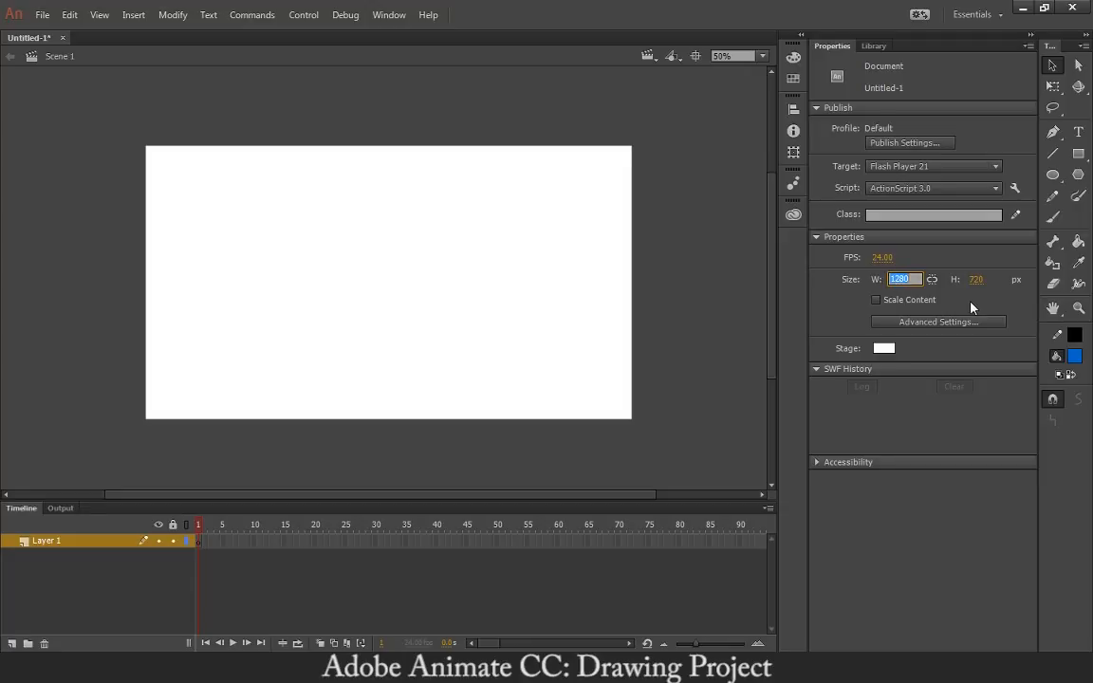
# Set the stage size to 1280 px wide and 720 px high
pyautogui.write('1280')
pyautogui.press('Tab')
pyautogui.write('7')
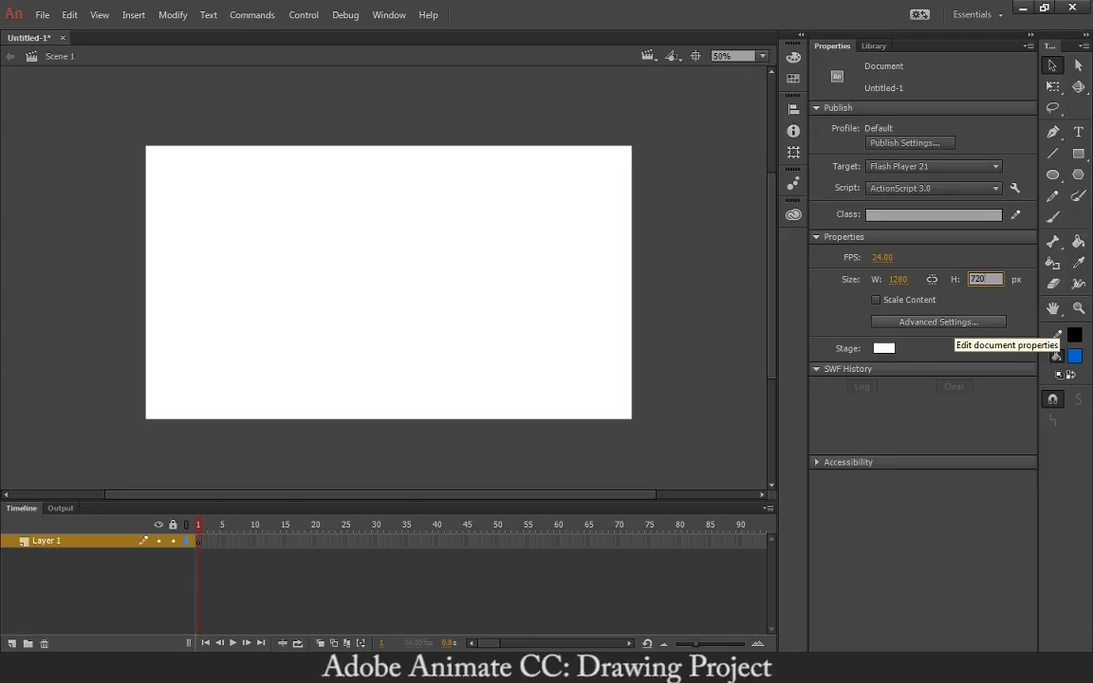
pyautogui.press('Return')
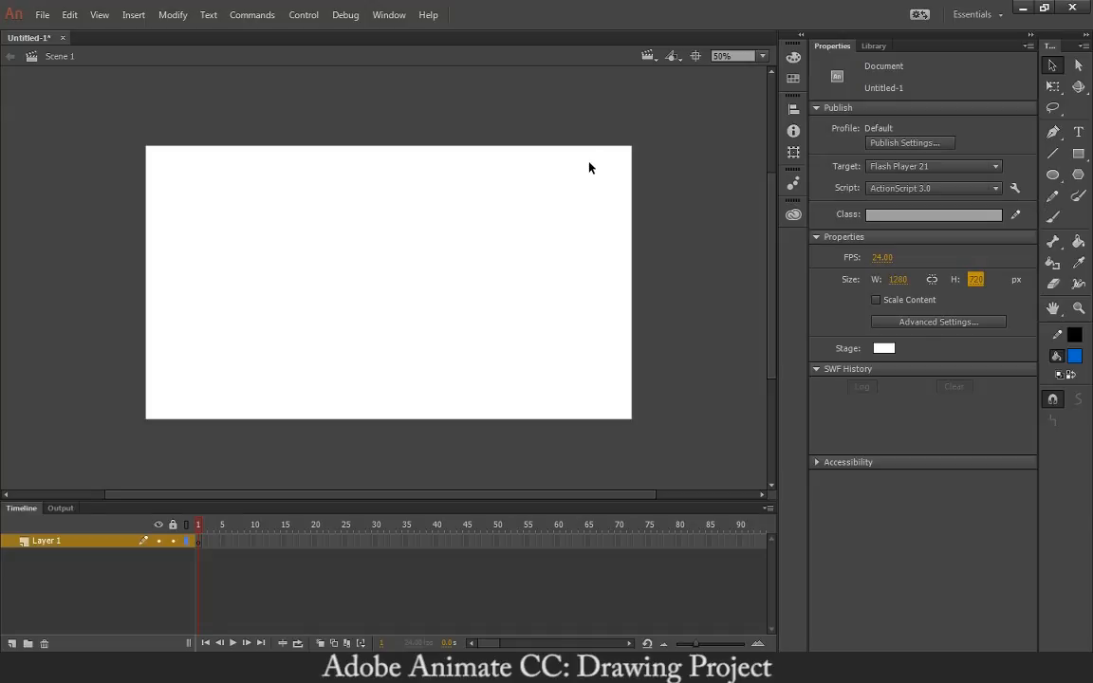
# Draw a rounded blue head outline in the upper middle of the stage with the Brush tool at size 4
pyautogui.click(1052, 217)
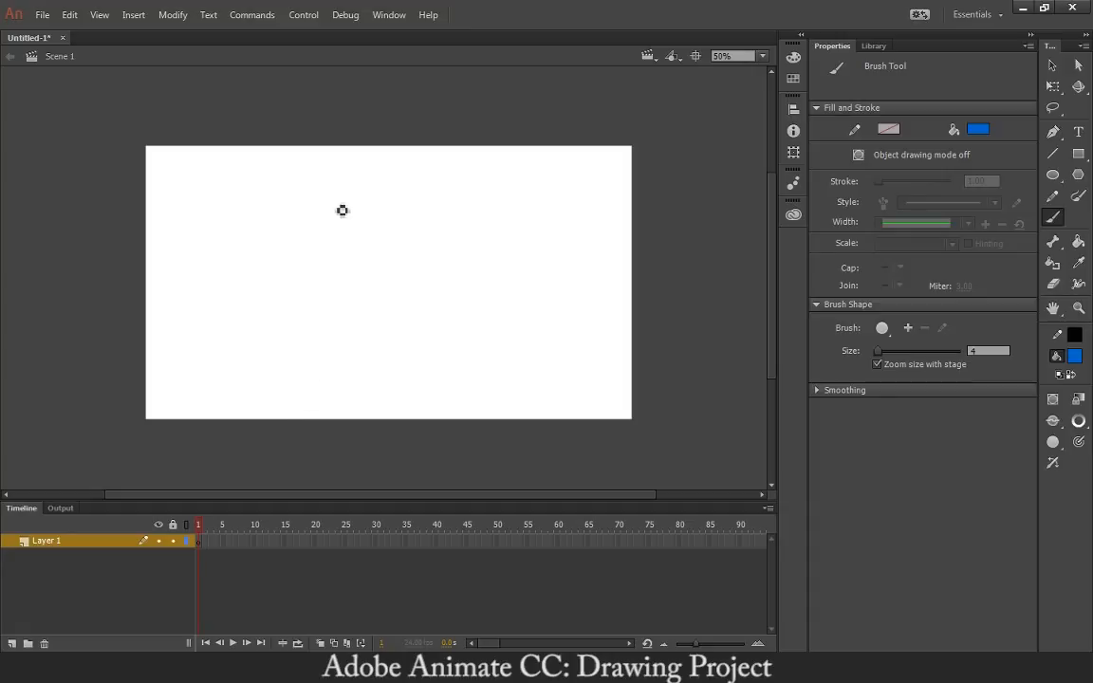
pyautogui.moveTo(331, 232)
pyautogui.mouseDown()
pyautogui.moveTo(334, 199)
pyautogui.moveTo(375, 178)
pyautogui.moveTo(419, 196)
pyautogui.moveTo(422, 223)
pyautogui.mouseUp()
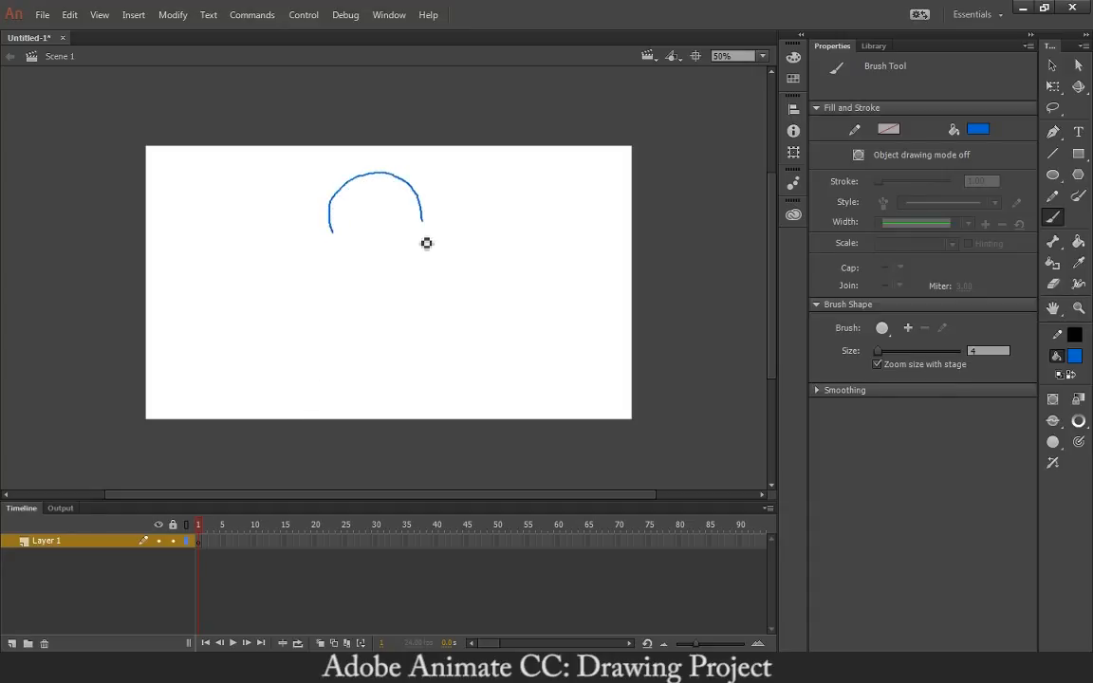
pyautogui.moveTo(339, 240)
pyautogui.mouseDown()
pyautogui.moveTo(363, 278)
pyautogui.moveTo(407, 282)
pyautogui.moveTo(432, 267)
pyautogui.moveTo(425, 224)
pyautogui.mouseUp()
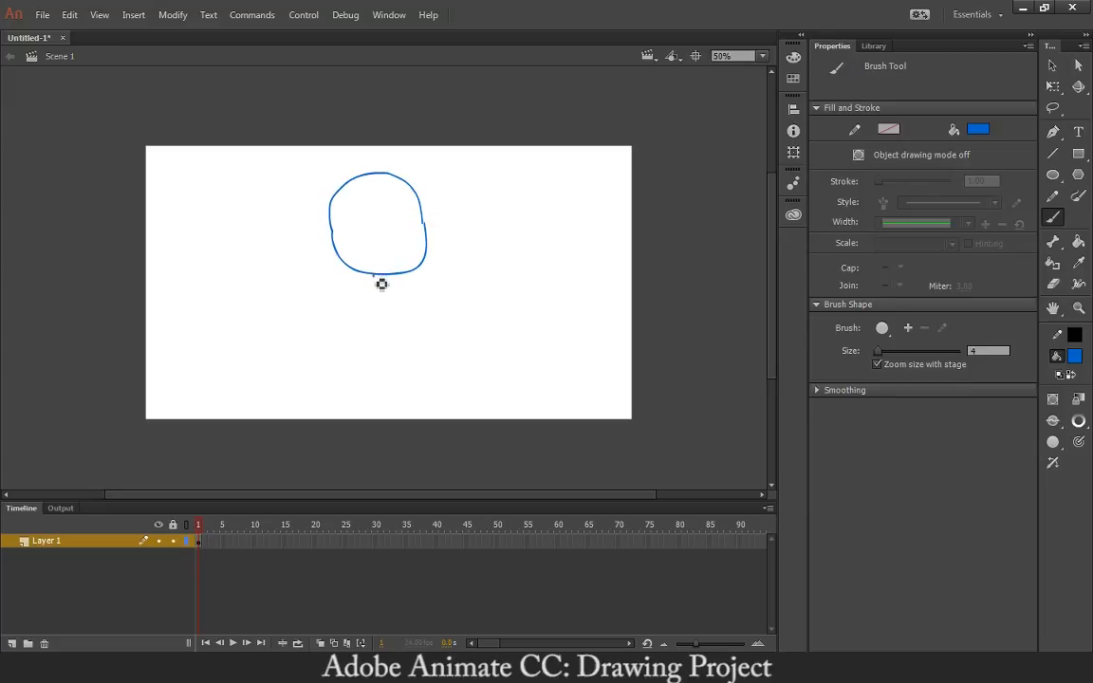
# Sketch the character's neck, shoulders, arms, shirt and legs freehand below the head
pyautogui.moveTo(375, 275)
pyautogui.mouseDown()
pyautogui.moveTo(375, 291)
pyautogui.moveTo(394, 286)
pyautogui.mouseUp()
pyautogui.moveTo(375, 291); pyautogui.dragTo(394, 284)
pyautogui.moveTo(367, 307)
pyautogui.mouseDown()
pyautogui.moveTo(435, 350)
pyautogui.moveTo(351, 325)
pyautogui.mouseUp()
pyautogui.moveTo(396, 288); pyautogui.dragTo(425, 318)
pyautogui.moveTo(360, 367); pyautogui.dragTo(382, 427)
pyautogui.moveTo(391, 399); pyautogui.dragTo(389, 340)
pyautogui.moveTo(418, 301); pyautogui.dragTo(394, 368)
pyautogui.moveTo(360, 311); pyautogui.dragTo(417, 306)
pyautogui.moveTo(375, 370)
pyautogui.mouseDown()
pyautogui.moveTo(367, 415)
pyautogui.moveTo(410, 418)
pyautogui.mouseUp()
# Draw the facial features inside the head: two eyes with pupils, the nose, cheek lines and lips
pyautogui.hotkey('ctrl', '=')
pyautogui.hotkey('ctrl', '=')
pyautogui.moveTo(328, 160); pyautogui.dragTo(333, 157)
pyautogui.moveTo(489, 156); pyautogui.dragTo(485, 151)
pyautogui.moveTo(387, 248); pyautogui.dragTo(496, 252)
pyautogui.moveTo(363, 305); pyautogui.dragTo(517, 297)
pyautogui.moveTo(363, 318); pyautogui.dragTo(537, 312)
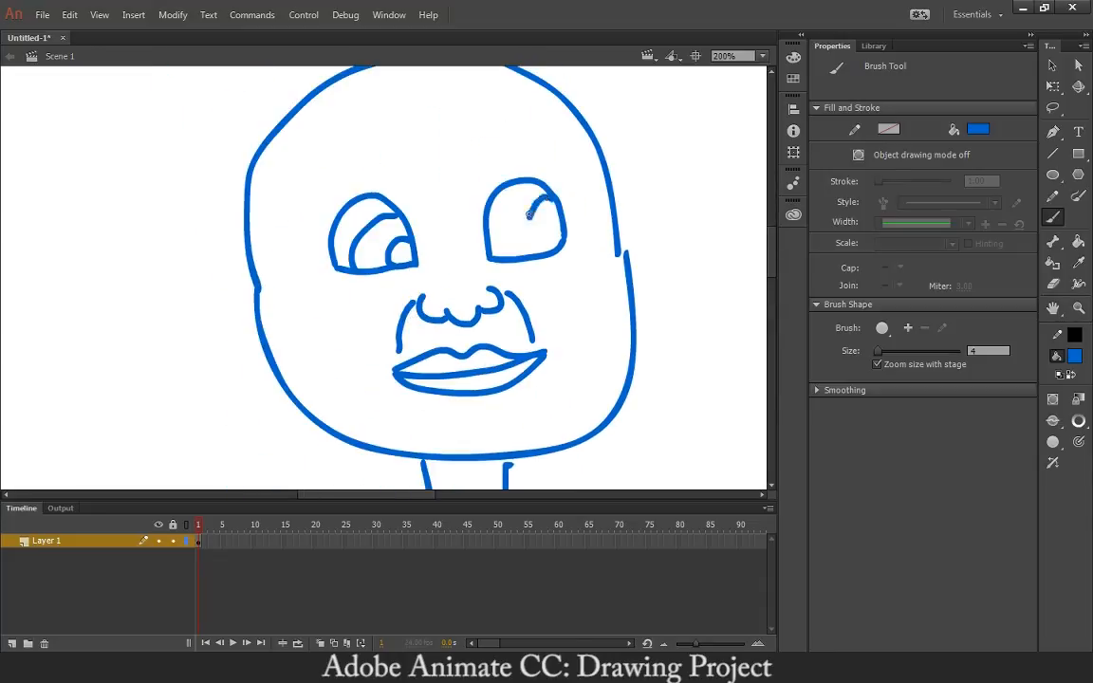
# Complete the lower body with freehand lines, adding pointed shoes with laces below the trouser legs
pyautogui.scroll(-5, 337, 310)
pyautogui.hotkey('ctrl', '-')
pyautogui.moveTo(442, 456)
pyautogui.mouseDown()
pyautogui.moveTo(442, 267)
pyautogui.moveTo(426, 302)
pyautogui.moveTo(479, 300)
pyautogui.mouseUp()
pyautogui.moveTo(455, 370)
pyautogui.mouseDown()
pyautogui.moveTo(502, 428)
pyautogui.moveTo(541, 427)
pyautogui.mouseUp()
pyautogui.scroll(-1, 502, 401)
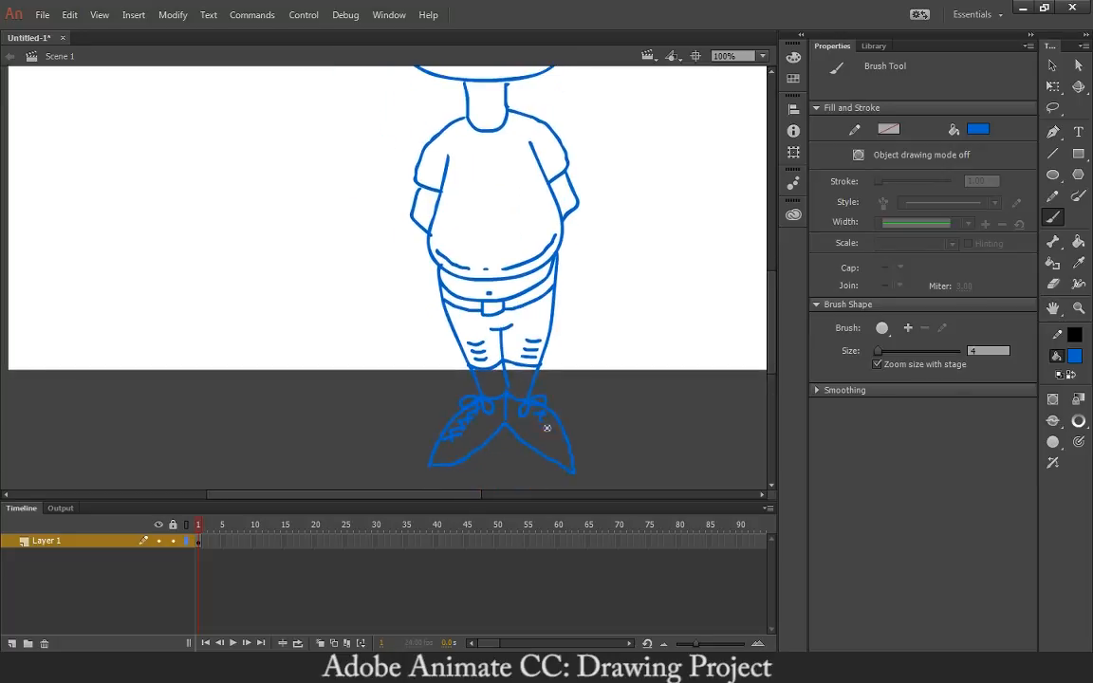
# Add a striped football helmet with ear holes around the head, plus sleeve stripes and a large 0 on the shirt
pyautogui.scroll(6, 493, 285)
pyautogui.moveTo(440, 128); pyautogui.dragTo(493, 118)
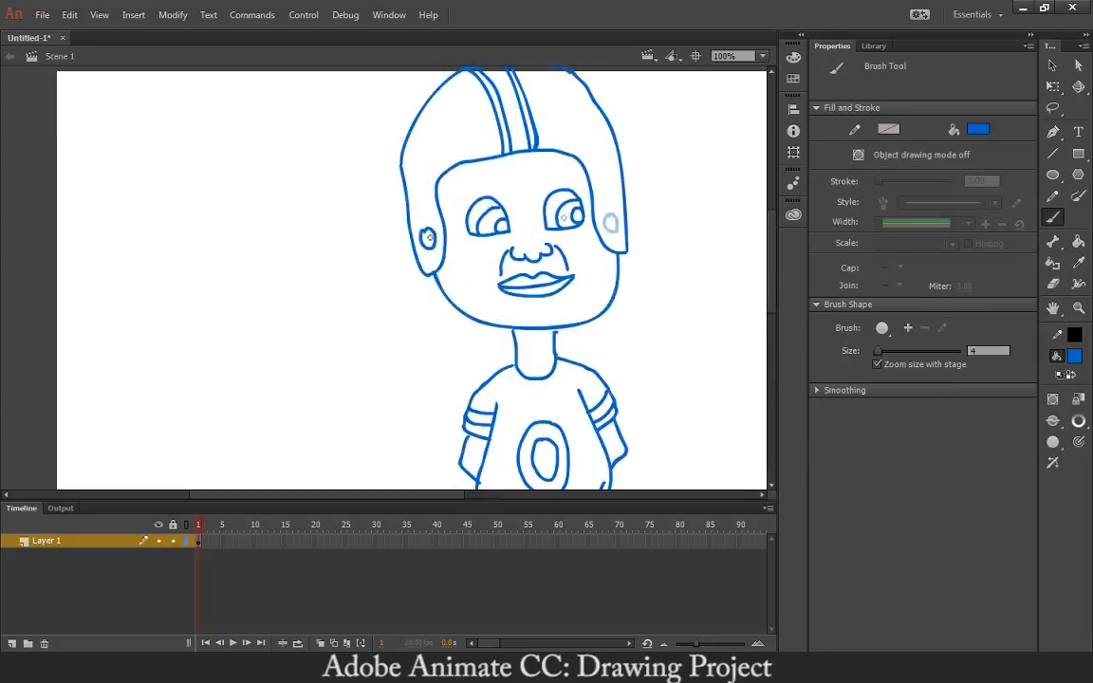
pyautogui.scroll(-3, 494, 285)
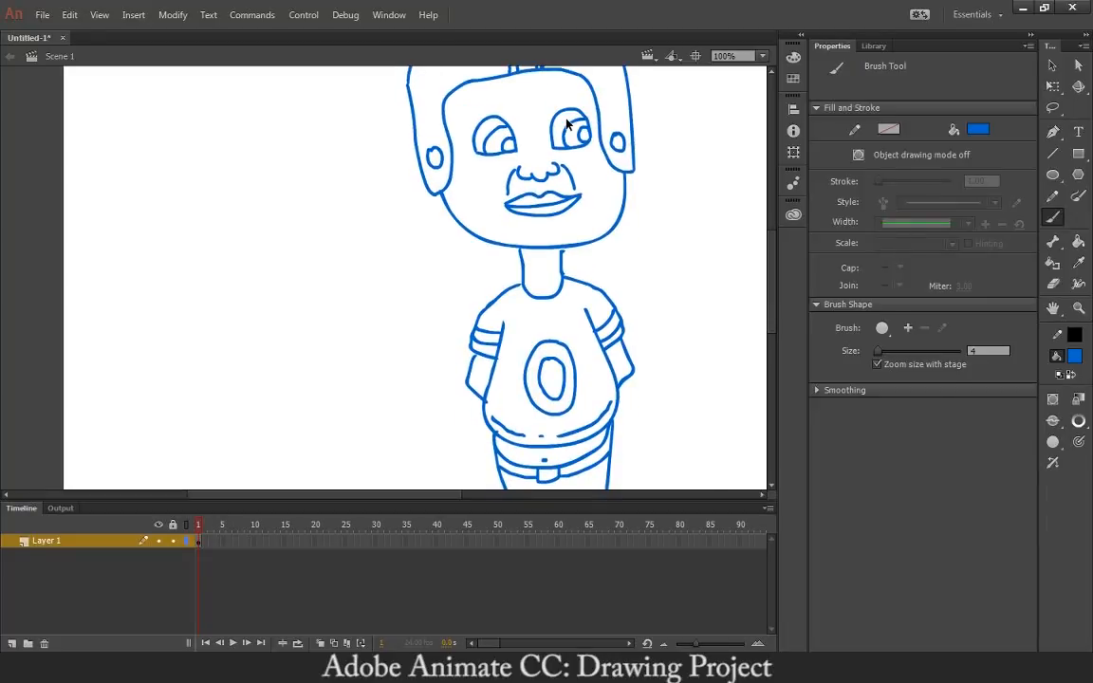
pyautogui.hotkey('ctrl', '-')
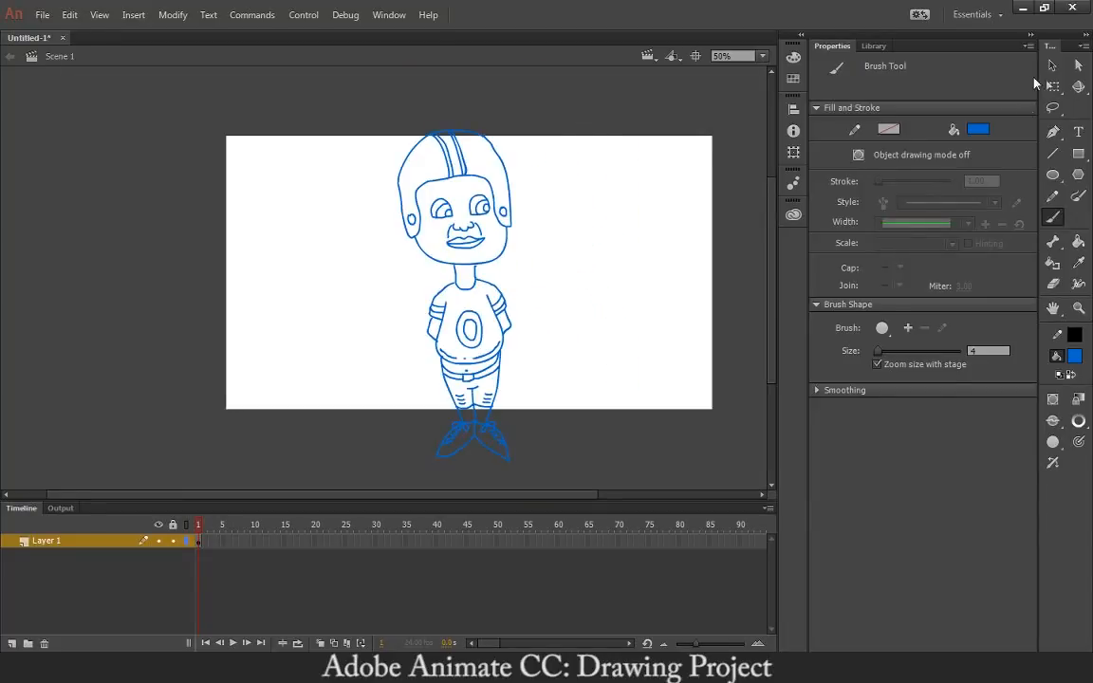
# Rename the drawing's layer as Outline
pyautogui.press('v')
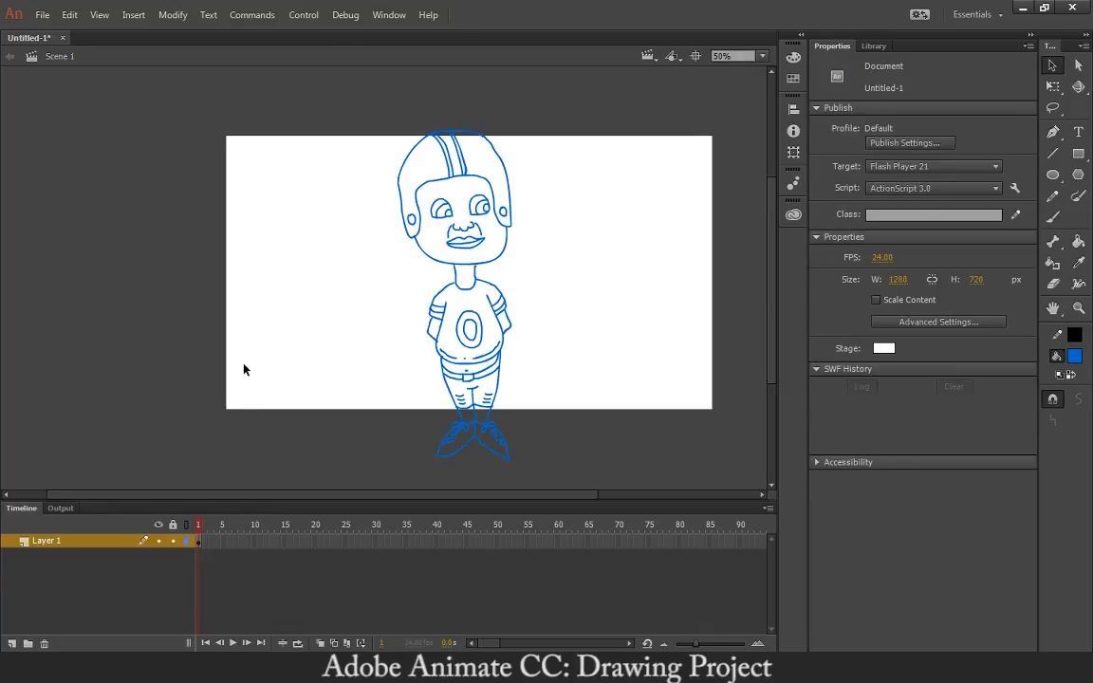
pyautogui.doubleClick(47, 541)
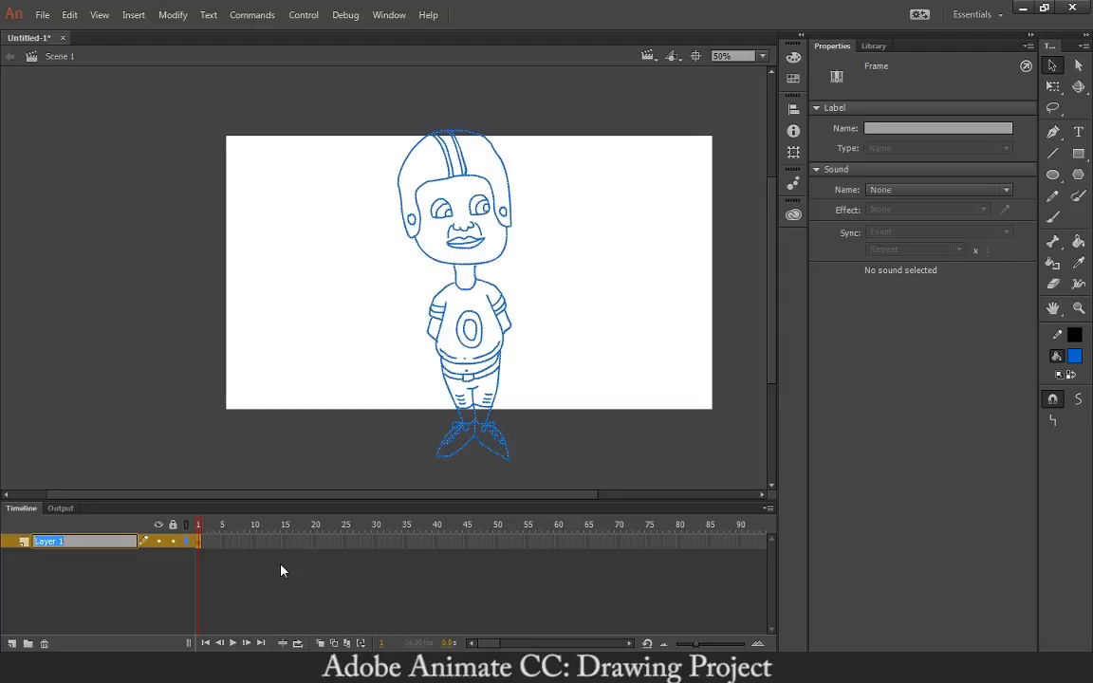
pyautogui.write('Outline')
pyautogui.press('Return')
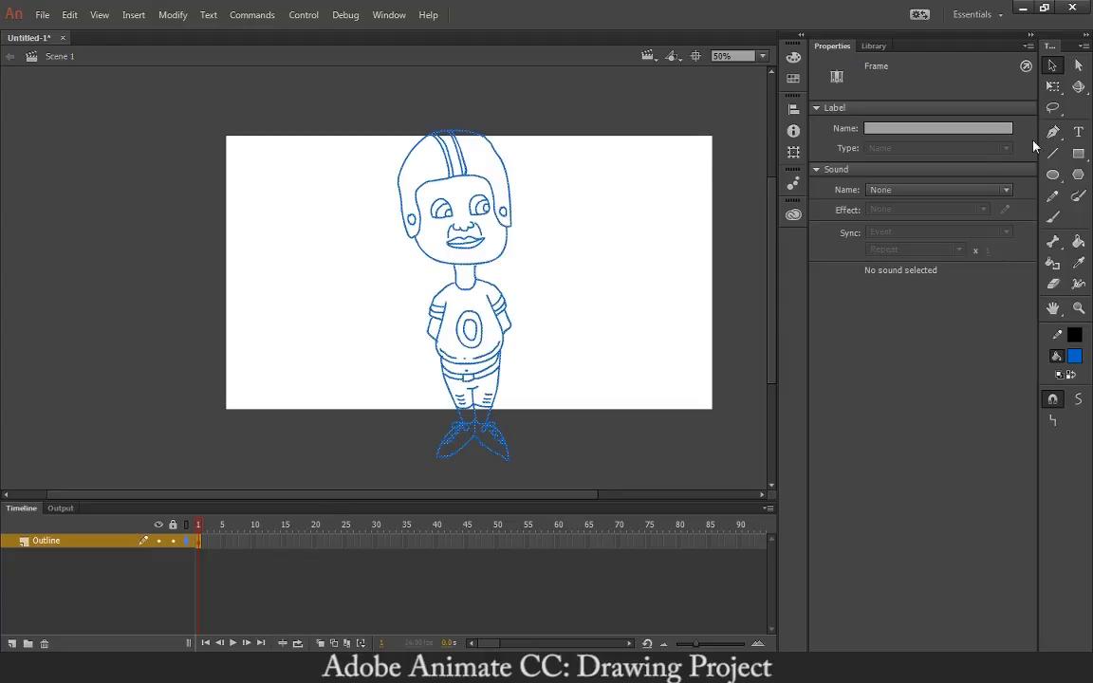
# Scale the whole character down to about 186 by 539 px with Free Transform and move it up slightly within the stage
pyautogui.click(1052, 86)
pyautogui.hotkey('ctrl', 'a')
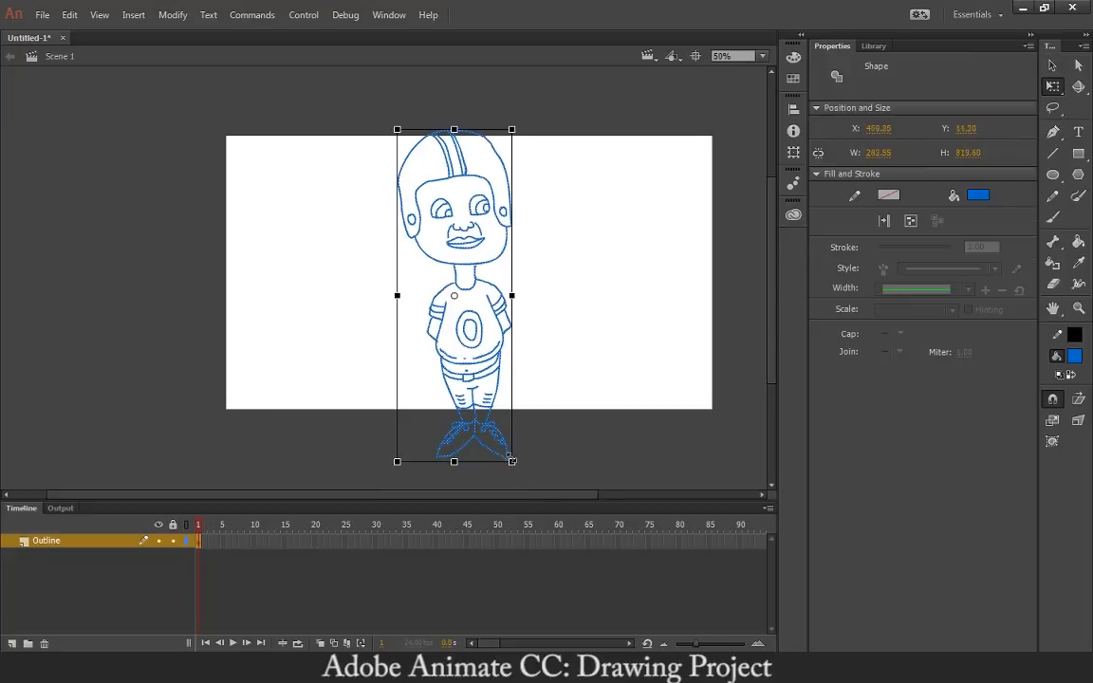
pyautogui.moveTo(511, 460); pyautogui.dragTo(489, 432)
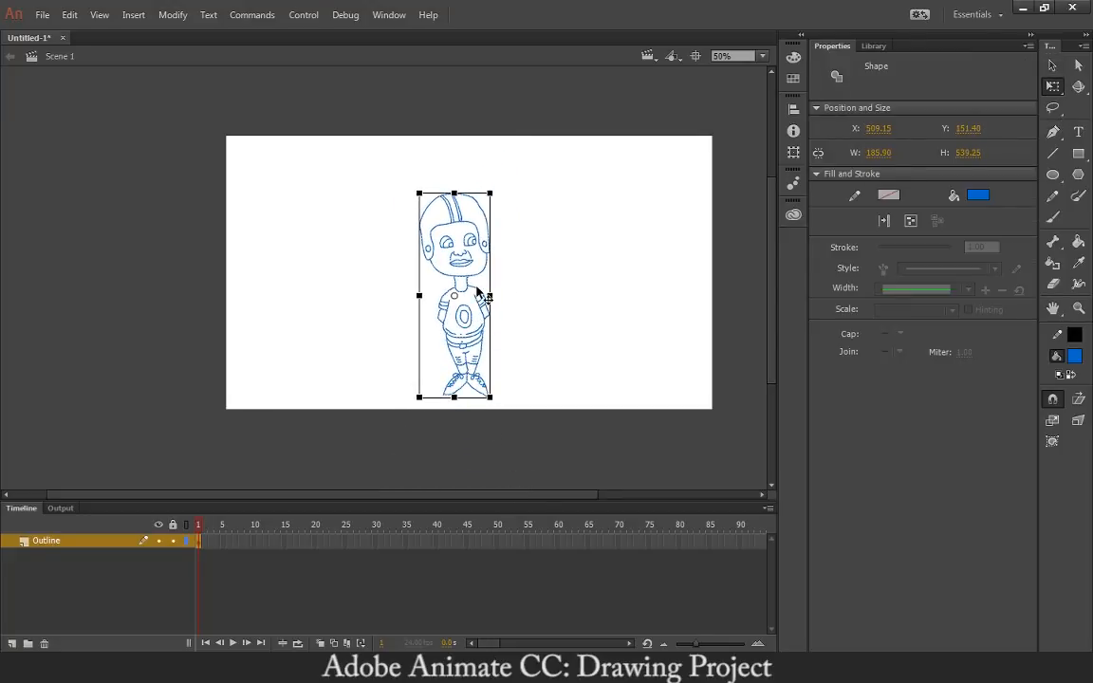
pyautogui.moveTo(484, 296); pyautogui.dragTo(484, 282)
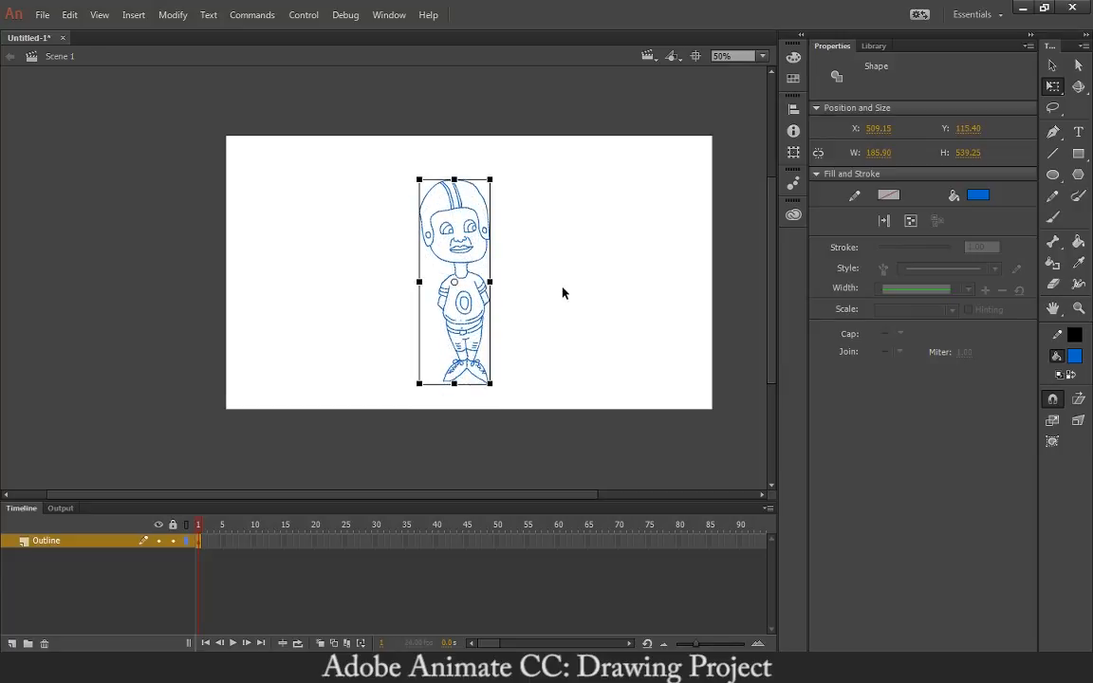
pyautogui.hotkey('ctrl', '1')
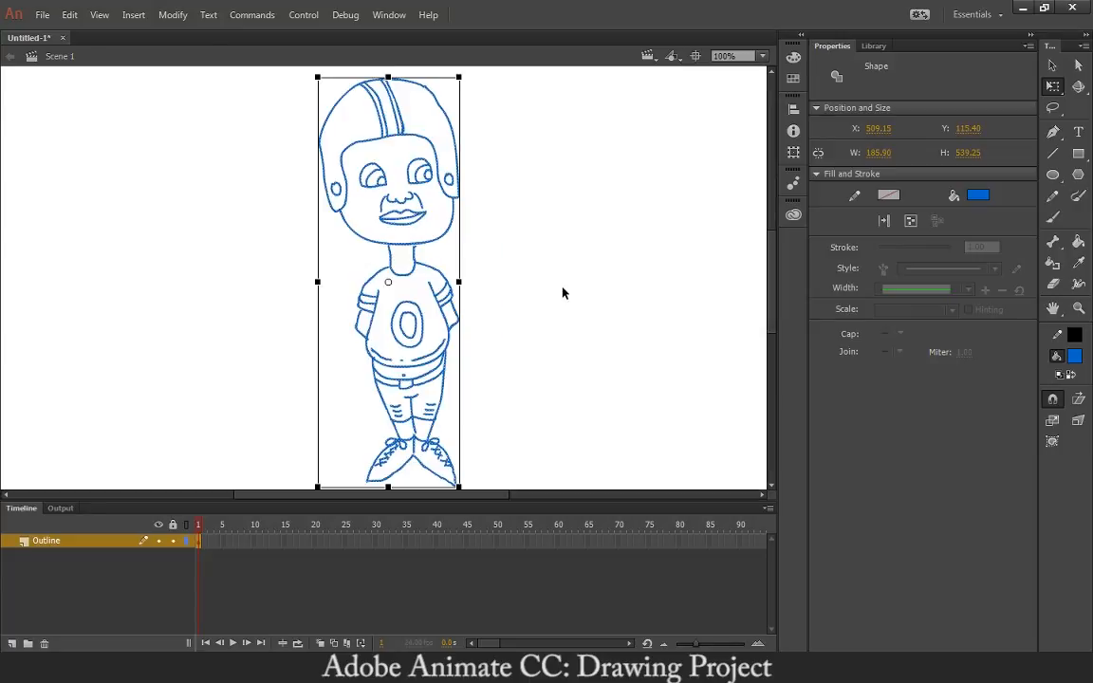
pyautogui.click(560, 304)
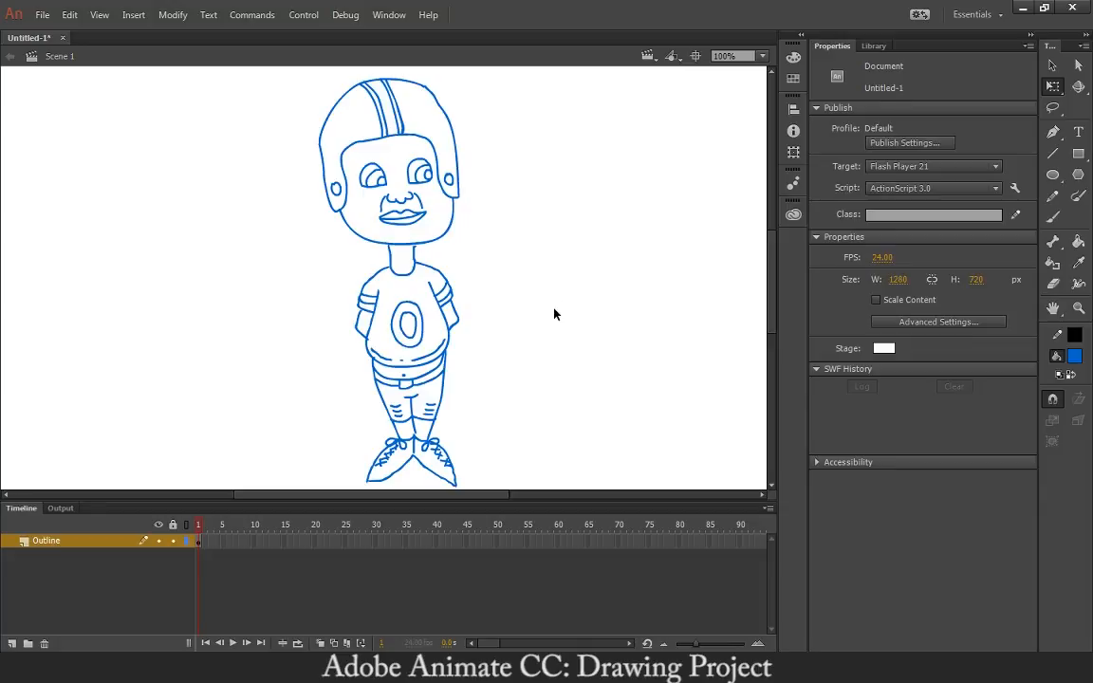
# Enlarge the whole character to about 212 by 615 px and move it to the left part of the stage
pyautogui.hotkey('ctrl', '-')
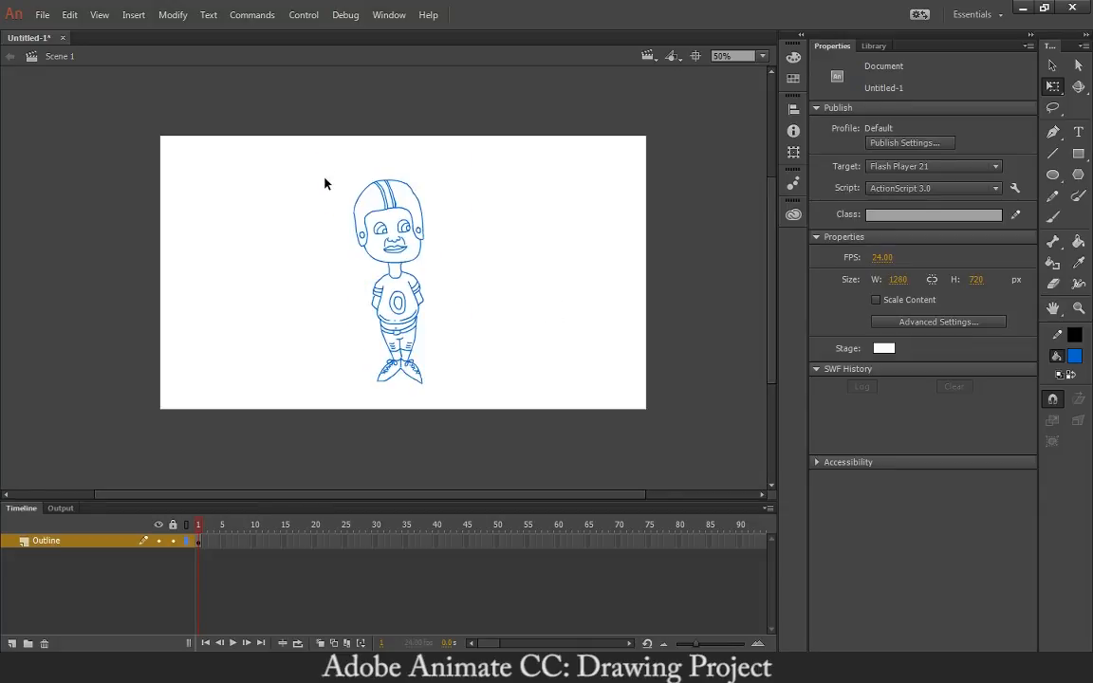
pyautogui.moveTo(289, 143)
pyautogui.mouseDown()
pyautogui.moveTo(458, 375)
pyautogui.moveTo(437, 401)
pyautogui.mouseUp()
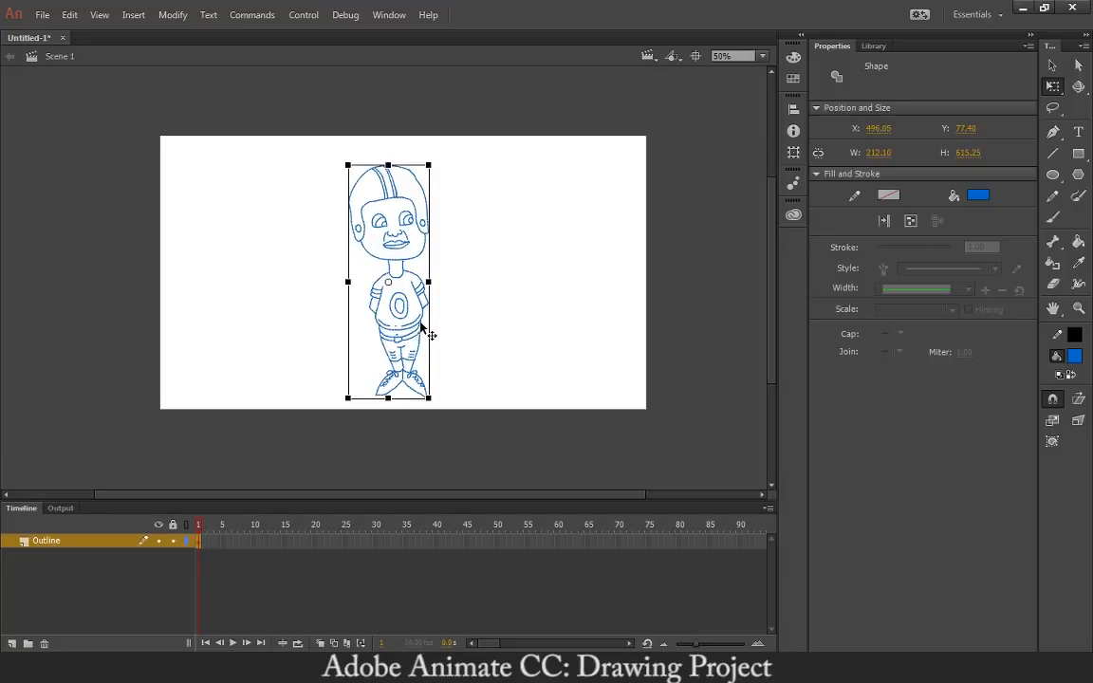
pyautogui.moveTo(423, 327)
pyautogui.mouseDown()
pyautogui.moveTo(511, 316)
pyautogui.moveTo(328, 306)
pyautogui.mouseUp()
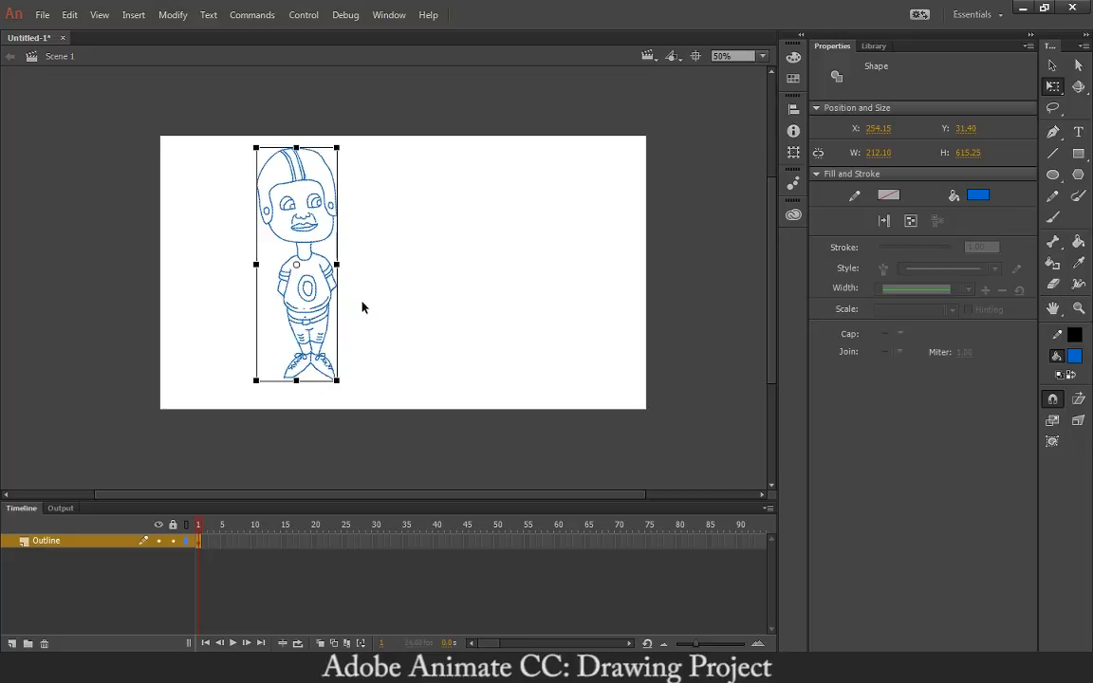
pyautogui.click(412, 332)
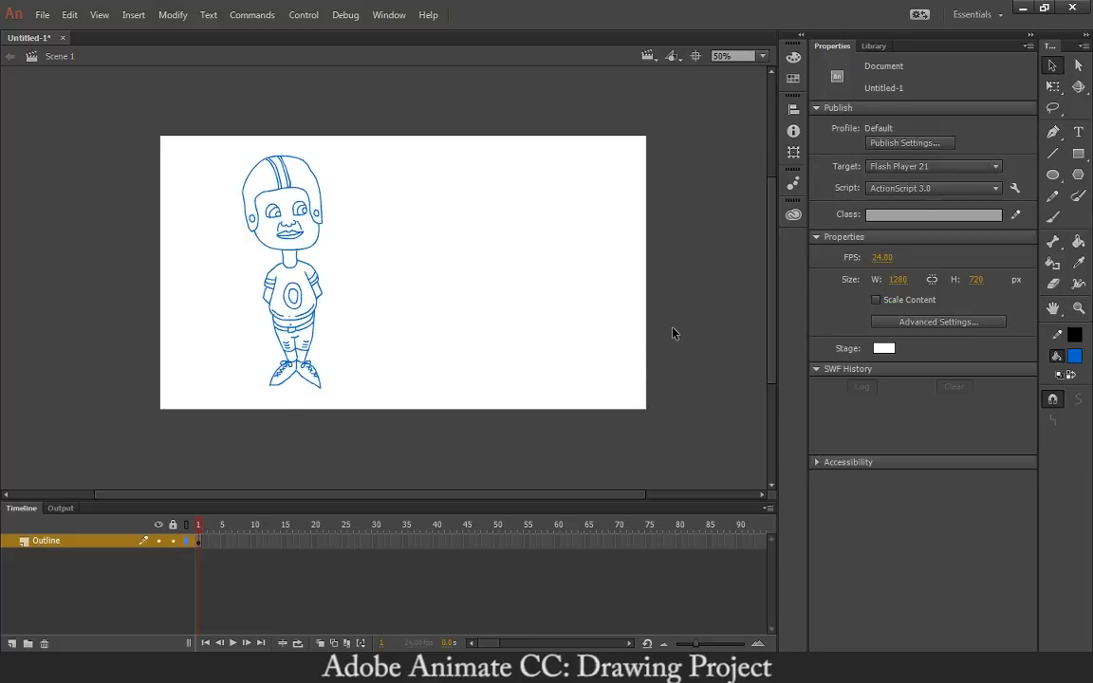
# Add a new layer above the Outline layer and name it Helmet
pyautogui.hotkey('ctrl', '=')
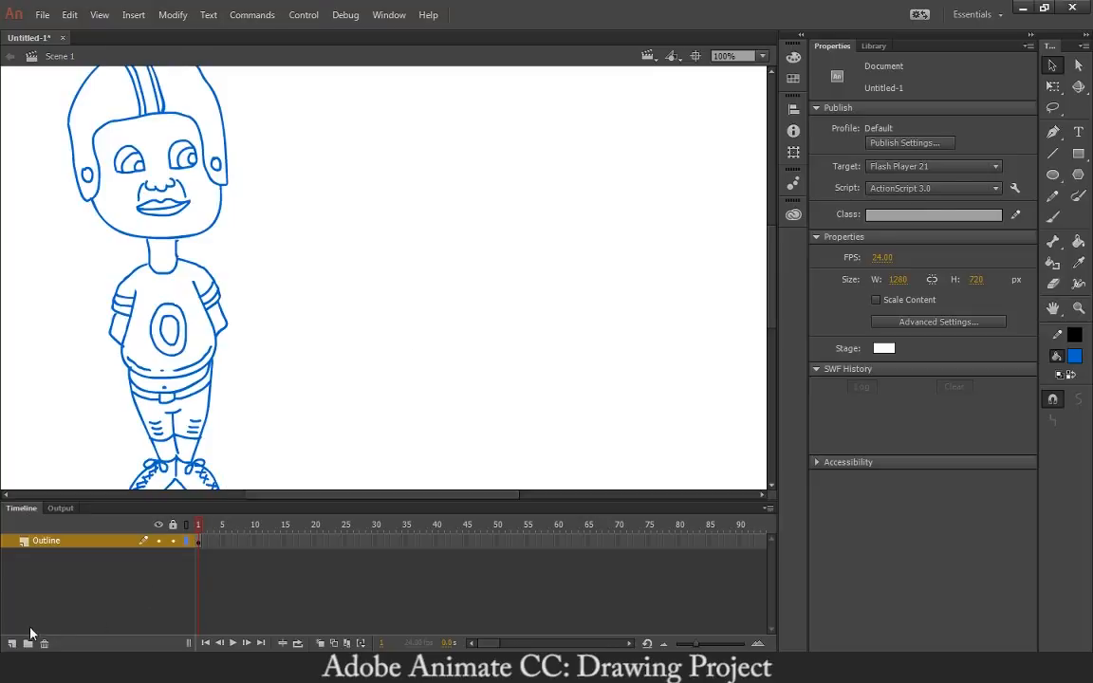
pyautogui.click(12, 645)
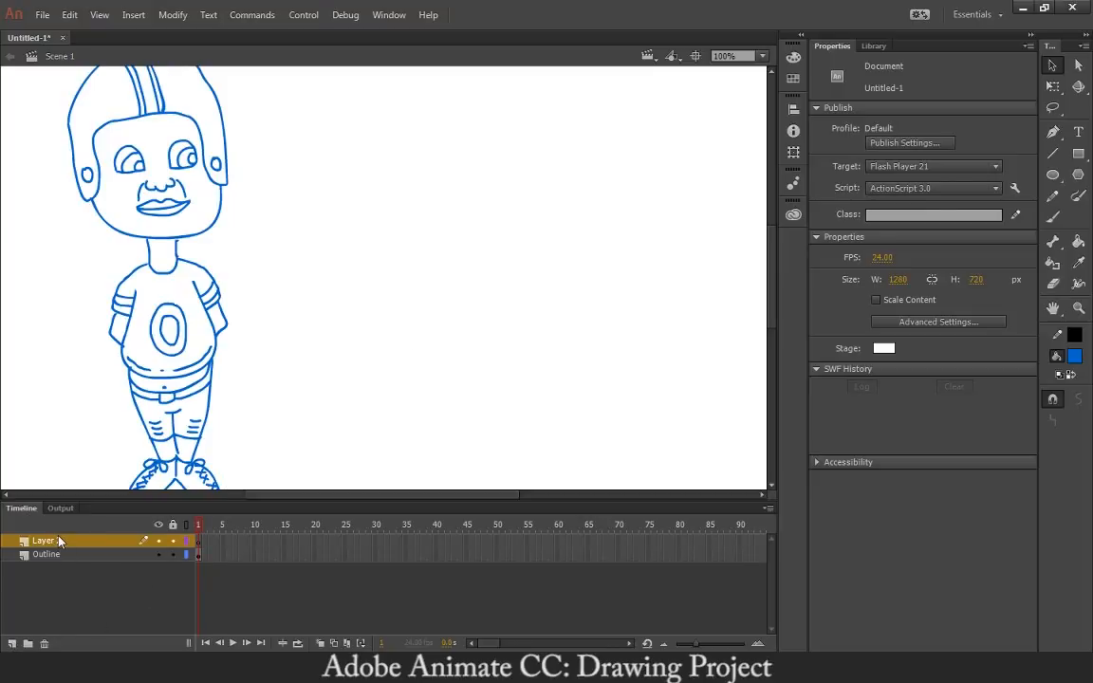
pyautogui.doubleClick(59, 541)
pyautogui.write('Helmet')
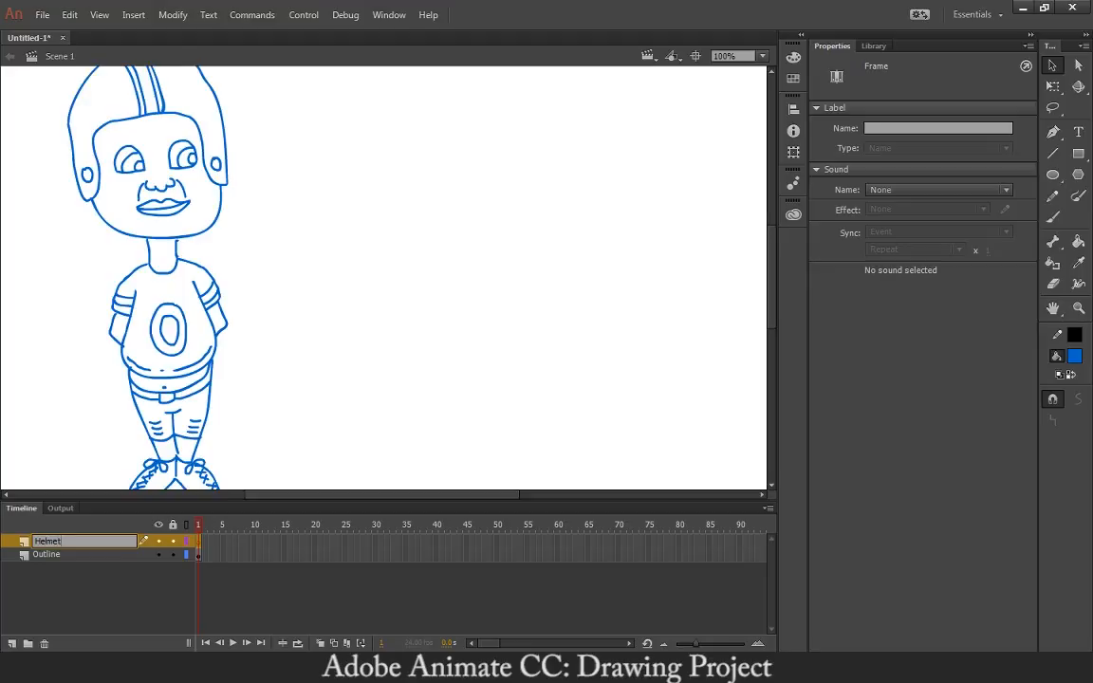
pyautogui.press('Return')
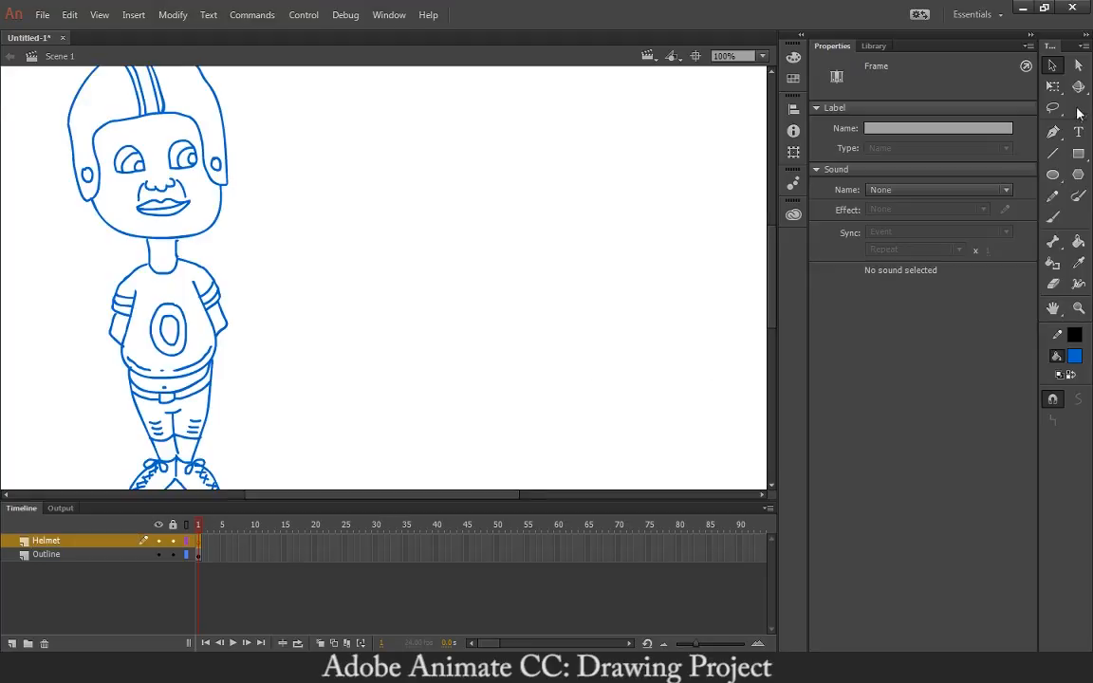
# Choose the Pencil tool for tracing the helmet and lock the Outline layer
pyautogui.click(1053, 196)
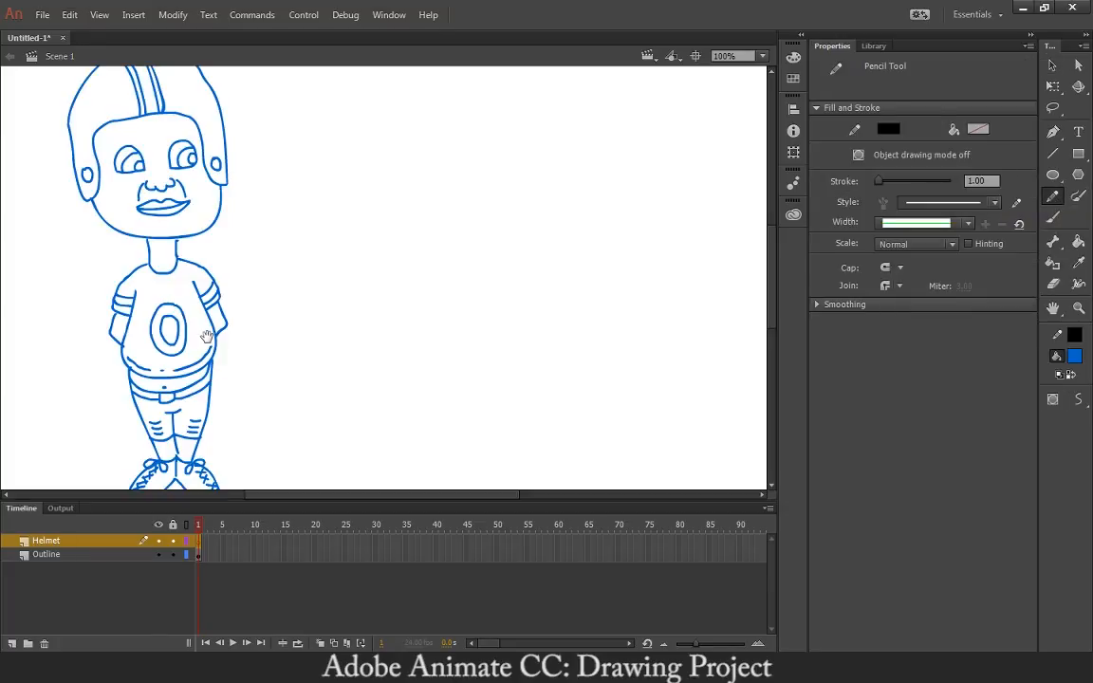
pyautogui.moveTo(207, 338); pyautogui.dragTo(500, 396)
pyautogui.hotkey('ctrl', '=')
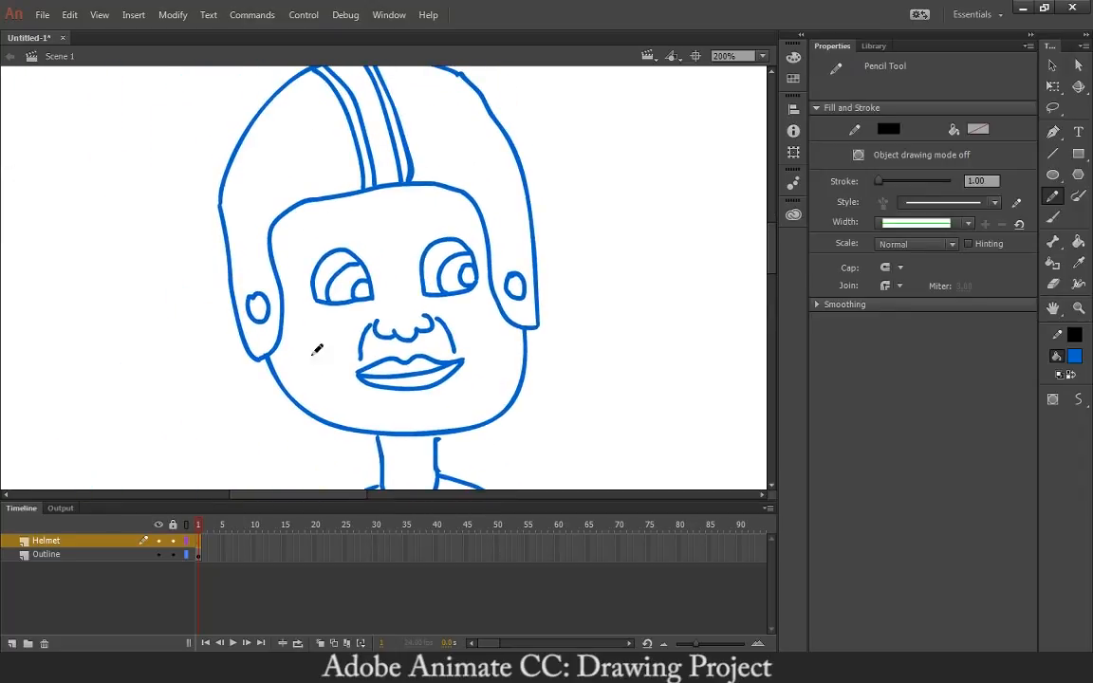
pyautogui.click(172, 555)
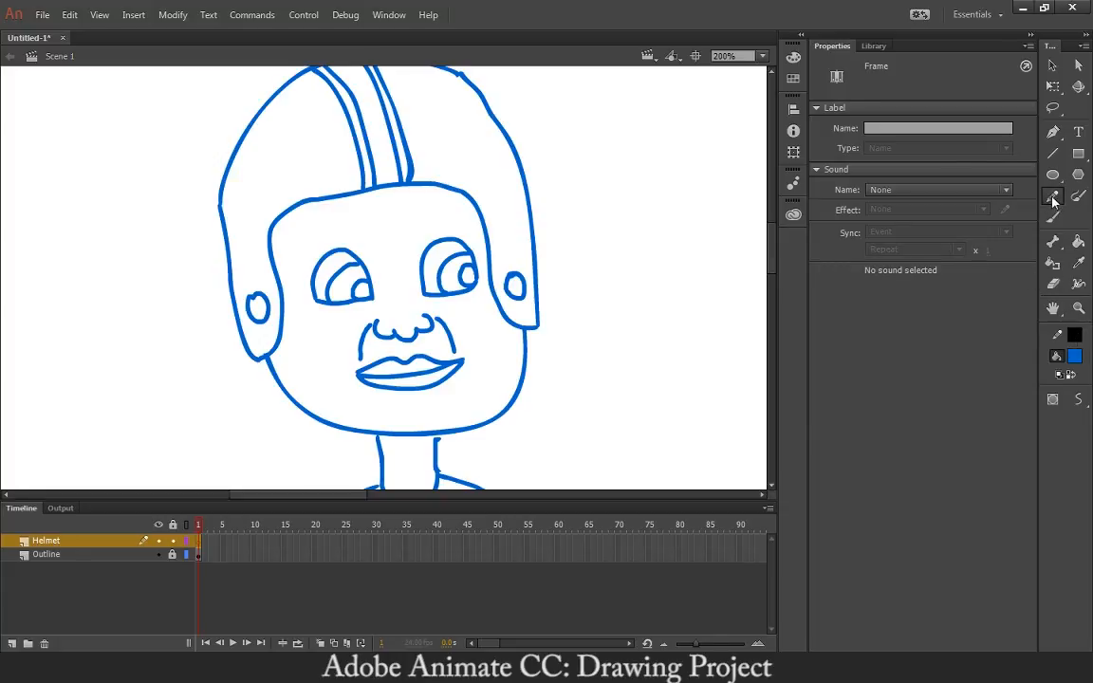
# Try a short test stroke with the Pencil tool beside the head, and undo it
pyautogui.click(875, 48)
pyautogui.click(833, 46)
pyautogui.click(712, 214)
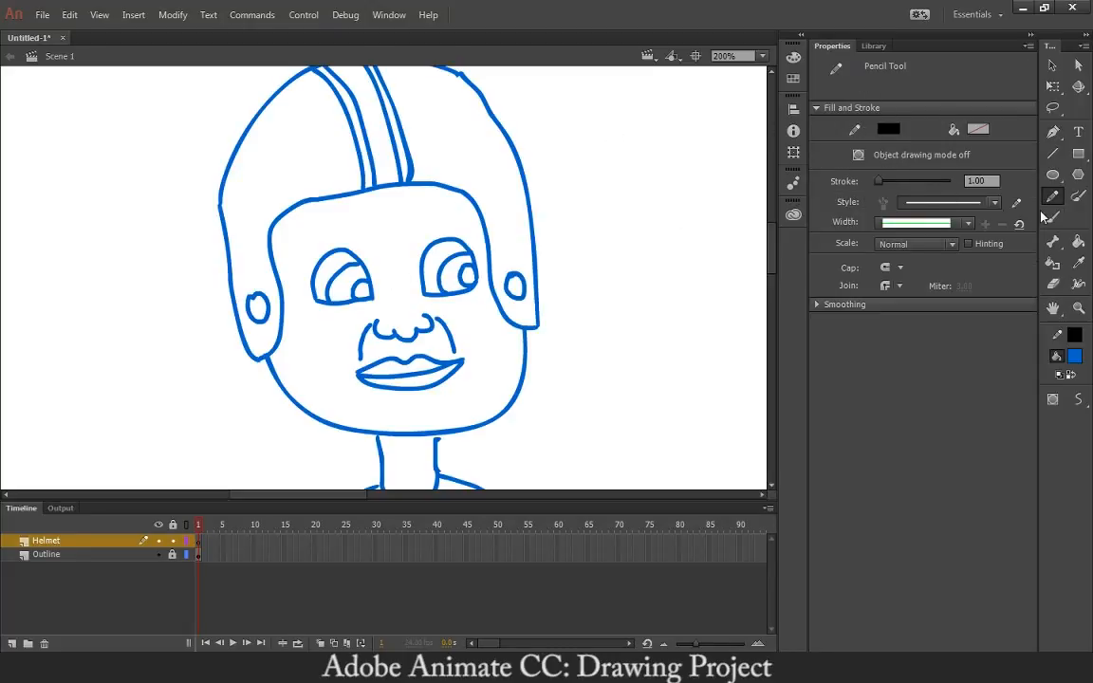
pyautogui.moveTo(649, 255); pyautogui.dragTo(654, 272)
pyautogui.hotkey('ctrl', 'z')
# Set the pencil stroke to 2 and trace the helmet's inner edges in black down both sides of the face
pyautogui.click(879, 180)
pyautogui.write('2')
pyautogui.press('Return')
pyautogui.moveTo(269, 347)
pyautogui.mouseDown()
pyautogui.moveTo(273, 387)
pyautogui.moveTo(288, 356)
pyautogui.moveTo(289, 254)
pyautogui.moveTo(315, 229)
pyautogui.mouseUp()
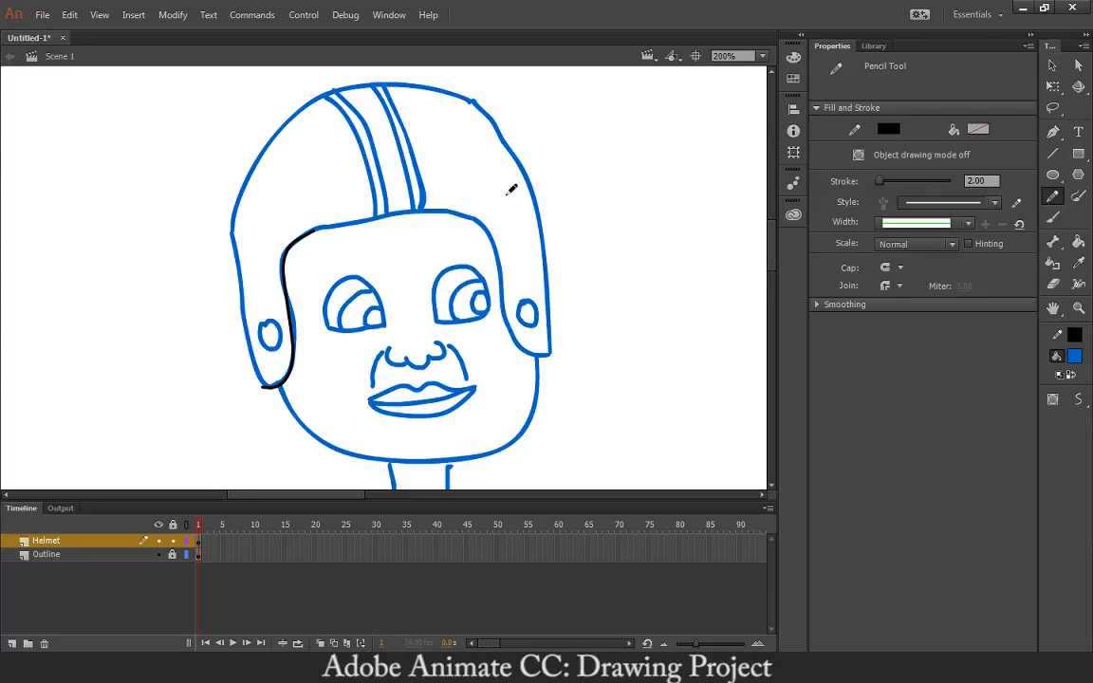
pyautogui.moveTo(445, 203); pyautogui.dragTo(476, 197)
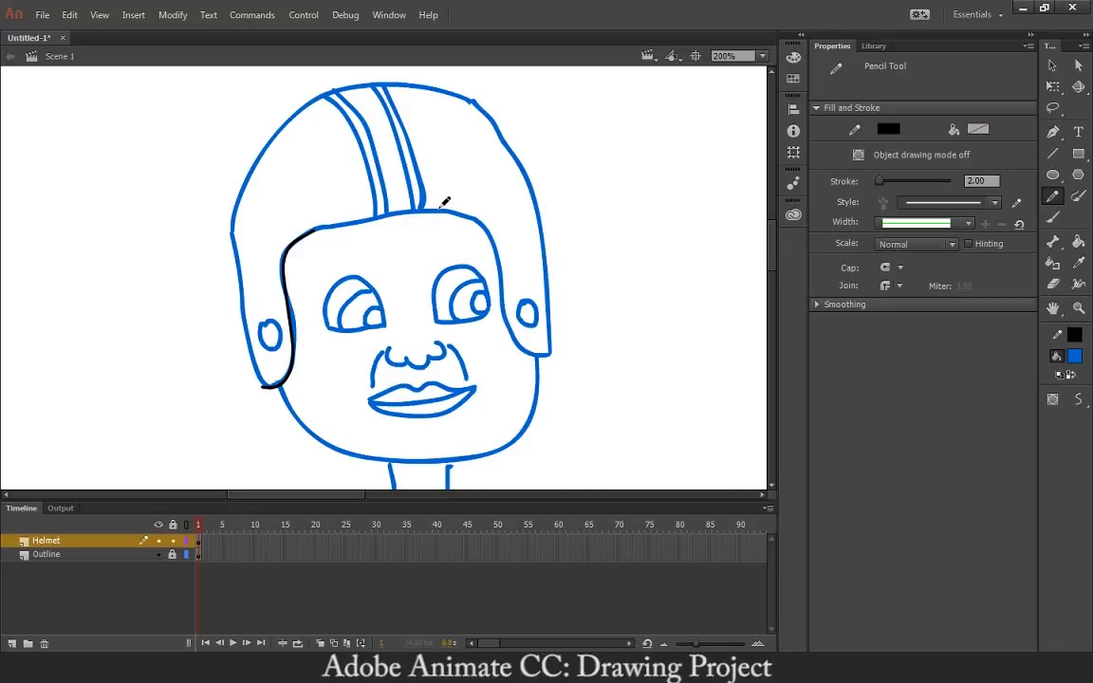
pyautogui.moveTo(445, 202)
pyautogui.mouseDown()
pyautogui.moveTo(488, 212)
pyautogui.moveTo(504, 239)
pyautogui.moveTo(550, 353)
pyautogui.mouseUp()
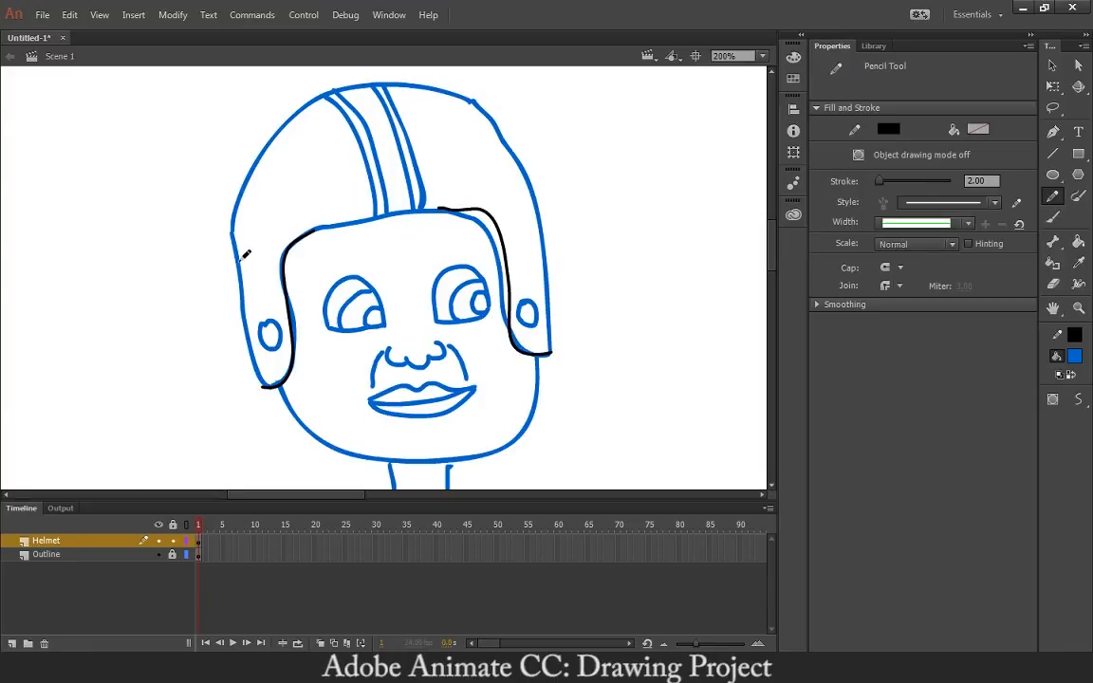
# Delete the stray end of the right inner stroke and trace the helmet's brow edge across the forehead with the Pencil tool
pyautogui.press('v')
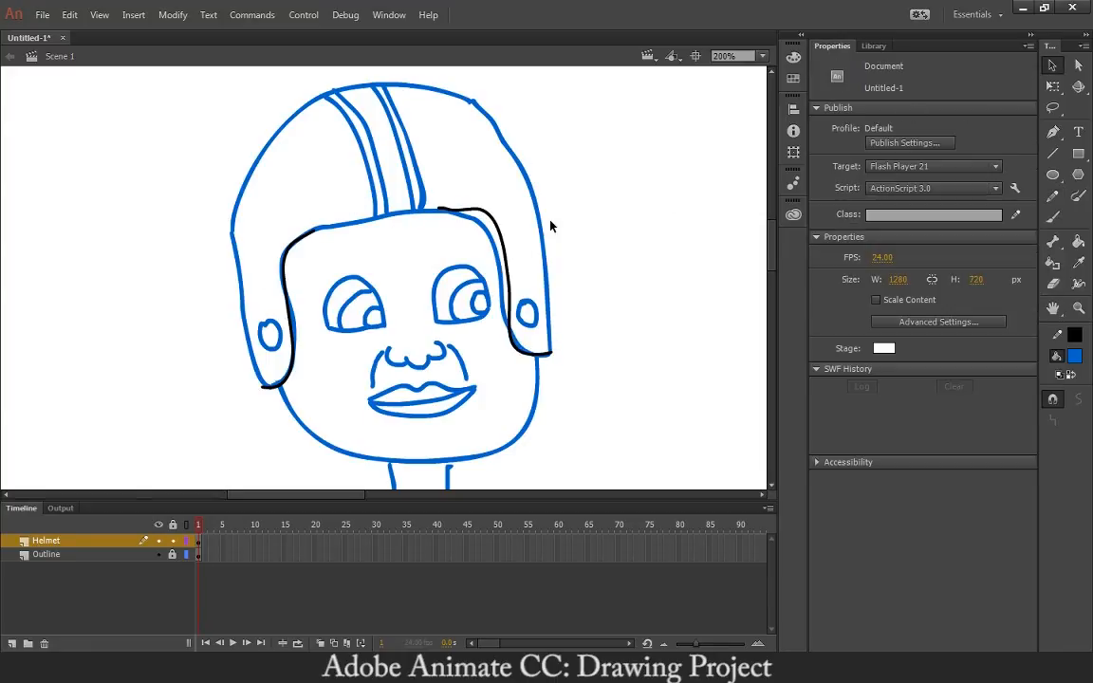
pyautogui.moveTo(424, 199); pyautogui.dragTo(469, 231)
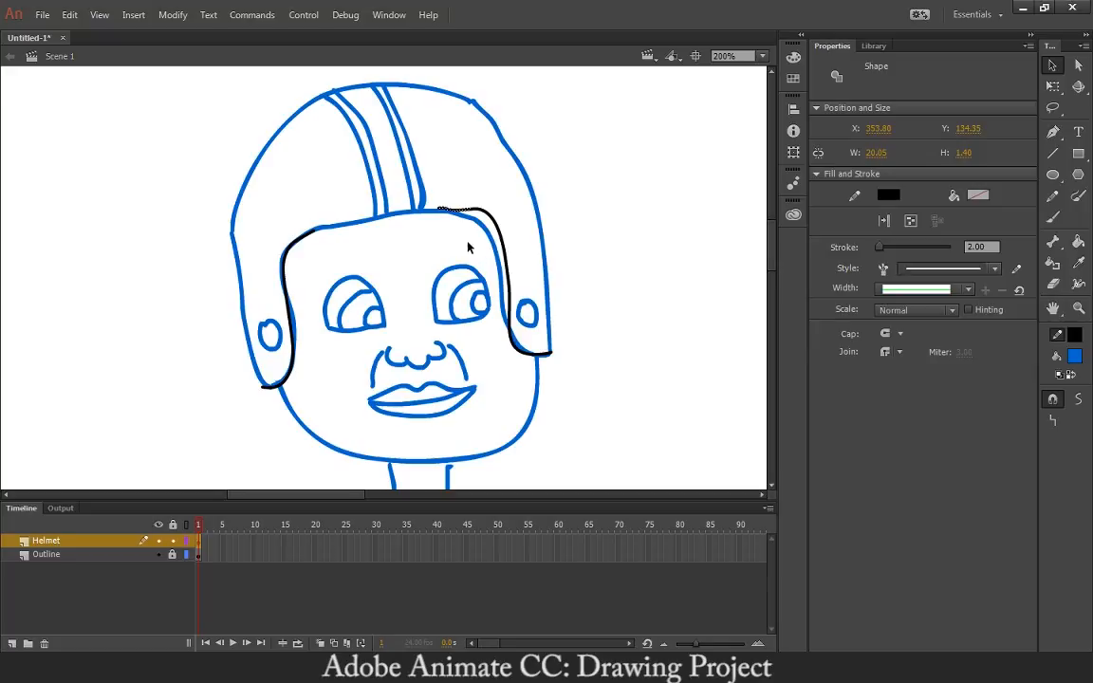
pyautogui.moveTo(413, 194); pyautogui.dragTo(461, 230)
pyautogui.press('Delete')
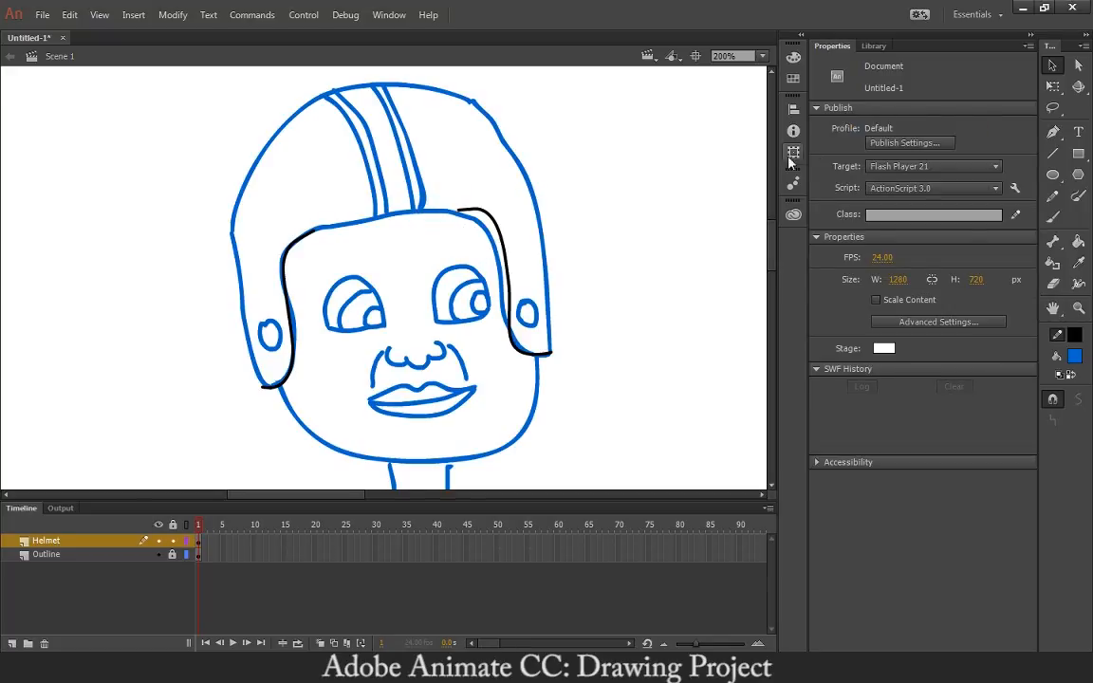
pyautogui.press('y')
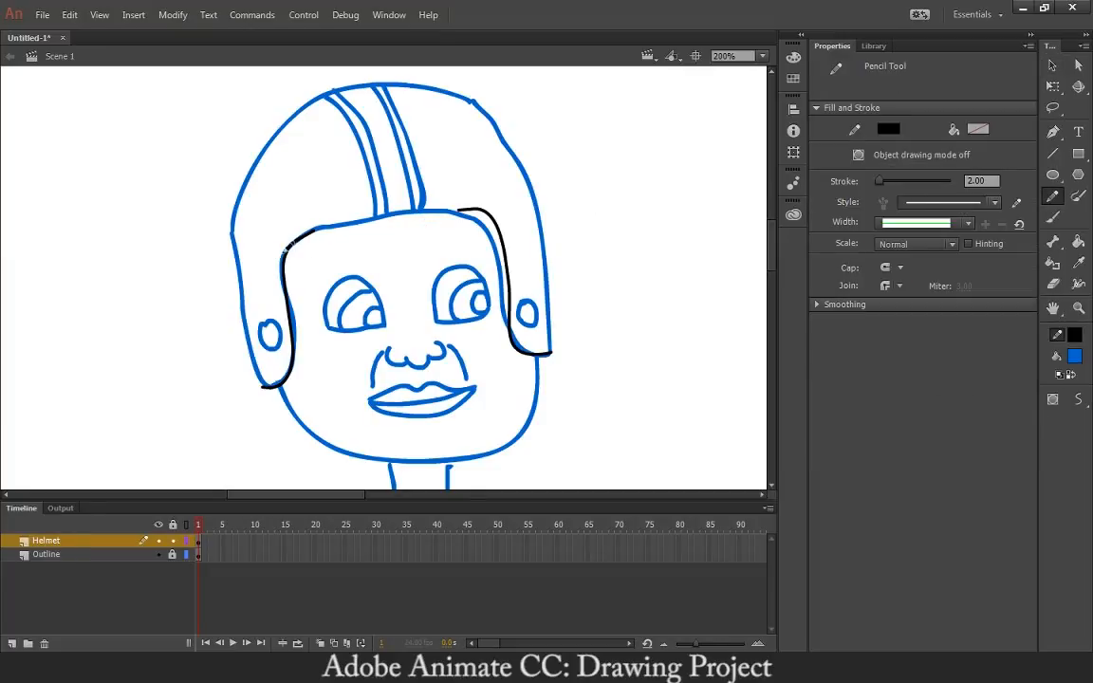
pyautogui.moveTo(329, 221)
pyautogui.mouseDown()
pyautogui.moveTo(421, 203)
pyautogui.moveTo(457, 208)
pyautogui.mouseUp()
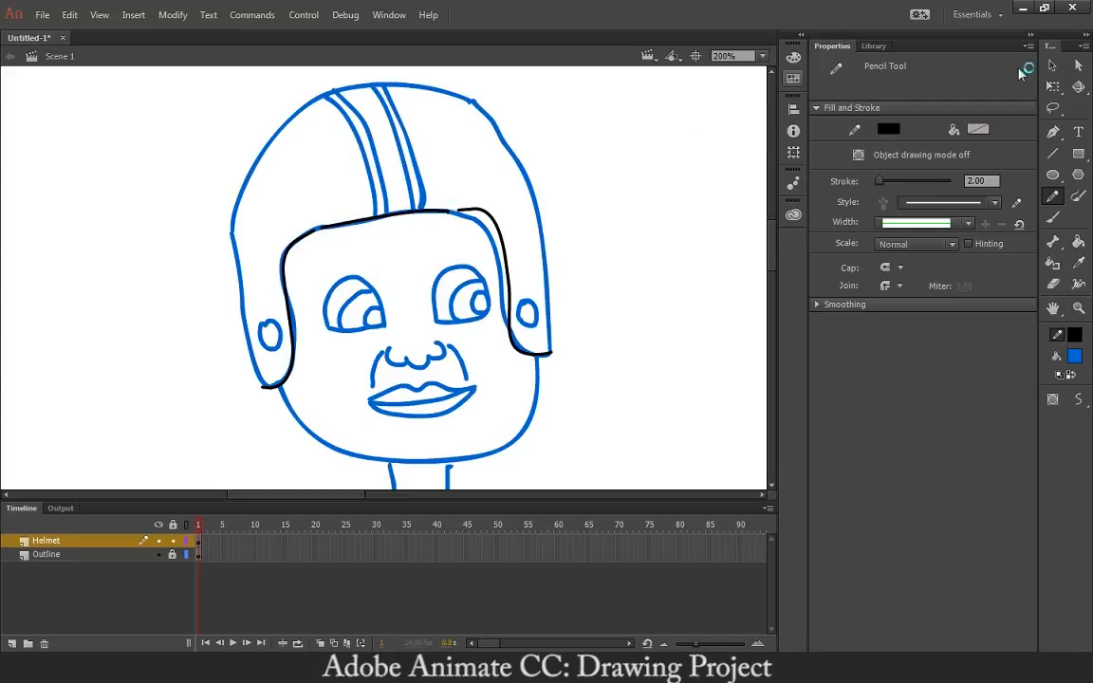
# Join both ends of the brow stroke to the left and right inner strokes of the helmet
pyautogui.click(1052, 65)
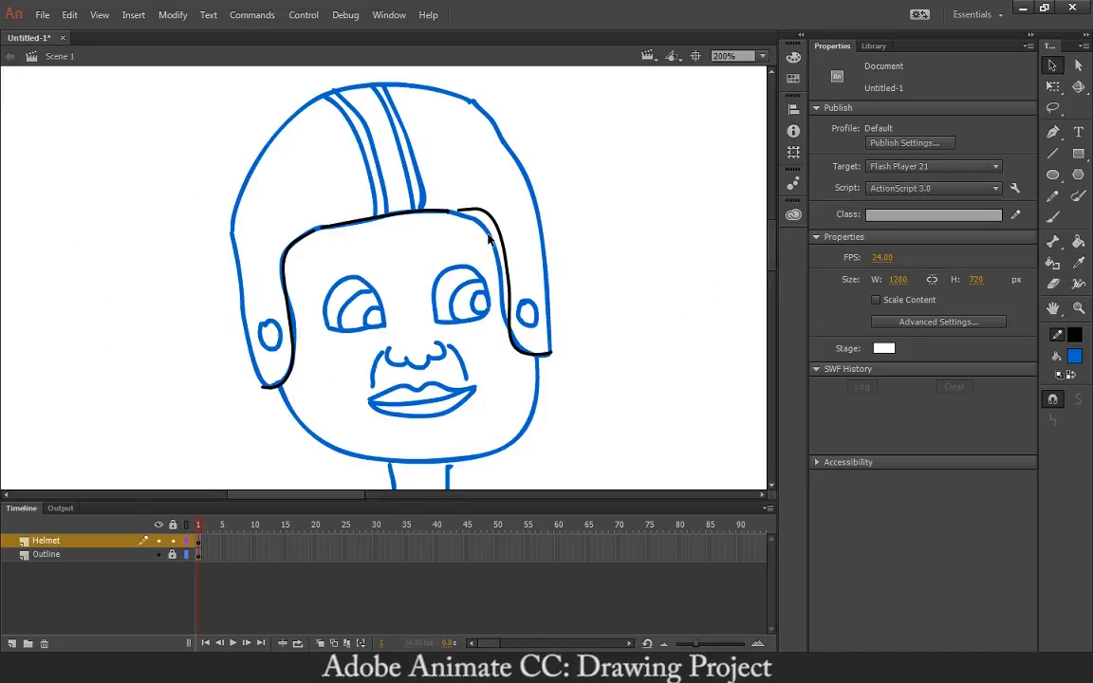
pyautogui.scroll(2, 488, 239)
pyautogui.moveTo(452, 276); pyautogui.dragTo(496, 398)
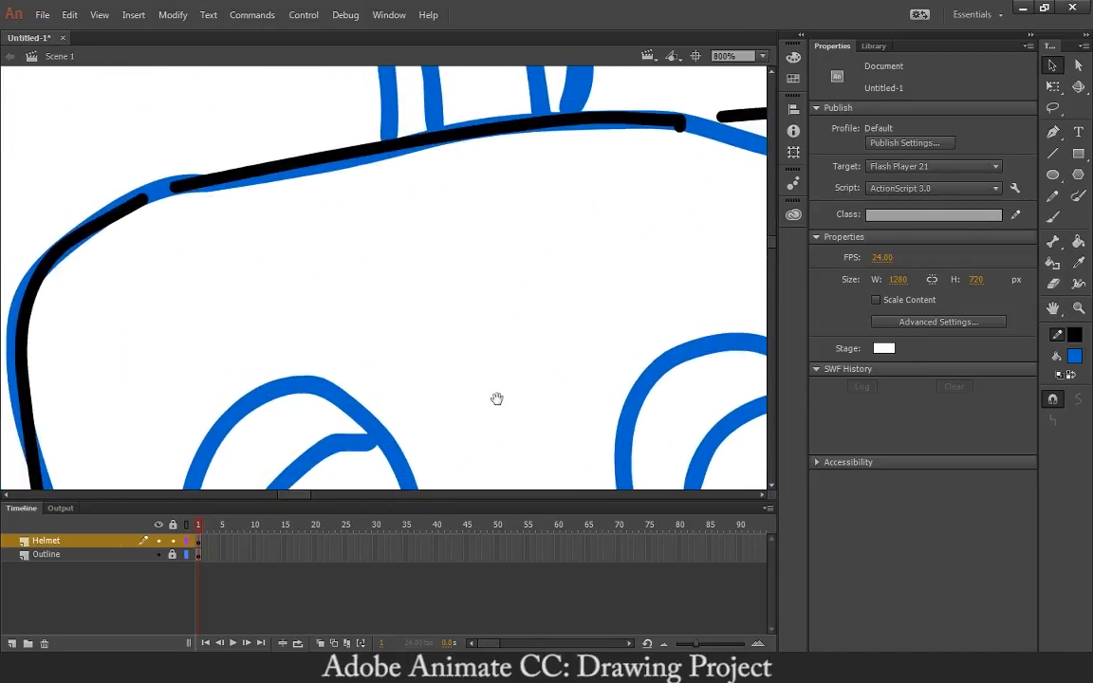
pyautogui.click(679, 124)
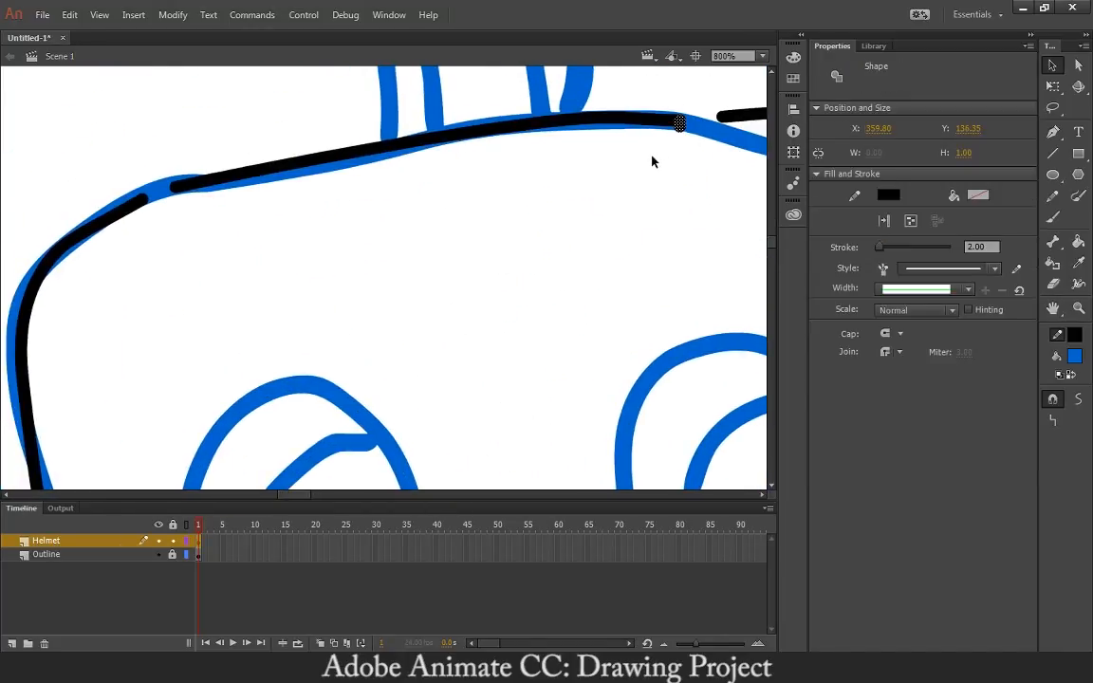
pyautogui.click(650, 164)
pyautogui.moveTo(681, 122); pyautogui.dragTo(719, 115)
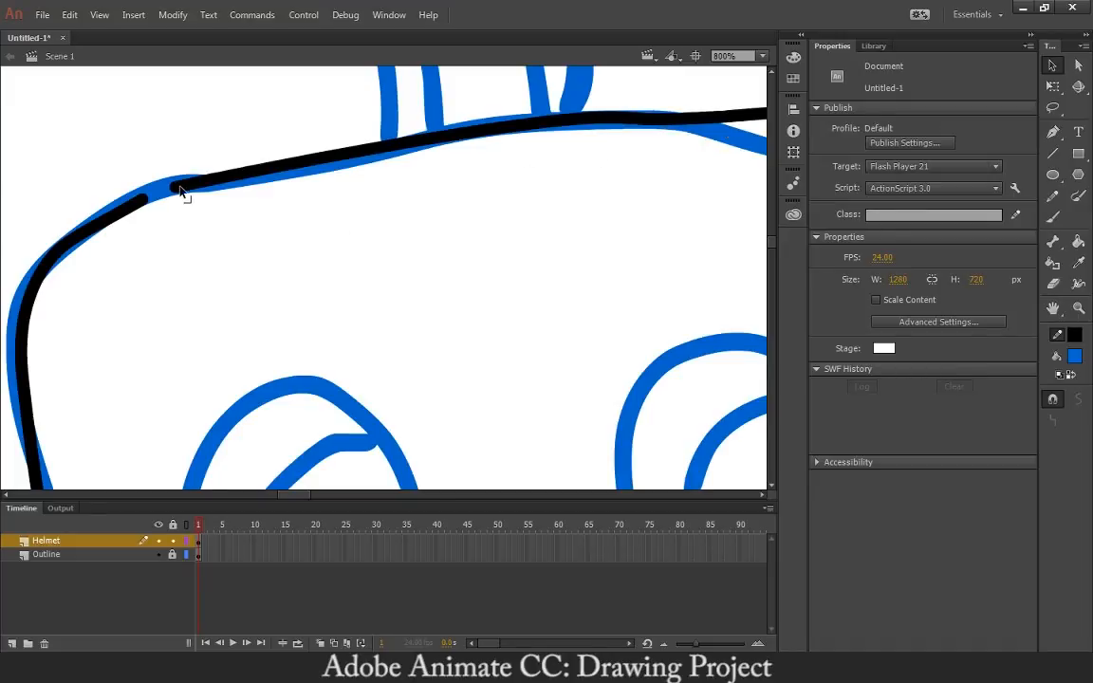
pyautogui.moveTo(174, 187); pyautogui.dragTo(154, 195)
pyautogui.moveTo(147, 203)
pyautogui.mouseDown()
pyautogui.moveTo(136, 193)
pyautogui.moveTo(151, 207)
pyautogui.mouseUp()
pyautogui.click(146, 207)
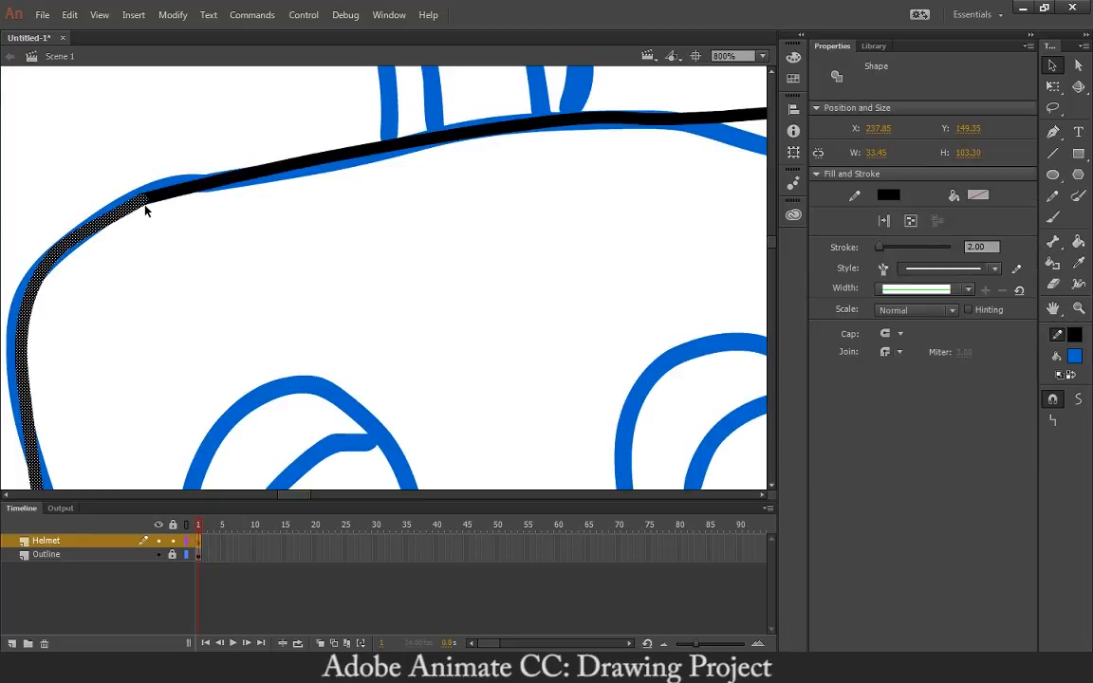
pyautogui.click(131, 275)
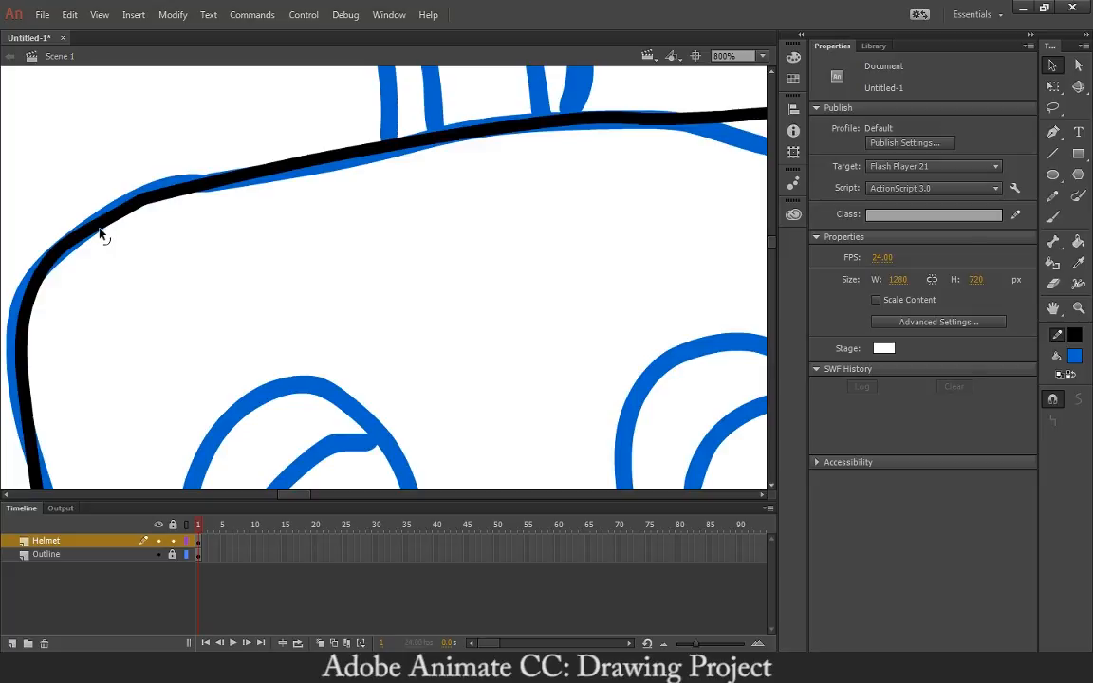
# Bend the helmet's inner edge at the left and right brow corners into smoother curves with the Selection tool
pyautogui.moveTo(99, 232)
pyautogui.mouseDown()
pyautogui.moveTo(79, 205)
pyautogui.moveTo(88, 236)
pyautogui.moveTo(128, 198)
pyautogui.mouseUp()
pyautogui.moveTo(80, 275); pyautogui.dragTo(71, 270)
pyautogui.moveTo(106, 207); pyautogui.dragTo(102, 215)
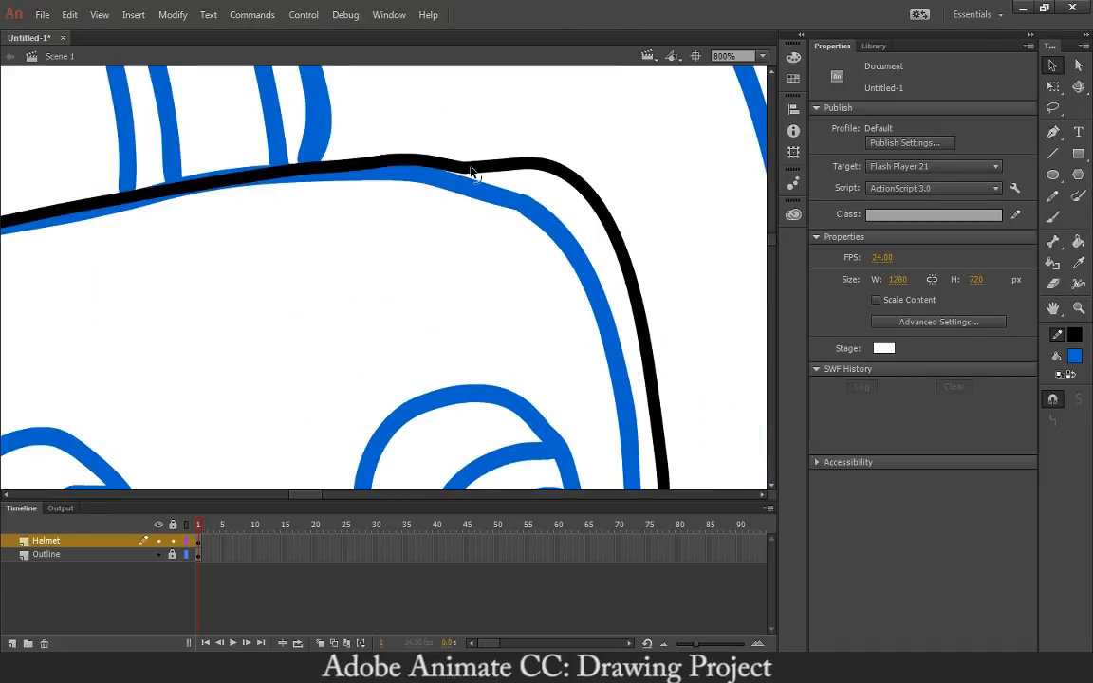
pyautogui.moveTo(470, 171); pyautogui.dragTo(456, 155)
pyautogui.moveTo(518, 180)
pyautogui.mouseDown()
pyautogui.moveTo(440, 200)
pyautogui.moveTo(542, 171)
pyautogui.mouseUp()
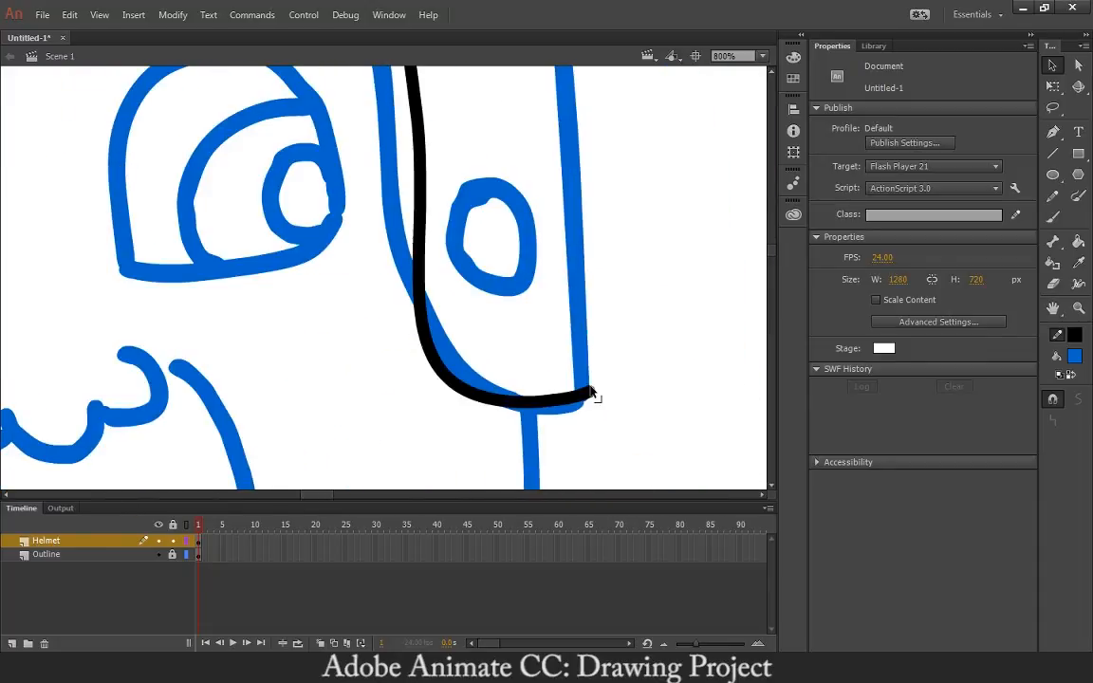
# Trace the helmet's outer edge in black with the Pencil tool, from the left ear flap over the top to the right flap
pyautogui.hotkey('ctrl', '-')
pyautogui.hotkey('ctrl', '-')
pyautogui.press('y')
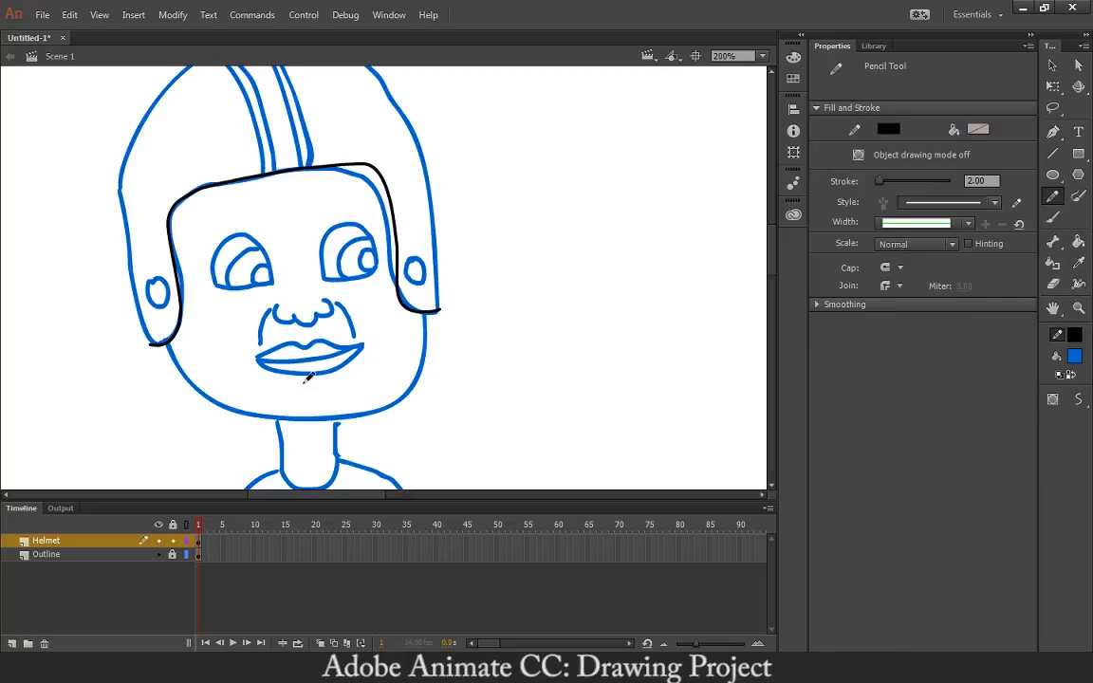
pyautogui.moveTo(155, 336)
pyautogui.mouseDown()
pyautogui.moveTo(170, 370)
pyautogui.moveTo(143, 271)
pyautogui.moveTo(141, 206)
pyautogui.moveTo(161, 149)
pyautogui.moveTo(202, 99)
pyautogui.moveTo(265, 74)
pyautogui.moveTo(329, 74)
pyautogui.moveTo(424, 147)
pyautogui.mouseUp()
pyautogui.moveTo(462, 353)
pyautogui.mouseDown()
pyautogui.moveTo(454, 218)
pyautogui.moveTo(426, 152)
pyautogui.mouseUp()
# Close the outer edge at the right ear flap, bend its curves onto the blue sketch, and check it by toggling the Outline layer's visibility
pyautogui.press('v')
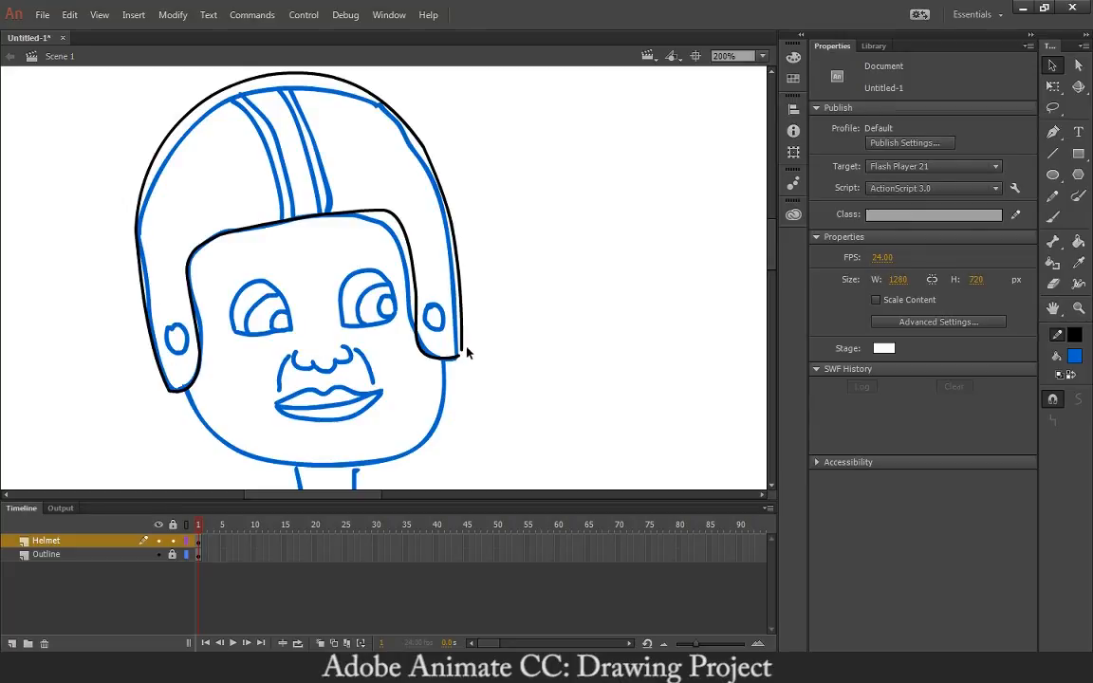
pyautogui.scroll(2, 349, 202)
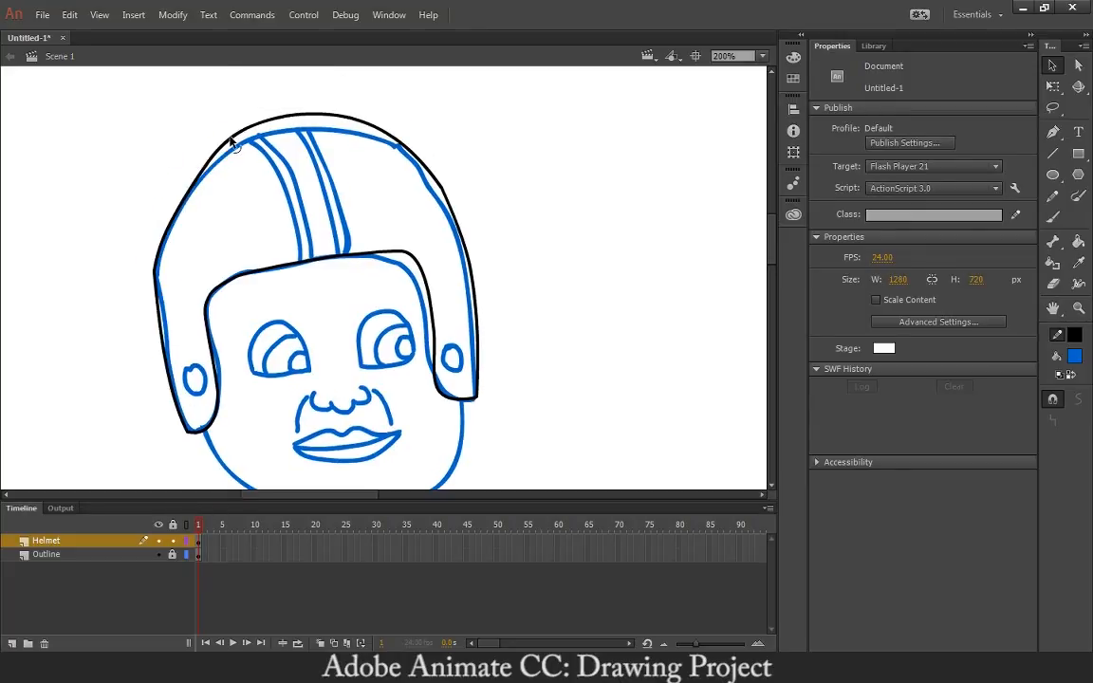
pyautogui.moveTo(300, 116)
pyautogui.mouseDown()
pyautogui.moveTo(382, 140)
pyautogui.moveTo(446, 196)
pyautogui.mouseUp()
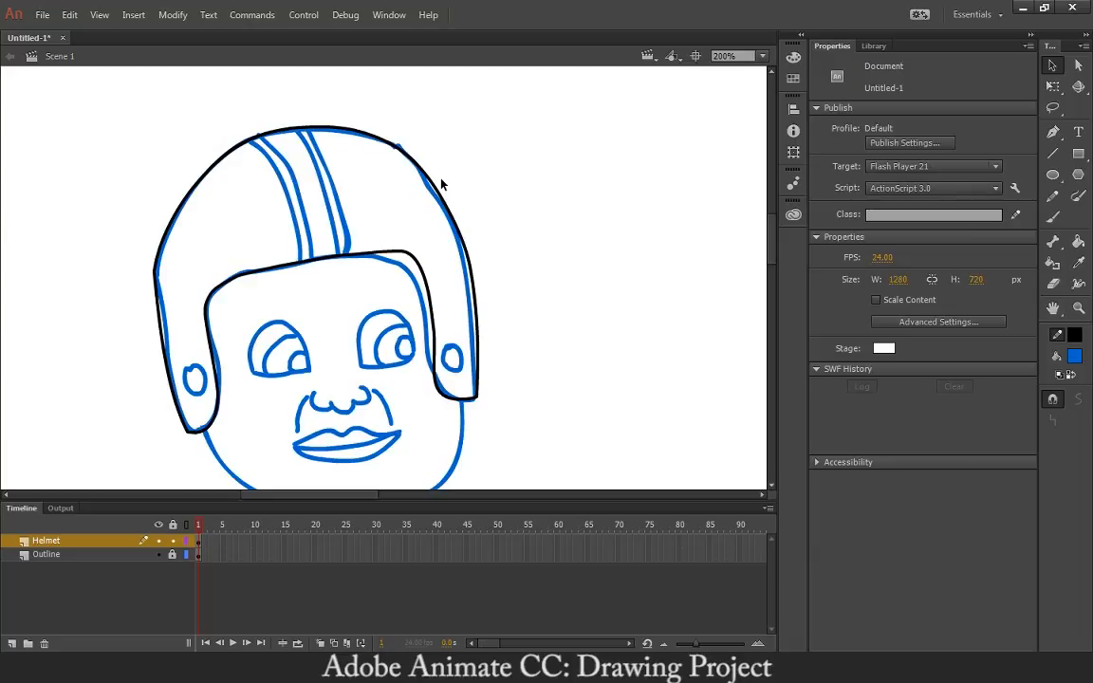
pyautogui.click(160, 555)
pyautogui.click(159, 555)
pyautogui.click(159, 555)
pyautogui.click(158, 555)
# Draw black ovals with no fill over the ear holes on both sides of the helmet
pyautogui.click(1052, 175)
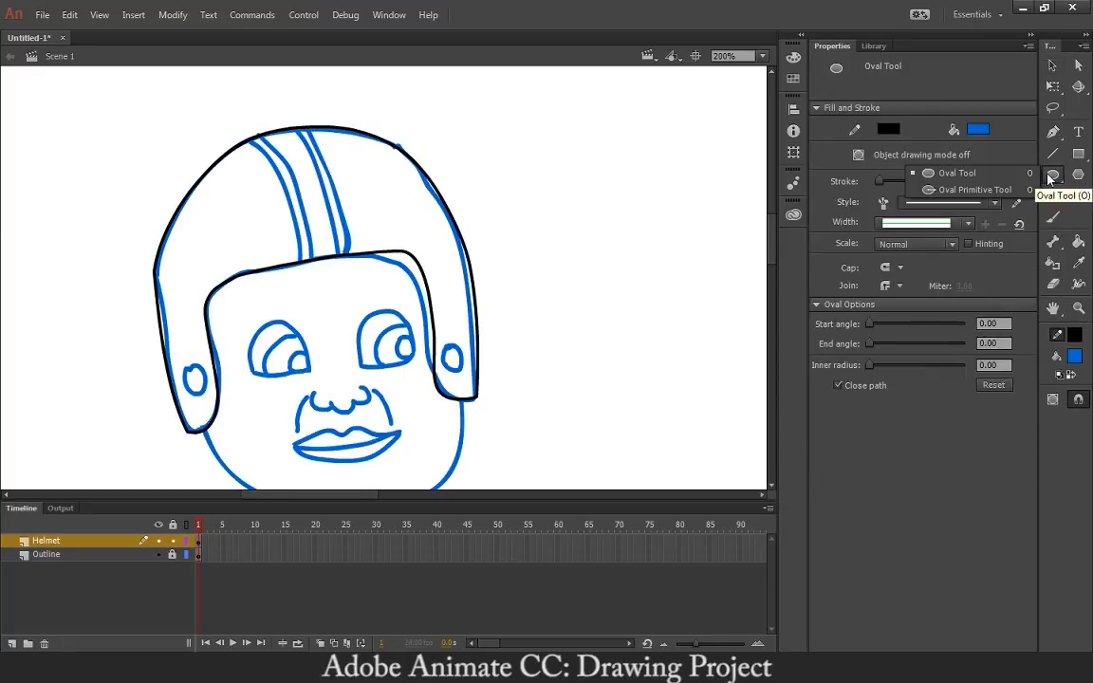
pyautogui.click(1002, 176)
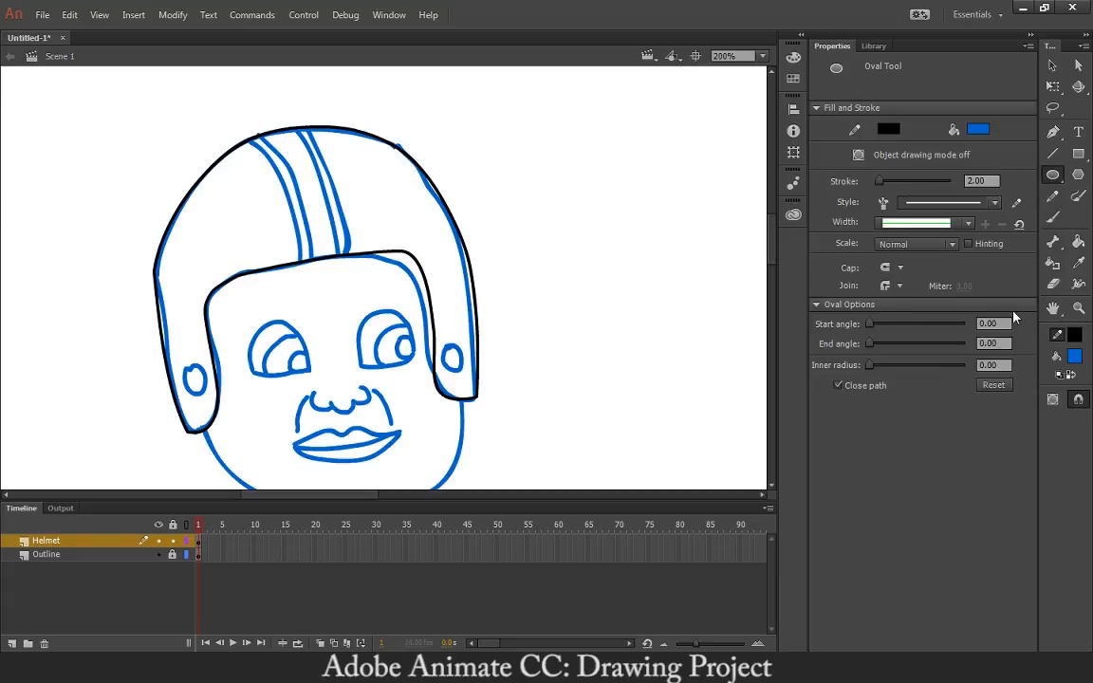
pyautogui.click(1074, 356)
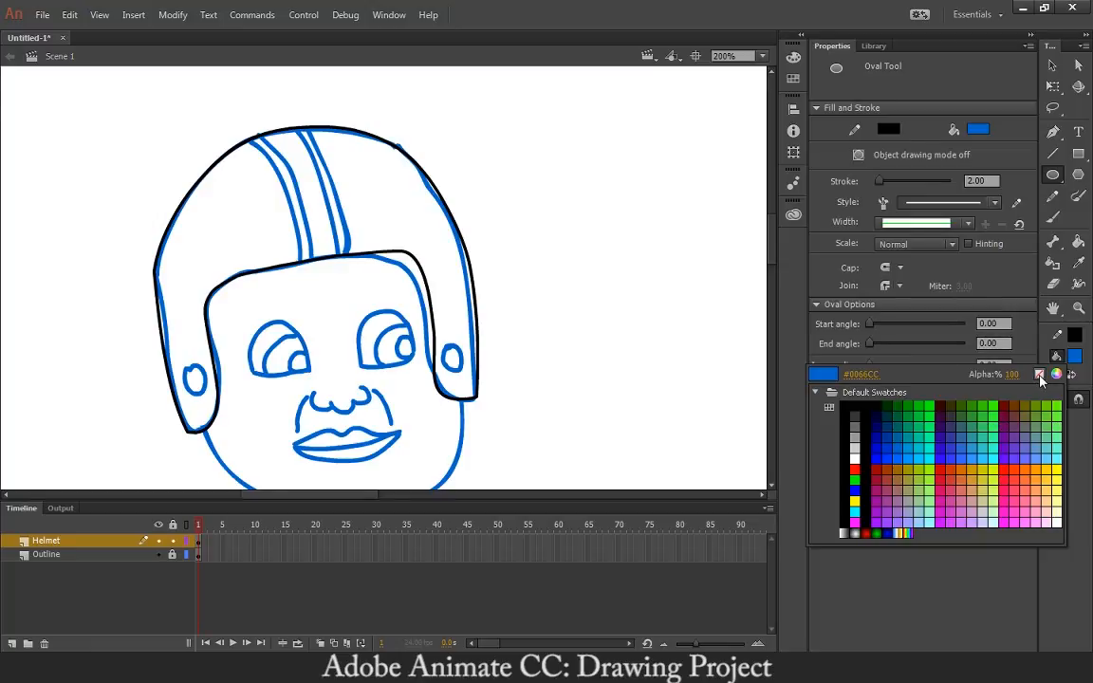
pyautogui.click(1039, 376)
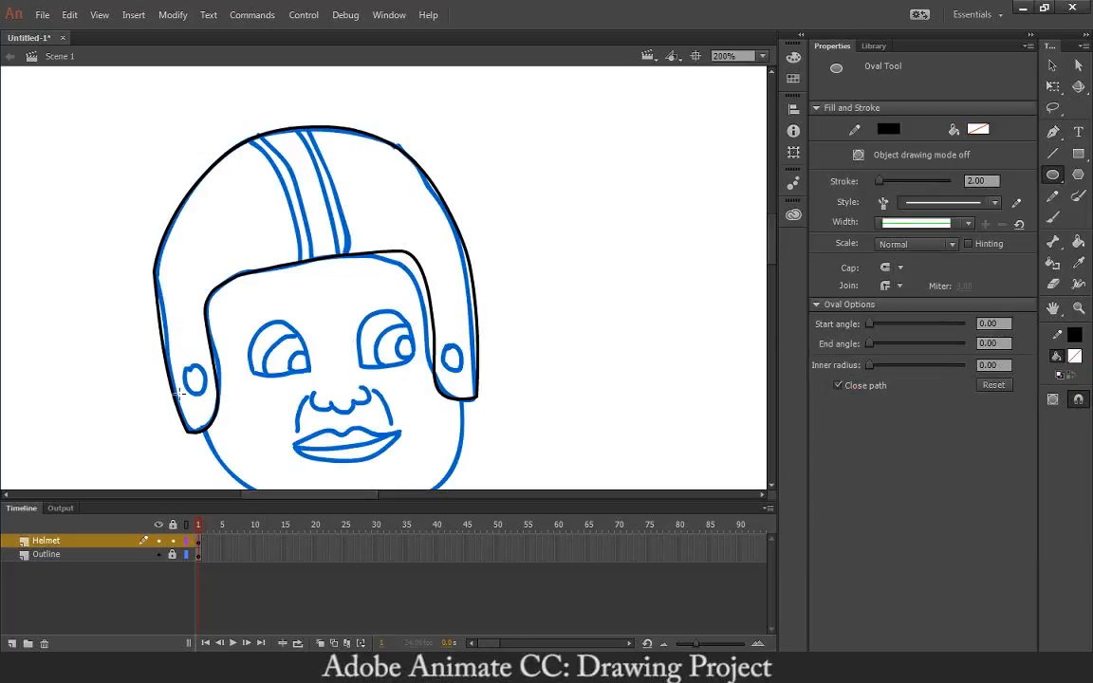
pyautogui.moveTo(180, 366); pyautogui.dragTo(203, 396)
pyautogui.press('v')
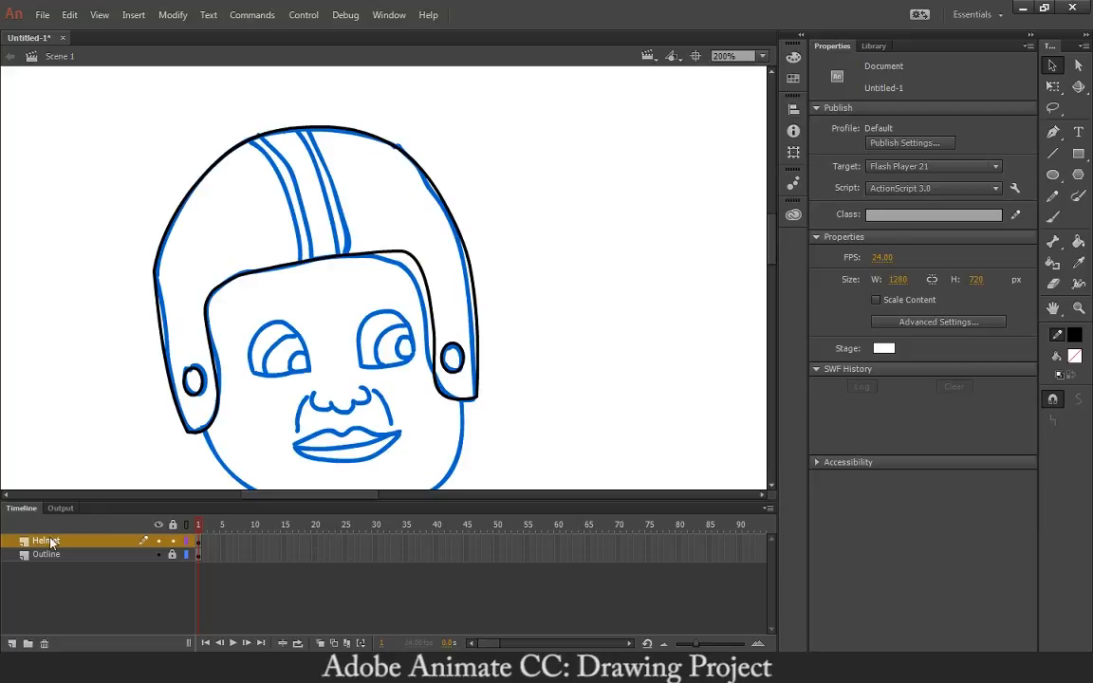
# Hide the Outline layer and replace the right ear-hole oval with a copy of the left one
pyautogui.click(158, 555)
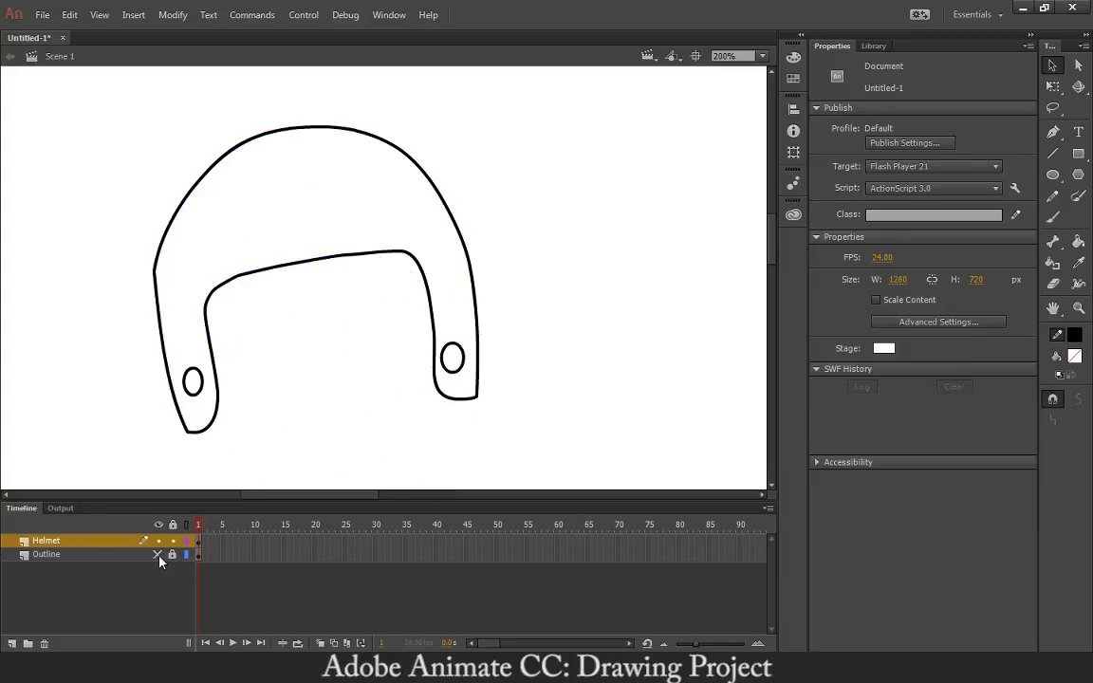
pyautogui.click(158, 555)
pyautogui.click(158, 555)
pyautogui.click(452, 354)
pyautogui.press('Delete')
pyautogui.click(201, 384)
pyautogui.hotkey('ctrl', 'c')
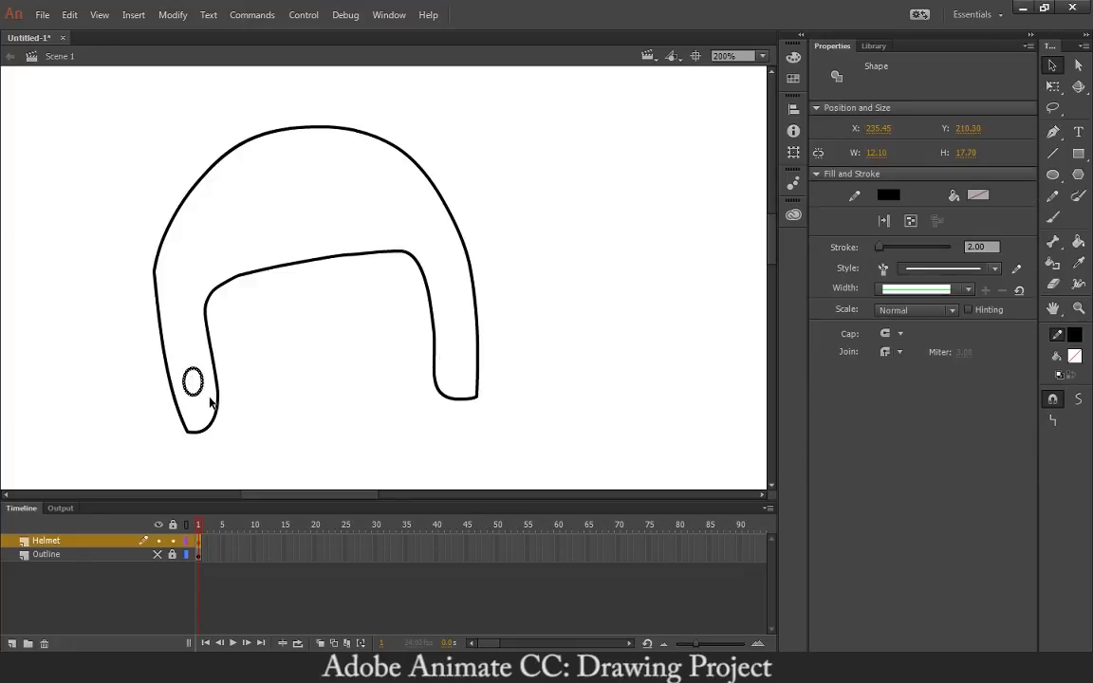
pyautogui.hotkey('ctrl', 'v')
pyautogui.moveTo(395, 282); pyautogui.dragTo(469, 379)
pyautogui.click(537, 317)
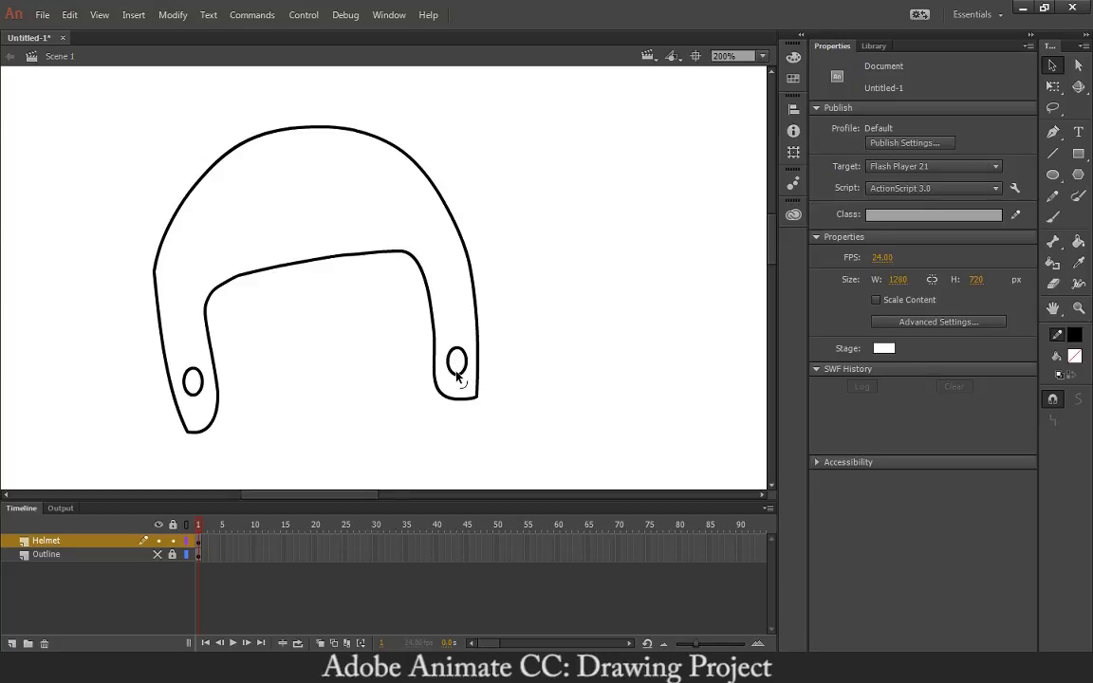
# Move the right ear-hole oval up slightly and show the Outline layer again
pyautogui.click(459, 378)
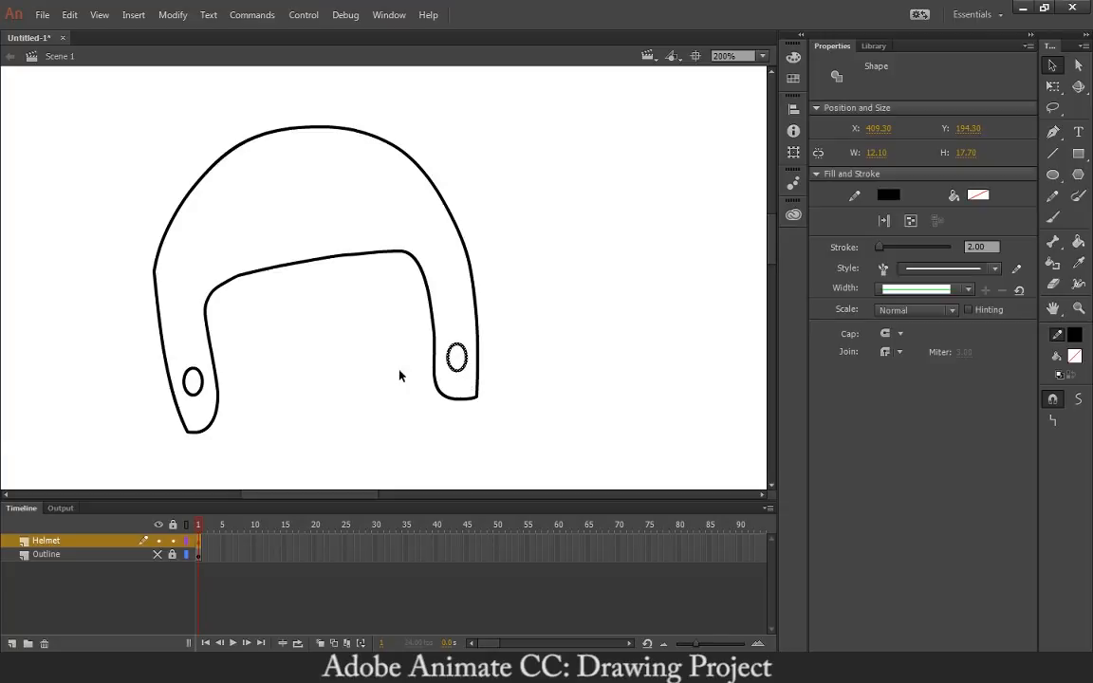
pyautogui.click(158, 555)
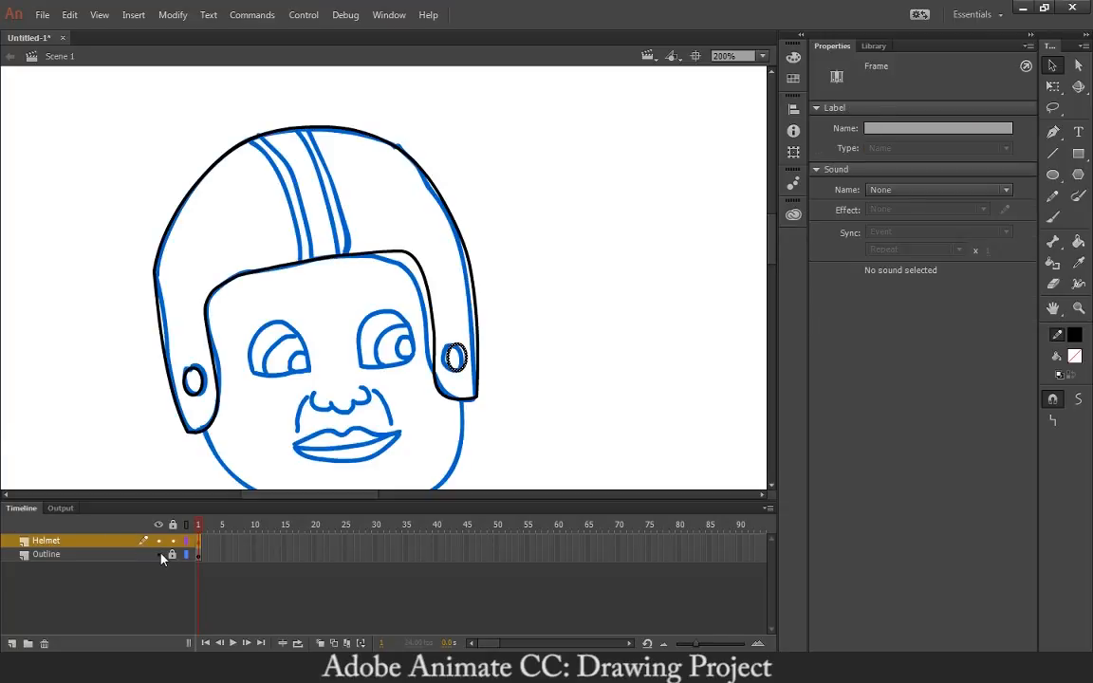
pyautogui.click(608, 324)
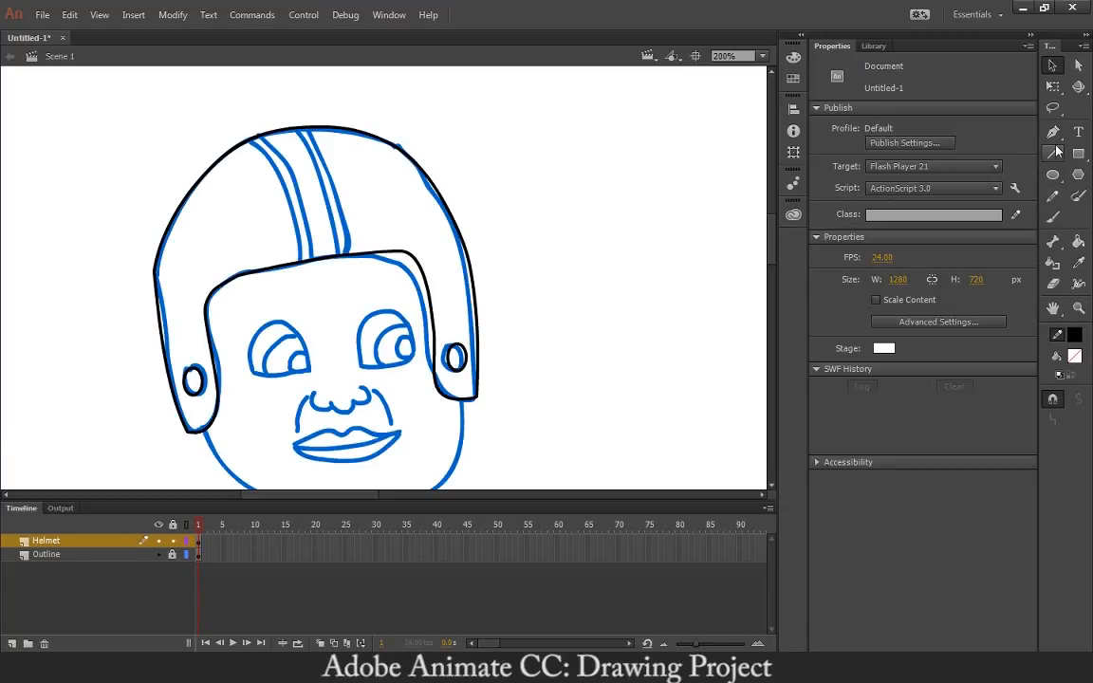
# Trace the outer line of the left helmet stripe with the Pencil tool and duplicate it slightly to the right as the stripe's second line
pyautogui.click(1053, 195)
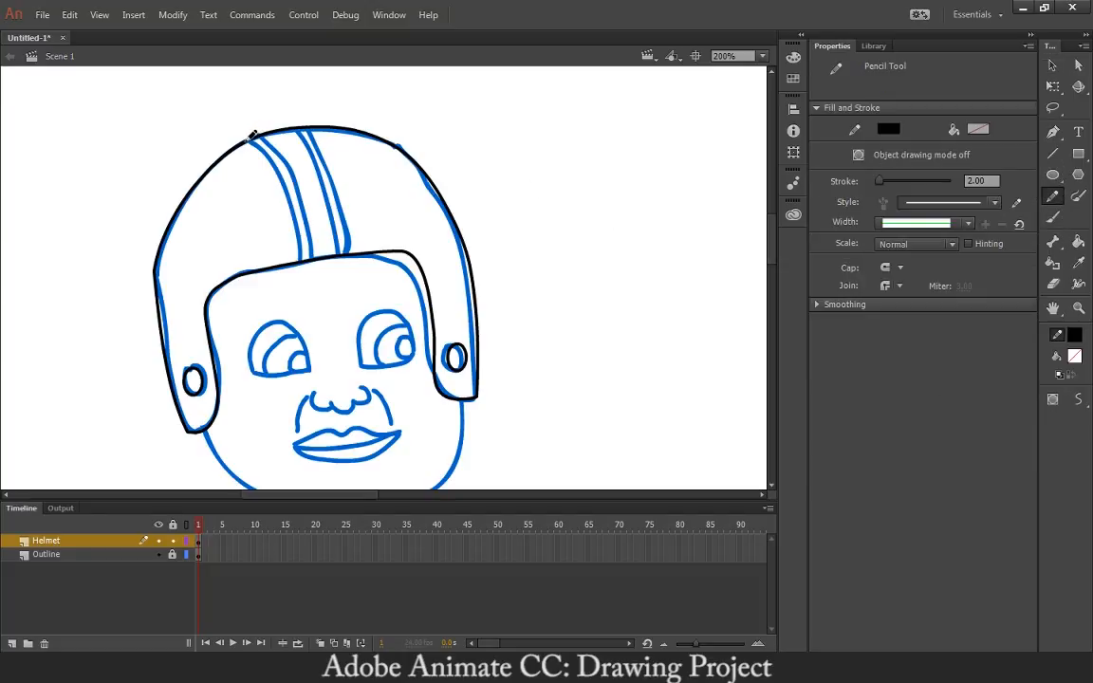
pyautogui.moveTo(252, 136); pyautogui.dragTo(302, 258)
pyautogui.click(1051, 64)
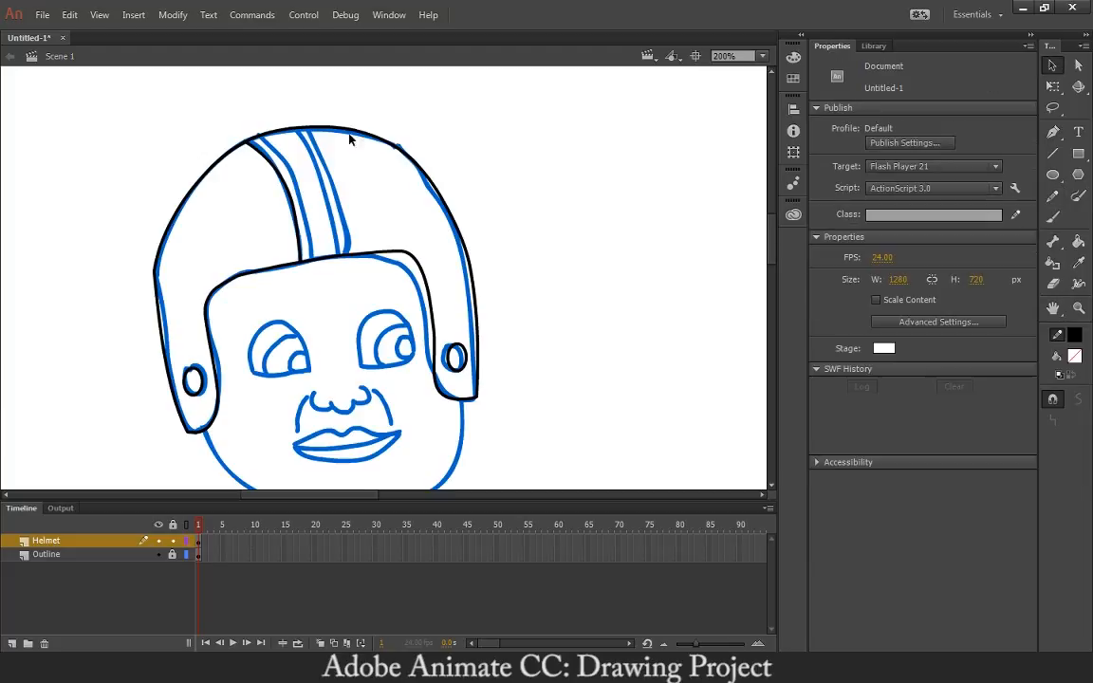
pyautogui.click(271, 161)
pyautogui.moveTo(271, 159); pyautogui.dragTo(281, 174)
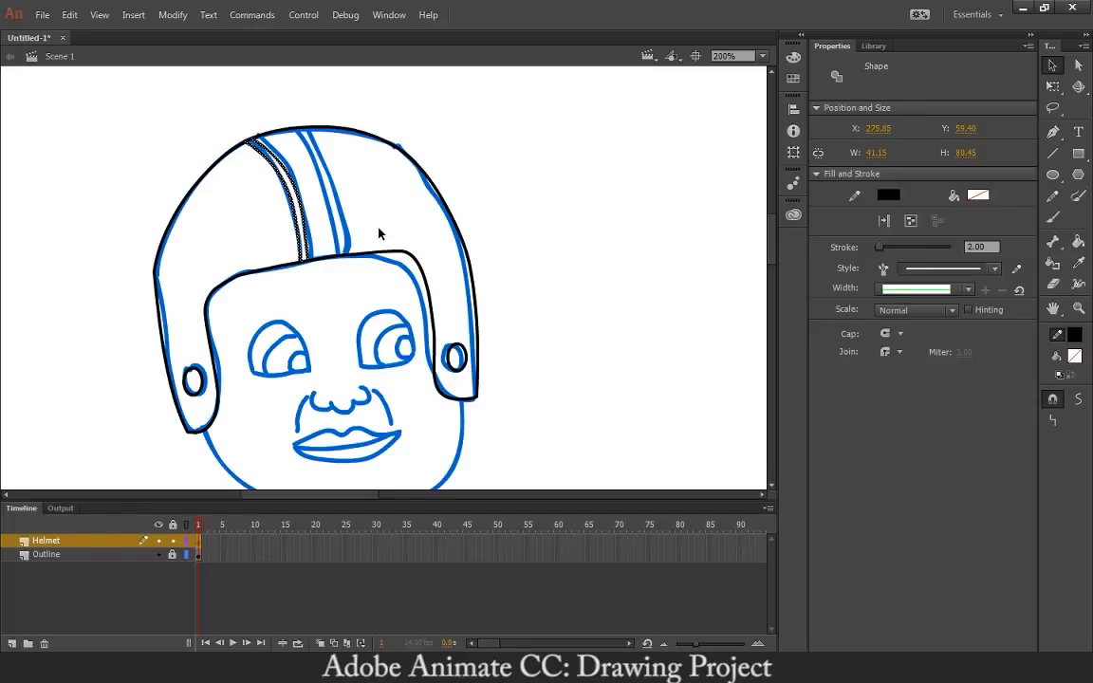
# Copy the left stripe's pair of lines and place the copy over the right stripe of the sketch
pyautogui.hotkey('ctrl', 'c')
pyautogui.hotkey('ctrl', 'v')
pyautogui.moveTo(372, 247); pyautogui.dragTo(307, 149)
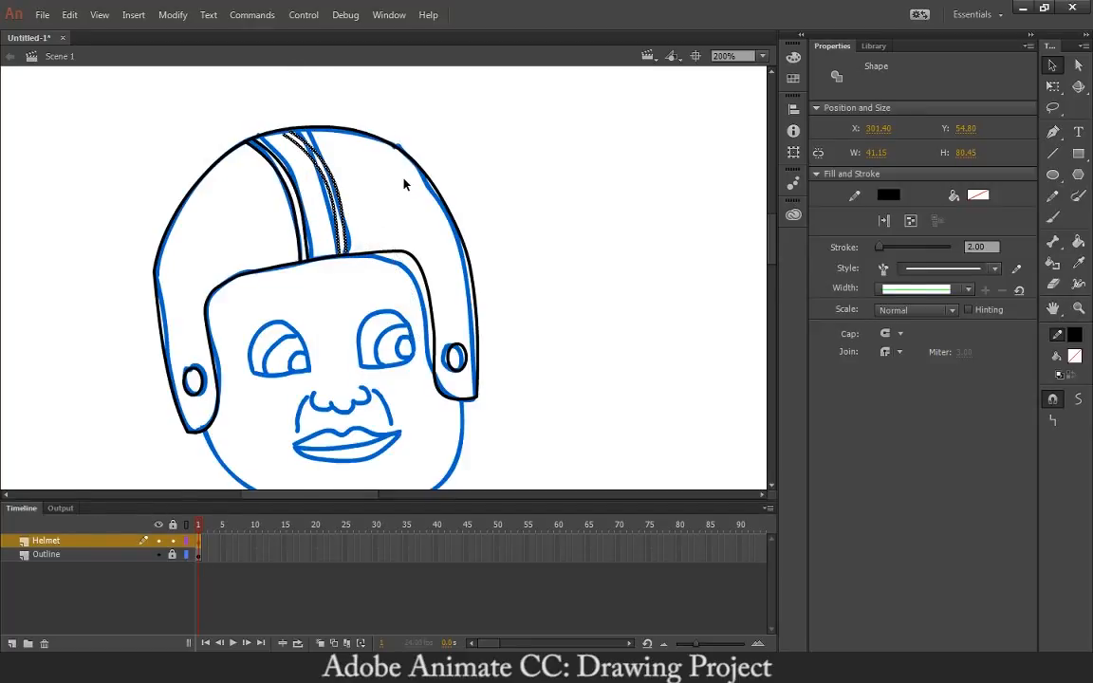
# Adjust the end points of the right stripe's lines to meet the helmet's top and brow edges along the sketch
pyautogui.hotkey('ctrl', '=')
pyautogui.click(418, 193)
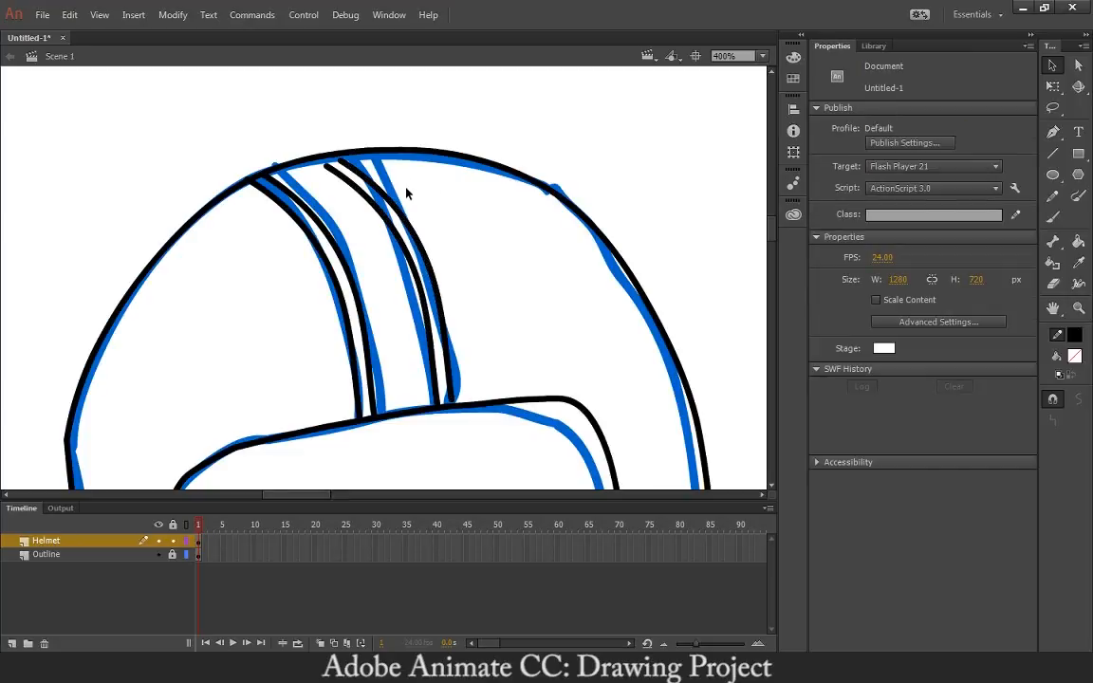
pyautogui.moveTo(343, 161); pyautogui.dragTo(375, 155)
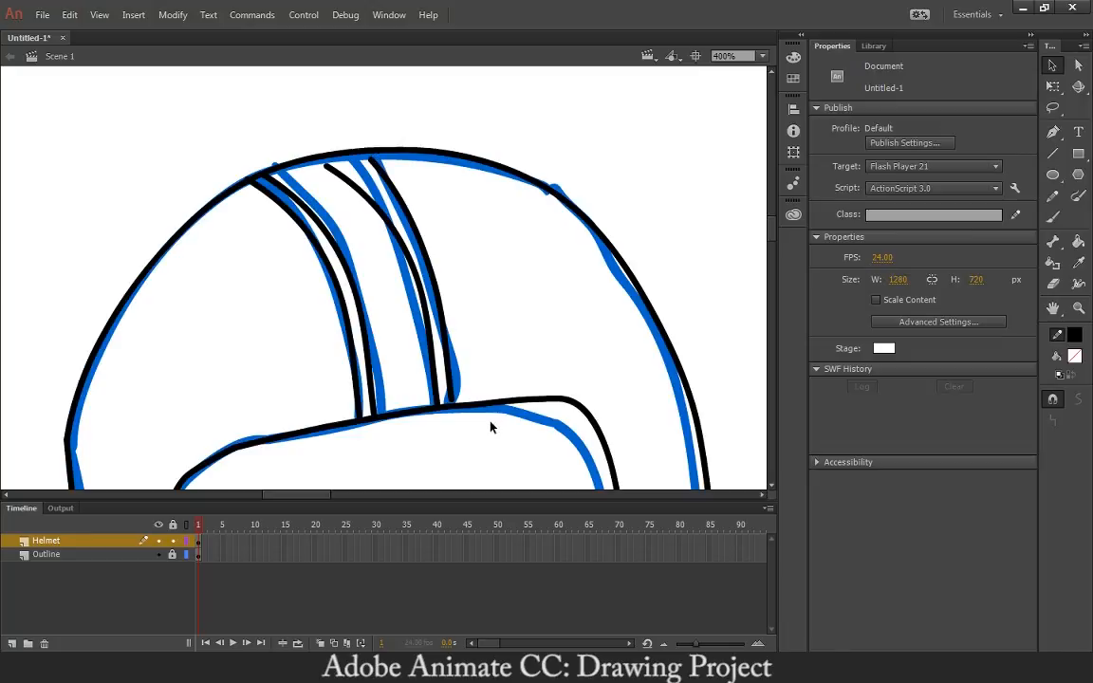
pyautogui.moveTo(445, 403); pyautogui.dragTo(452, 406)
pyautogui.moveTo(323, 169); pyautogui.dragTo(347, 150)
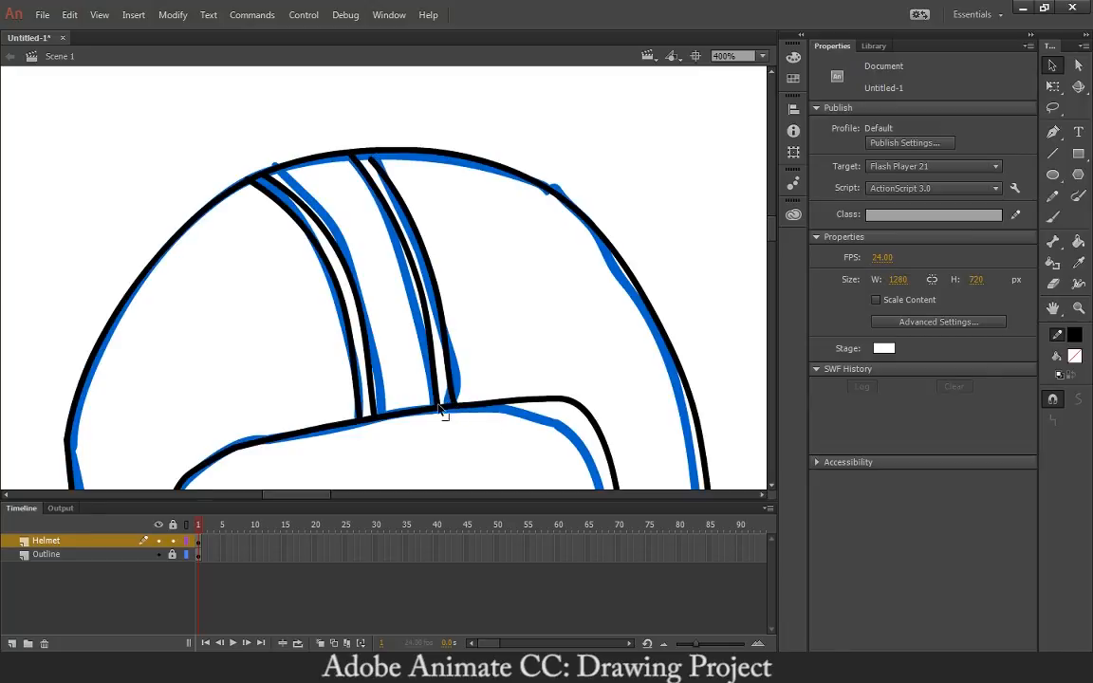
# Nudge the right stripe's outer line, then hide the Outline layer and remove the stray line end protruding past the helmet at the left stripe
pyautogui.moveTo(451, 373); pyautogui.dragTo(457, 377)
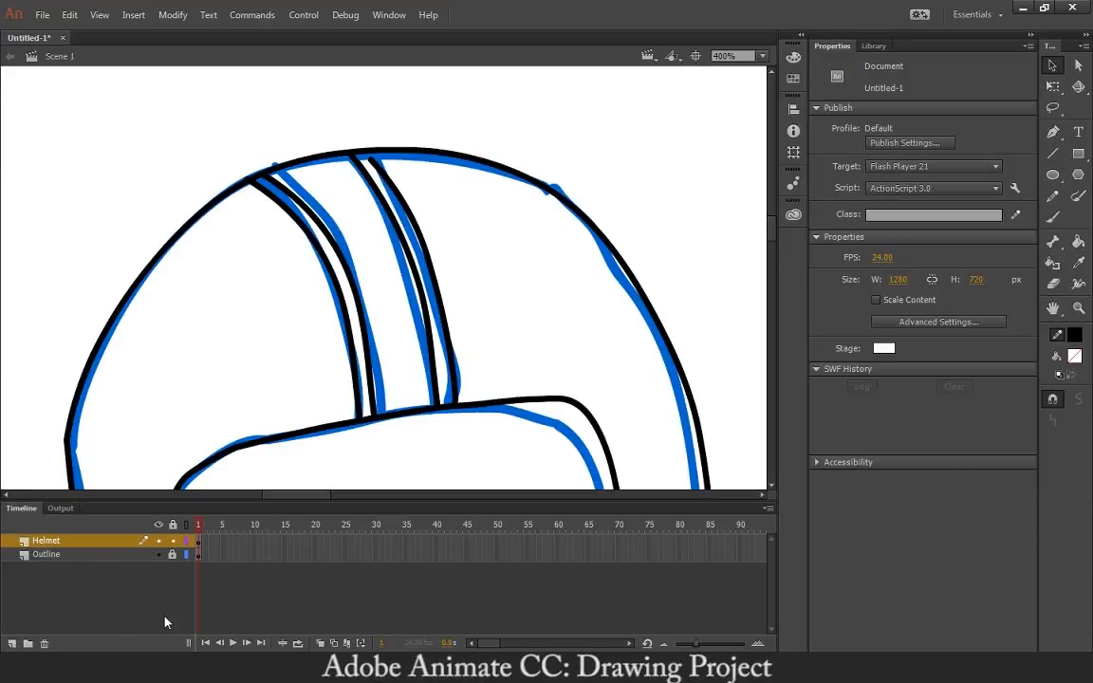
pyautogui.click(157, 554)
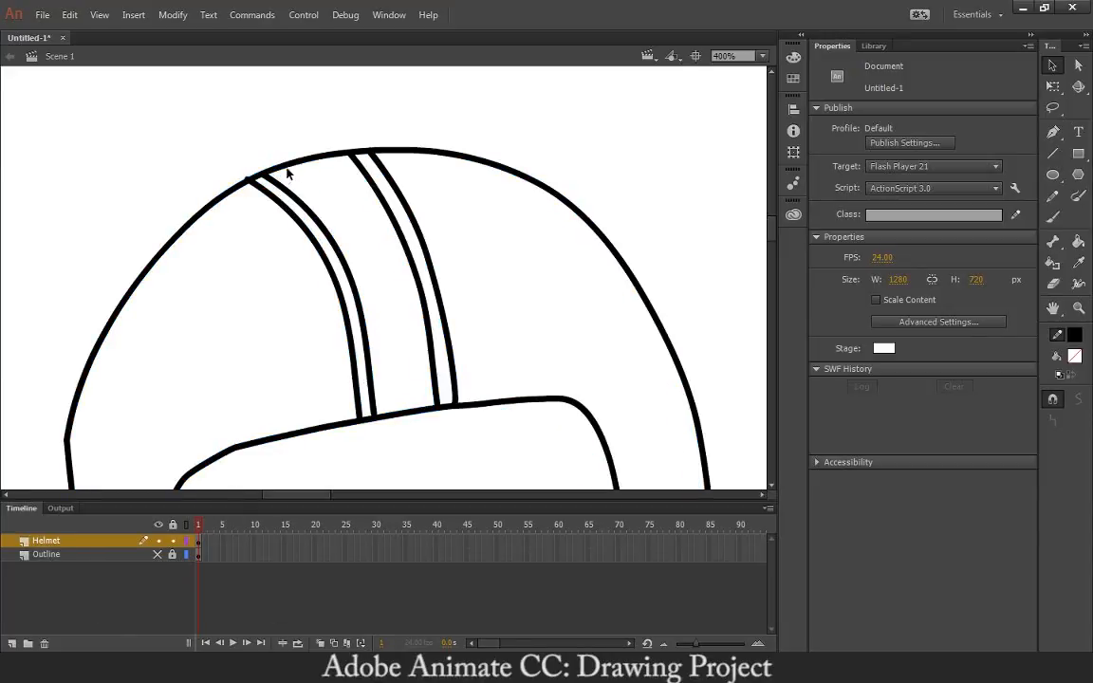
pyautogui.click(247, 184)
pyautogui.click(243, 242)
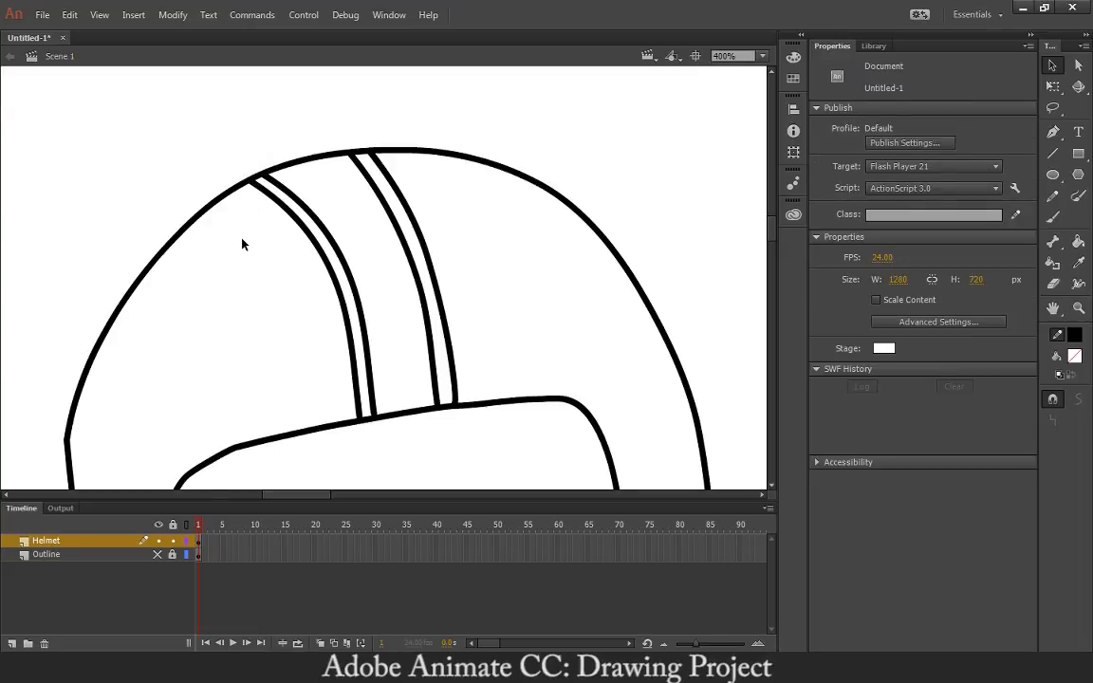
pyautogui.hotkey('ctrl', '-')
pyautogui.hotkey('ctrl', '-')
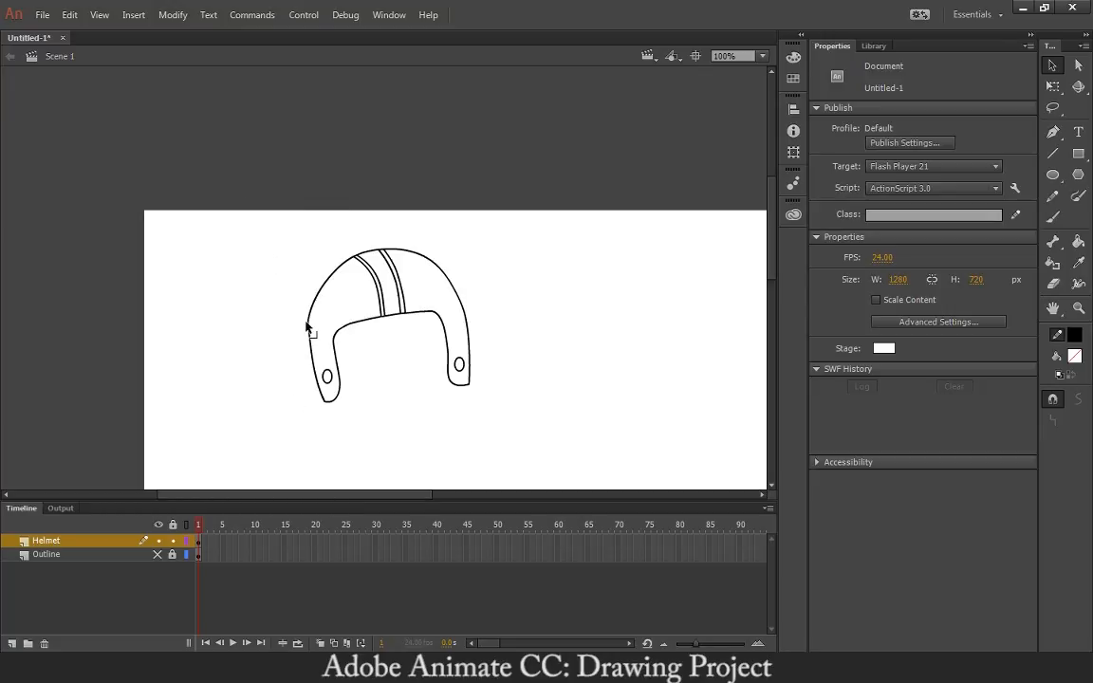
pyautogui.moveTo(308, 324); pyautogui.dragTo(312, 319)
pyautogui.hotkey('ctrl', 'z')
pyautogui.moveTo(557, 281)
pyautogui.mouseDown()
pyautogui.moveTo(590, 174)
pyautogui.moveTo(548, 180)
pyautogui.mouseUp()
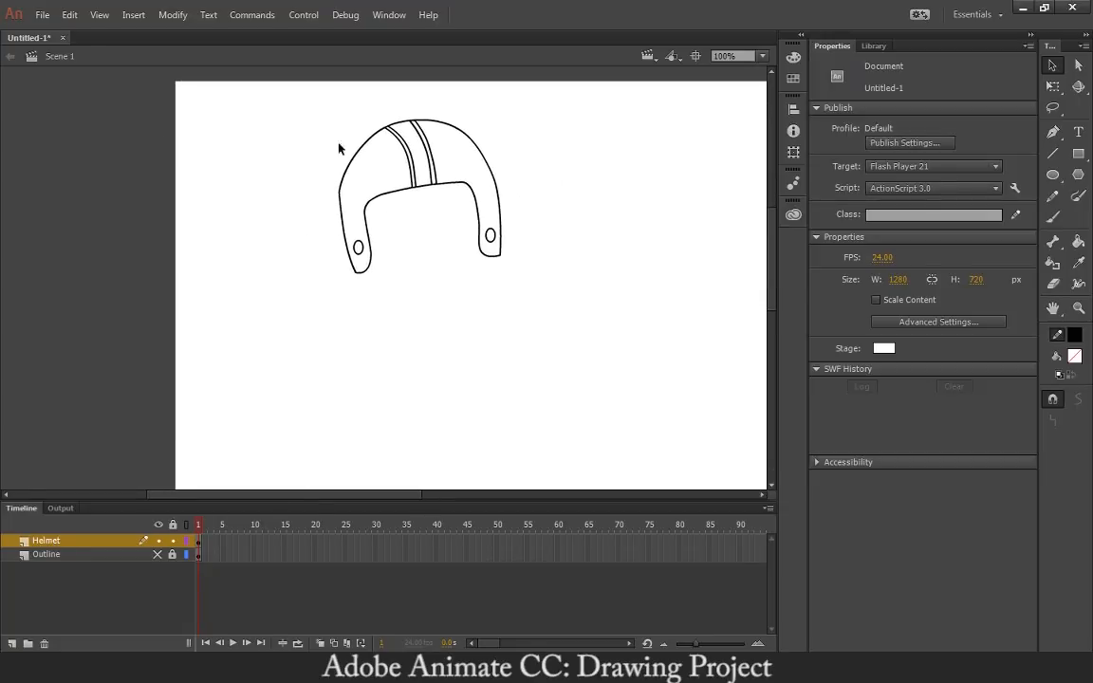
# Show the Outline layer again and bow the right stripe's two lines outward, shifting their lower ends rightward along the brow edge
pyautogui.hotkey('ctrl', '=')
pyautogui.hotkey('ctrl', '=')
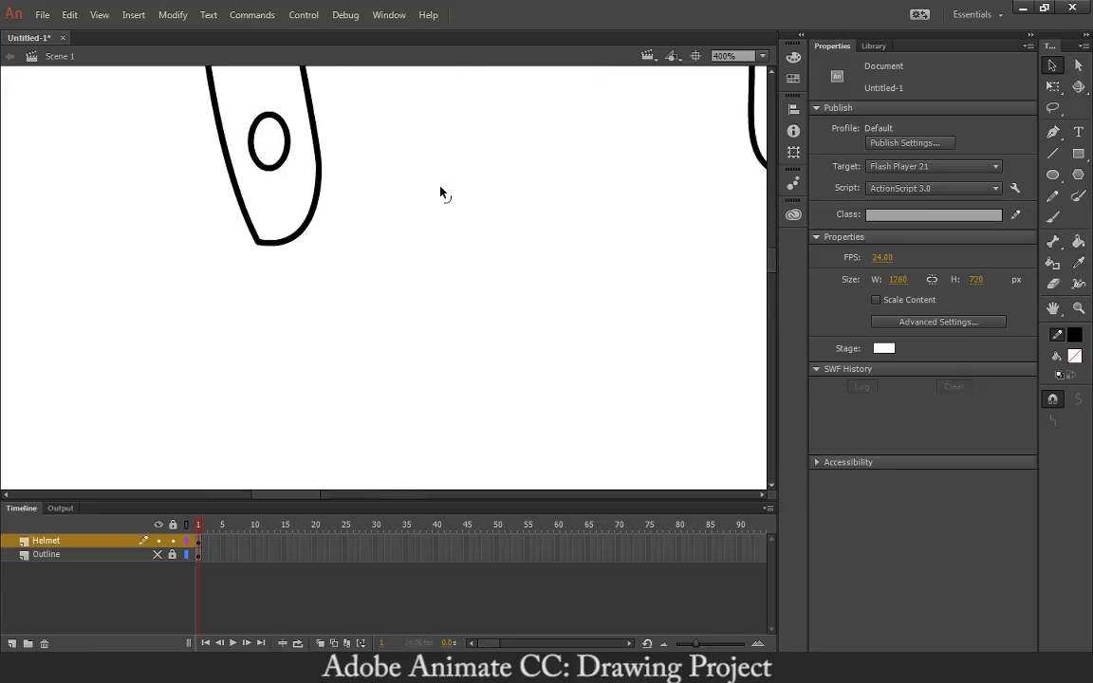
pyautogui.moveTo(442, 187); pyautogui.dragTo(367, 484)
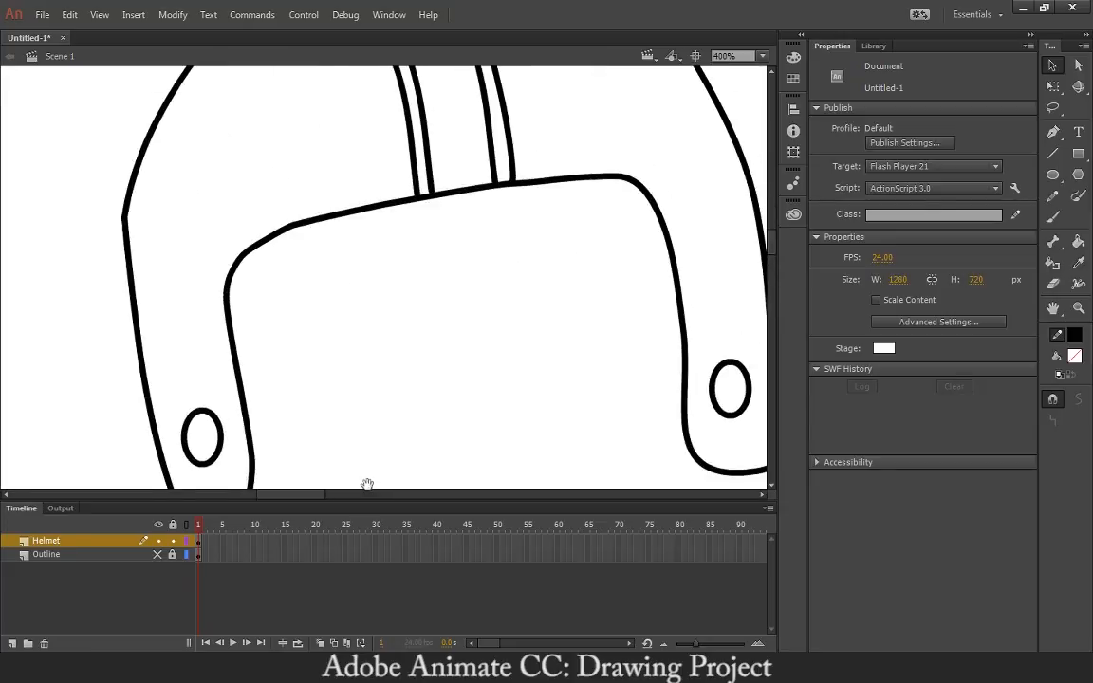
pyautogui.click(159, 555)
pyautogui.moveTo(394, 345); pyautogui.dragTo(380, 415)
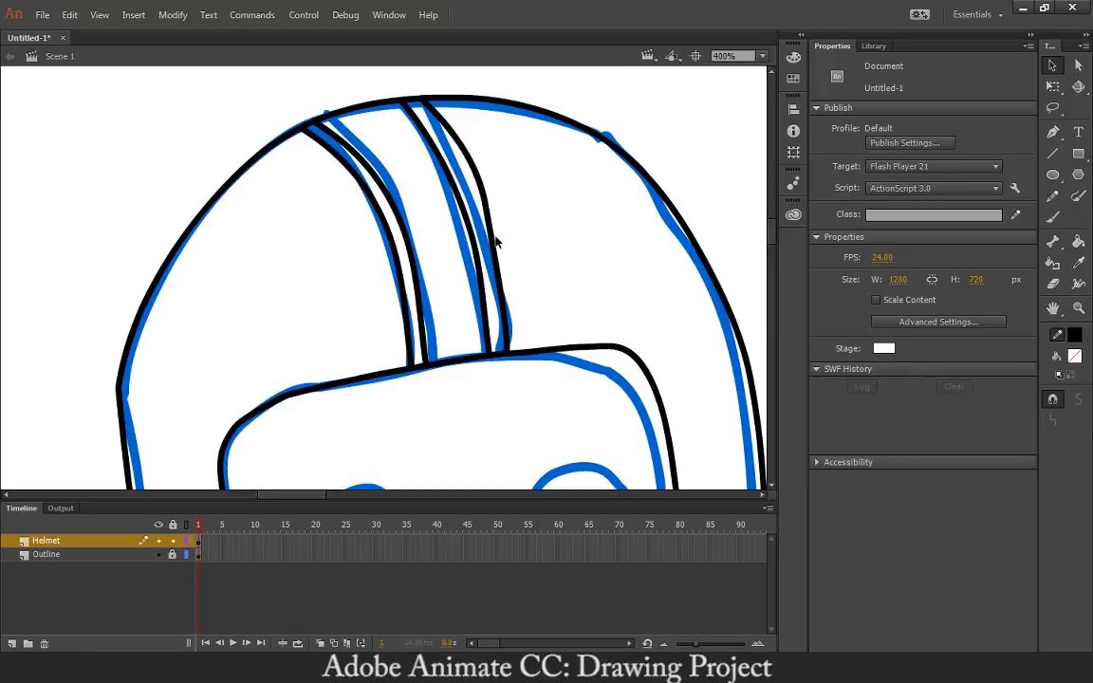
pyautogui.moveTo(496, 243); pyautogui.dragTo(500, 248)
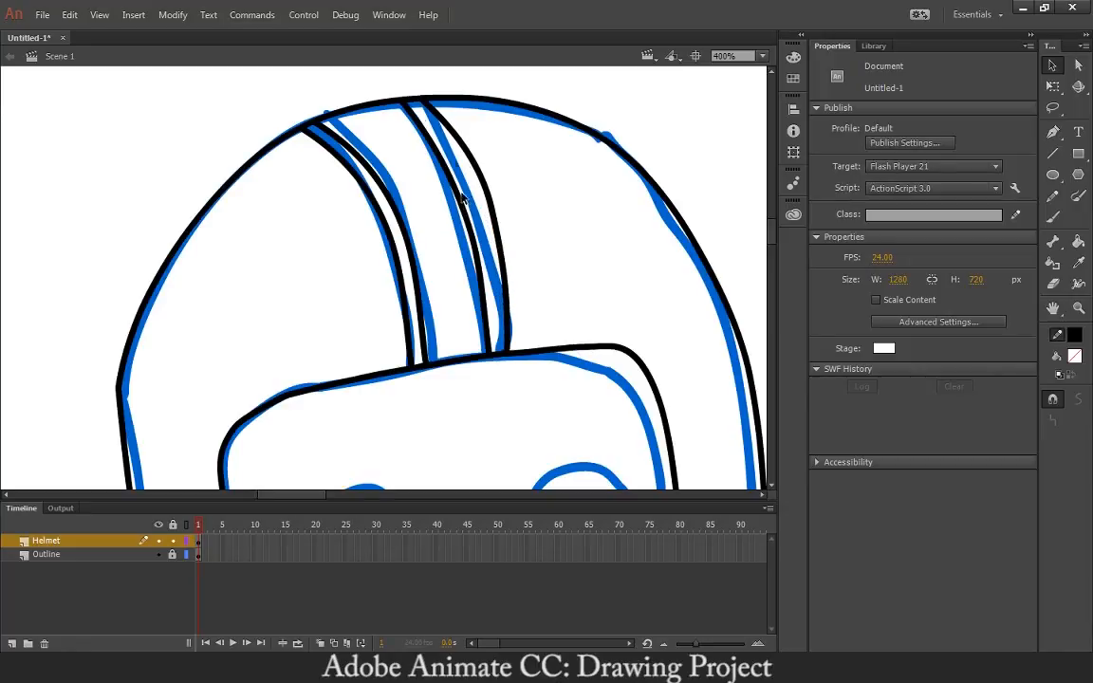
pyautogui.moveTo(461, 190); pyautogui.dragTo(470, 192)
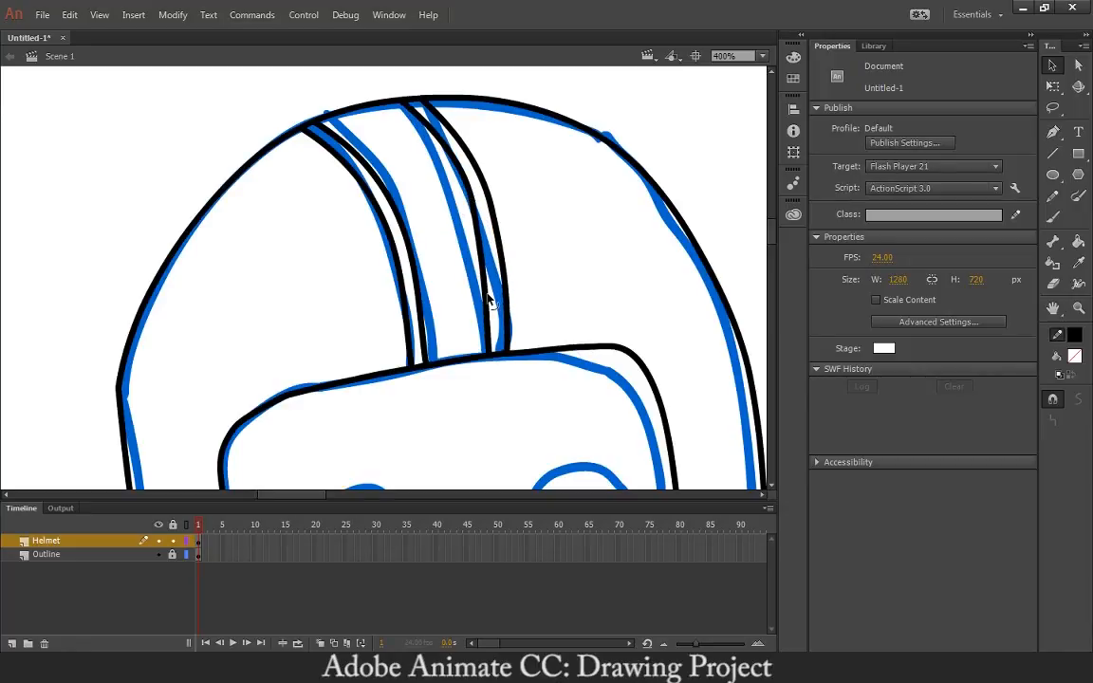
pyautogui.moveTo(485, 300); pyautogui.dragTo(491, 306)
pyautogui.moveTo(508, 355); pyautogui.dragTo(525, 351)
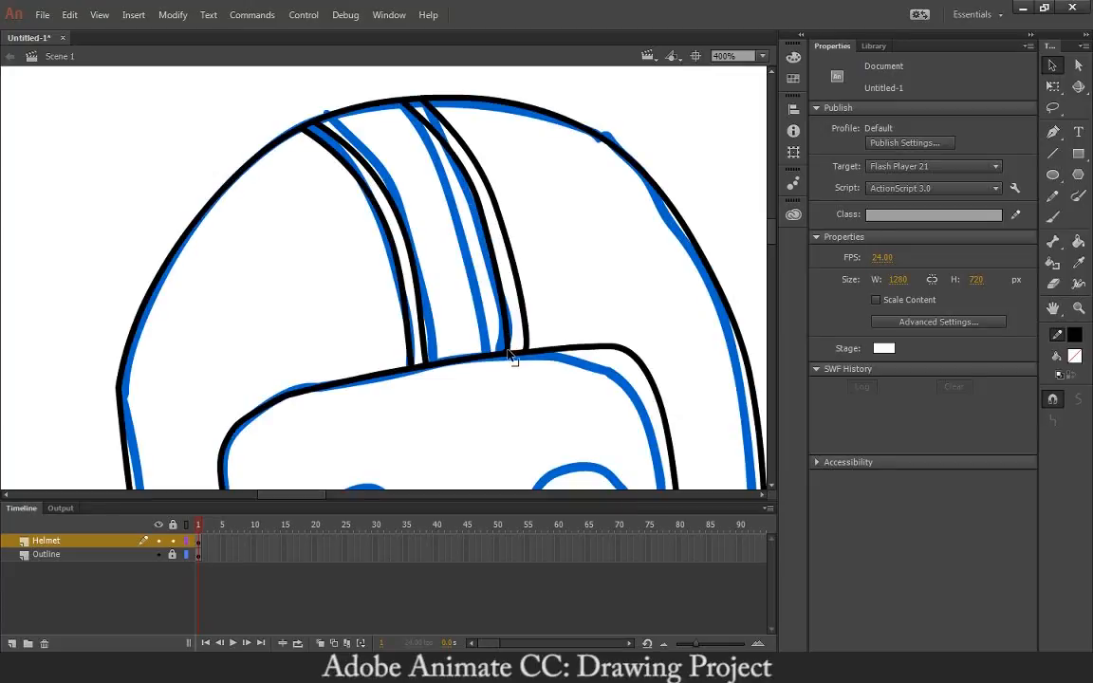
pyautogui.moveTo(508, 353); pyautogui.dragTo(518, 351)
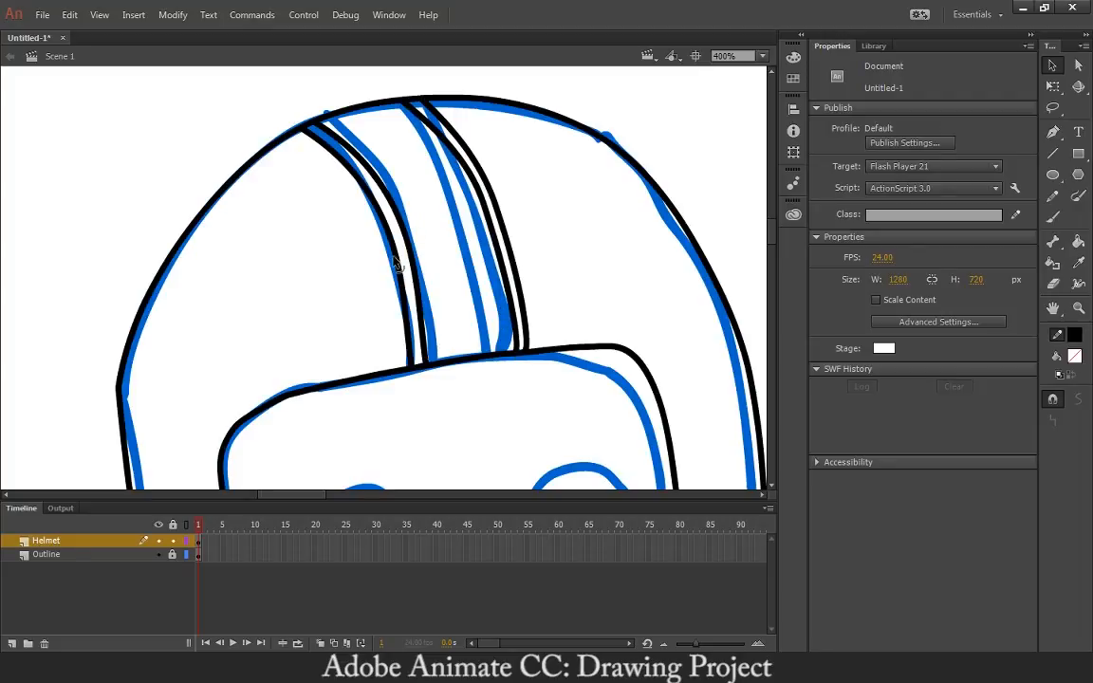
# Set the Paint Bucket fill color to gray #999999, try filling the helmet's left section, and undo the fill
pyautogui.scroll(-3, 394, 263)
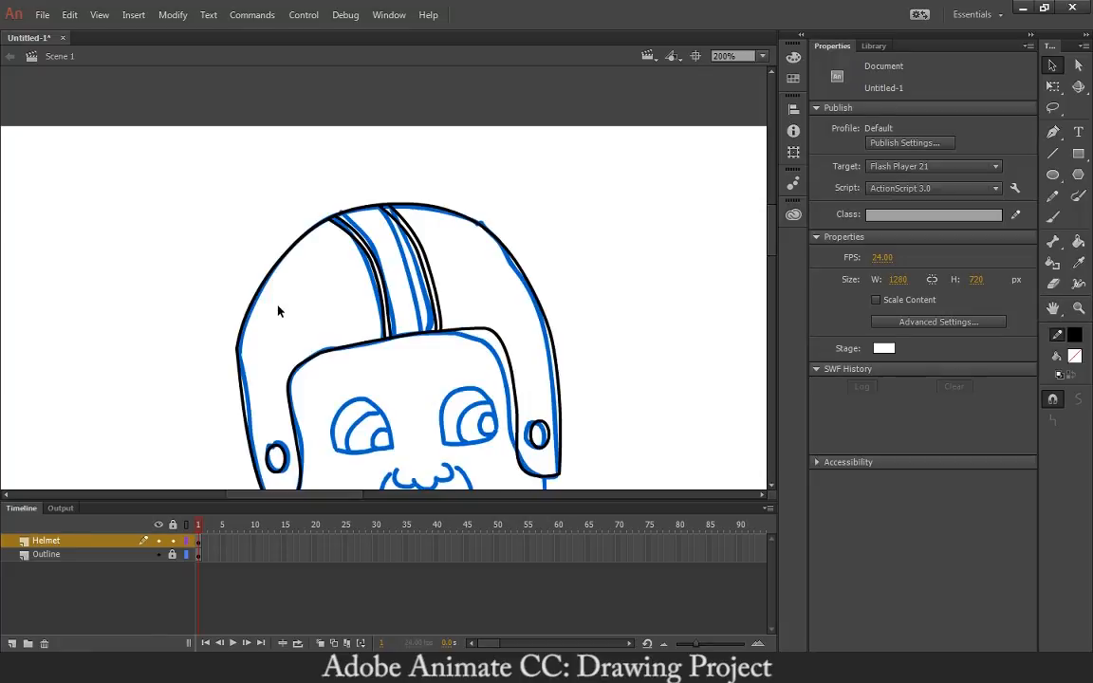
pyautogui.moveTo(282, 292); pyautogui.dragTo(289, 213)
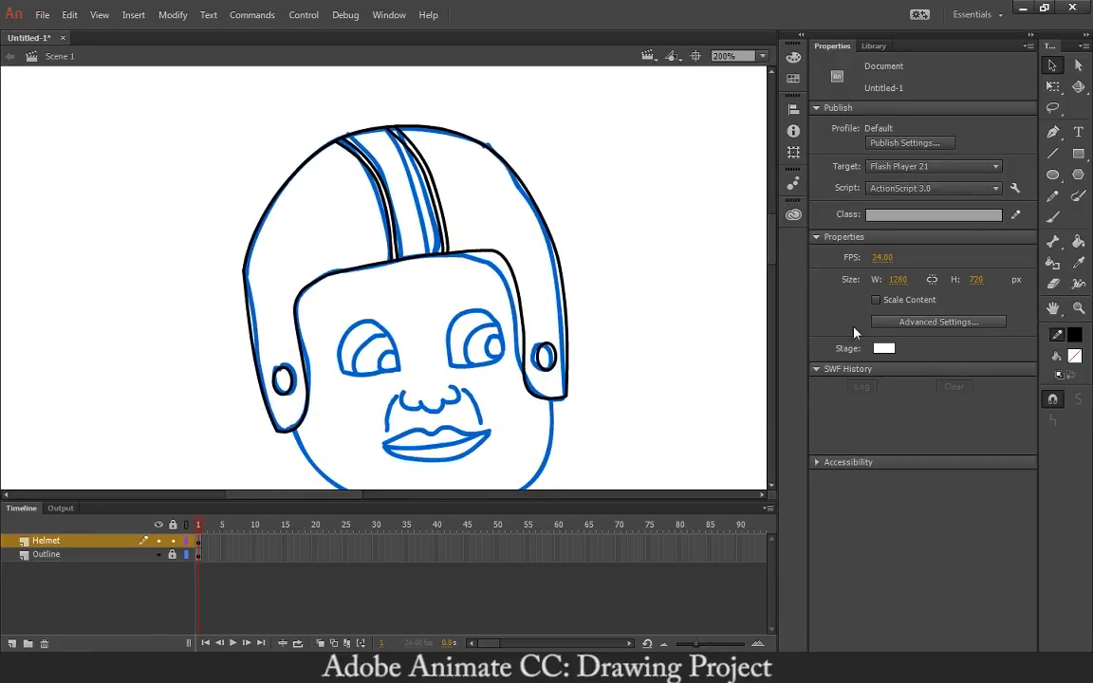
pyautogui.click(1076, 242)
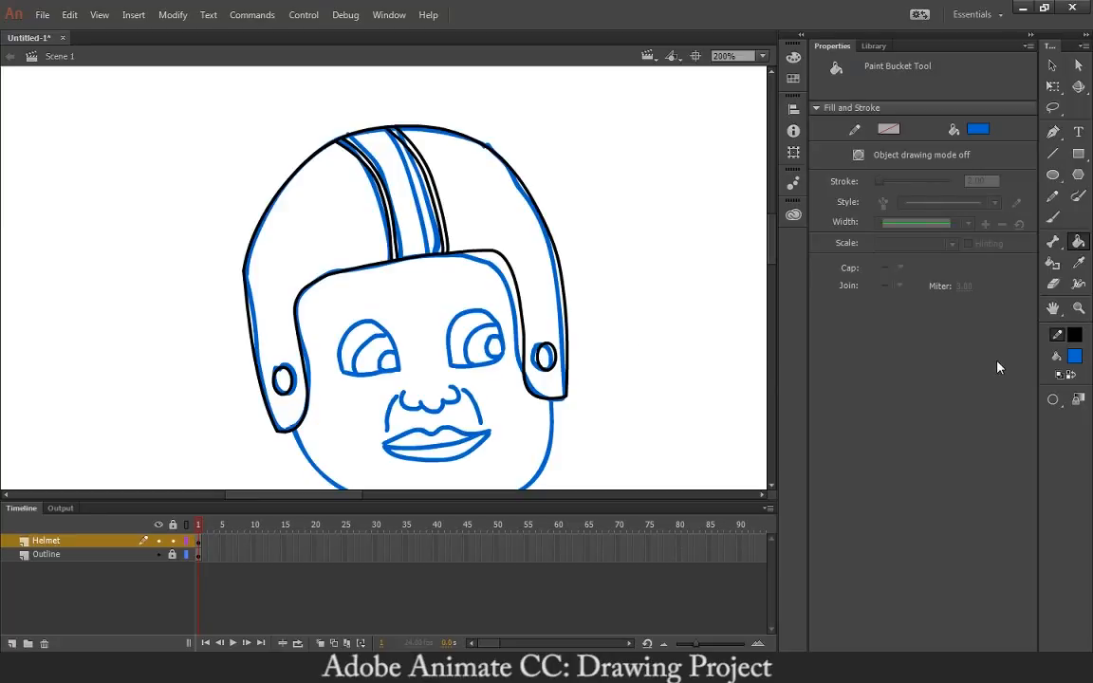
pyautogui.click(1074, 356)
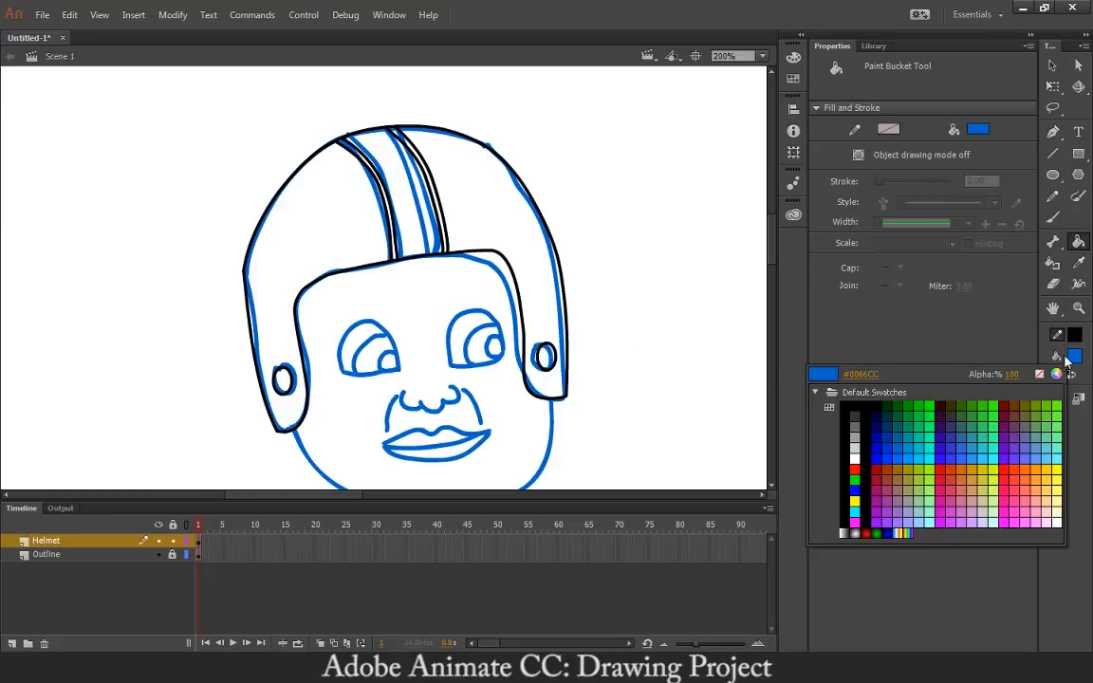
pyautogui.click(857, 438)
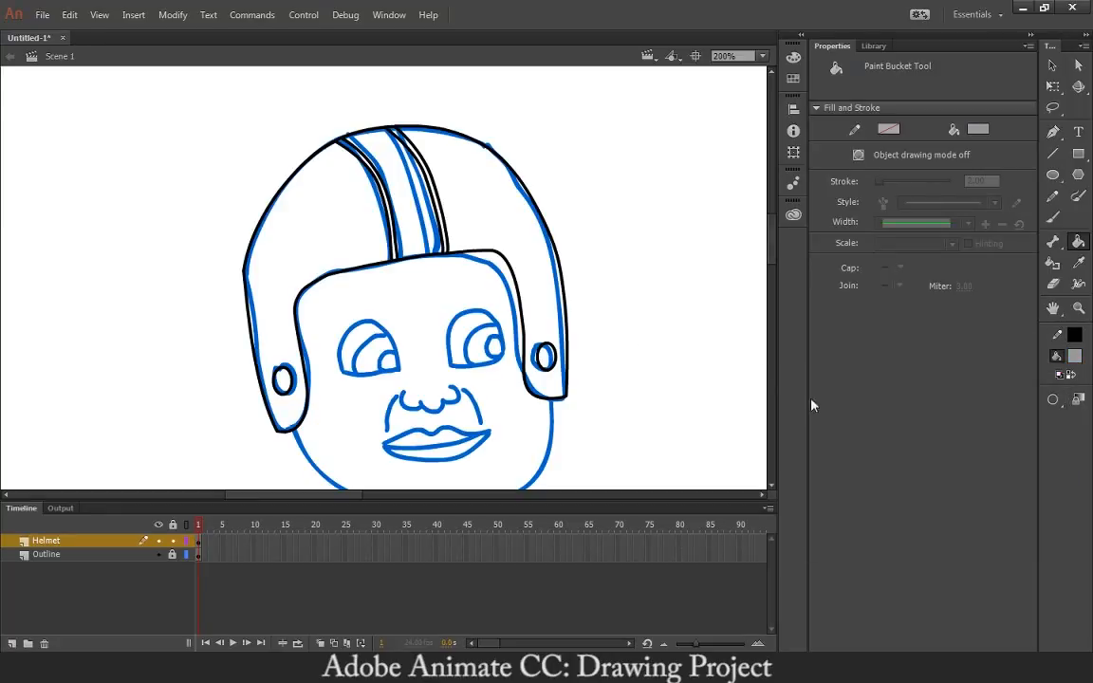
pyautogui.click(356, 235)
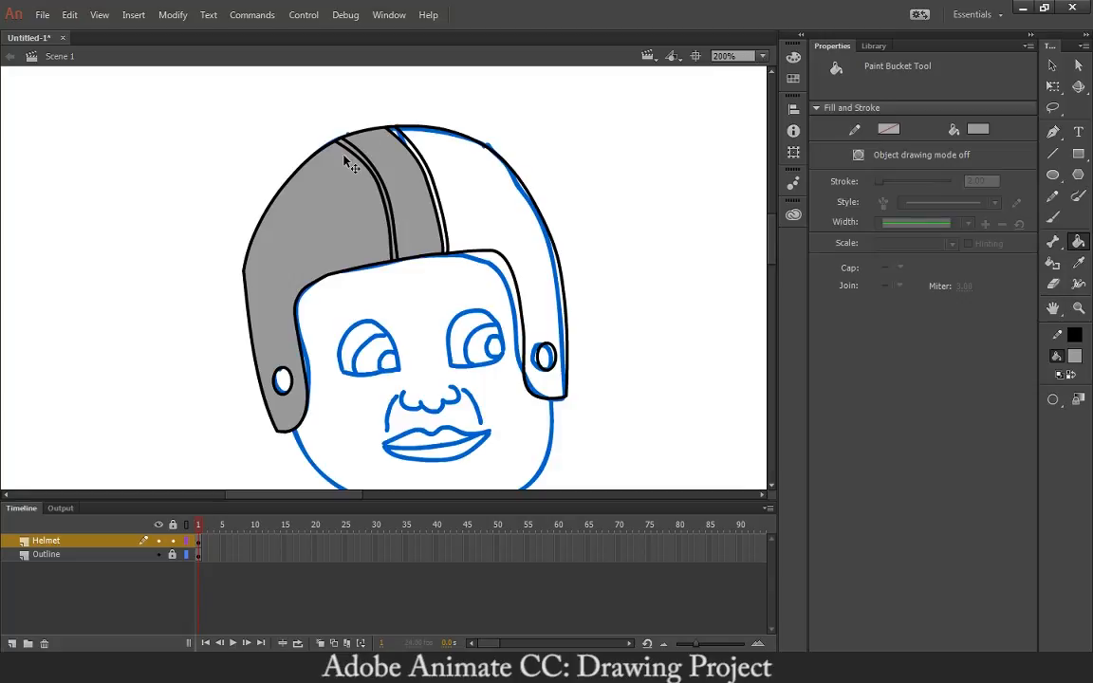
pyautogui.hotkey('ctrl', 'z')
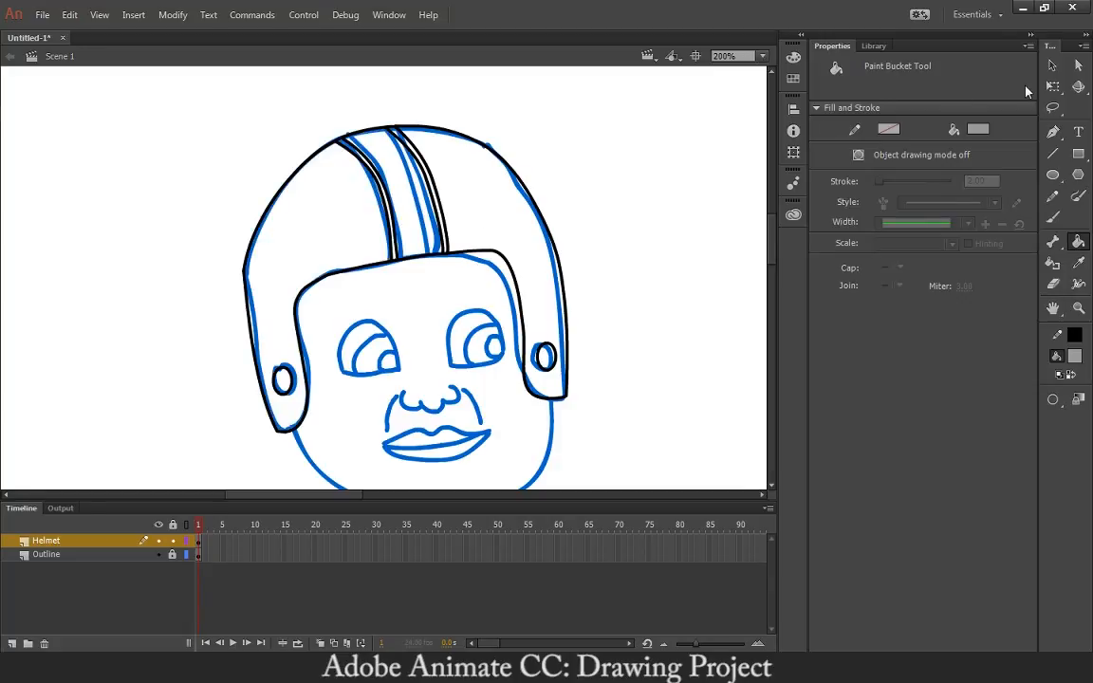
# Snap the left stripe's line ends onto the helmet's brow and top edges to close the gaps
pyautogui.press('v')
pyautogui.hotkey('ctrl', '=')
pyautogui.hotkey('ctrl', '=')
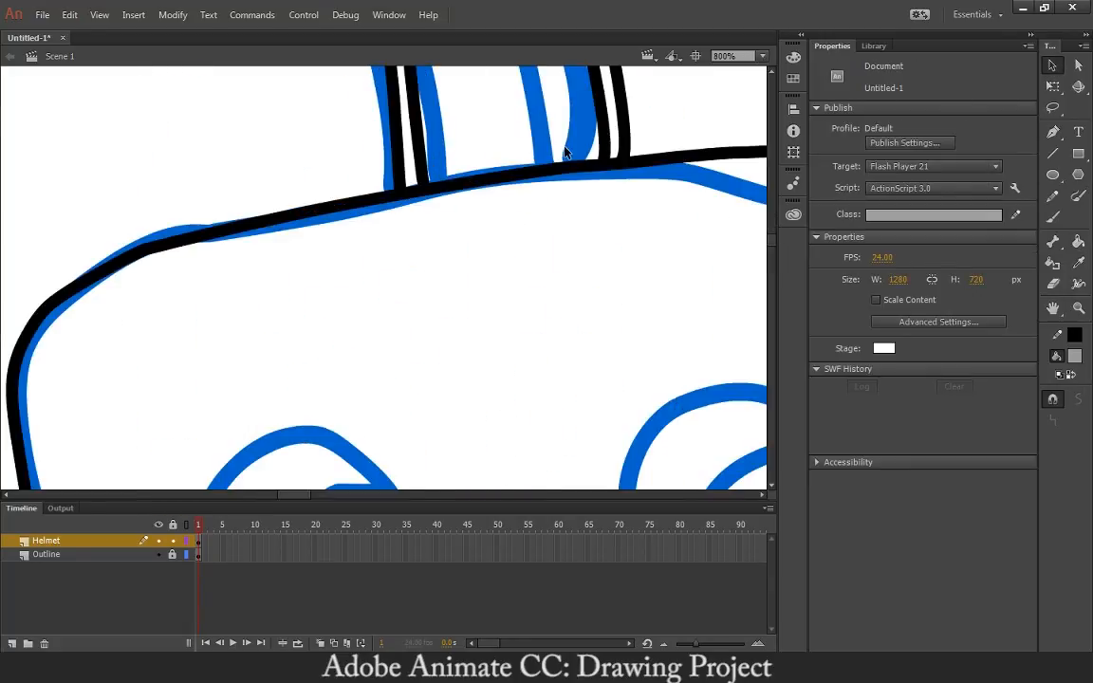
pyautogui.moveTo(426, 199)
pyautogui.mouseDown()
pyautogui.moveTo(360, 170)
pyautogui.moveTo(403, 178)
pyautogui.moveTo(399, 203)
pyautogui.moveTo(424, 195)
pyautogui.moveTo(433, 174)
pyautogui.moveTo(427, 199)
pyautogui.mouseUp()
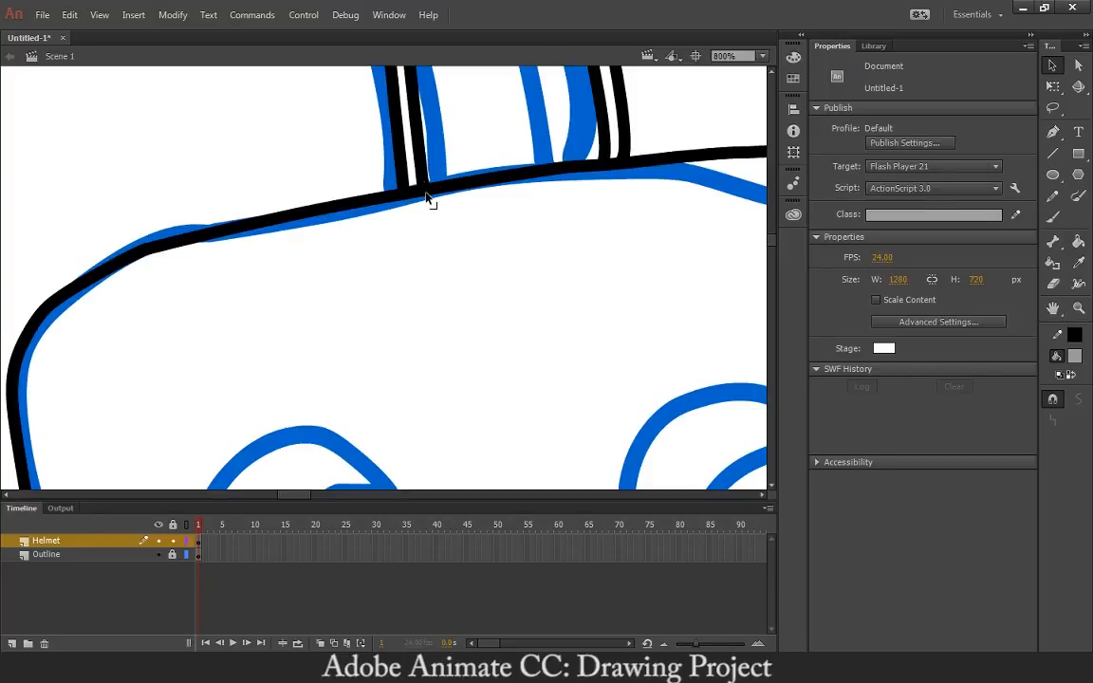
pyautogui.scroll(5, 427, 200)
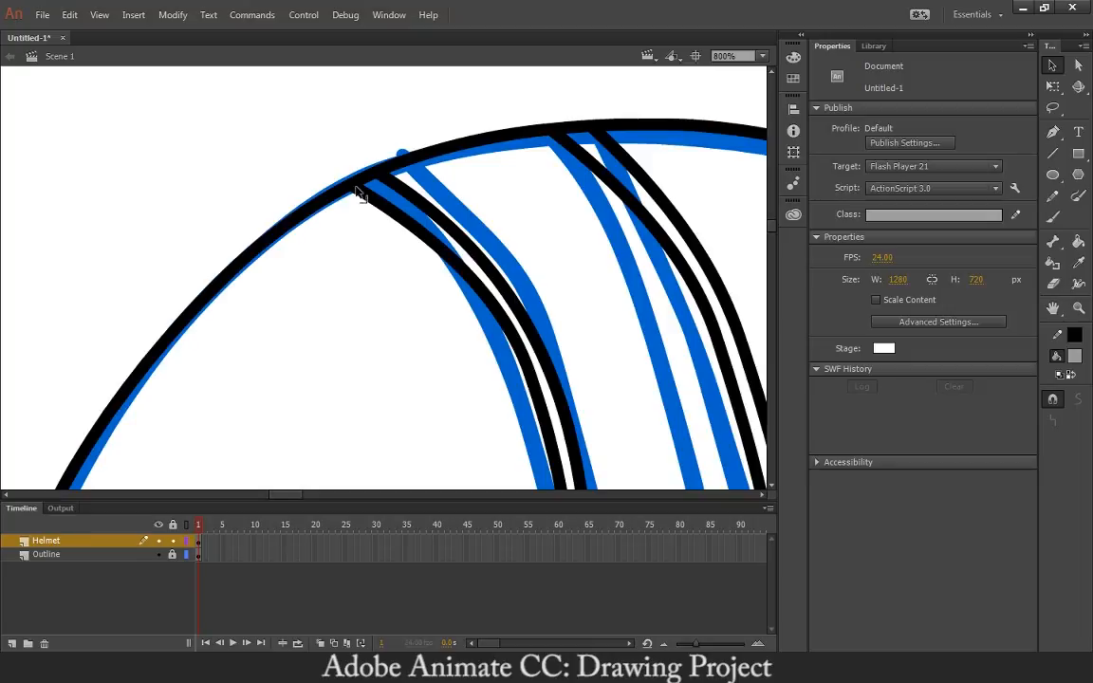
pyautogui.moveTo(356, 188)
pyautogui.mouseDown()
pyautogui.moveTo(362, 210)
pyautogui.moveTo(359, 195)
pyautogui.moveTo(387, 168)
pyautogui.moveTo(367, 172)
pyautogui.moveTo(373, 190)
pyautogui.mouseUp()
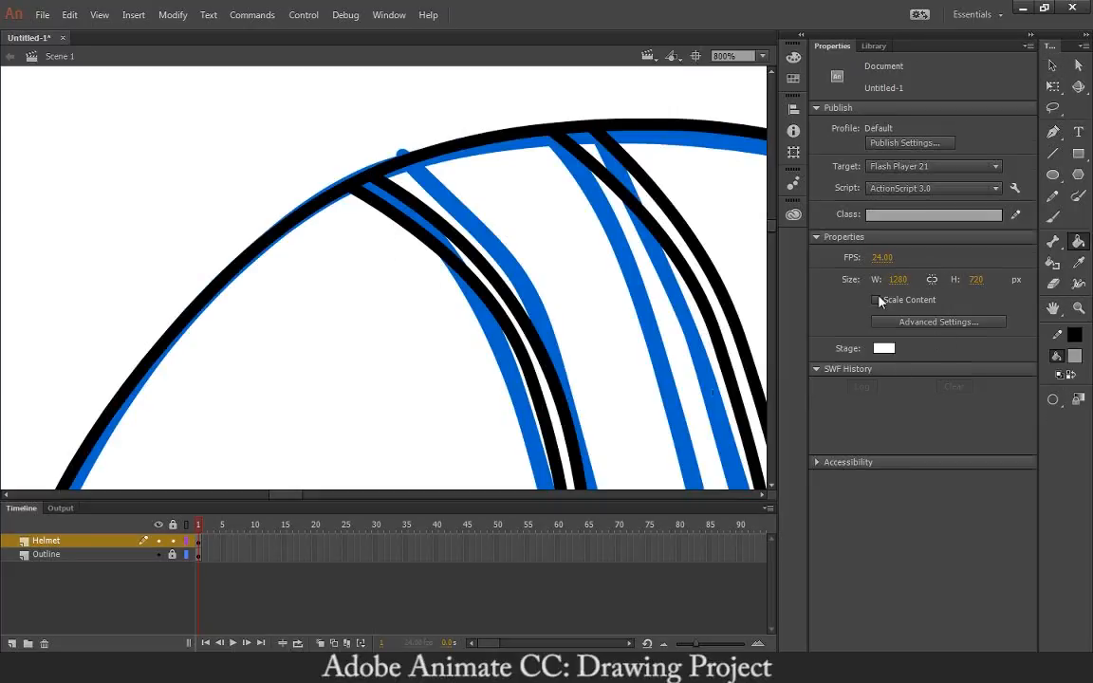
# Fill the helmet's left section and the middle section between the stripes with gray #999999 using the Paint Bucket
pyautogui.press('k')
pyautogui.click(418, 415)
pyautogui.moveTo(443, 418); pyautogui.dragTo(429, 151)
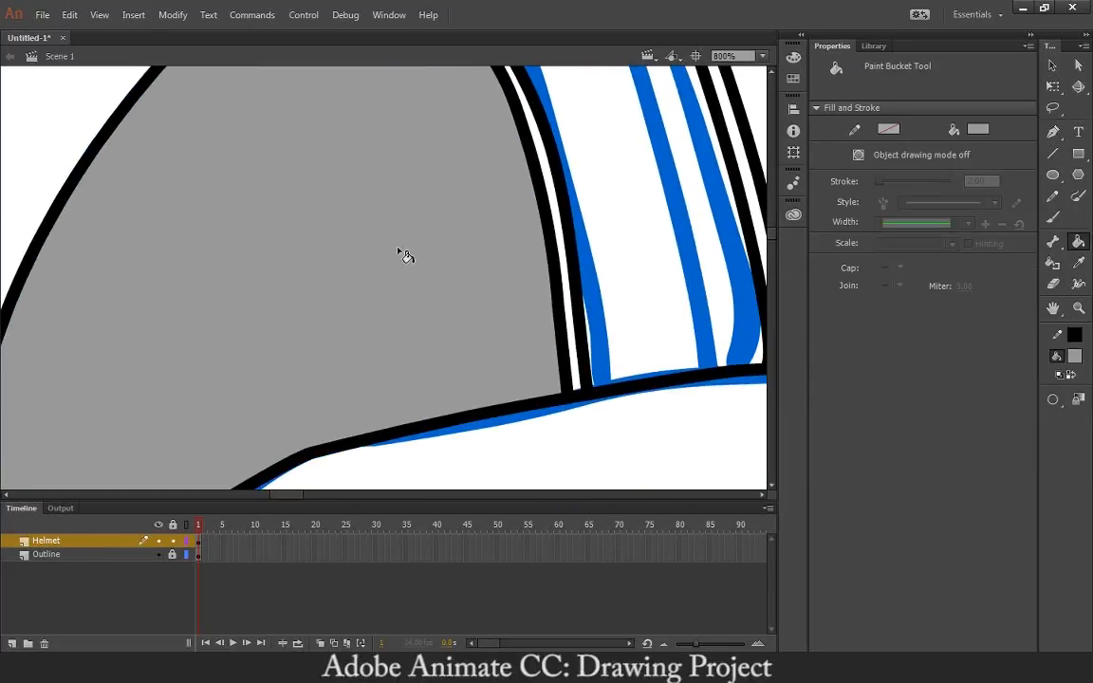
pyautogui.hotkey('ctrl', '-')
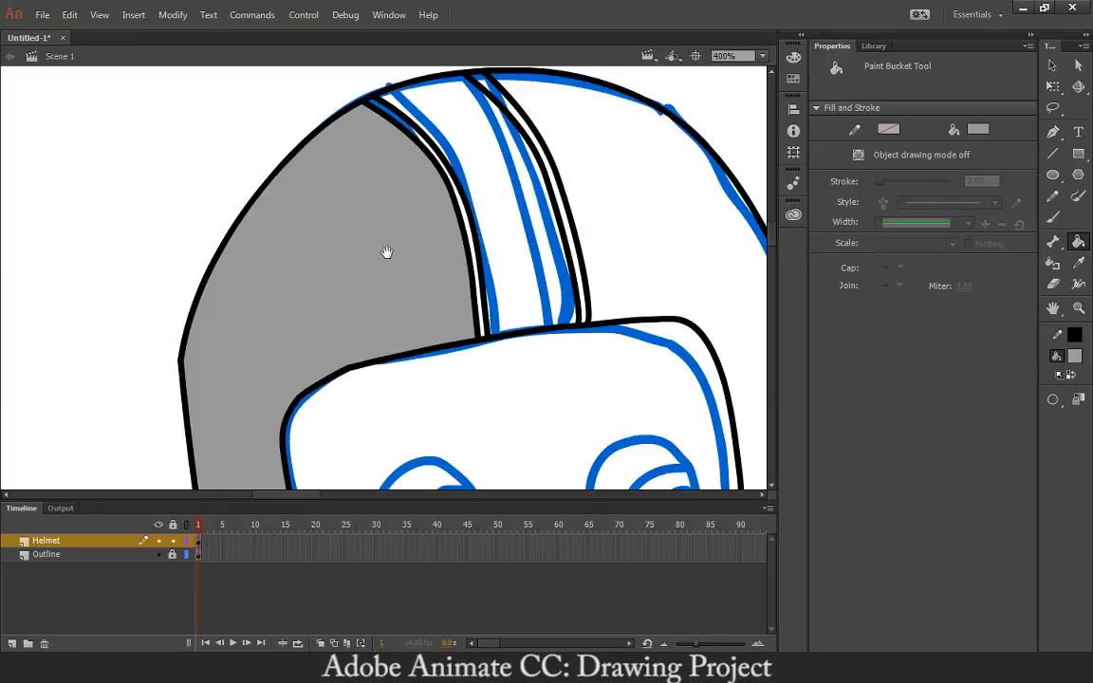
pyautogui.moveTo(385, 252); pyautogui.dragTo(430, 216)
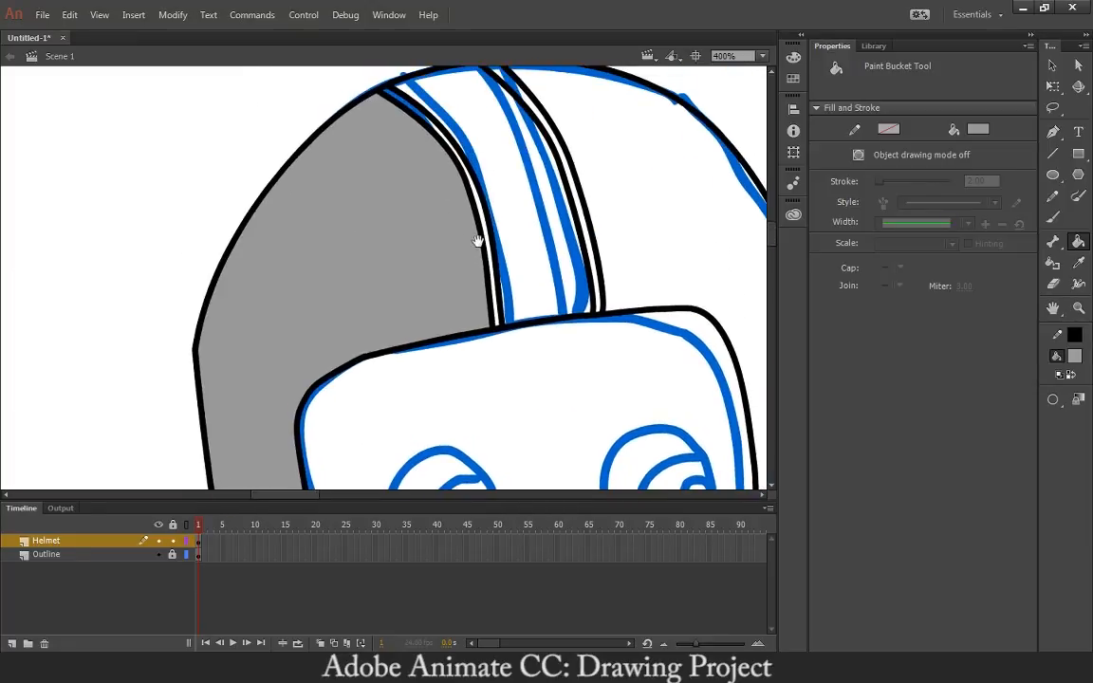
pyautogui.click(520, 230)
pyautogui.moveTo(521, 231); pyautogui.dragTo(437, 229)
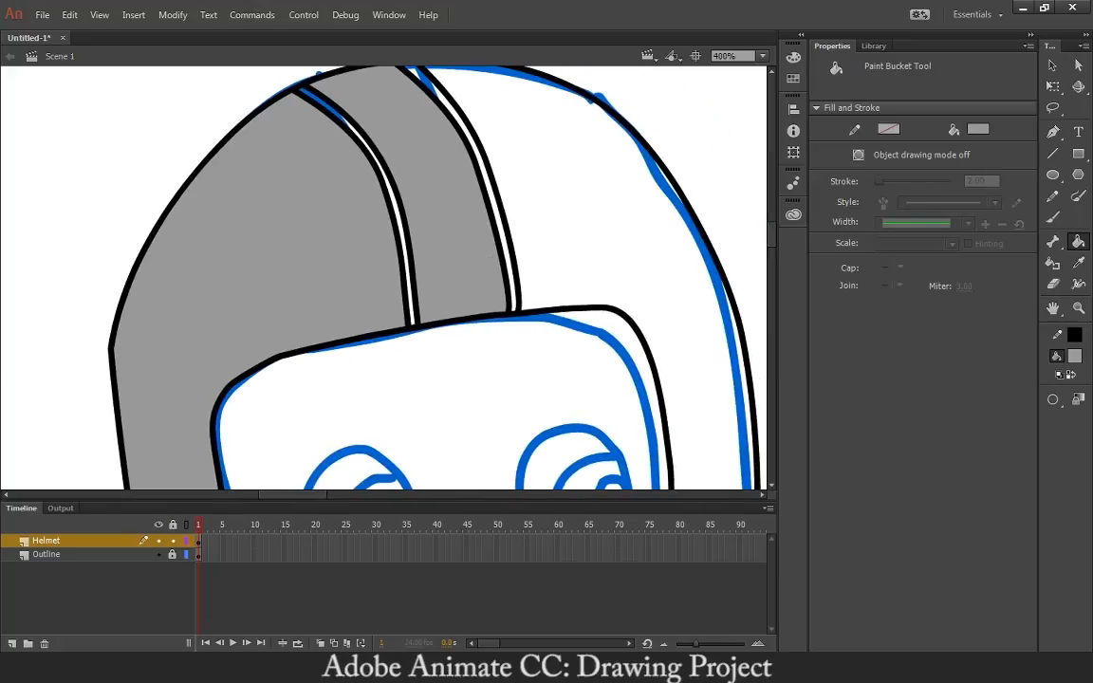
# Fill the helmet's left and middle sections with light gray #CCCCCC
pyautogui.click(1075, 355)
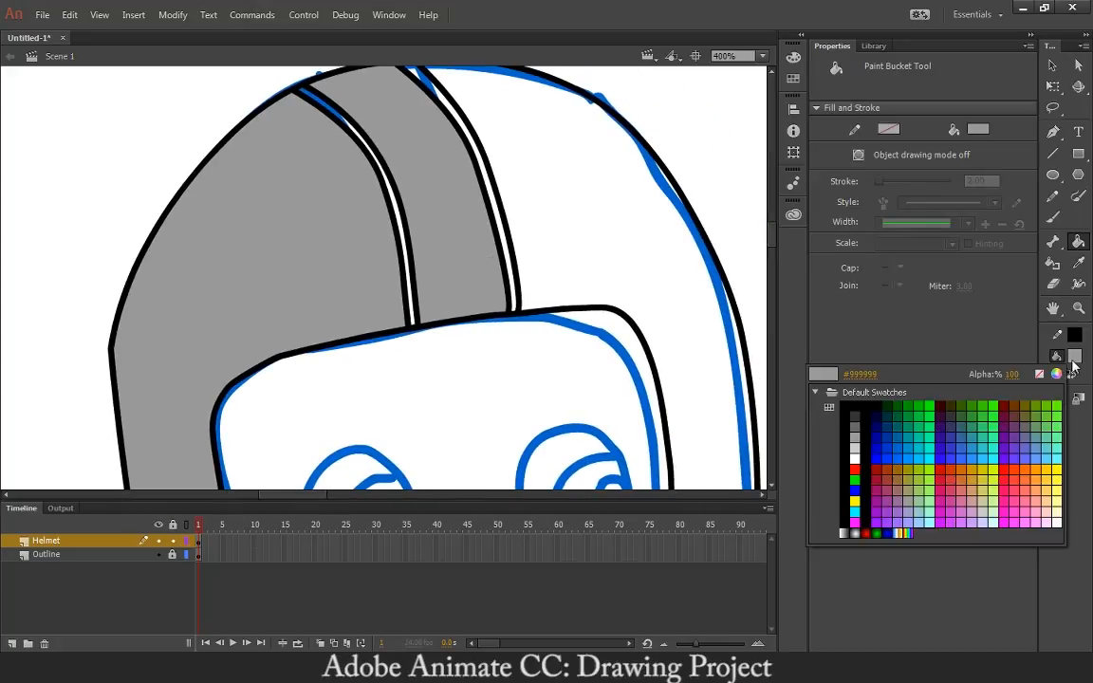
pyautogui.click(857, 439)
pyautogui.click(370, 306)
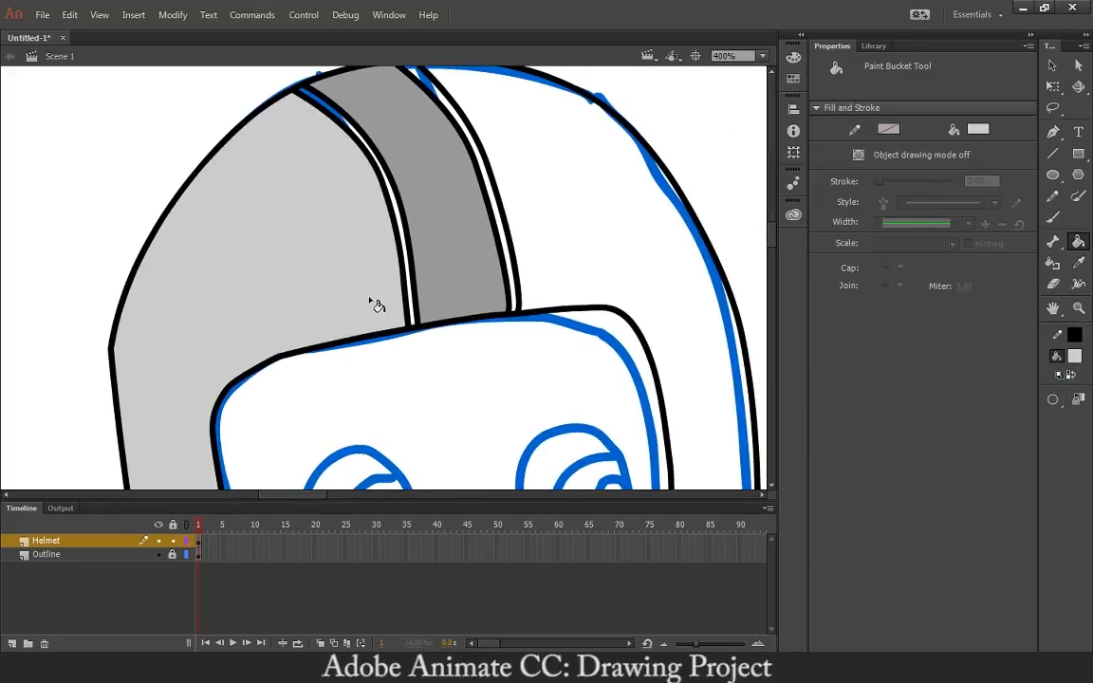
pyautogui.click(453, 226)
pyautogui.click(605, 243)
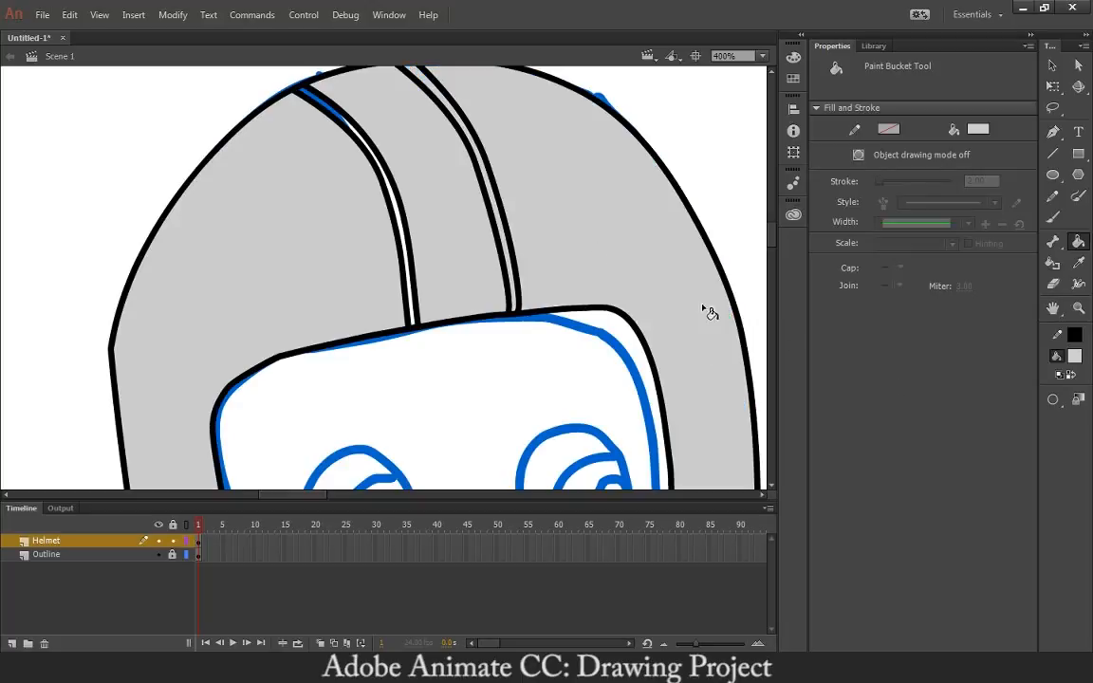
pyautogui.scroll(2, 568, 236)
pyautogui.hotkey('ctrl', 'z')
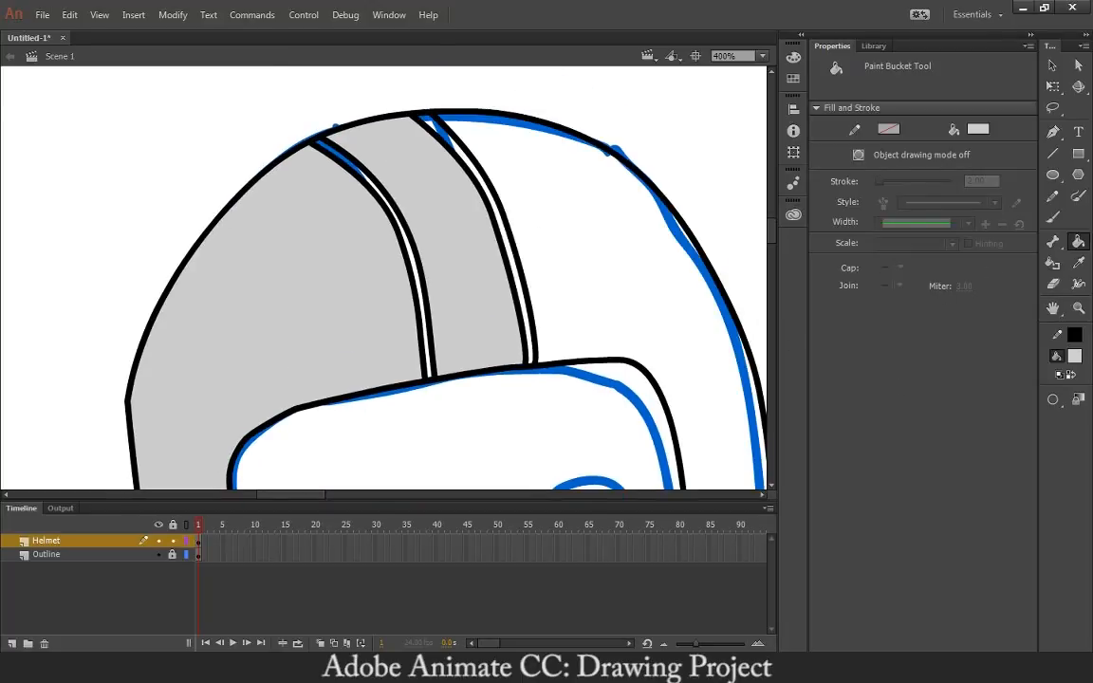
# Adjust the right stripe's line ends to close it against the helmet's edges and fill the helmet's right section with light gray #CCCCCC
pyautogui.press('v')
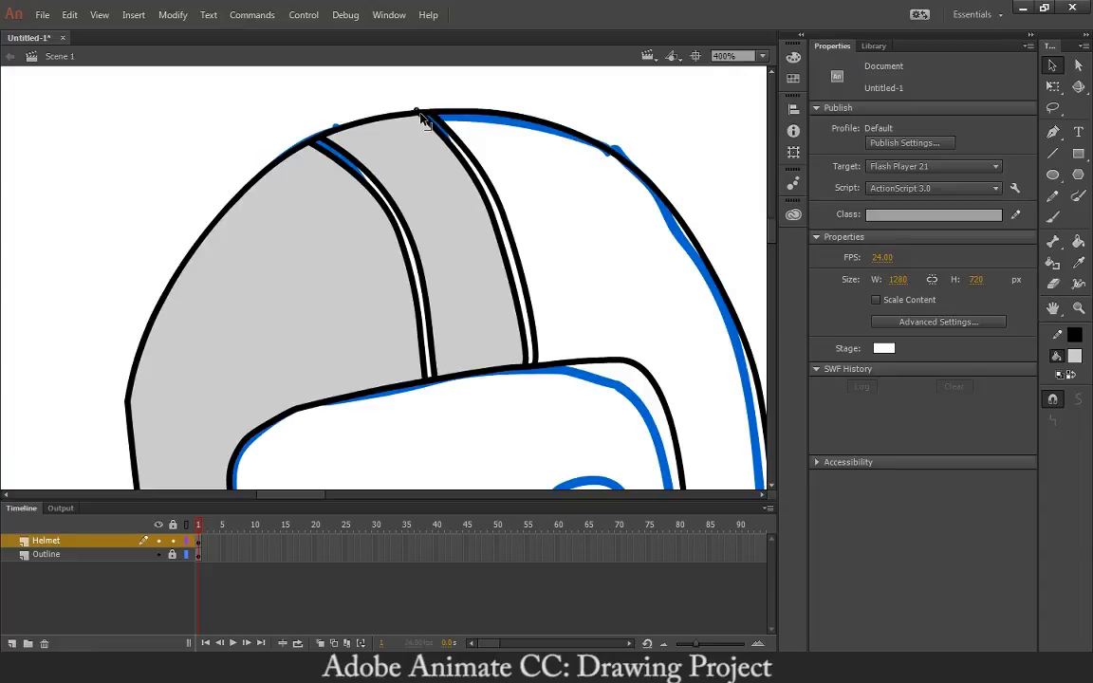
pyautogui.moveTo(418, 113); pyautogui.dragTo(438, 120)
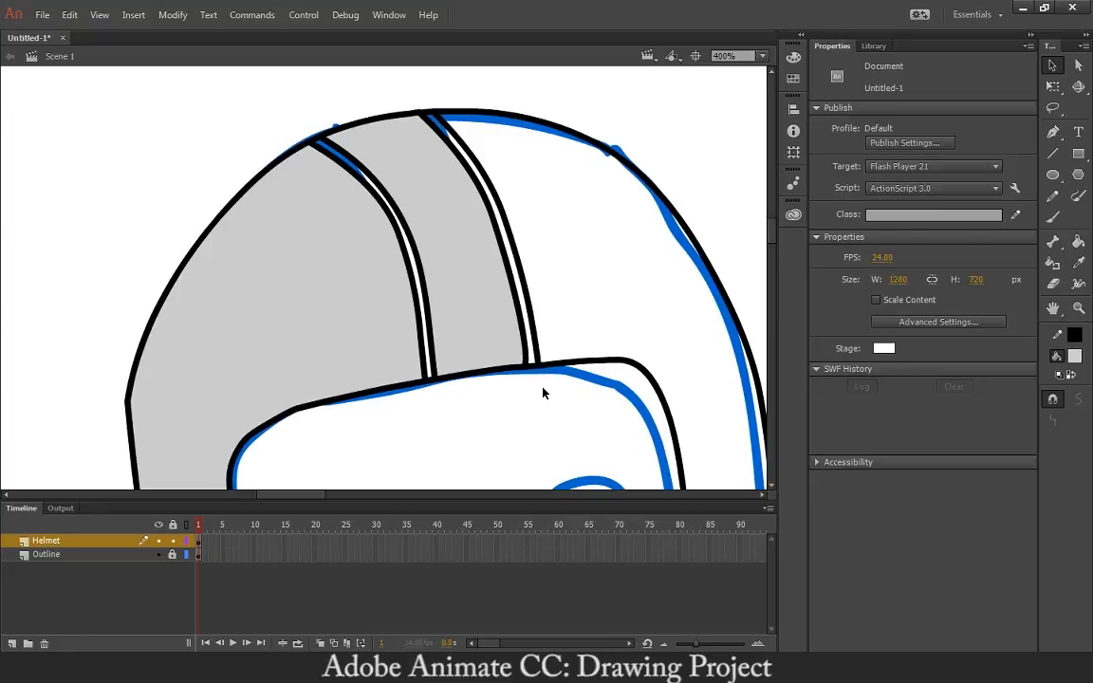
pyautogui.press('k')
pyautogui.click(600, 275)
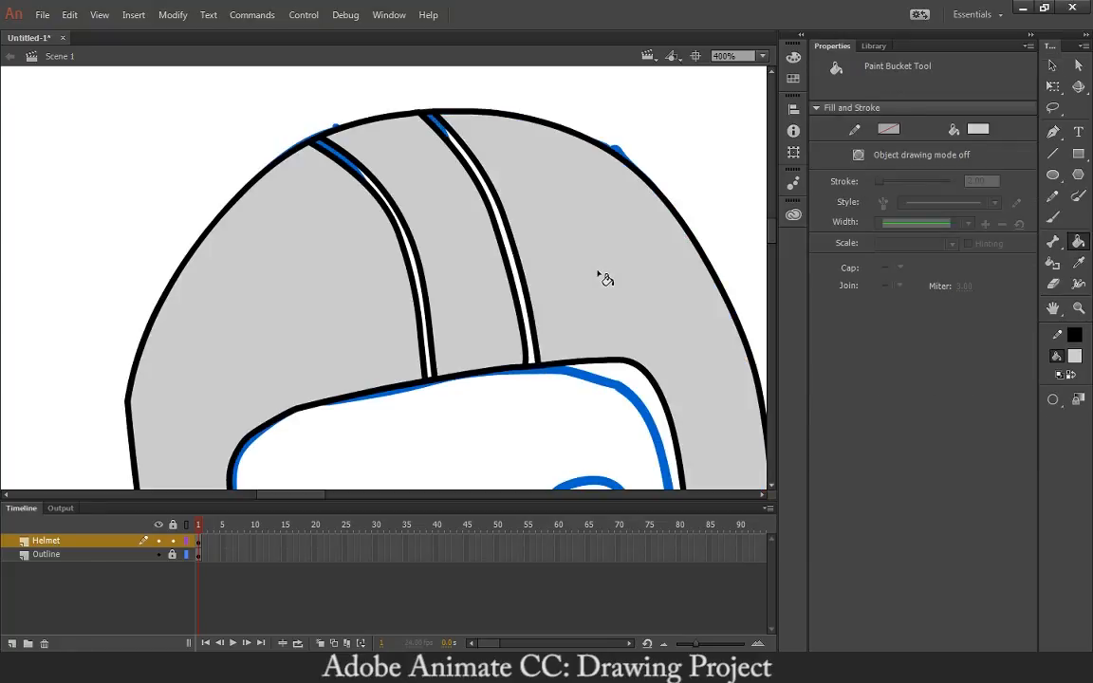
# Fill both narrow helmet stripes with dark green using the Paint Bucket
pyautogui.moveTo(560, 273); pyautogui.dragTo(585, 249)
pyautogui.click(1074, 355)
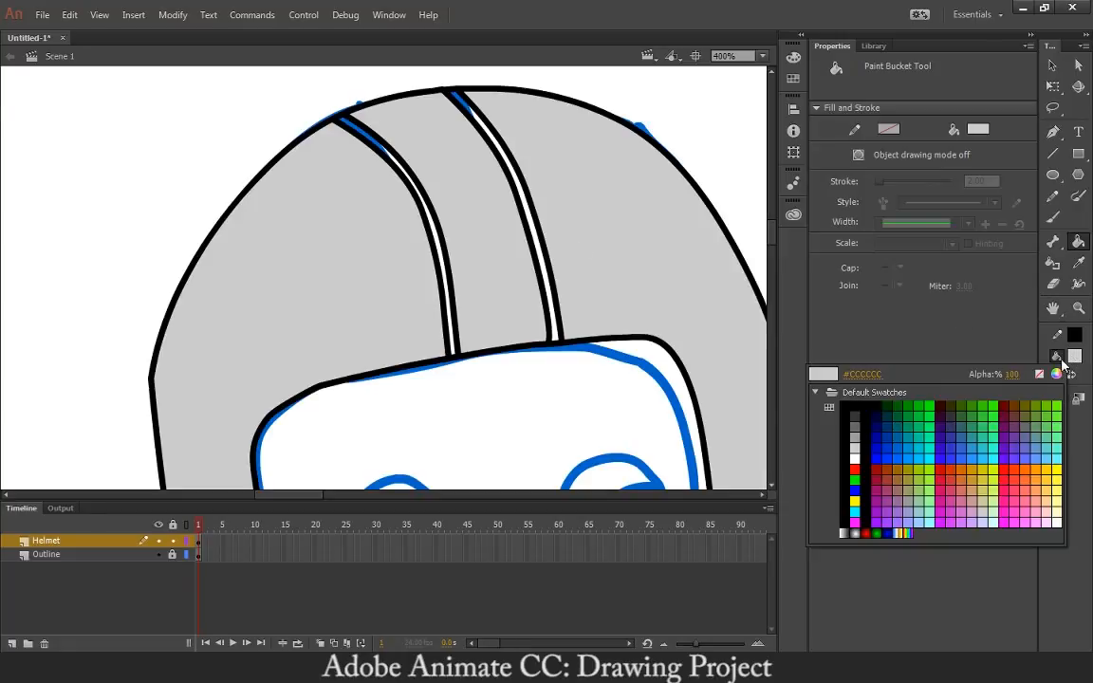
pyautogui.click(906, 401)
pyautogui.click(554, 277)
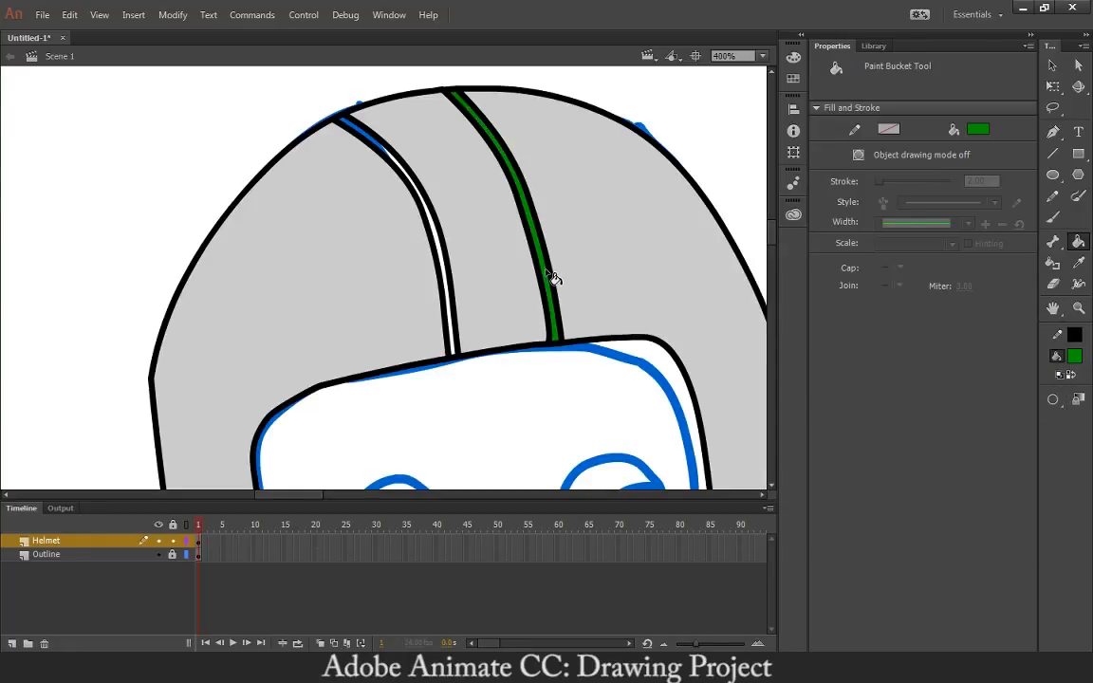
pyautogui.click(442, 270)
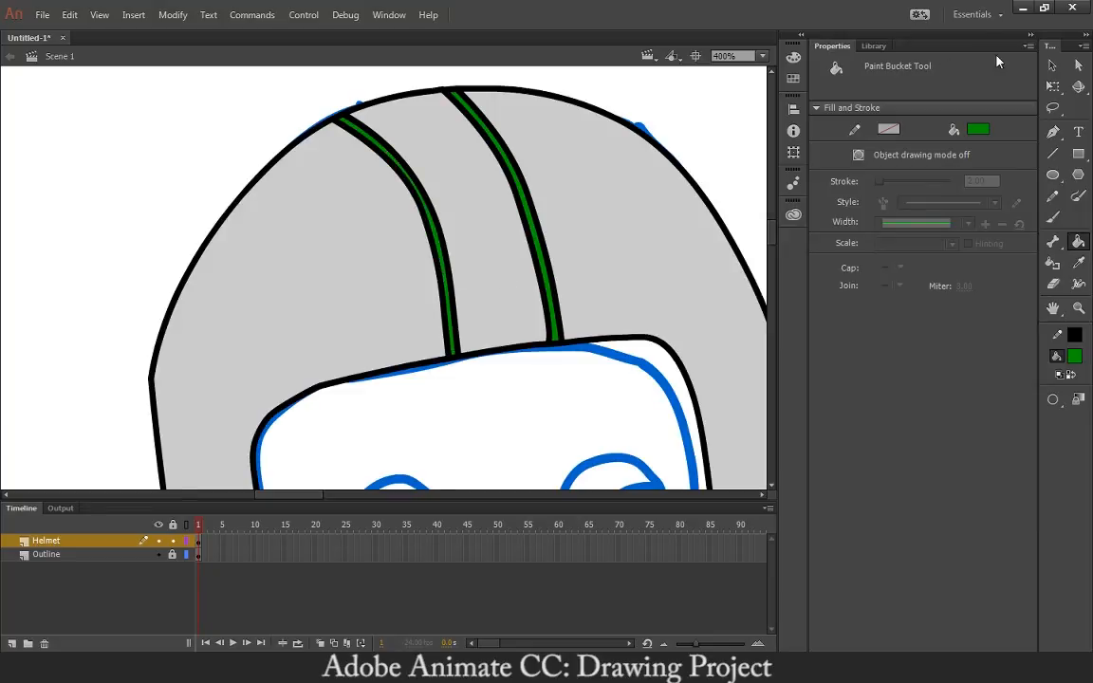
# Bend the helmet's upper-left outline outward to give it a rounder curve
pyautogui.click(1053, 69)
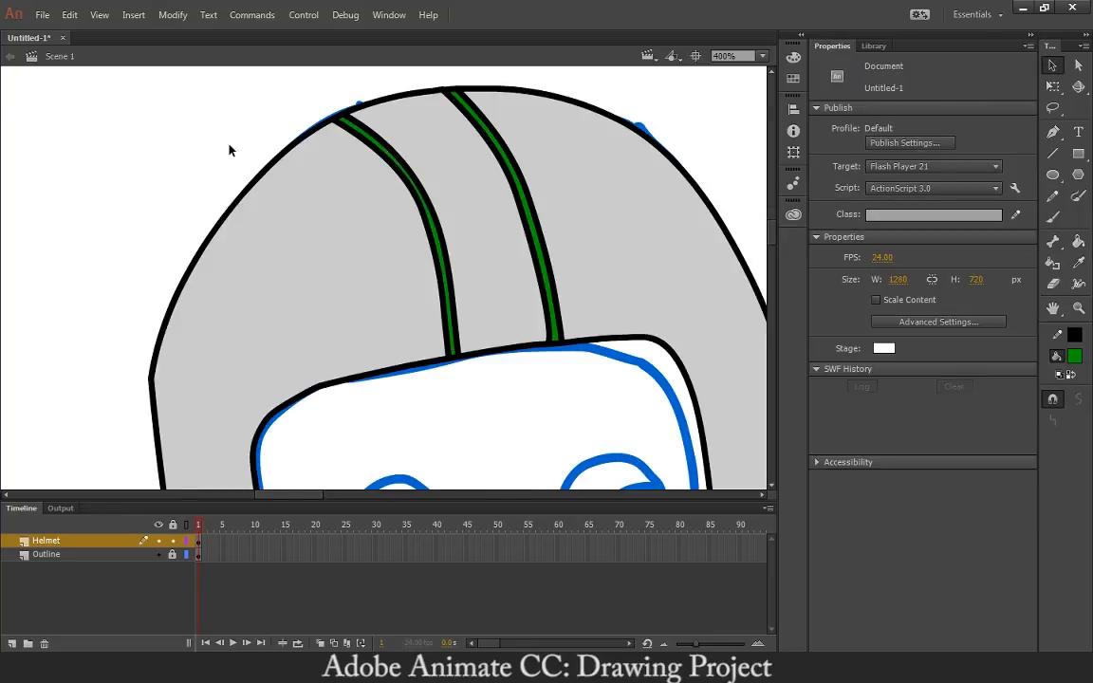
pyautogui.hotkey('ctrl', '-')
pyautogui.moveTo(229, 144); pyautogui.dragTo(223, 87)
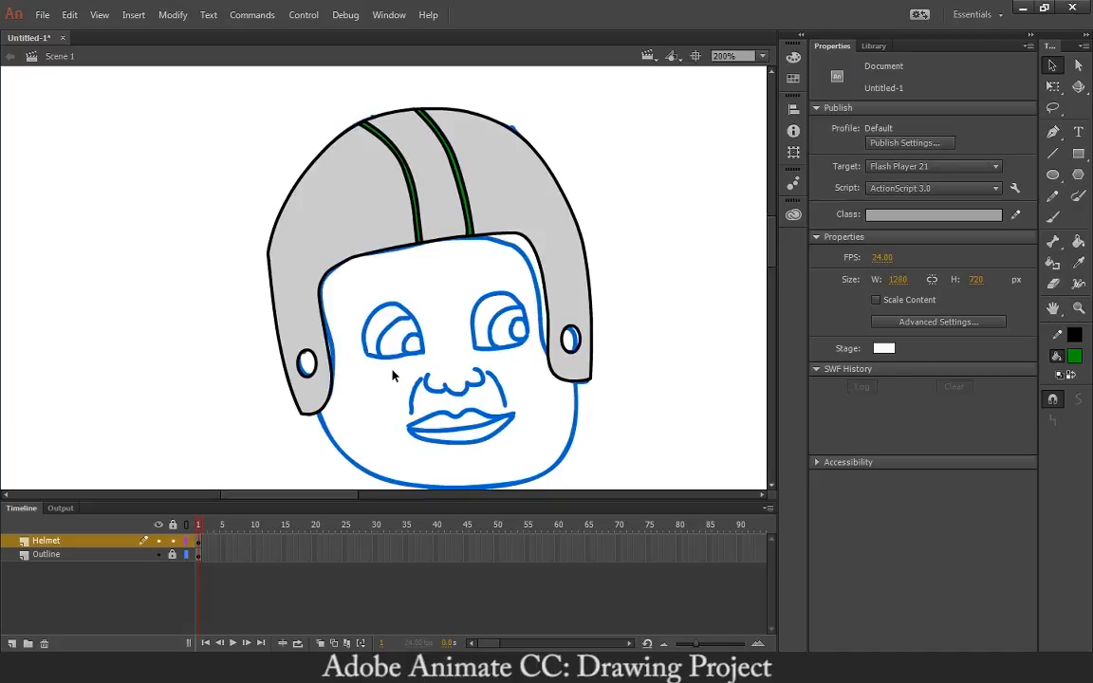
pyautogui.moveTo(220, 369); pyautogui.dragTo(212, 312)
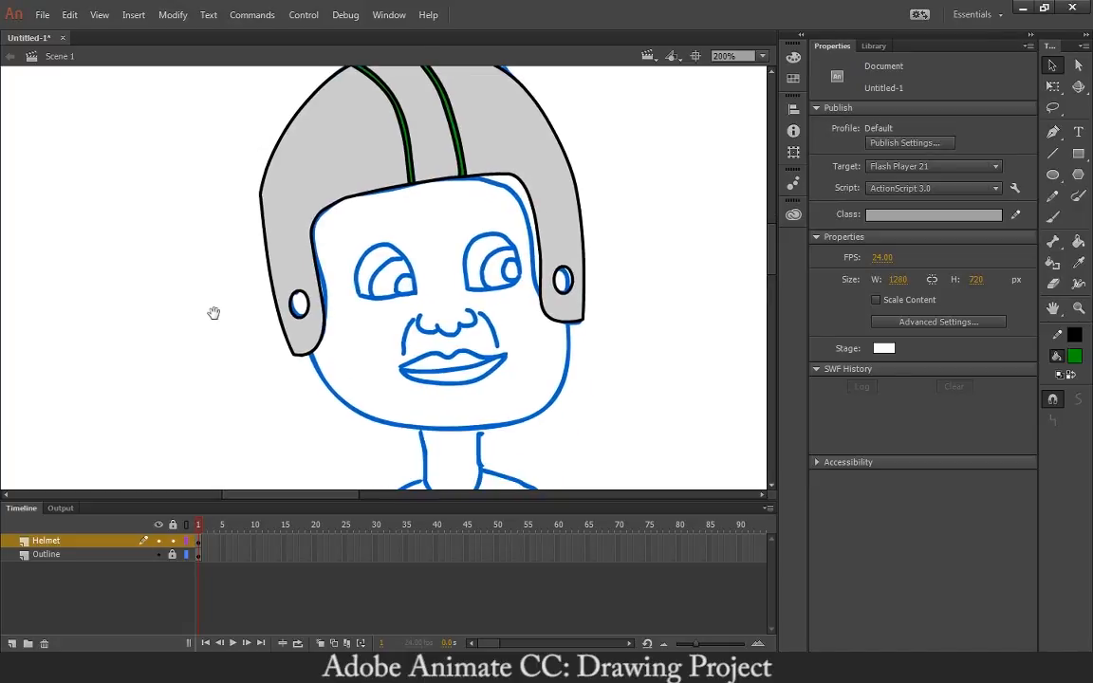
pyautogui.moveTo(267, 210); pyautogui.dragTo(264, 268)
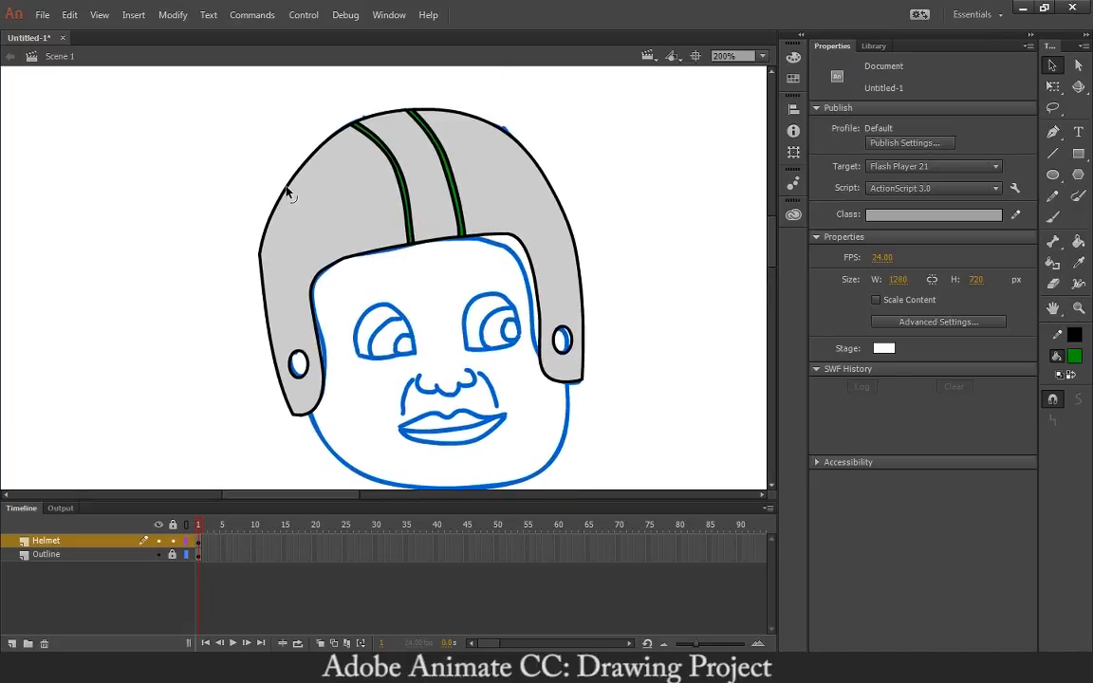
pyautogui.click(328, 141)
pyautogui.click(329, 142)
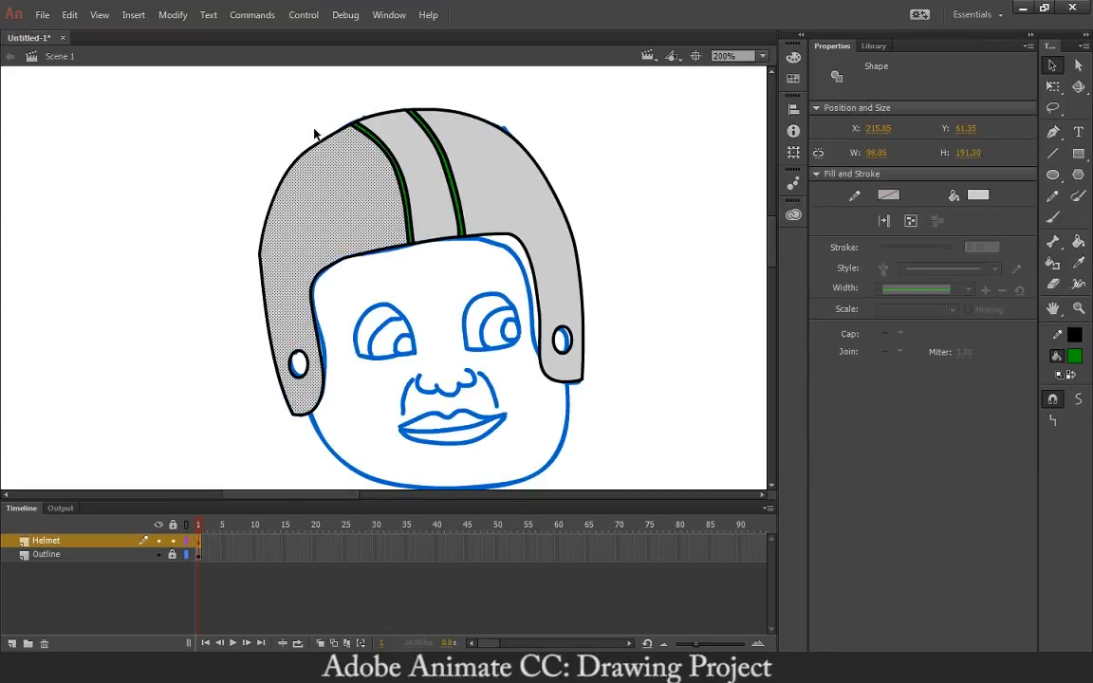
pyautogui.click(326, 139)
pyautogui.click(320, 142)
pyautogui.click(287, 124)
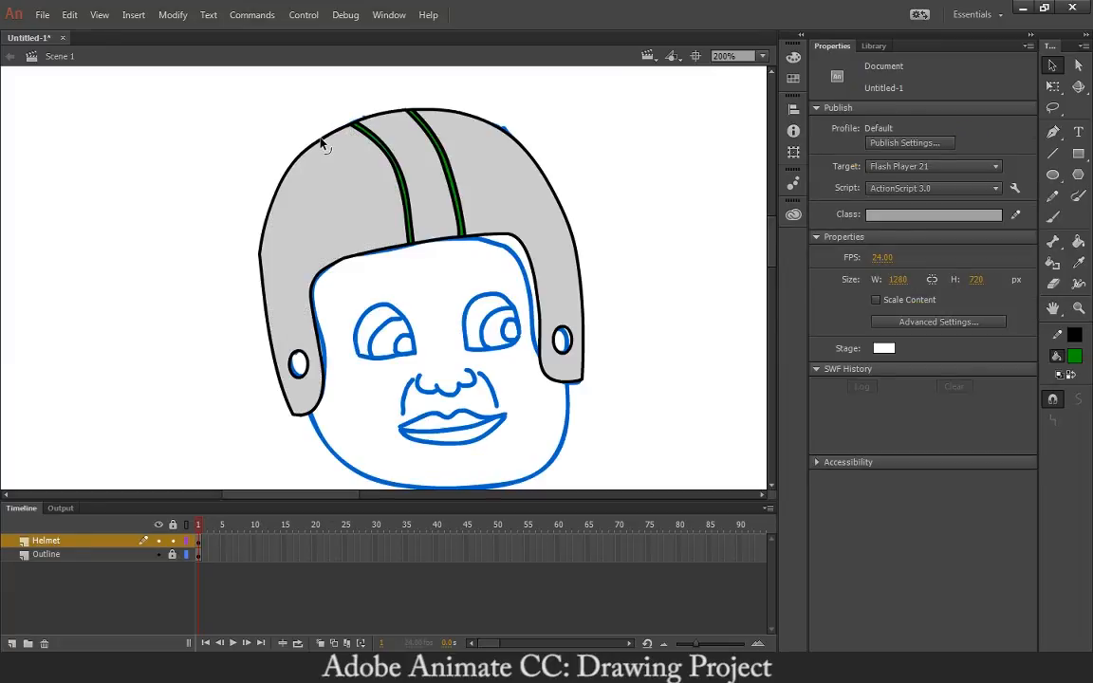
# Select the whole helmet, rotate it slightly clockwise with Free Transform and reposition it over the sketched head
pyautogui.press('space')
pyautogui.moveTo(419, 343); pyautogui.dragTo(447, 303)
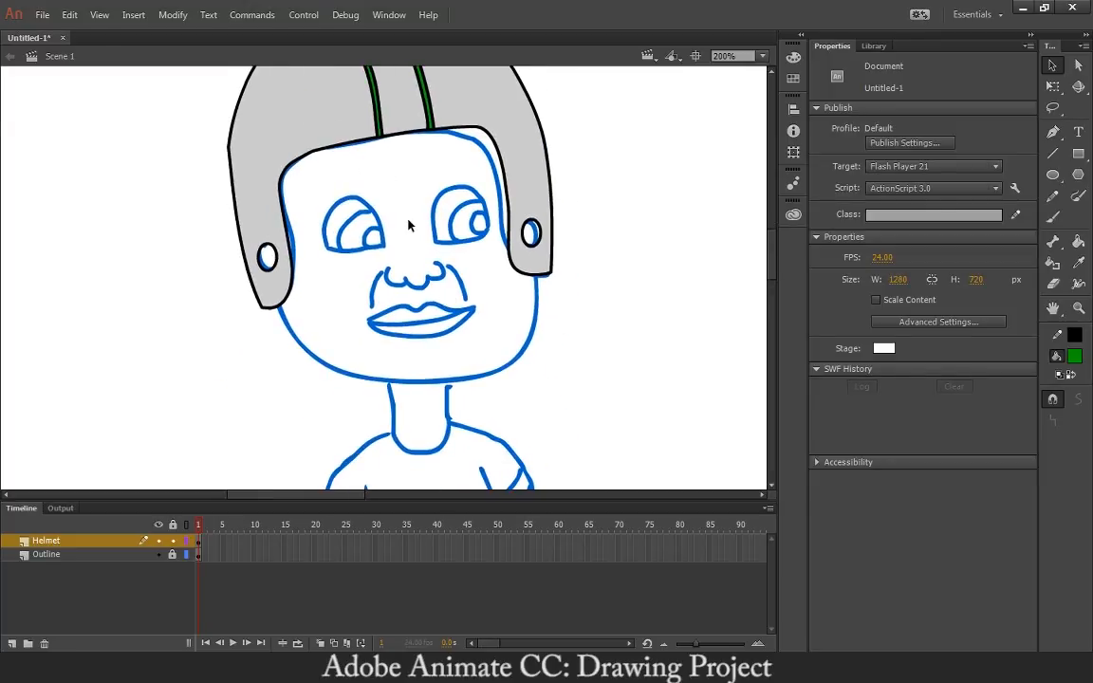
pyautogui.press('space')
pyautogui.moveTo(438, 220); pyautogui.dragTo(411, 325)
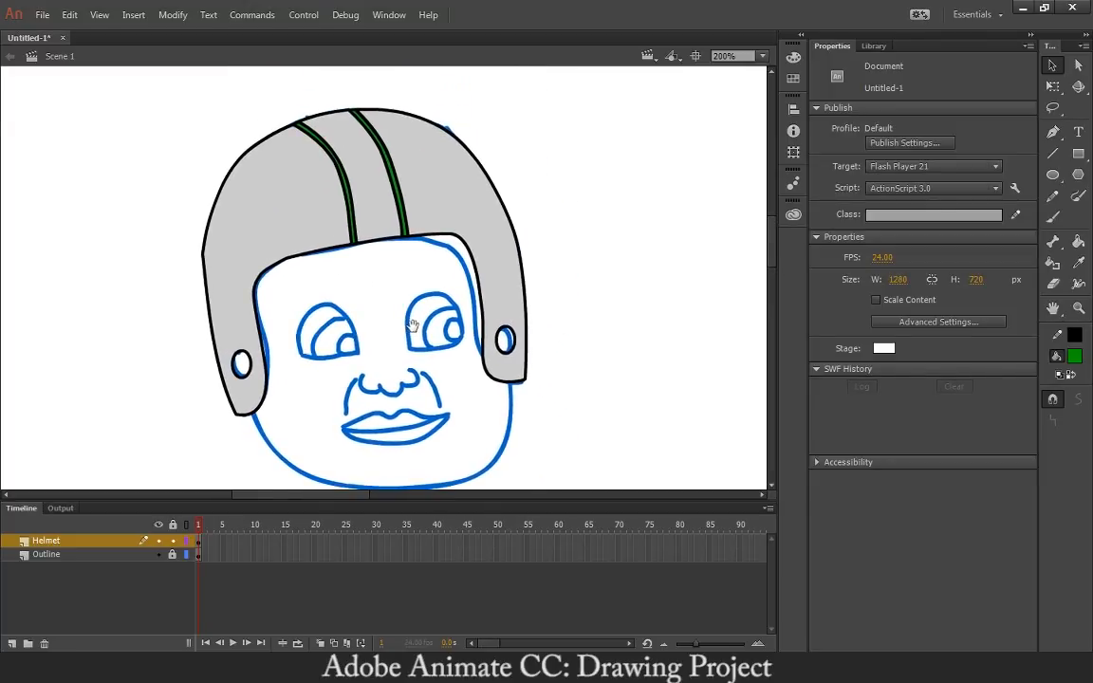
pyautogui.moveTo(166, 86); pyautogui.dragTo(612, 484)
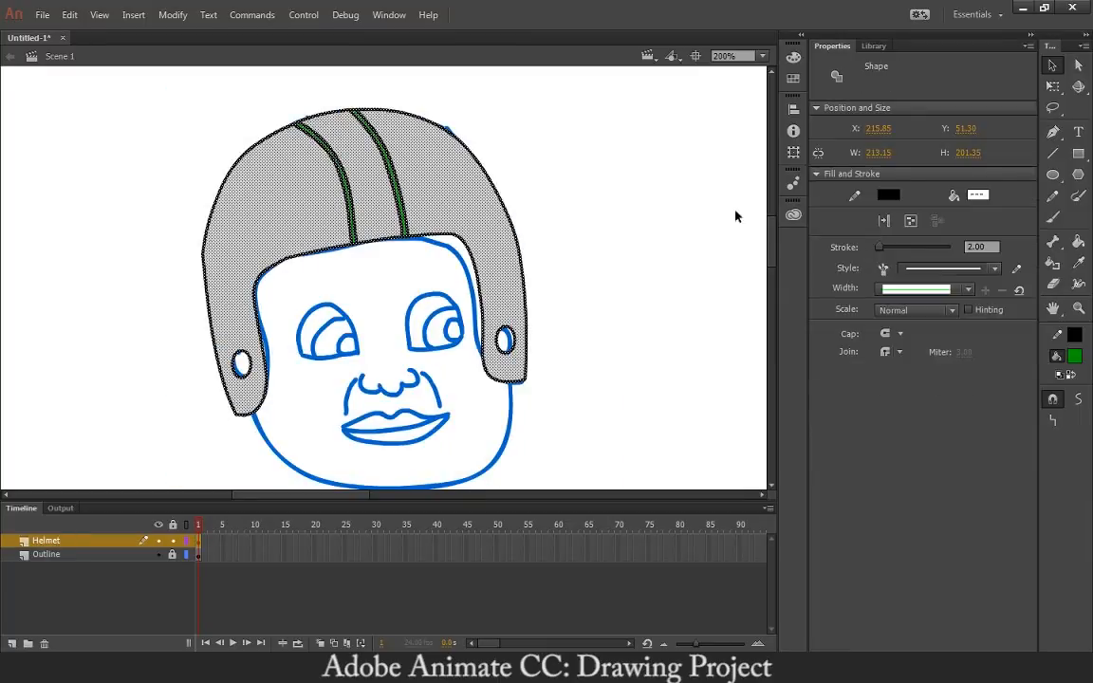
pyautogui.click(1053, 86)
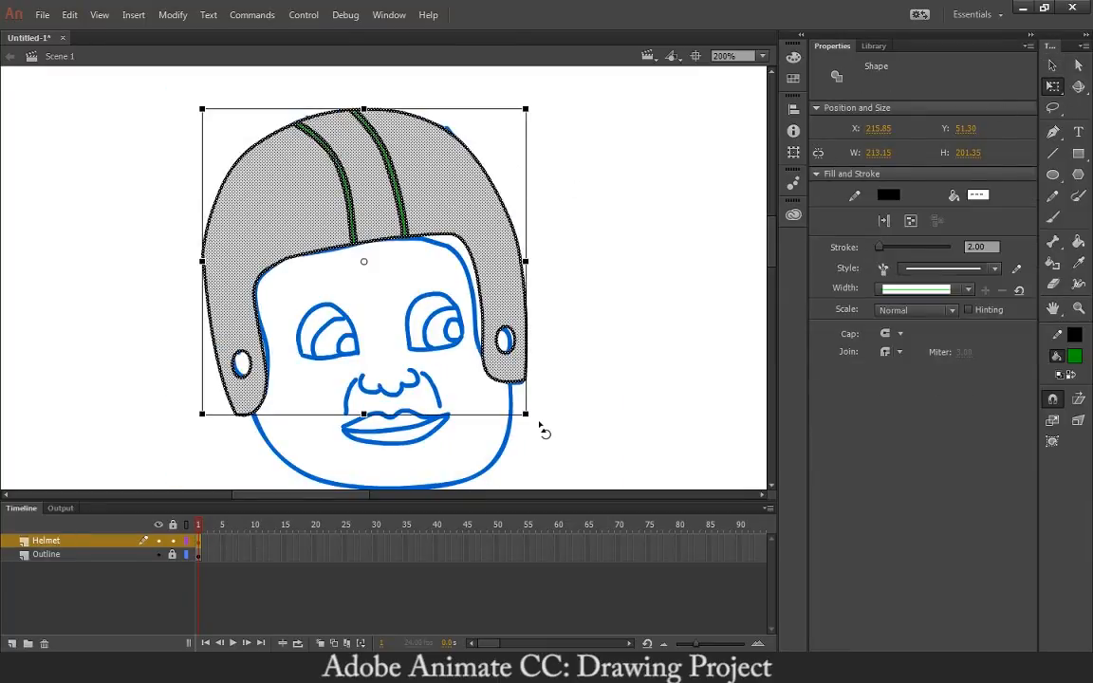
pyautogui.moveTo(542, 435); pyautogui.dragTo(537, 447)
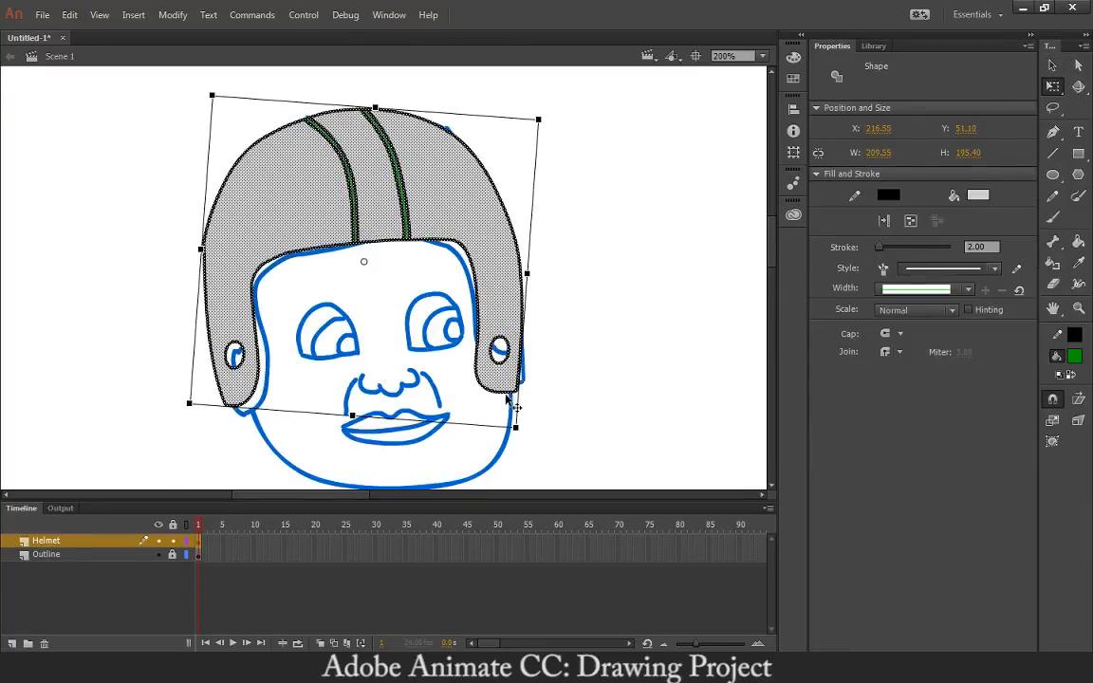
pyautogui.moveTo(414, 211)
pyautogui.mouseDown()
pyautogui.moveTo(424, 205)
pyautogui.moveTo(414, 201)
pyautogui.mouseUp()
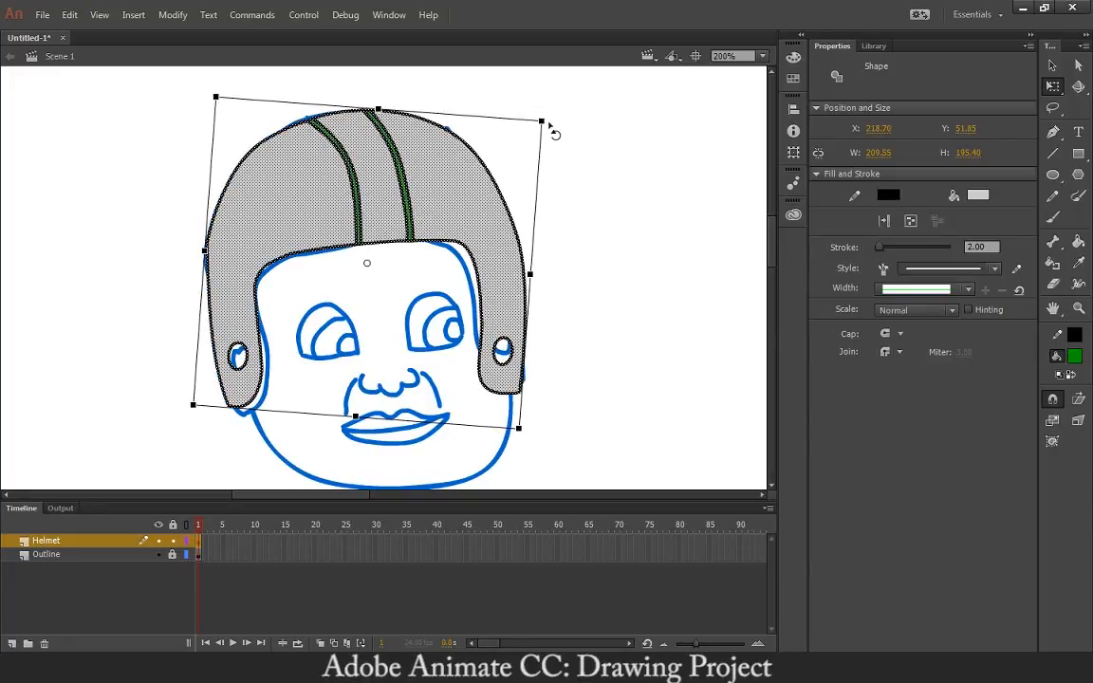
pyautogui.click(612, 233)
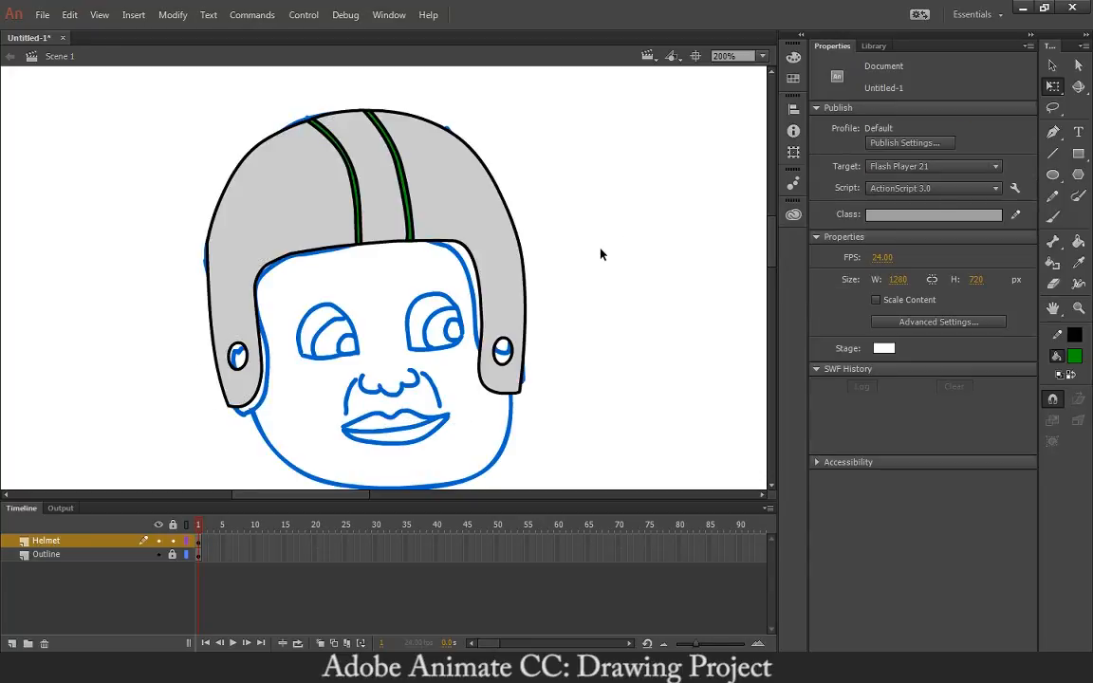
# Fill the two oval ear holes of the helmet with dark gray using the Paint Bucket
pyautogui.moveTo(599, 295); pyautogui.dragTo(614, 189)
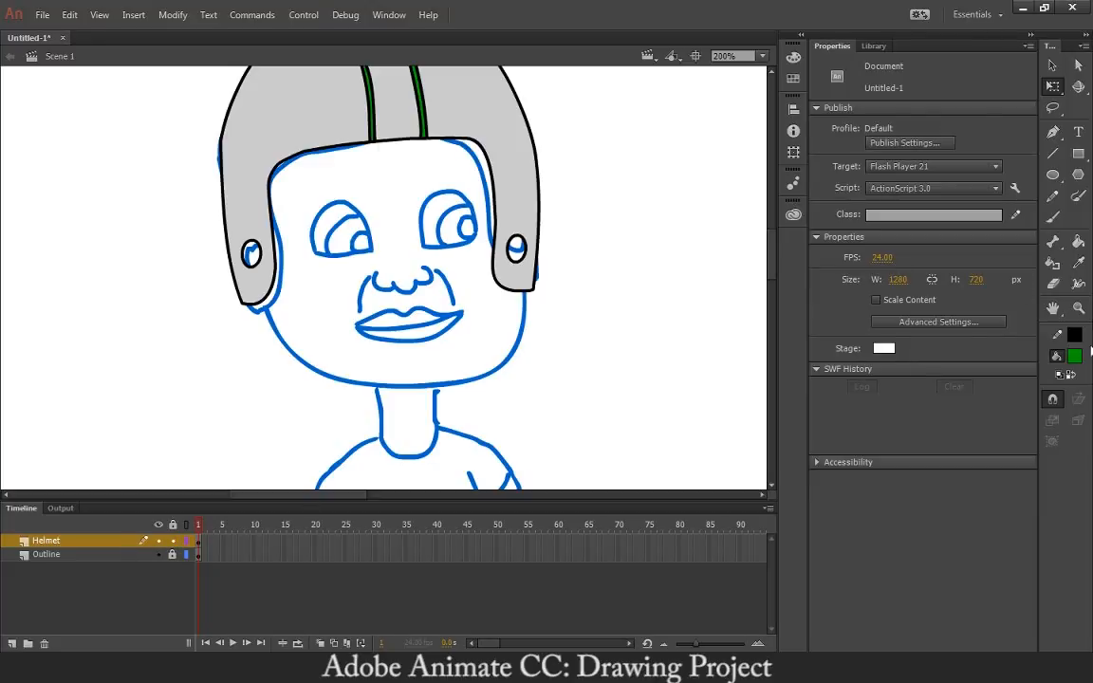
pyautogui.click(1075, 355)
pyautogui.click(778, 377)
pyautogui.click(1078, 241)
pyautogui.click(515, 249)
pyautogui.click(253, 256)
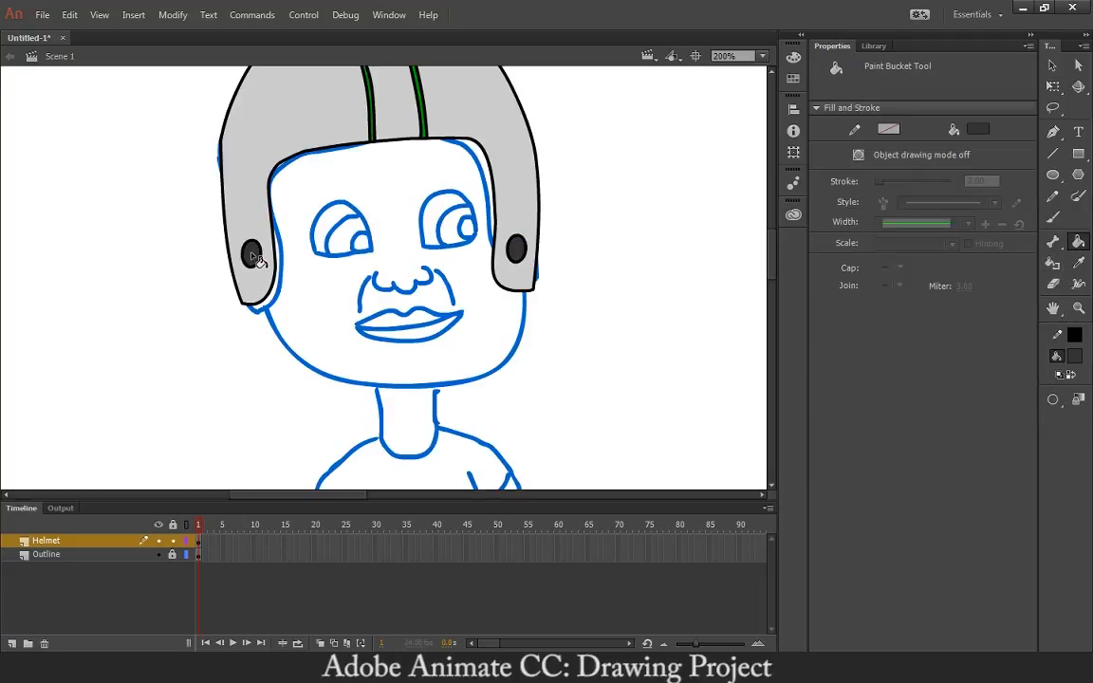
pyautogui.moveTo(563, 200); pyautogui.dragTo(635, 265)
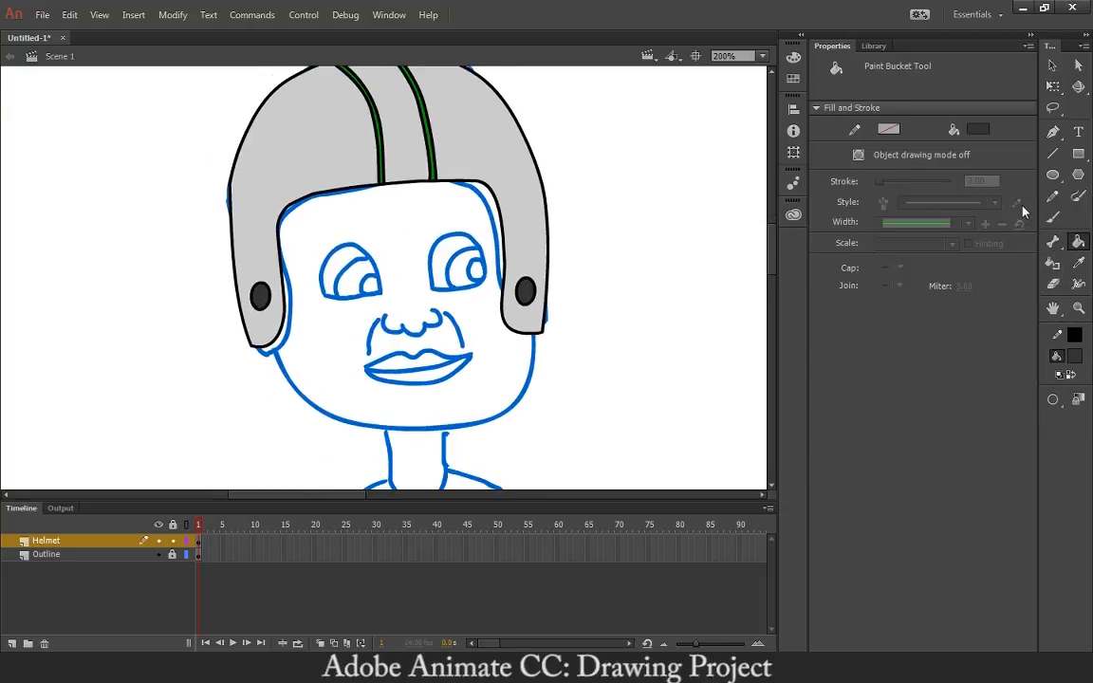
pyautogui.press('b')
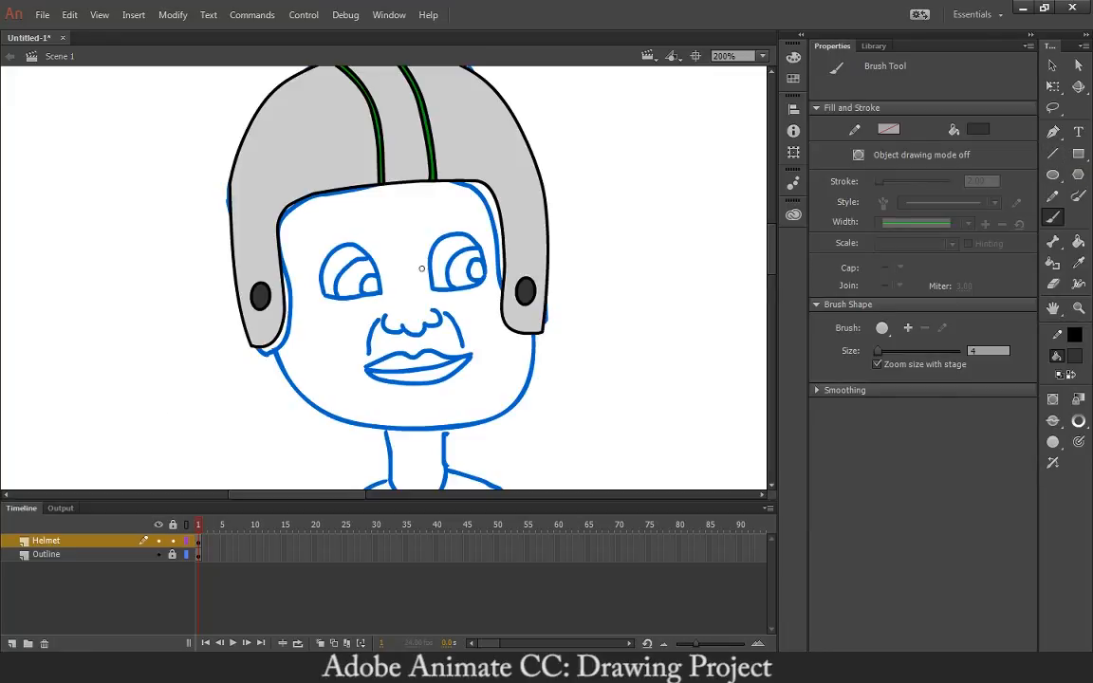
pyautogui.doubleClick(47, 542)
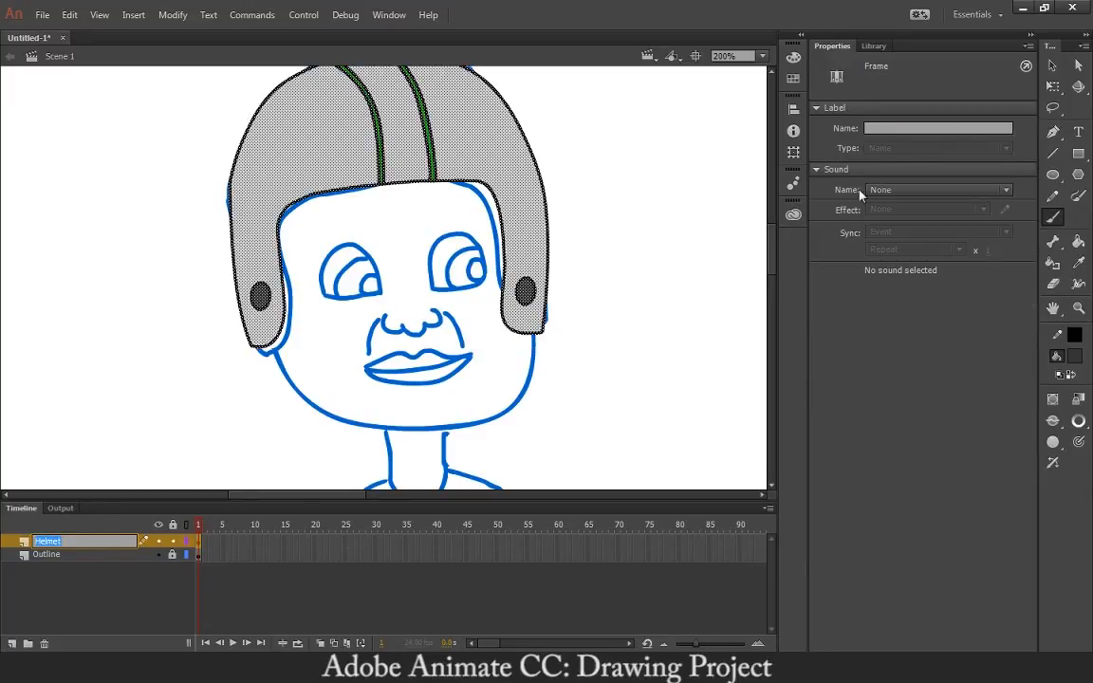
pyautogui.click(1052, 64)
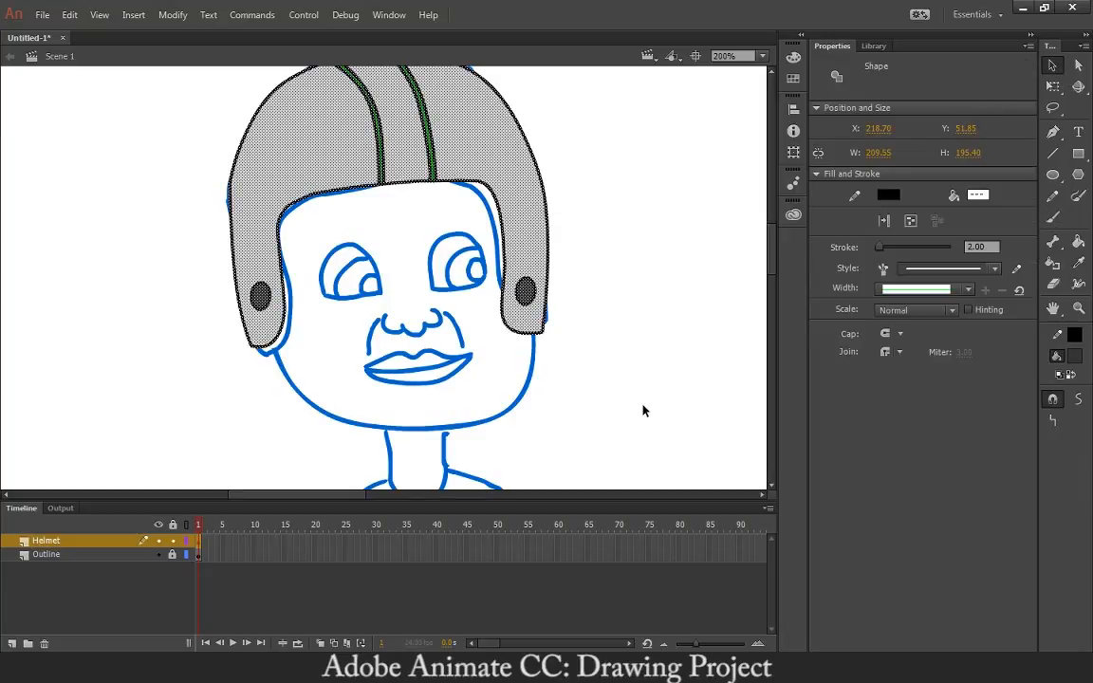
pyautogui.click(316, 379)
pyautogui.click(116, 541)
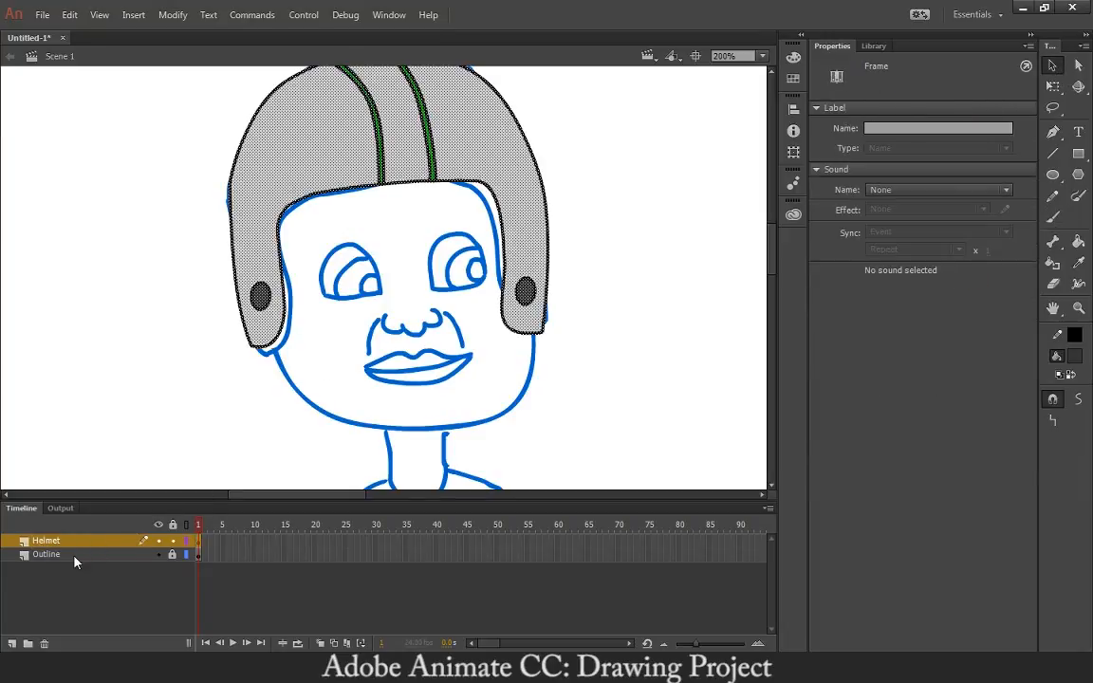
# Add a layer named Head between the Helmet and Outline layers, and hide and lock the Helmet layer
pyautogui.click(71, 556)
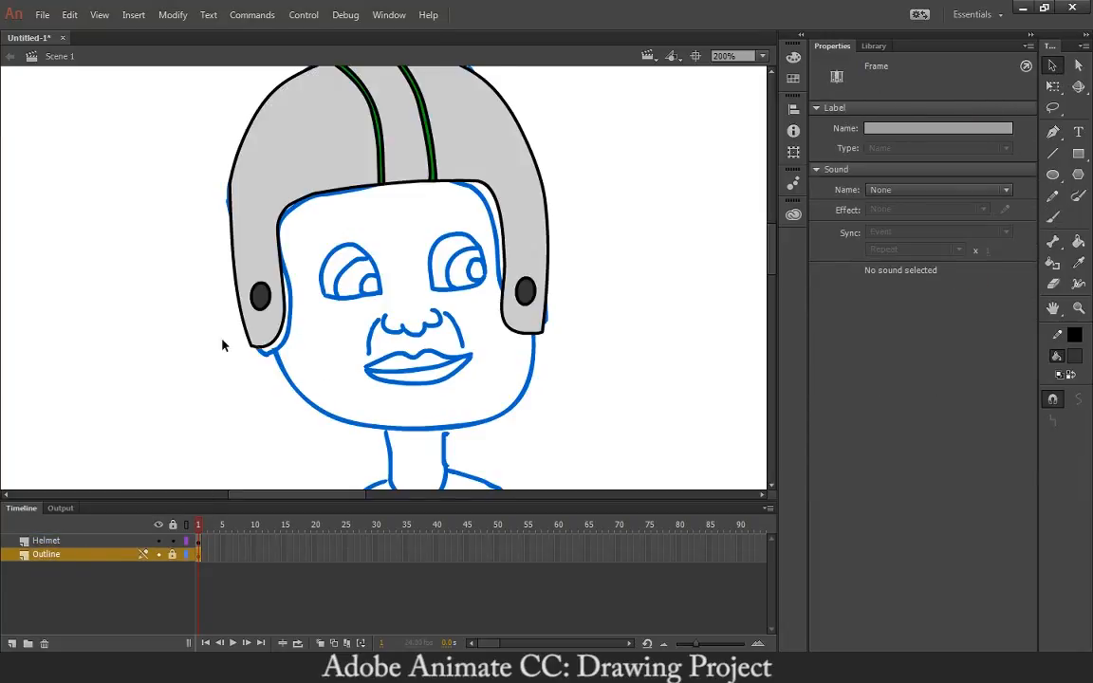
pyautogui.click(11, 644)
pyautogui.doubleClick(50, 554)
pyautogui.write('Head')
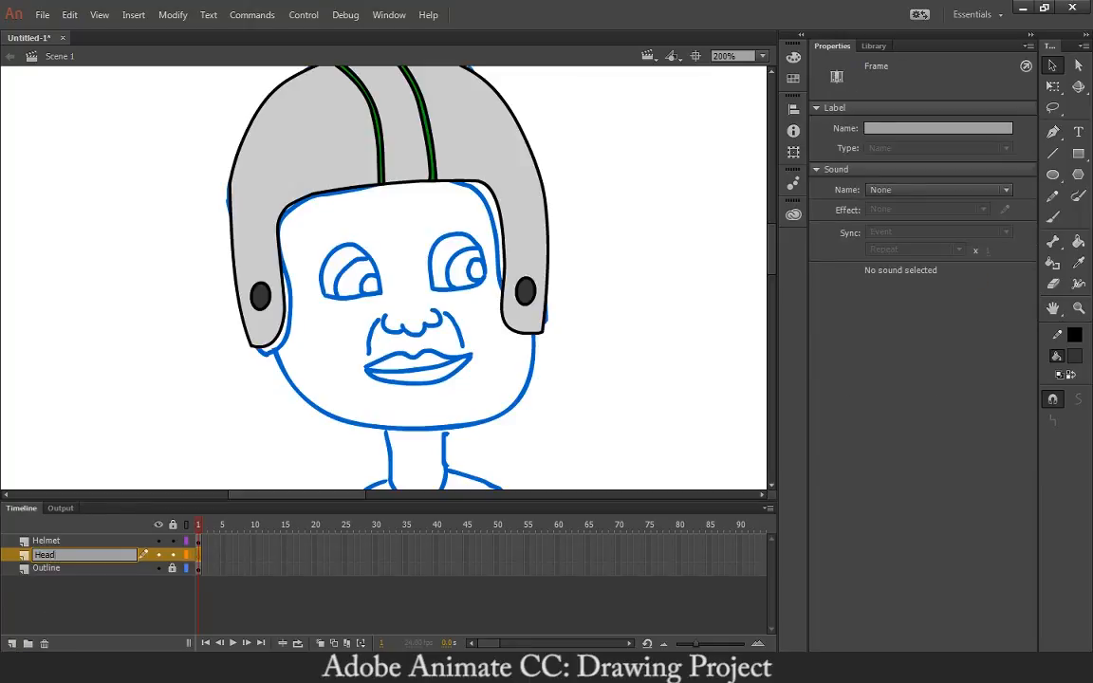
pyautogui.press('Return')
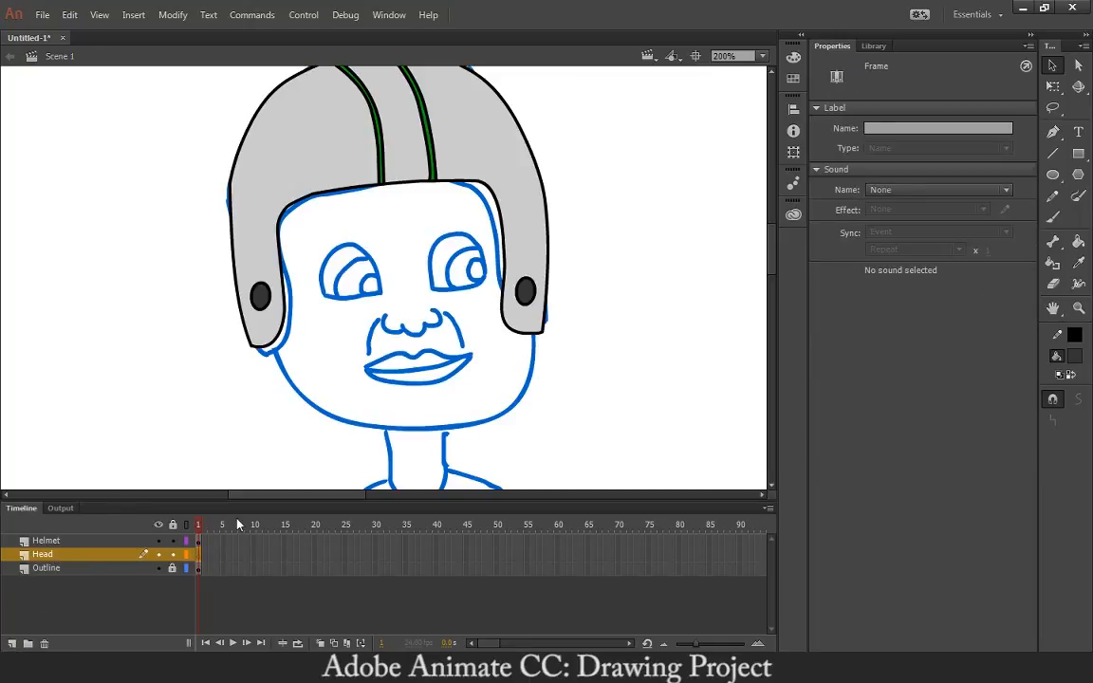
pyautogui.click(158, 541)
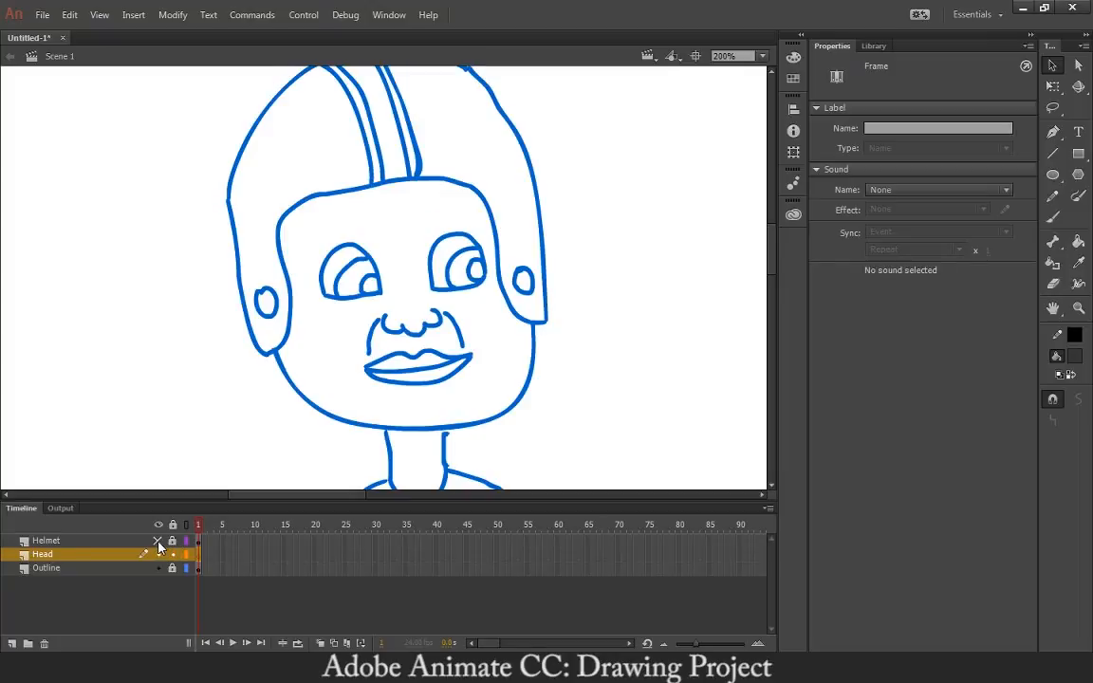
# Draw an oval with a black 2.00 stroke and no fill over the sketched face on the Head layer
pyautogui.moveTo(403, 293); pyautogui.dragTo(399, 337)
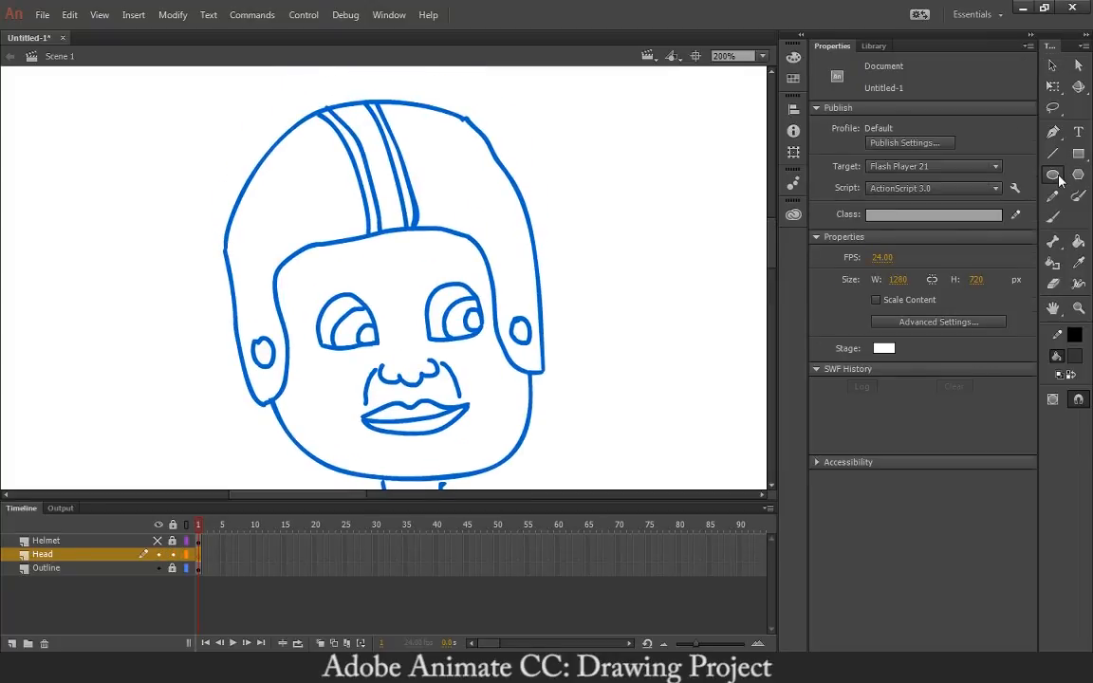
pyautogui.press('o')
pyautogui.moveTo(513, 176); pyautogui.dragTo(902, 346)
pyautogui.click(1078, 356)
pyautogui.click(944, 343)
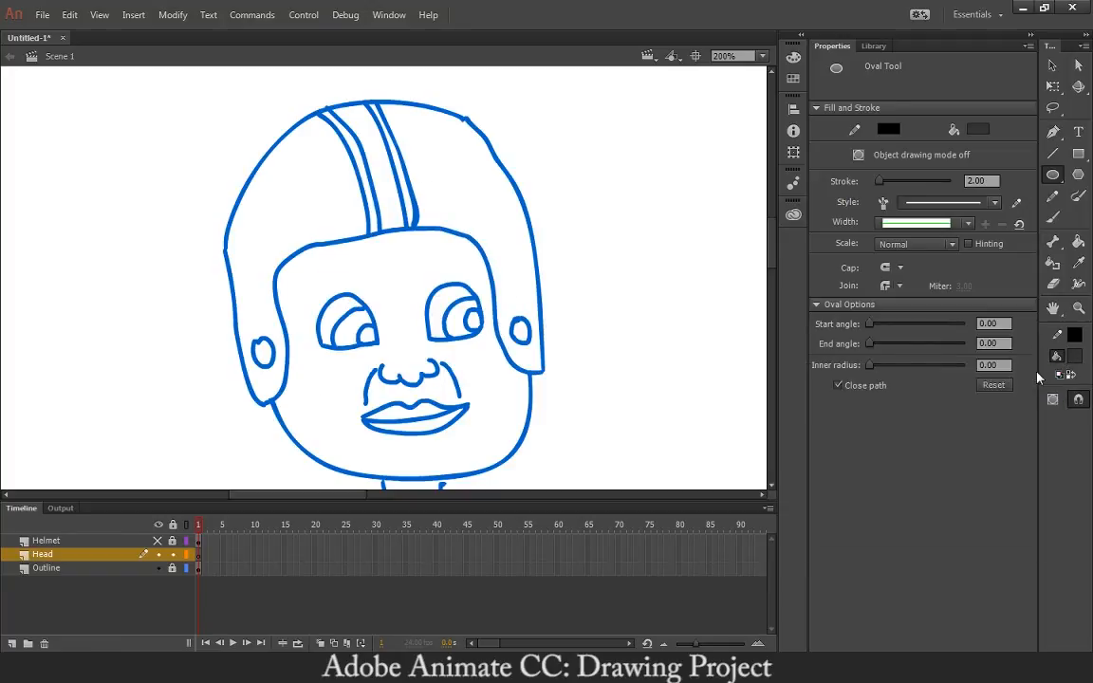
pyautogui.moveTo(488, 188); pyautogui.dragTo(251, 475)
# Bend the oval's edges to match the sketched jaw and widen the head under the helmet, and show the Helmet layer again
pyautogui.click(1051, 65)
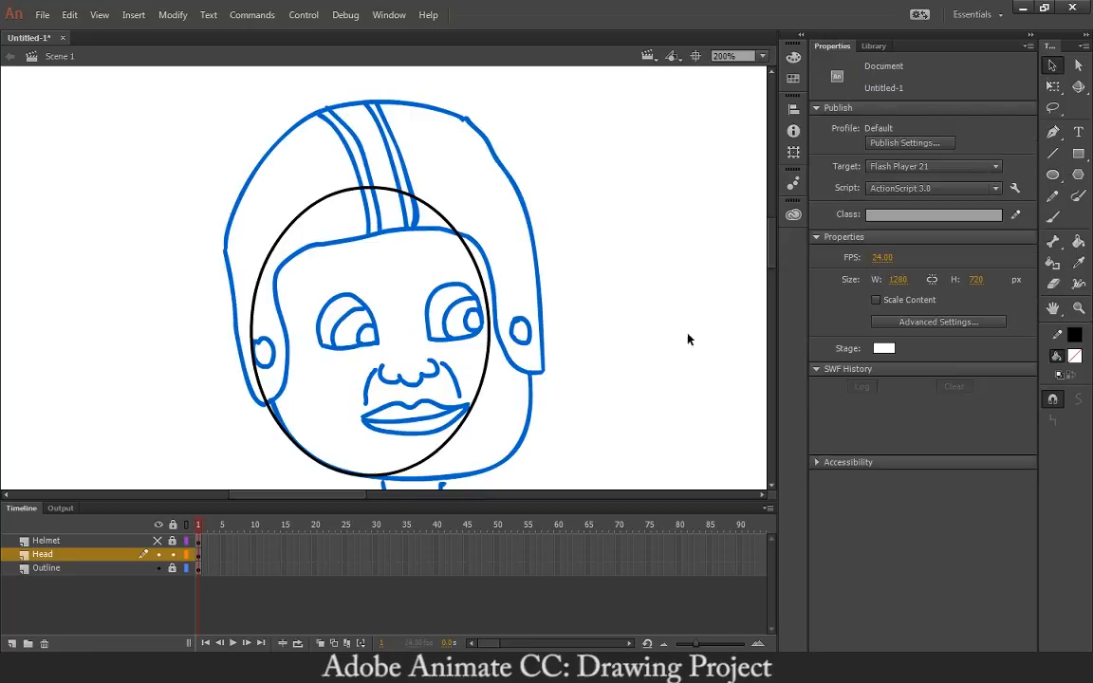
pyautogui.moveTo(469, 421); pyautogui.dragTo(512, 453)
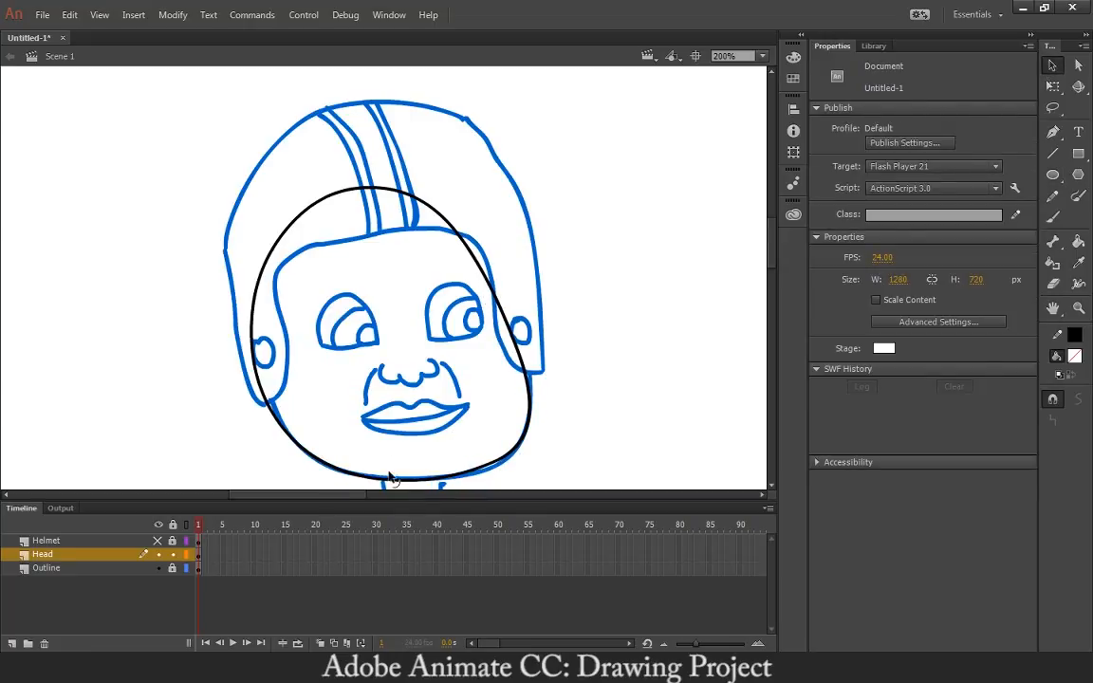
pyautogui.moveTo(463, 238); pyautogui.dragTo(513, 234)
pyautogui.moveTo(379, 185); pyautogui.dragTo(426, 182)
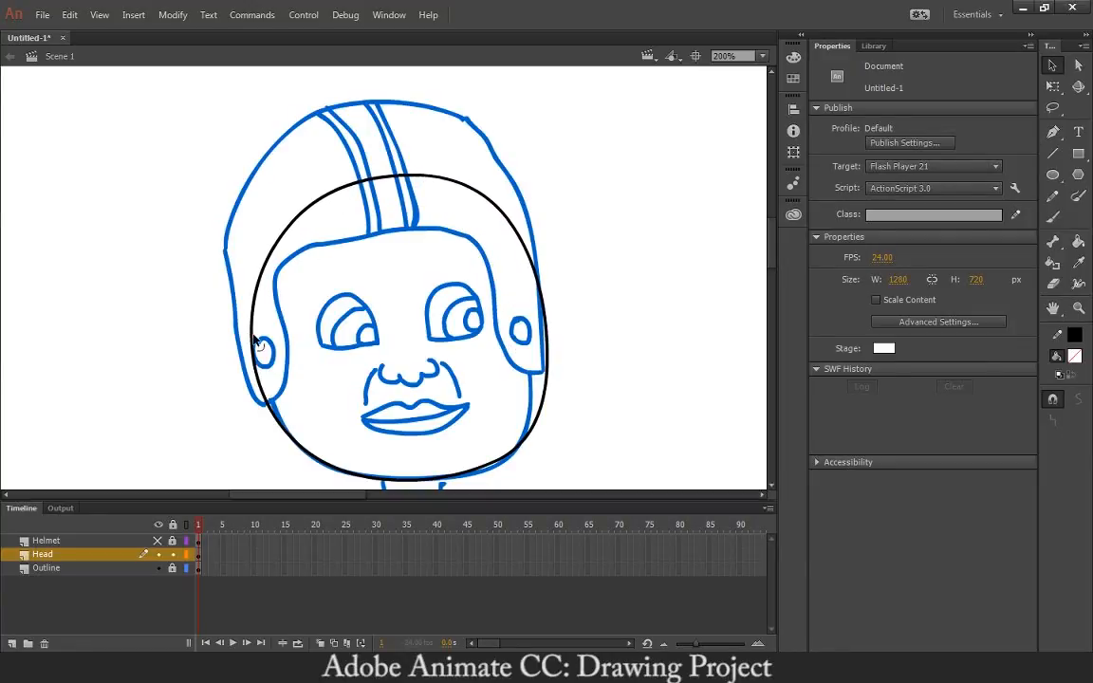
pyautogui.moveTo(252, 328); pyautogui.dragTo(260, 341)
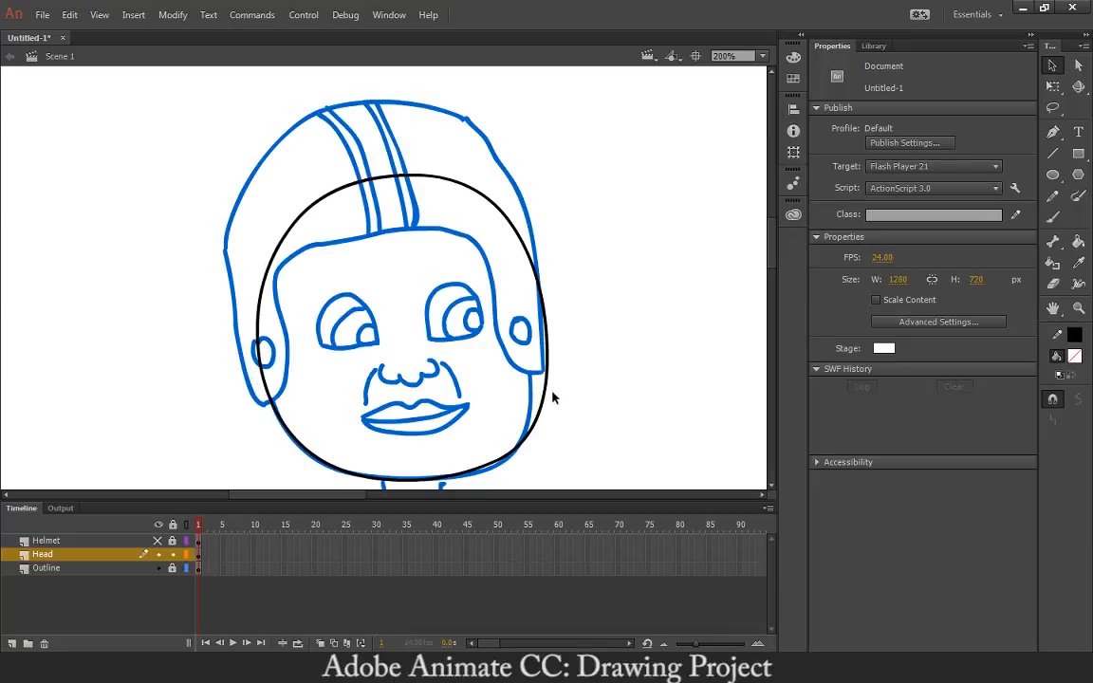
pyautogui.moveTo(546, 398); pyautogui.dragTo(537, 400)
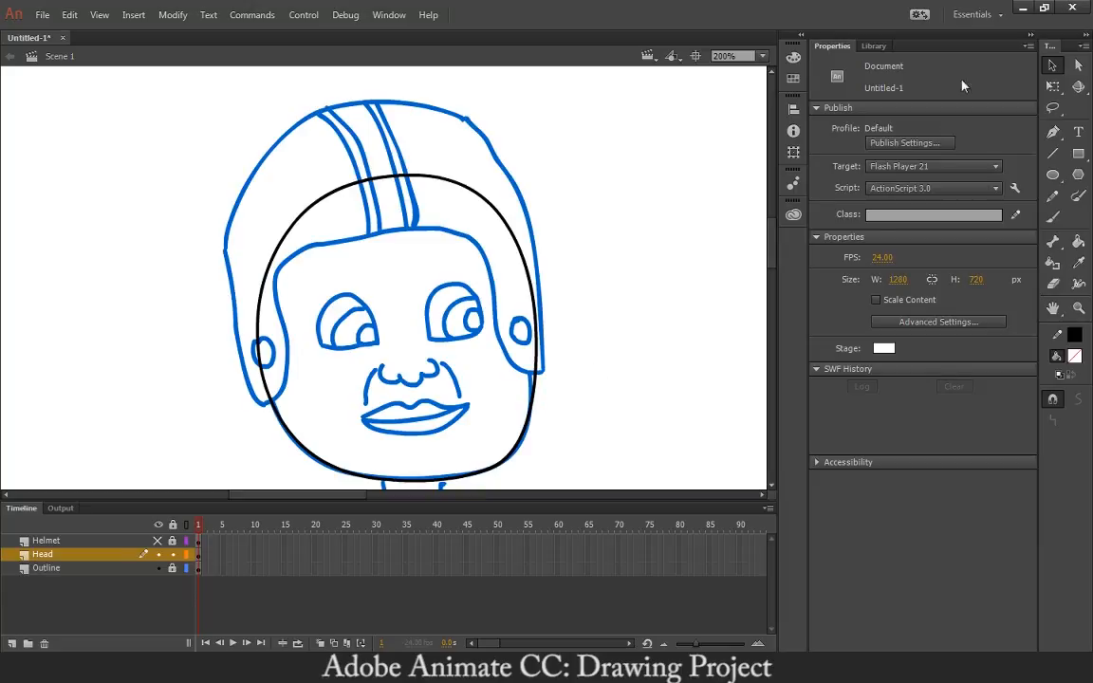
pyautogui.click(158, 541)
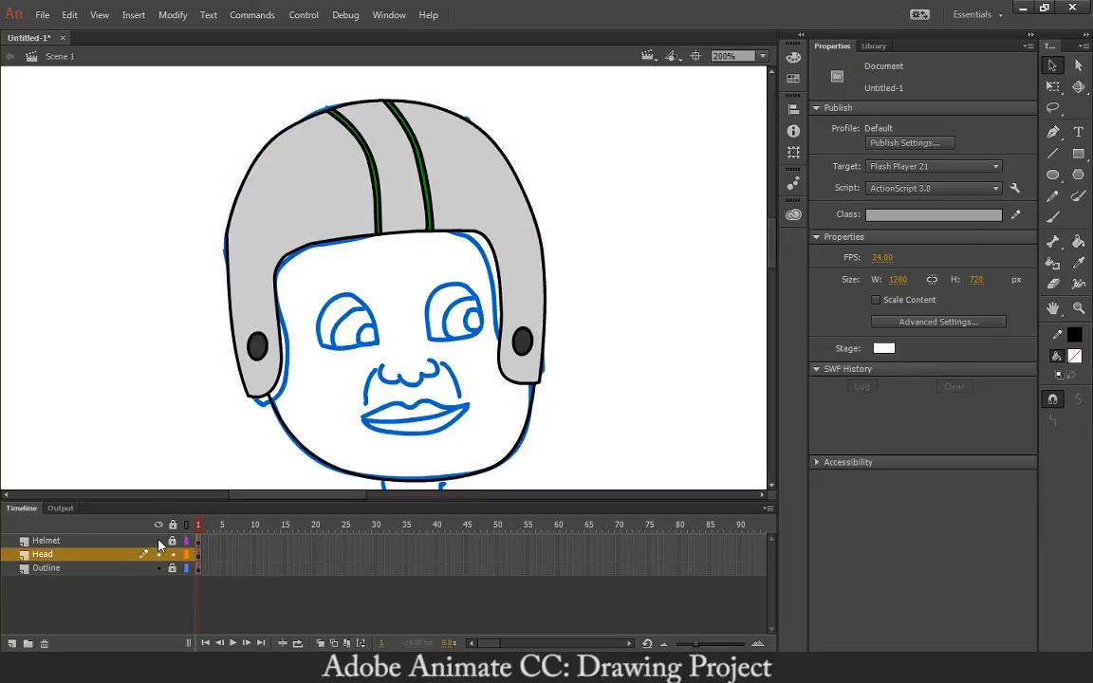
# Shift the whole head outline slightly to the left, hiding the Helmet layer for the move and showing it again
pyautogui.click(158, 541)
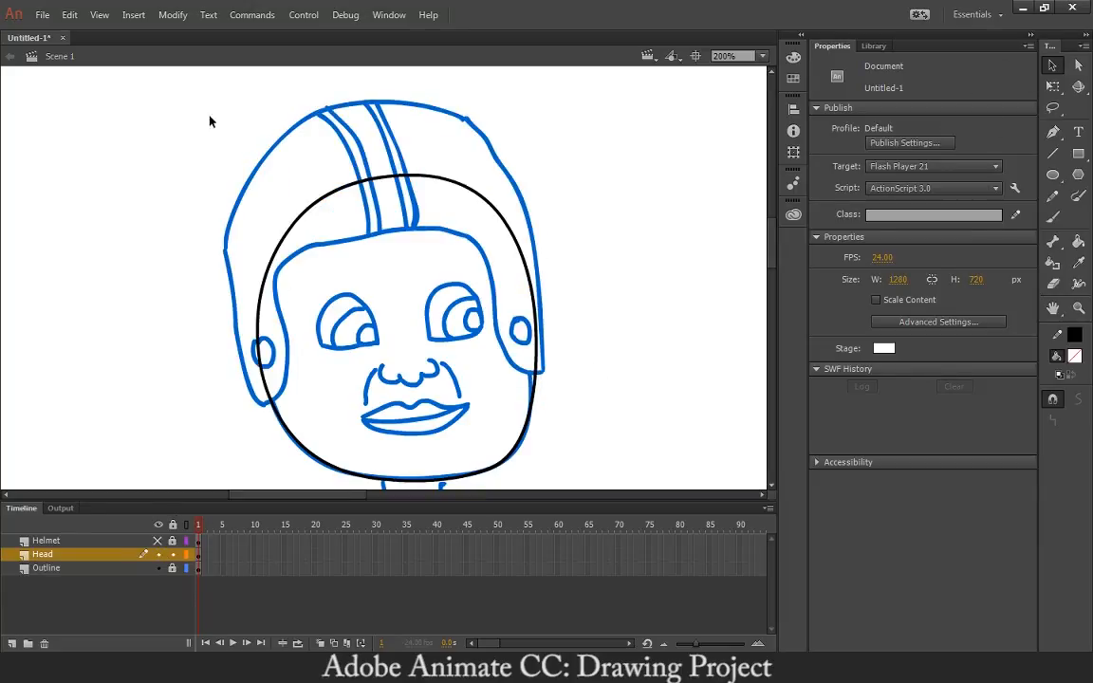
pyautogui.moveTo(221, 168); pyautogui.dragTo(585, 488)
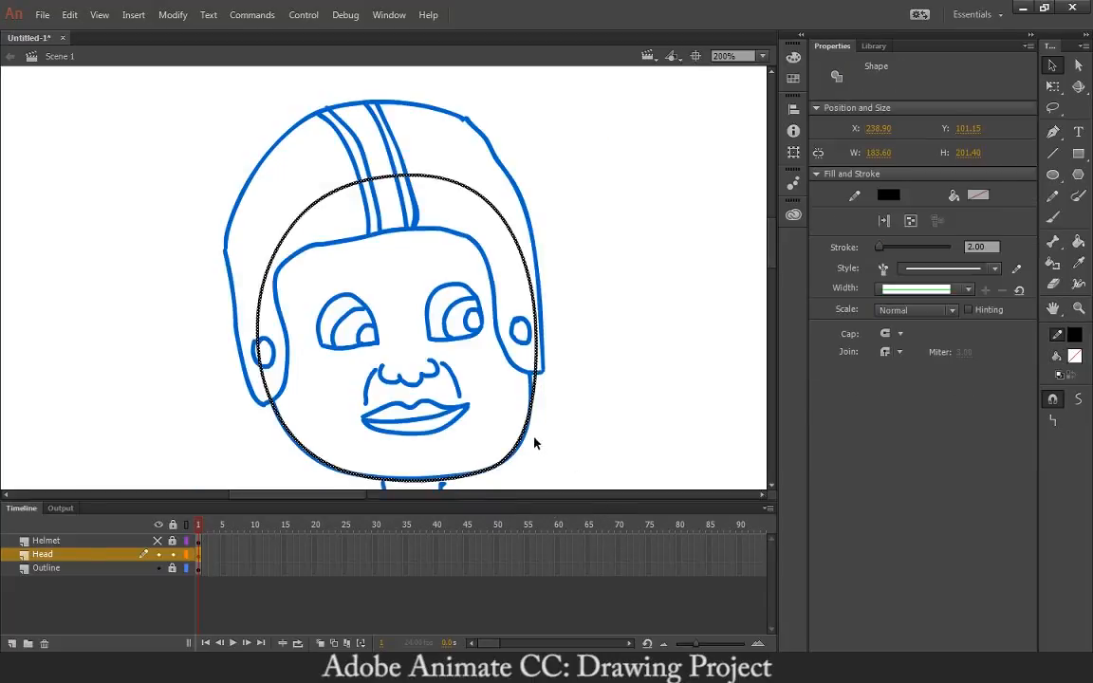
pyautogui.moveTo(525, 444); pyautogui.dragTo(517, 442)
pyautogui.click(546, 464)
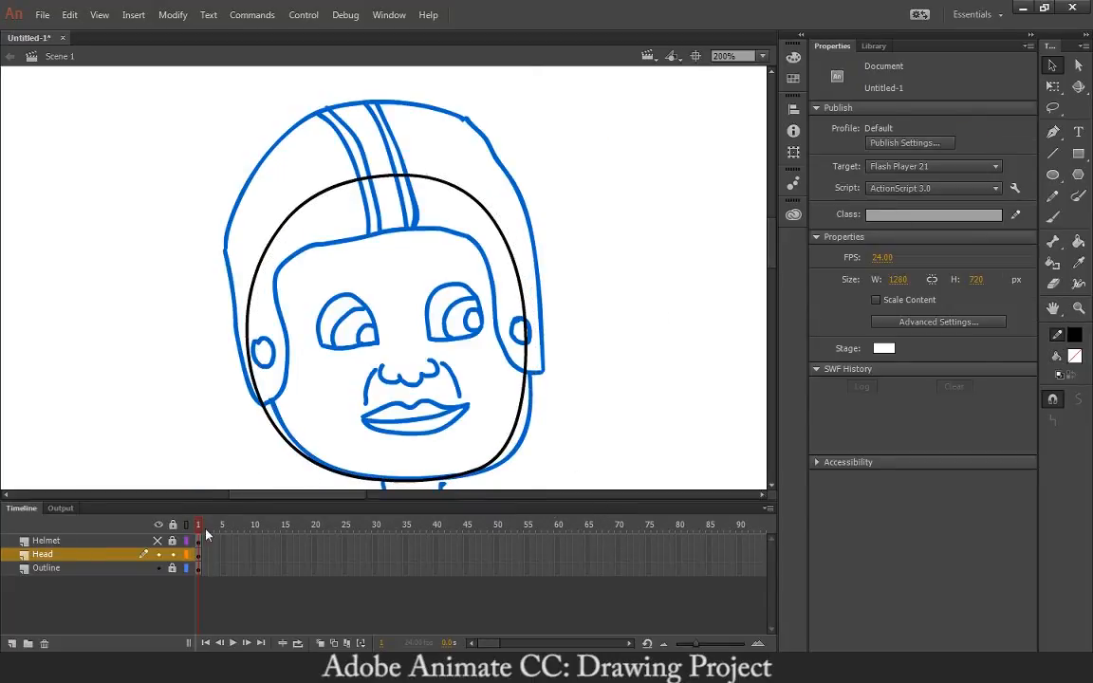
pyautogui.click(157, 540)
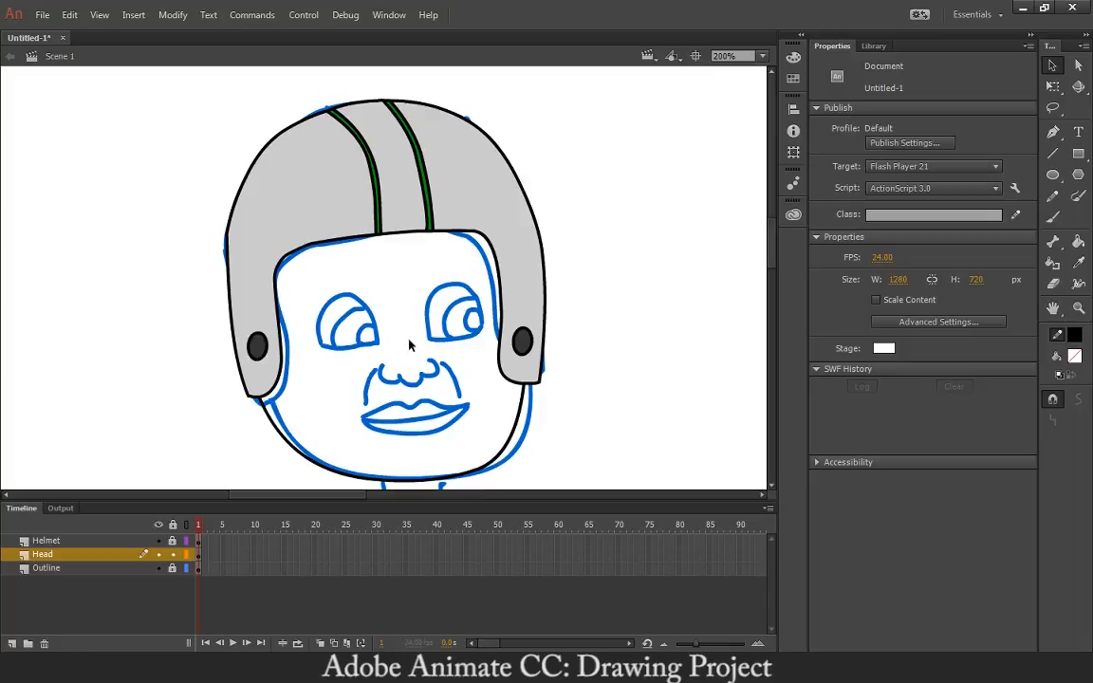
pyautogui.click(1052, 173)
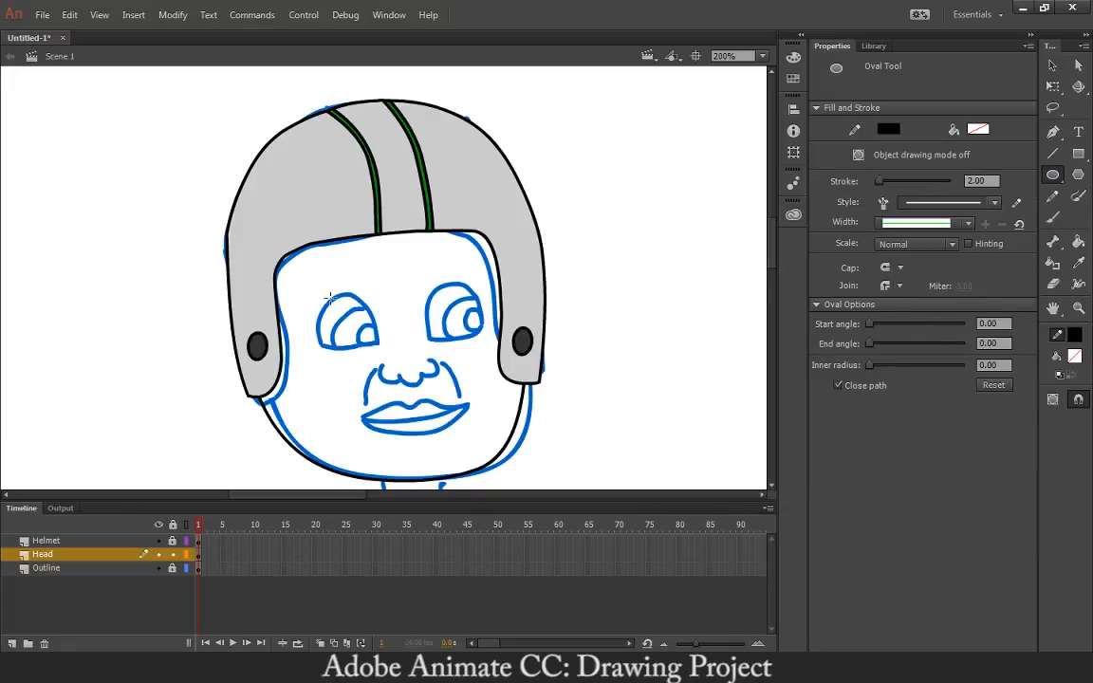
pyautogui.moveTo(322, 300); pyautogui.dragTo(377, 357)
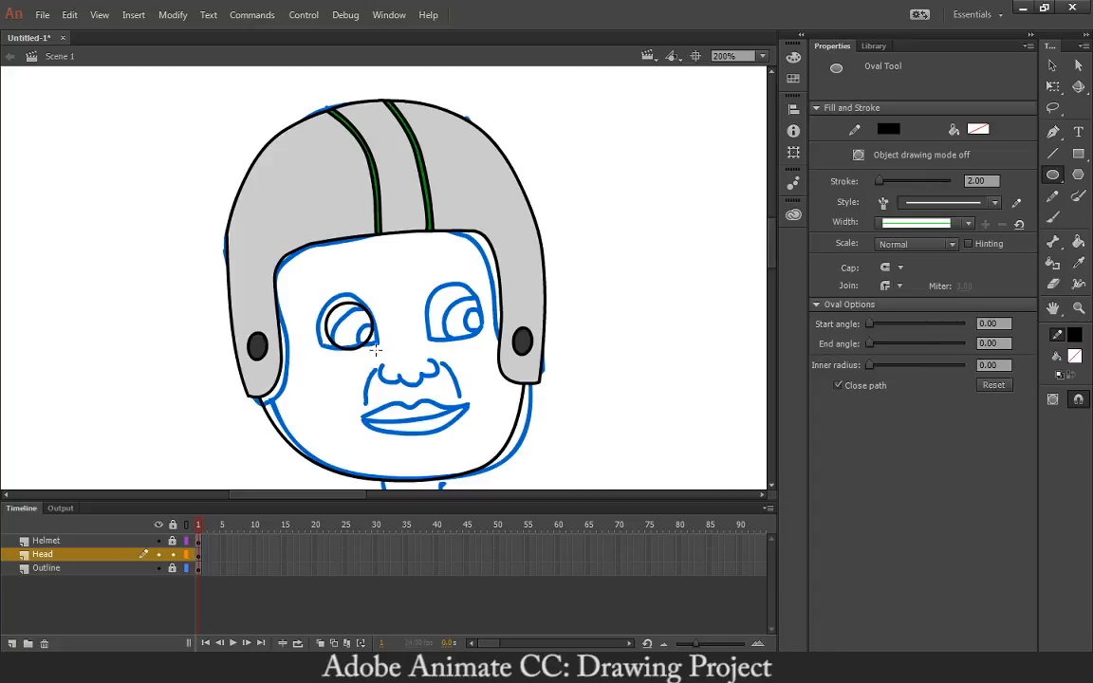
pyautogui.press('v')
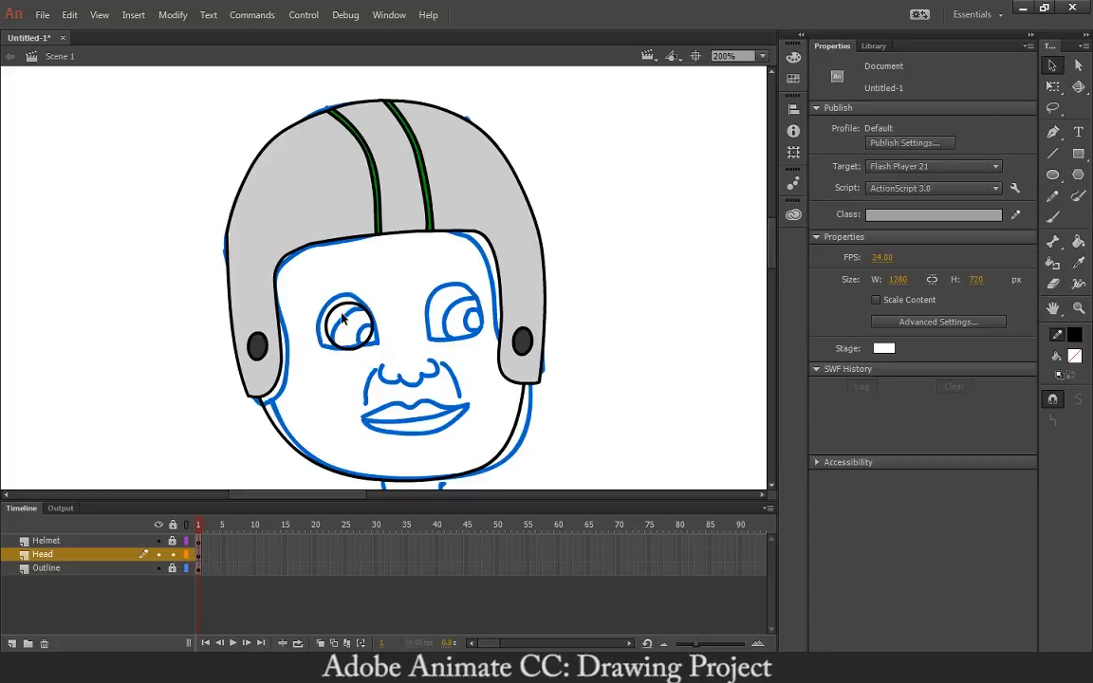
pyautogui.moveTo(357, 351)
pyautogui.mouseDown()
pyautogui.moveTo(318, 313)
pyautogui.moveTo(359, 347)
pyautogui.moveTo(374, 342)
pyautogui.mouseUp()
pyautogui.moveTo(384, 301); pyautogui.dragTo(319, 363)
pyautogui.press('Delete')
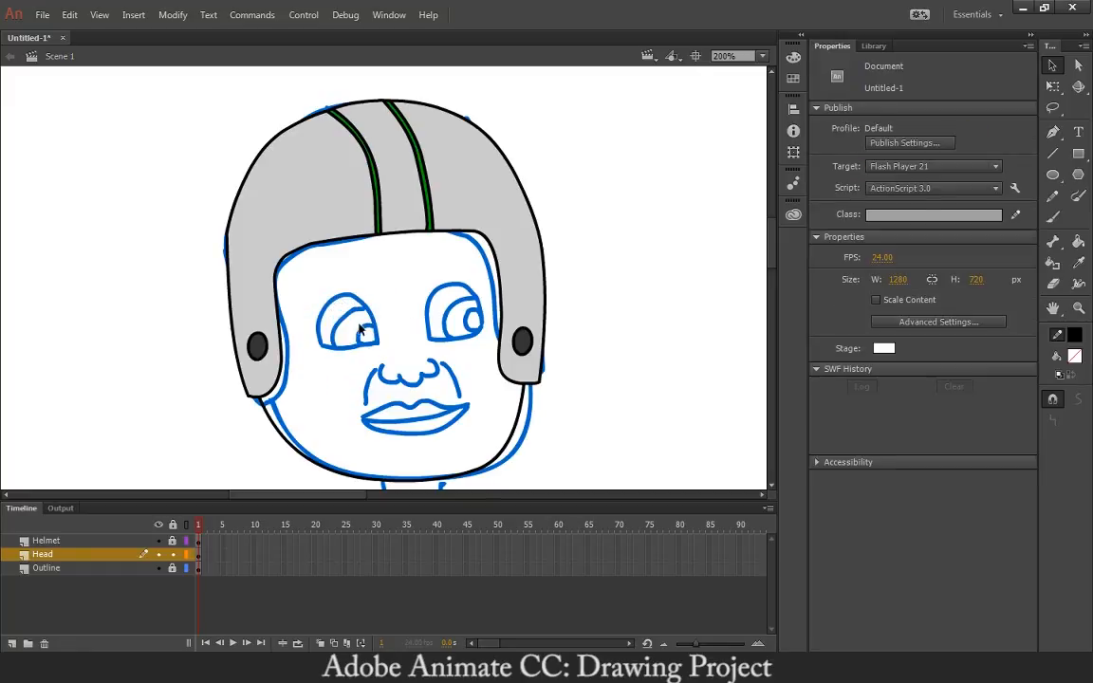
# Draw straight black 2.00 lines along the bottom edges of both sketched eyes with the Line tool
pyautogui.click(1052, 154)
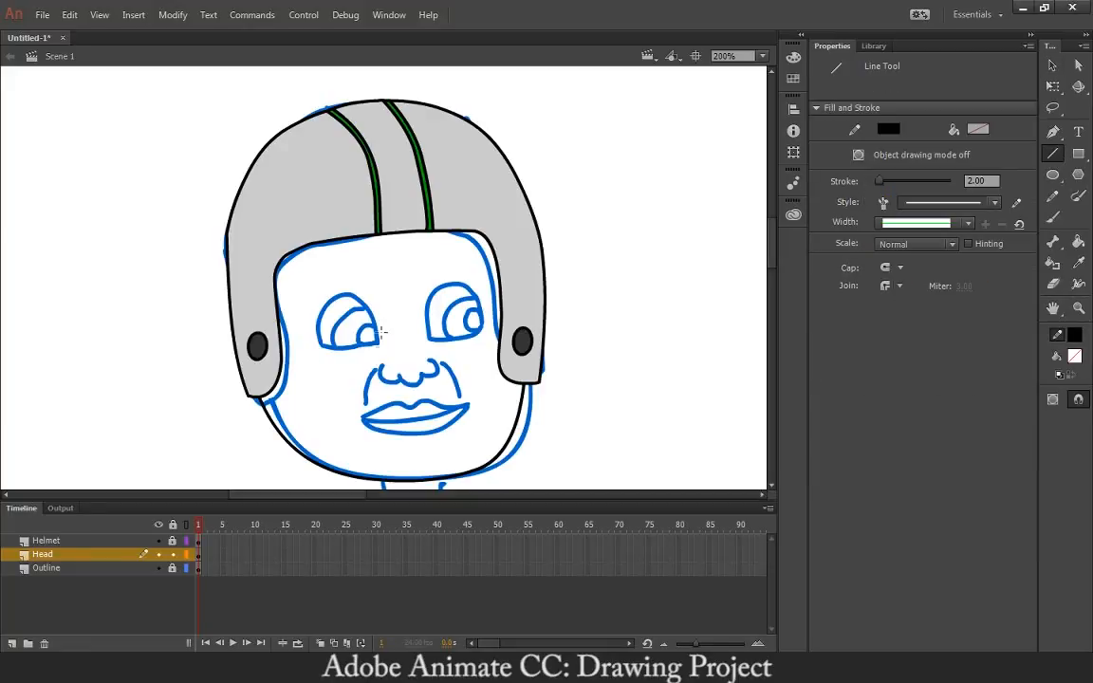
pyautogui.moveTo(378, 343)
pyautogui.mouseDown()
pyautogui.moveTo(334, 342)
pyautogui.moveTo(315, 357)
pyautogui.moveTo(319, 348)
pyautogui.mouseUp()
pyautogui.moveTo(426, 340); pyautogui.dragTo(478, 338)
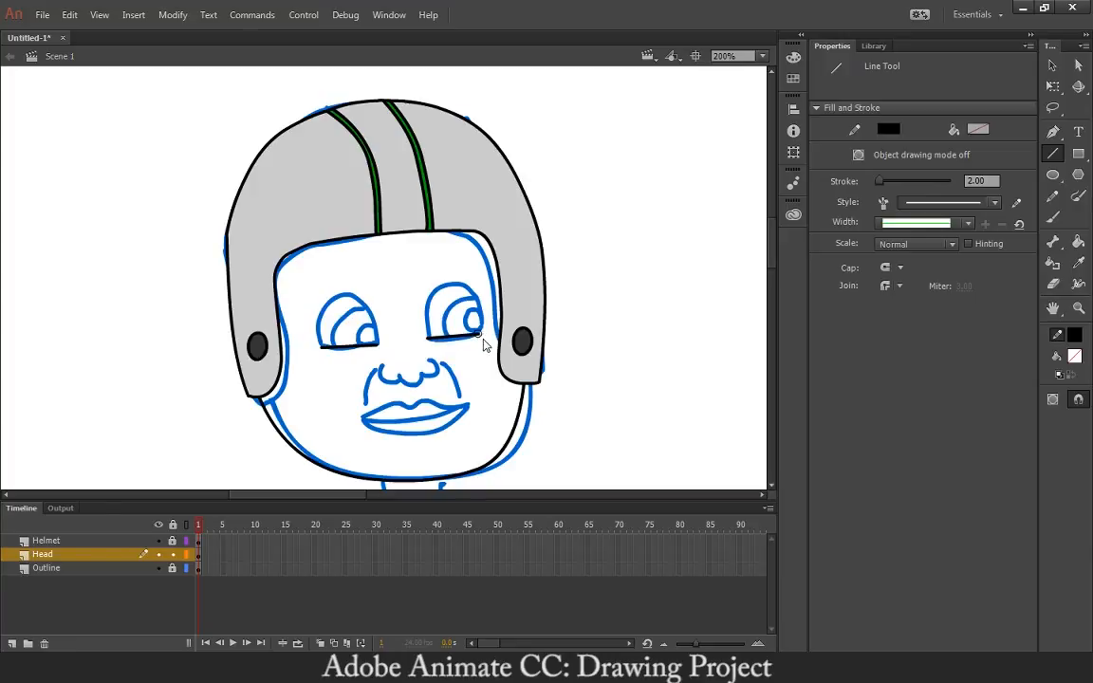
# Draw a circle, delete its lower half, and fit the remaining arc over the left eye as an arch about 37 by 34 px
pyautogui.press('o')
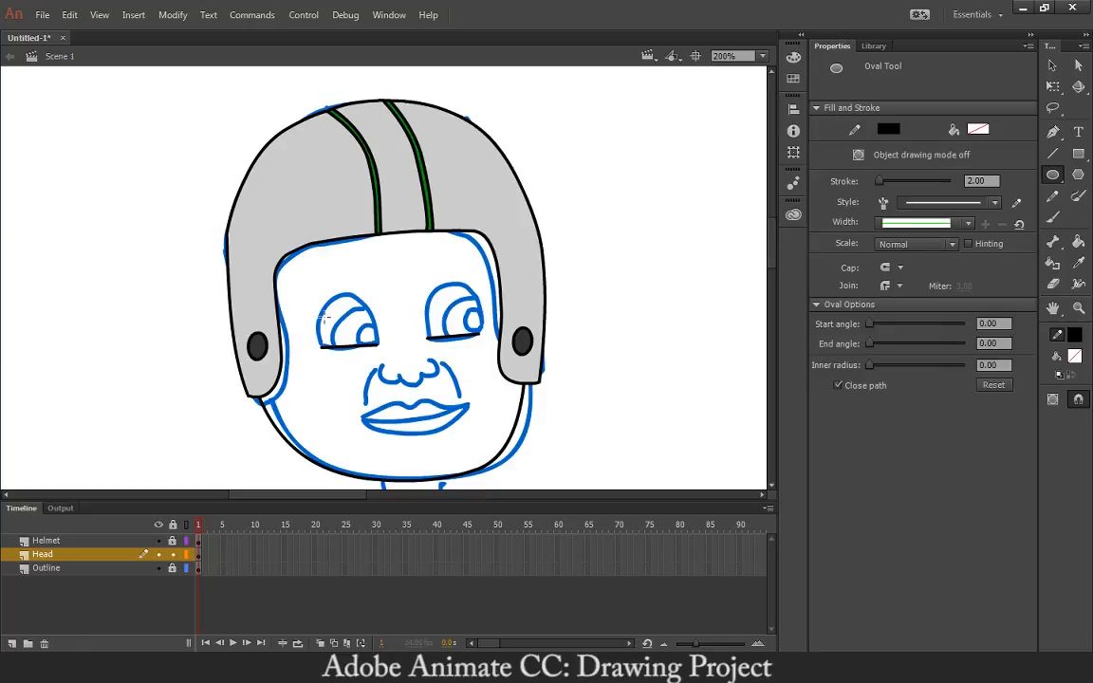
pyautogui.moveTo(340, 293); pyautogui.dragTo(384, 335)
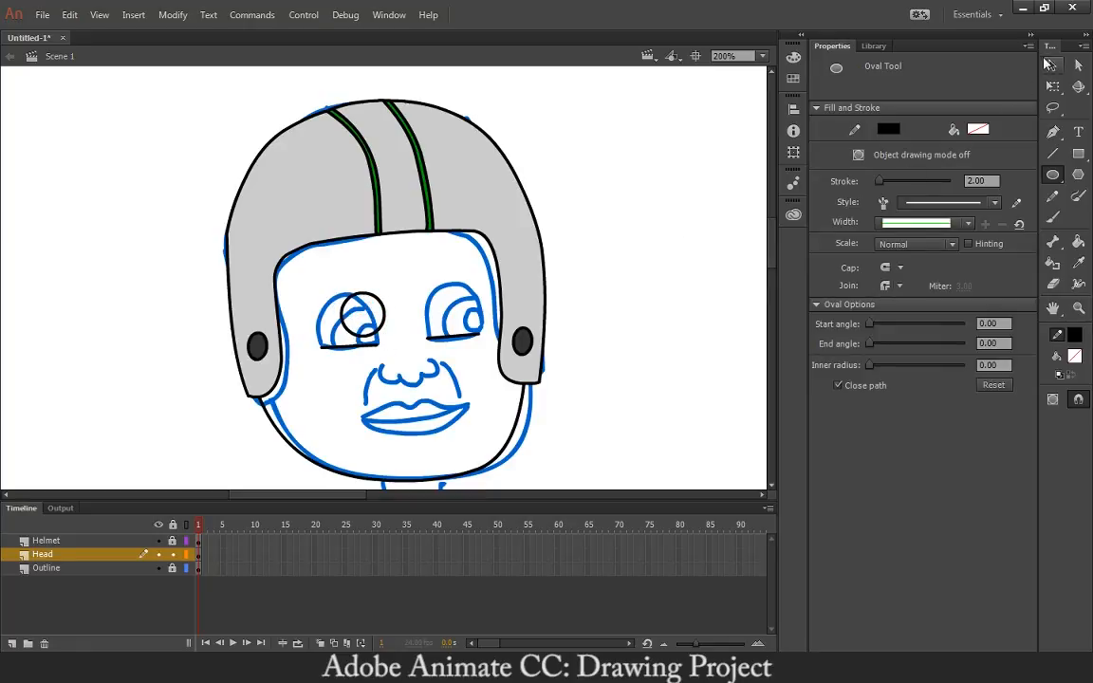
pyautogui.press('v')
pyautogui.moveTo(395, 328); pyautogui.dragTo(324, 344)
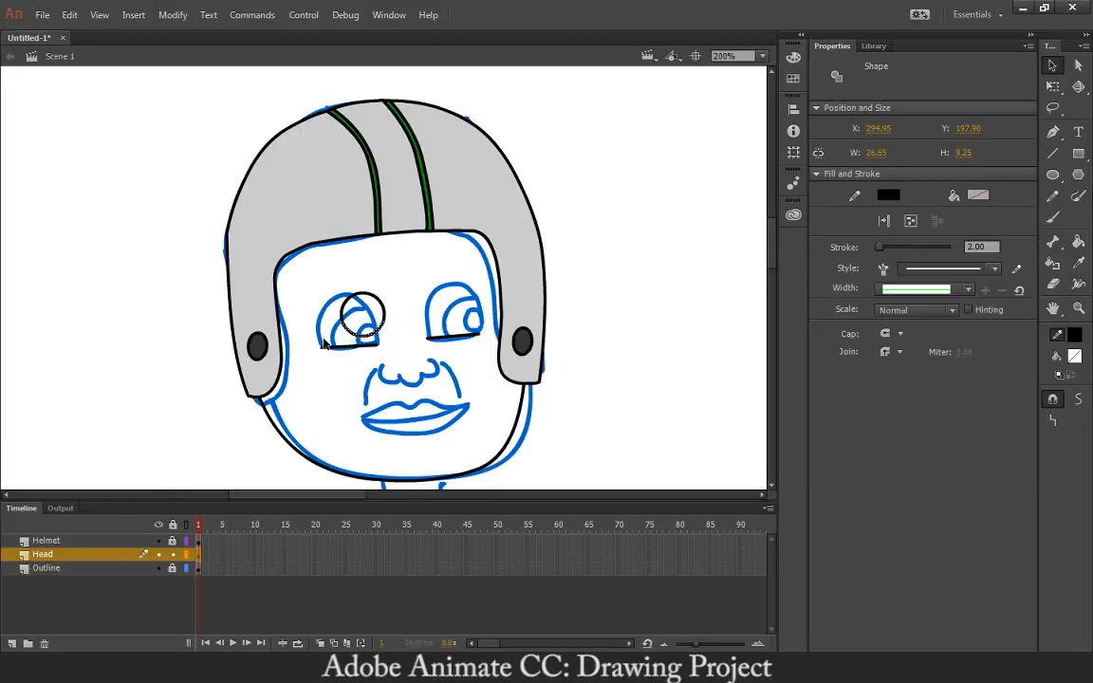
pyautogui.press('Delete')
pyautogui.click(364, 297)
pyautogui.moveTo(364, 297); pyautogui.dragTo(347, 306)
pyautogui.click(364, 334)
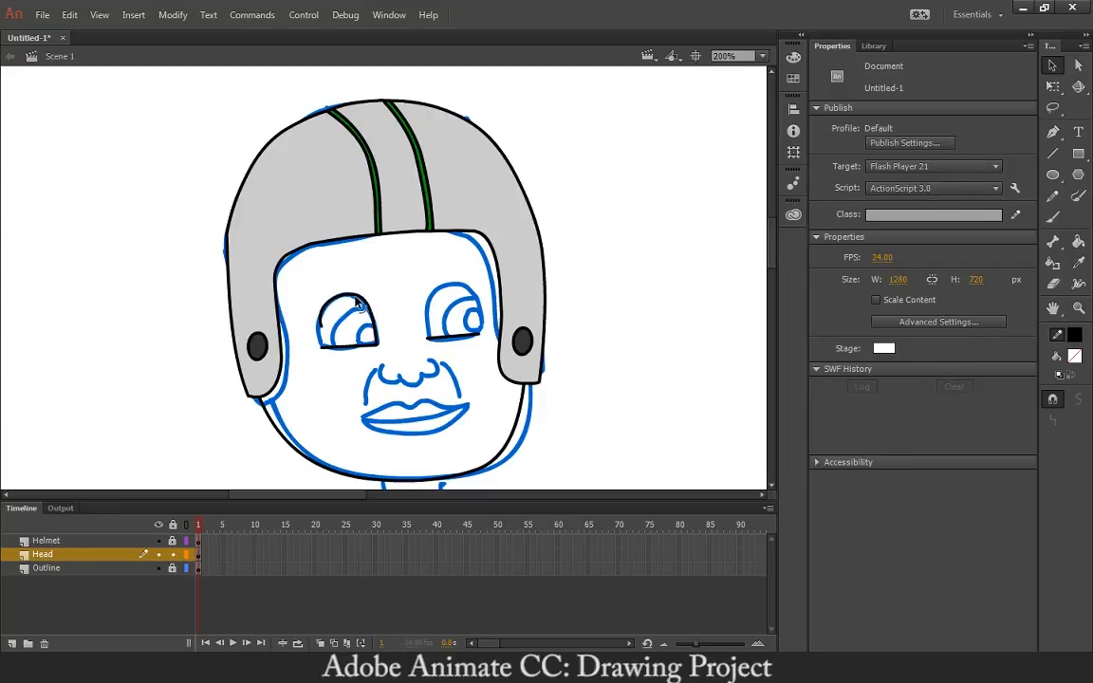
pyautogui.click(321, 337)
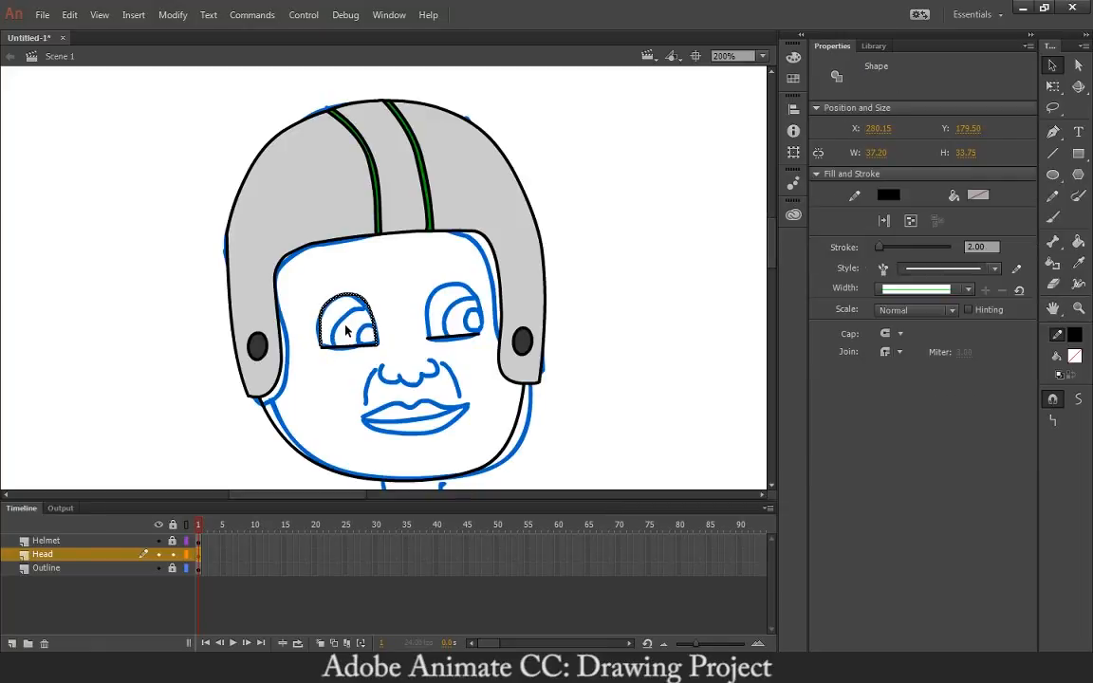
pyautogui.click(343, 305)
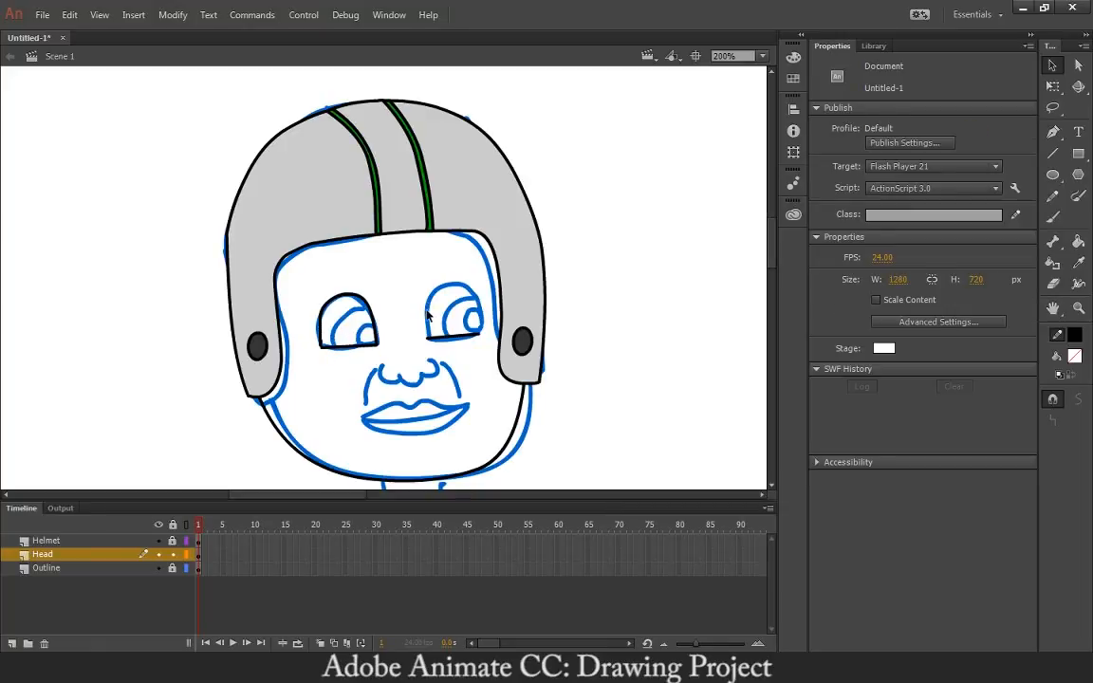
pyautogui.click(350, 297)
pyautogui.moveTo(353, 300); pyautogui.dragTo(438, 265)
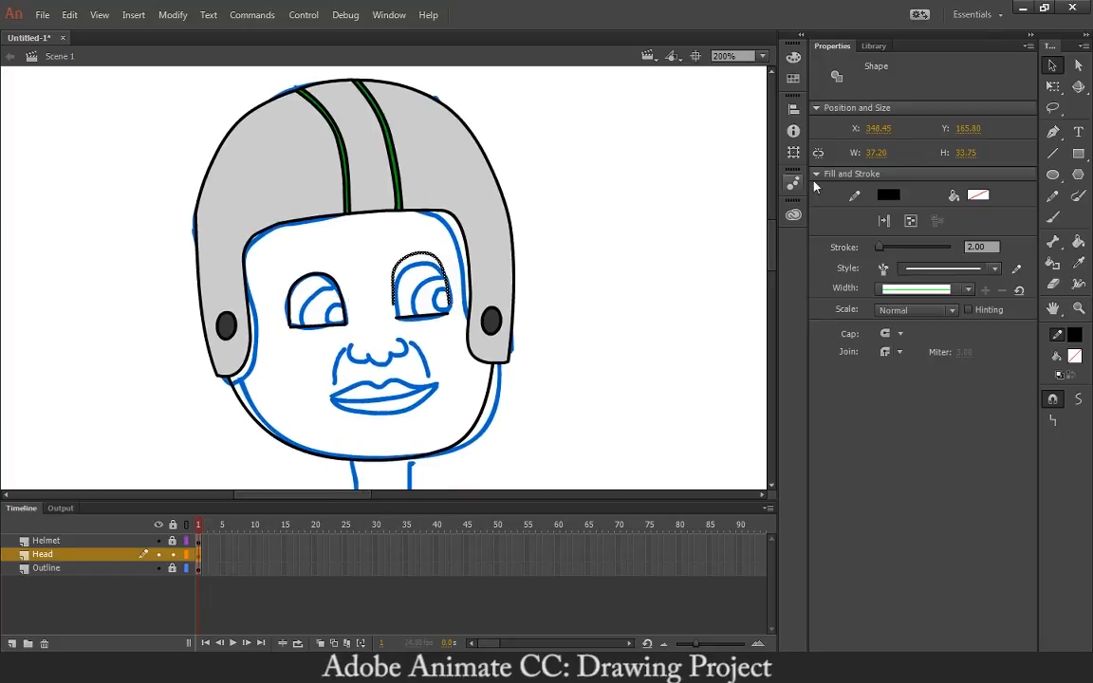
pyautogui.click(420, 306)
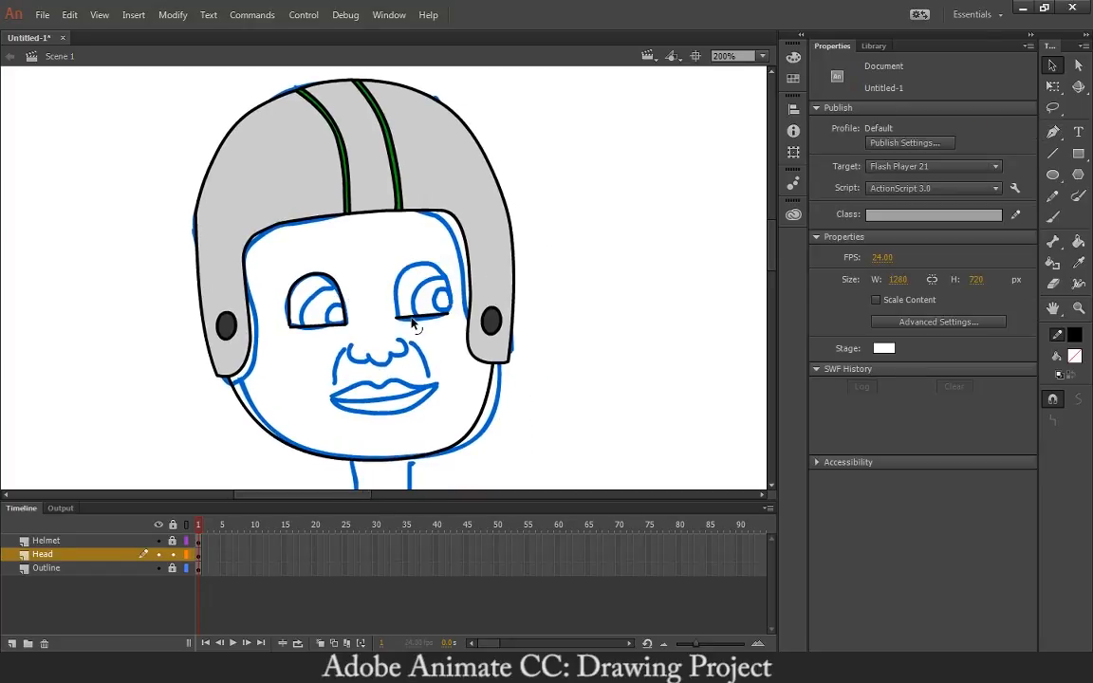
# Duplicate the left eye's full outline, including its bottom line, onto the sketched right eye
pyautogui.click(421, 316)
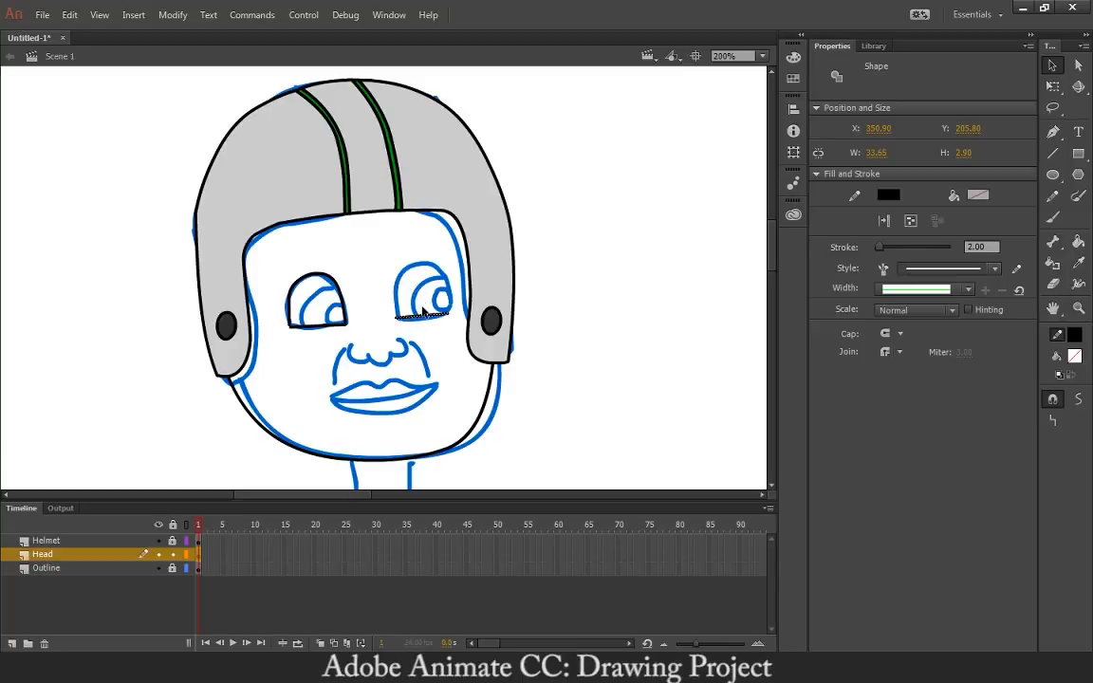
pyautogui.click(382, 277)
pyautogui.click(318, 277)
pyautogui.moveTo(314, 278); pyautogui.dragTo(420, 269)
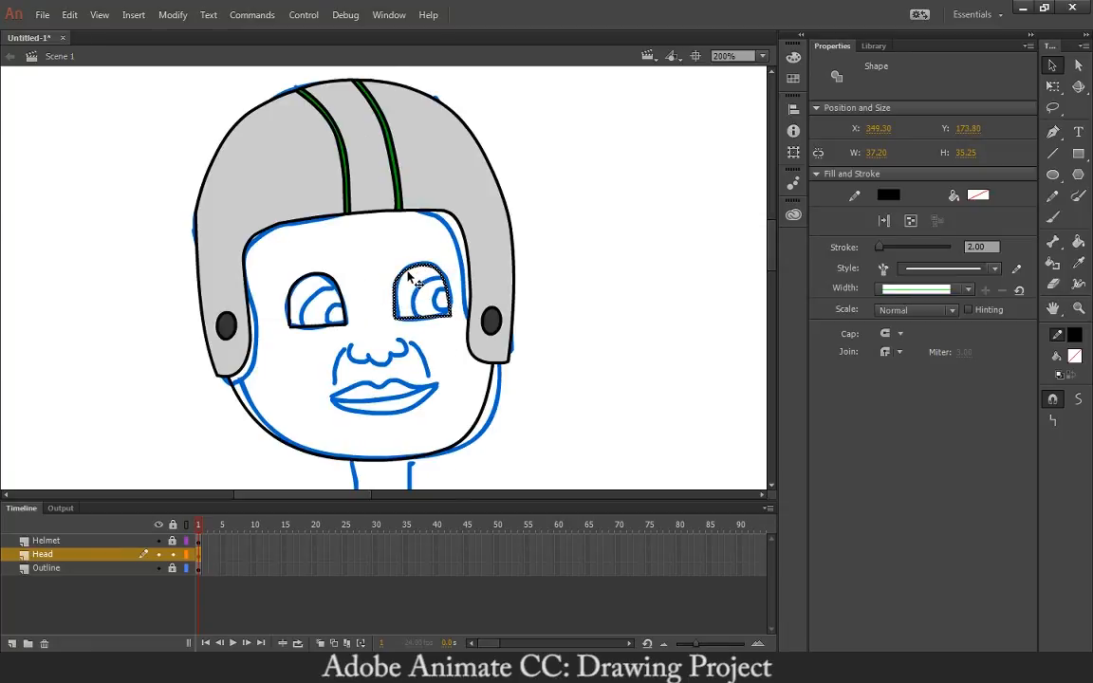
pyautogui.click(370, 285)
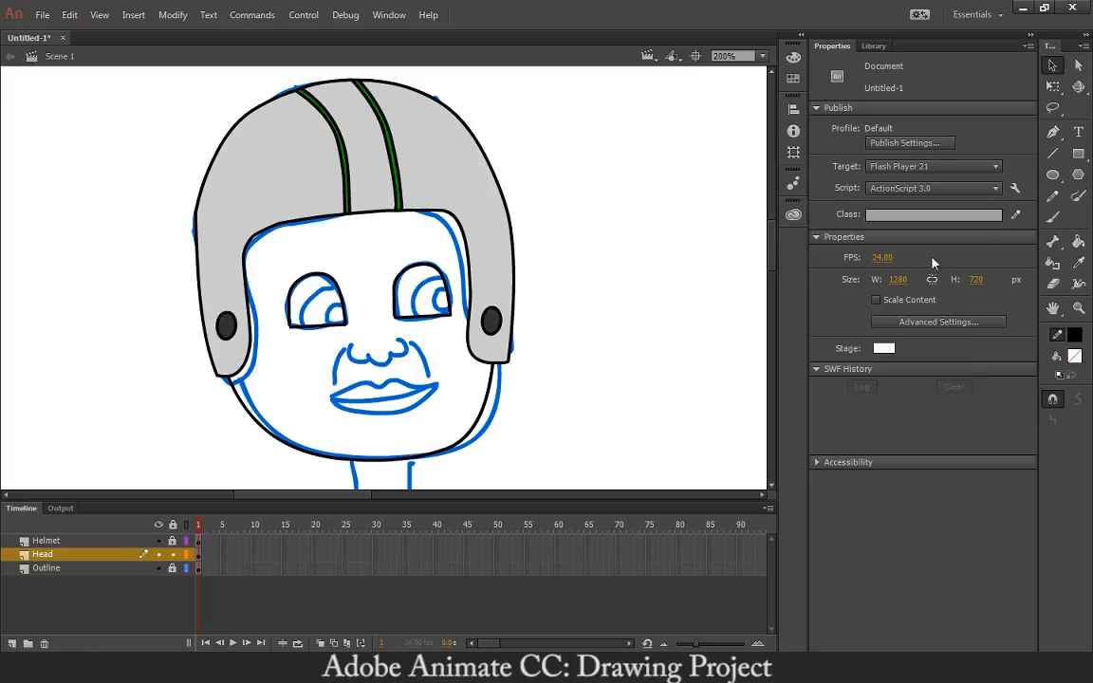
# Draw a circle on the forehead, cut it to an upper arc about 30 px wide, and rotate it onto the left eye's sketched iris
pyautogui.press('o')
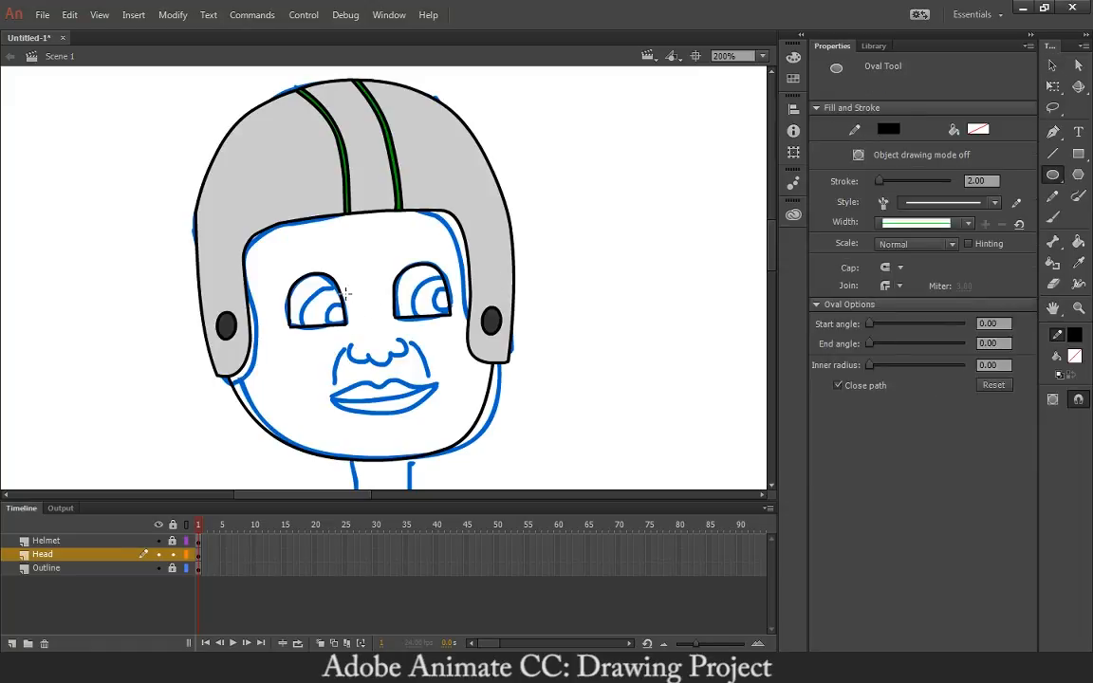
pyautogui.press('v')
pyautogui.moveTo(337, 233)
pyautogui.mouseDown()
pyautogui.moveTo(385, 280)
pyautogui.moveTo(332, 265)
pyautogui.moveTo(397, 285)
pyautogui.mouseUp()
pyautogui.click(361, 286)
pyautogui.press('Delete')
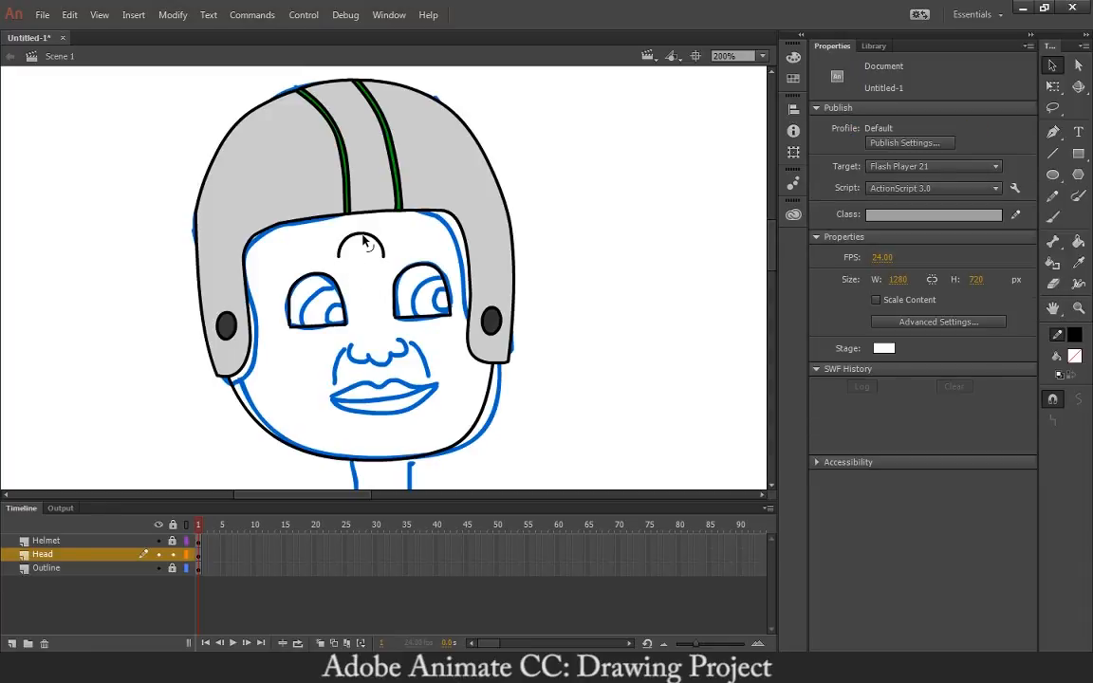
pyautogui.click(376, 247)
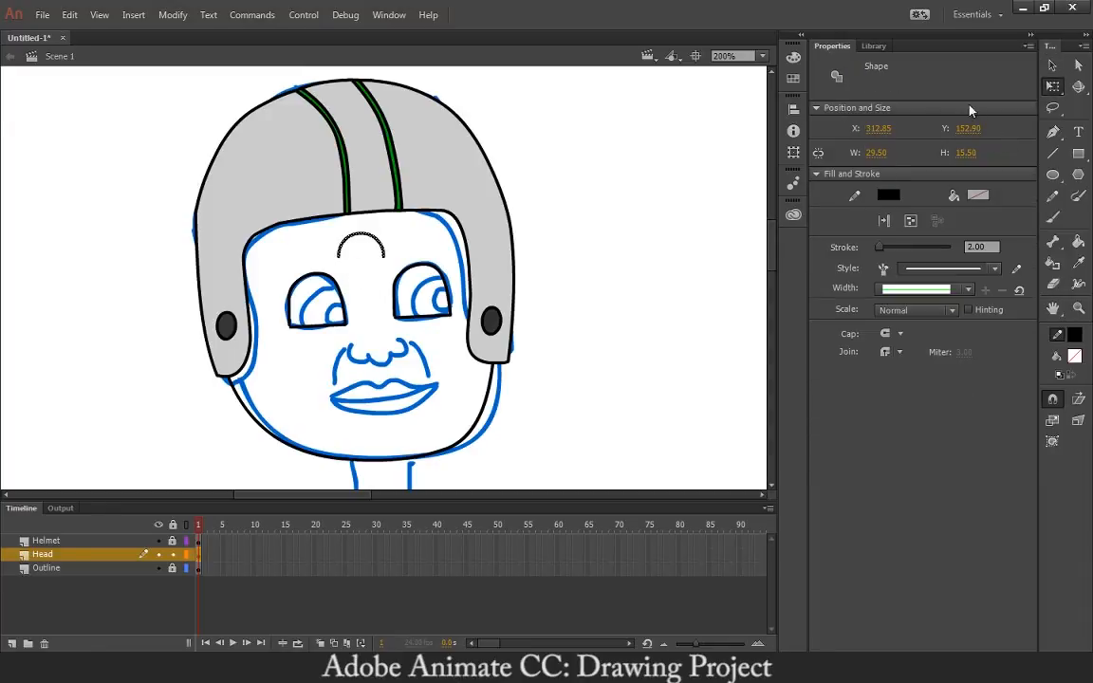
pyautogui.press('q')
pyautogui.moveTo(390, 273); pyautogui.dragTo(323, 296)
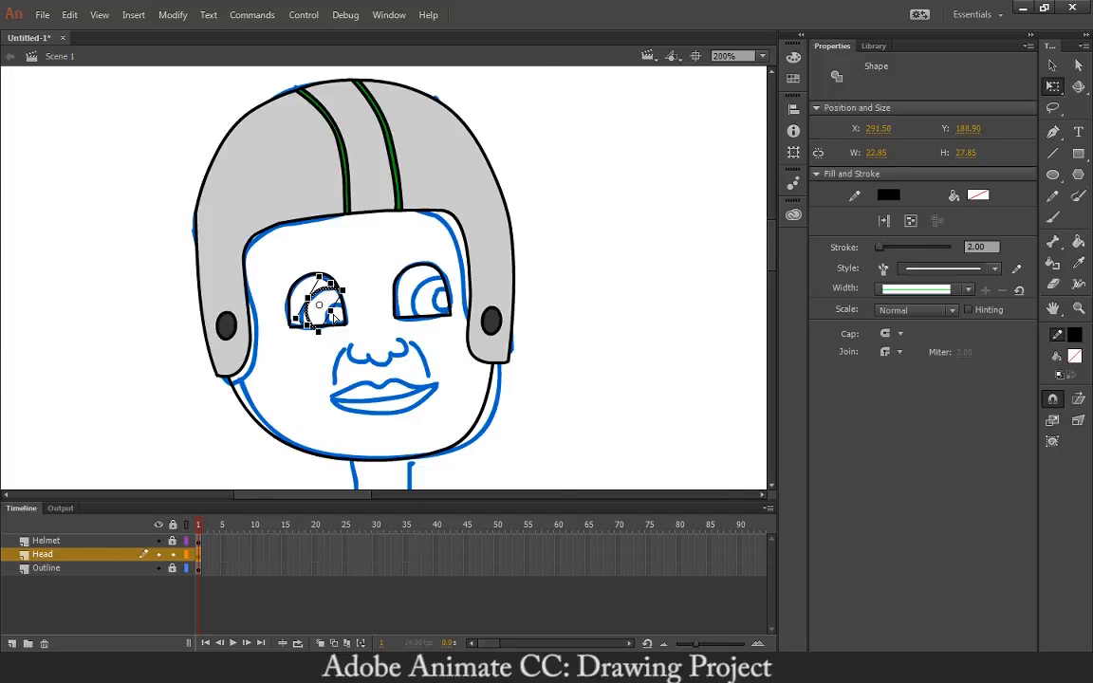
# Attach the iris arc's ends to the left eye's outline and bend it along the sketched iris curve
pyautogui.scroll(2, 334, 318)
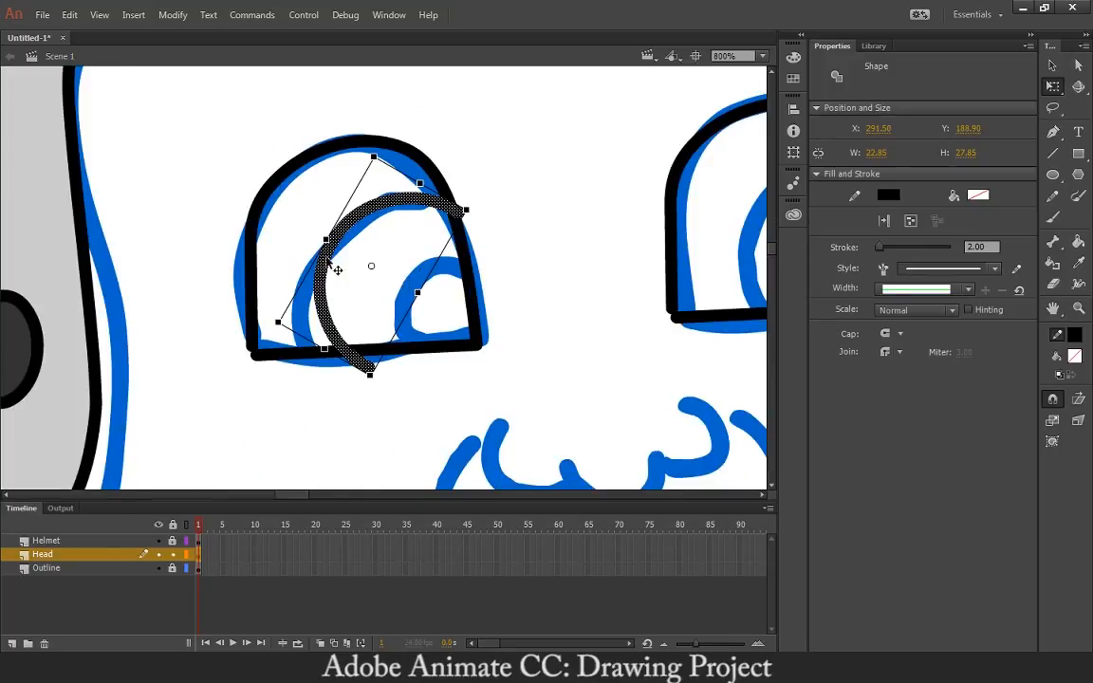
pyautogui.moveTo(328, 271); pyautogui.dragTo(284, 263)
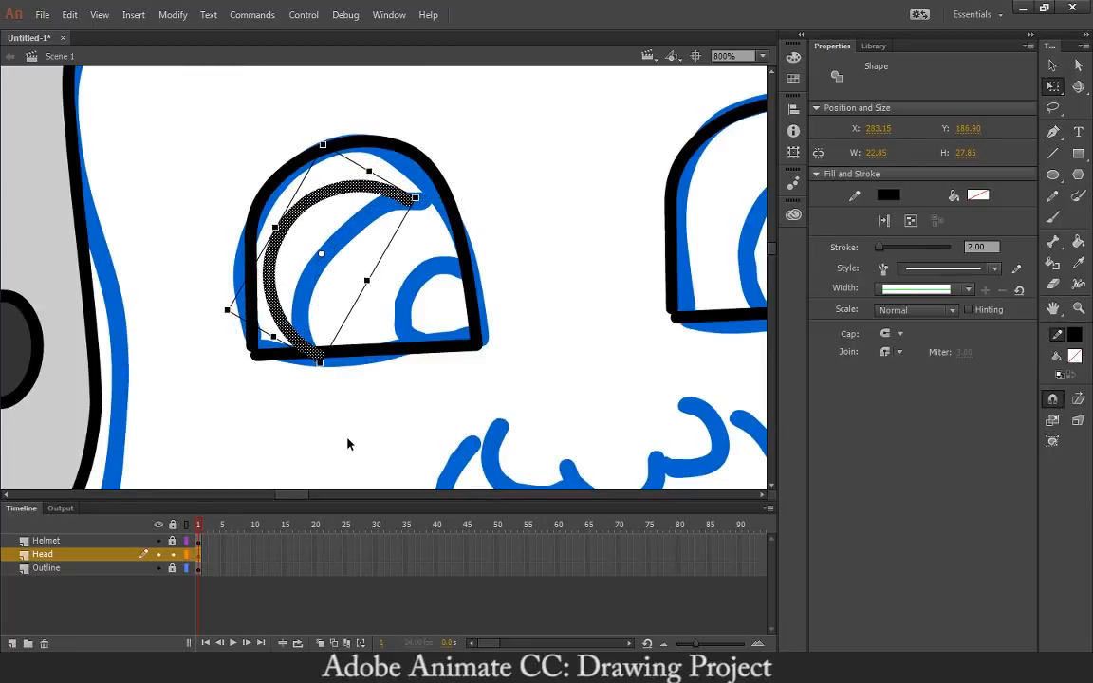
pyautogui.click(311, 392)
pyautogui.moveTo(411, 207)
pyautogui.mouseDown()
pyautogui.moveTo(450, 209)
pyautogui.moveTo(412, 195)
pyautogui.moveTo(415, 186)
pyautogui.mouseUp()
pyautogui.moveTo(337, 192); pyautogui.dragTo(413, 198)
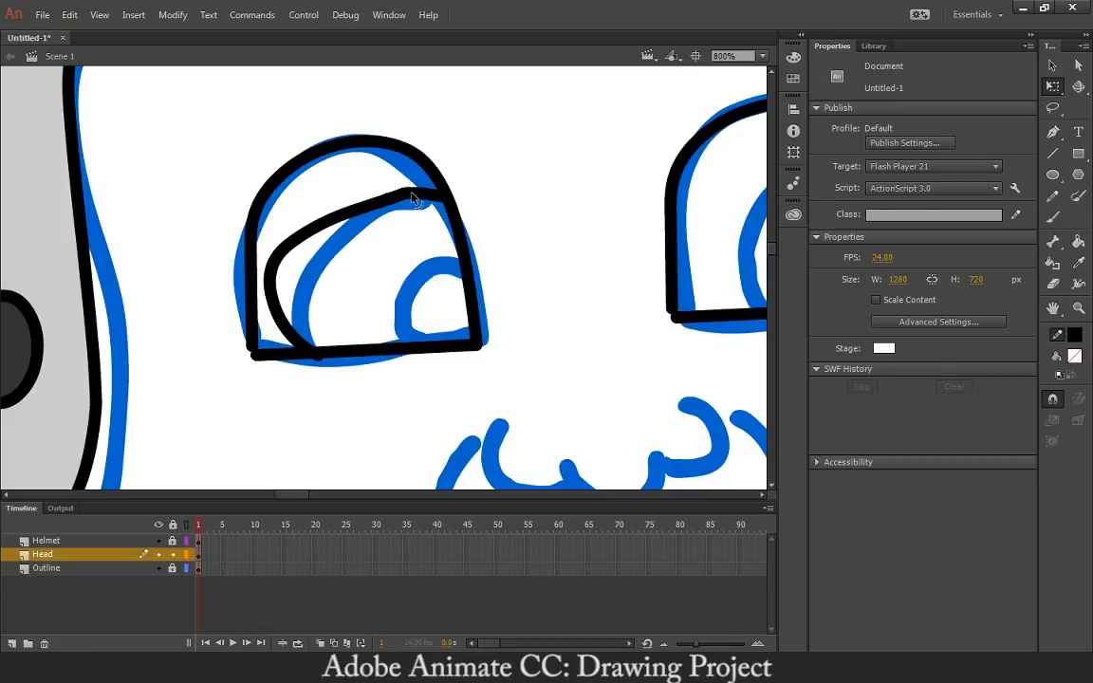
pyautogui.moveTo(285, 245); pyautogui.dragTo(310, 328)
pyautogui.moveTo(329, 225); pyautogui.dragTo(342, 237)
pyautogui.moveTo(411, 200)
pyautogui.mouseDown()
pyautogui.moveTo(400, 207)
pyautogui.moveTo(426, 202)
pyautogui.mouseUp()
# Draw a small circle for the left eye's pupil, move it onto the sketched pupil, and delete the parts outside the eye outline
pyautogui.moveTo(403, 280); pyautogui.dragTo(363, 282)
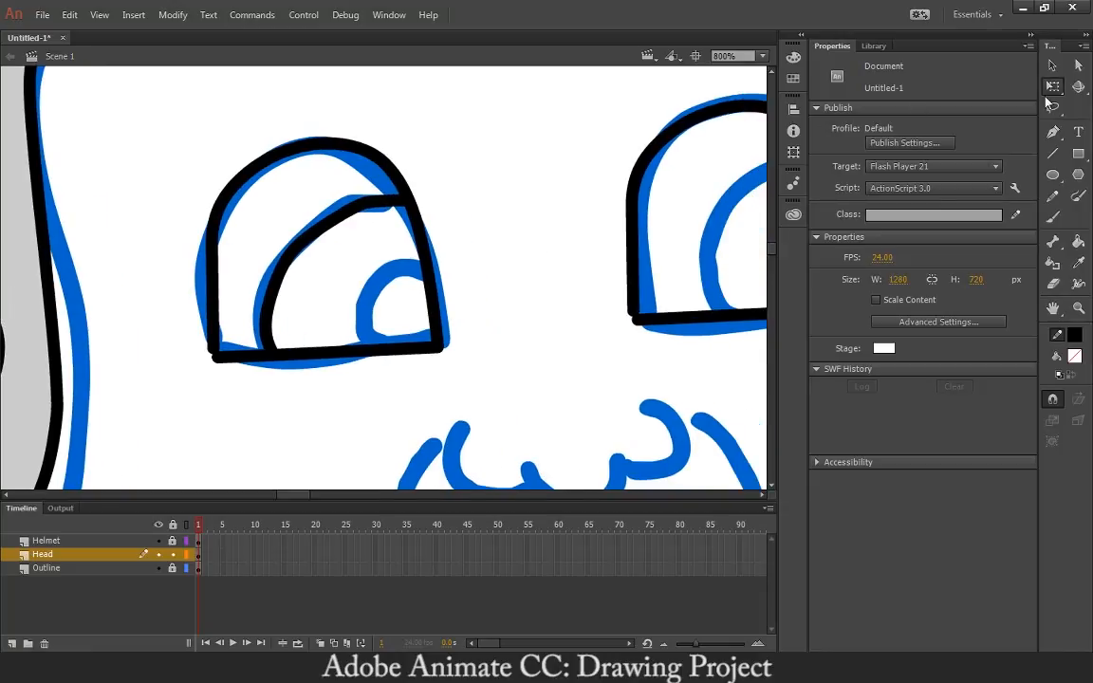
pyautogui.click(1053, 175)
pyautogui.moveTo(479, 221); pyautogui.dragTo(584, 326)
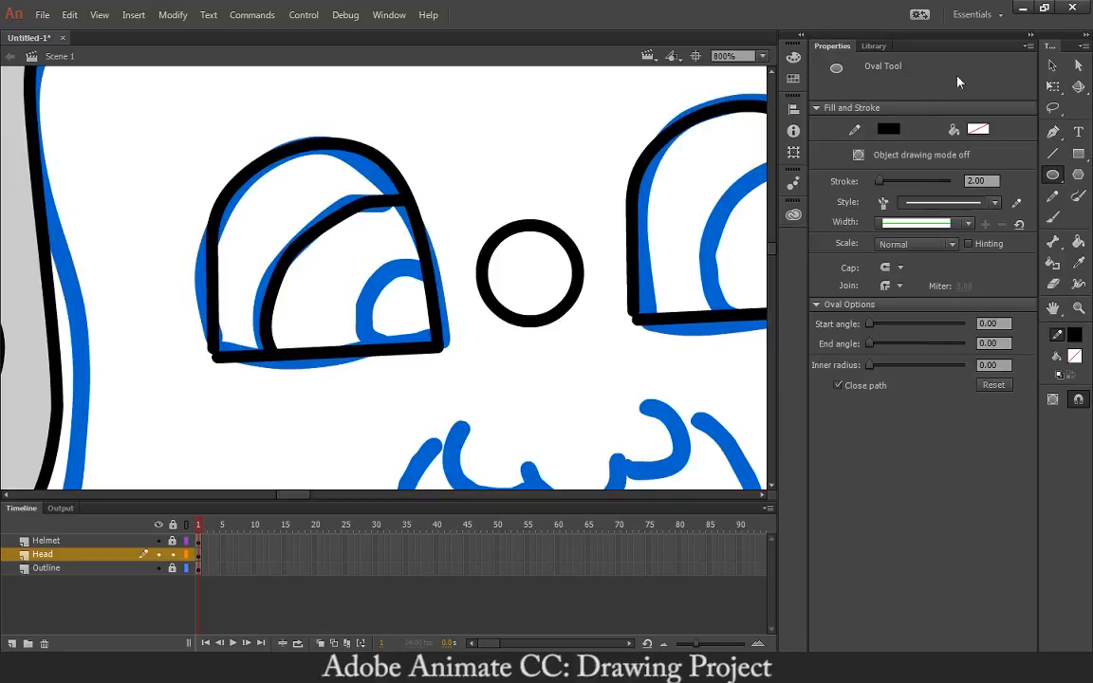
pyautogui.press('v')
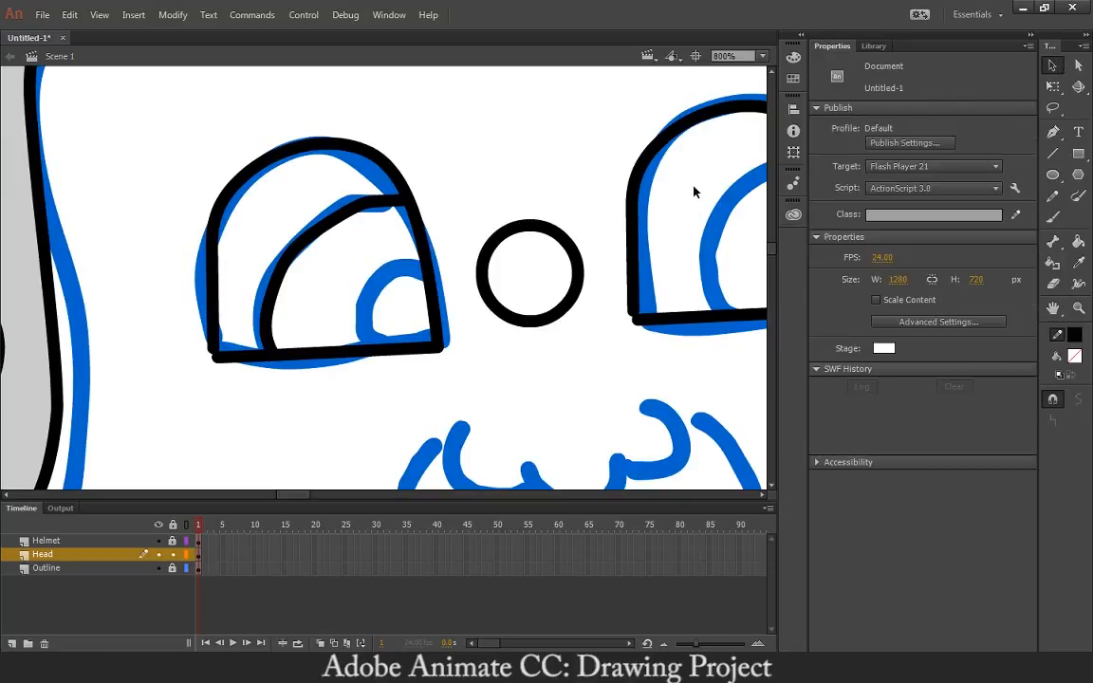
pyautogui.click(573, 245)
pyautogui.moveTo(575, 244); pyautogui.dragTo(451, 296)
pyautogui.click(412, 378)
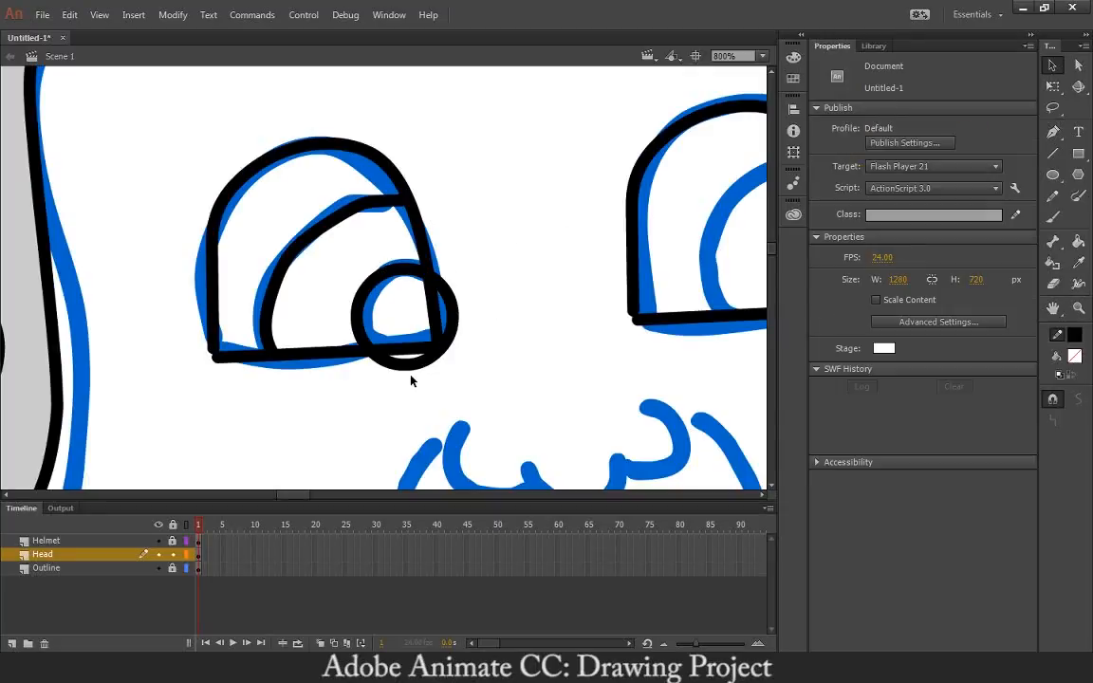
pyautogui.click(417, 371)
pyautogui.press('Delete')
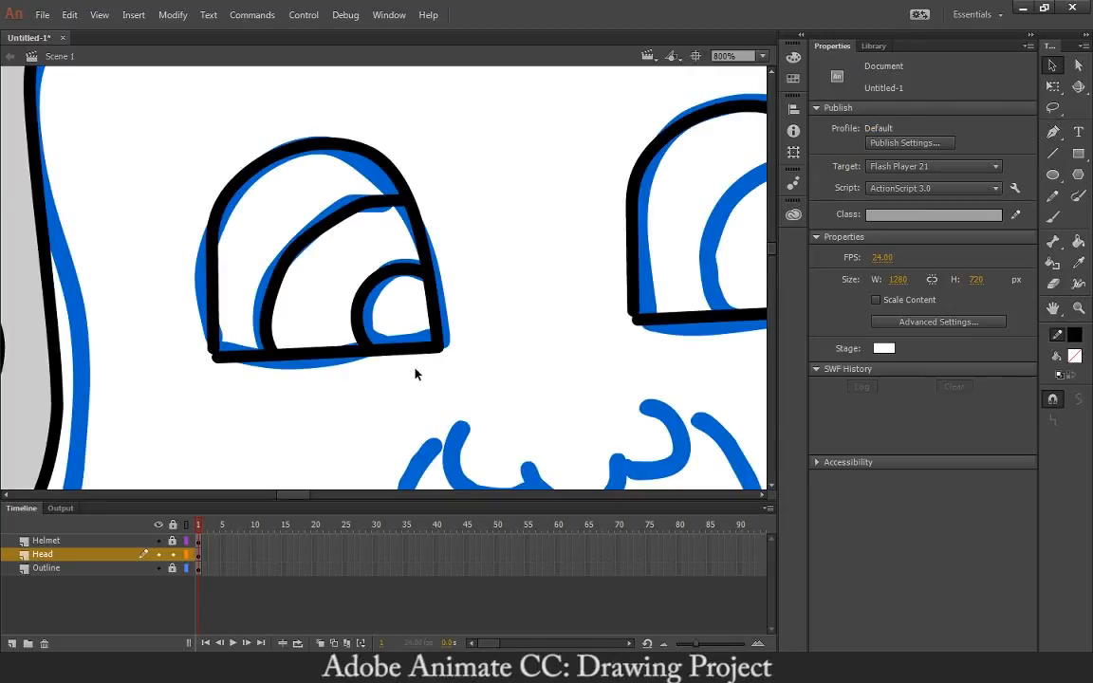
# Replace the left eye's iris arc with a circle about 42 px wide, deleting the part outside the eye outline
pyautogui.click(358, 222)
pyautogui.press('Delete')
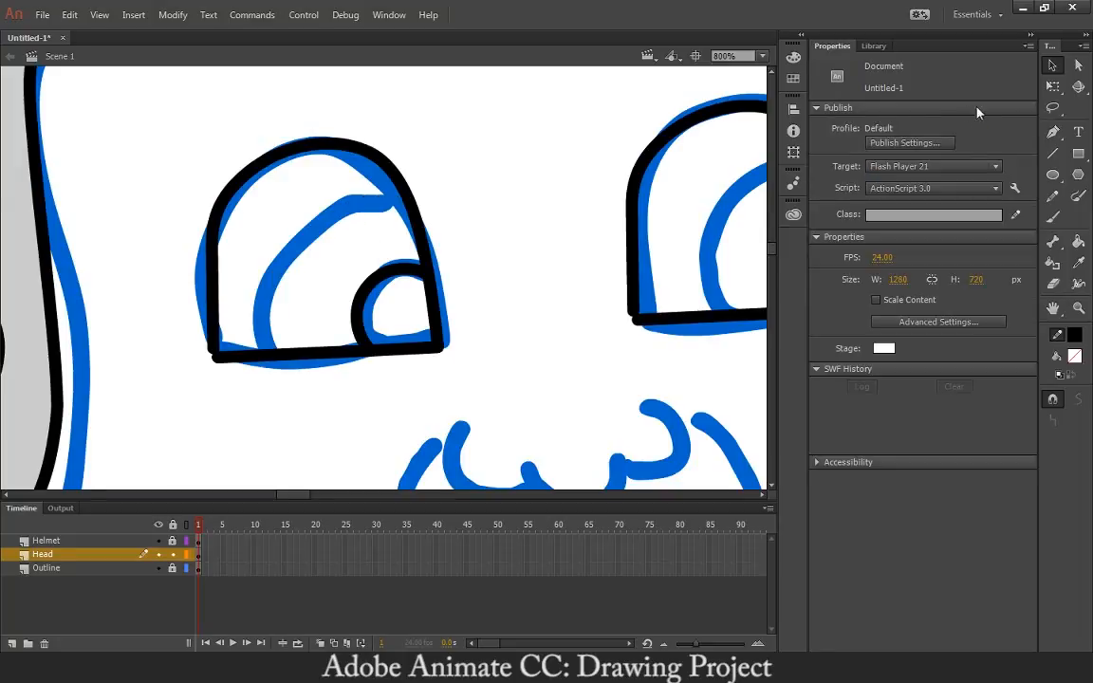
pyautogui.click(1052, 174)
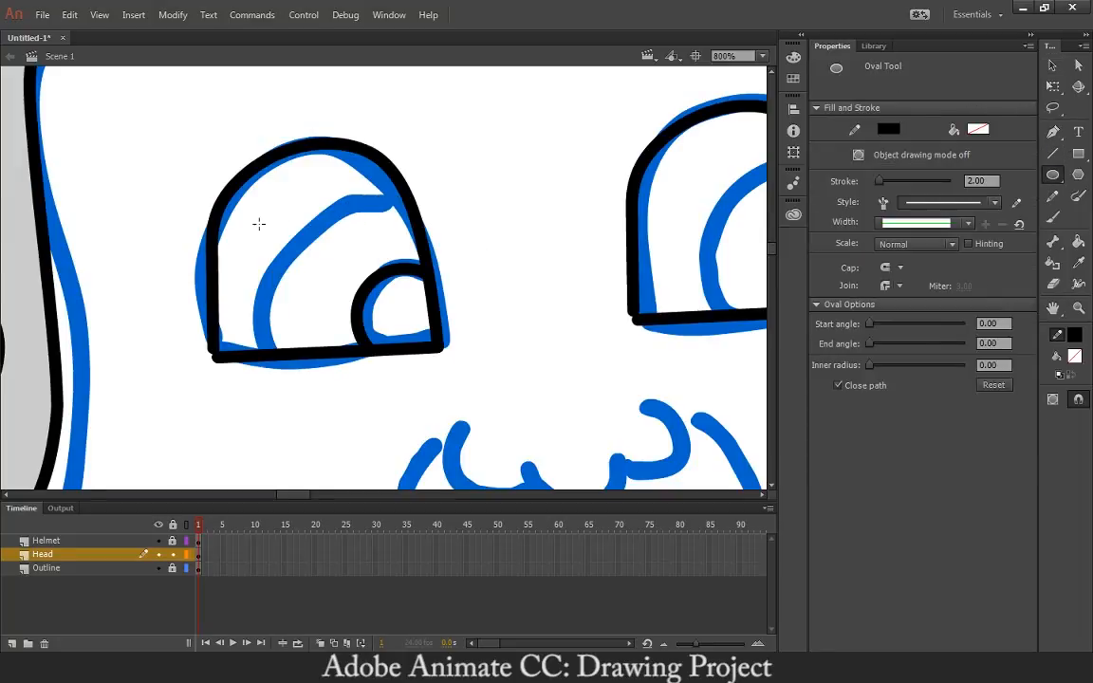
pyautogui.moveTo(259, 224); pyautogui.dragTo(326, 287)
pyautogui.hotkey('ctrl', 'z')
pyautogui.moveTo(244, 192); pyautogui.dragTo(502, 338)
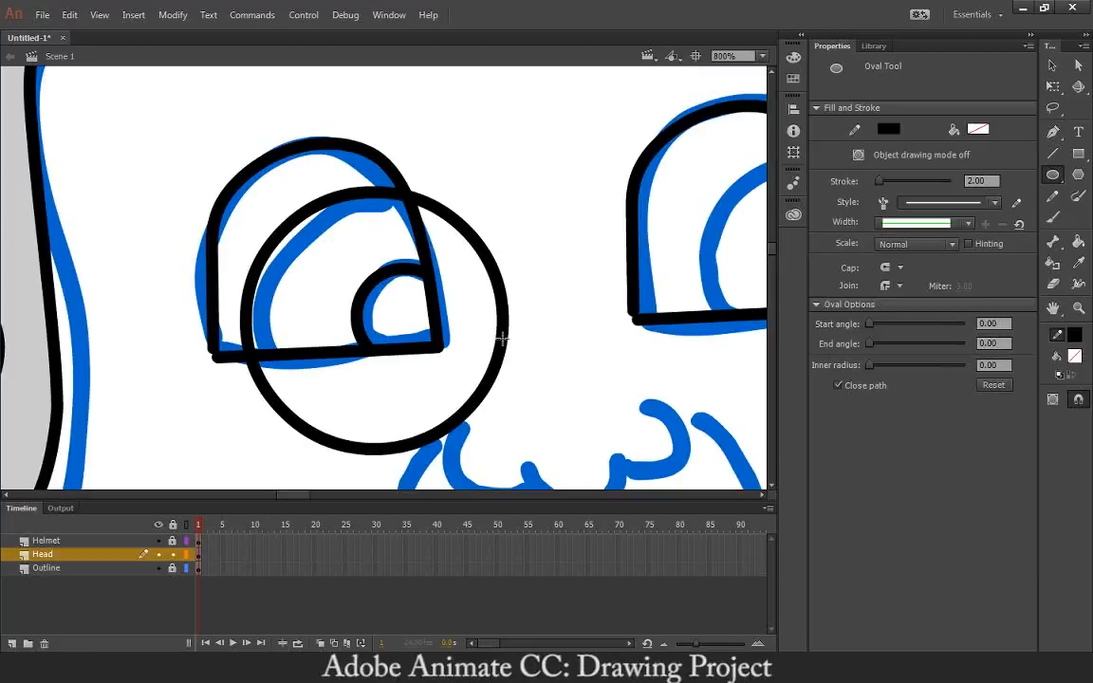
pyautogui.click(1049, 65)
pyautogui.click(470, 263)
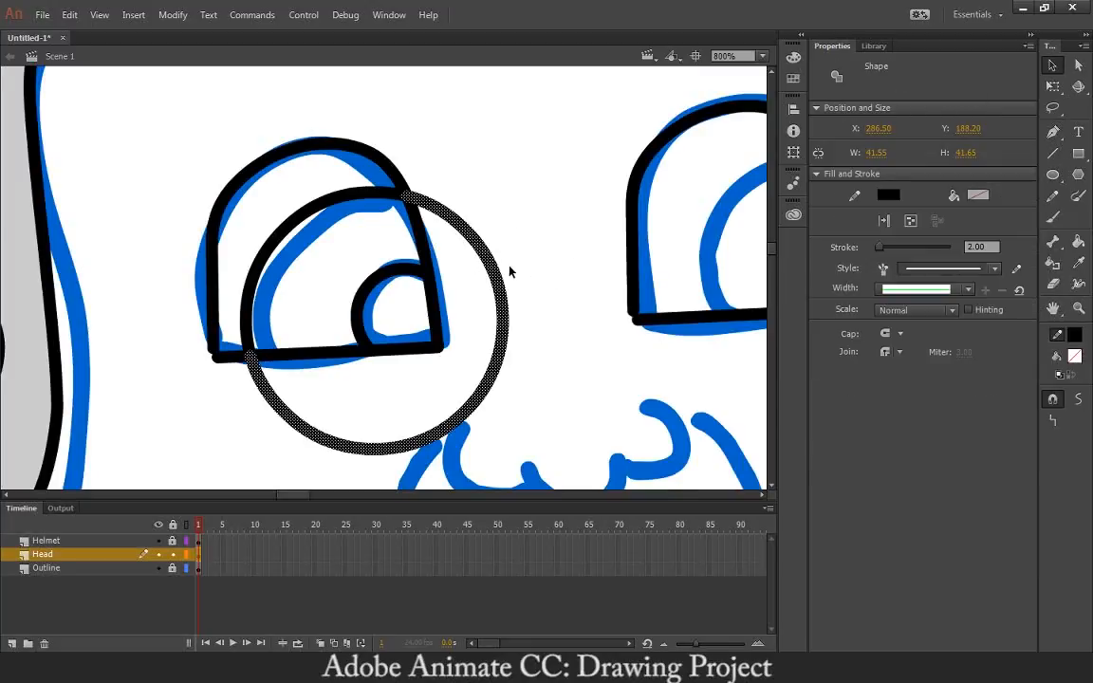
pyautogui.press('Delete')
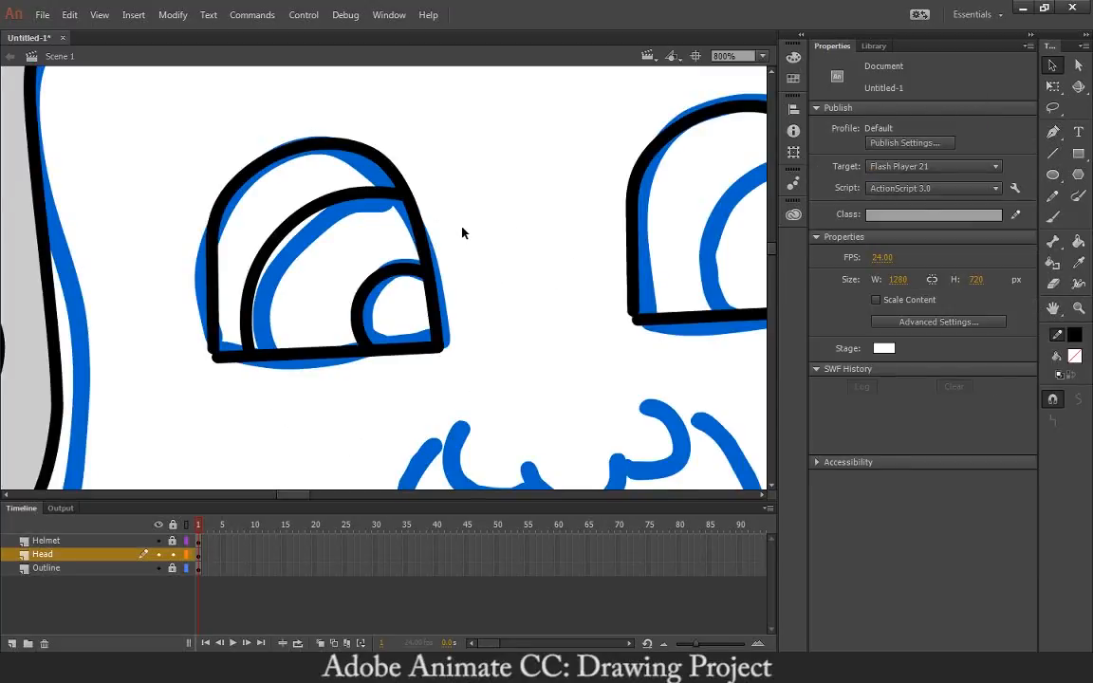
# Move the left eye's lower-left corner slightly outward, keeping its side and bottom lines joined
pyautogui.click(157, 567)
pyautogui.click(157, 567)
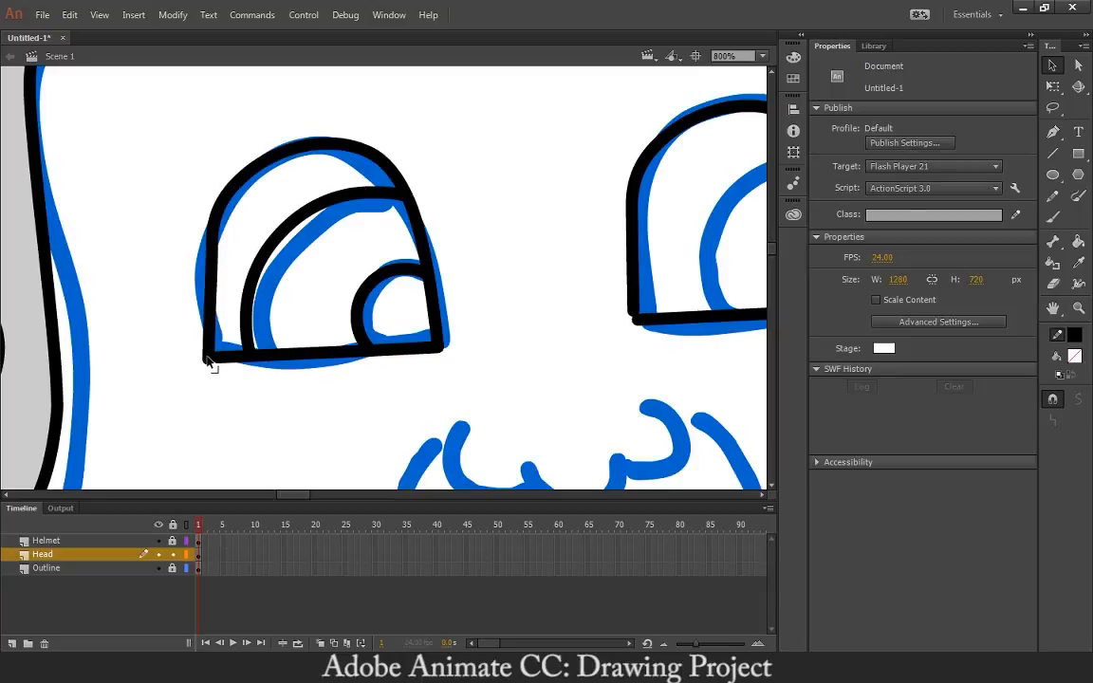
pyautogui.moveTo(335, 403); pyautogui.dragTo(330, 428)
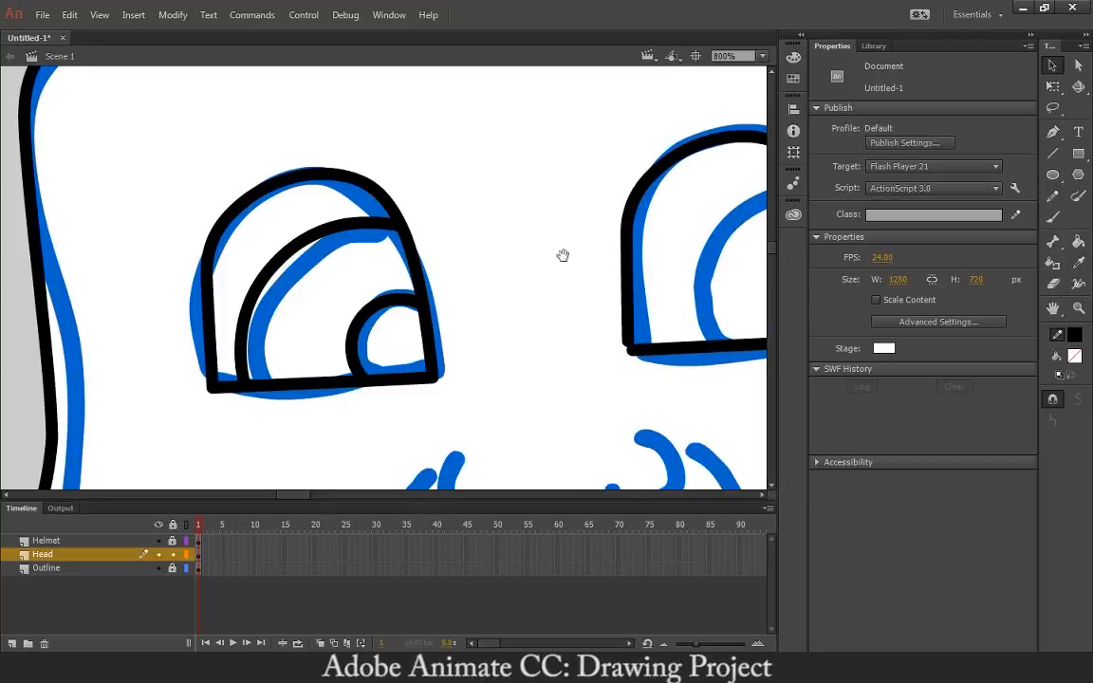
# Delete the right eye's outline and place a copy of the complete left eye, with iris and pupil, onto the right eye sketch
pyautogui.moveTo(561, 253); pyautogui.dragTo(425, 274)
pyautogui.moveTo(456, 149)
pyautogui.mouseDown()
pyautogui.moveTo(727, 373)
pyautogui.moveTo(728, 417)
pyautogui.mouseUp()
pyautogui.press('Delete')
pyautogui.moveTo(36, 168); pyautogui.dragTo(370, 438)
pyautogui.hotkey('ctrl', 'c')
pyautogui.hotkey('ctrl', 'v')
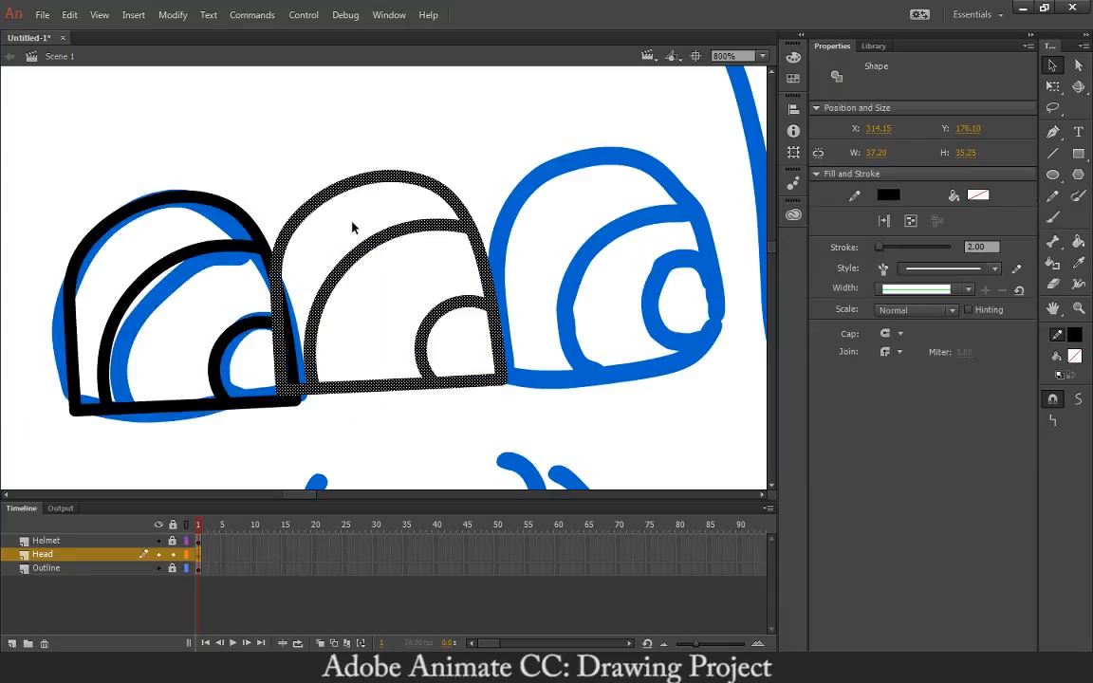
pyautogui.moveTo(364, 185); pyautogui.dragTo(589, 177)
# Trace the nose's three scalloped curves over the sketch with the Pencil tool
pyautogui.press('space')
pyautogui.moveTo(357, 321); pyautogui.dragTo(416, 83)
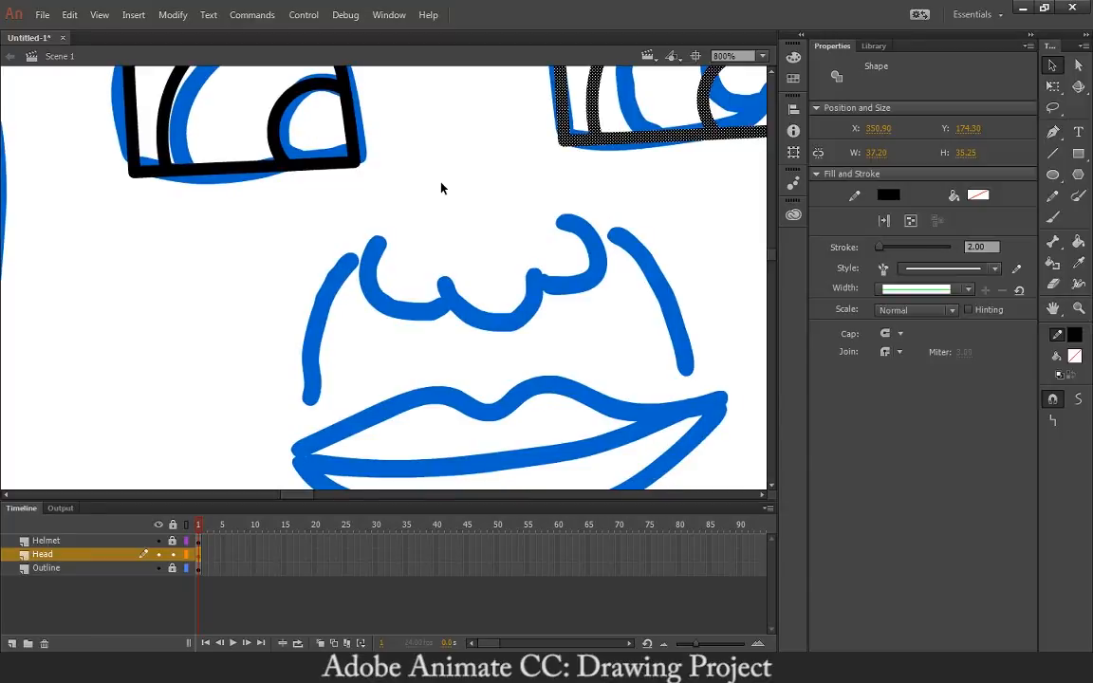
pyautogui.click(1052, 197)
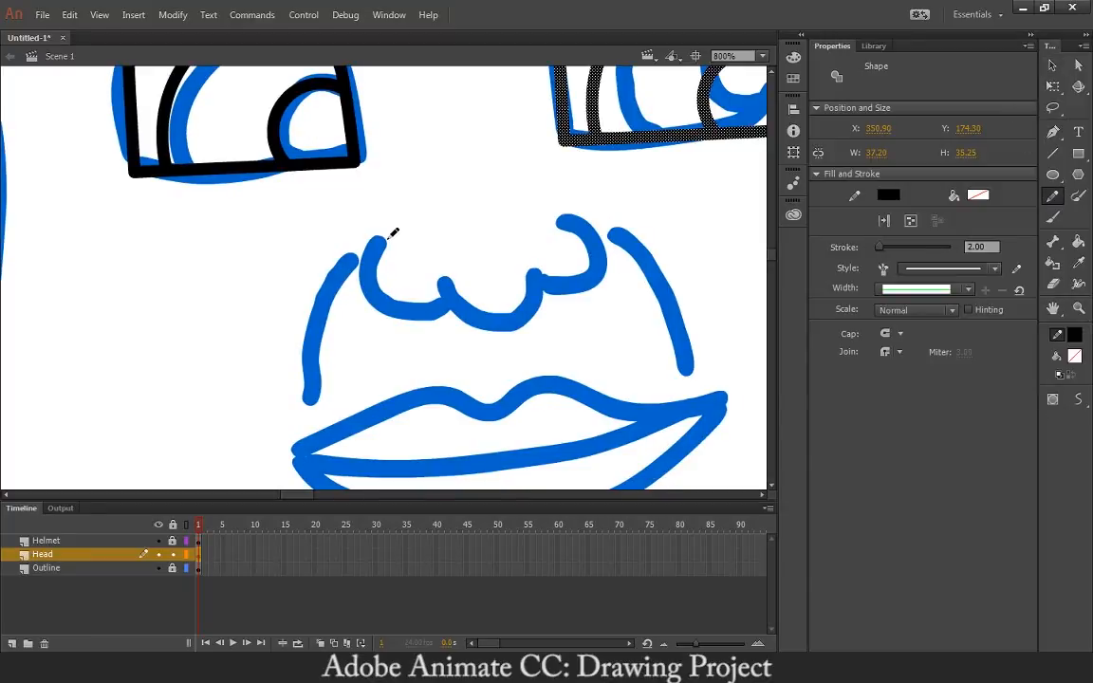
pyautogui.moveTo(384, 239)
pyautogui.mouseDown()
pyautogui.moveTo(354, 270)
pyautogui.moveTo(372, 309)
pyautogui.moveTo(413, 319)
pyautogui.moveTo(453, 304)
pyautogui.moveTo(445, 277)
pyautogui.moveTo(473, 315)
pyautogui.moveTo(502, 321)
pyautogui.moveTo(532, 316)
pyautogui.moveTo(552, 272)
pyautogui.moveTo(589, 299)
pyautogui.moveTo(607, 290)
pyautogui.moveTo(615, 243)
pyautogui.moveTo(572, 214)
pyautogui.mouseUp()
pyautogui.moveTo(483, 241); pyautogui.dragTo(431, 173)
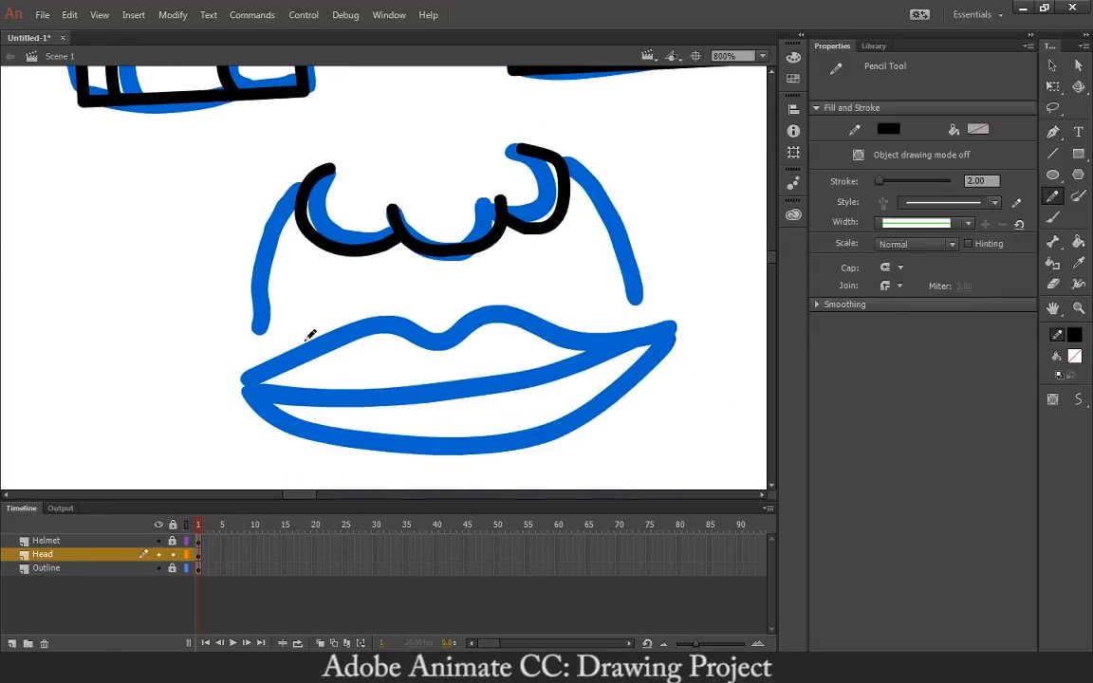
# Draw two short bridge marks above the nose and an outward-curving smile line on each side of it
pyautogui.hotkey('ctrl', '-')
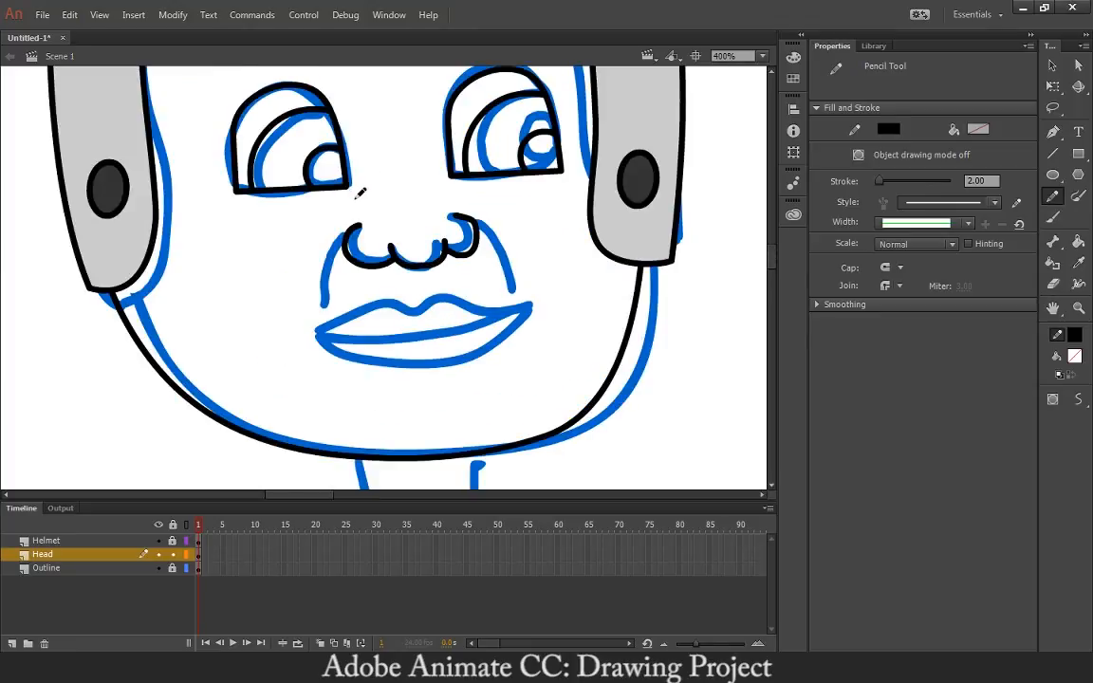
pyautogui.moveTo(353, 197); pyautogui.dragTo(365, 214)
pyautogui.moveTo(361, 193); pyautogui.dragTo(359, 209)
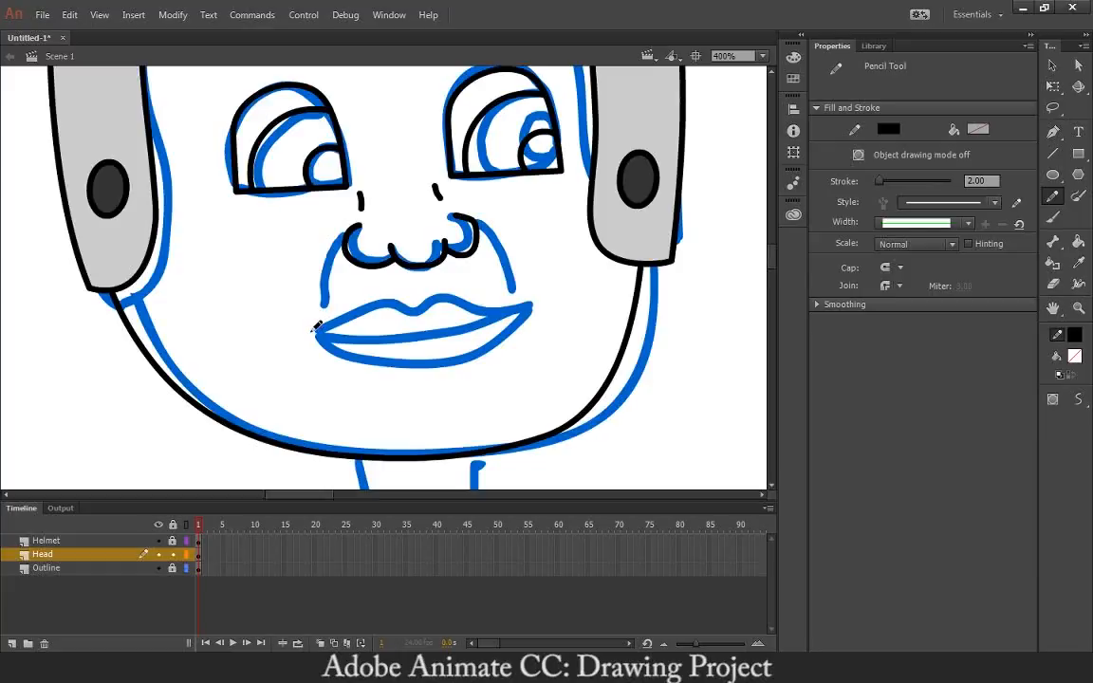
pyautogui.moveTo(336, 241)
pyautogui.mouseDown()
pyautogui.moveTo(311, 302)
pyautogui.moveTo(295, 309)
pyautogui.mouseUp()
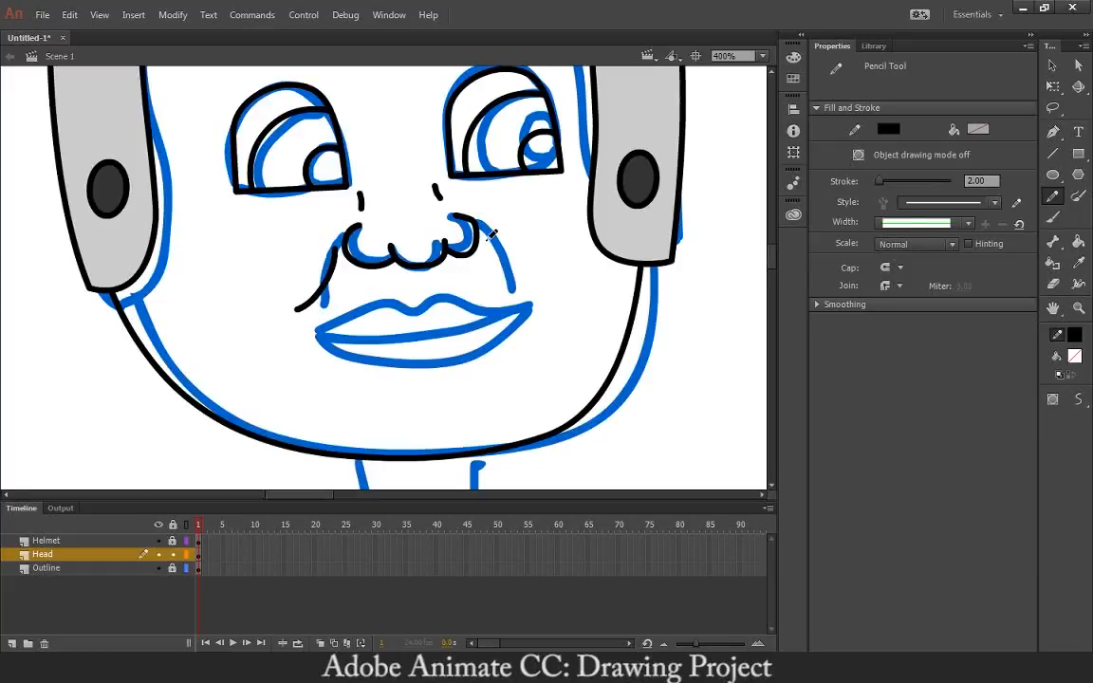
pyautogui.moveTo(486, 234); pyautogui.dragTo(551, 277)
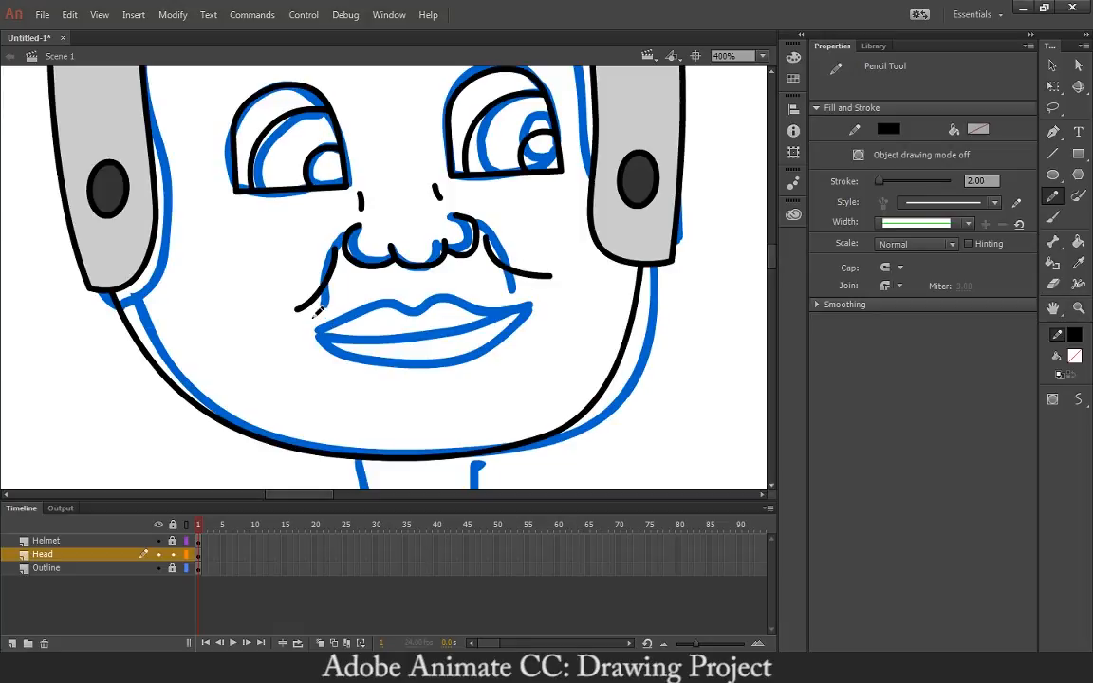
# Draw one gently curved upper mouth line across the sketched lips with the Pencil tool
pyautogui.moveTo(311, 320)
pyautogui.mouseDown()
pyautogui.moveTo(459, 316)
pyautogui.moveTo(527, 304)
pyautogui.mouseUp()
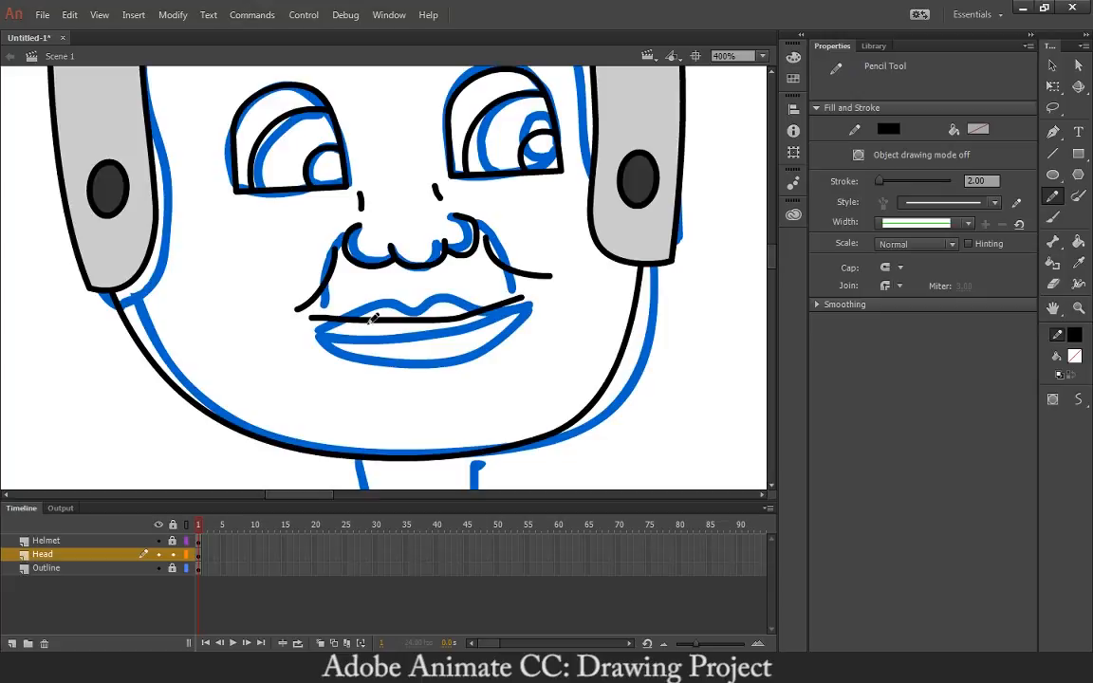
pyautogui.hotkey('ctrl', 'z')
pyautogui.moveTo(314, 324)
pyautogui.mouseDown()
pyautogui.moveTo(395, 324)
pyautogui.moveTo(528, 296)
pyautogui.mouseUp()
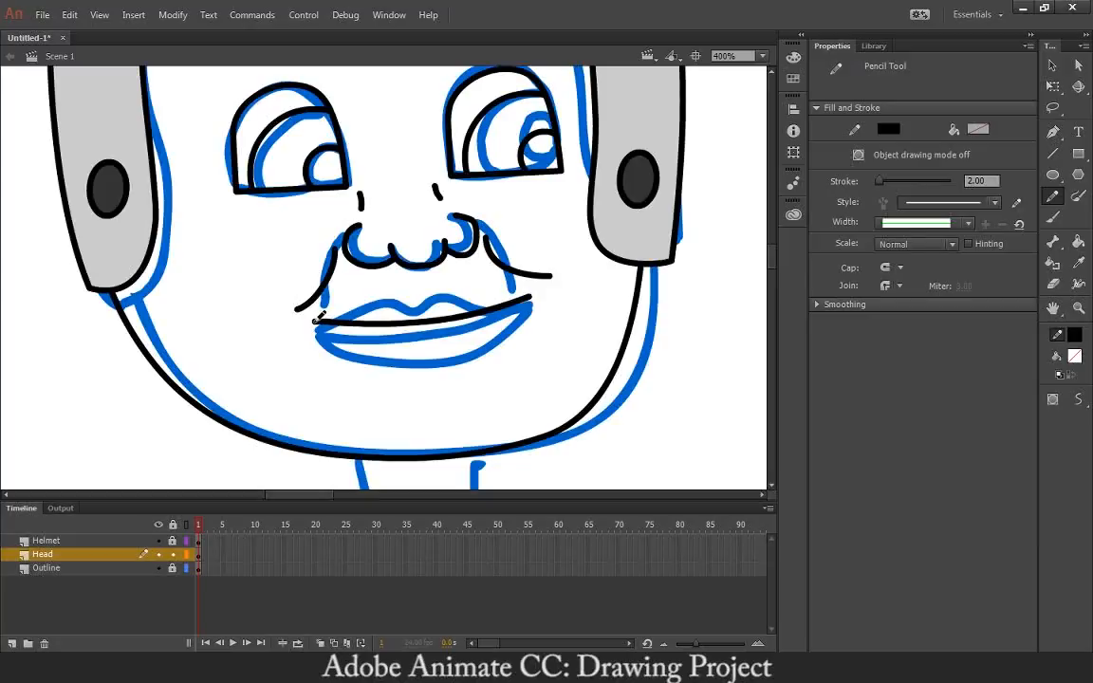
pyautogui.moveTo(316, 320)
pyautogui.mouseDown()
pyautogui.moveTo(402, 368)
pyautogui.moveTo(453, 372)
pyautogui.moveTo(529, 297)
pyautogui.mouseUp()
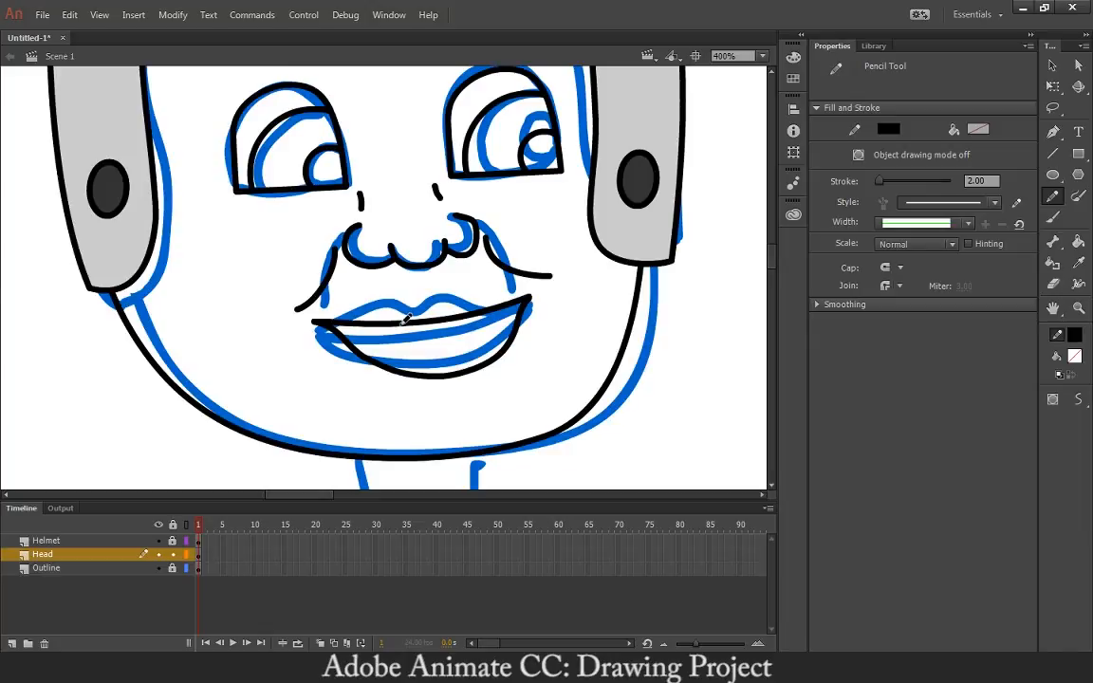
pyautogui.hotkey('ctrl', 'z')
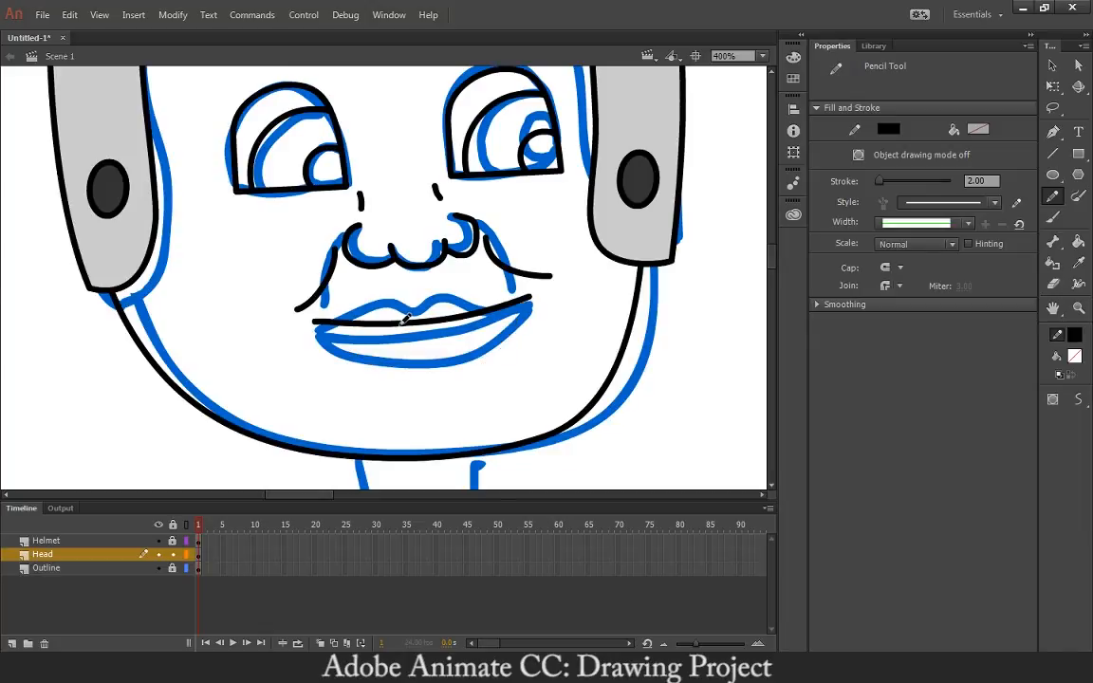
# Draw two uneven teeth hanging from the mouth line and add lower-lip curves connecting them to the mouth corners
pyautogui.moveTo(399, 323)
pyautogui.mouseDown()
pyautogui.moveTo(404, 356)
pyautogui.moveTo(433, 346)
pyautogui.moveTo(433, 334)
pyautogui.moveTo(442, 363)
pyautogui.mouseUp()
pyautogui.hotkey('ctrl', 'z')
pyautogui.moveTo(475, 325); pyautogui.dragTo(442, 363)
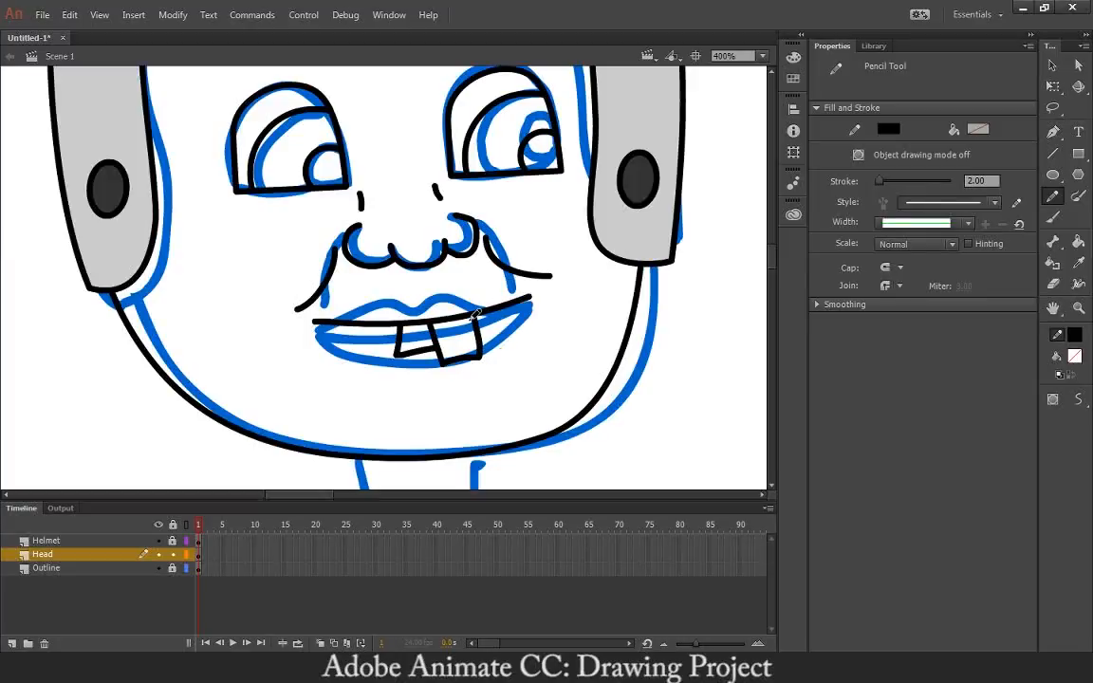
pyautogui.hotkey('ctrl', 'z')
pyautogui.hotkey('ctrl', 'z')
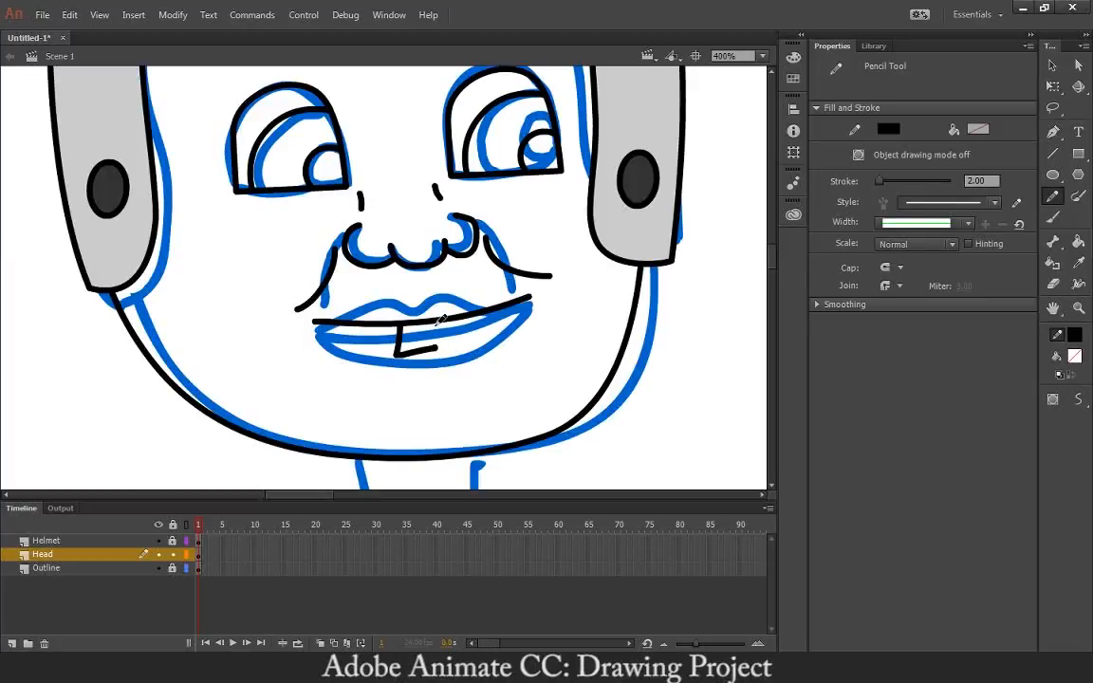
pyautogui.moveTo(436, 323)
pyautogui.mouseDown()
pyautogui.moveTo(436, 362)
pyautogui.moveTo(451, 364)
pyautogui.moveTo(467, 359)
pyautogui.moveTo(474, 316)
pyautogui.mouseUp()
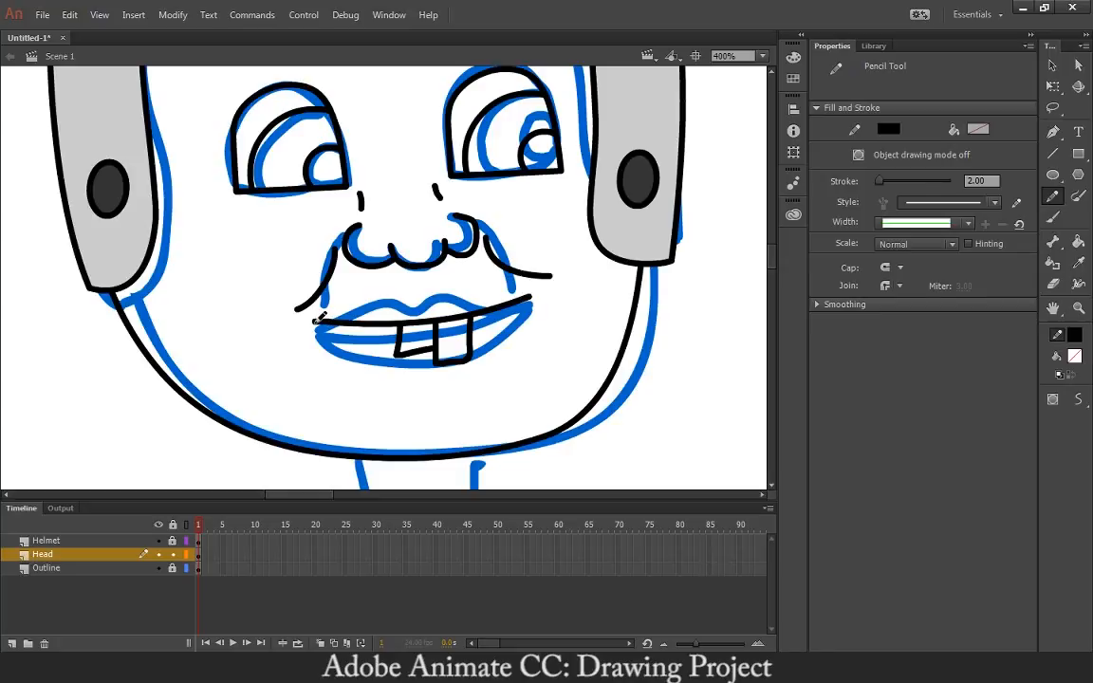
pyautogui.moveTo(314, 322); pyautogui.dragTo(396, 345)
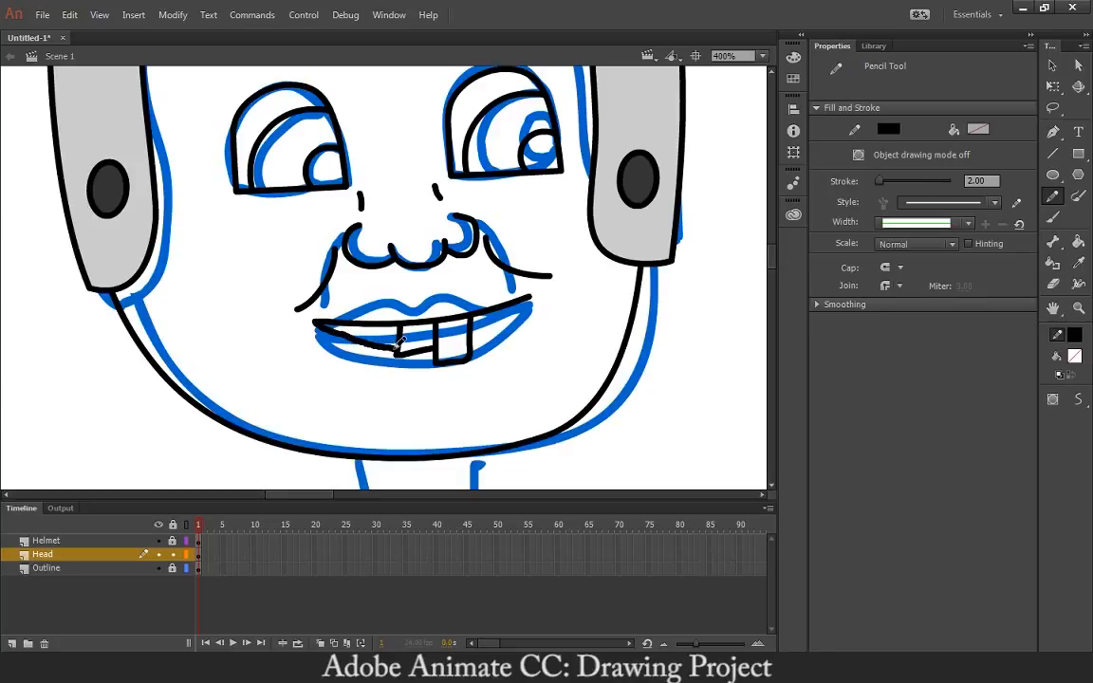
pyautogui.moveTo(474, 337); pyautogui.dragTo(527, 297)
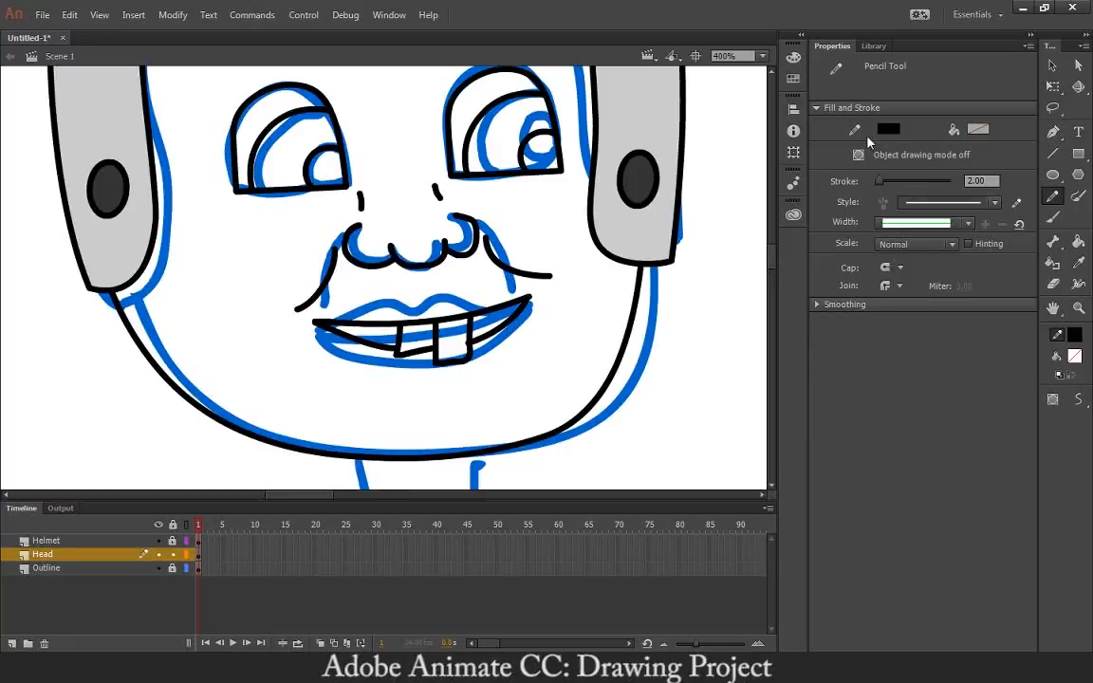
# Smooth the larger tooth's bottom edge into a curve and sharpen the smaller tooth's lower-left corner
pyautogui.press('v')
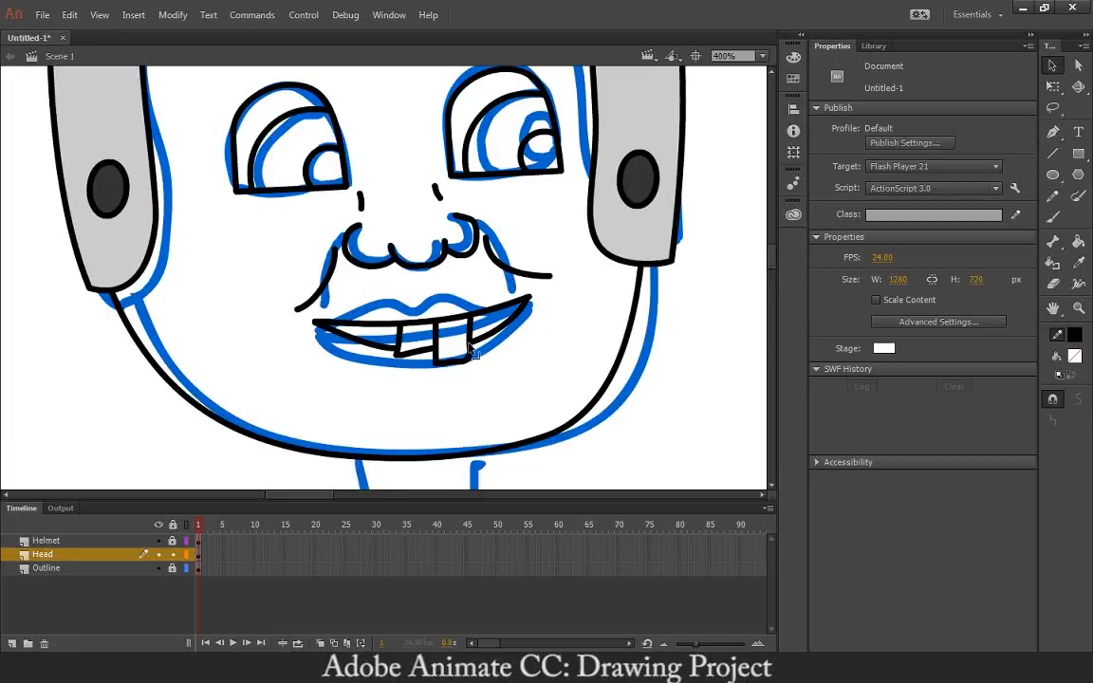
pyautogui.click(429, 321)
pyautogui.click(450, 319)
pyautogui.hotkey('ctrl', '=')
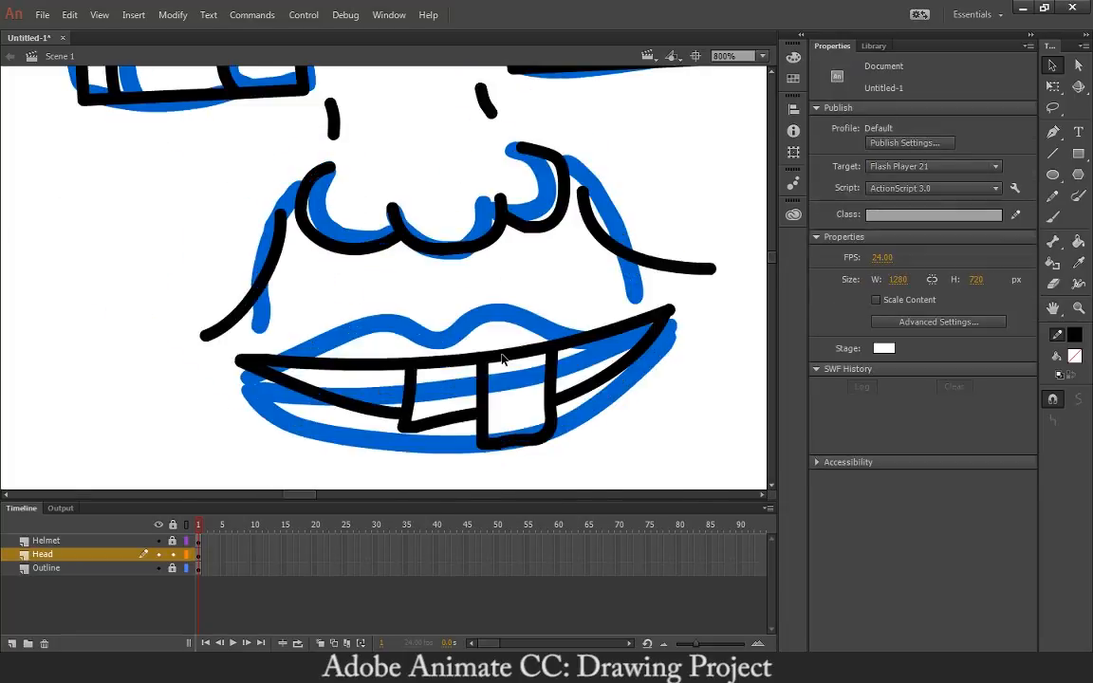
pyautogui.hotkey('ctrl', '=')
pyautogui.scroll(-3, 498, 356)
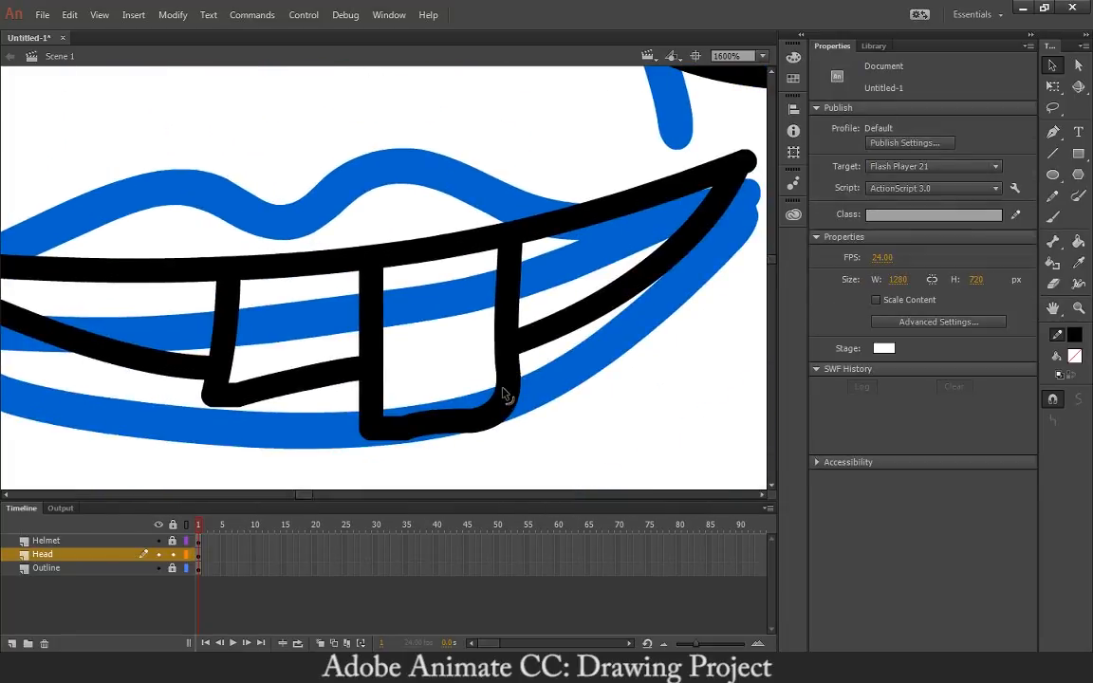
pyautogui.moveTo(442, 434)
pyautogui.mouseDown()
pyautogui.moveTo(410, 408)
pyautogui.moveTo(391, 439)
pyautogui.moveTo(370, 434)
pyautogui.mouseUp()
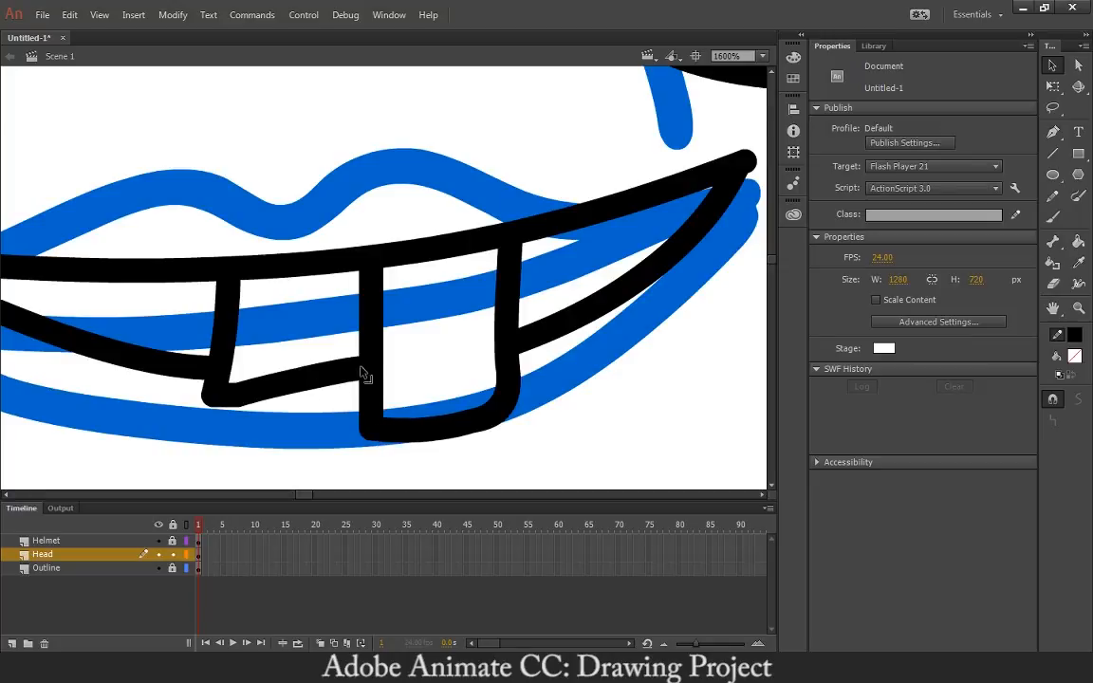
pyautogui.moveTo(244, 415); pyautogui.dragTo(216, 404)
pyautogui.scroll(2, 288, 419)
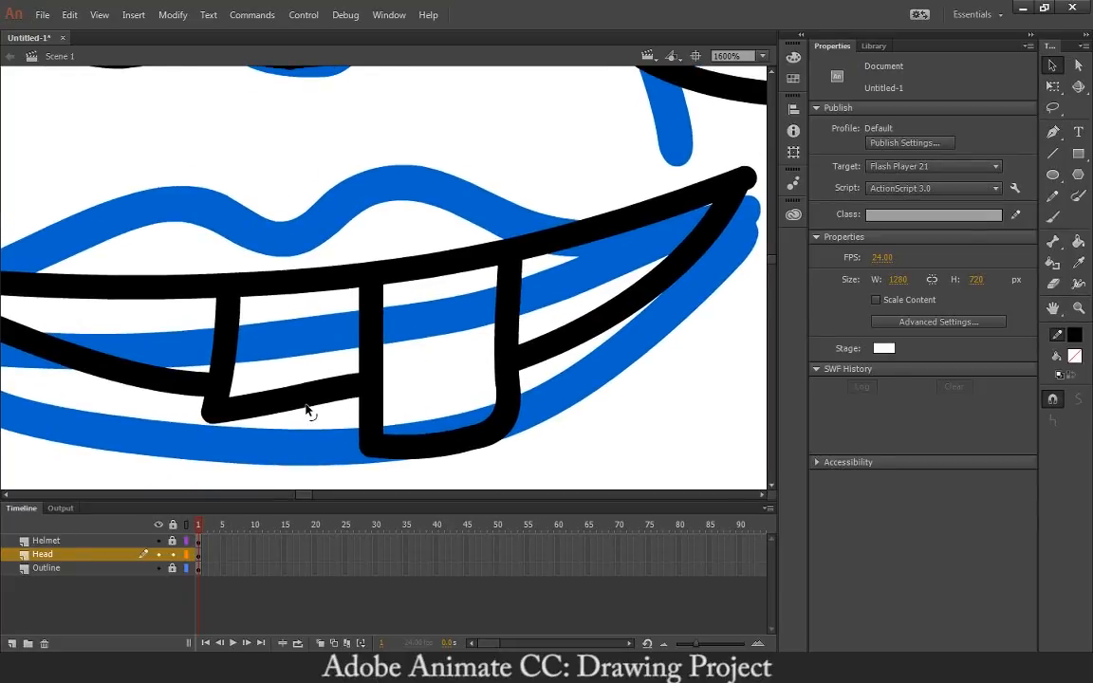
# Hide the Outline layer and check the face with the Helmet layer hidden and shown again
pyautogui.hotkey('ctrl', '-')
pyautogui.hotkey('ctrl', '-')
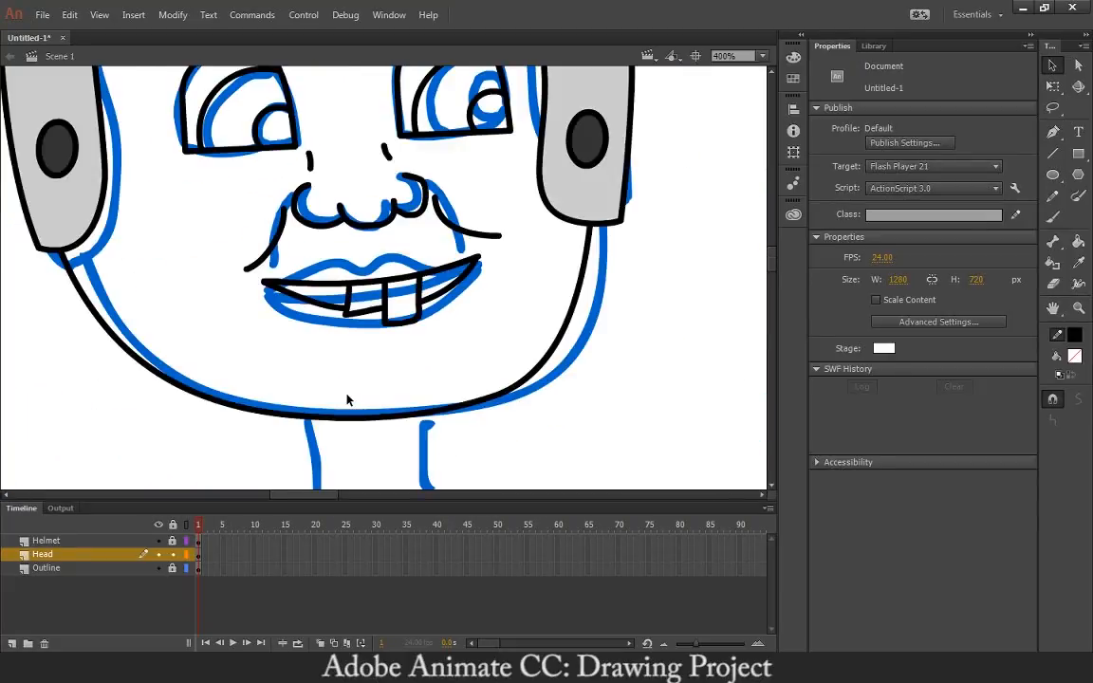
pyautogui.hotkey('ctrl', '-')
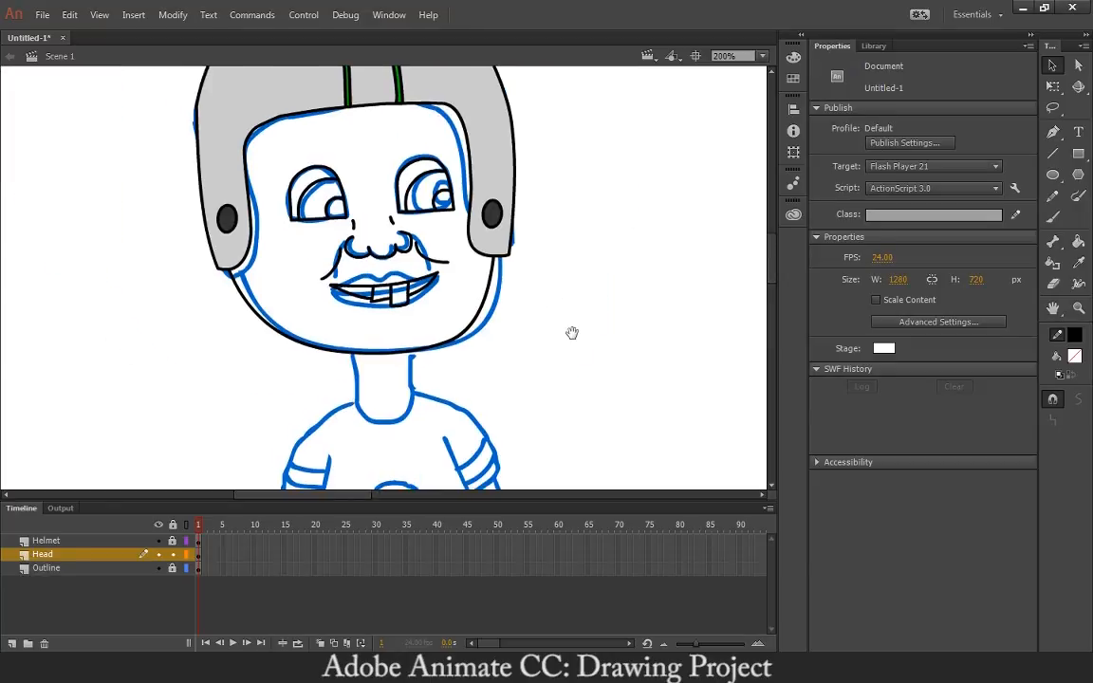
pyautogui.hotkey('ctrl', '-')
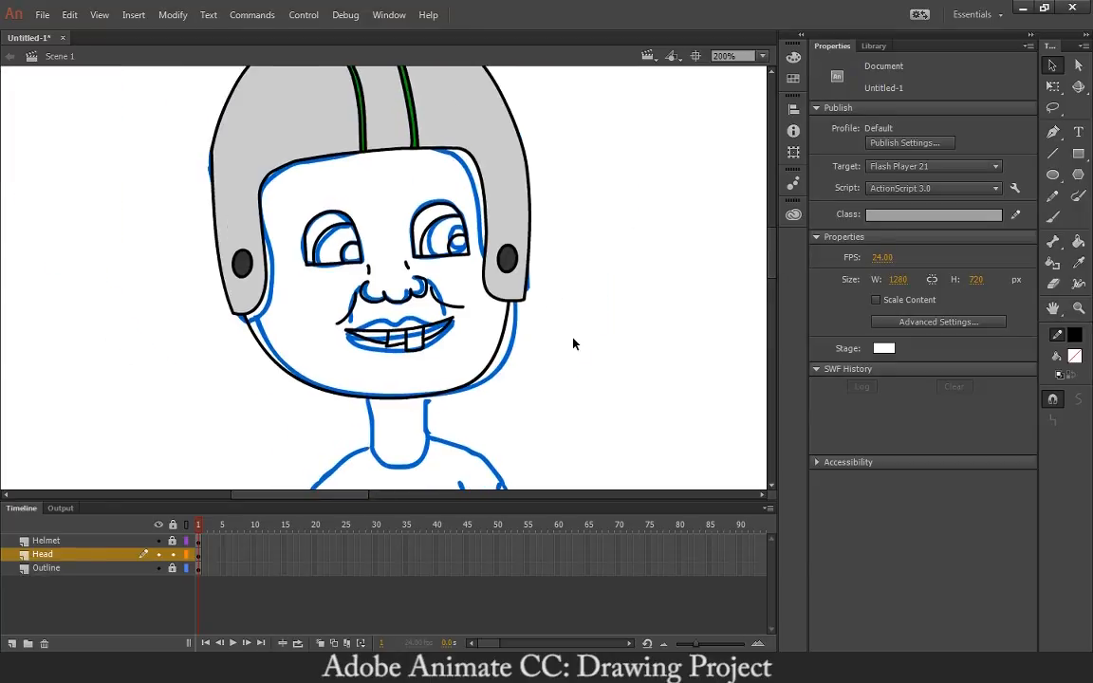
pyautogui.click(159, 541)
pyautogui.click(158, 567)
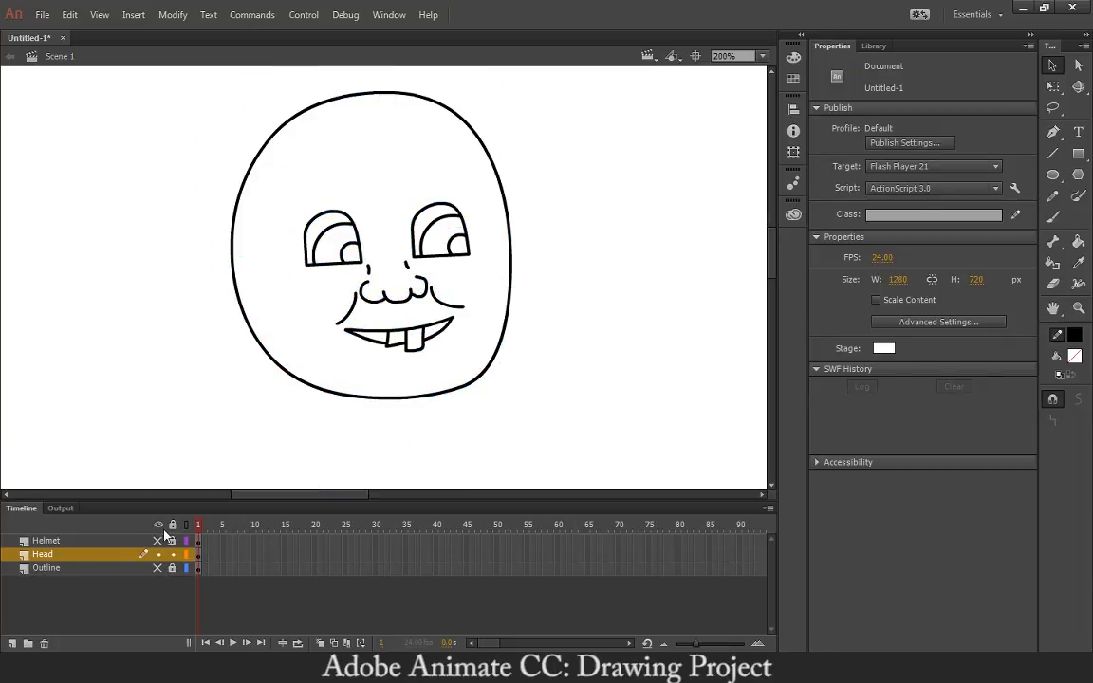
pyautogui.click(159, 545)
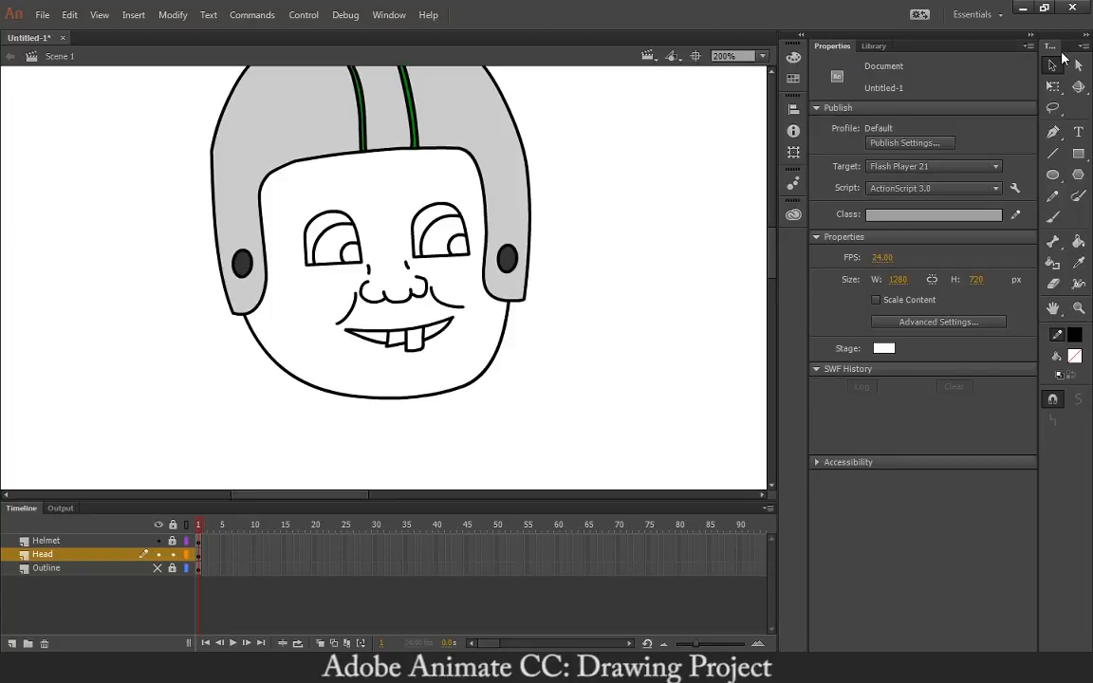
# Shift the eyes, nose and mouth together slightly left within the face and compare them with the Outline layer
pyautogui.moveTo(290, 192)
pyautogui.mouseDown()
pyautogui.moveTo(439, 362)
pyautogui.moveTo(479, 373)
pyautogui.mouseUp()
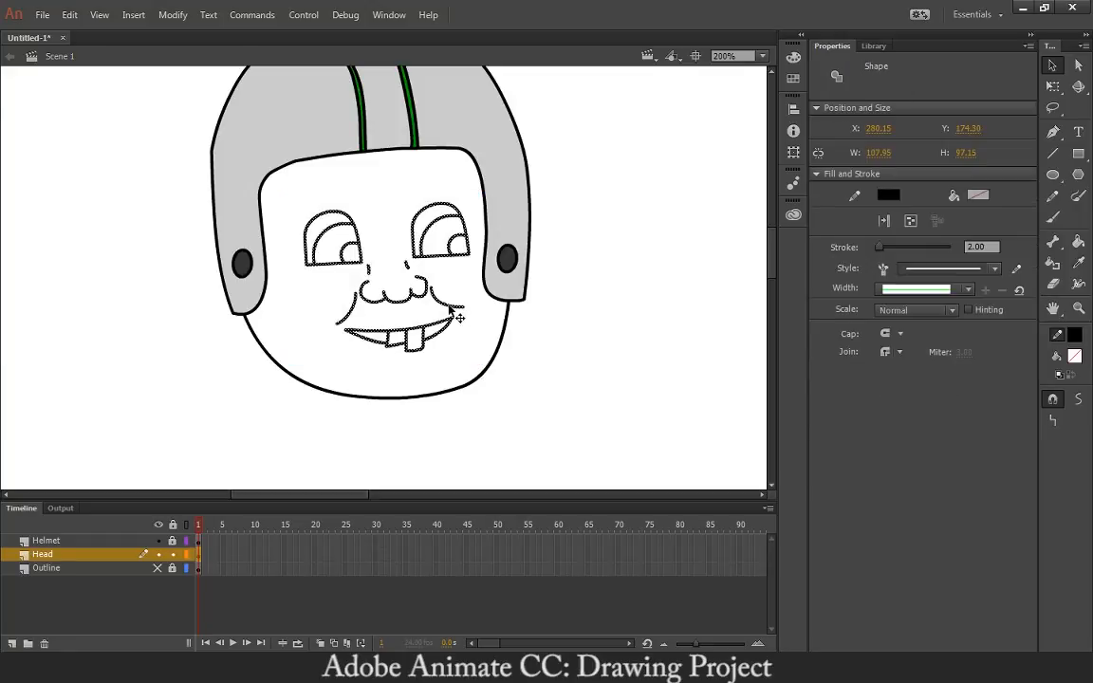
pyautogui.moveTo(452, 310)
pyautogui.mouseDown()
pyautogui.moveTo(440, 309)
pyautogui.moveTo(452, 312)
pyautogui.mouseUp()
pyautogui.click(469, 312)
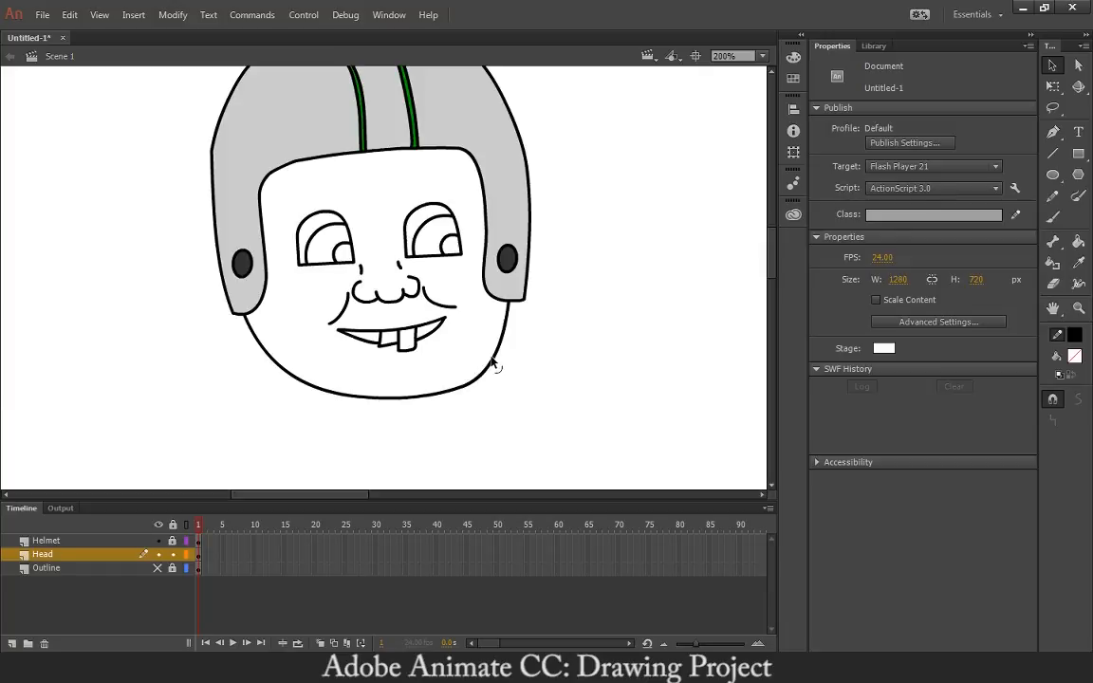
pyautogui.click(157, 568)
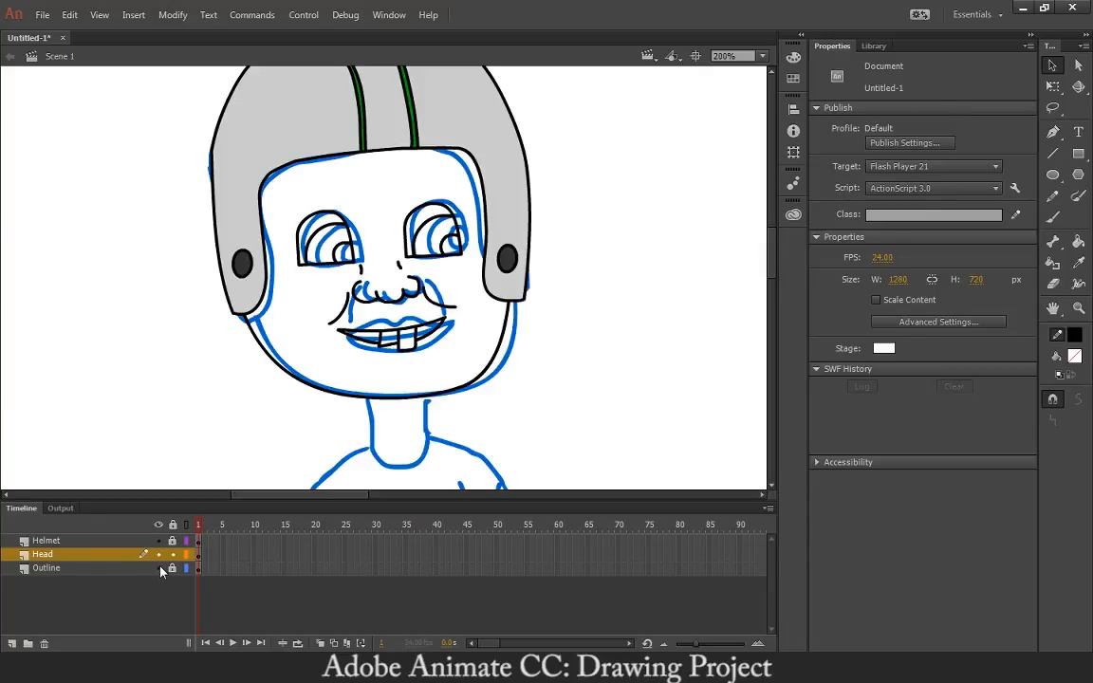
pyautogui.click(156, 567)
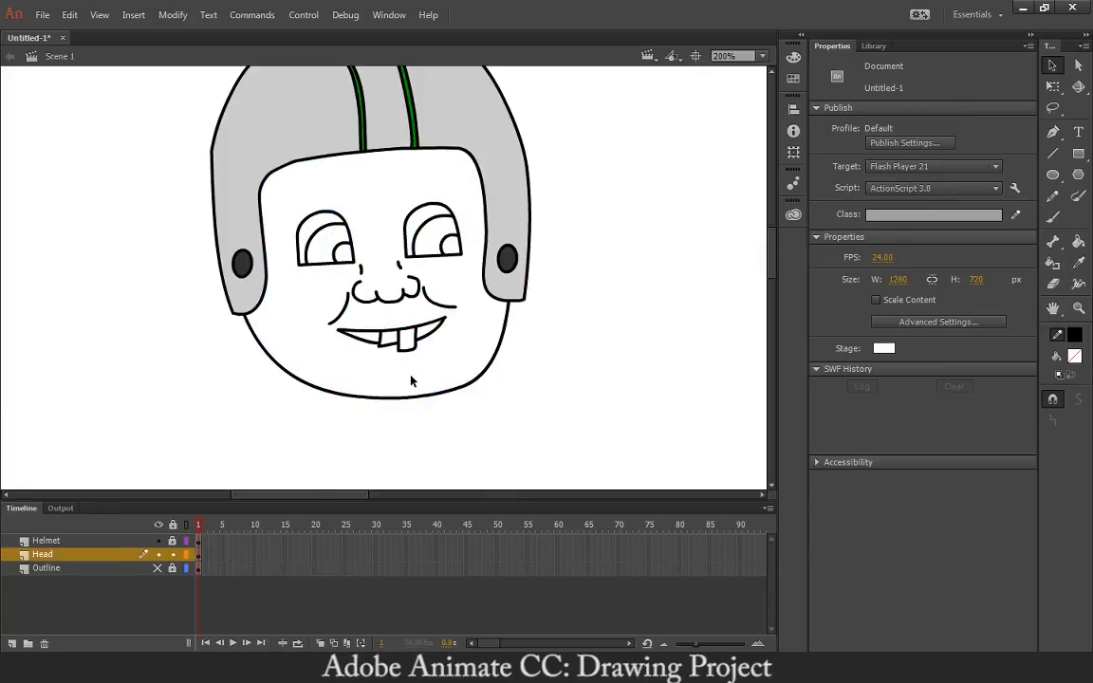
# Move the mouth line, lower-lip curves and teeth slightly down, and delete the leftover stubs at the old mouth corners
pyautogui.click(406, 339)
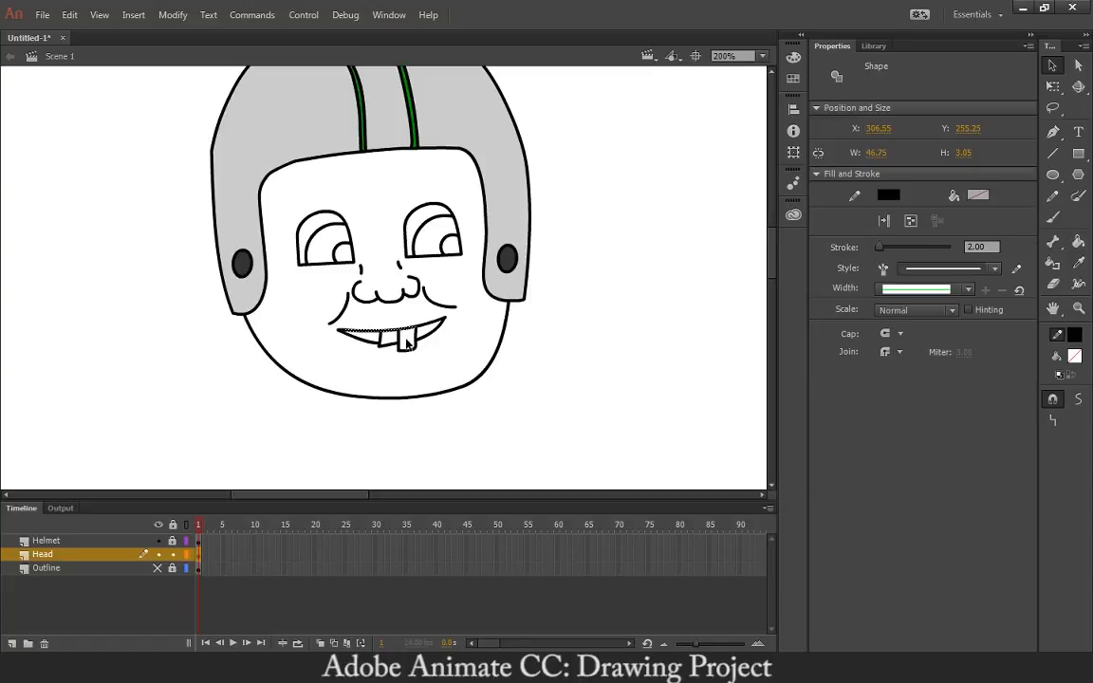
pyautogui.keyDown('shift'); pyautogui.click(432, 330); pyautogui.keyUp('shift')
pyautogui.keyDown('shift'); pyautogui.click(411, 343); pyautogui.keyUp('shift')
pyautogui.keyDown('shift'); pyautogui.click(402, 343); pyautogui.keyUp('shift')
pyautogui.keyDown('shift'); pyautogui.click(338, 327); pyautogui.keyUp('shift')
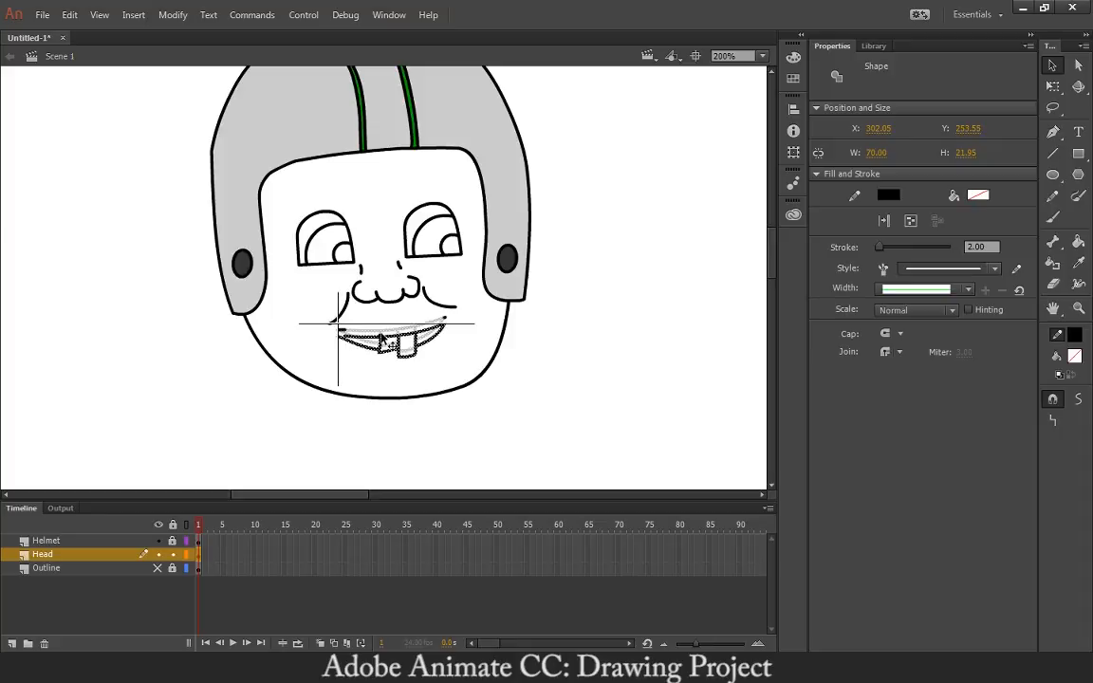
pyautogui.moveTo(380, 334); pyautogui.dragTo(381, 335)
pyautogui.click(444, 319)
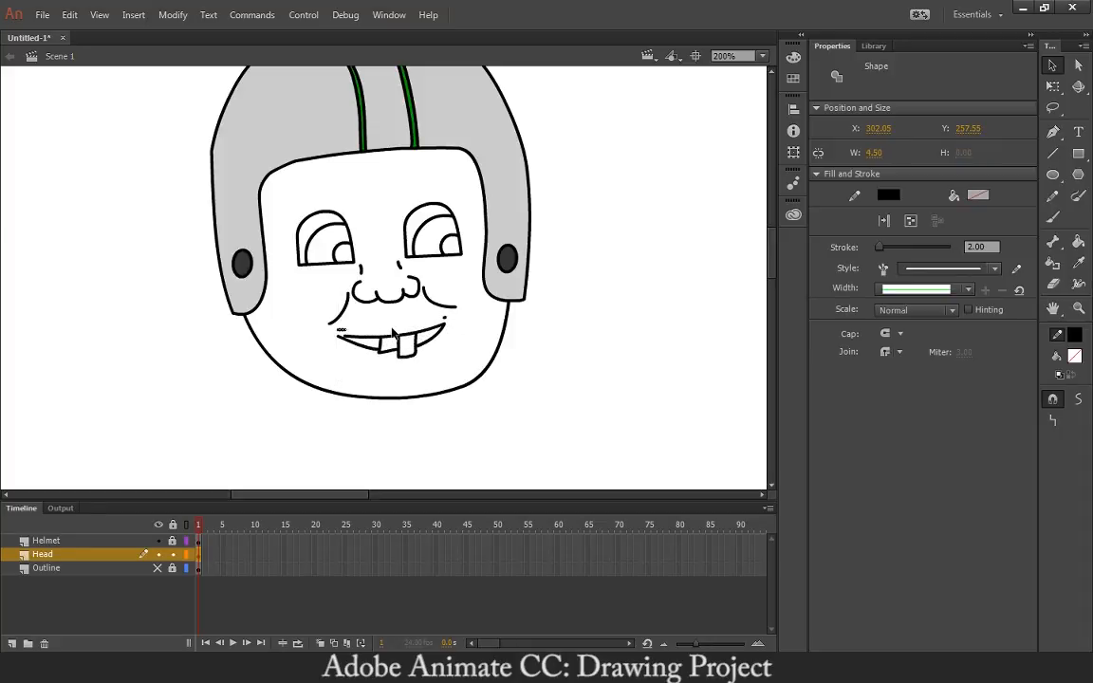
pyautogui.click(405, 289)
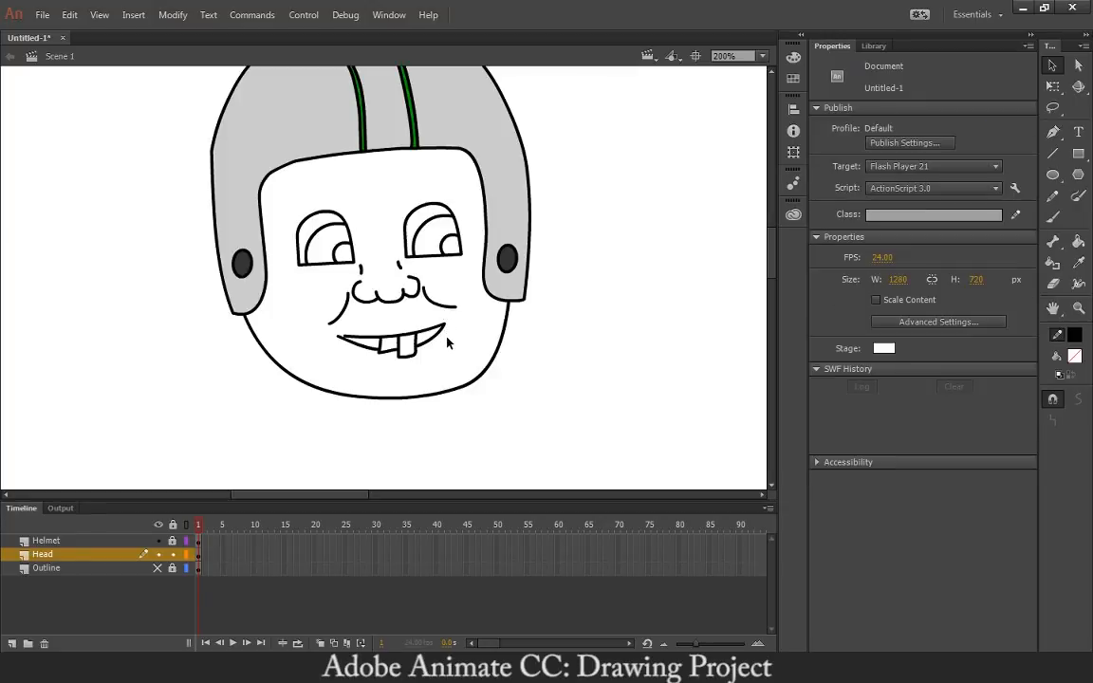
# Join the left end of the upper mouth line to the tip of the lower-lip curve to close the mouth corner
pyautogui.hotkey('ctrl', '=')
pyautogui.hotkey('ctrl', '=')
pyautogui.moveTo(491, 351); pyautogui.dragTo(555, 191)
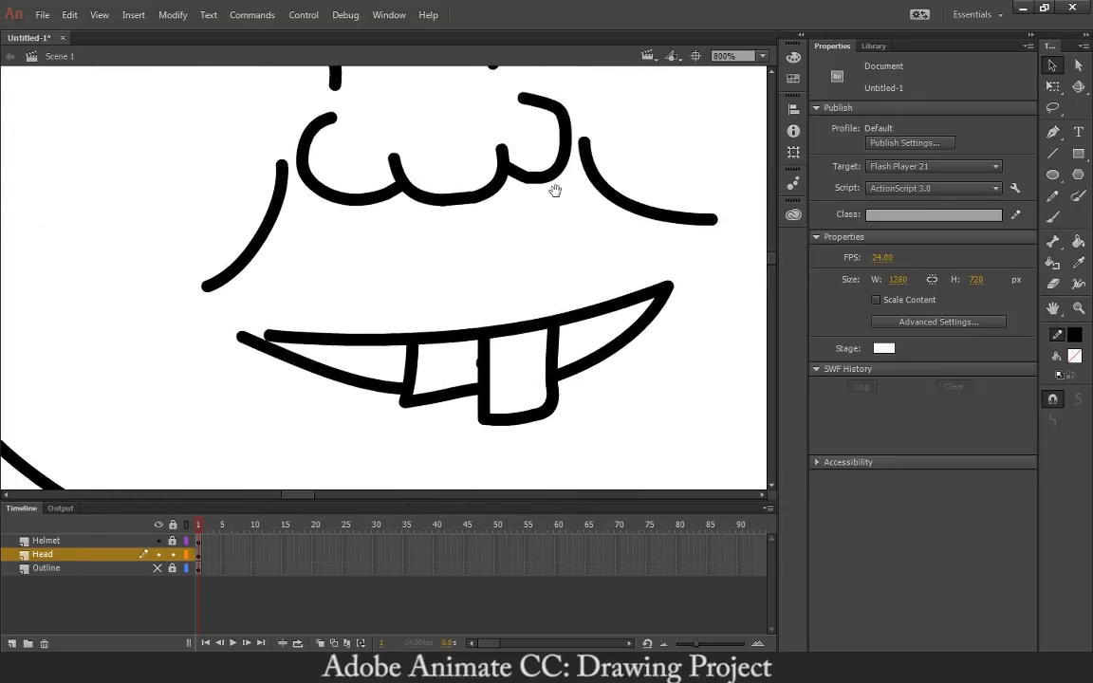
pyautogui.moveTo(266, 334); pyautogui.dragTo(241, 336)
pyautogui.click(481, 389)
pyautogui.click(488, 399)
pyautogui.hotkey('ctrl', '-')
pyautogui.hotkey('ctrl', '-')
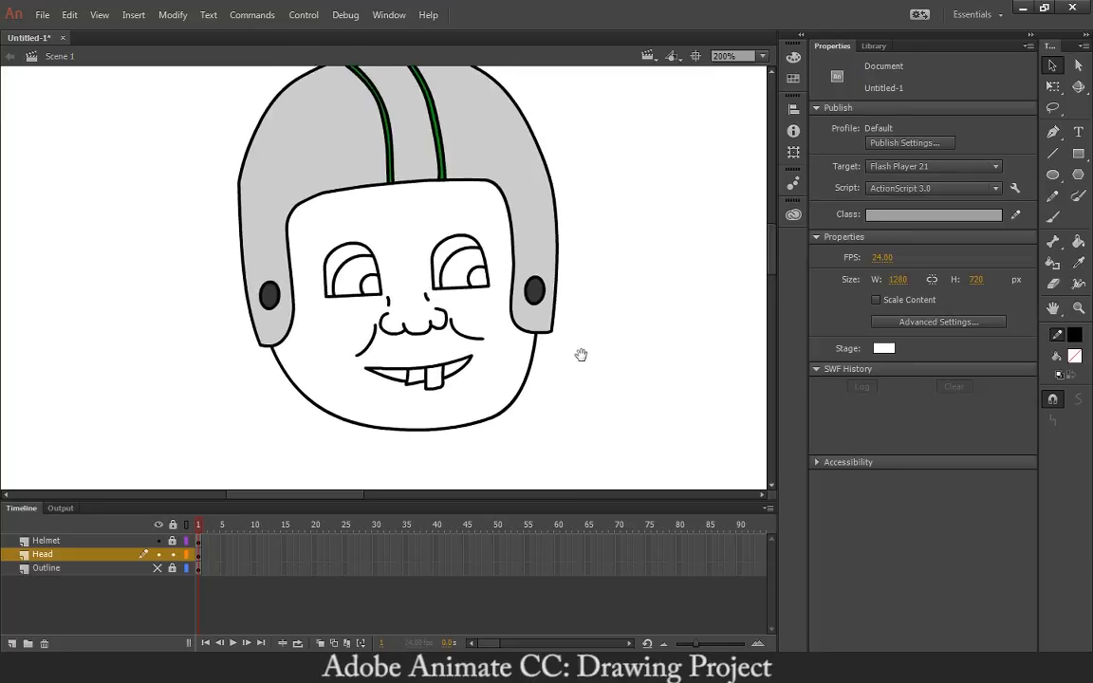
pyautogui.moveTo(581, 354); pyautogui.dragTo(584, 388)
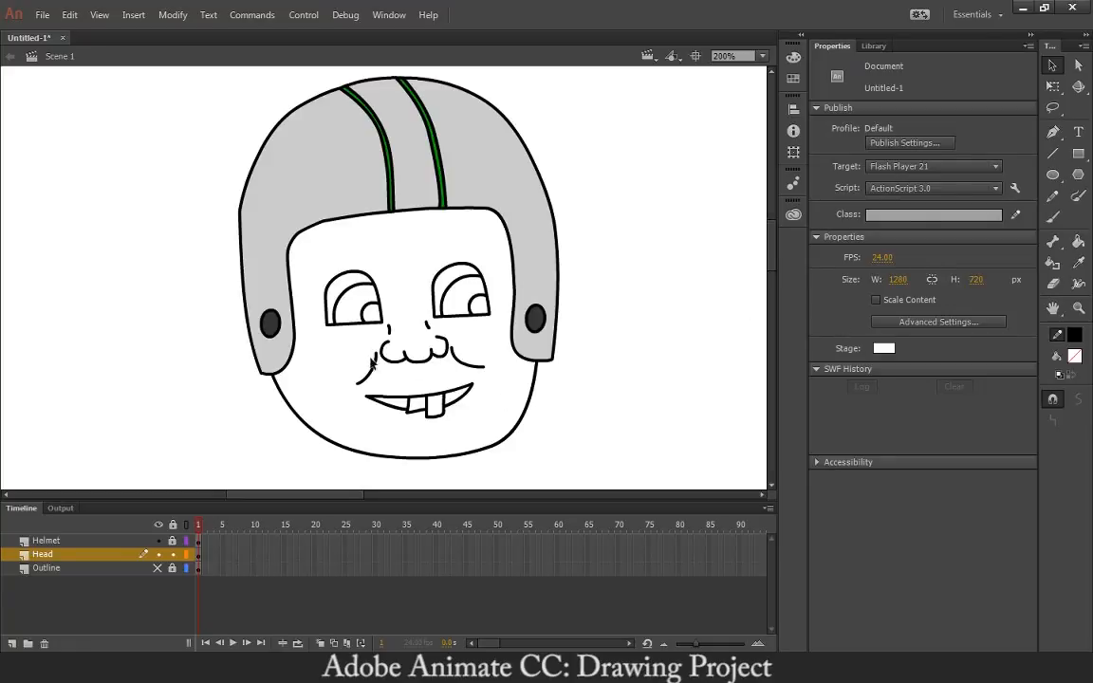
# Draw a thin rectangle with black fill, about 41.5 by 5.5 px, under the left-hand eye with the Rectangle tool
pyautogui.click(1079, 154)
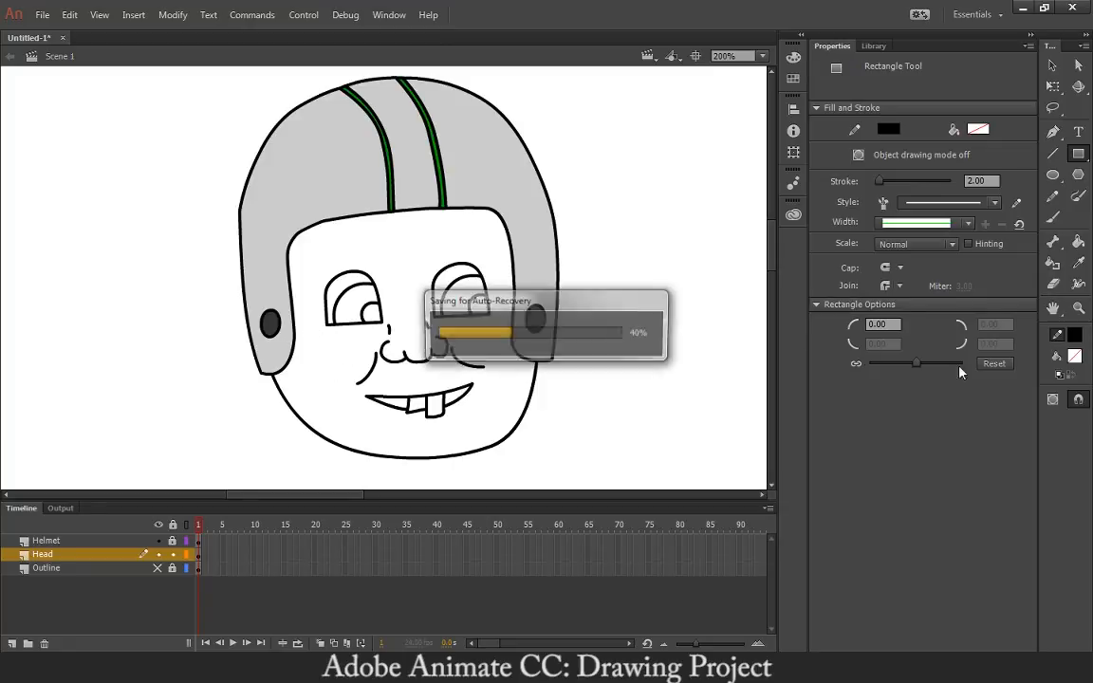
pyautogui.click(1074, 356)
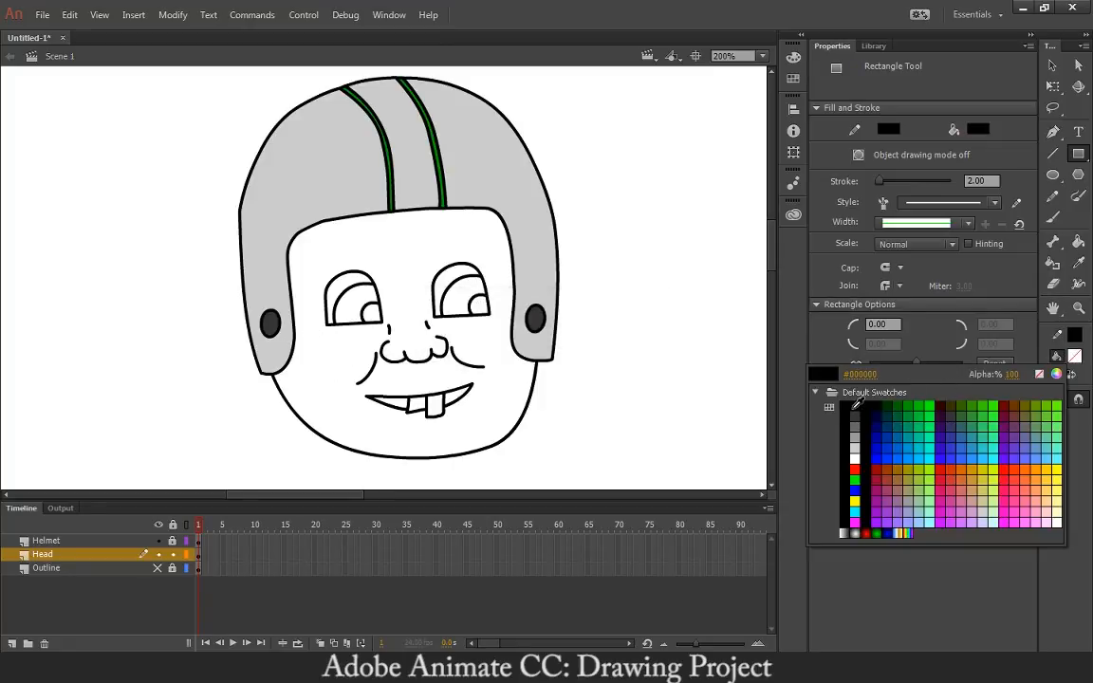
pyautogui.click(867, 406)
pyautogui.moveTo(312, 333); pyautogui.dragTo(379, 343)
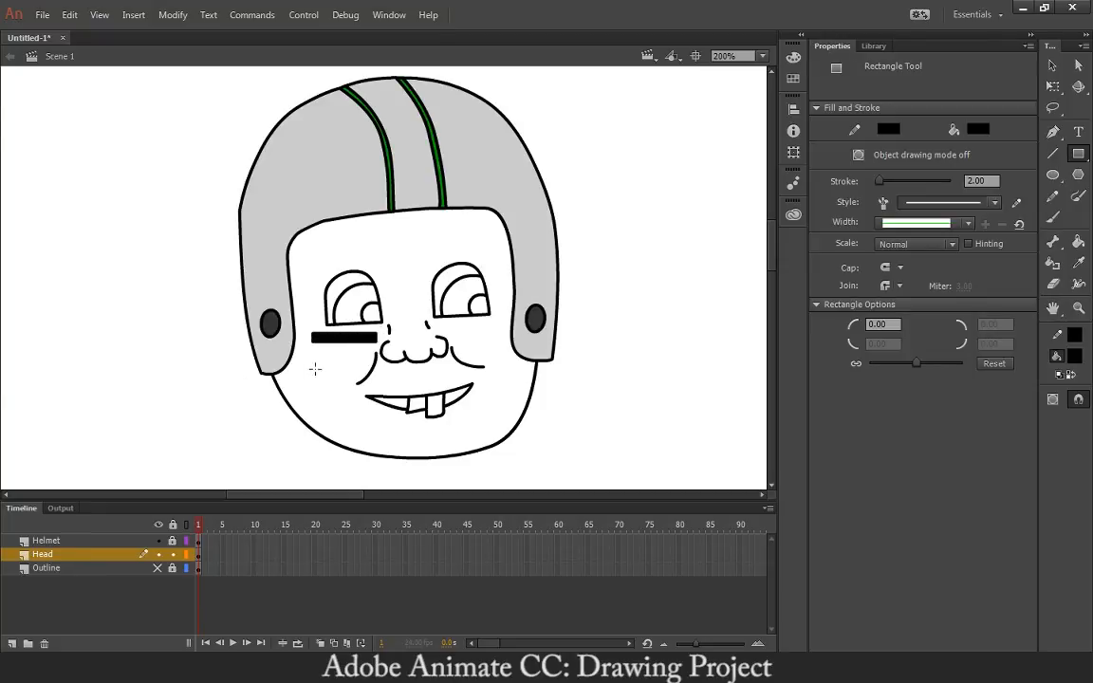
# Select the whole black bar and rotate it slightly counter-clockwise to follow the lower edge of the eye
pyautogui.press('v')
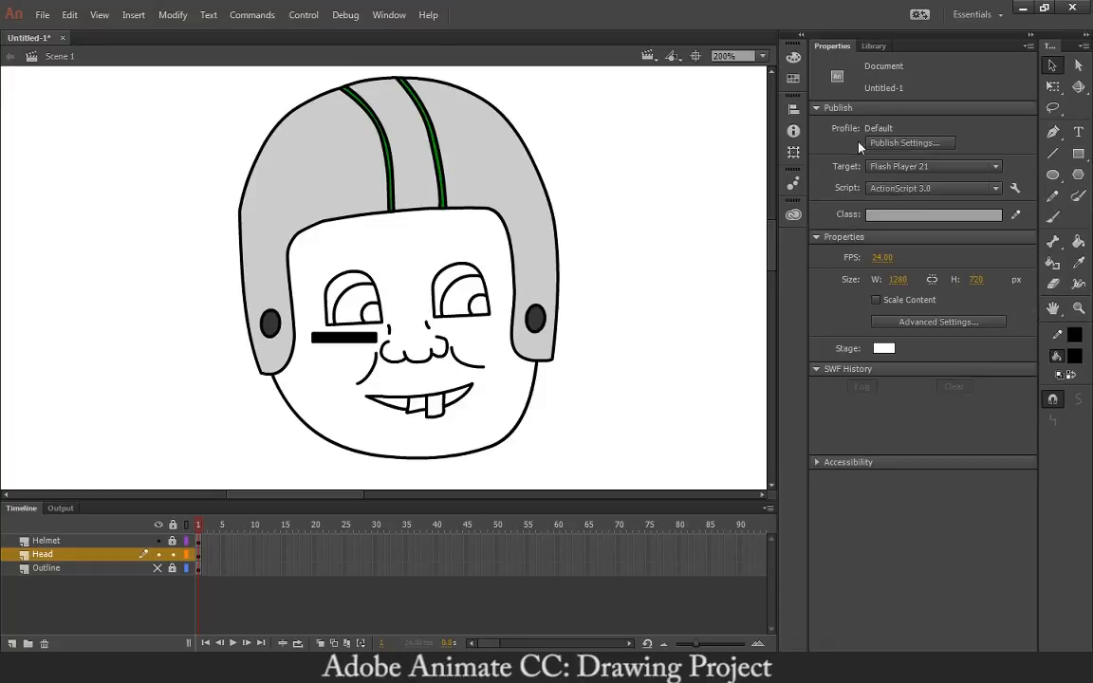
pyautogui.click(357, 346)
pyautogui.hotkey('ctrl', '=')
pyautogui.hotkey('ctrl', '=')
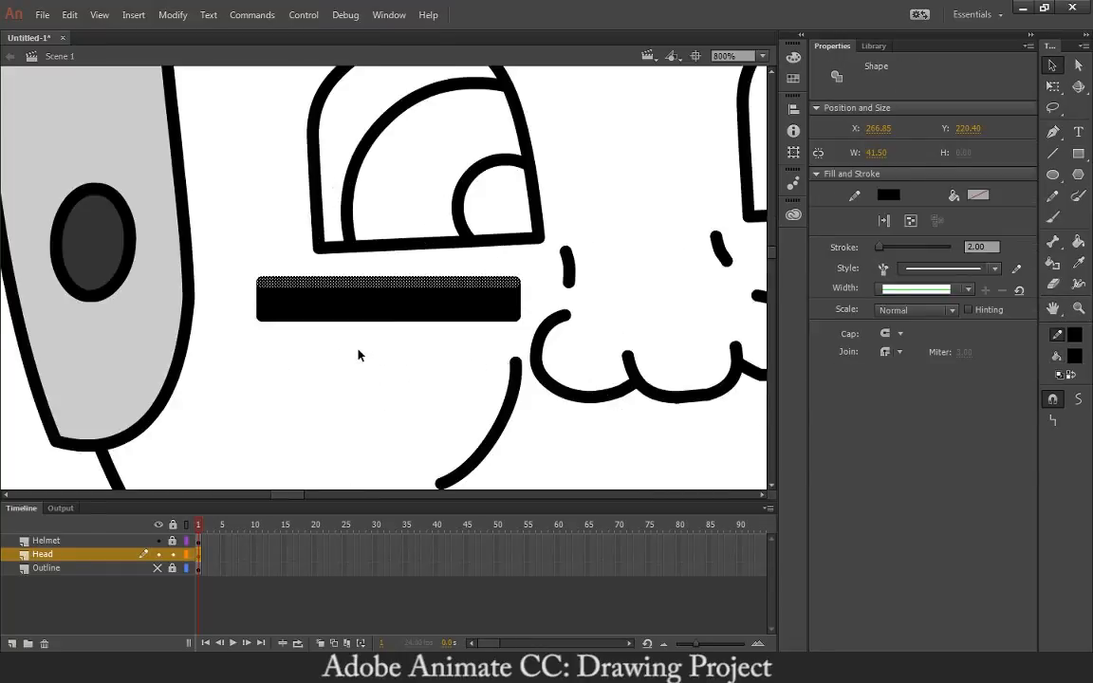
pyautogui.moveTo(238, 267)
pyautogui.mouseDown()
pyautogui.moveTo(334, 319)
pyautogui.moveTo(508, 325)
pyautogui.mouseUp()
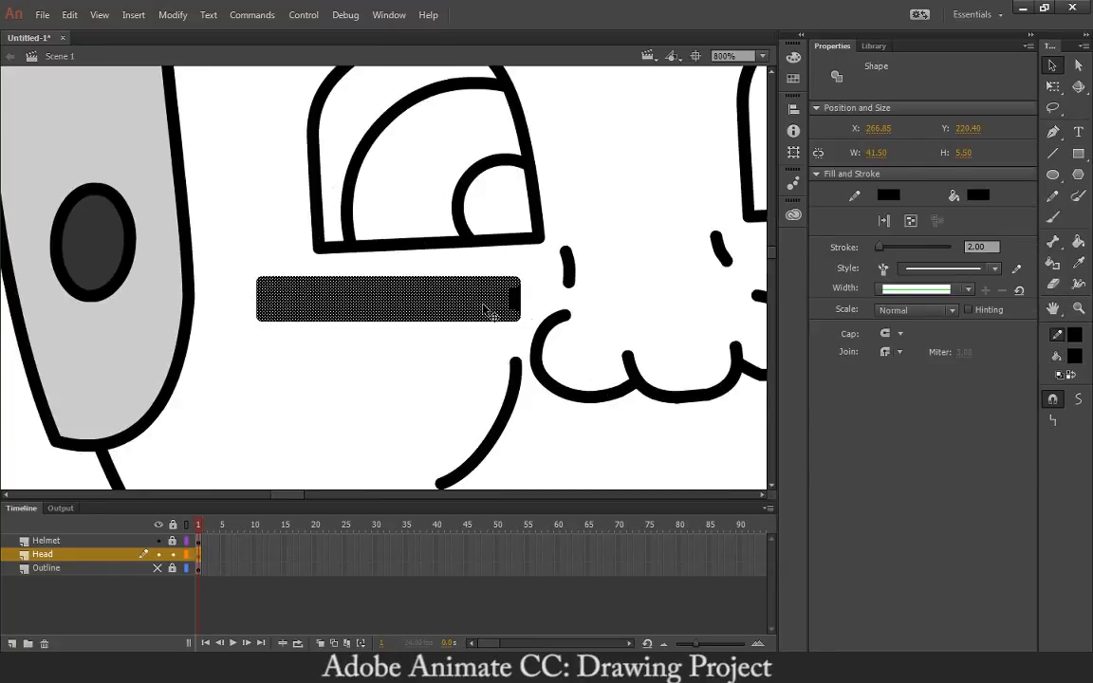
pyautogui.keyDown('shift'); pyautogui.click(517, 311); pyautogui.keyUp('shift')
pyautogui.click(1052, 85)
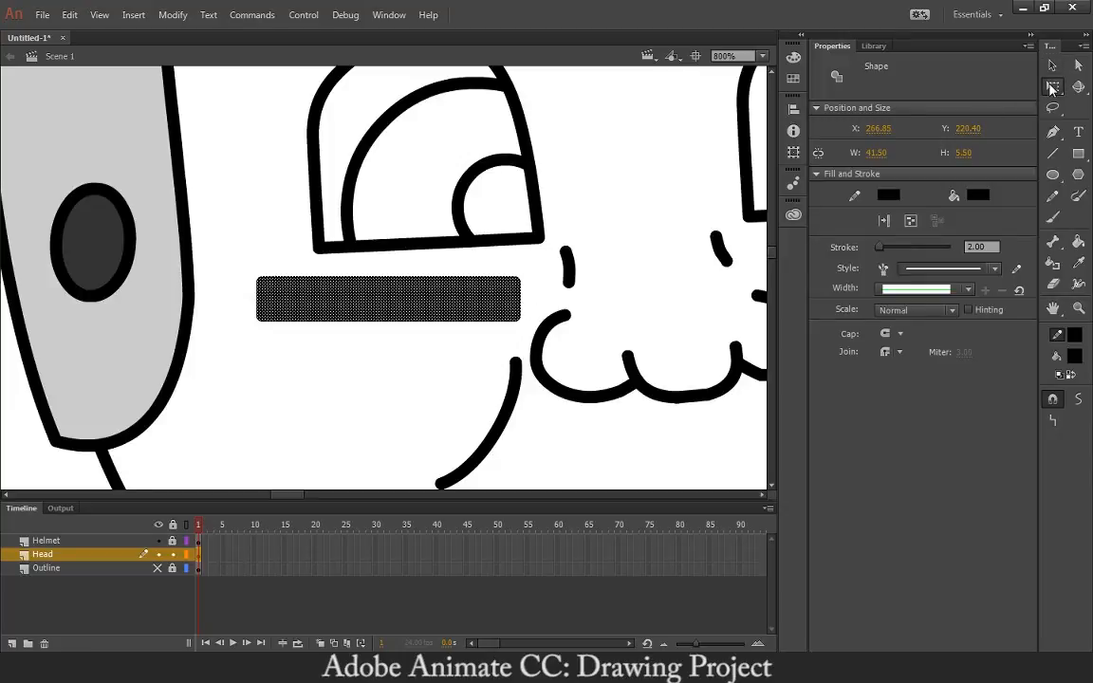
pyautogui.moveTo(524, 288); pyautogui.dragTo(498, 299)
# Duplicate the black bar, place the copy over by the right-hand eye, and undo a trial rotation of it
pyautogui.hotkey('ctrl', 'd')
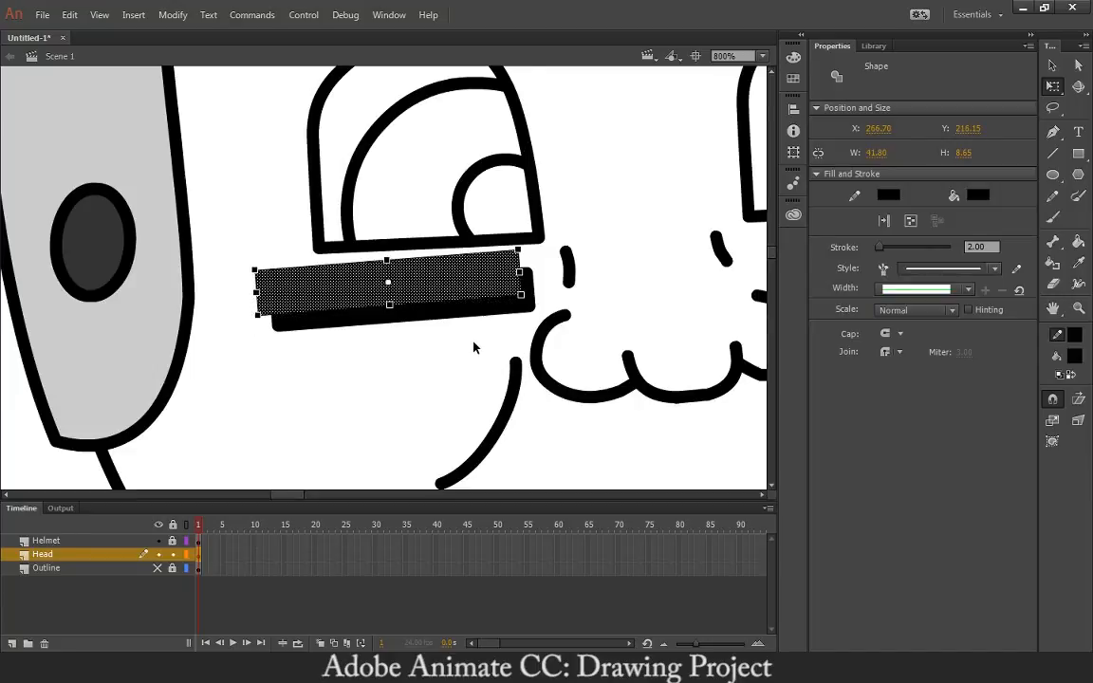
pyautogui.hotkey('ctrl', '-')
pyautogui.hotkey('ctrl', '-')
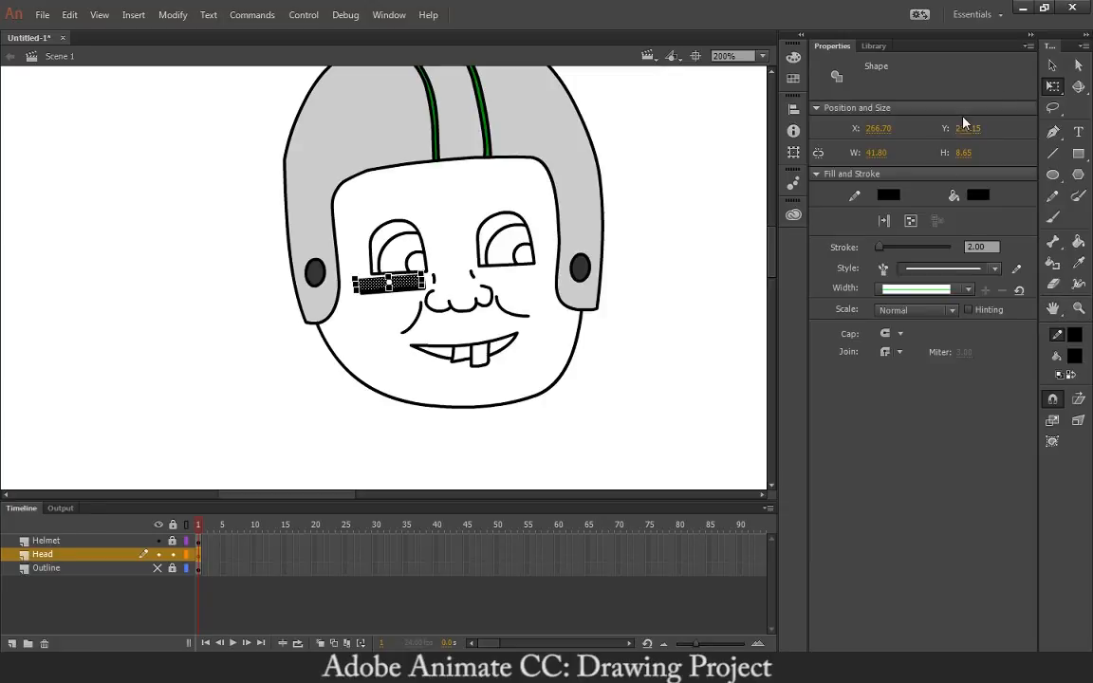
pyautogui.press('v')
pyautogui.moveTo(423, 292); pyautogui.dragTo(551, 287)
pyautogui.click(1052, 86)
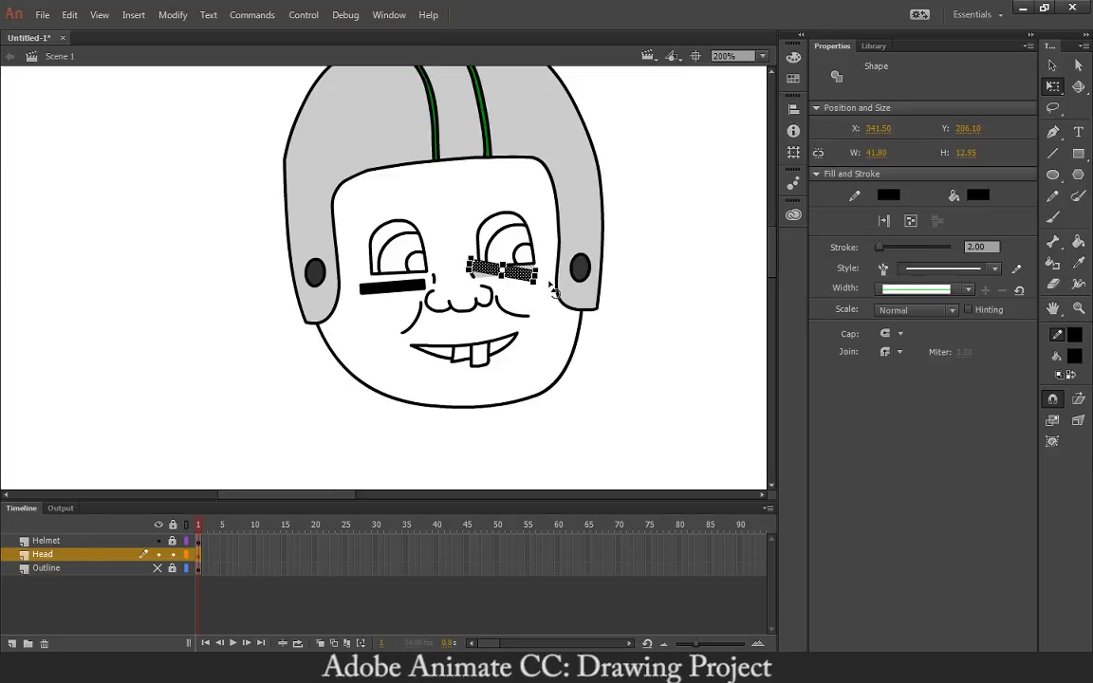
pyautogui.hotkey('ctrl', 'z')
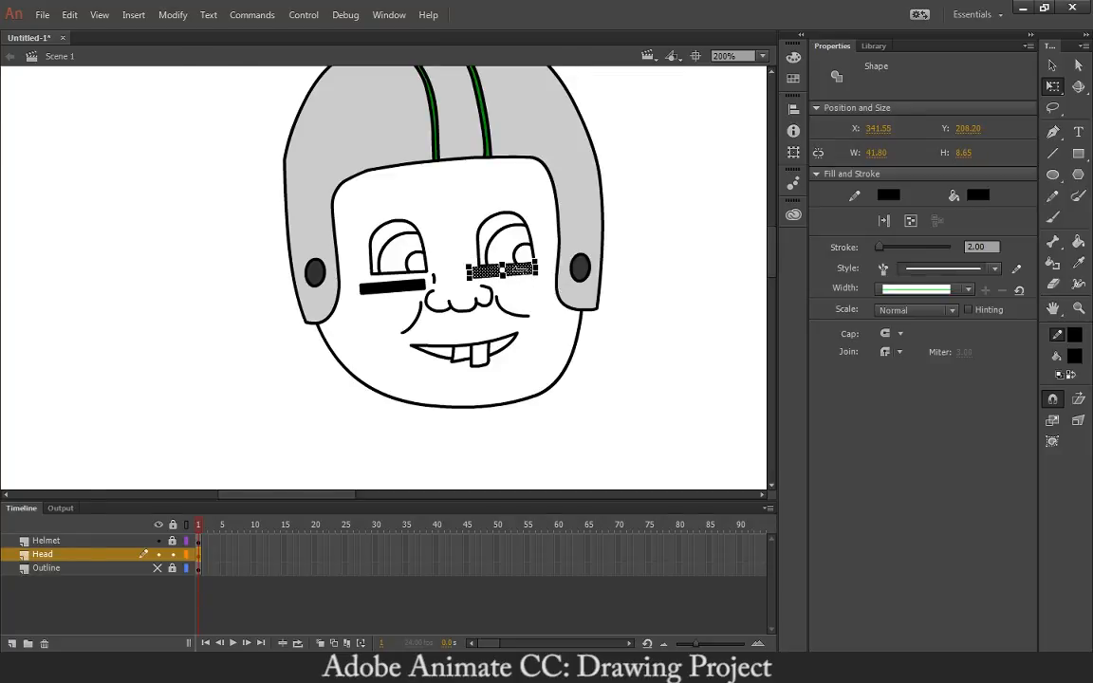
# Move the copied bar just below the right-hand eye and rotate it slightly clockwise until nearly horizontal
pyautogui.scroll(2, 536, 266)
pyautogui.moveTo(461, 258); pyautogui.dragTo(510, 296)
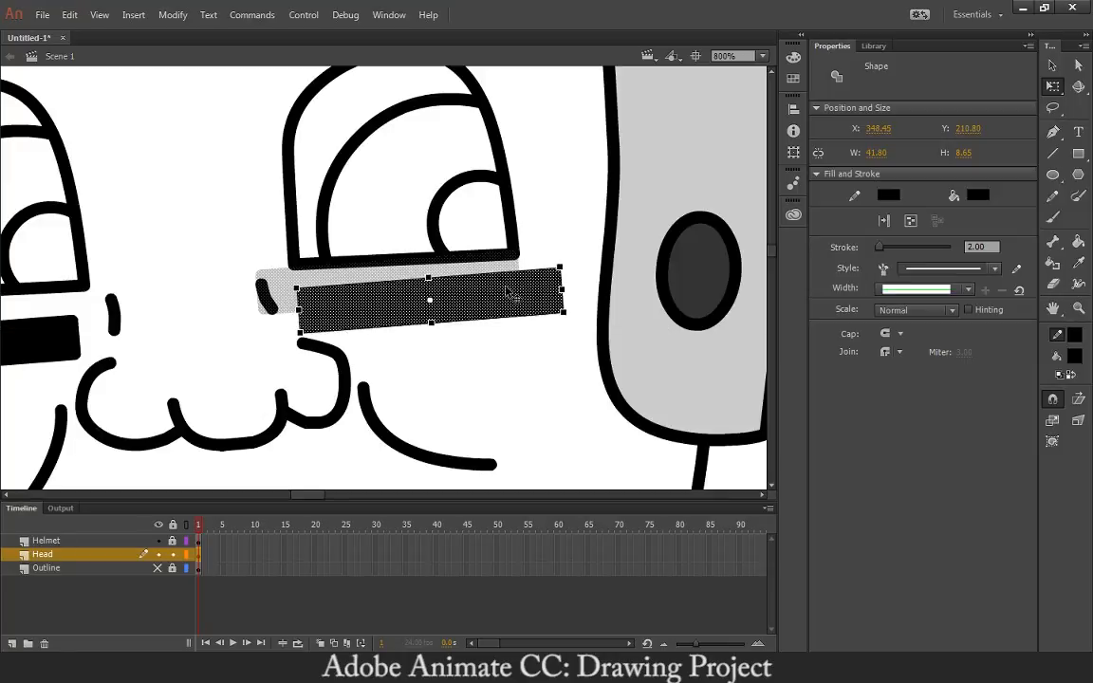
pyautogui.moveTo(567, 322); pyautogui.dragTo(573, 293)
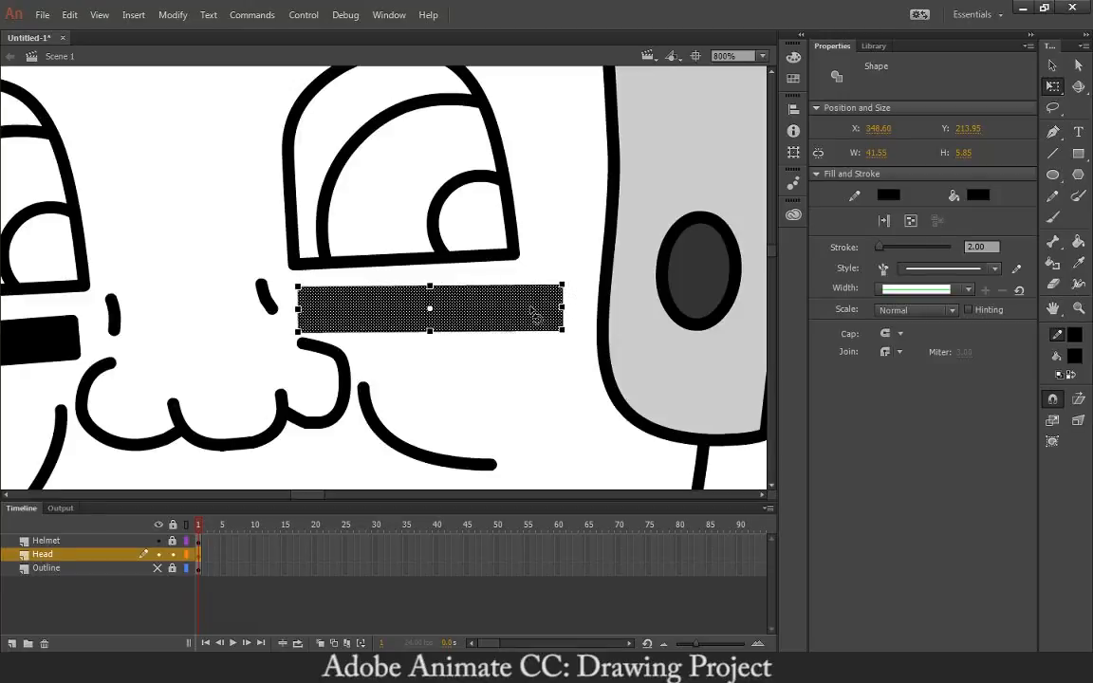
pyautogui.moveTo(512, 312); pyautogui.dragTo(512, 310)
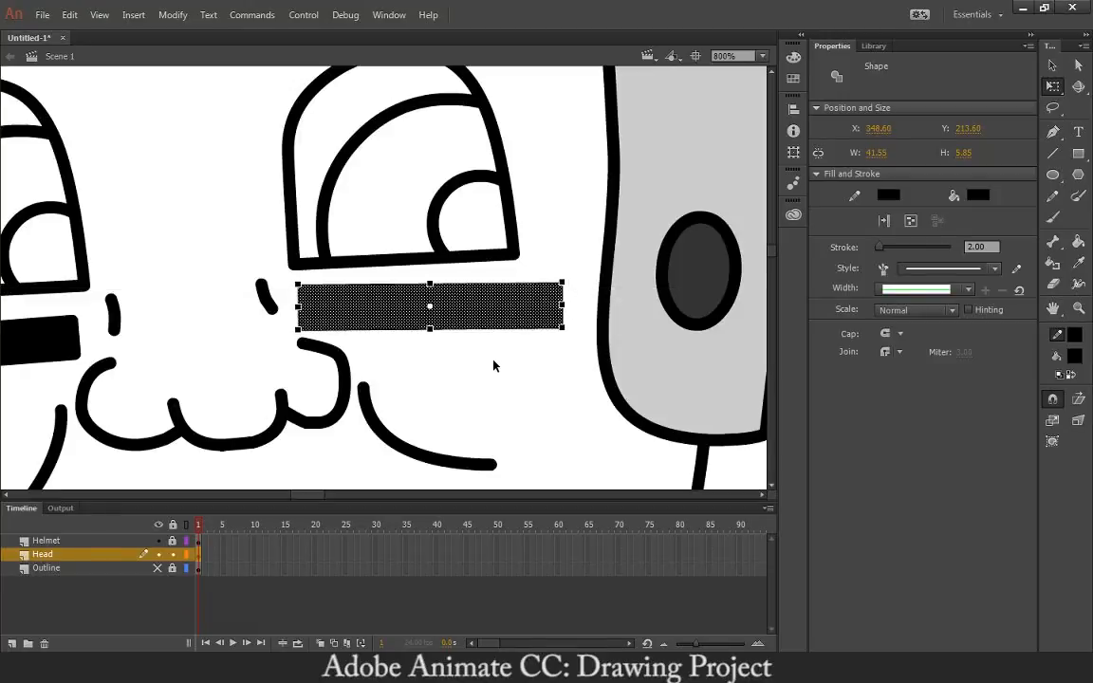
pyautogui.hotkey('ctrl', '-')
pyautogui.hotkey('ctrl', '-')
pyautogui.click(495, 361)
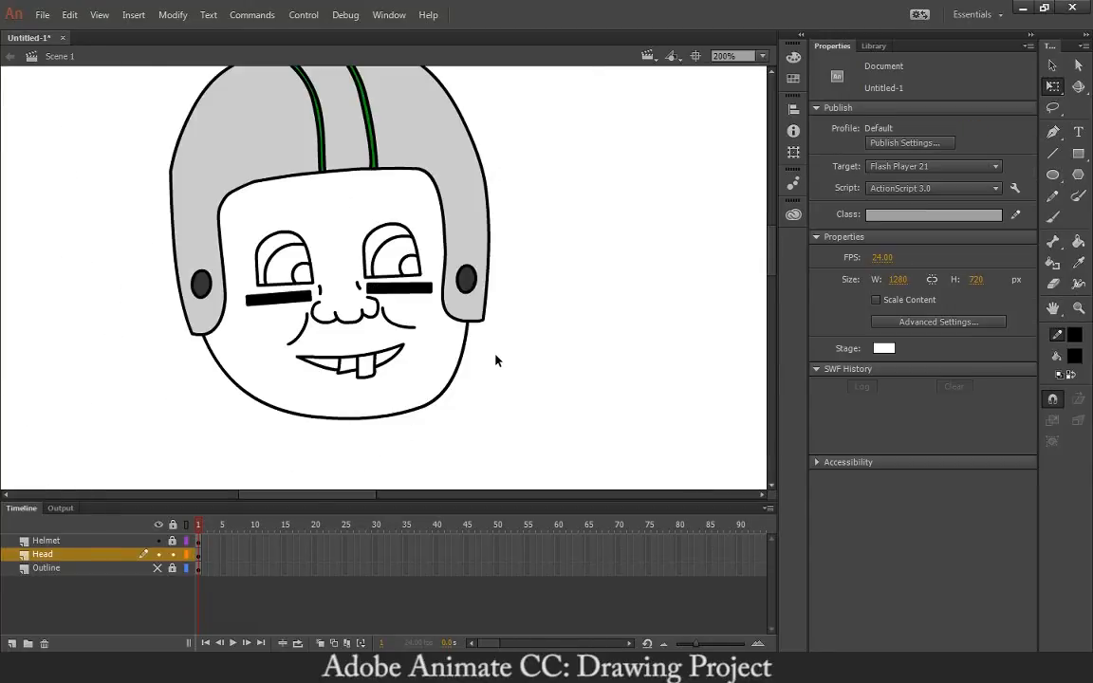
# Nudge the right-hand eye bar 3 px right and 1 px down, undoing a trial narrowing of it
pyautogui.click(395, 287)
pyautogui.press('Right')
pyautogui.press('Right')
pyautogui.press('Right')
pyautogui.press('Right')
pyautogui.press('Right')
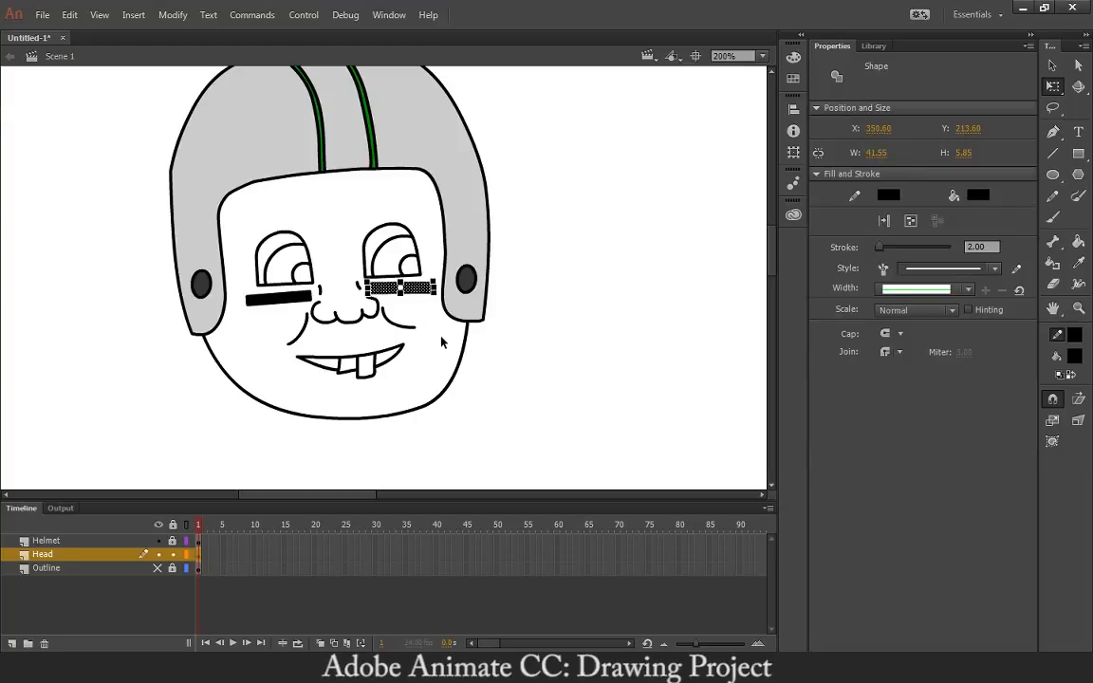
pyautogui.moveTo(439, 287); pyautogui.dragTo(435, 287)
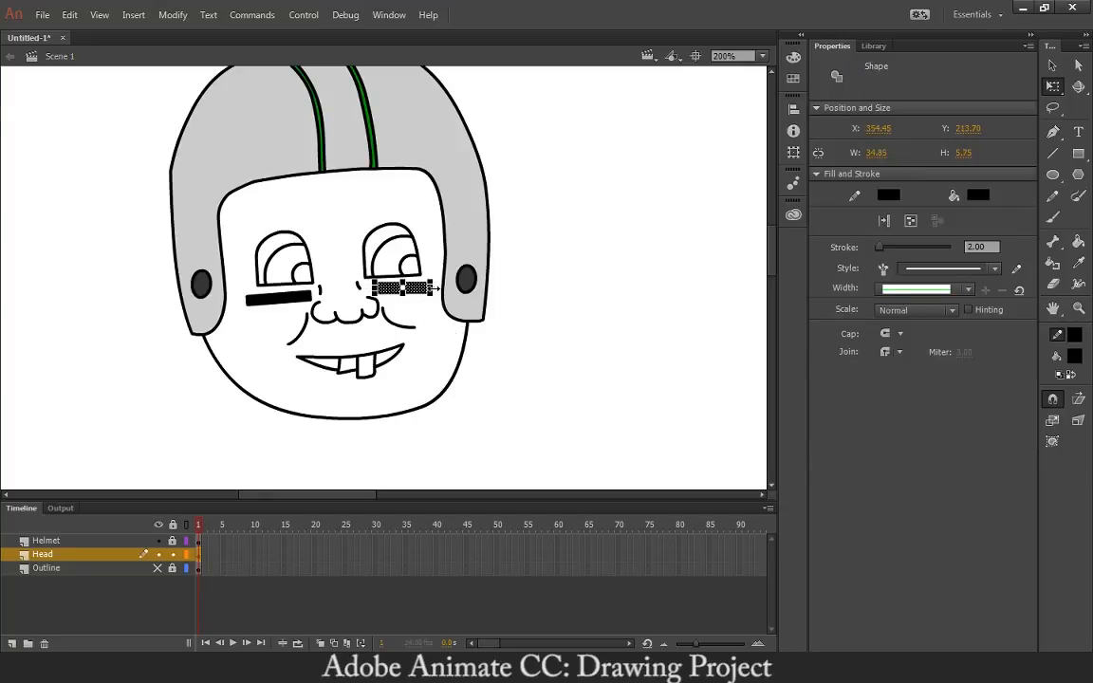
pyautogui.hotkey('ctrl', 'z')
pyautogui.press('Down')
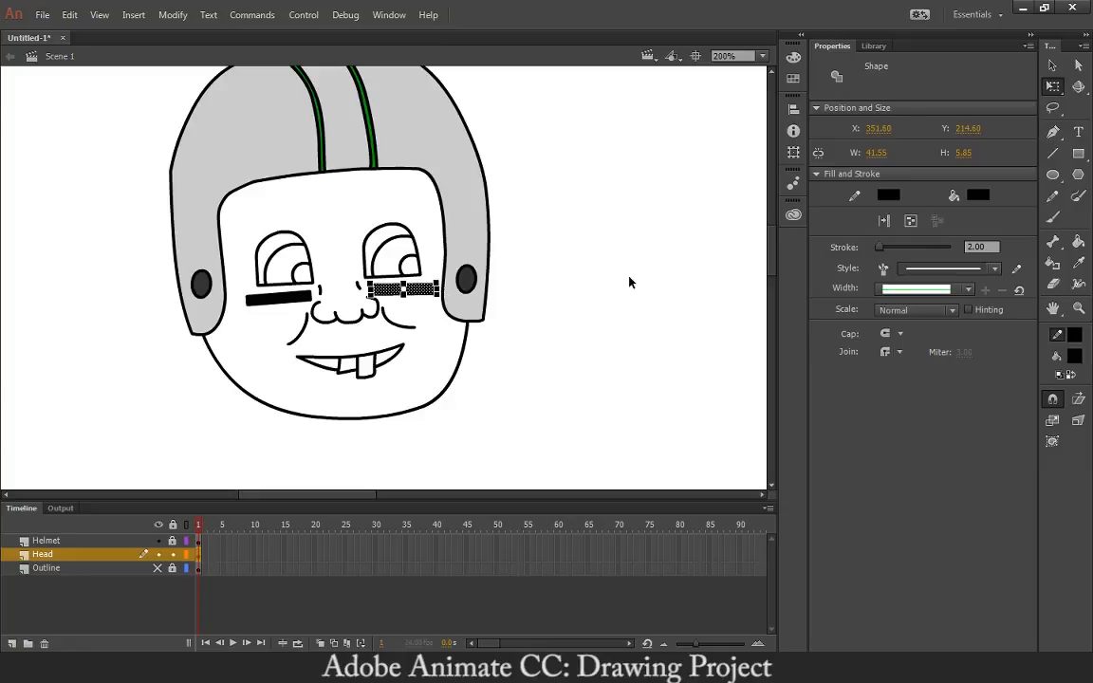
pyautogui.click(610, 304)
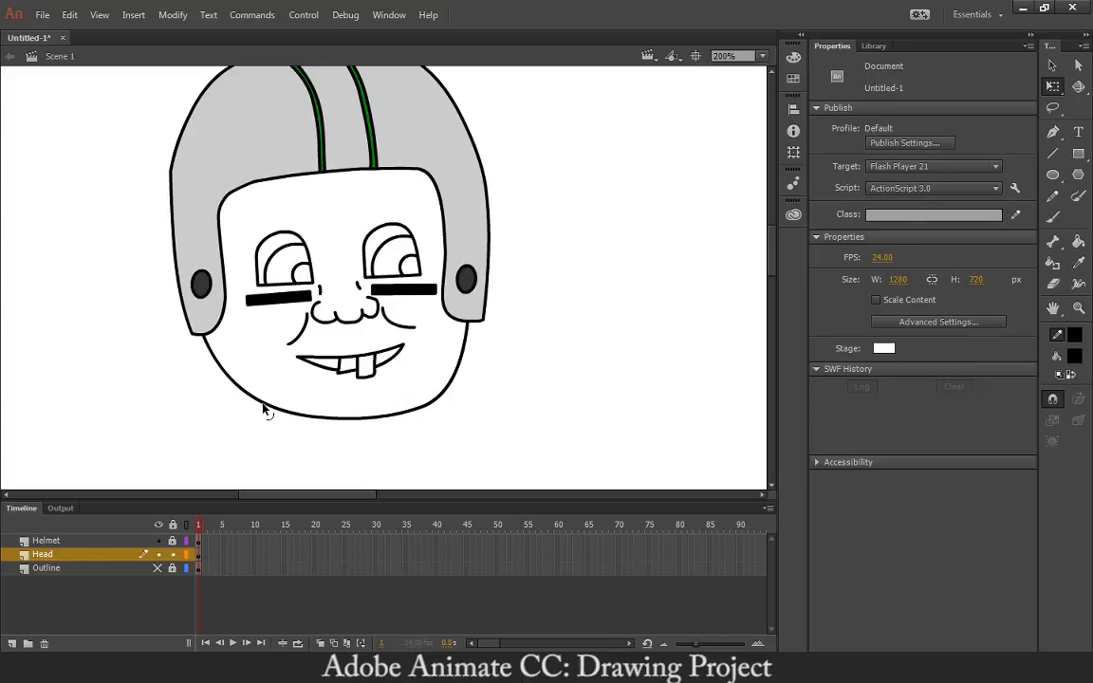
# Reshape the jaw line by bending both lower cheeks inward so the face narrows to a rounded chin
pyautogui.moveTo(265, 410); pyautogui.dragTo(268, 398)
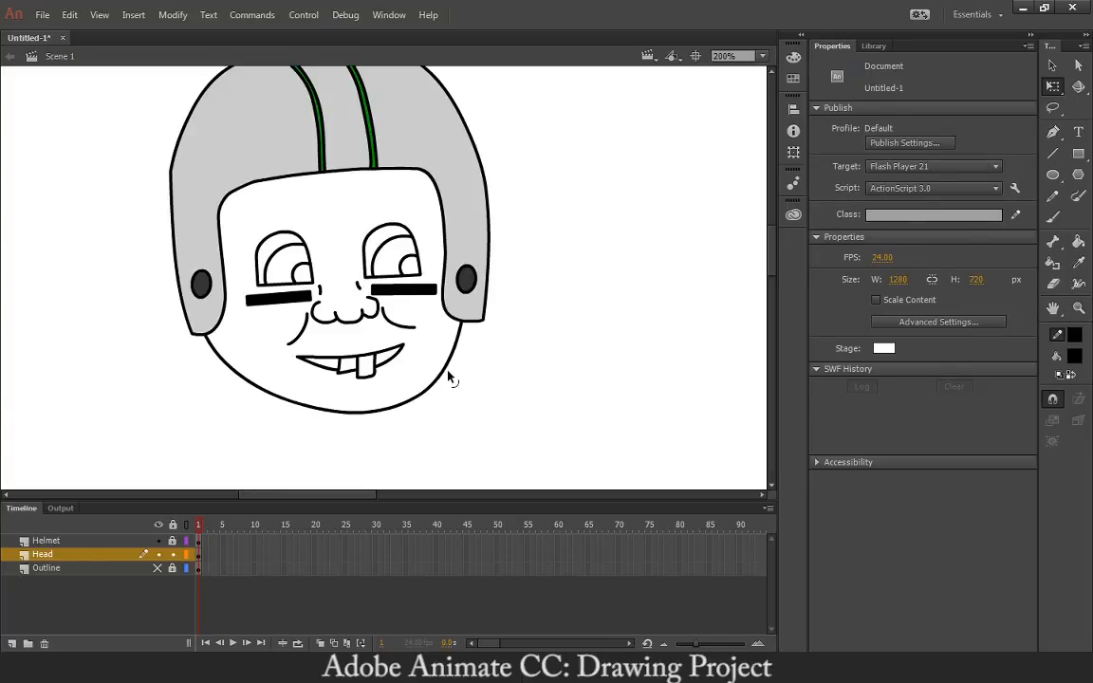
pyautogui.moveTo(366, 414); pyautogui.dragTo(364, 426)
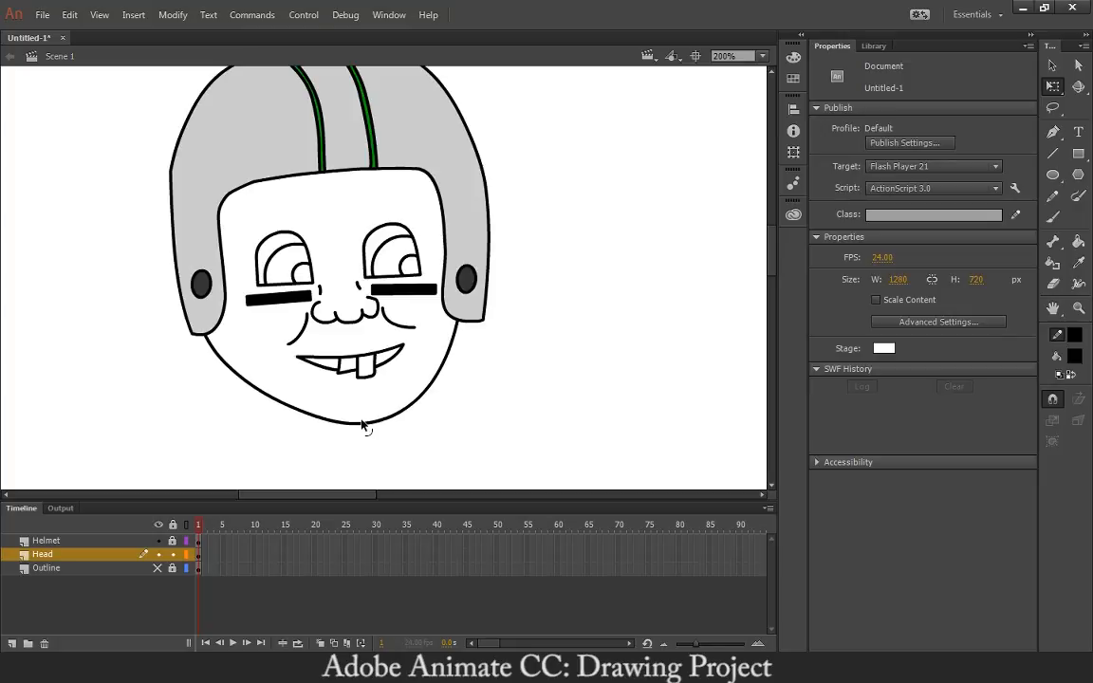
pyautogui.moveTo(297, 414); pyautogui.dragTo(298, 410)
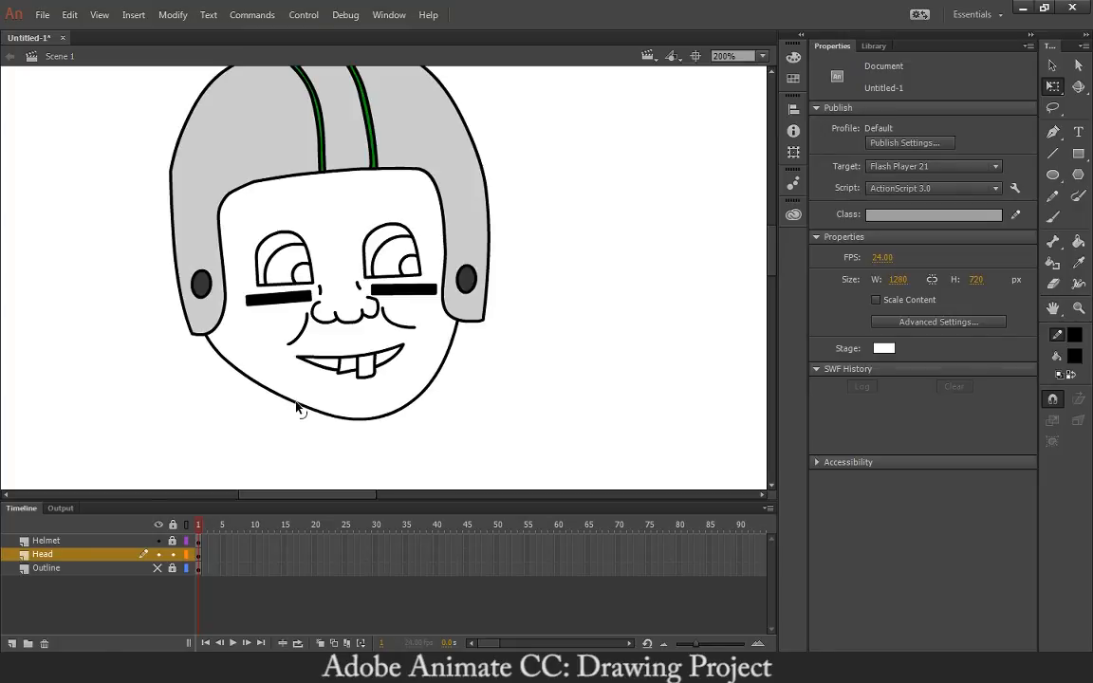
pyautogui.moveTo(427, 395); pyautogui.dragTo(418, 392)
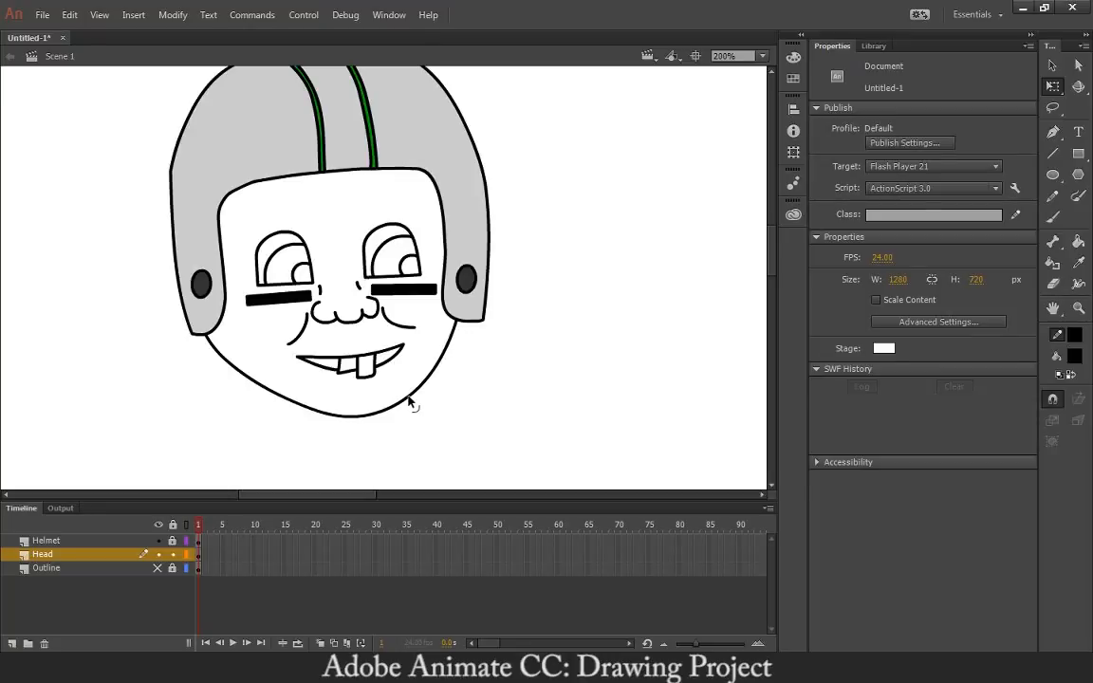
pyautogui.click(410, 398)
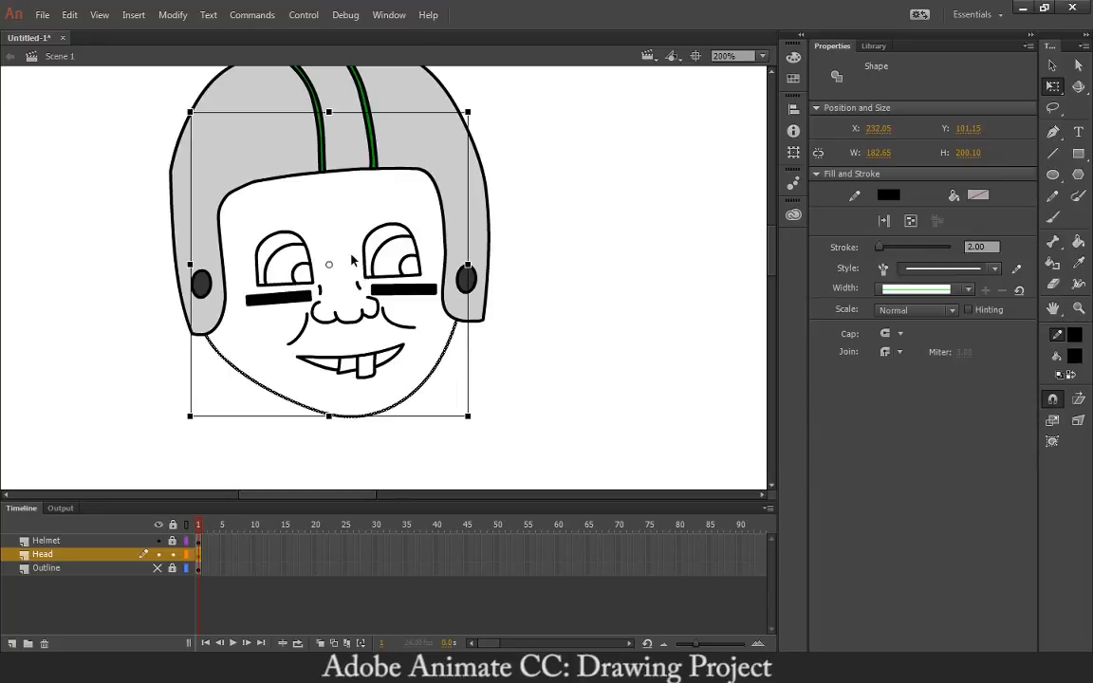
pyautogui.click(593, 396)
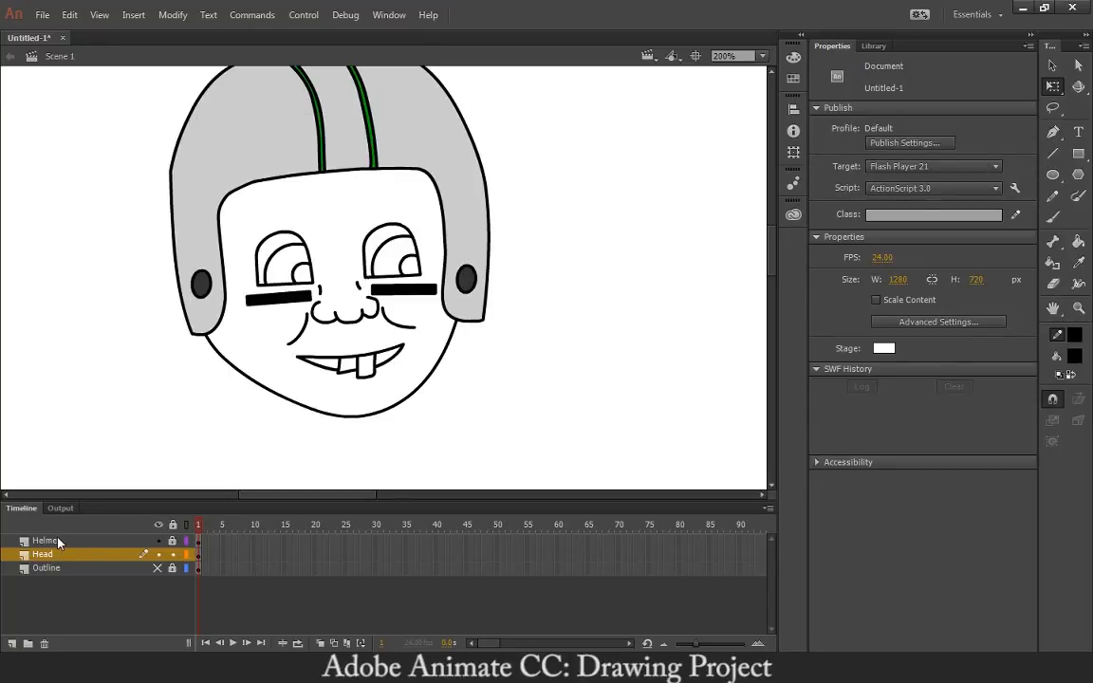
# Move all the artwork on the Helmet layer straight down to Y 67.20 and deselect it
pyautogui.click(81, 540)
pyautogui.click(328, 141)
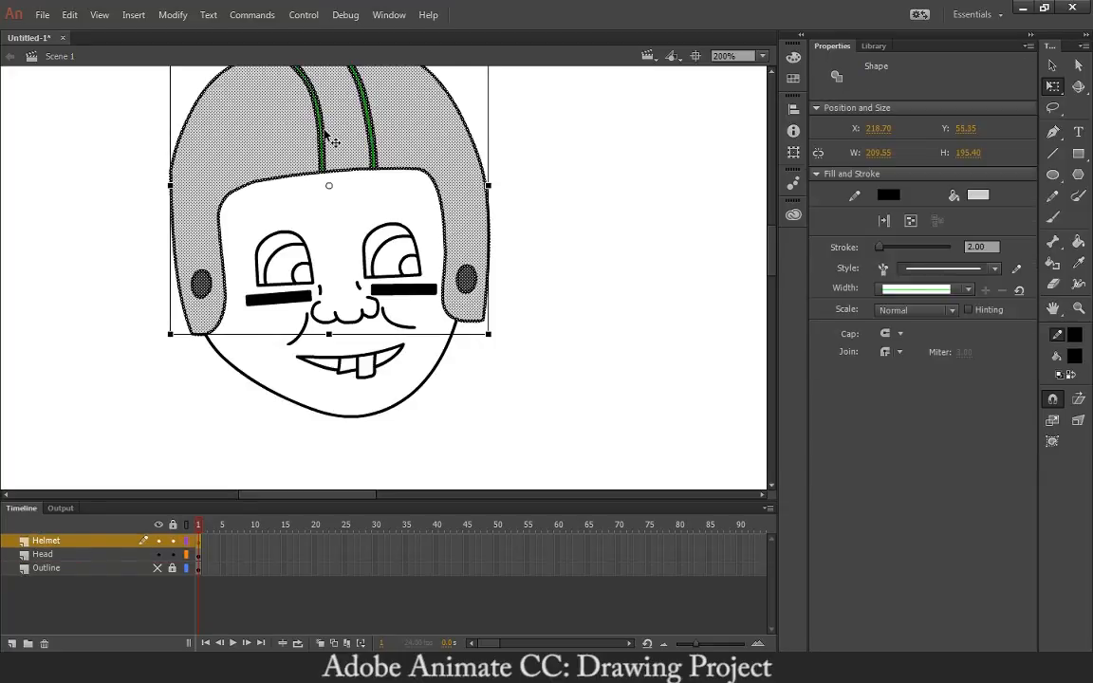
pyautogui.moveTo(318, 136); pyautogui.dragTo(334, 150)
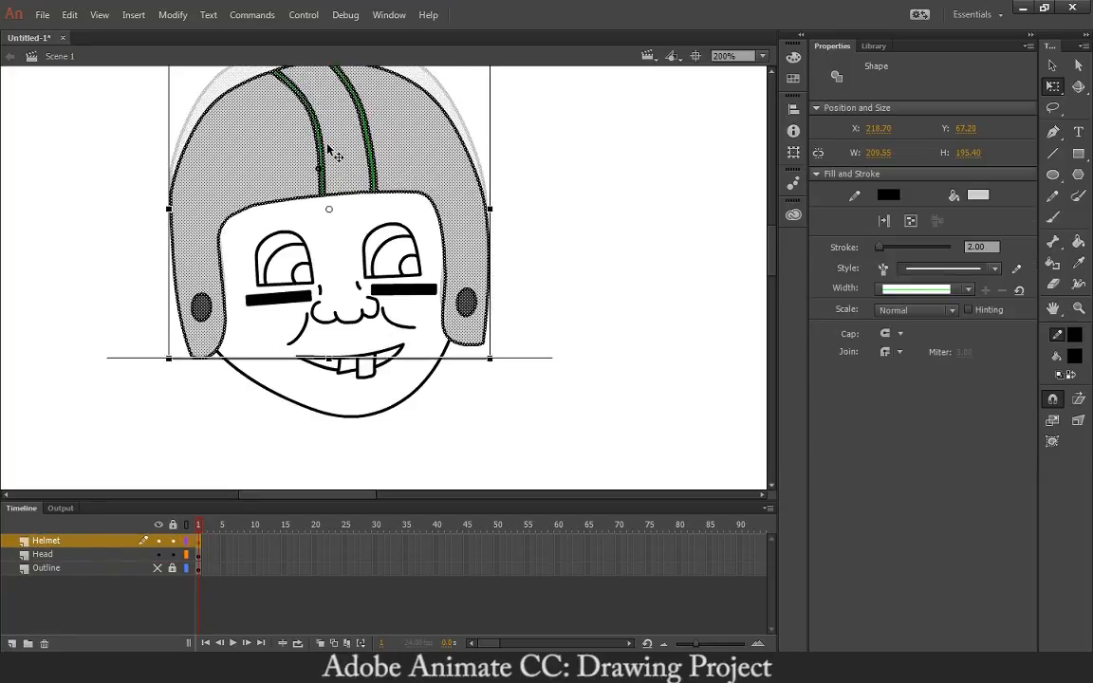
pyautogui.moveTo(588, 175); pyautogui.dragTo(610, 230)
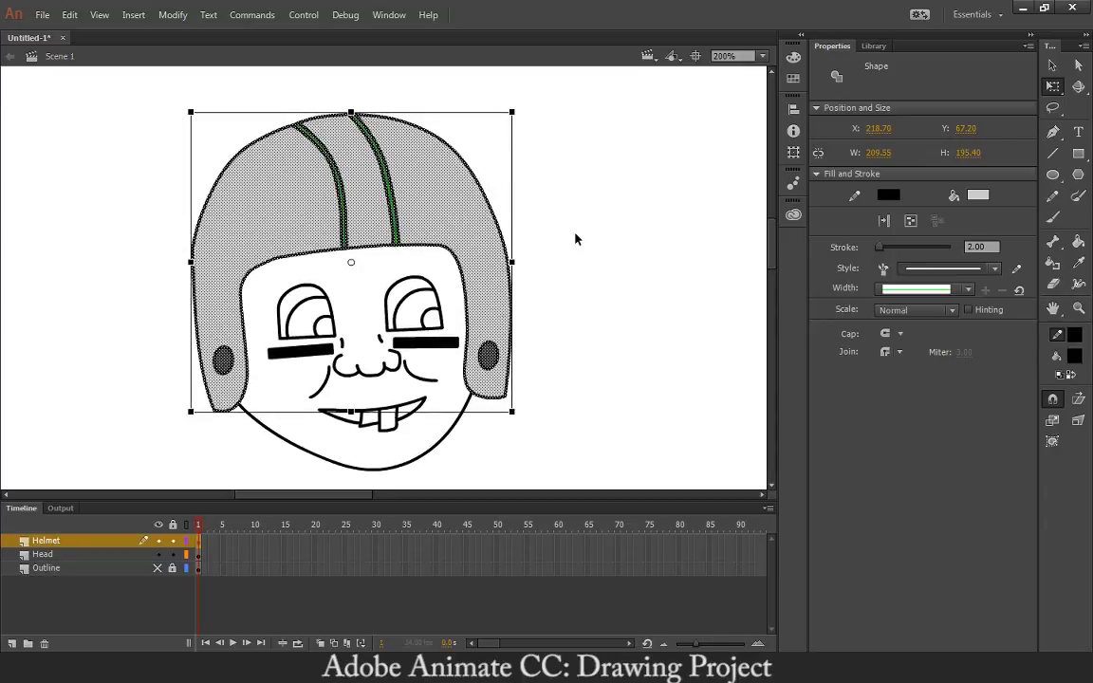
pyautogui.hotkey('ctrl', '-')
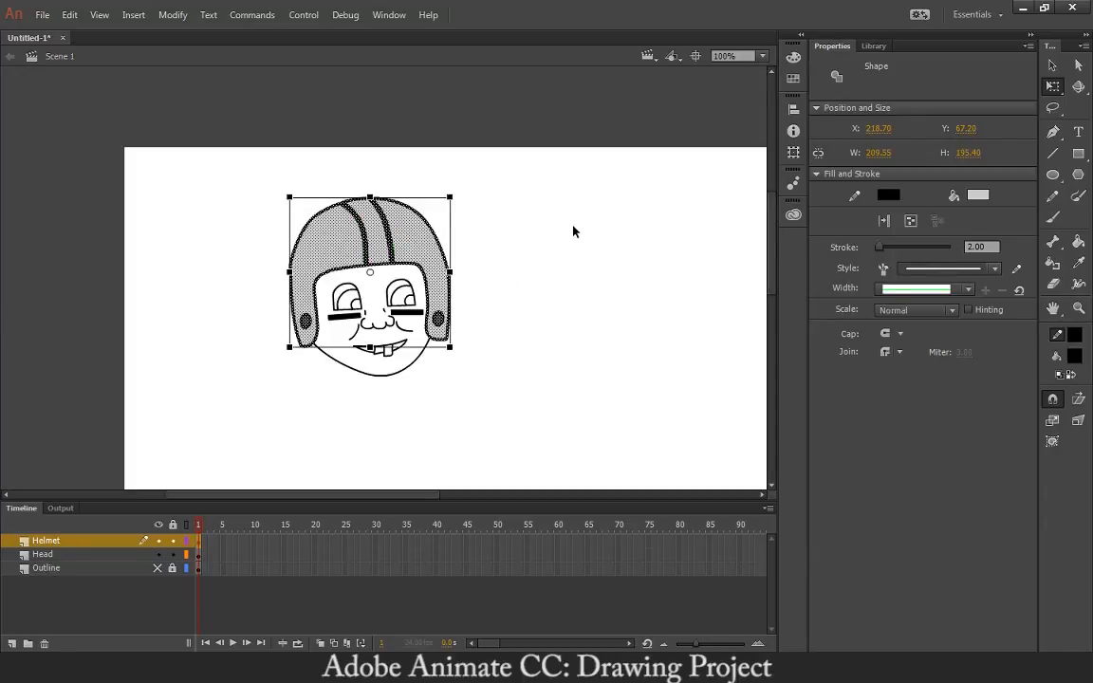
pyautogui.click(574, 231)
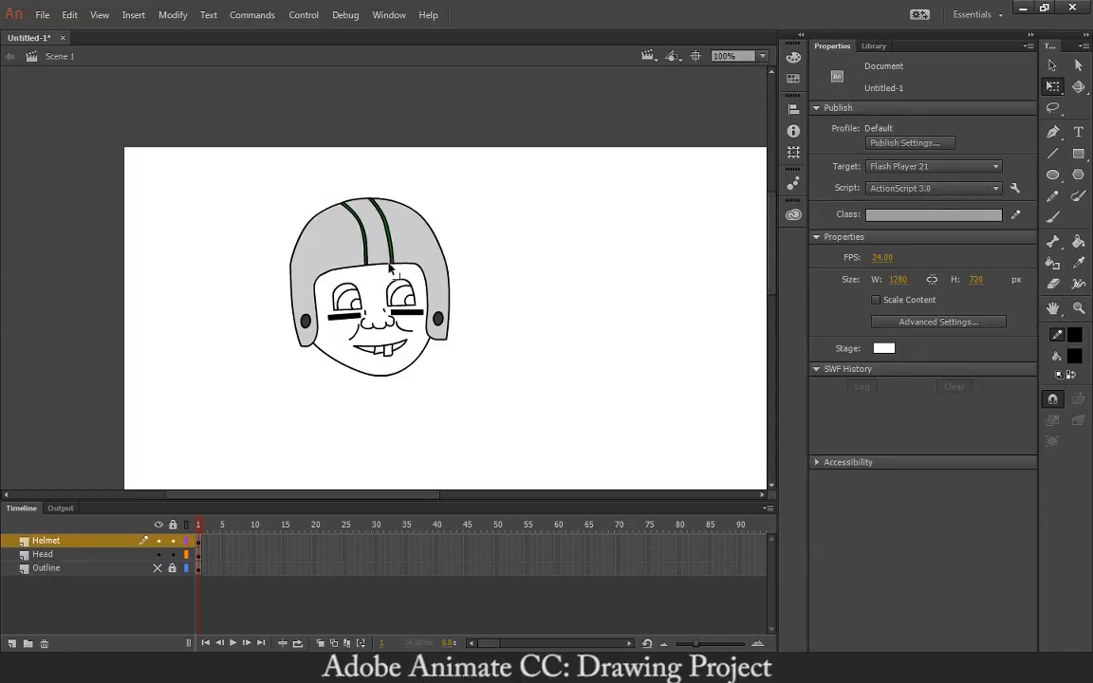
# Lock the Helmet layer and make the Head layer active, with the Paint Bucket's fill colour set to white
pyautogui.click(173, 540)
pyautogui.click(1078, 196)
pyautogui.click(1078, 241)
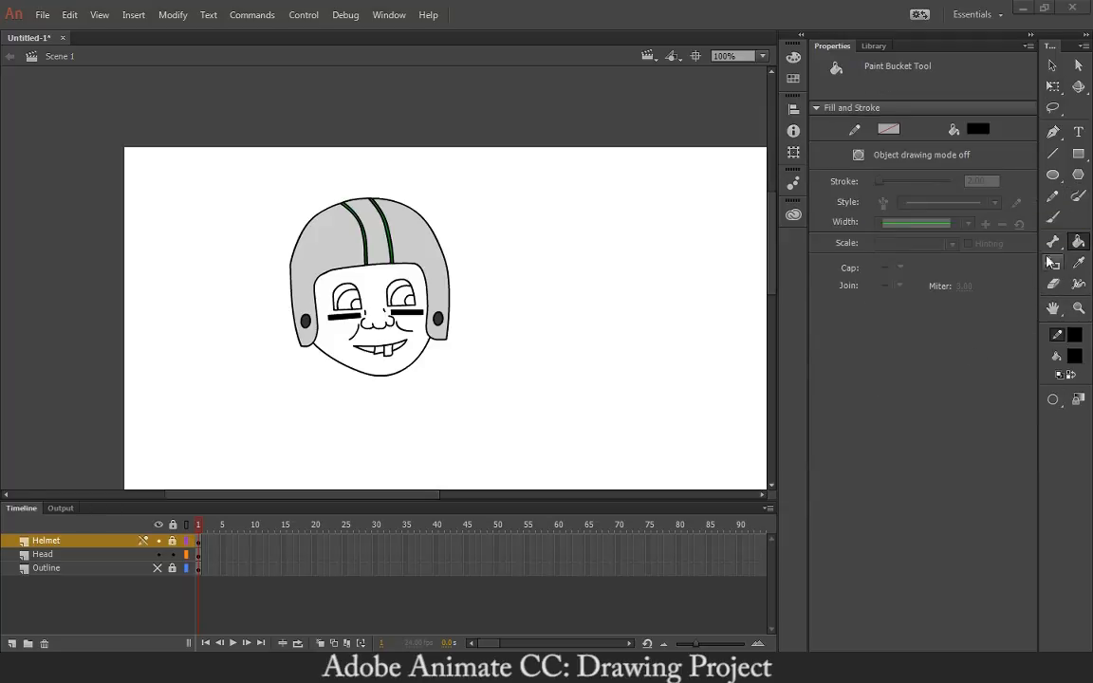
pyautogui.click(1074, 356)
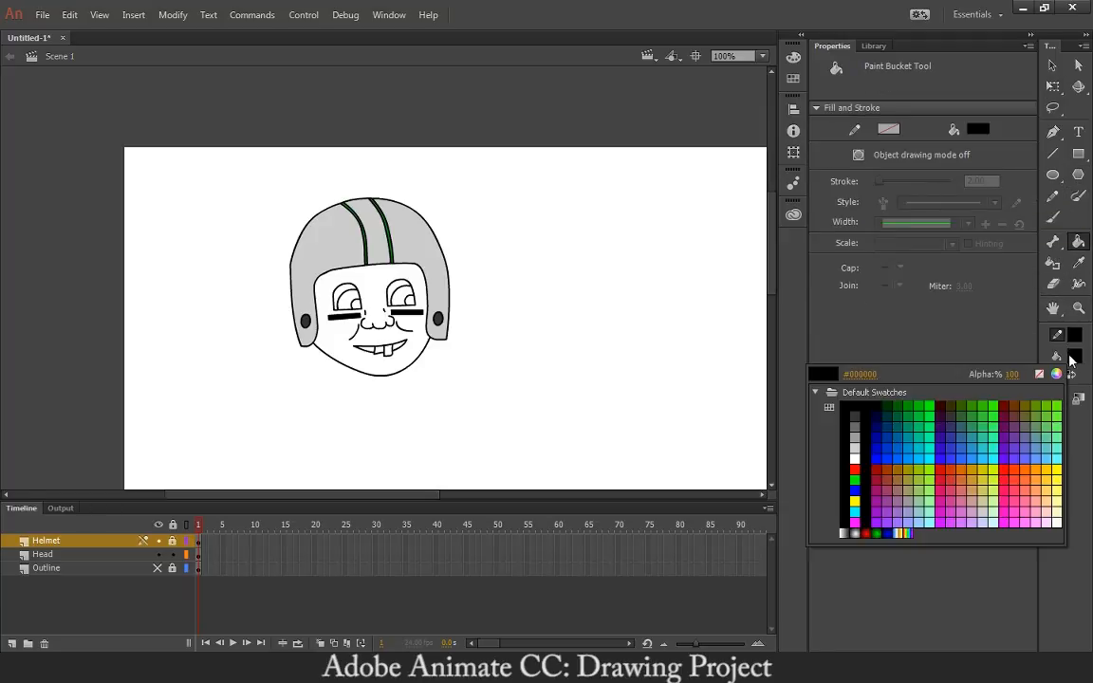
pyautogui.click(1052, 517)
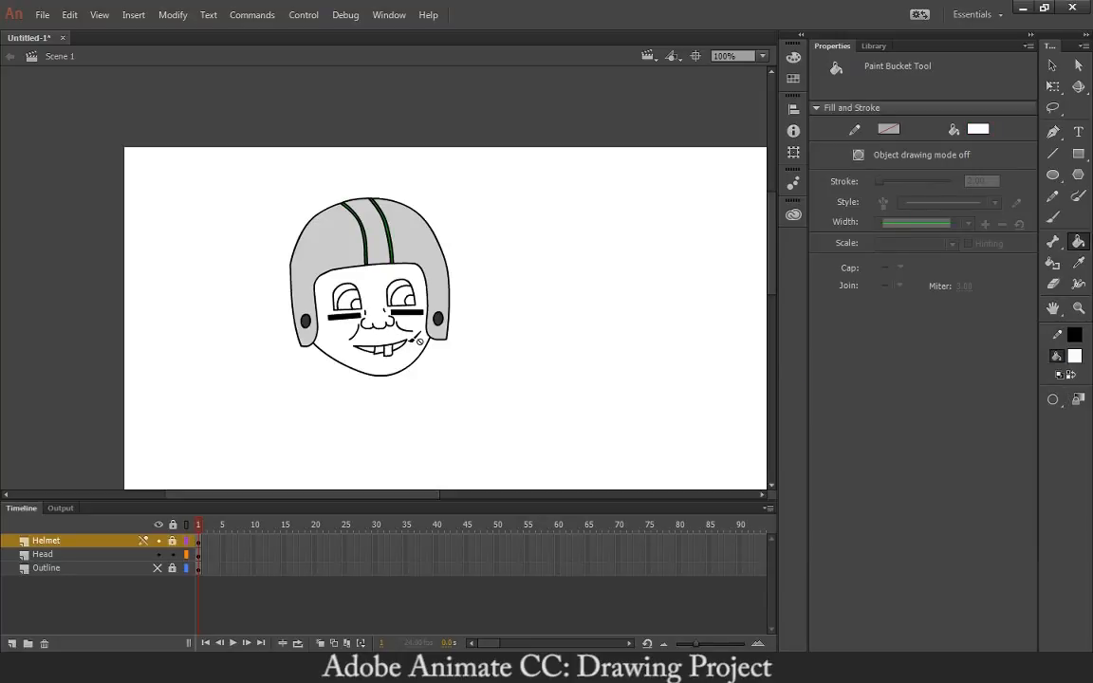
pyautogui.click(92, 556)
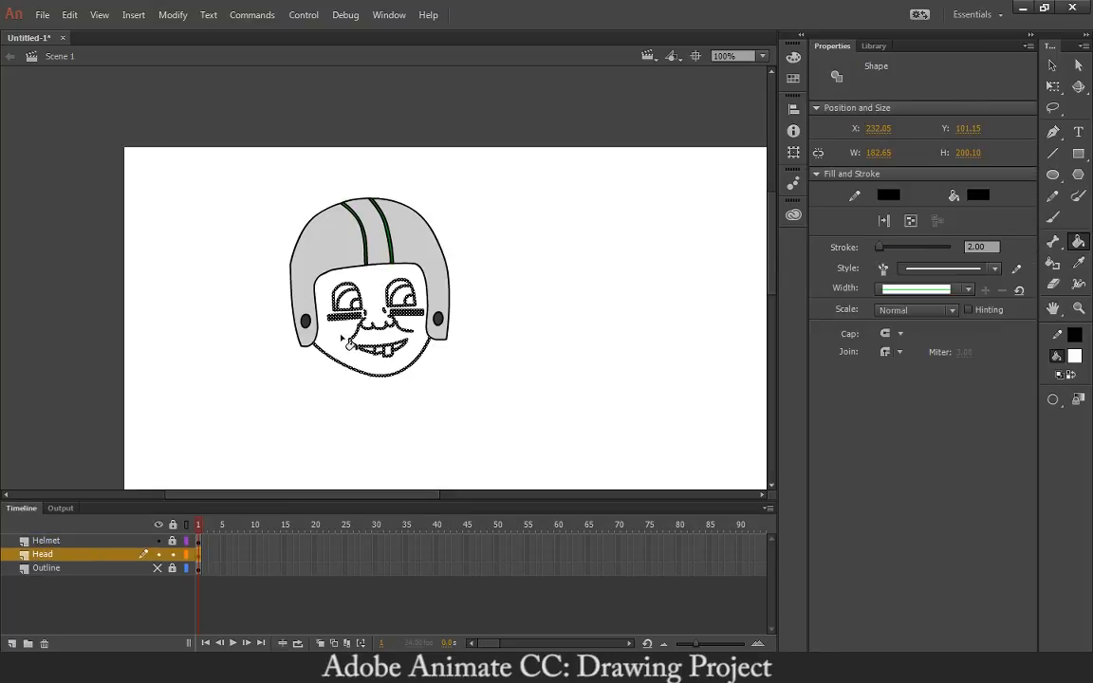
# Try filling the face with yellow #FFFF66 while the Head artwork is selected, and undo the colour changes
pyautogui.click(1074, 356)
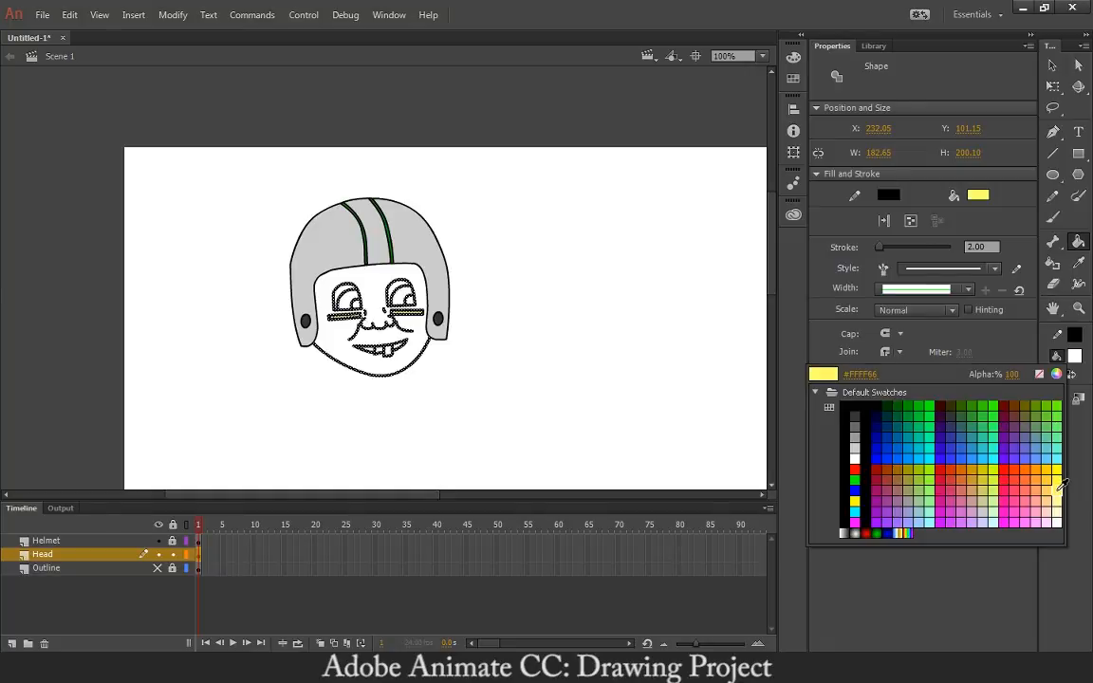
pyautogui.click(1055, 488)
pyautogui.click(347, 275)
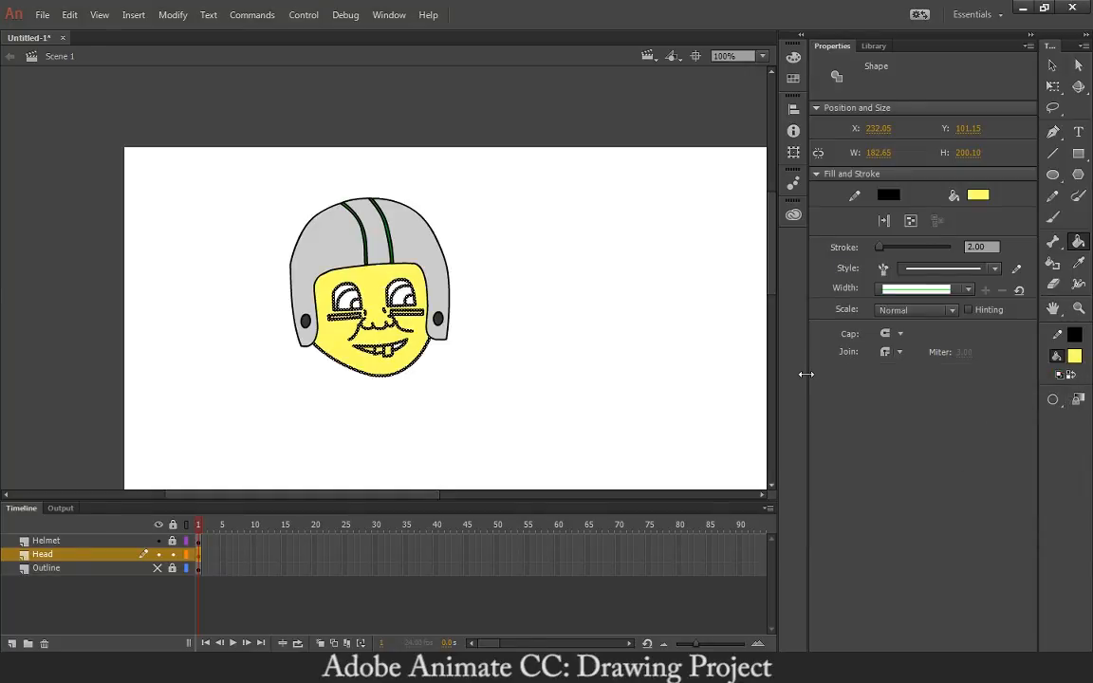
pyautogui.hotkey('ctrl', '=')
pyautogui.hotkey('ctrl', '=')
pyautogui.hotkey('ctrl', '=')
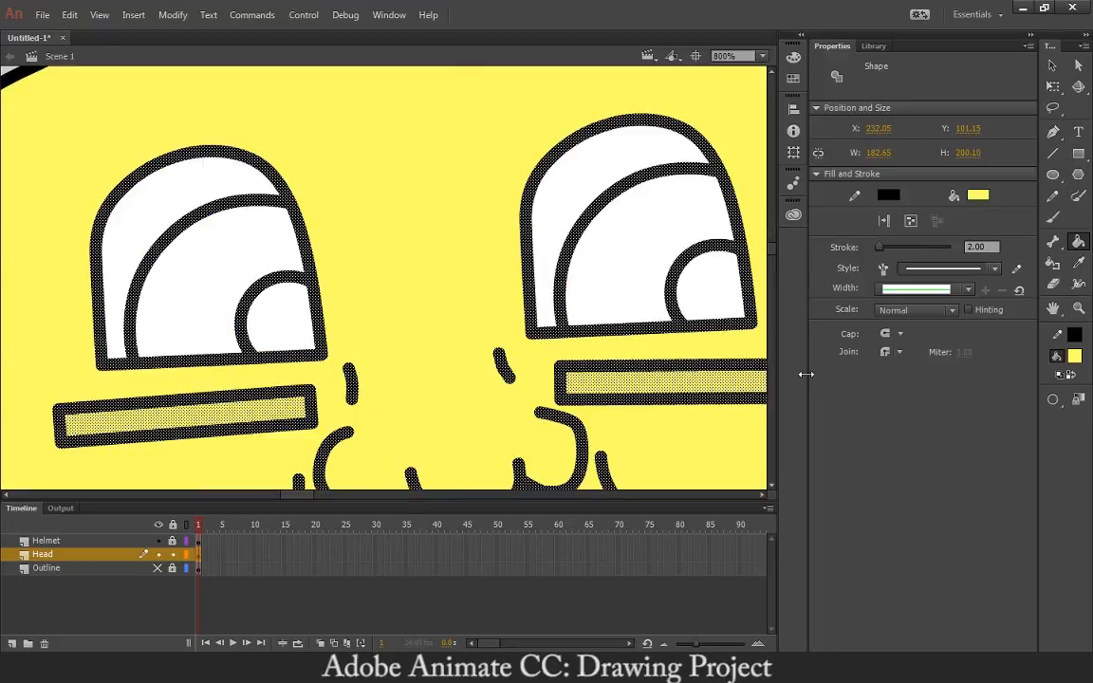
pyautogui.hotkey('ctrl', 'z')
pyautogui.hotkey('ctrl', 'z')
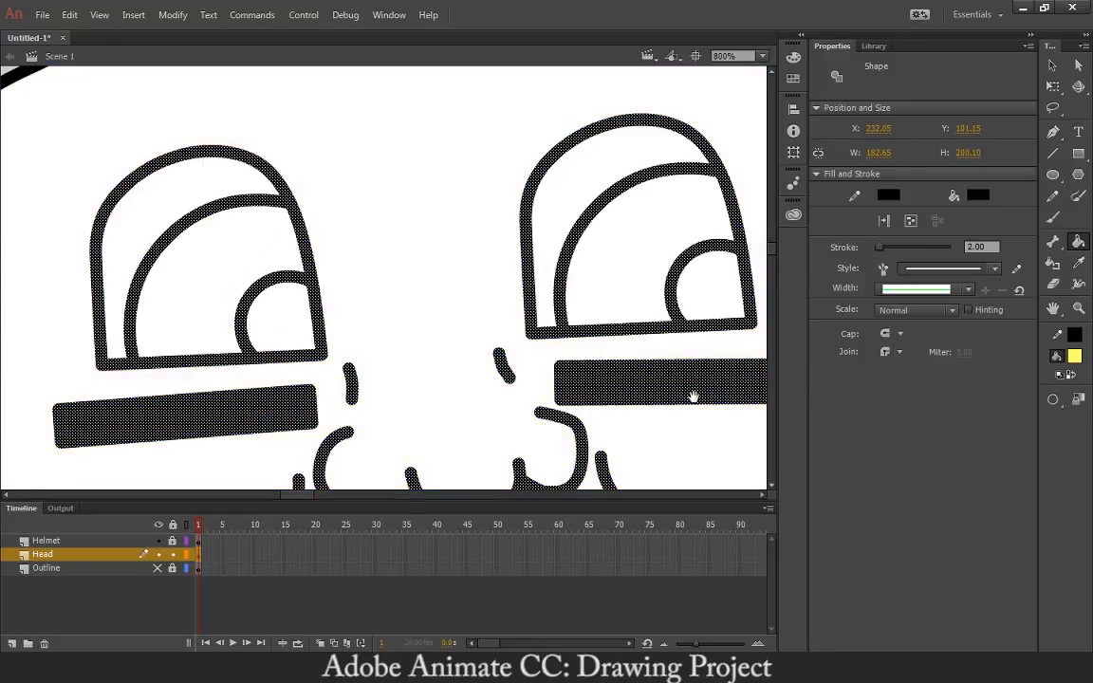
# Deselect the artwork on the Head layer and set the stage colour to white
pyautogui.moveTo(690, 393); pyautogui.dragTo(421, 48)
pyautogui.moveTo(475, 210); pyautogui.dragTo(533, 276)
pyautogui.press('v')
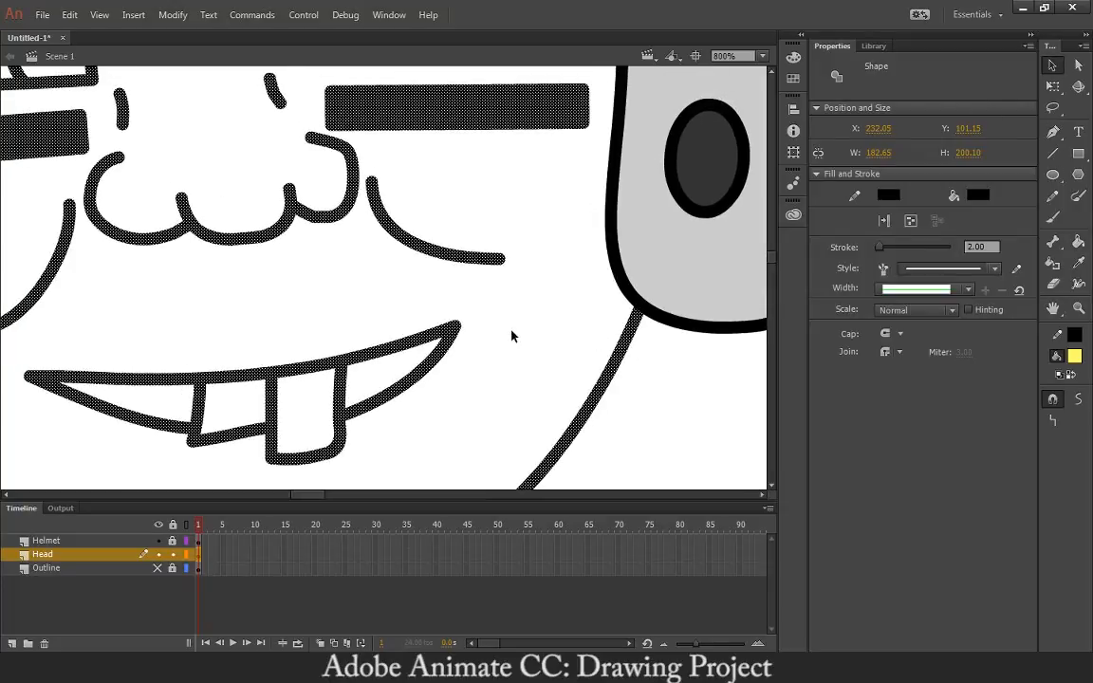
pyautogui.click(651, 424)
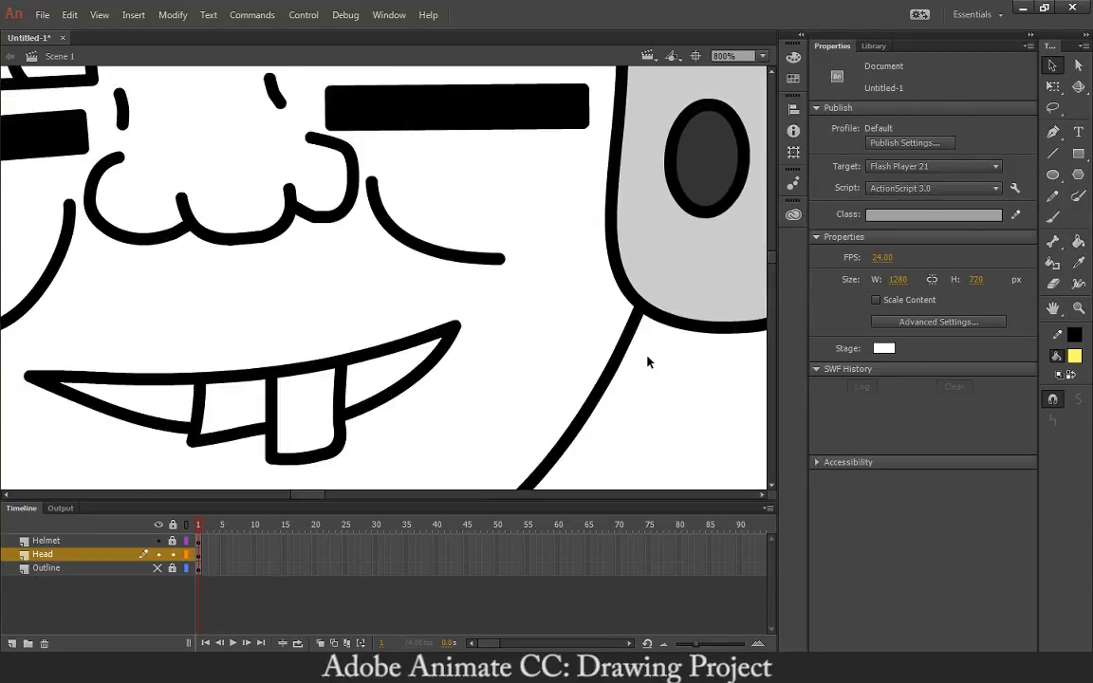
pyautogui.hotkey('ctrl', '-')
pyautogui.hotkey('ctrl', '-')
pyautogui.hotkey('ctrl', '-')
pyautogui.hotkey('ctrl', '-')
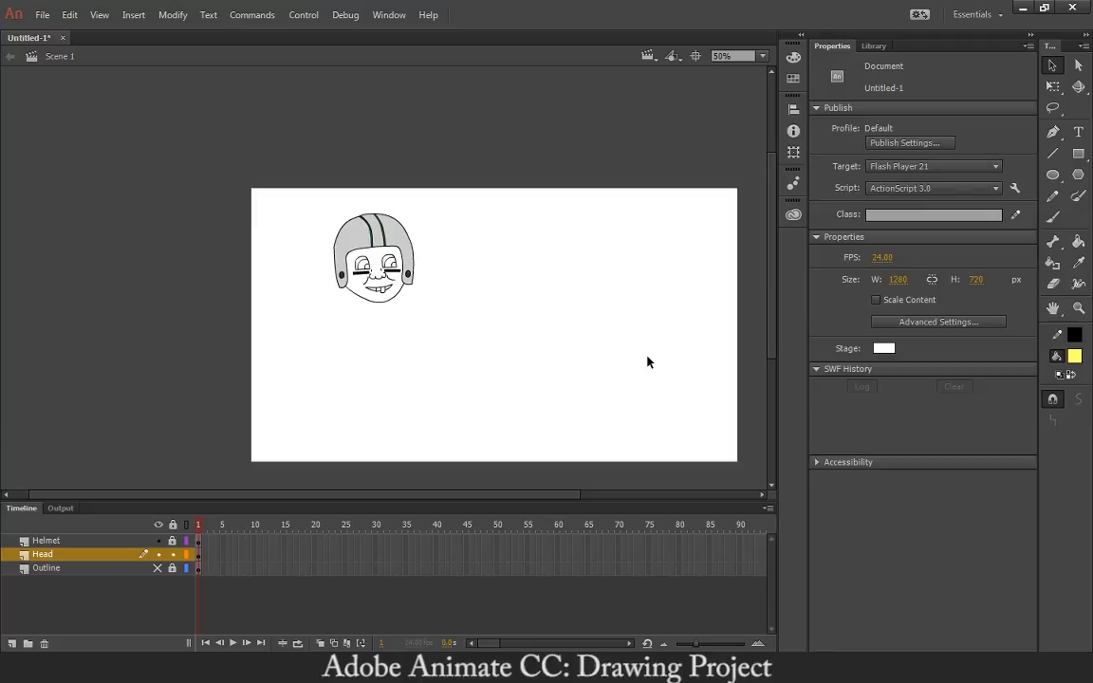
pyautogui.click(883, 348)
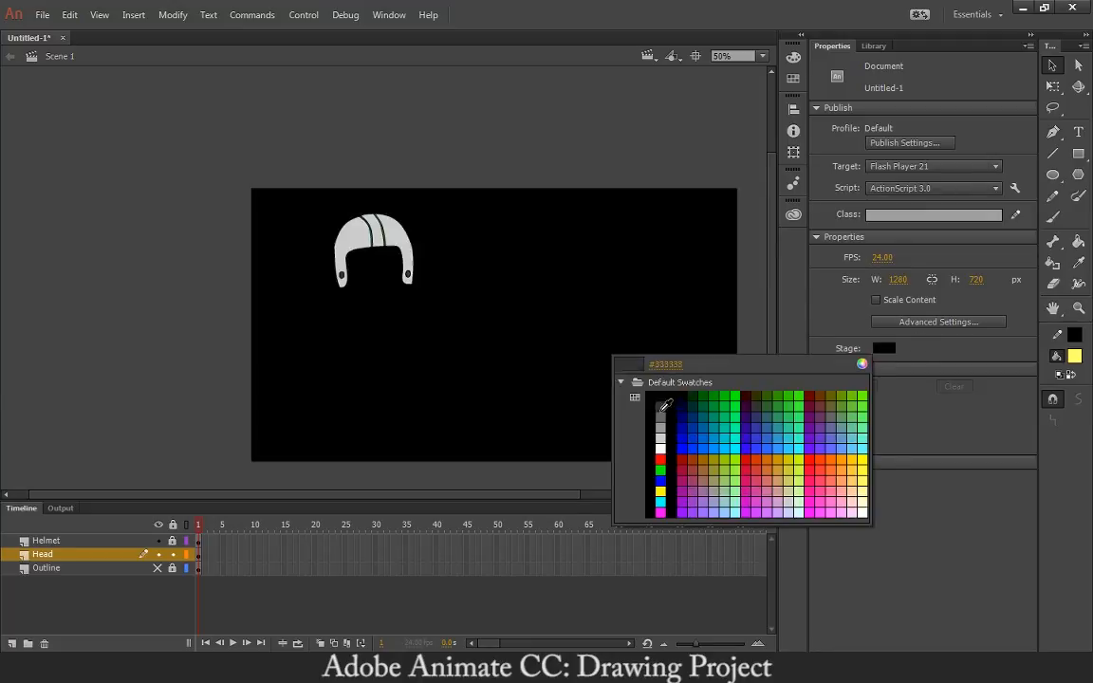
pyautogui.click(662, 447)
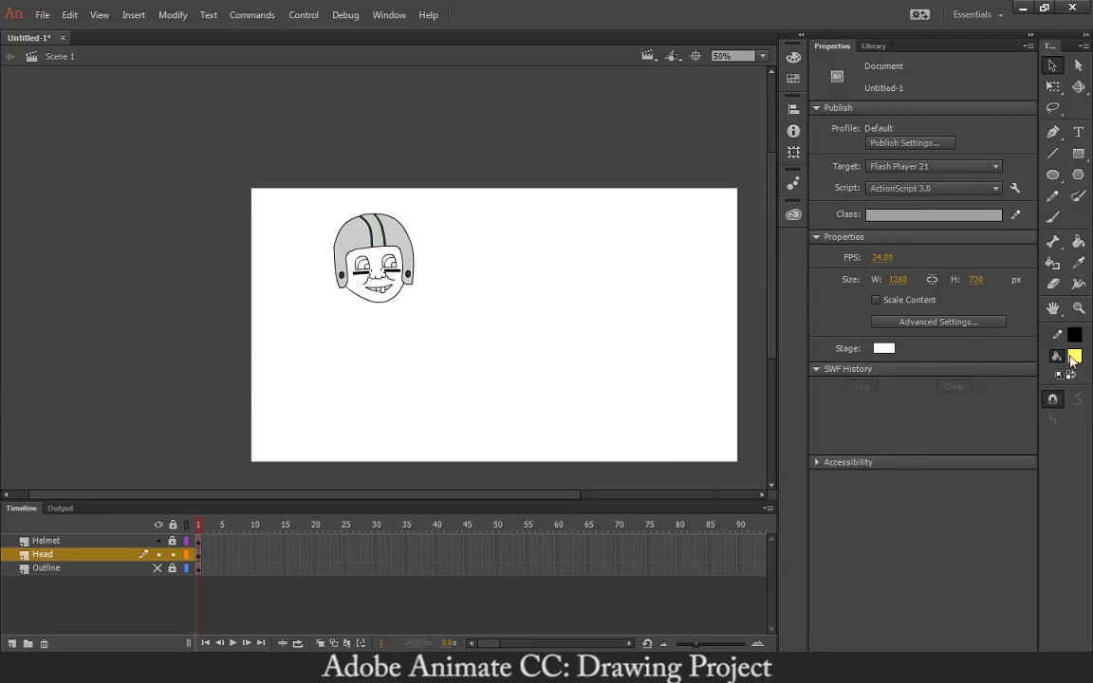
# Set the Paint Bucket's fill colour to light peach and undo a first trial fill of the face
pyautogui.press('k')
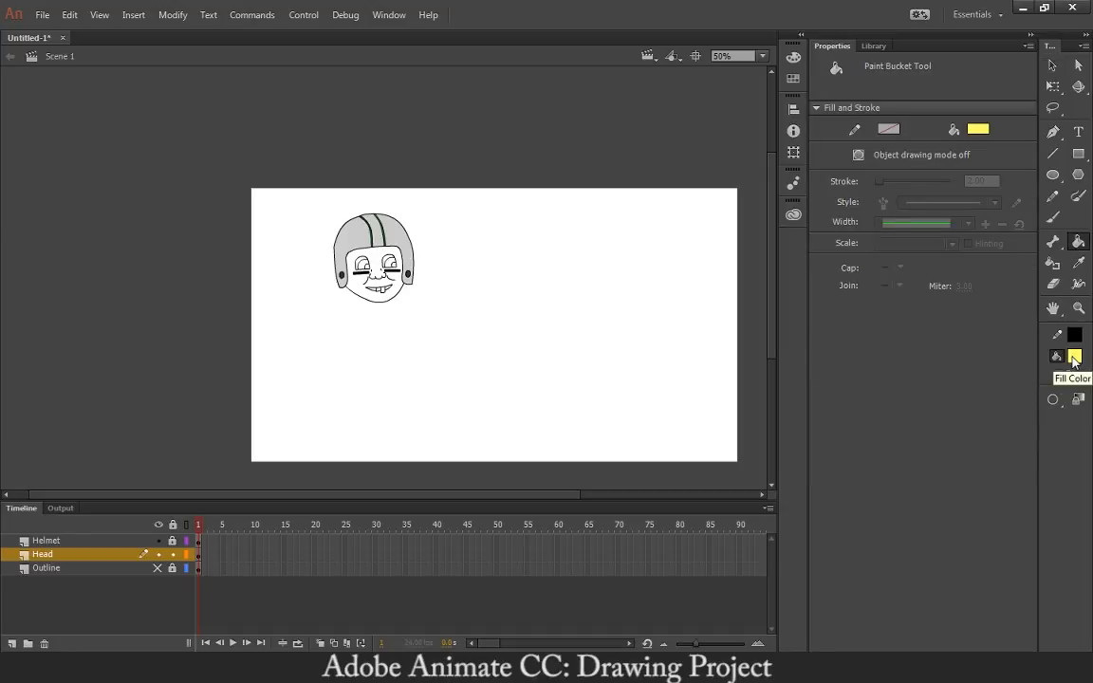
pyautogui.click(1074, 357)
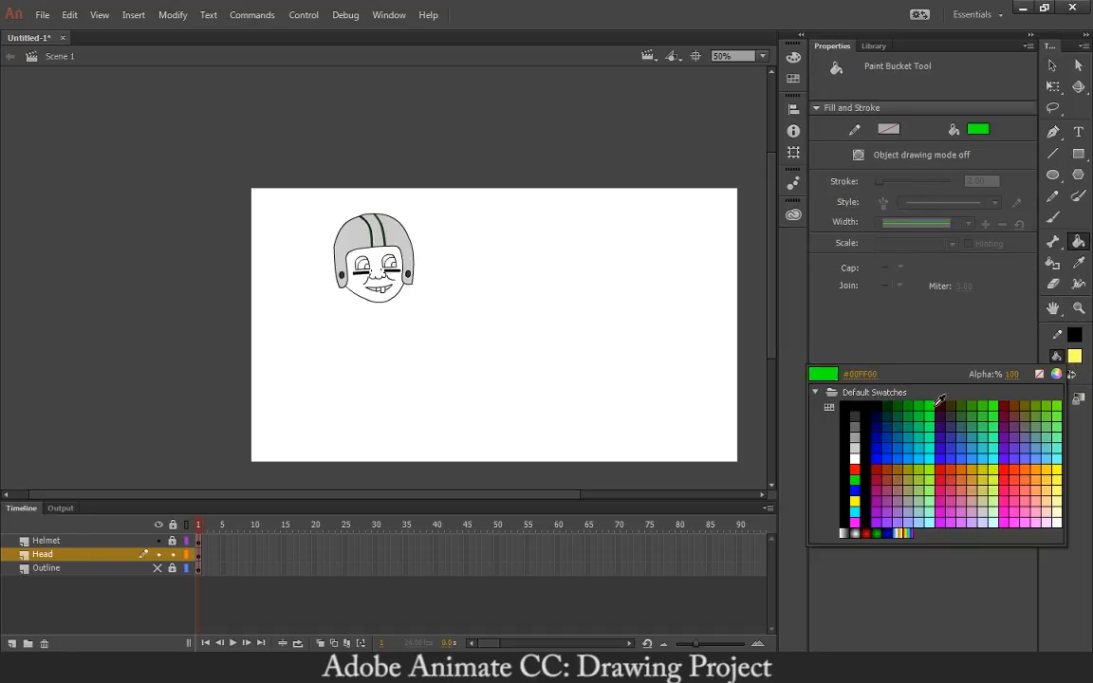
pyautogui.click(1051, 494)
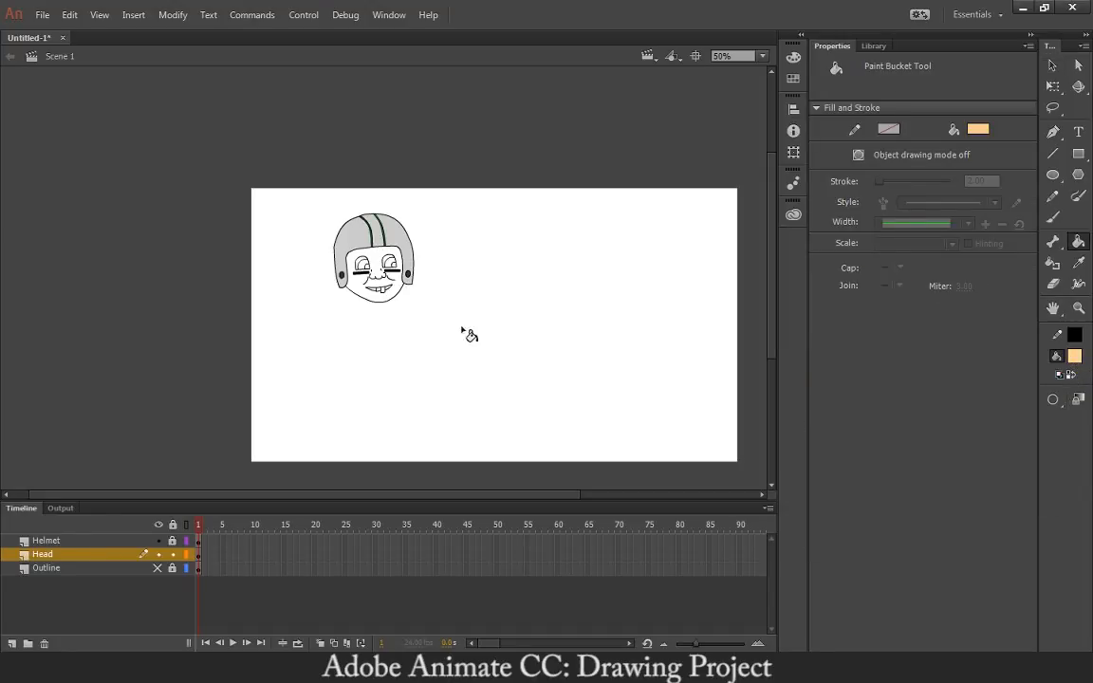
pyautogui.hotkey('ctrl', '=')
pyautogui.hotkey('ctrl', '=')
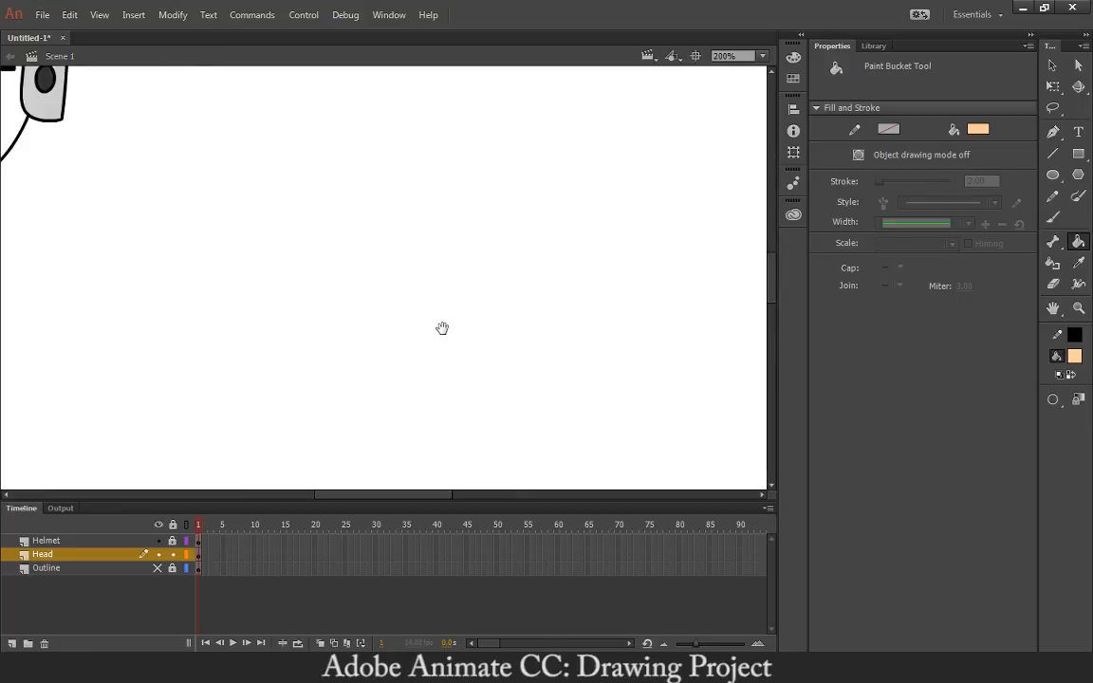
pyautogui.moveTo(441, 328); pyautogui.dragTo(571, 428)
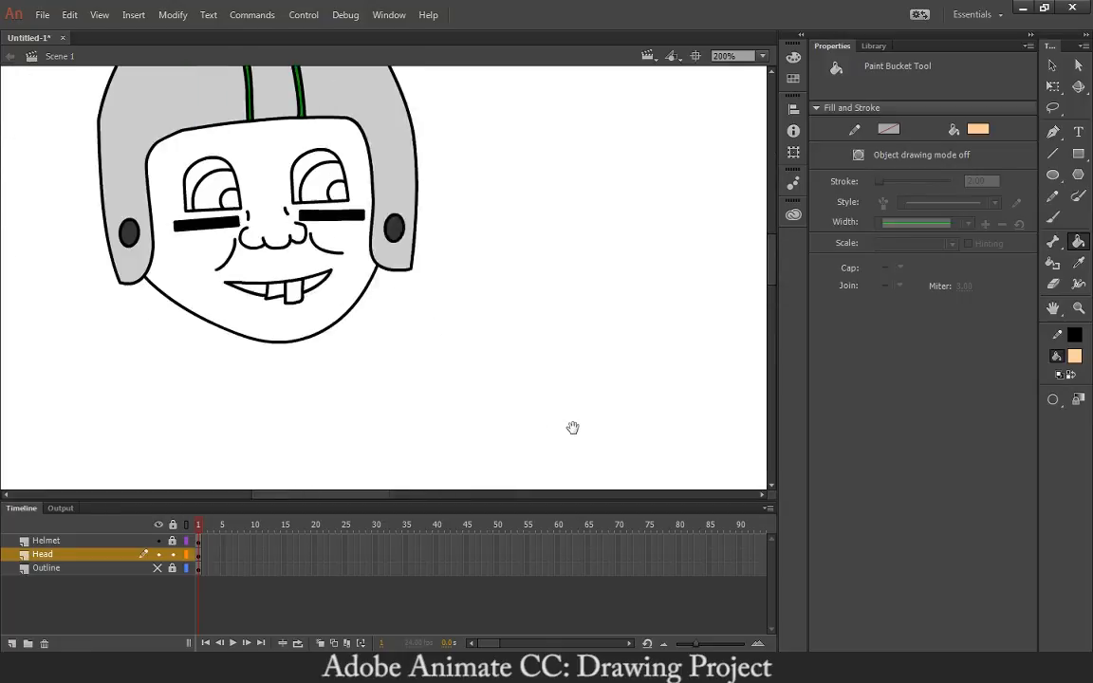
pyautogui.click(334, 310)
pyautogui.hotkey('ctrl', 'z')
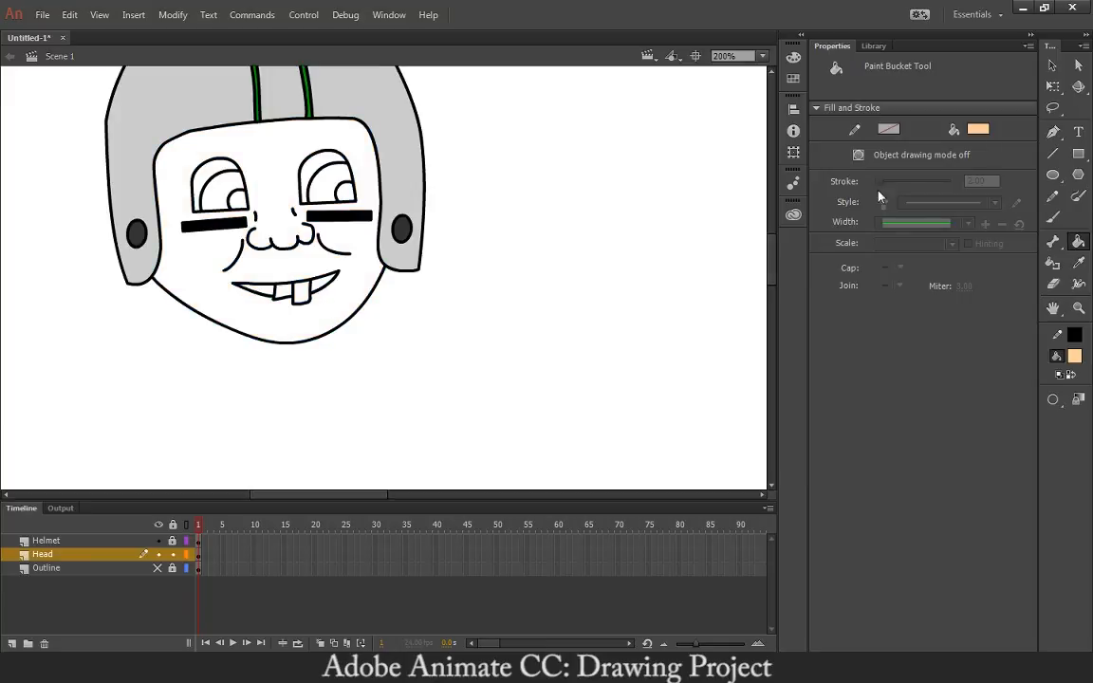
# Fill the skin area of the face with light peach, leaving the eyes and teeth unfilled
pyautogui.press('v')
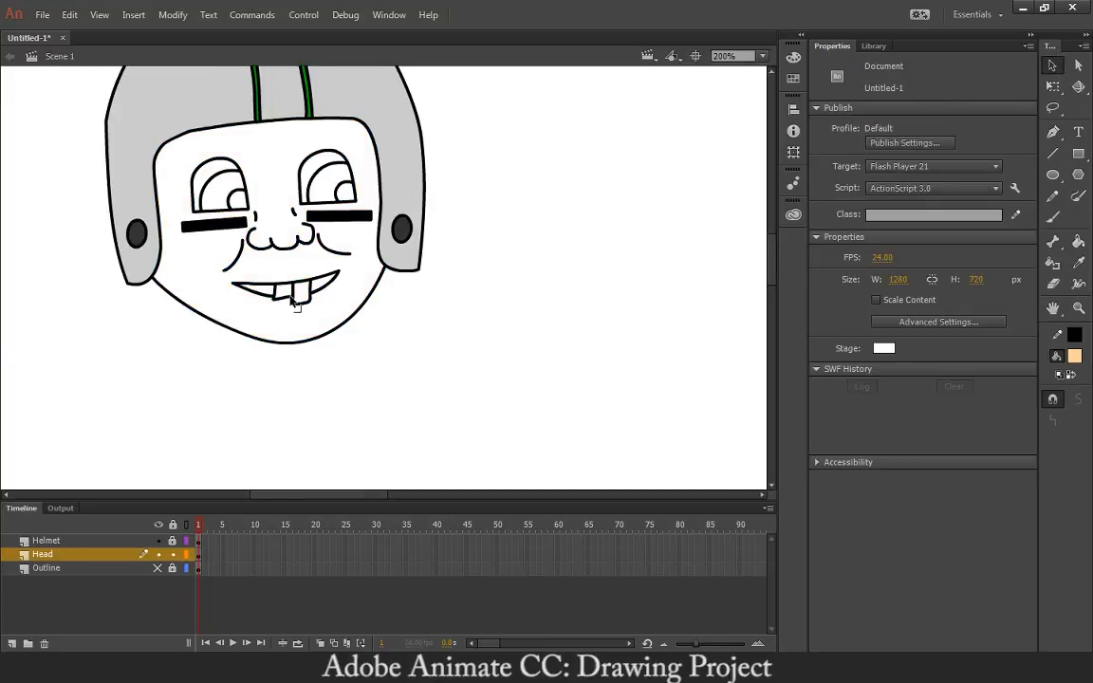
pyautogui.hotkey('ctrl', '=')
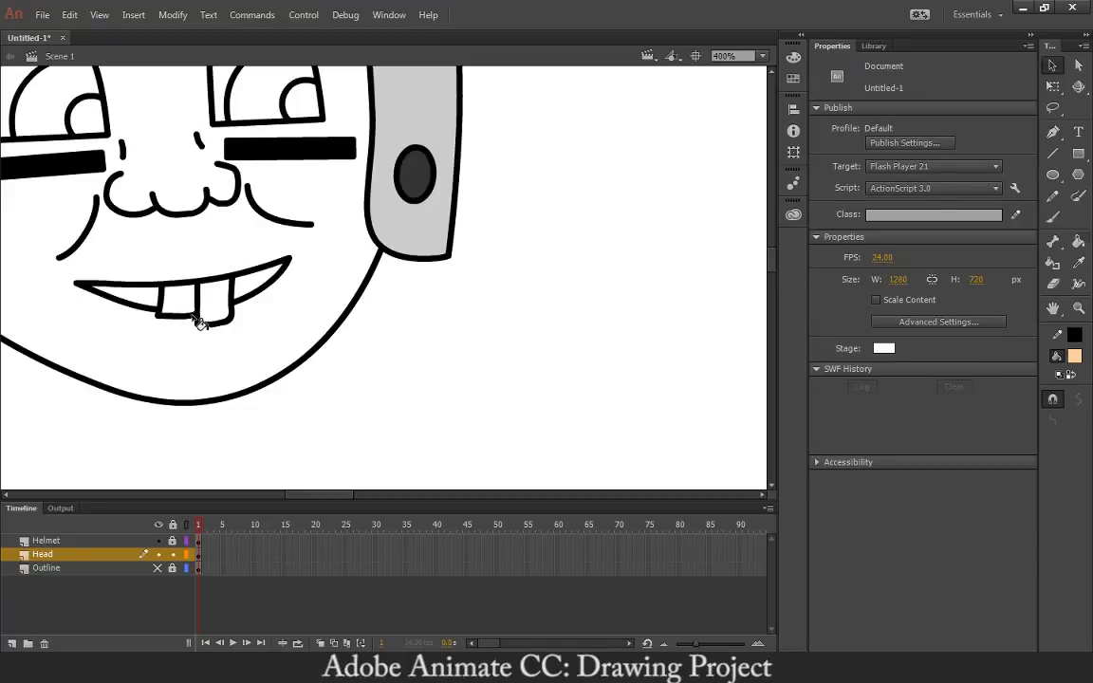
pyautogui.press('k')
pyautogui.click(200, 355)
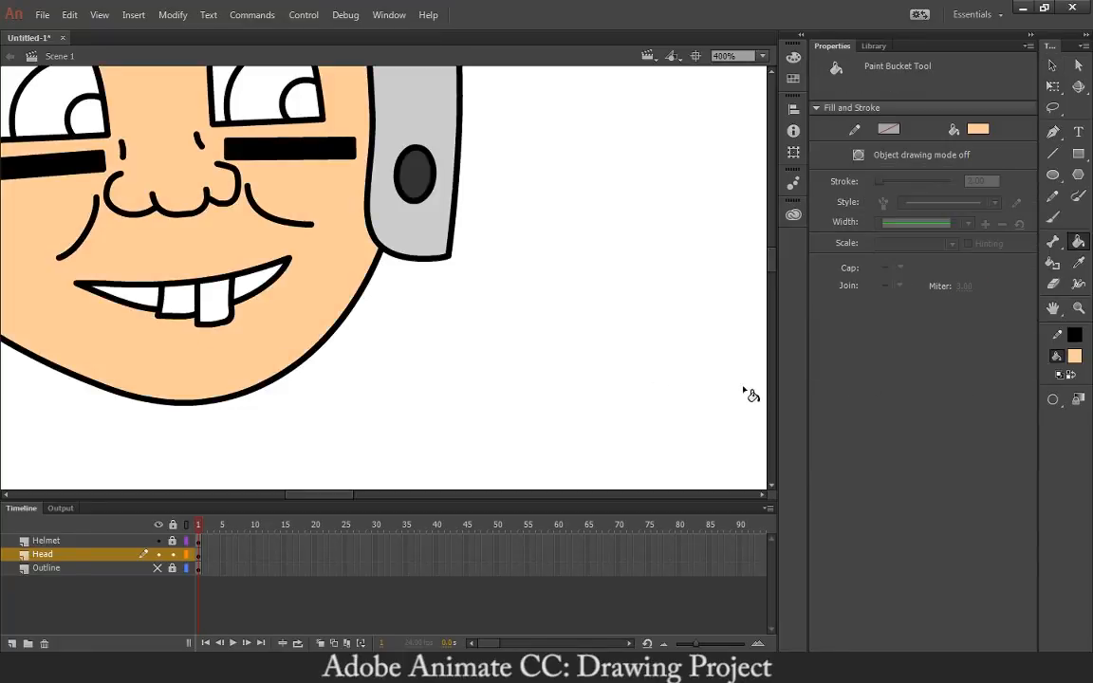
# Fill the irises of both eyes with blue #0033FF using the Paint Bucket
pyautogui.moveTo(423, 283); pyautogui.dragTo(671, 393)
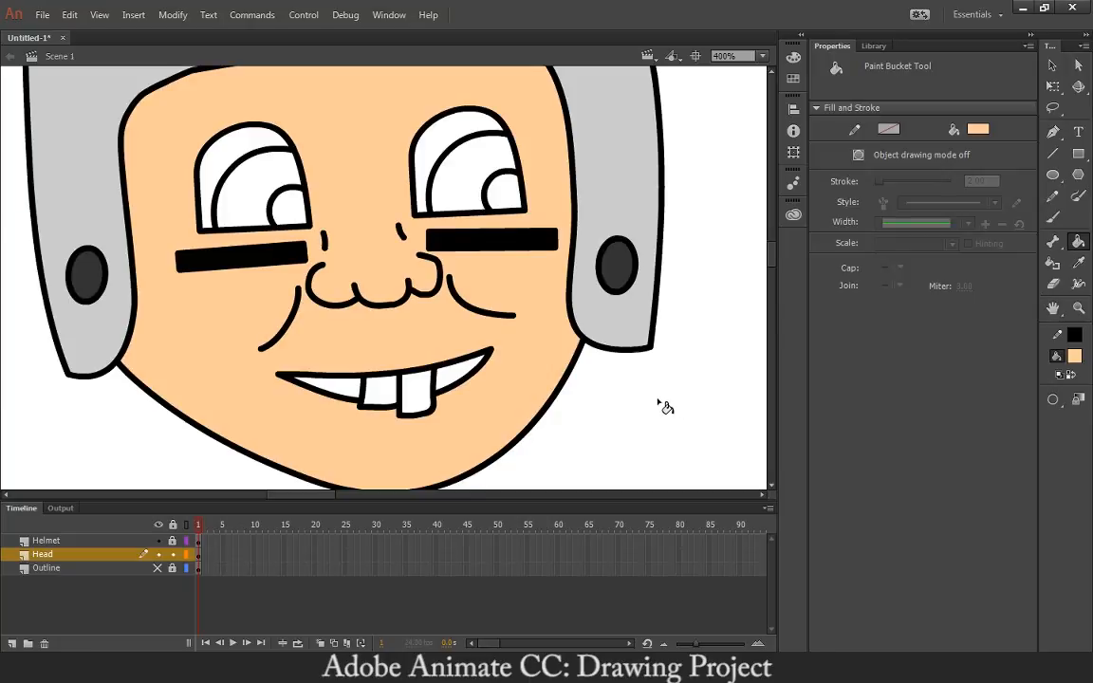
pyautogui.click(1076, 358)
pyautogui.click(1077, 363)
pyautogui.click(1077, 361)
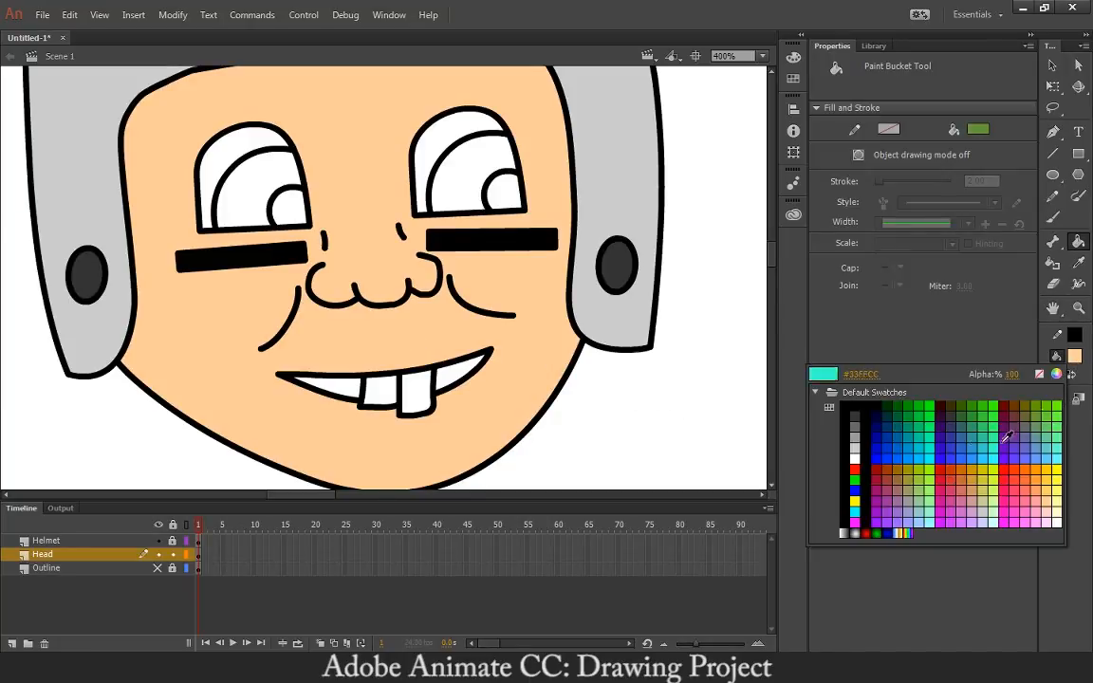
pyautogui.click(900, 456)
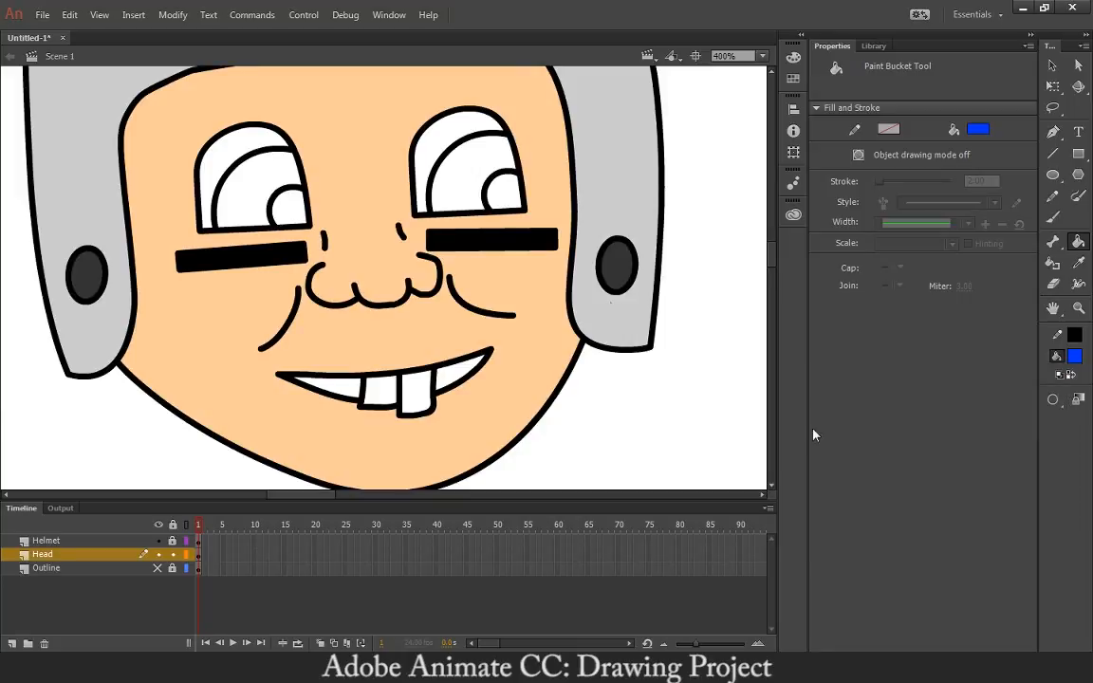
pyautogui.click(464, 176)
pyautogui.click(258, 166)
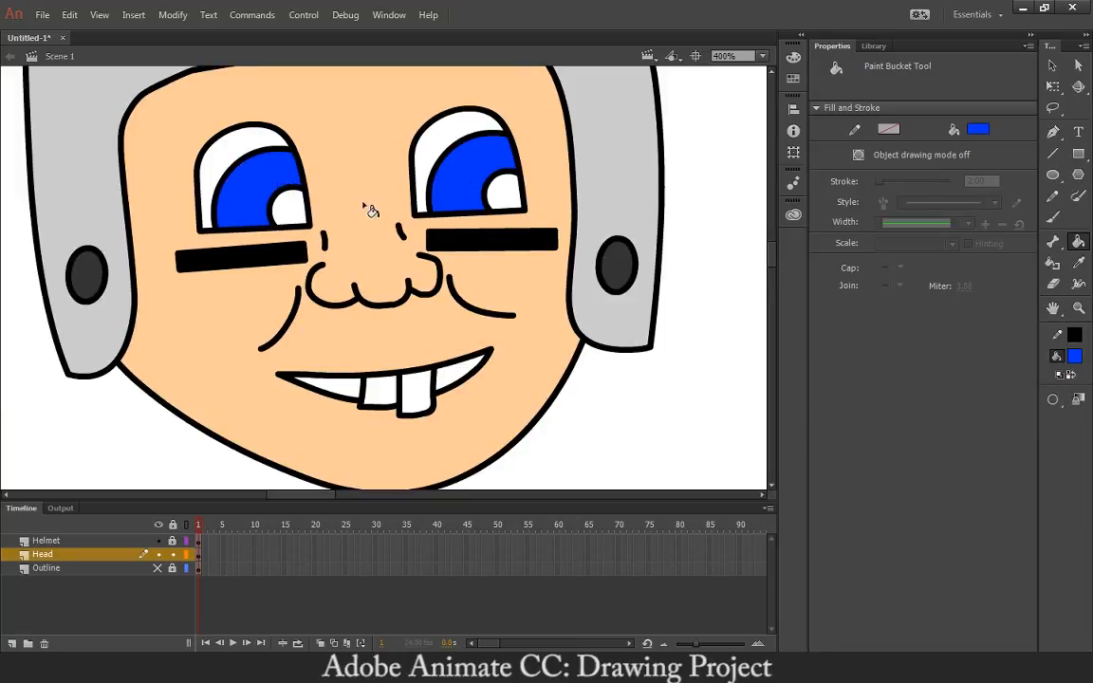
# Try a dark grey fill for the pupils of both eyes
pyautogui.click(1076, 355)
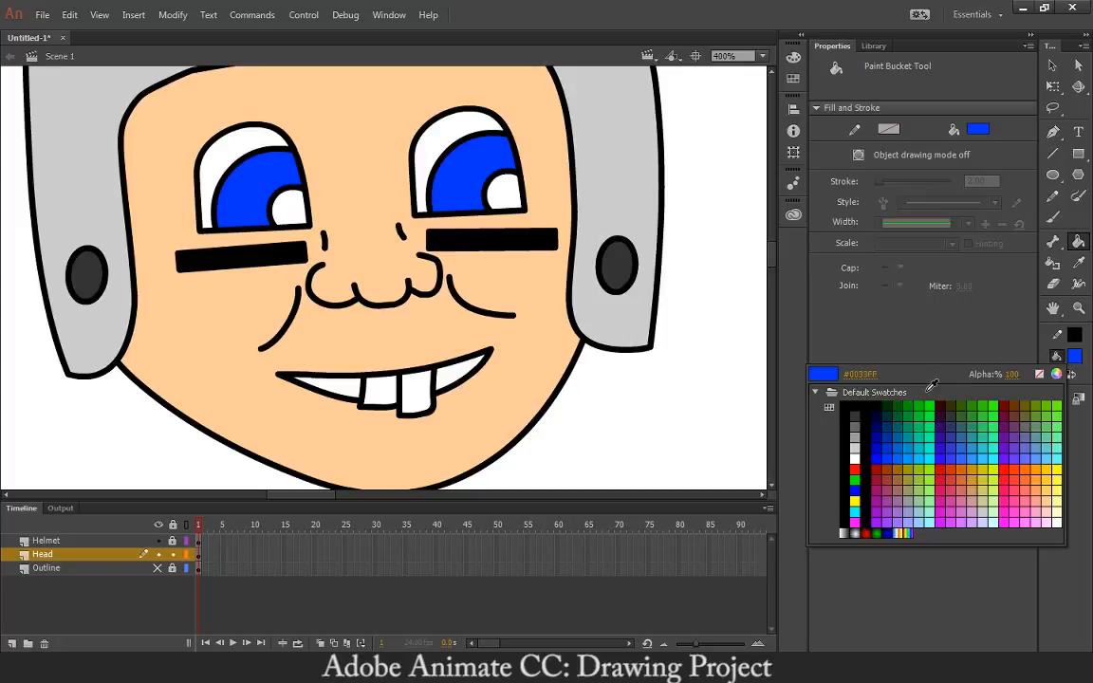
pyautogui.click(812, 400)
pyautogui.click(500, 193)
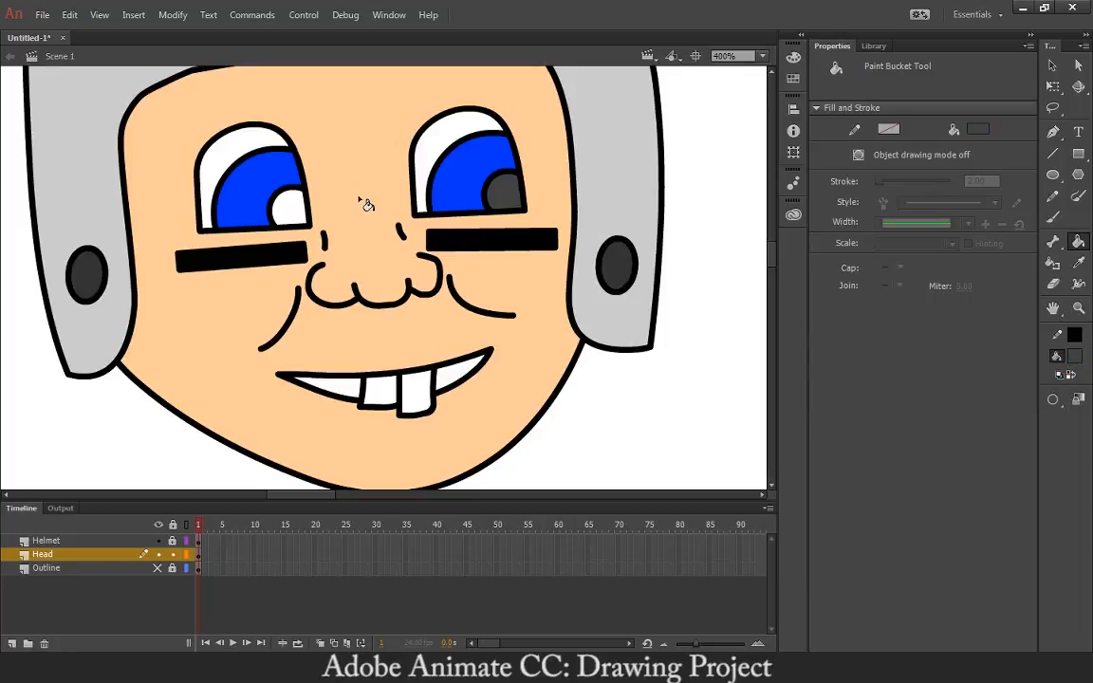
pyautogui.click(286, 203)
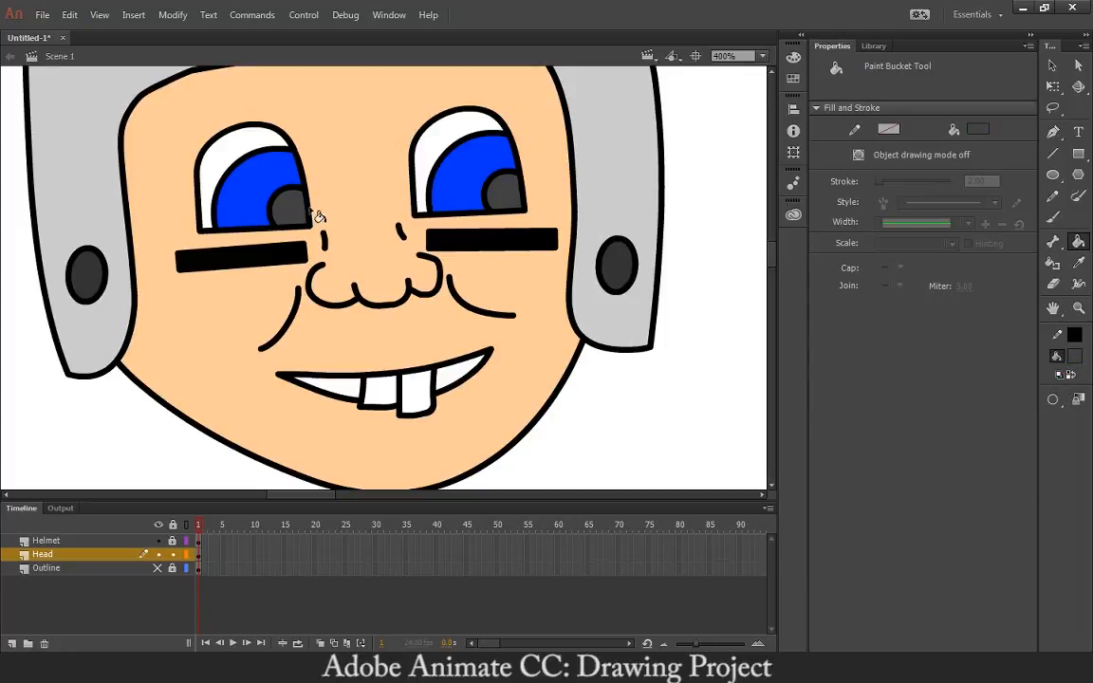
# Fill the pupils of both eyes with black
pyautogui.click(1076, 359)
pyautogui.click(822, 393)
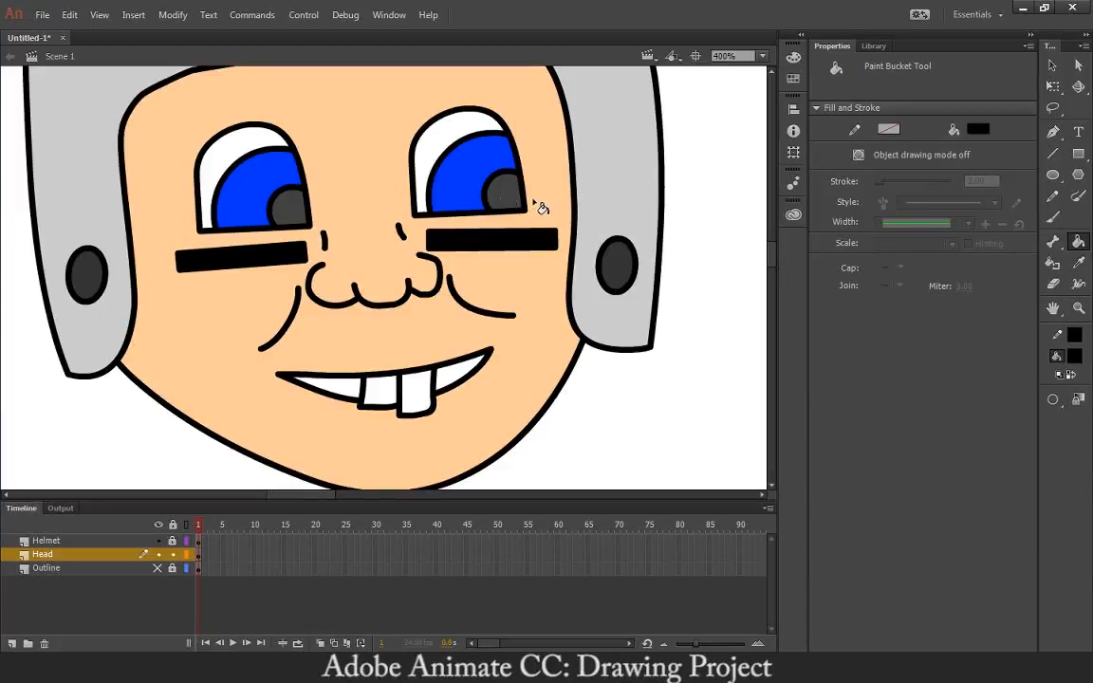
pyautogui.click(503, 193)
pyautogui.click(286, 201)
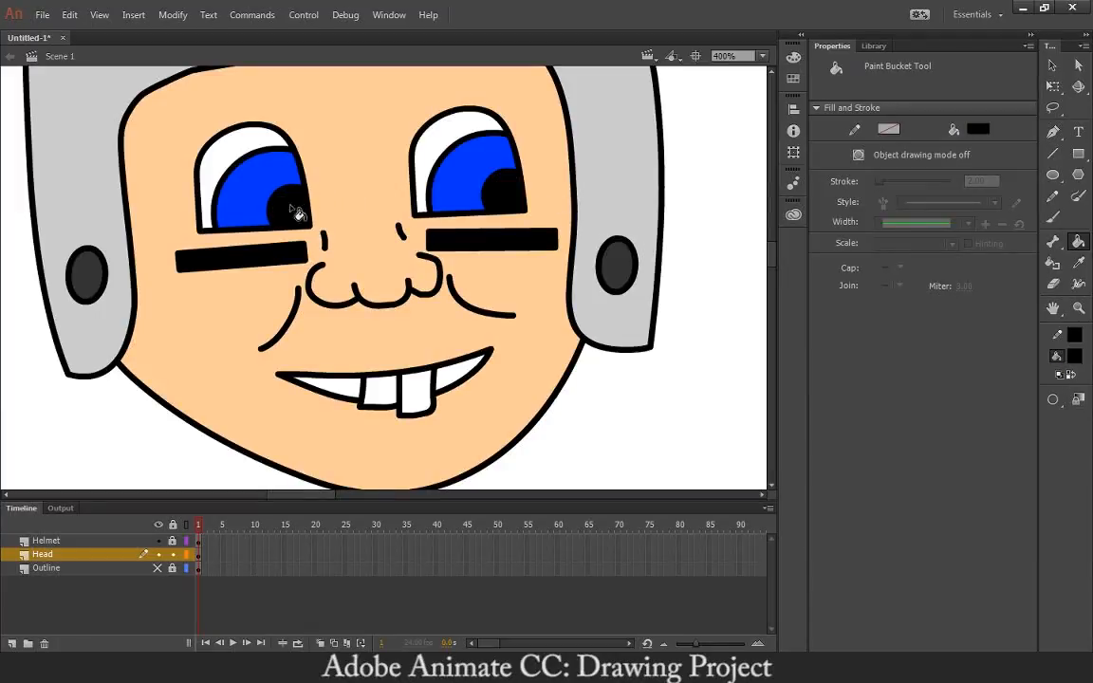
# Try filling the mouth opening with black and undo the fill that spreads over the teeth
pyautogui.click(357, 393)
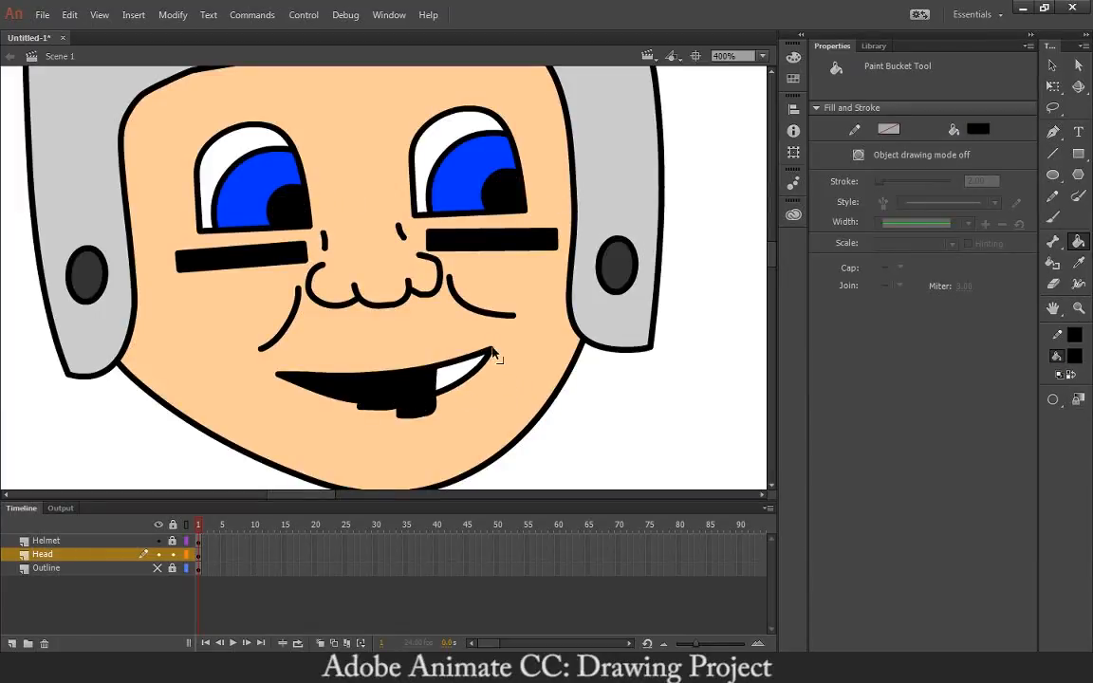
pyautogui.hotkey('ctrl', 'z')
pyautogui.hotkey('ctrl', 'z')
pyautogui.click(1048, 68)
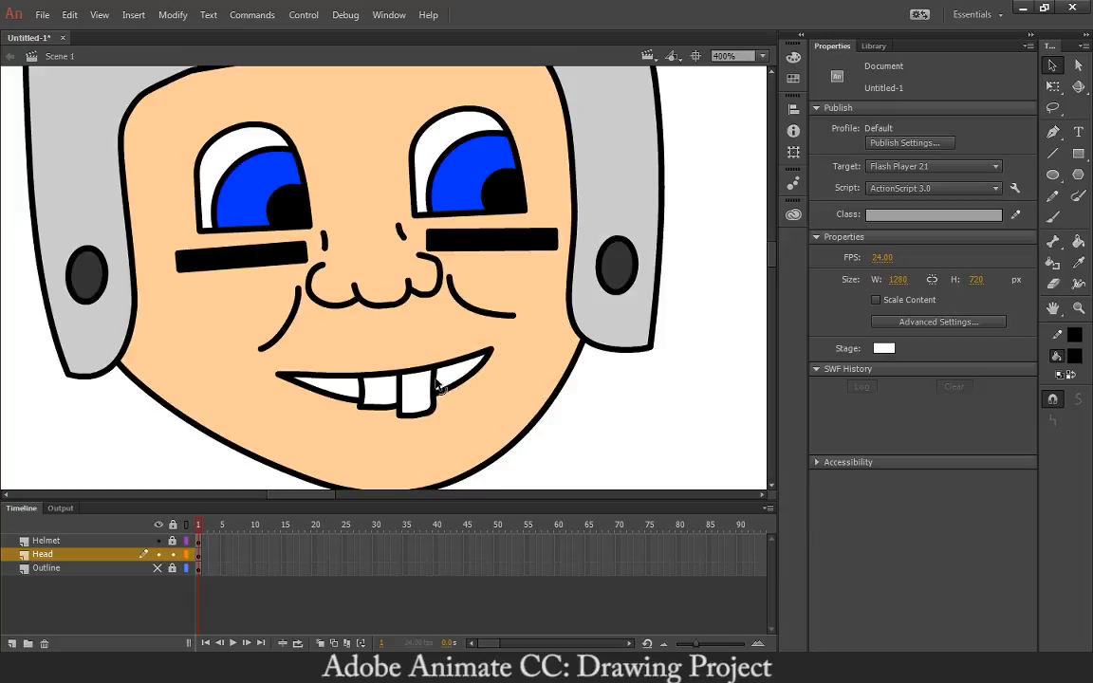
# Fill the mouth openings on both sides of the two teeth with black, leaving the teeth unfilled
pyautogui.click(1078, 241)
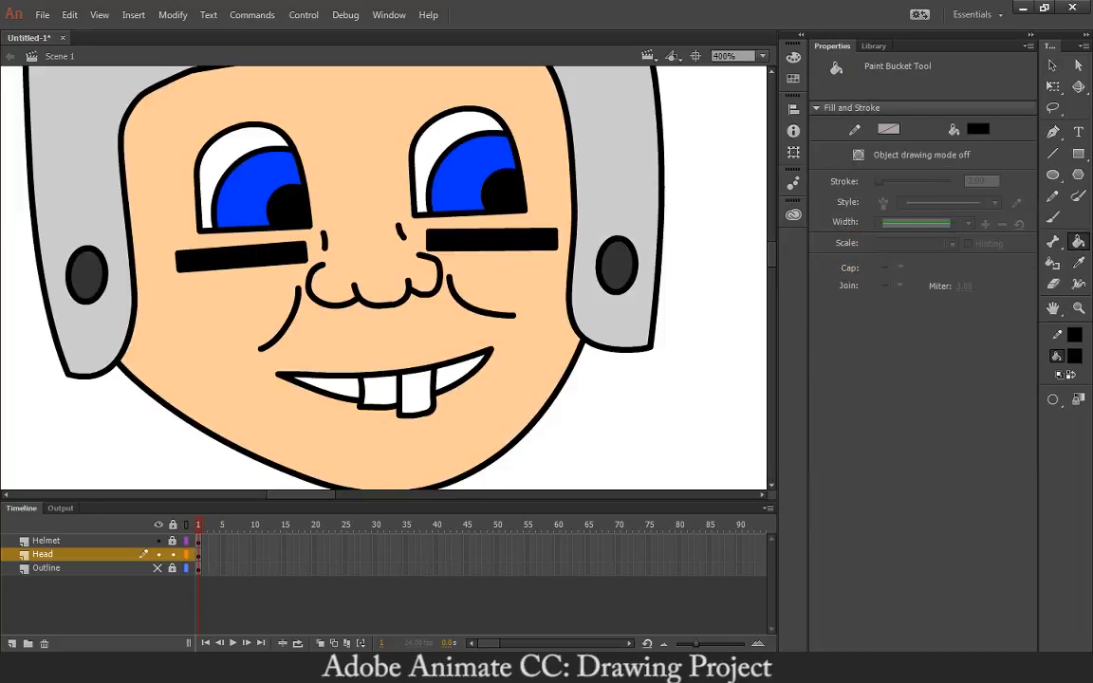
pyautogui.click(1073, 357)
pyautogui.click(868, 407)
pyautogui.click(453, 378)
pyautogui.click(340, 385)
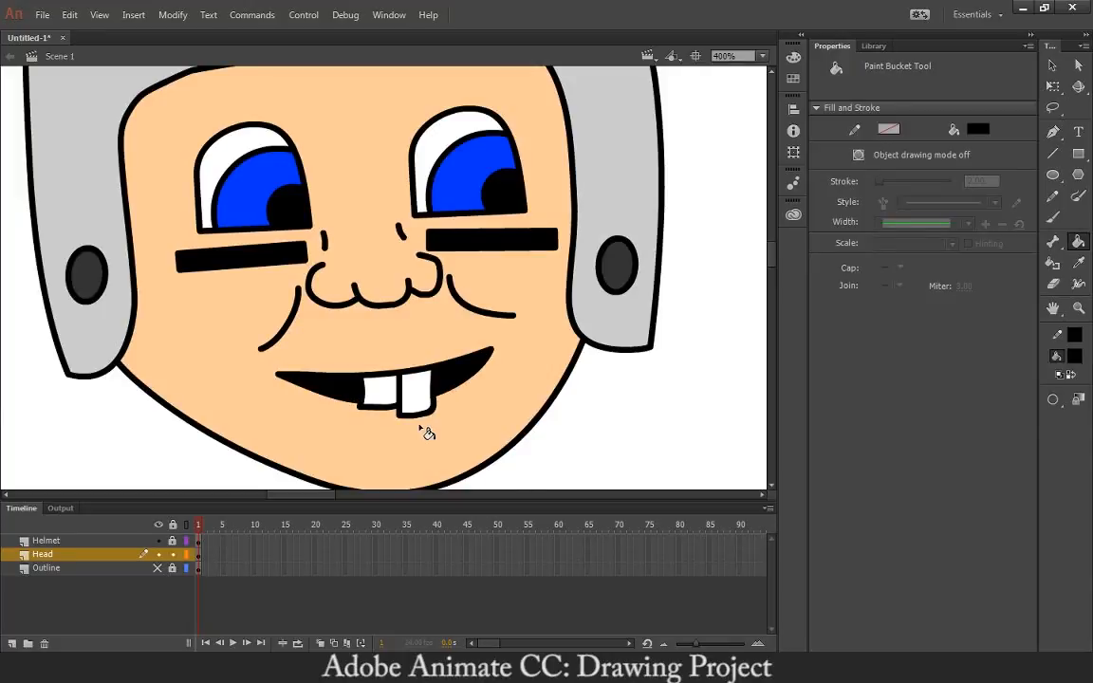
# Reshape the cheek line above the right corner of the mouth by pulling its outer end slightly outward and down
pyautogui.hotkey('ctrl', '-')
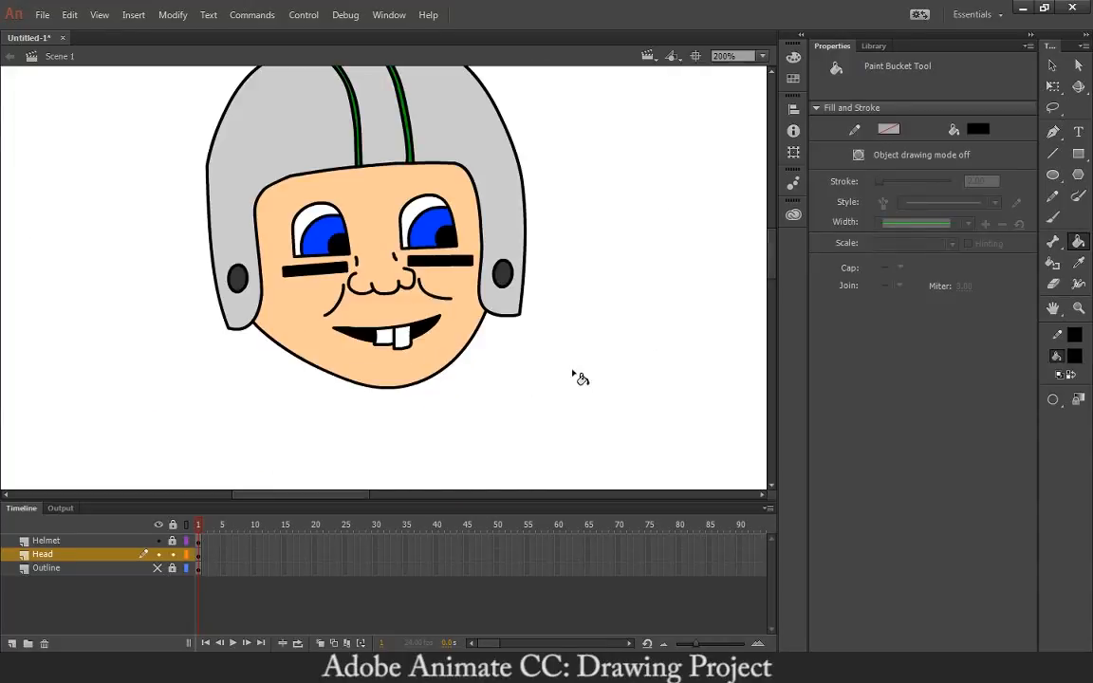
pyautogui.moveTo(642, 300); pyautogui.dragTo(618, 334)
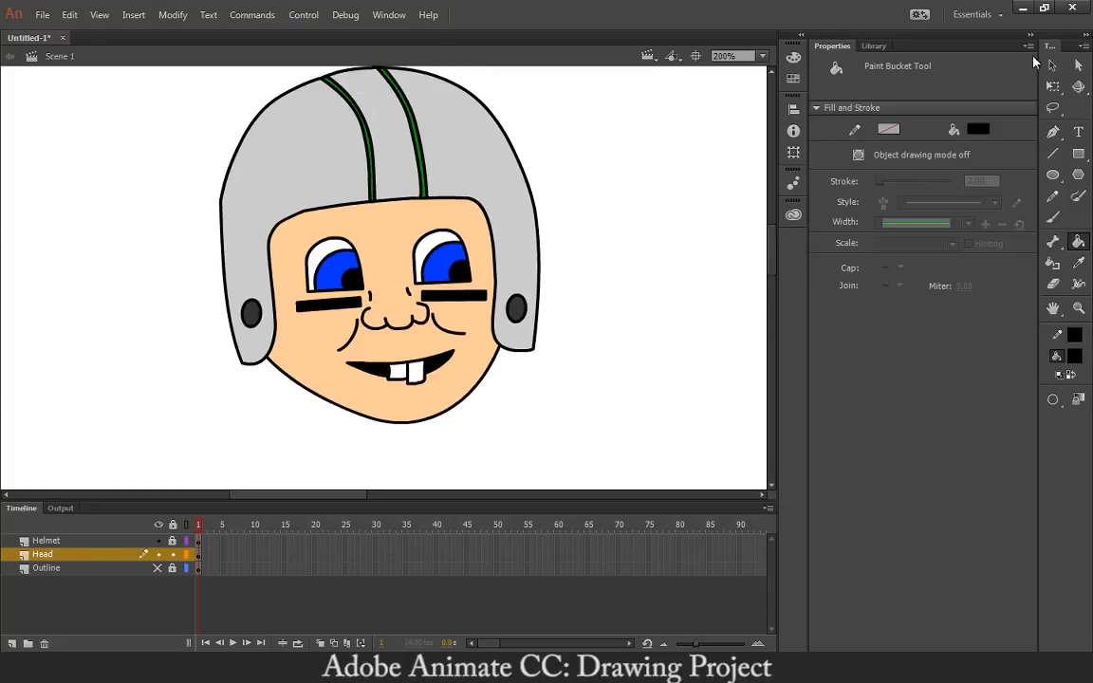
pyautogui.press('v')
pyautogui.click(456, 340)
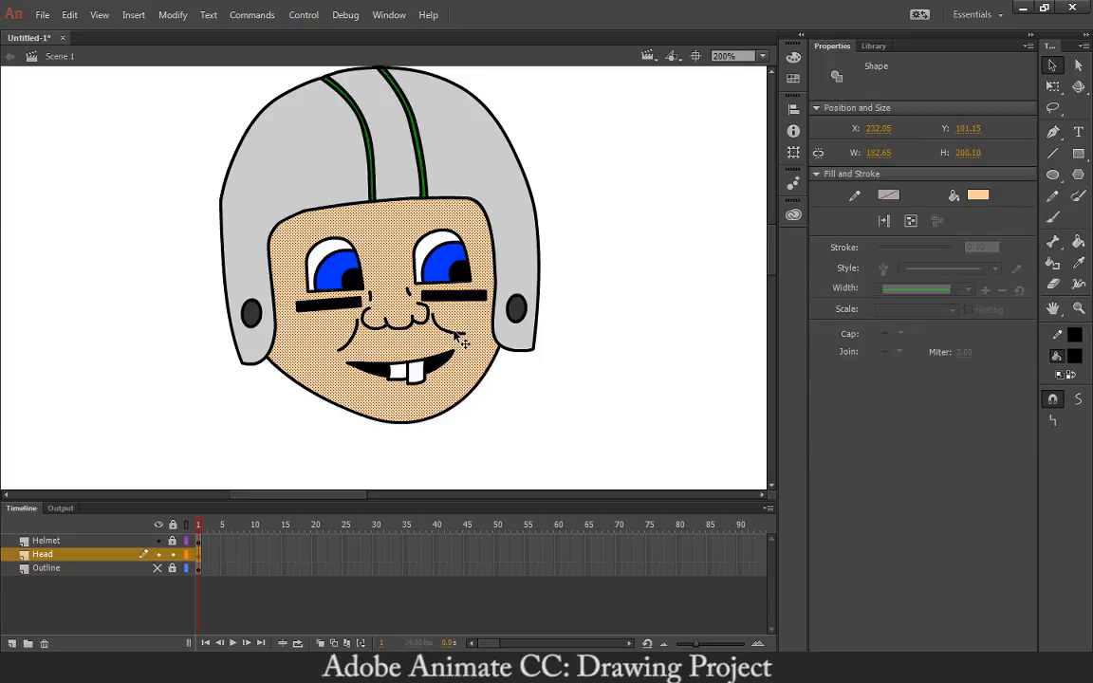
pyautogui.click(451, 328)
pyautogui.click(609, 390)
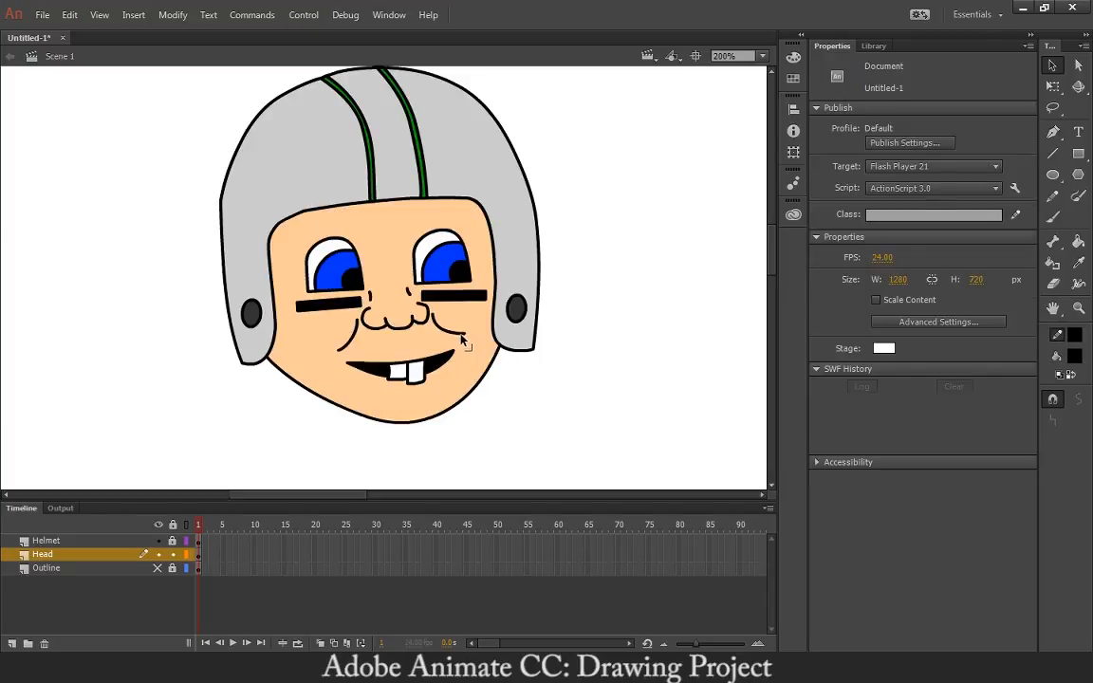
pyautogui.moveTo(465, 344); pyautogui.dragTo(461, 353)
# Show the Outline layer and lock the Head layer
pyautogui.moveTo(682, 270); pyautogui.dragTo(762, 220)
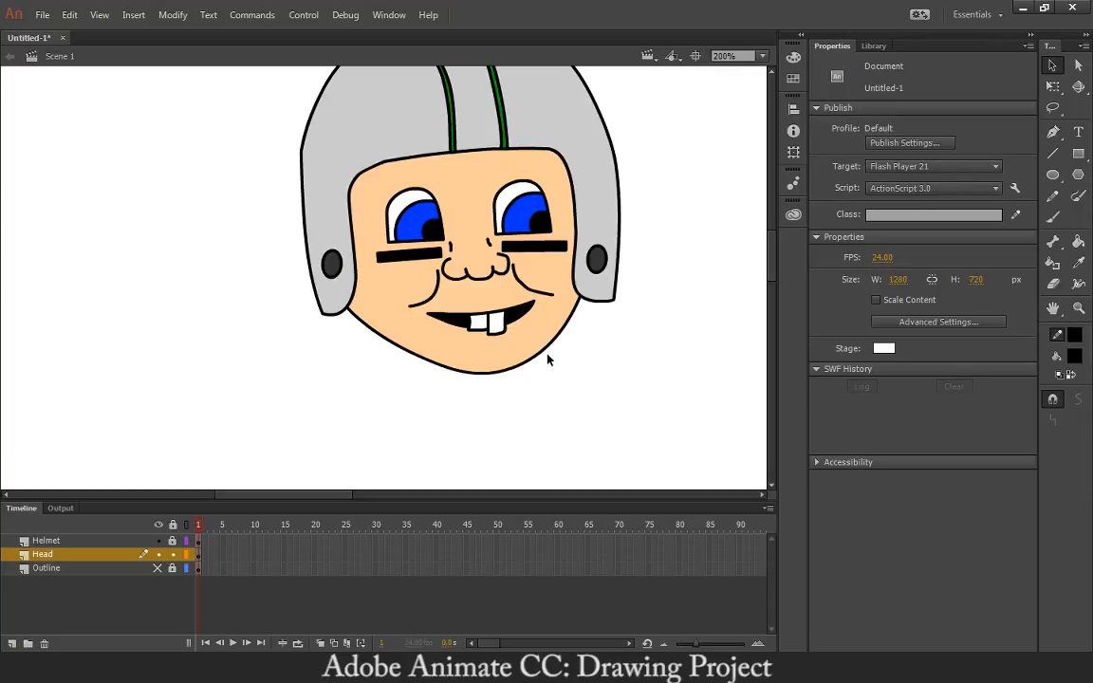
pyautogui.hotkey('ctrl', '1')
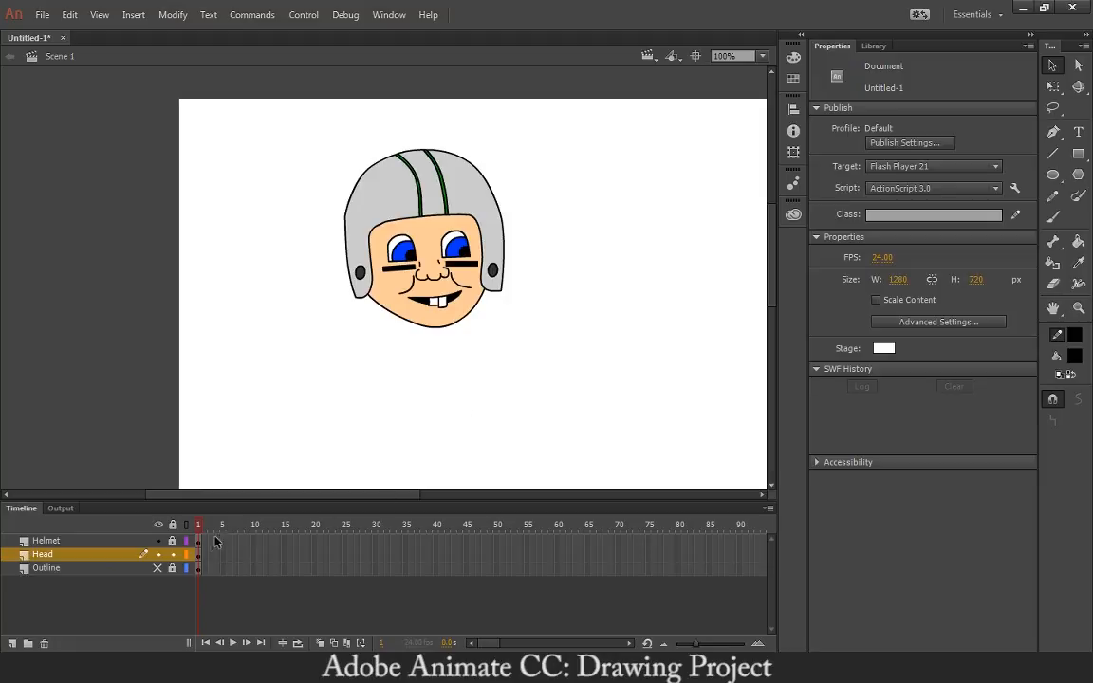
pyautogui.click(158, 568)
pyautogui.click(171, 554)
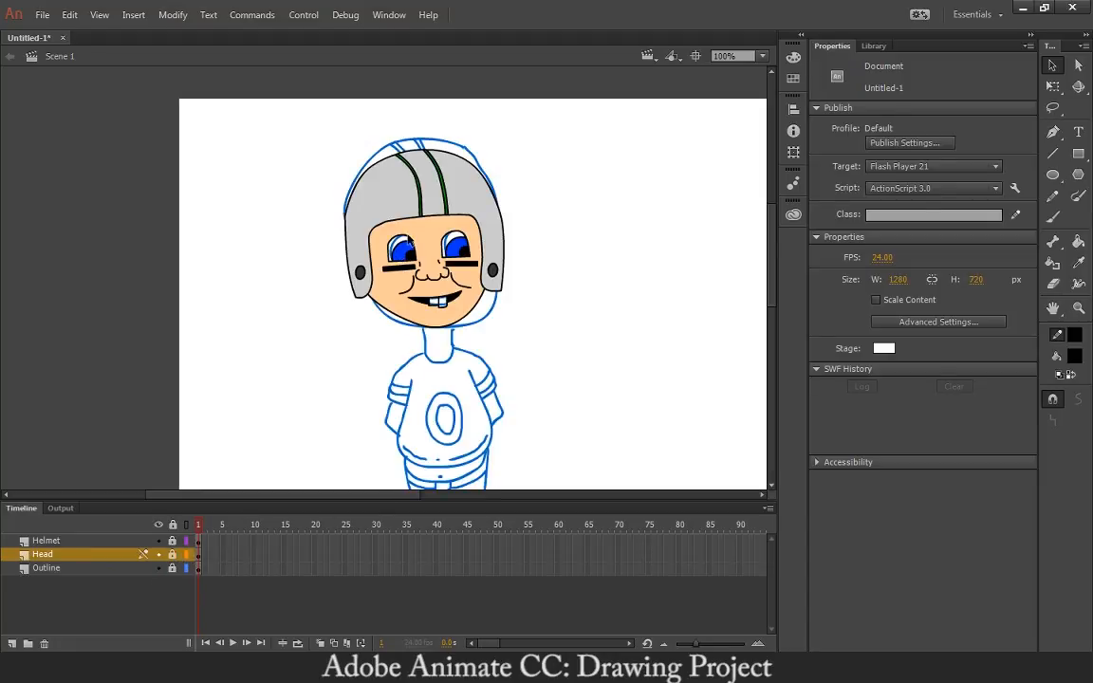
# Set the Paint Bucket's fill colour to white and unlock the Head layer
pyautogui.hotkey('ctrl', '=')
pyautogui.hotkey('ctrl', '=')
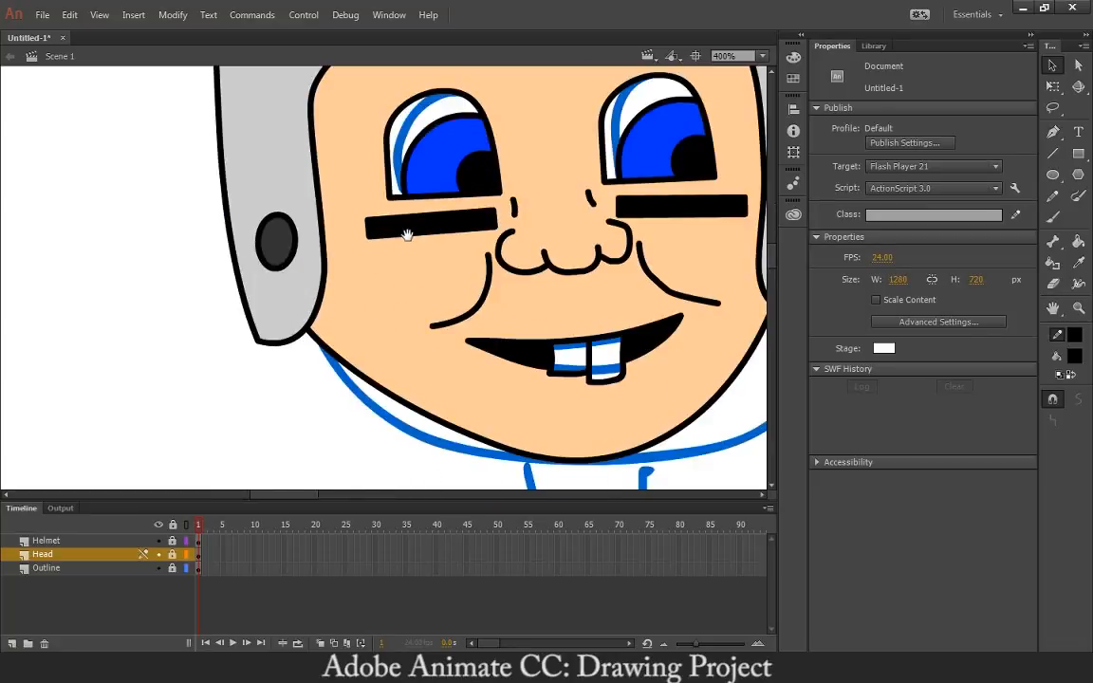
pyautogui.click(1073, 357)
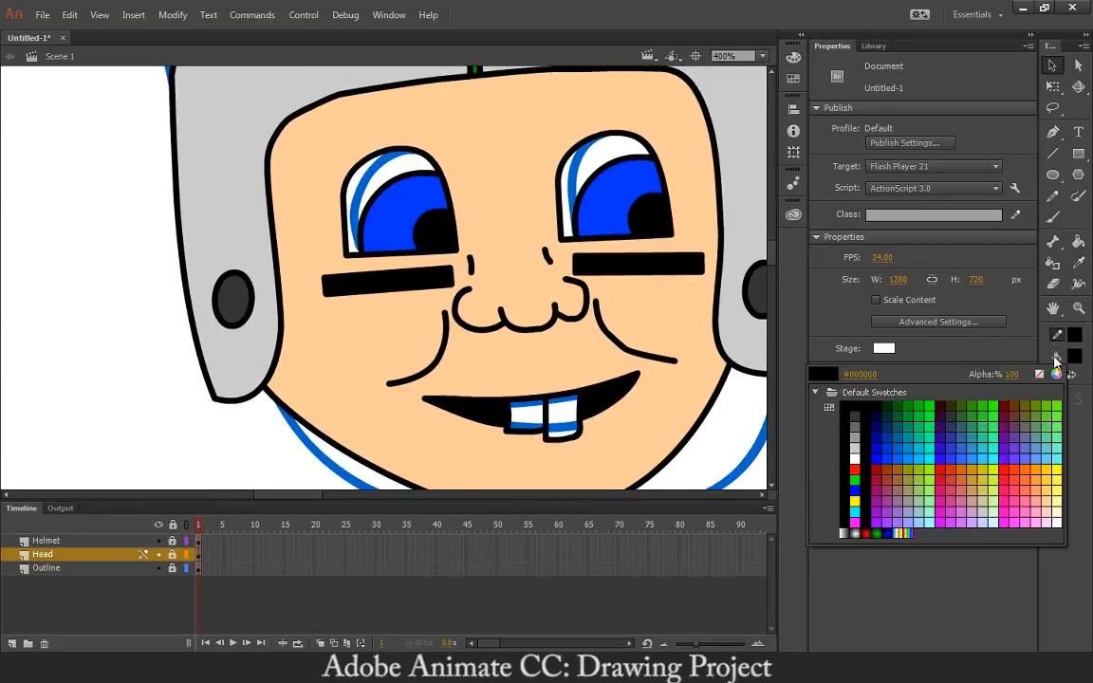
pyautogui.click(847, 461)
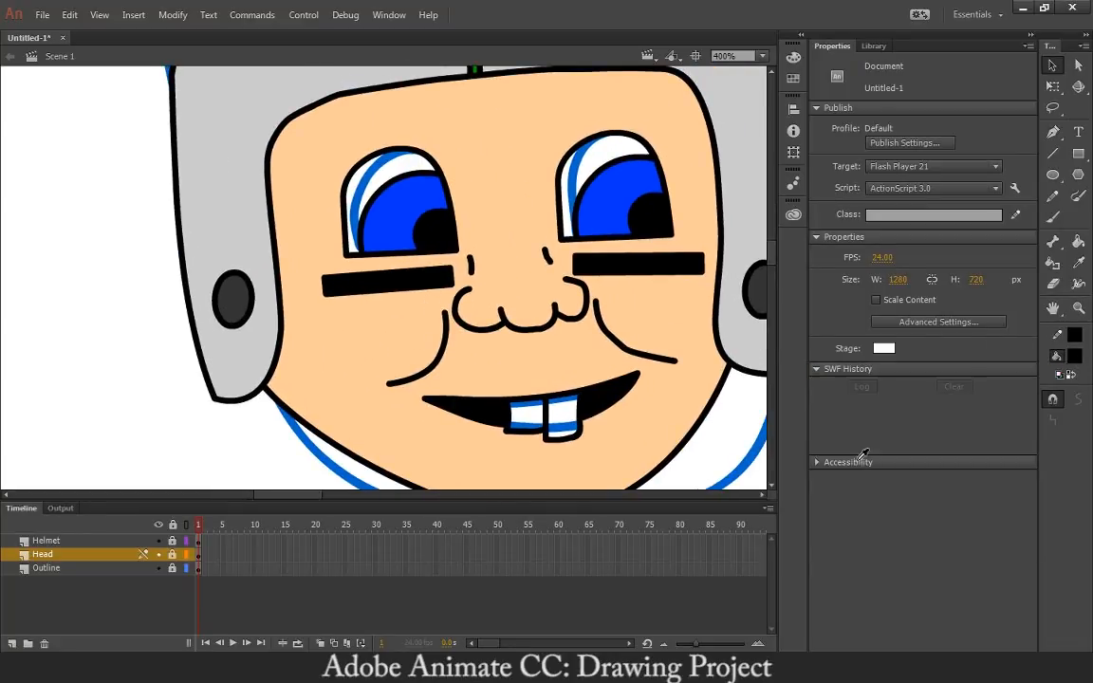
pyautogui.press('k')
pyautogui.click(606, 152)
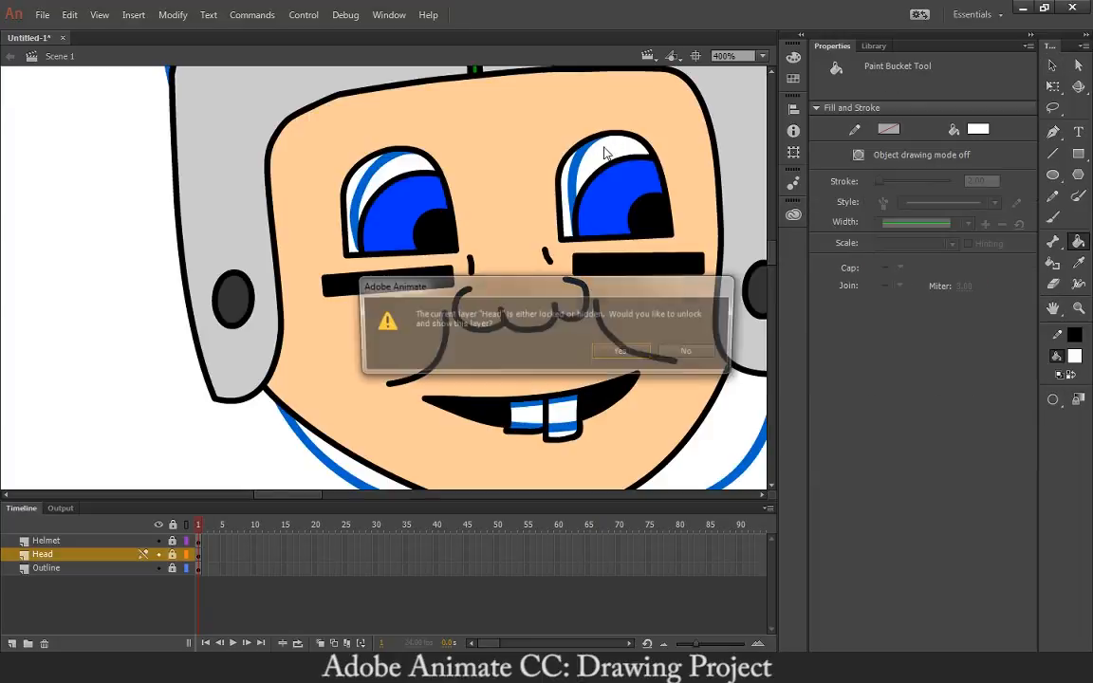
pyautogui.click(690, 351)
pyautogui.click(171, 555)
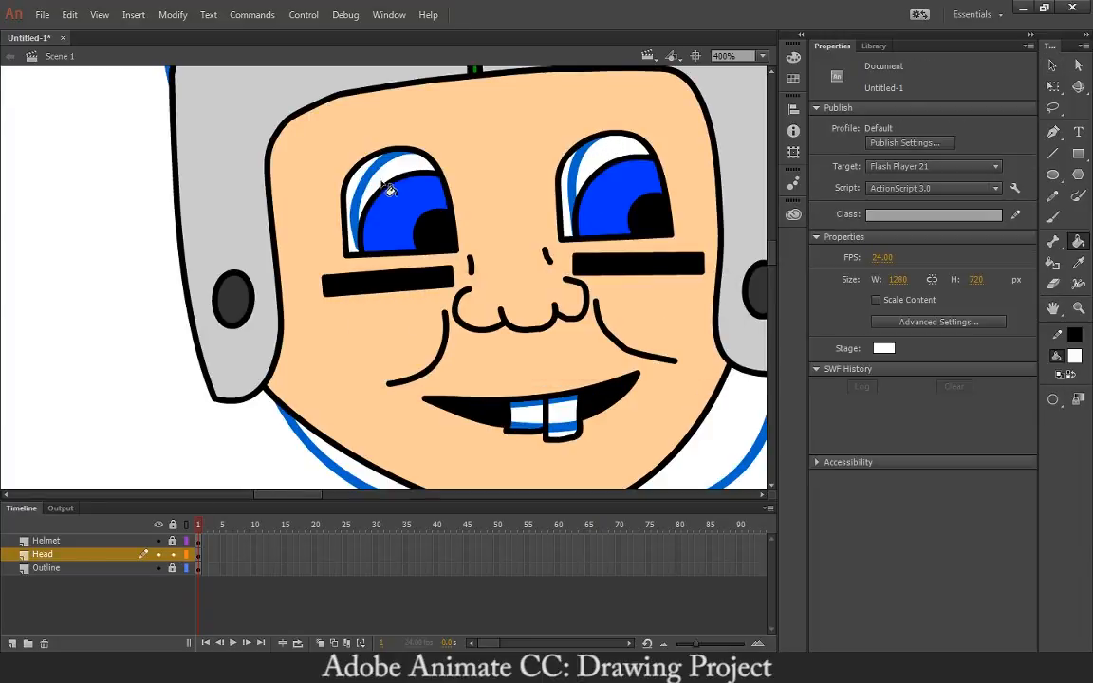
# Fill the whites of both eyes and the two teeth with white so the outline sketch is covered
pyautogui.moveTo(547, 318); pyautogui.dragTo(517, 275)
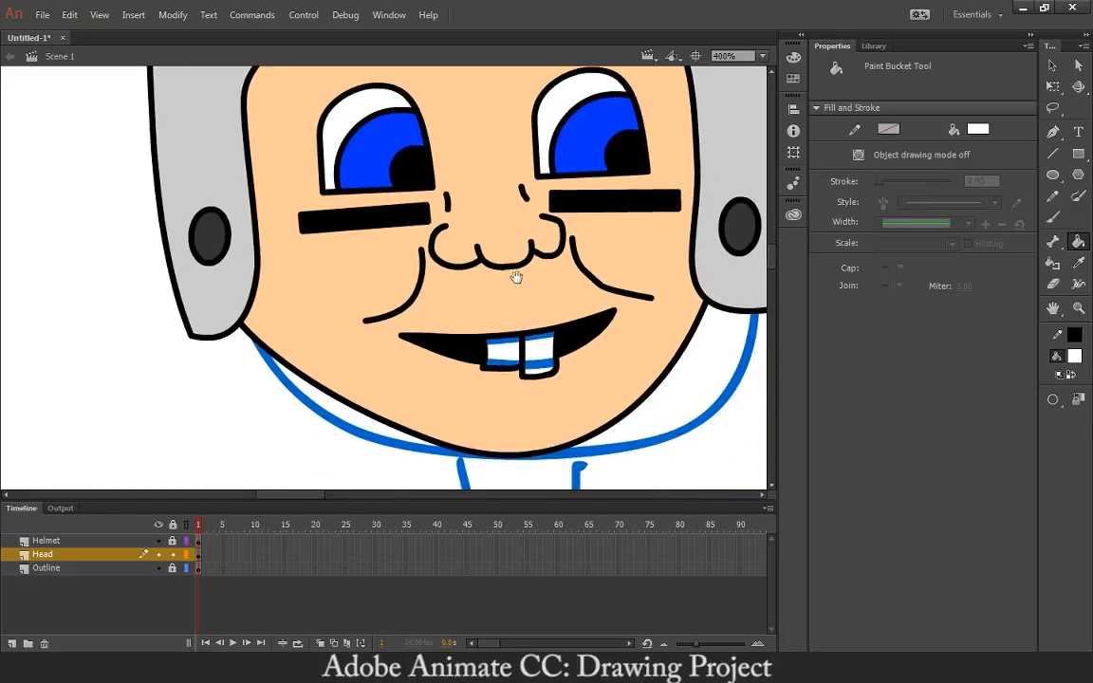
pyautogui.click(502, 353)
pyautogui.click(537, 360)
pyautogui.hotkey('ctrl', '-')
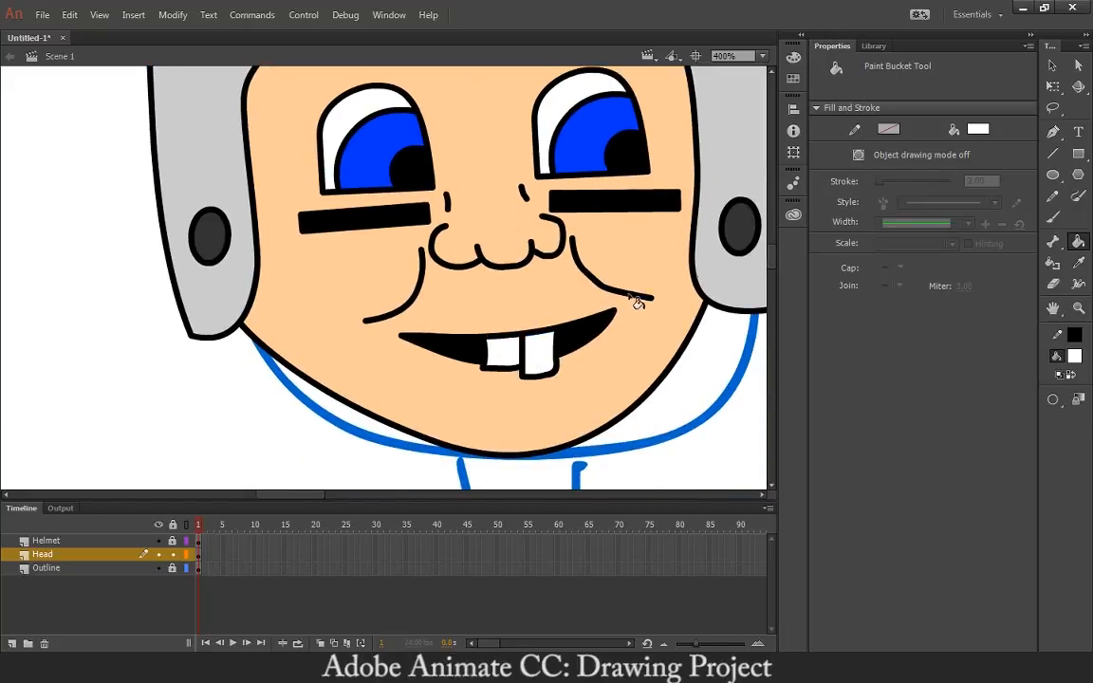
pyautogui.hotkey('ctrl', '-')
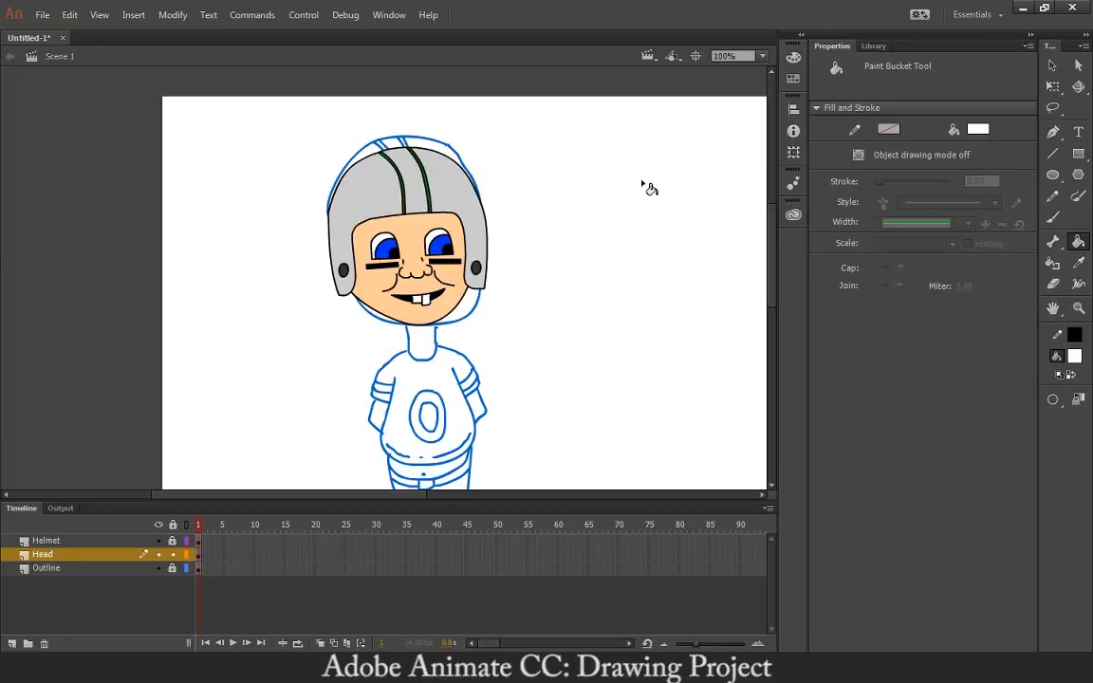
pyautogui.press('v')
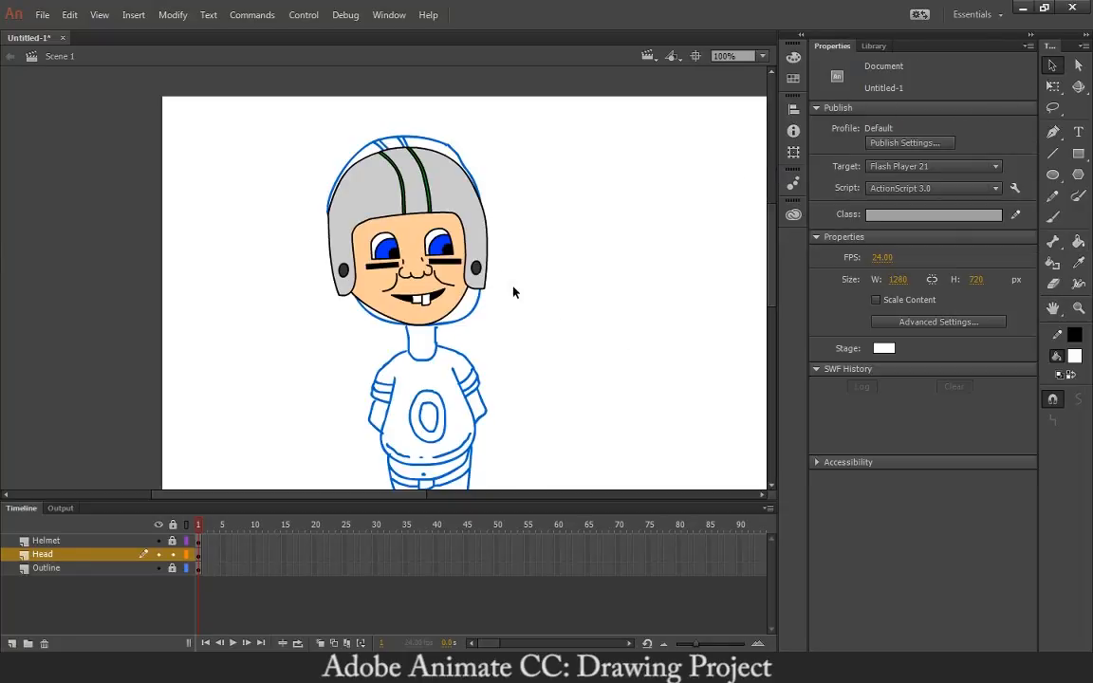
# Toggle the visibility of the Helmet and Head layers to check the artwork on each
pyautogui.click(157, 541)
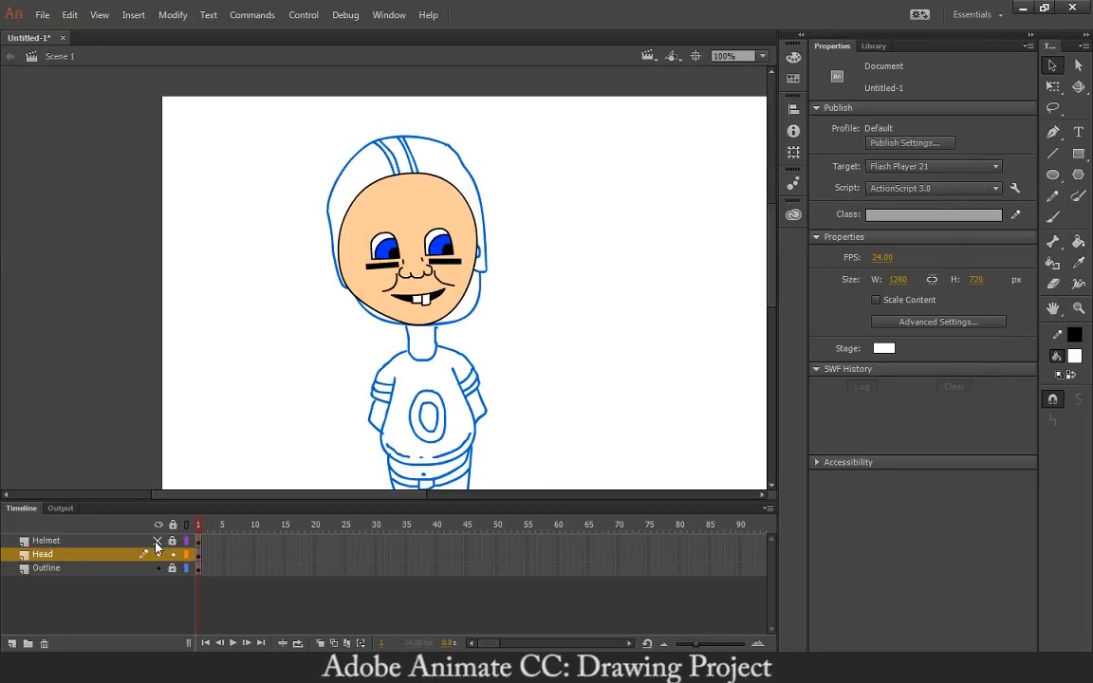
pyautogui.click(157, 541)
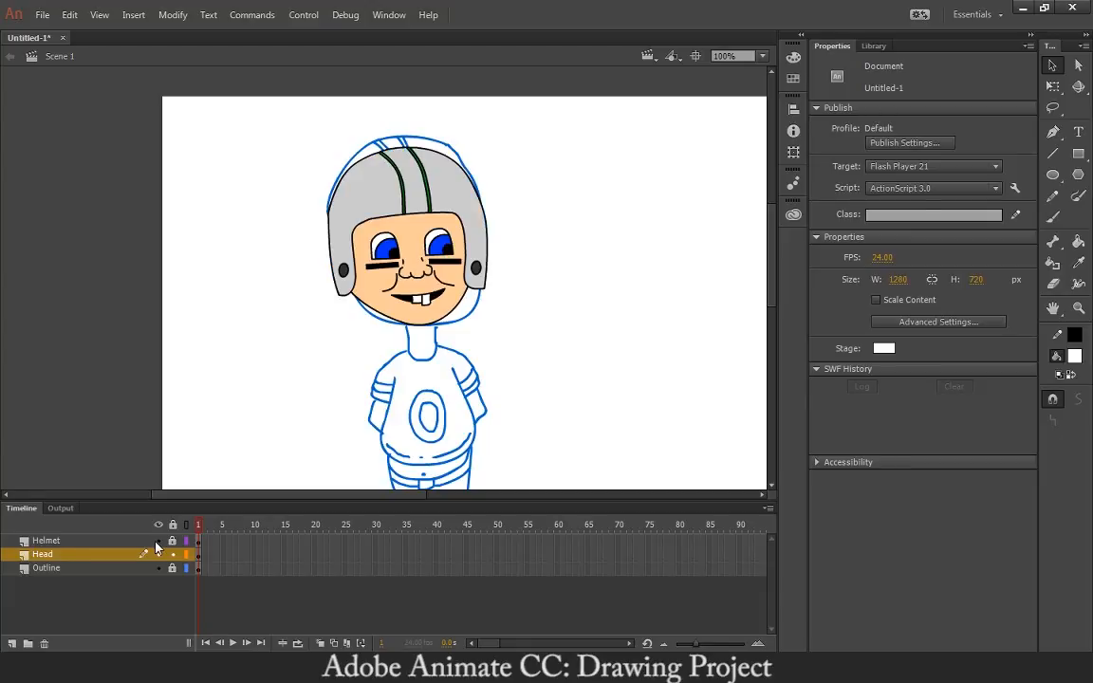
pyautogui.click(158, 541)
pyautogui.click(158, 542)
pyautogui.click(159, 555)
pyautogui.click(158, 555)
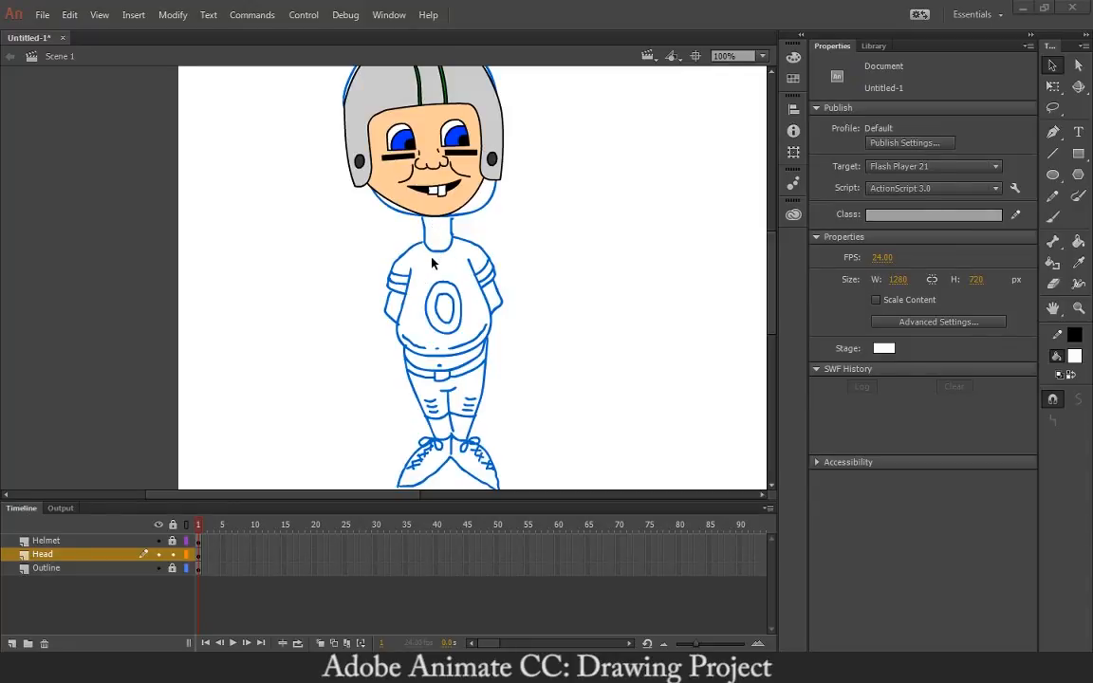
# Add a new layer directly above the Head layer and name it Neck
pyautogui.click(11, 644)
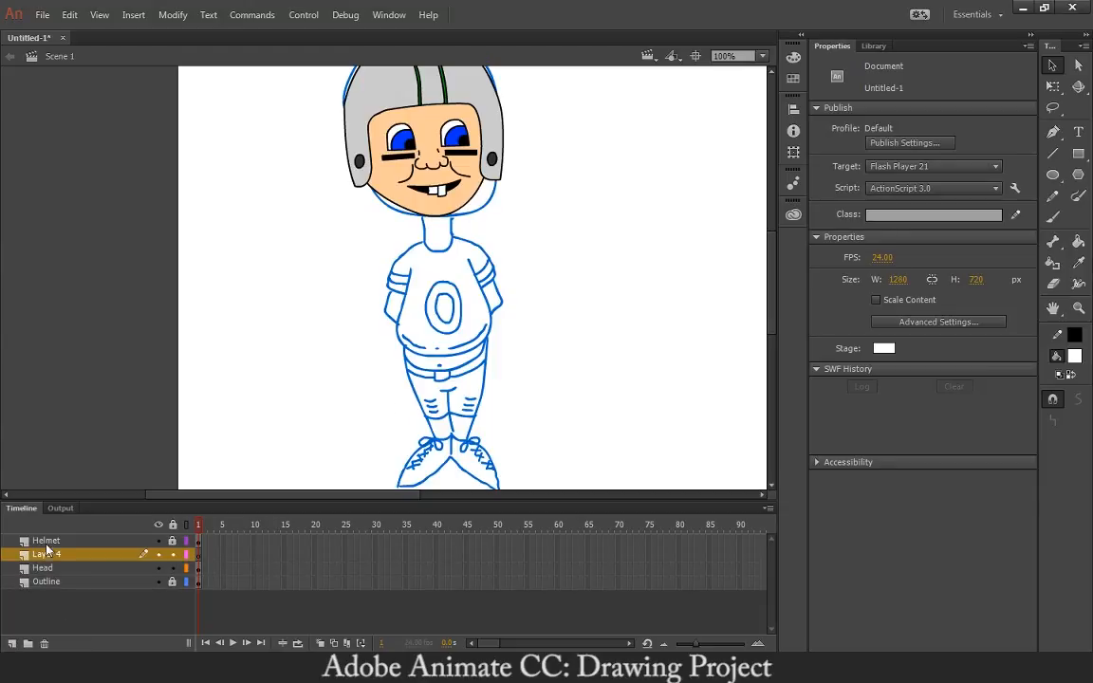
pyautogui.doubleClick(48, 555)
pyautogui.write('N')
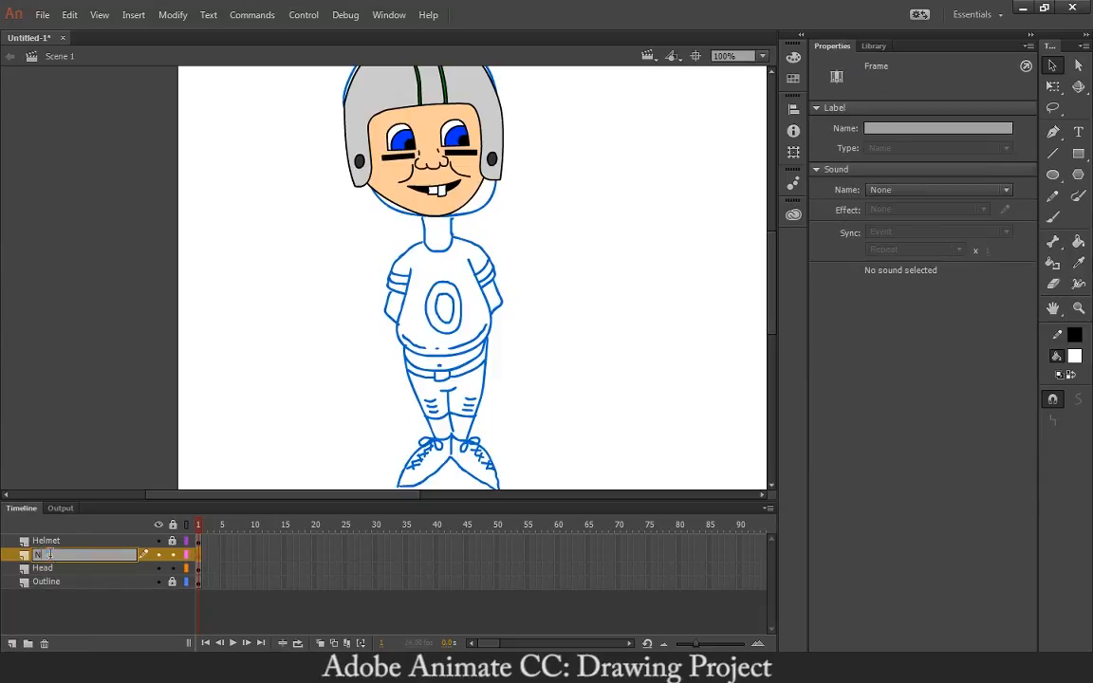
pyautogui.write('eck')
pyautogui.press('Return')
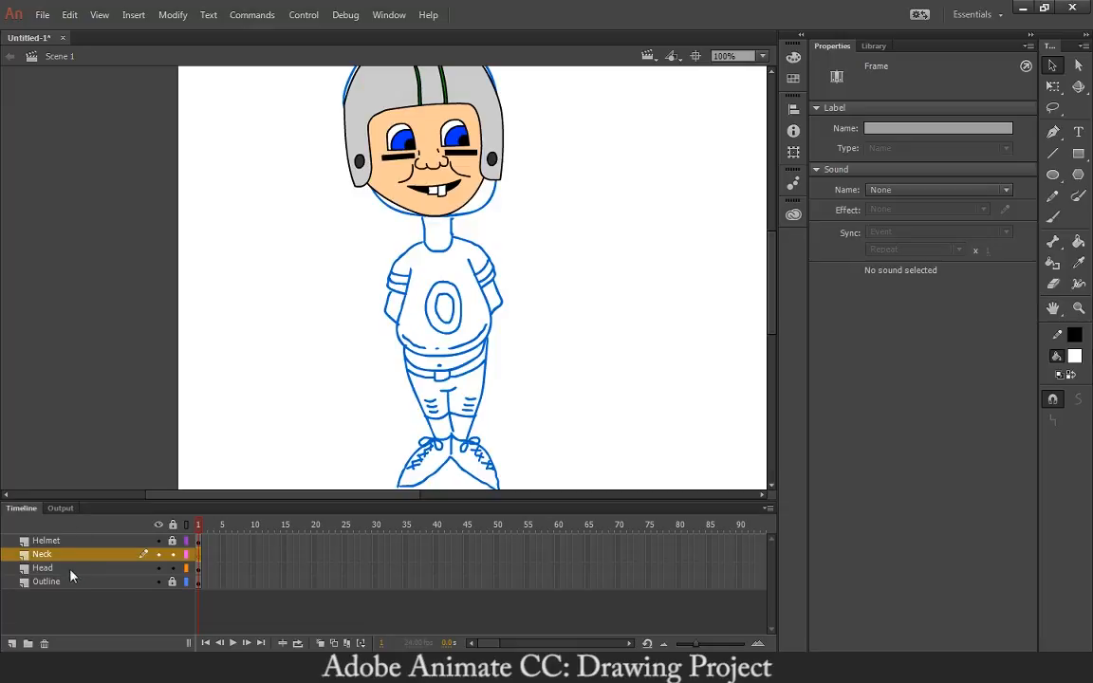
# Move the Neck layer below the Head layer and lock the Head layer
pyautogui.moveTo(78, 560); pyautogui.dragTo(79, 567)
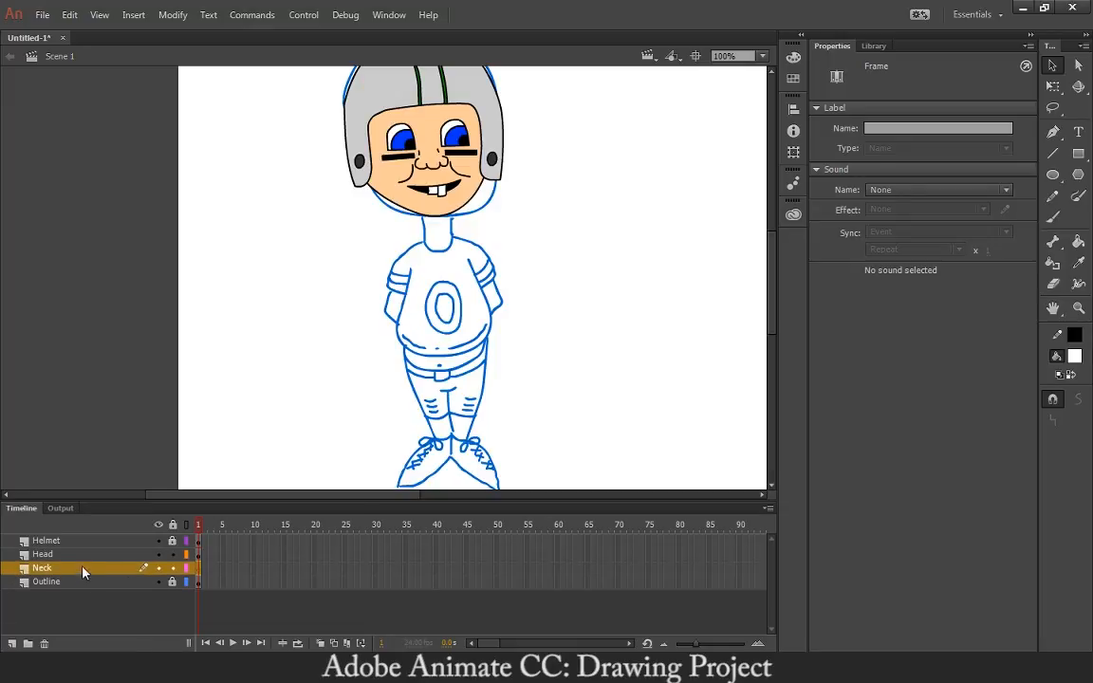
pyautogui.hotkey('ctrl', '=')
pyautogui.hotkey('ctrl', '=')
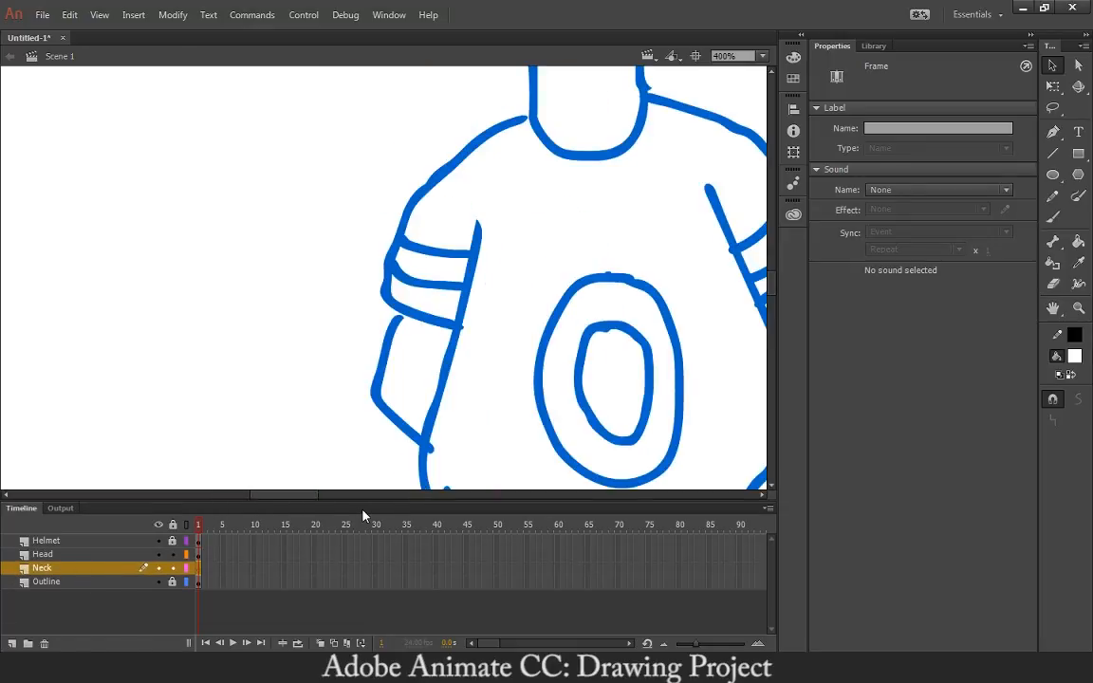
pyautogui.moveTo(579, 358)
pyautogui.mouseDown()
pyautogui.moveTo(561, 384)
pyautogui.moveTo(588, 317)
pyautogui.moveTo(588, 343)
pyautogui.mouseUp()
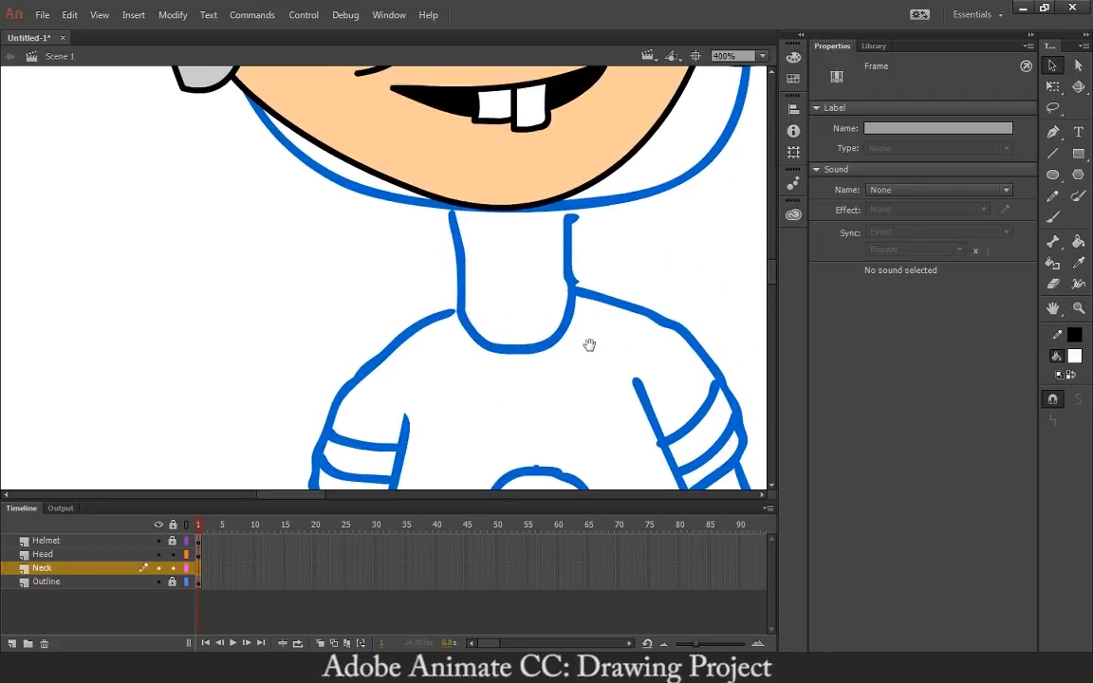
pyautogui.click(627, 412)
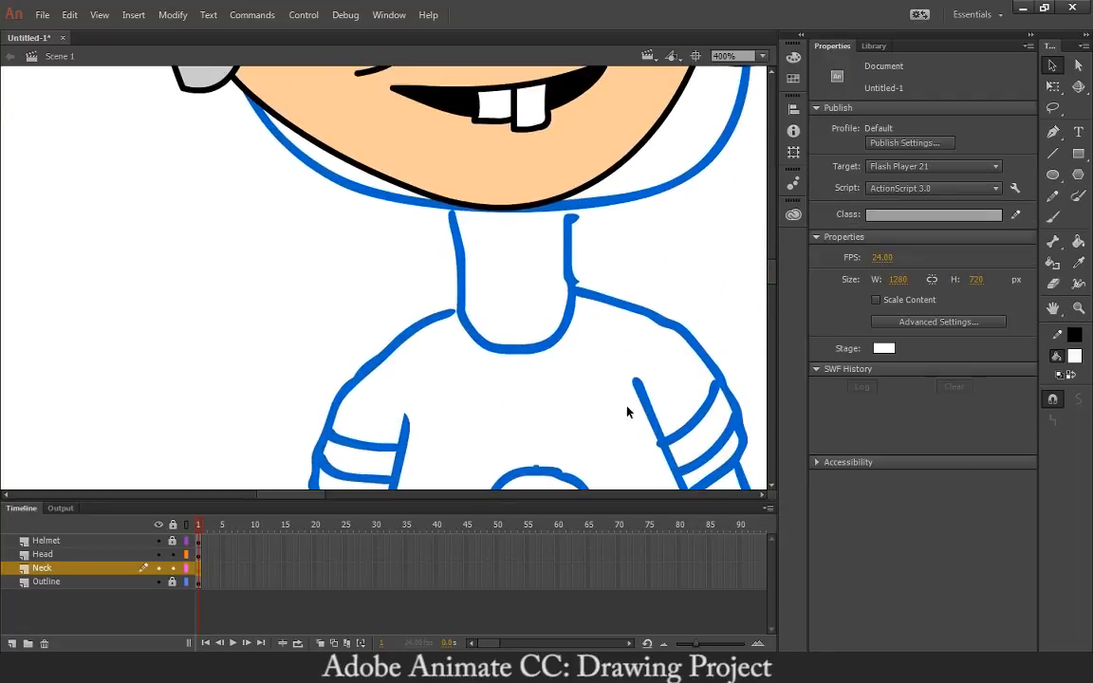
pyautogui.click(173, 566)
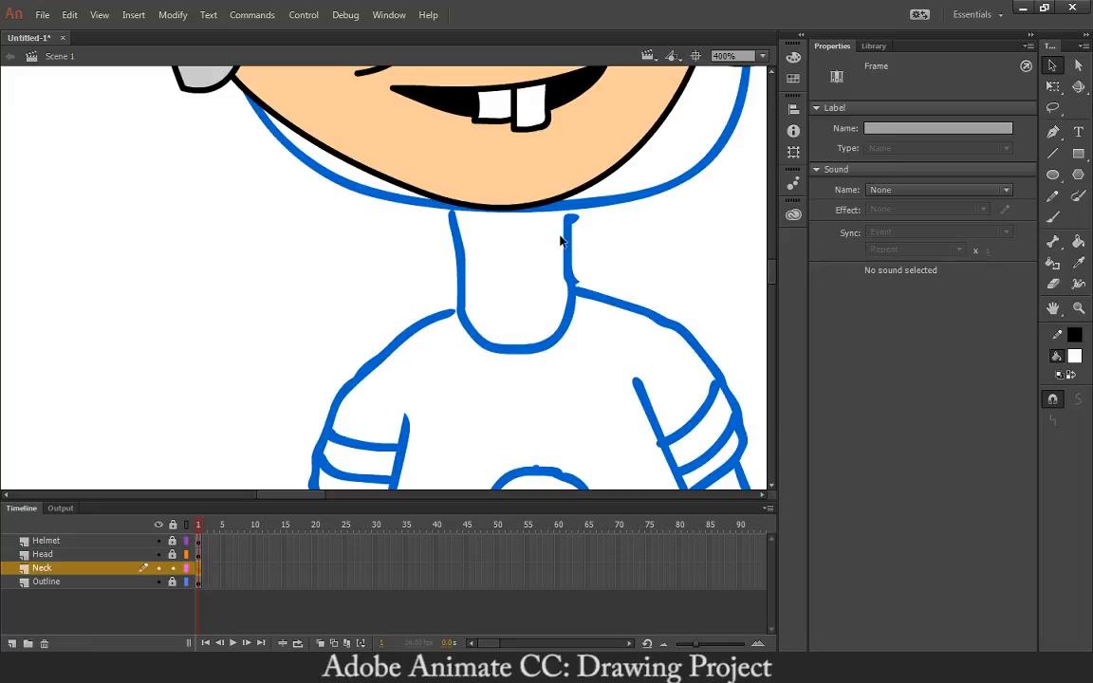
# Try the Head layer above the Helmet layer and return it to its place below the Helmet layer
pyautogui.scroll(3, 564, 332)
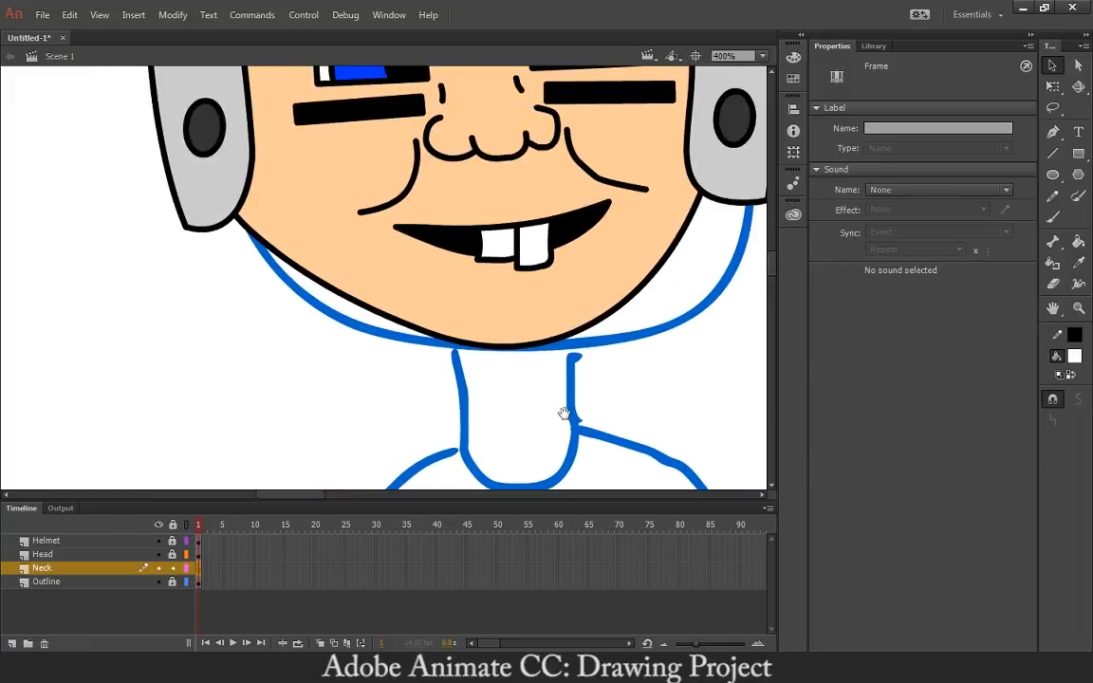
pyautogui.click(556, 414)
pyautogui.moveTo(59, 556); pyautogui.dragTo(57, 539)
pyautogui.moveTo(501, 236); pyautogui.dragTo(474, 455)
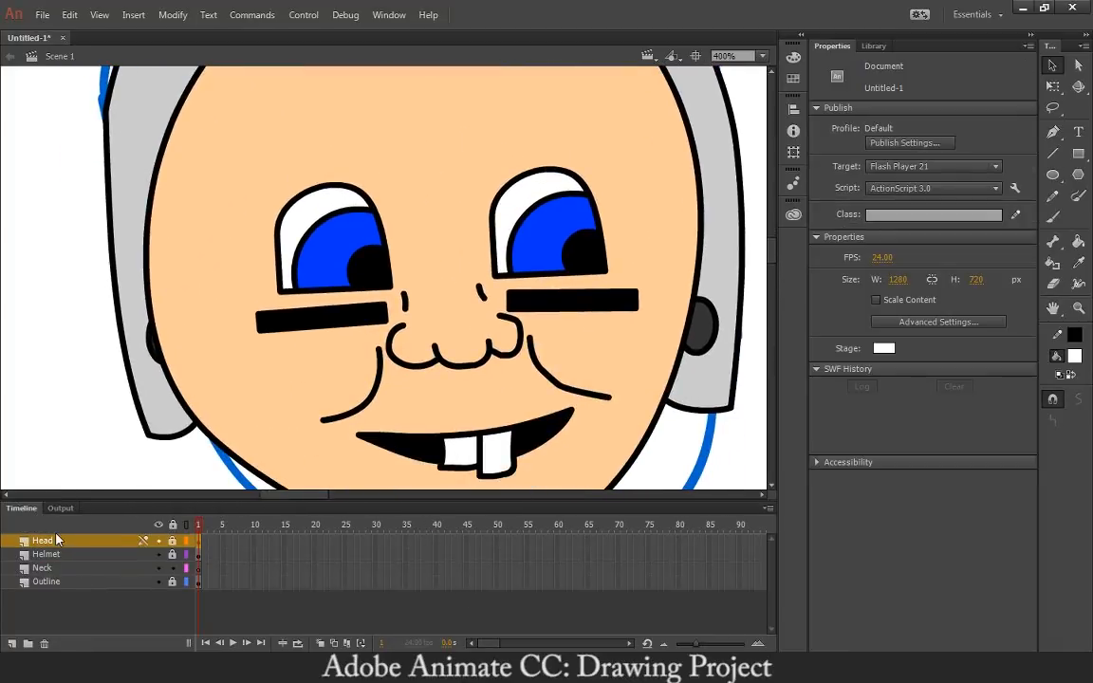
pyautogui.moveTo(56, 540); pyautogui.dragTo(67, 565)
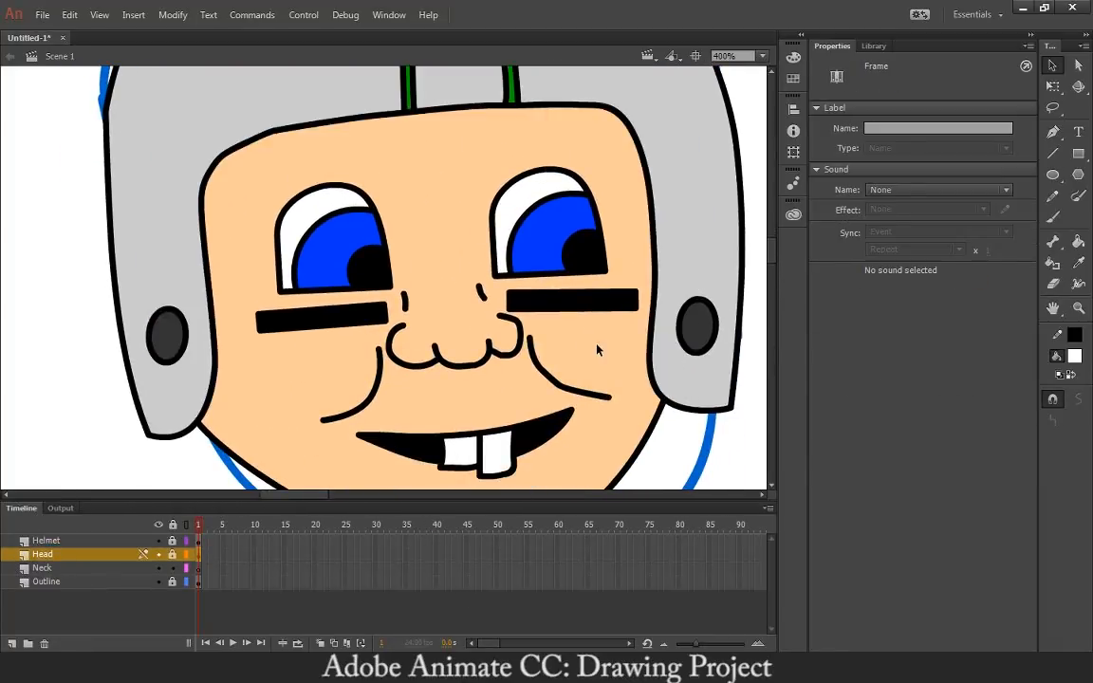
# On the Neck layer, draw both sides and the base of the neck with 2.00 black straight lines over the sketch
pyautogui.moveTo(596, 351); pyautogui.dragTo(573, 261)
pyautogui.moveTo(593, 344); pyautogui.dragTo(597, 330)
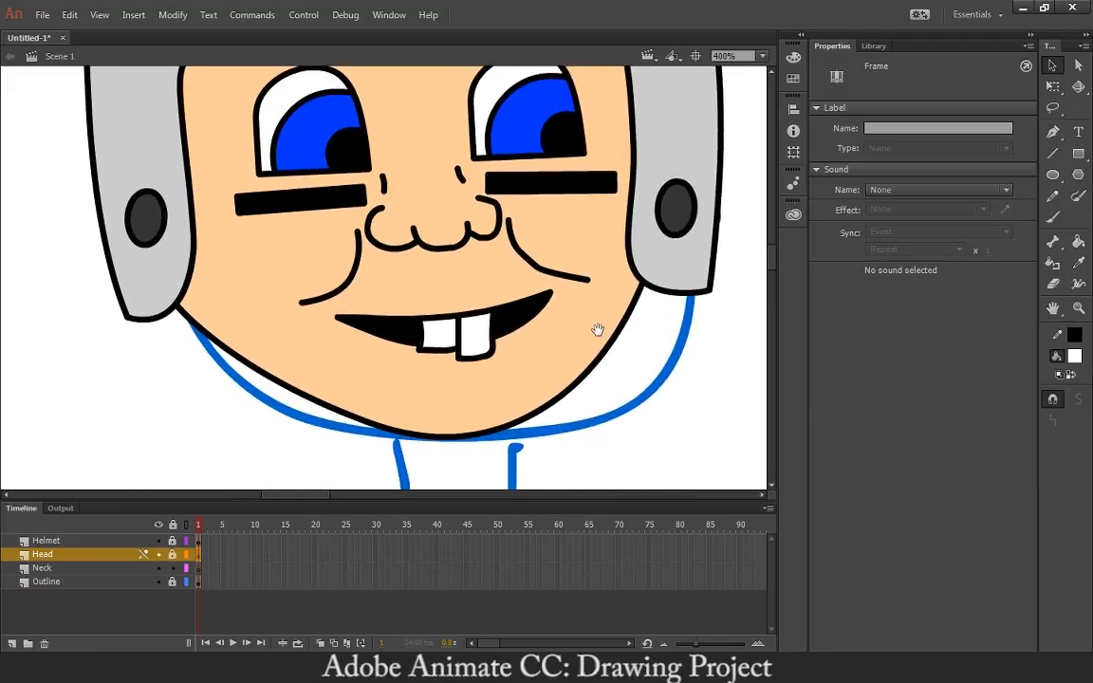
pyautogui.click(118, 569)
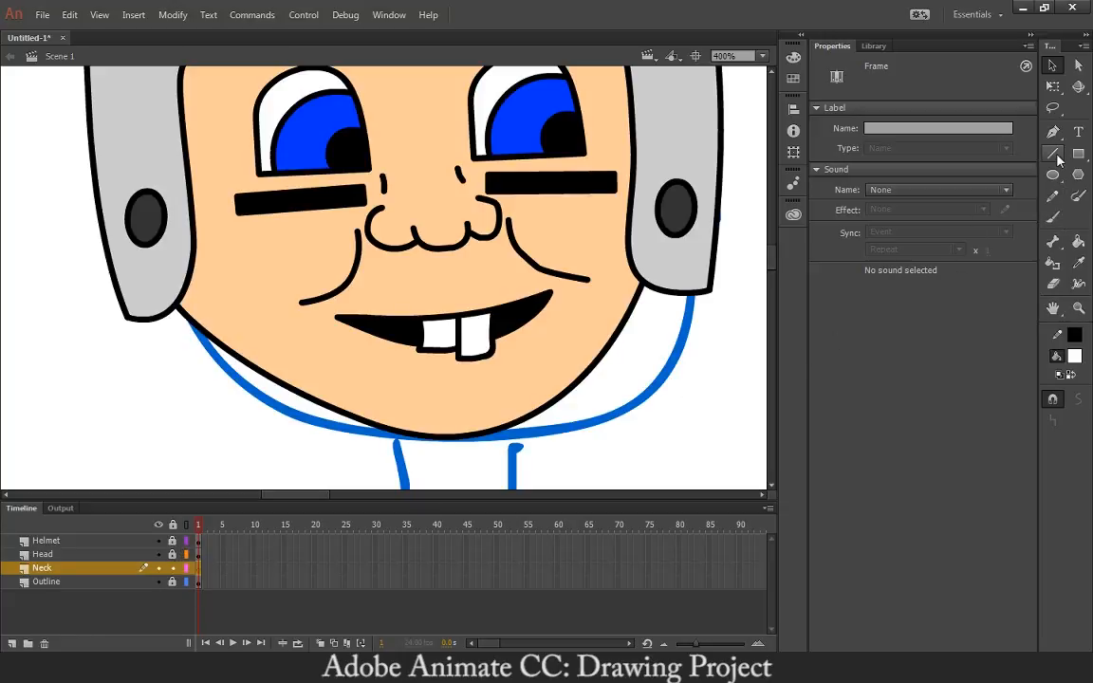
pyautogui.press('n')
pyautogui.scroll(-4, 464, 402)
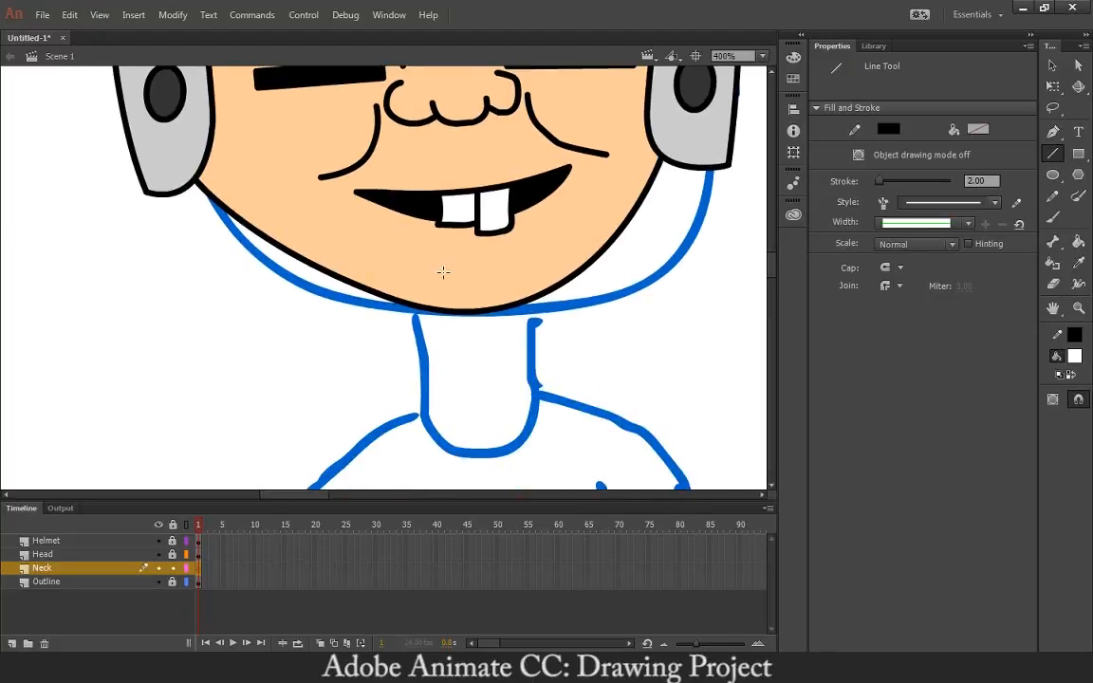
pyautogui.moveTo(416, 310); pyautogui.dragTo(418, 418)
pyautogui.hotkey('ctrl', 'z')
pyautogui.moveTo(410, 310); pyautogui.dragTo(418, 418)
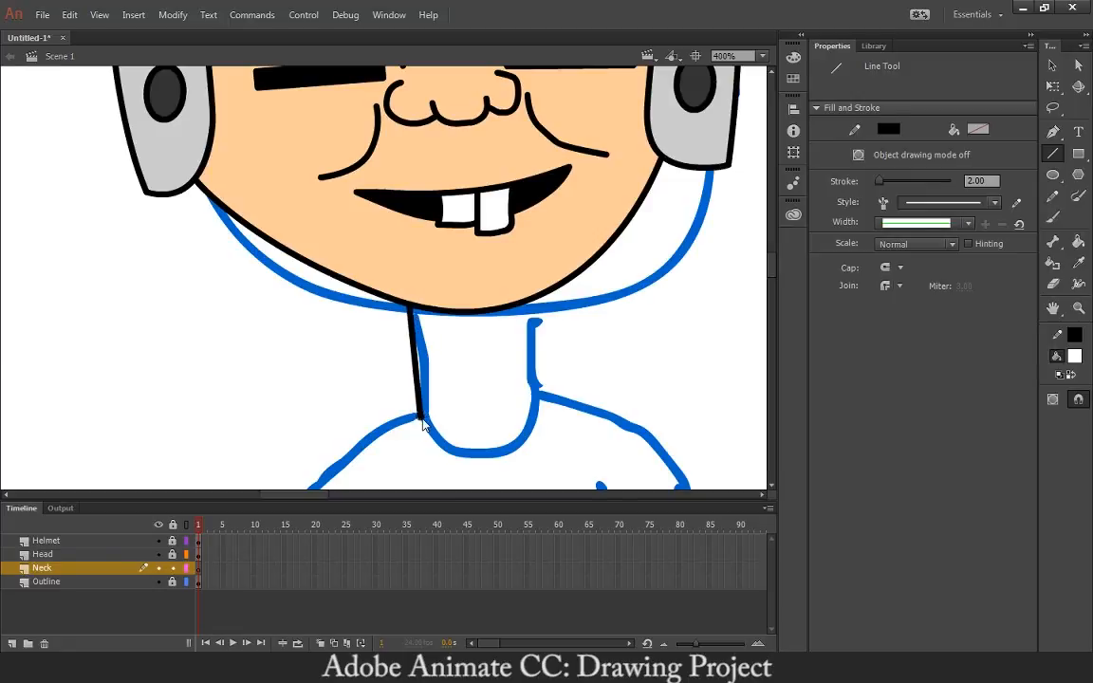
pyautogui.moveTo(527, 304); pyautogui.dragTo(536, 408)
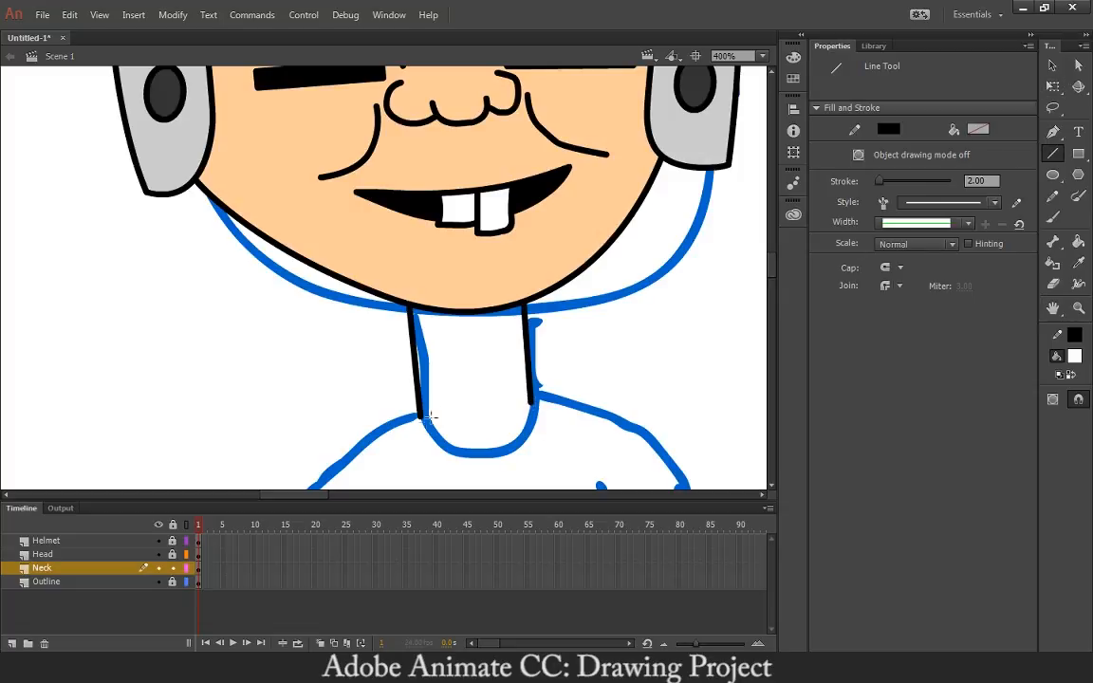
pyautogui.moveTo(420, 427); pyautogui.dragTo(535, 427)
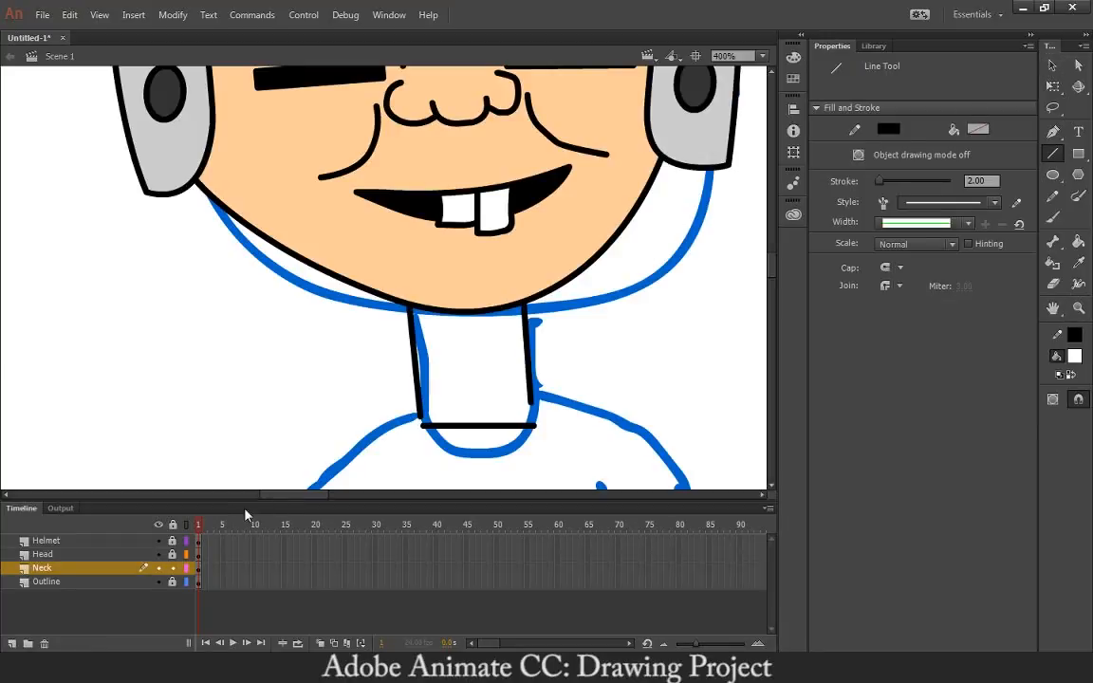
# Hide the Helmet and Head layers and draw a line across the top of the neck
pyautogui.click(158, 540)
pyautogui.click(157, 554)
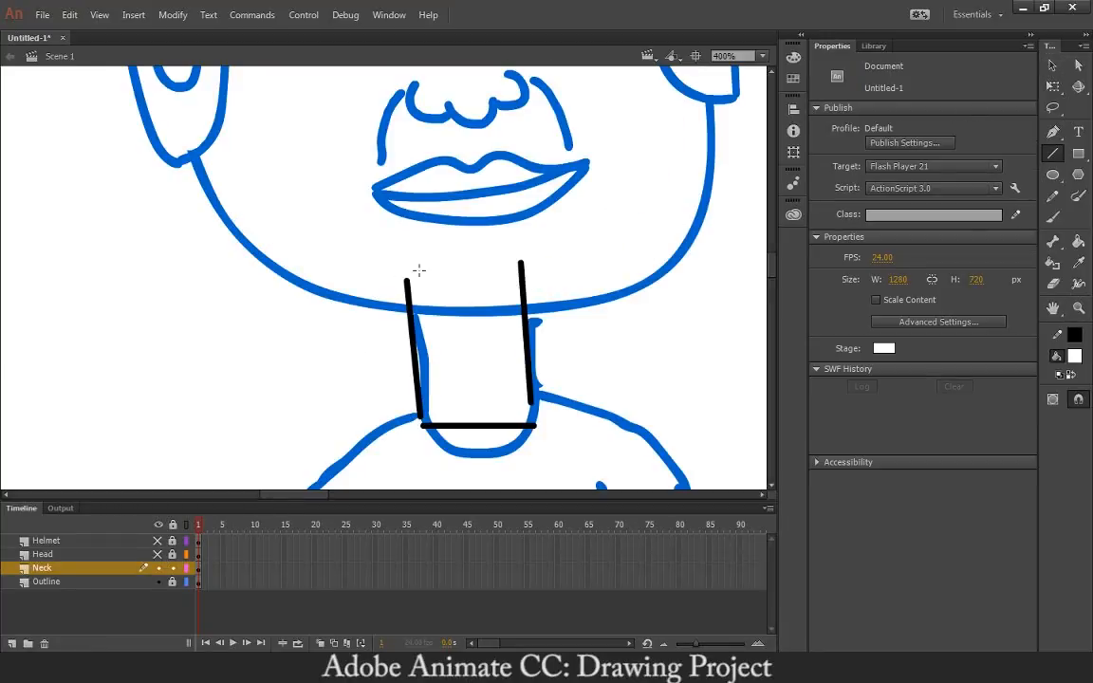
pyautogui.moveTo(411, 274)
pyautogui.mouseDown()
pyautogui.moveTo(500, 245)
pyautogui.moveTo(513, 254)
pyautogui.mouseUp()
# Join the neck's line ends, bending the base downward along the collar and the top line upward into an arc
pyautogui.click(1051, 64)
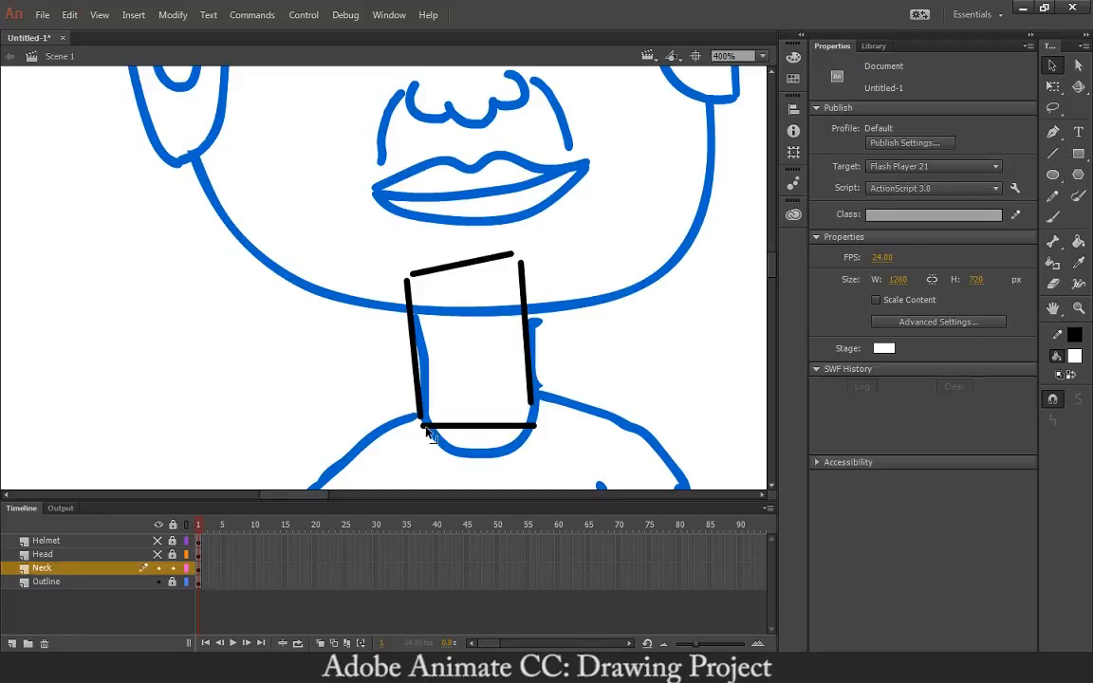
pyautogui.moveTo(534, 427); pyautogui.dragTo(494, 458)
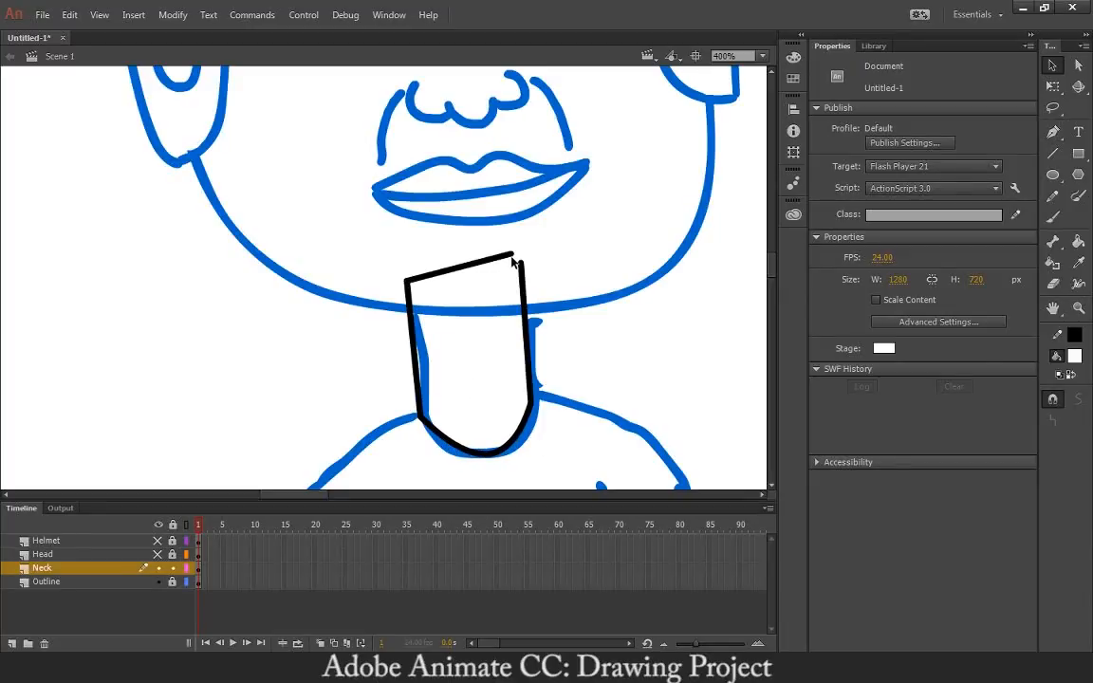
pyautogui.moveTo(459, 268); pyautogui.dragTo(460, 234)
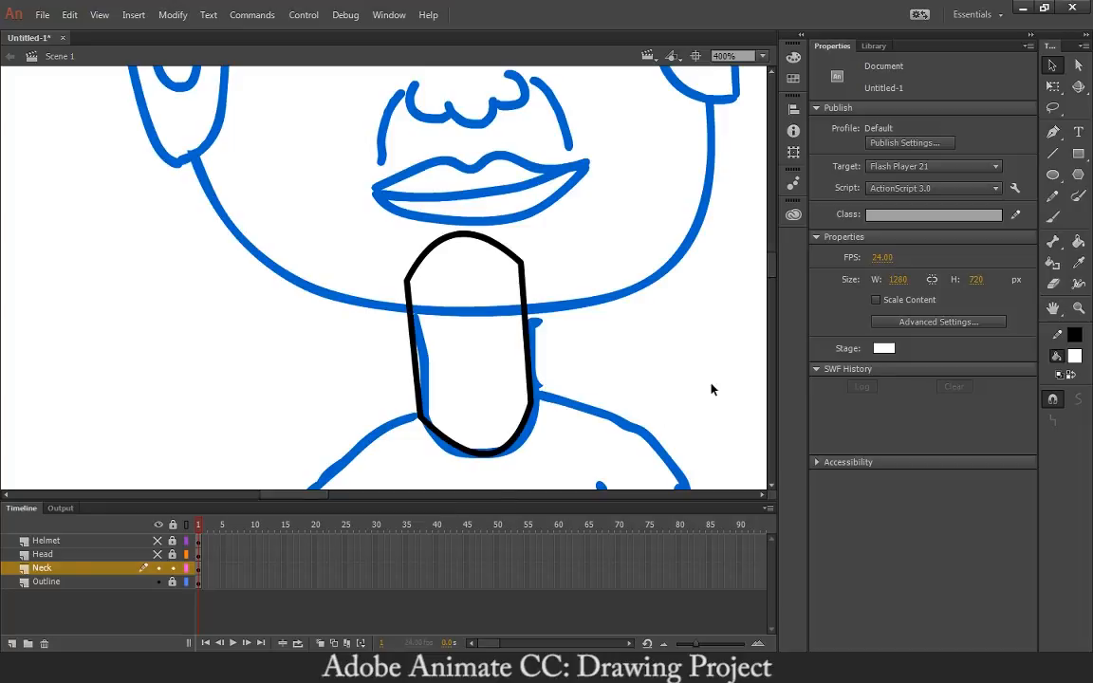
# Show the Head layer again and fill the neck with the skin colour sampled from the face
pyautogui.click(157, 554)
pyautogui.click(1074, 358)
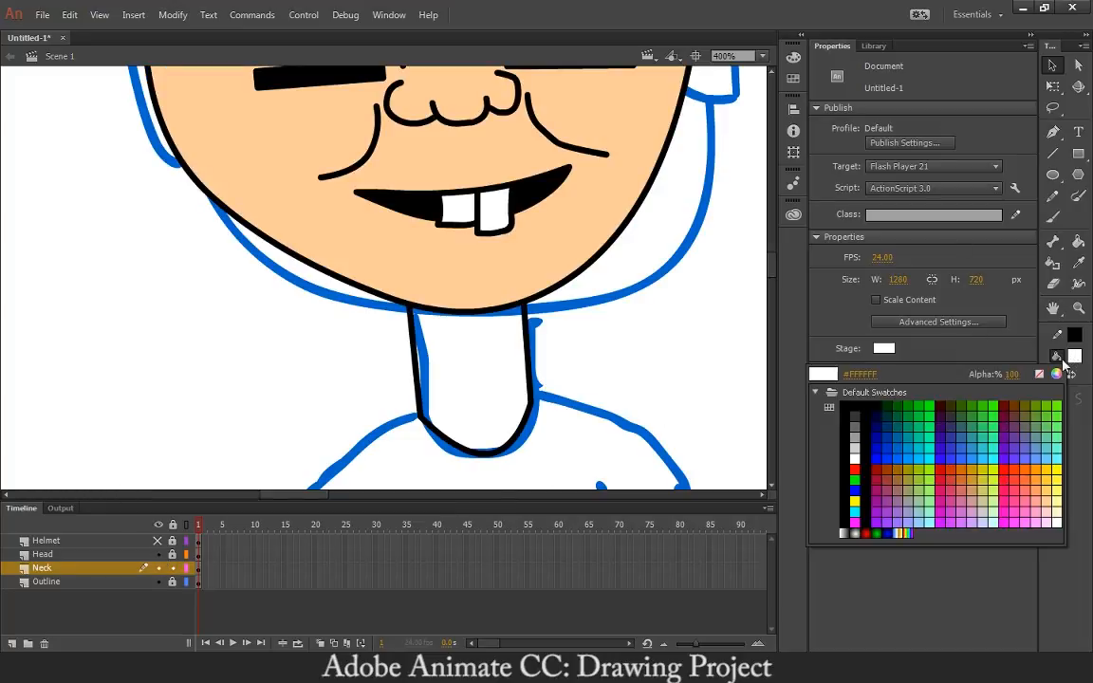
pyautogui.click(520, 245)
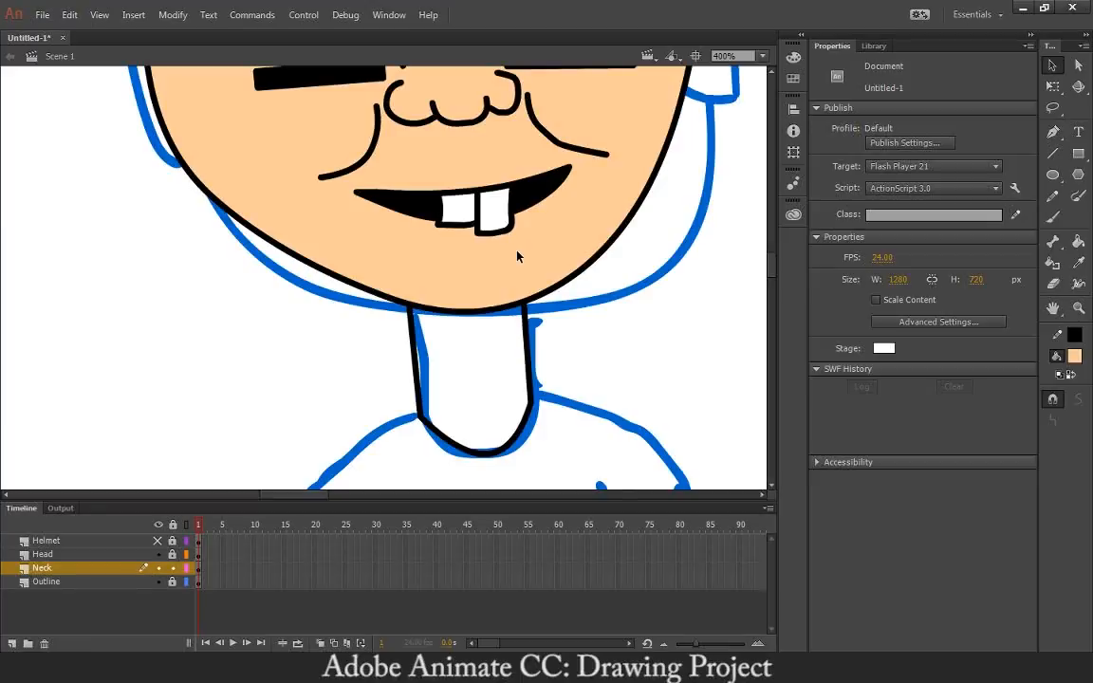
pyautogui.press('k')
pyautogui.click(501, 406)
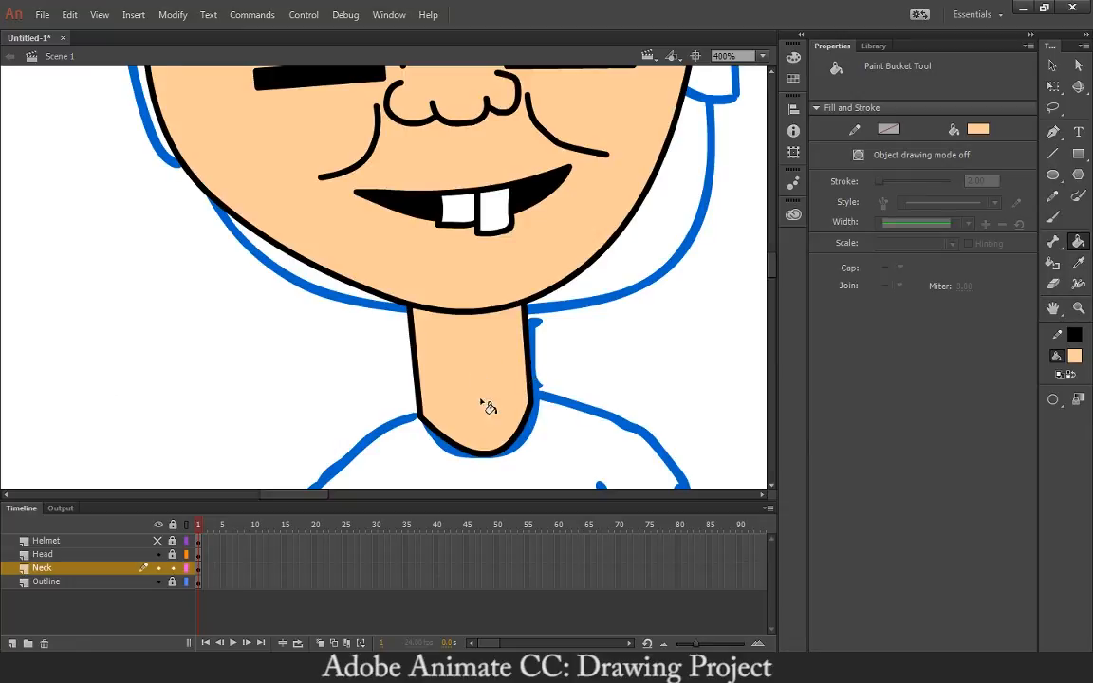
# Add a new layer directly above the Outline layer and name it Body
pyautogui.scroll(-6, 487, 402)
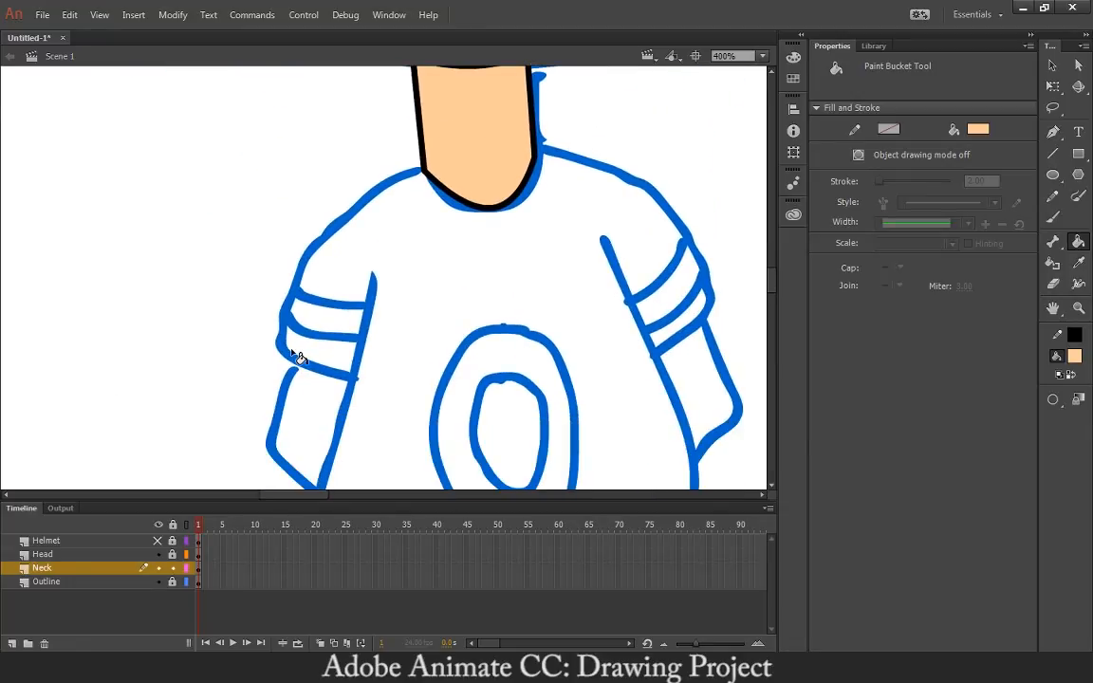
pyautogui.click(44, 580)
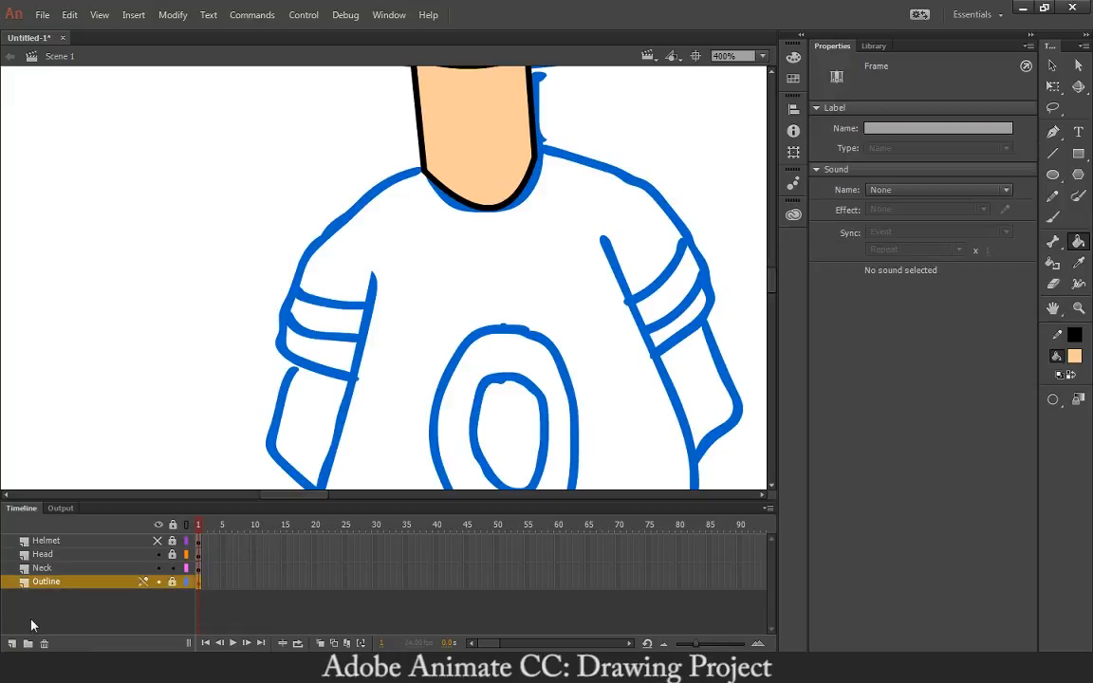
pyautogui.click(11, 643)
pyautogui.doubleClick(46, 582)
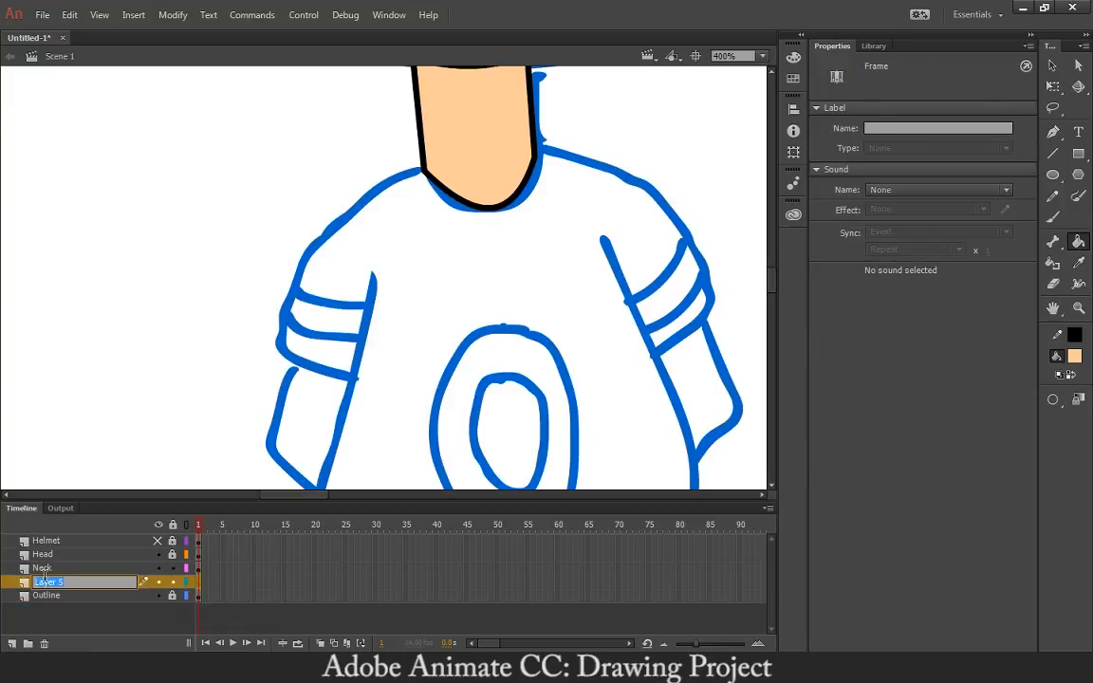
pyautogui.write('Body')
pyautogui.press('Return')
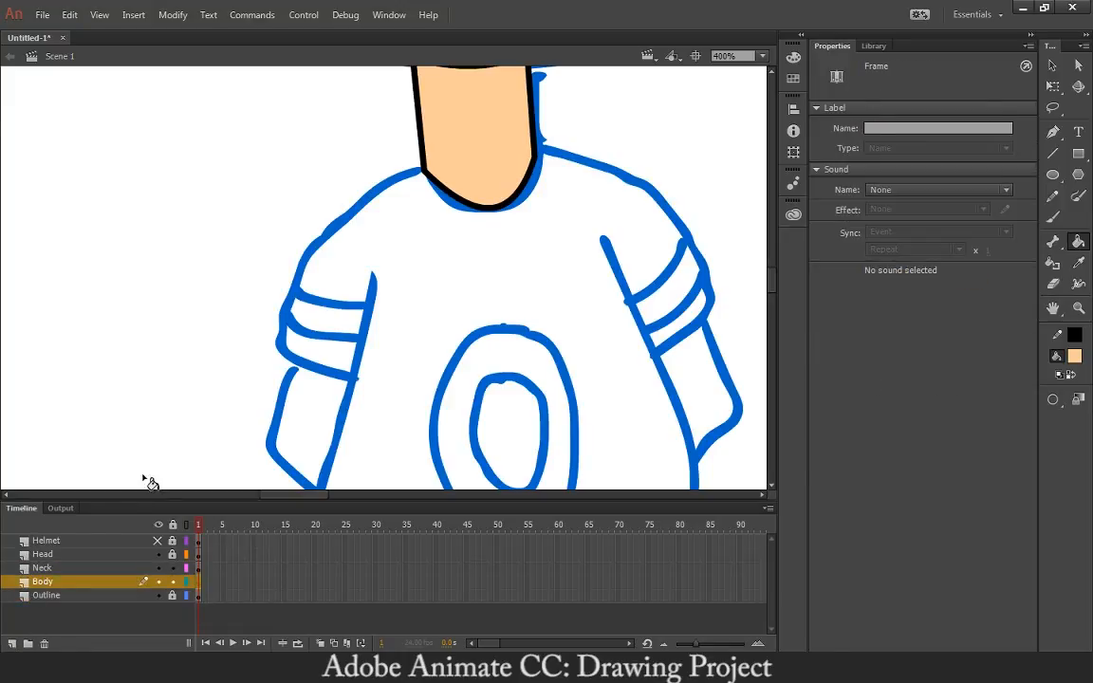
# Draw sample shapes across the chest on the Body layer: a Pencil line, a flat skin-coloured oval and a straight line
pyautogui.hscroll(3, 460, 288)
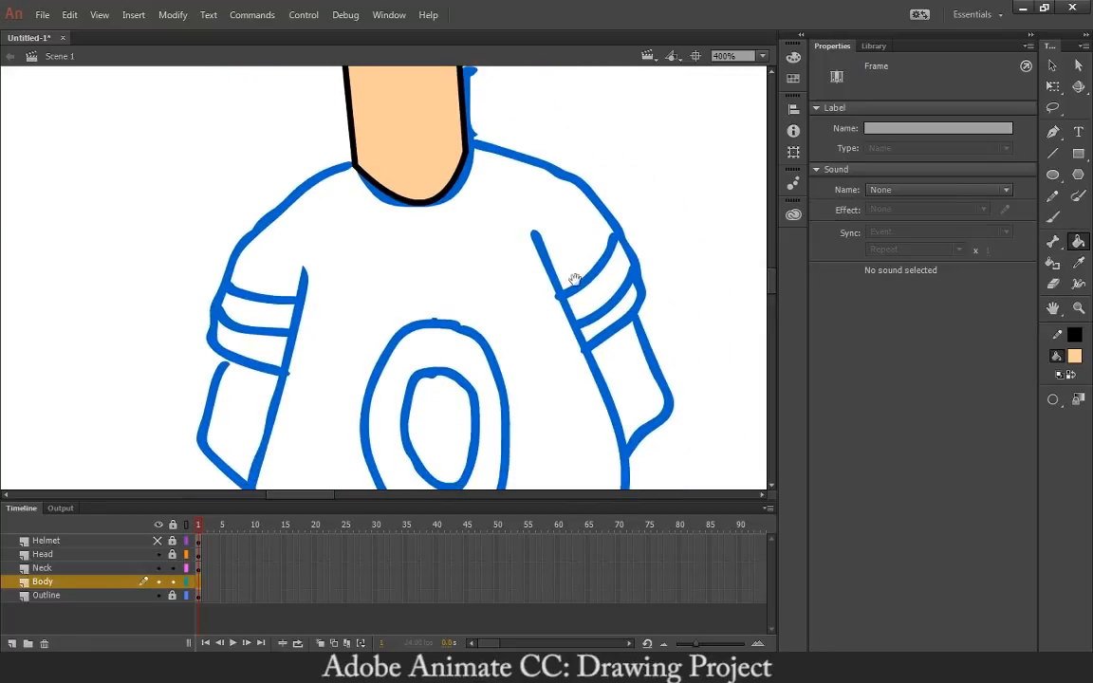
pyautogui.click(1039, 178)
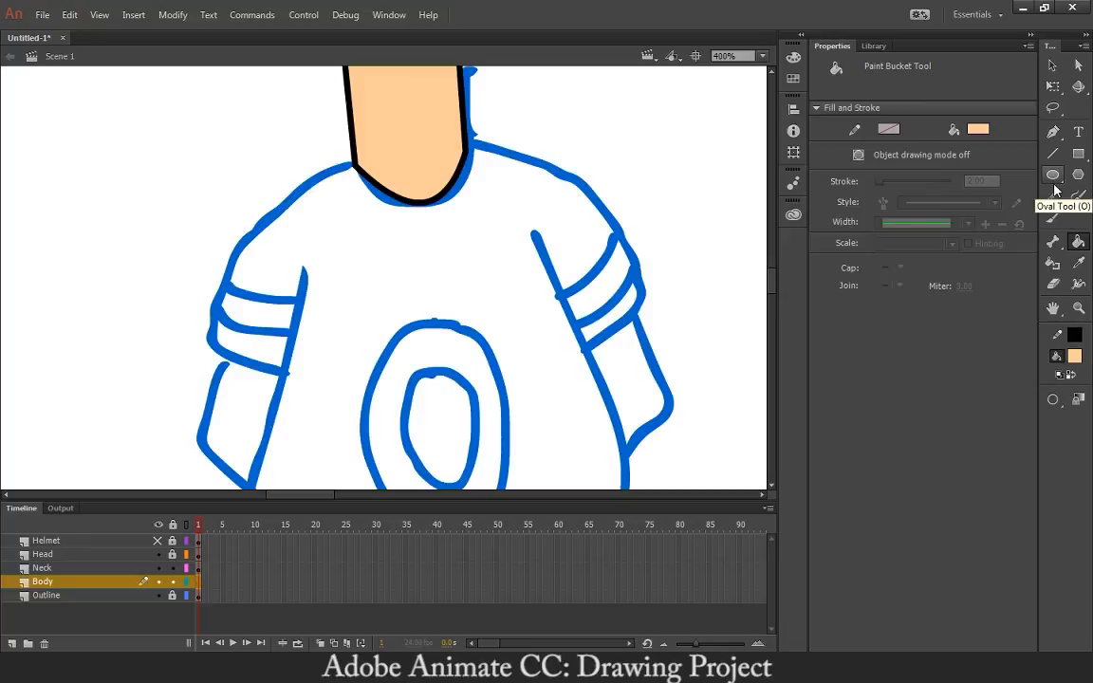
pyautogui.click(1053, 196)
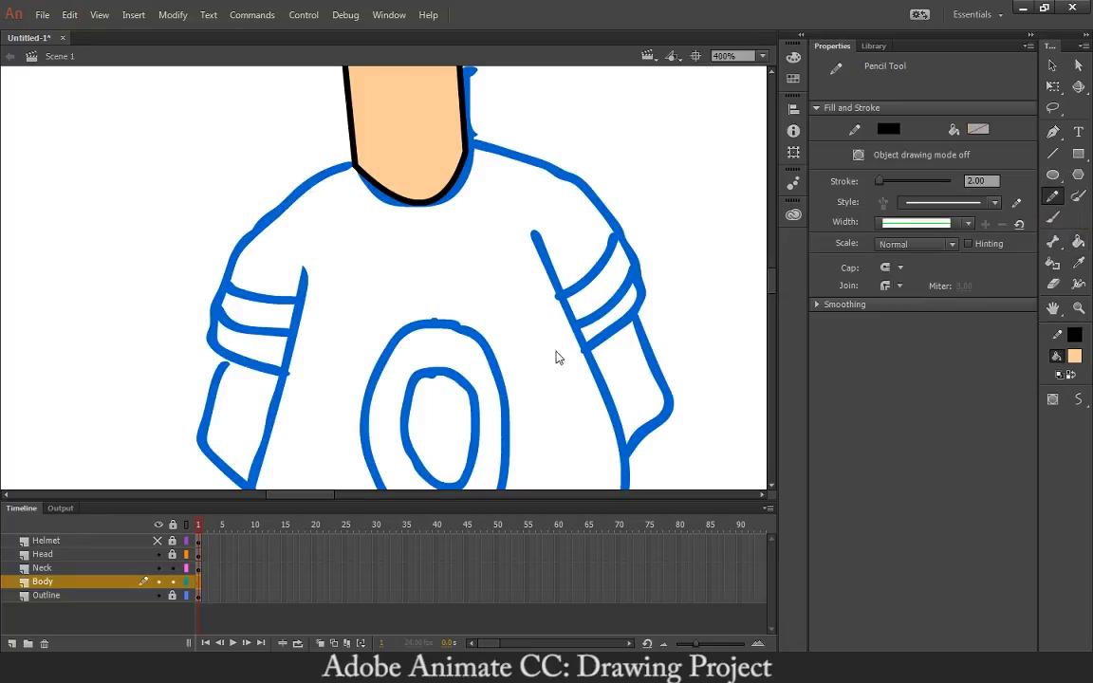
pyautogui.moveTo(346, 355); pyautogui.dragTo(533, 348)
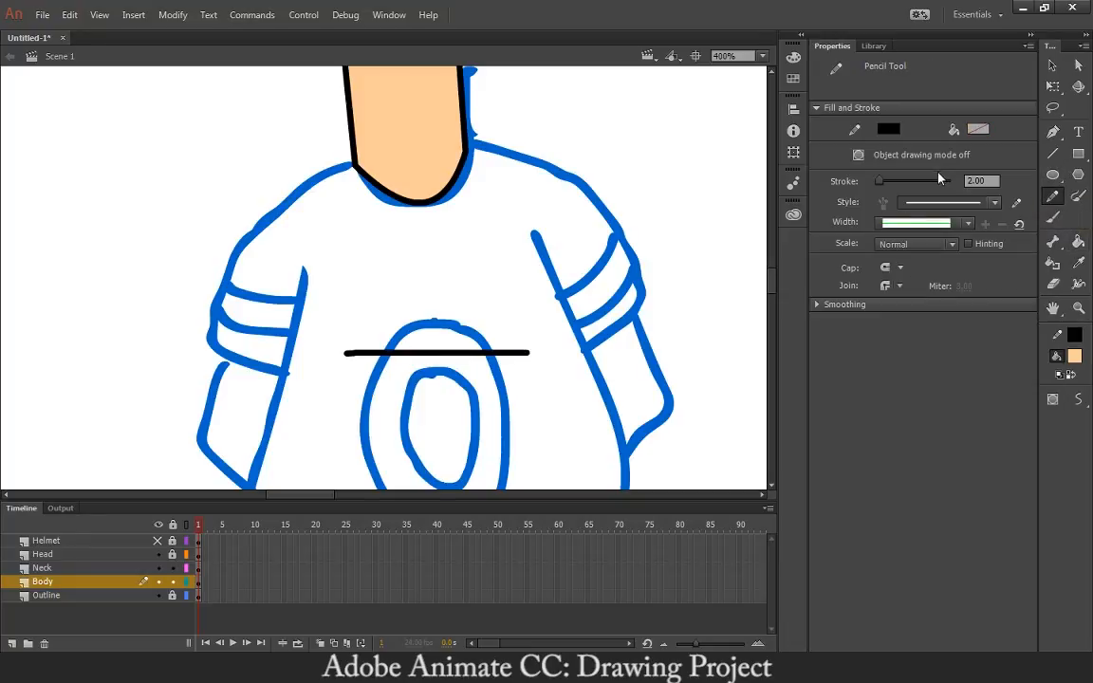
pyautogui.click(1054, 175)
pyautogui.moveTo(364, 283); pyautogui.dragTo(530, 313)
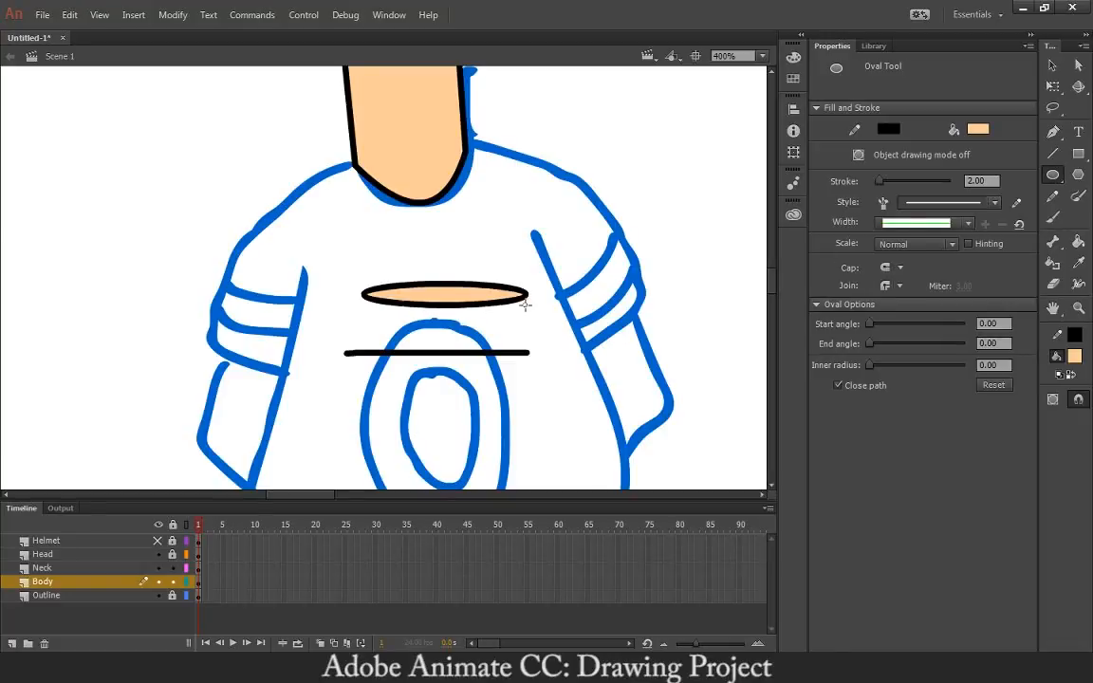
pyautogui.press('n')
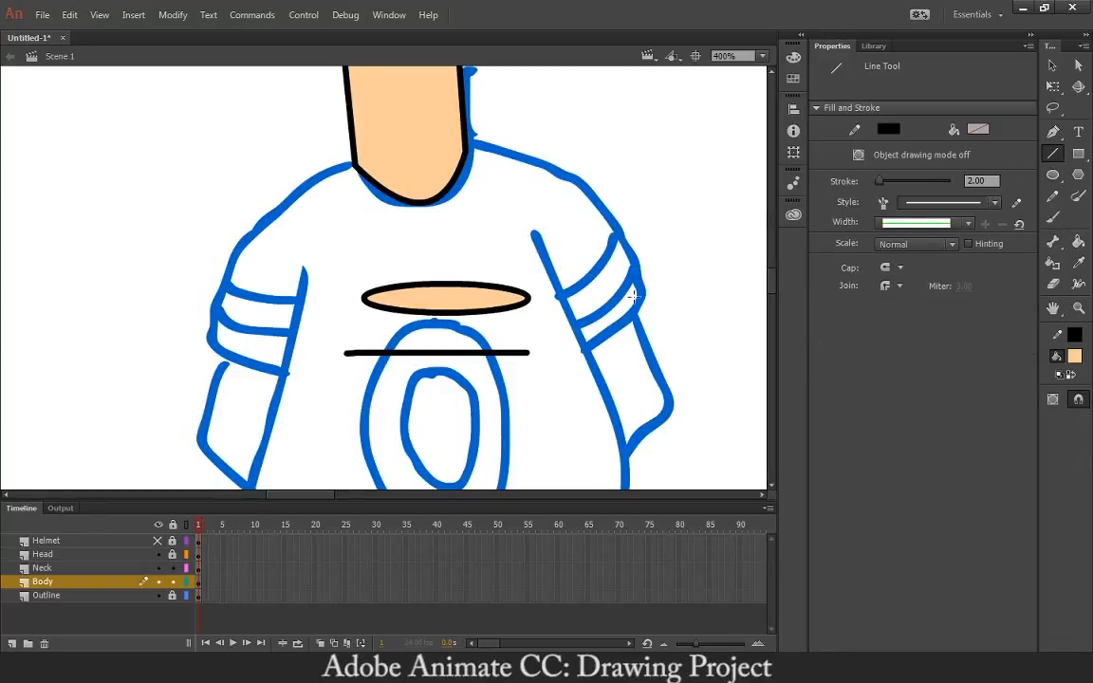
pyautogui.moveTo(361, 243); pyautogui.dragTo(537, 247)
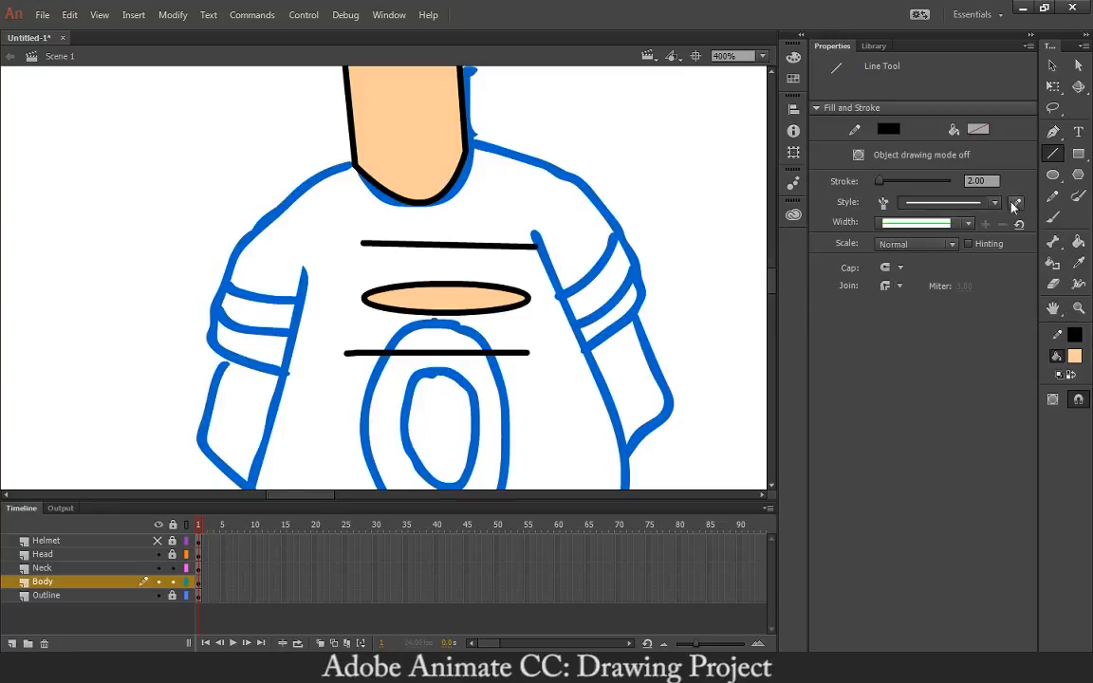
# Delete the sample oval's skin-coloured fill and the right half of its outline on the chest
pyautogui.click(1054, 71)
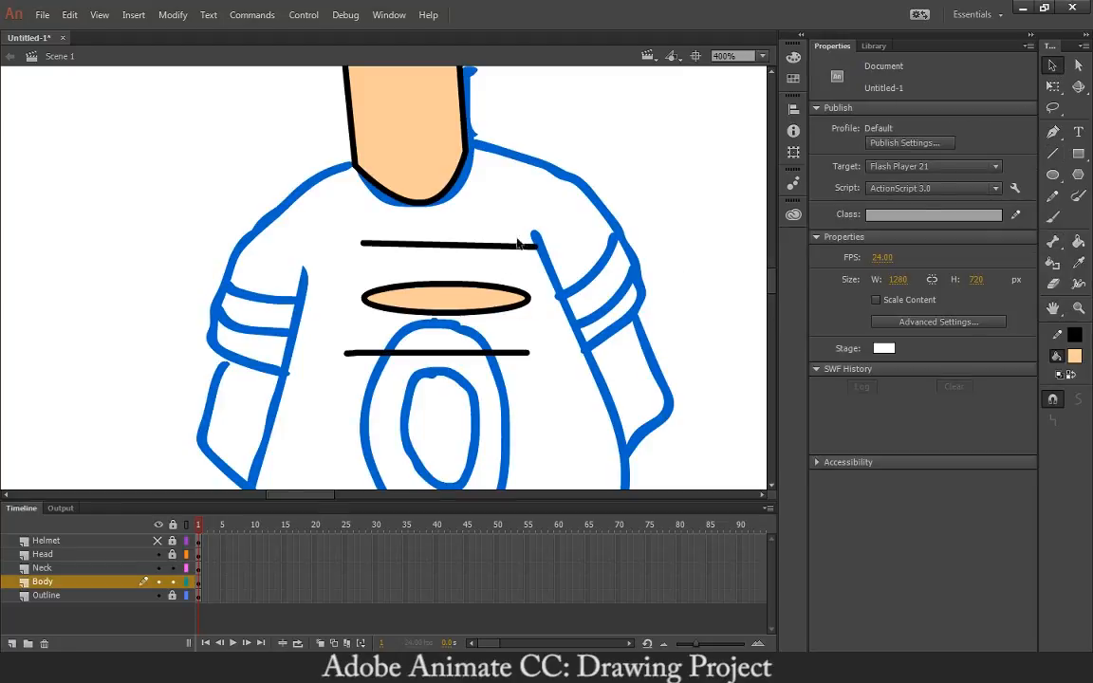
pyautogui.click(456, 297)
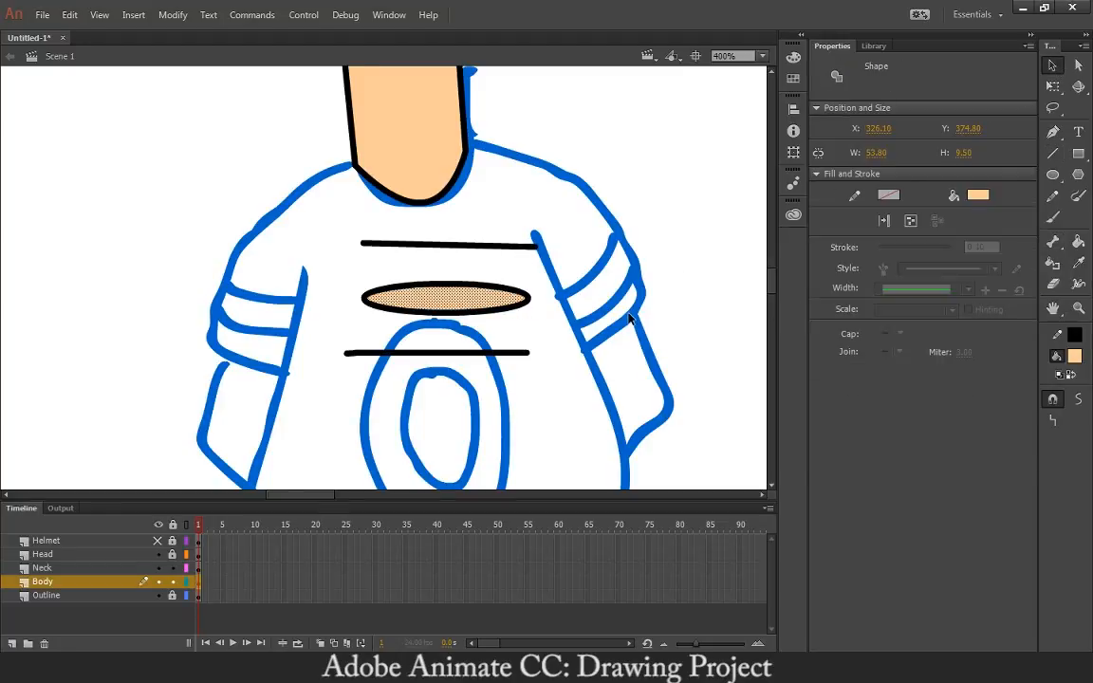
pyautogui.press('Delete')
pyautogui.click(471, 288)
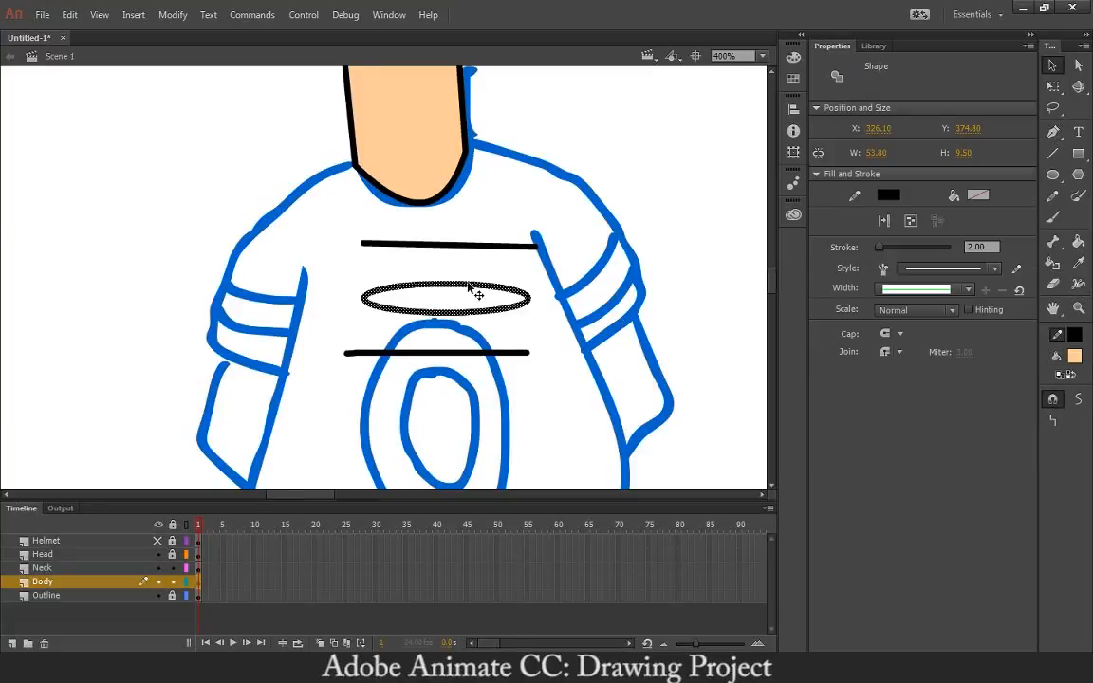
pyautogui.click(467, 281)
pyautogui.moveTo(452, 274); pyautogui.dragTo(540, 329)
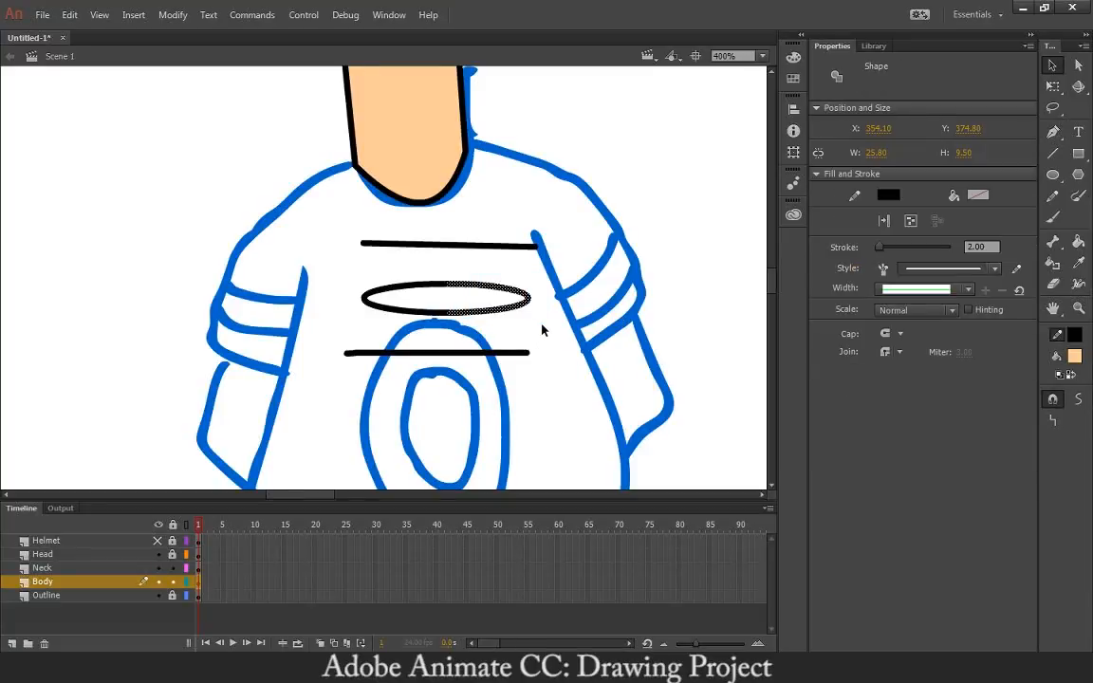
pyautogui.press('Delete')
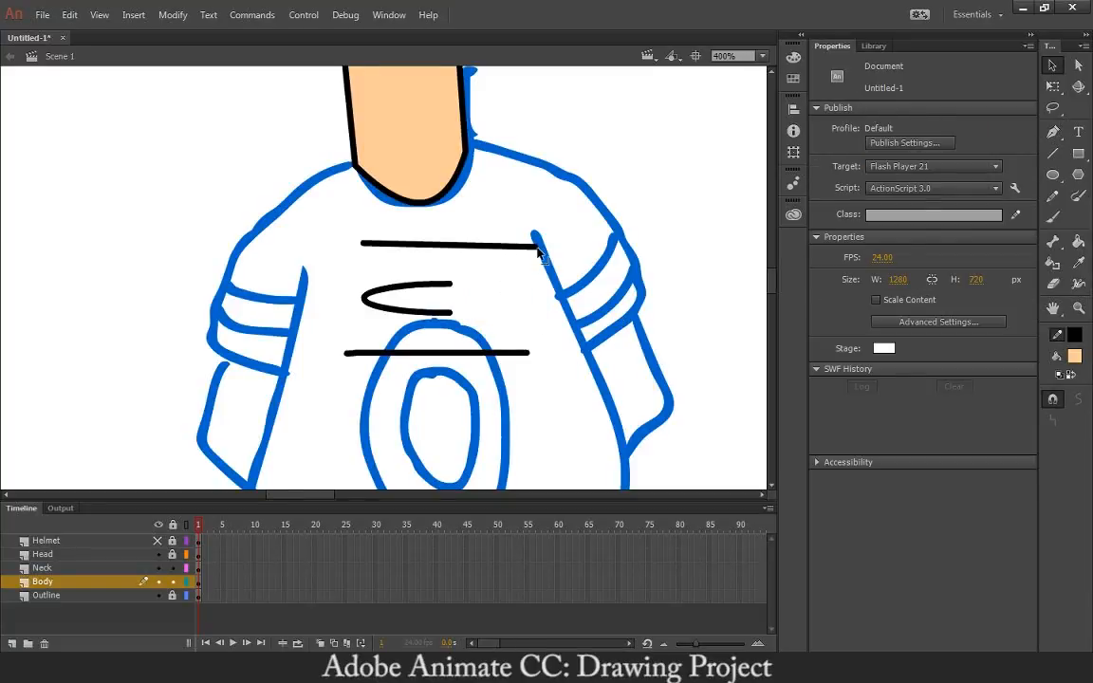
# Attach the ends of the two sample lines to the half oval, bending the lower line to form a second closed shape
pyautogui.moveTo(537, 247); pyautogui.dragTo(456, 321)
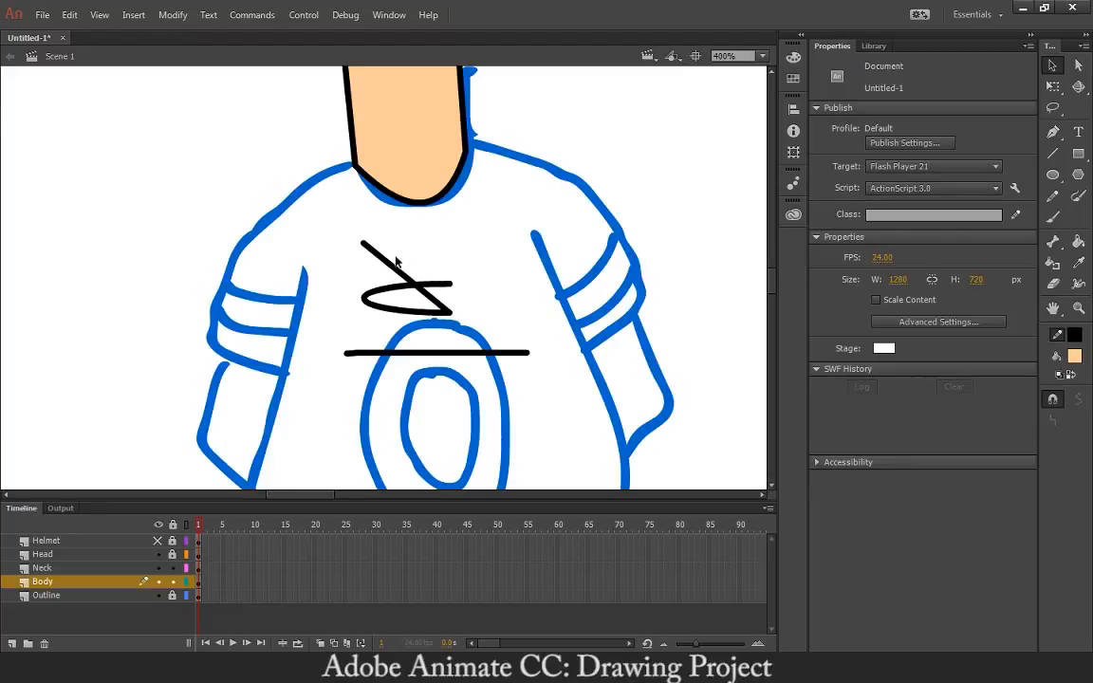
pyautogui.moveTo(361, 242); pyautogui.dragTo(451, 284)
pyautogui.click(410, 296)
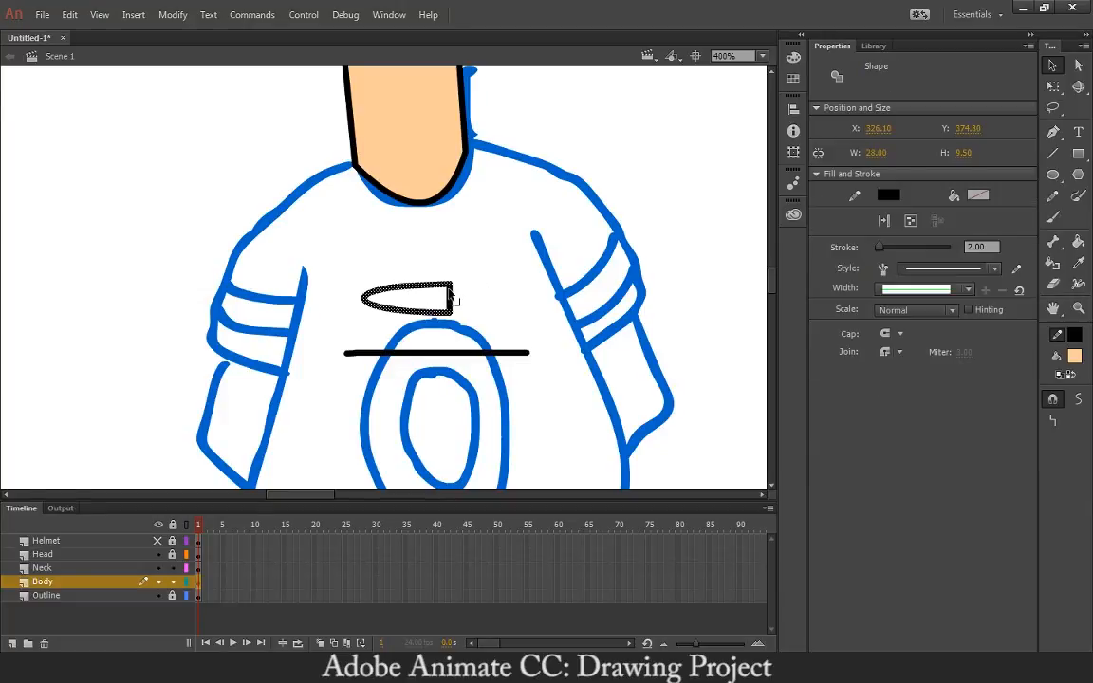
pyautogui.click(491, 296)
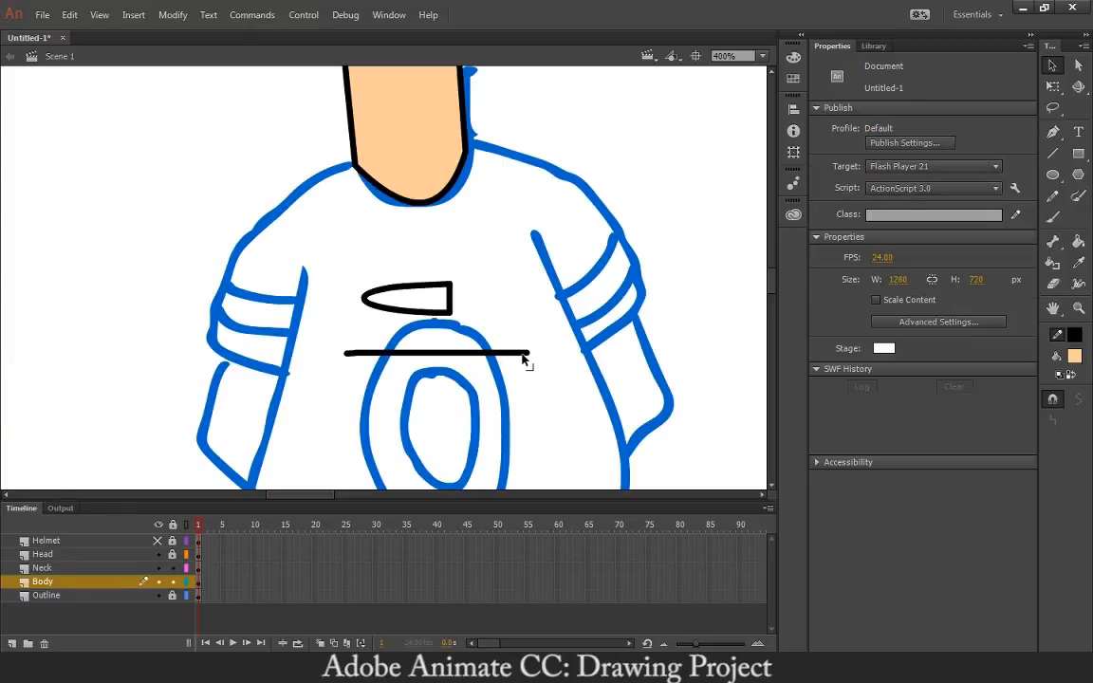
pyautogui.moveTo(525, 355); pyautogui.dragTo(452, 313)
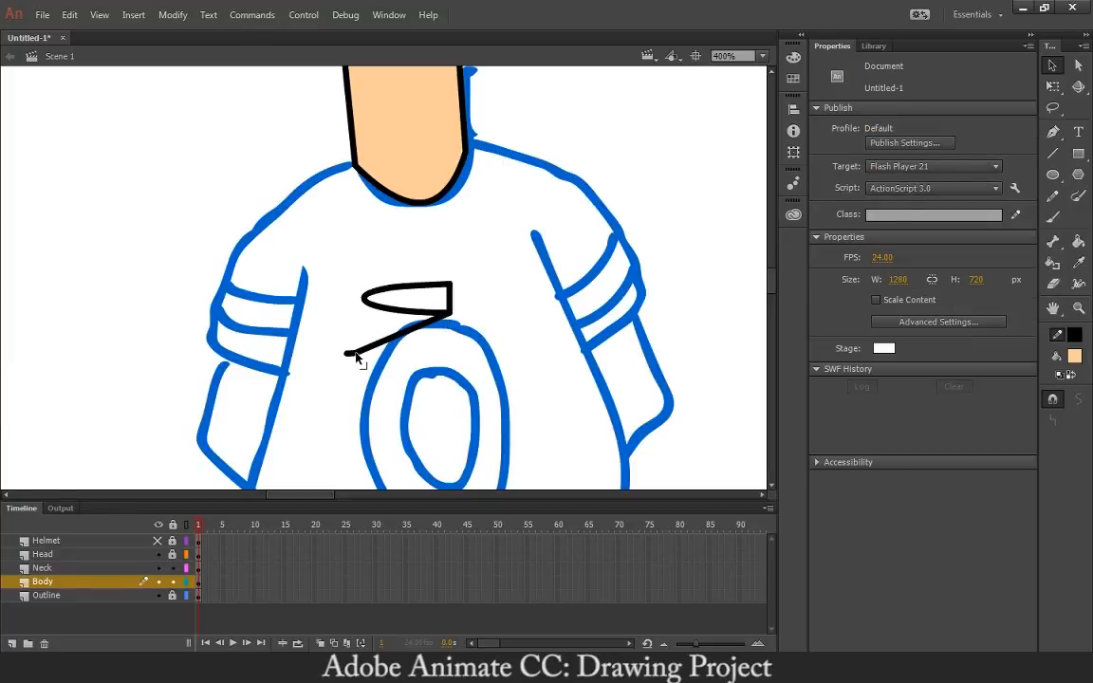
pyautogui.moveTo(394, 335); pyautogui.dragTo(417, 353)
pyautogui.moveTo(347, 354); pyautogui.dragTo(396, 357)
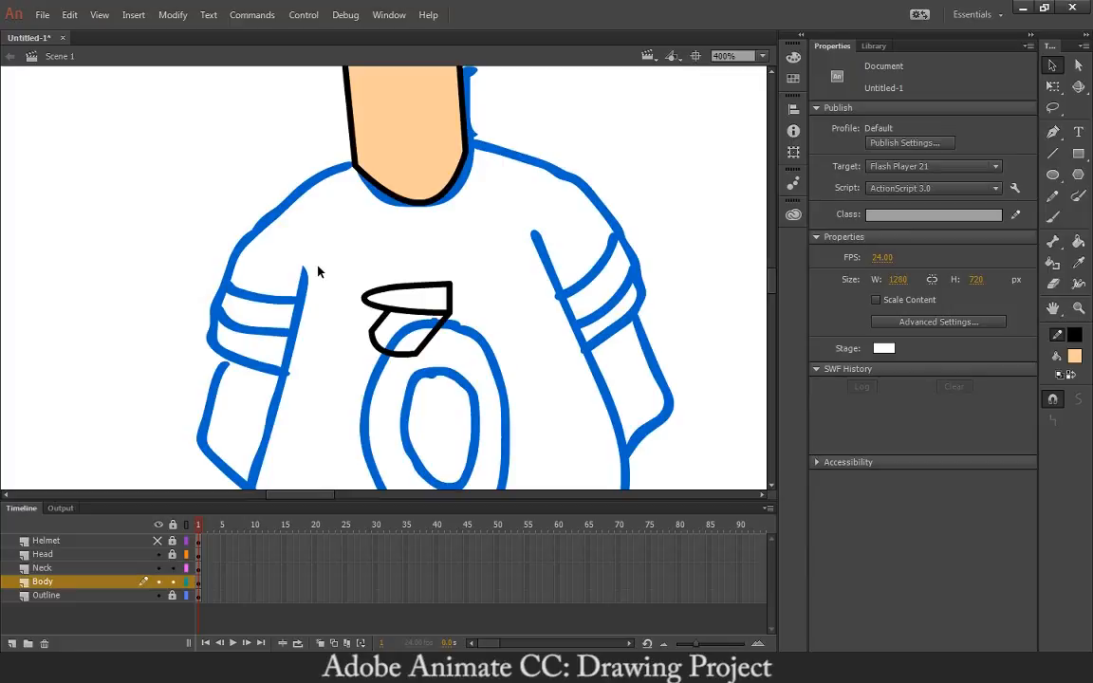
# Delete all the joined sample shapes from the chest on the Body layer
pyautogui.moveTo(296, 243)
pyautogui.mouseDown()
pyautogui.moveTo(379, 319)
pyautogui.moveTo(465, 359)
pyautogui.mouseUp()
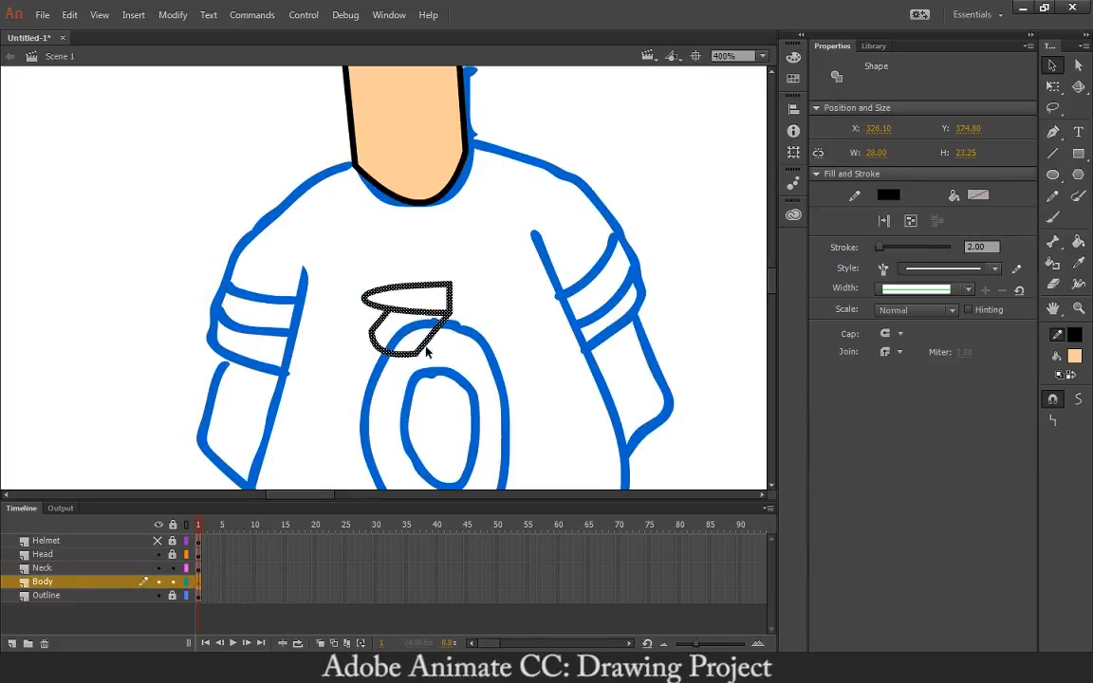
pyautogui.press('Delete')
pyautogui.scroll(3, 574, 236)
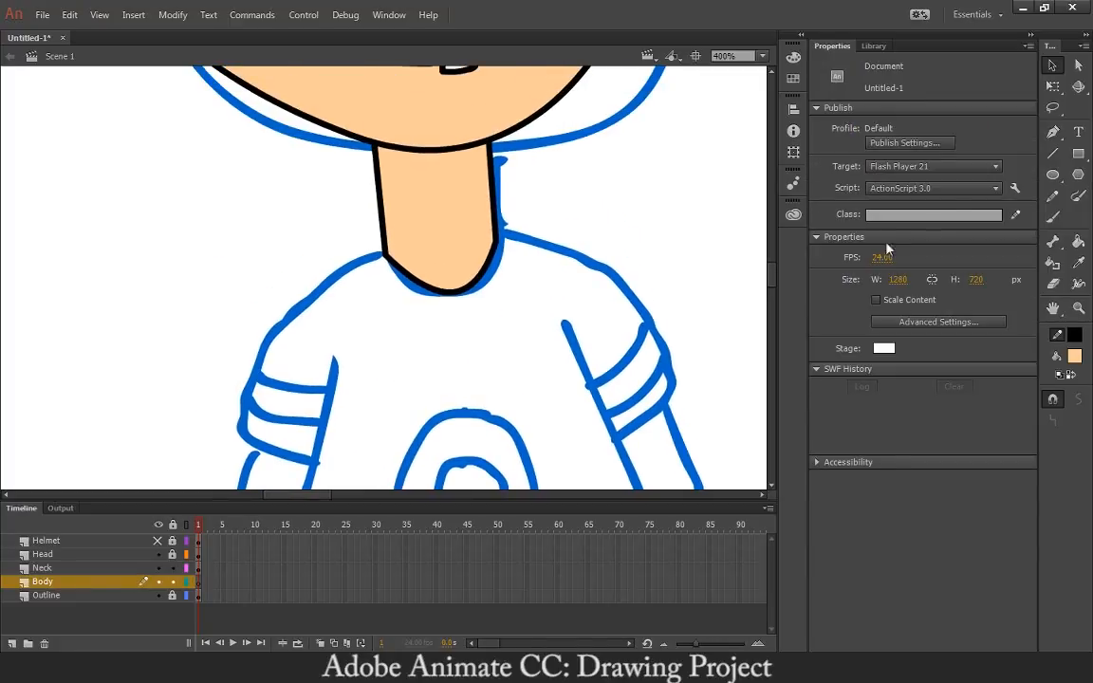
# Trace both shoulders and outer sleeves from the neck with the Pencil tool, and bend the lines outward into rounder curves
pyautogui.click(1051, 198)
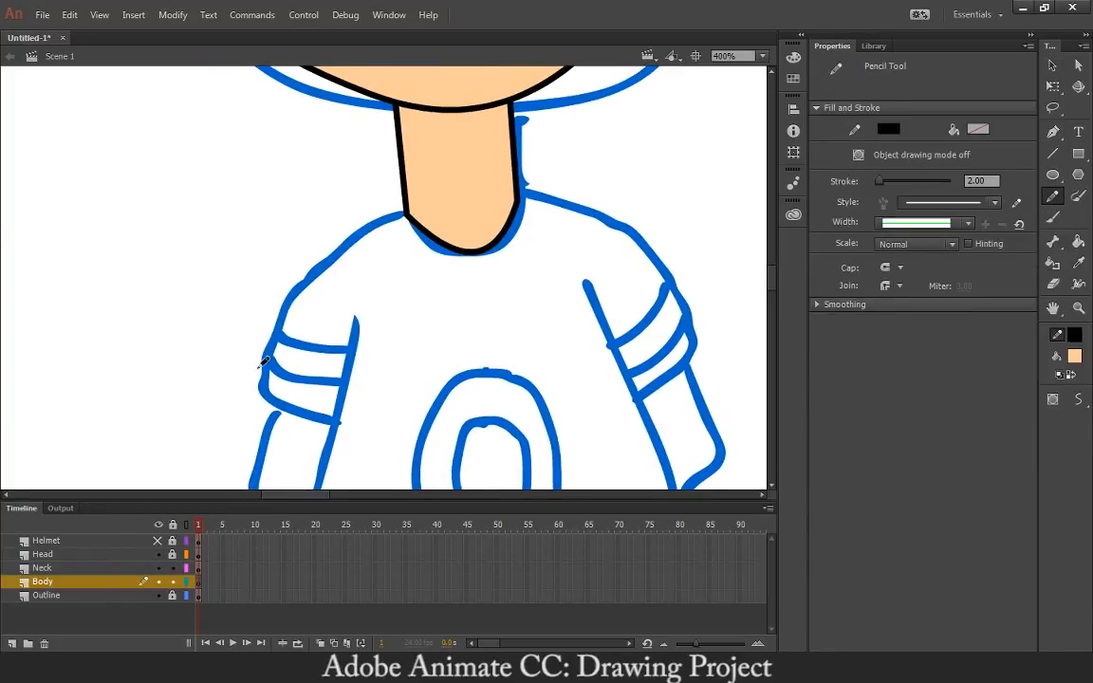
pyautogui.moveTo(265, 404)
pyautogui.mouseDown()
pyautogui.moveTo(310, 288)
pyautogui.moveTo(346, 245)
pyautogui.moveTo(434, 200)
pyautogui.moveTo(548, 196)
pyautogui.moveTo(617, 223)
pyautogui.moveTo(663, 258)
pyautogui.moveTo(685, 346)
pyautogui.mouseUp()
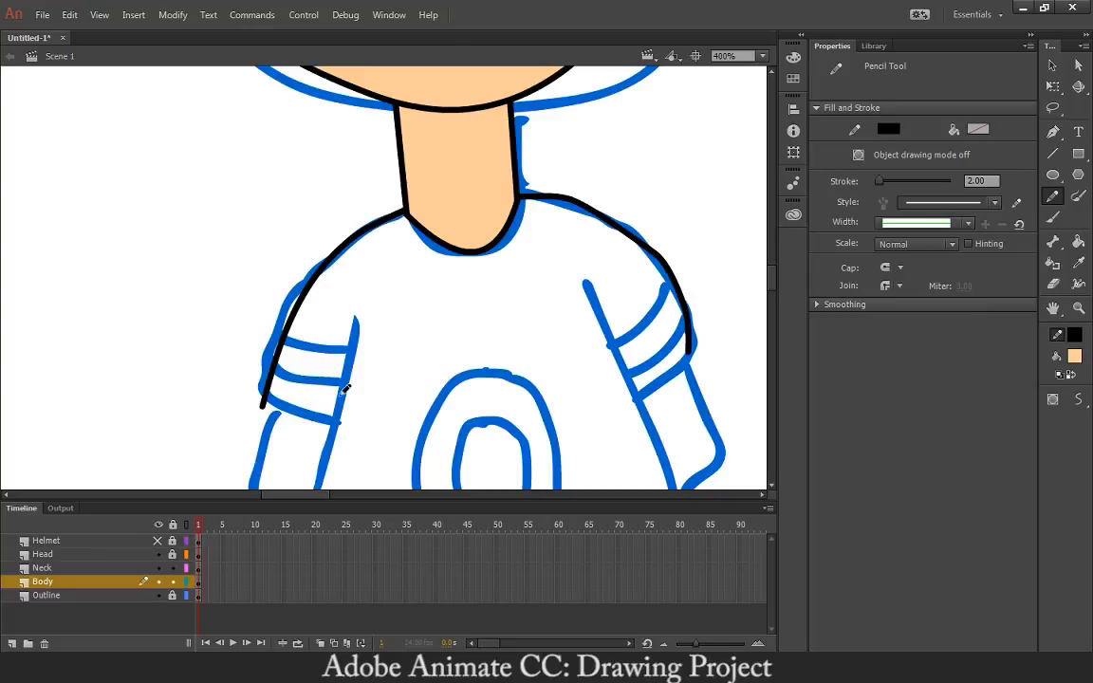
pyautogui.press('v')
pyautogui.moveTo(290, 320); pyautogui.dragTo(275, 306)
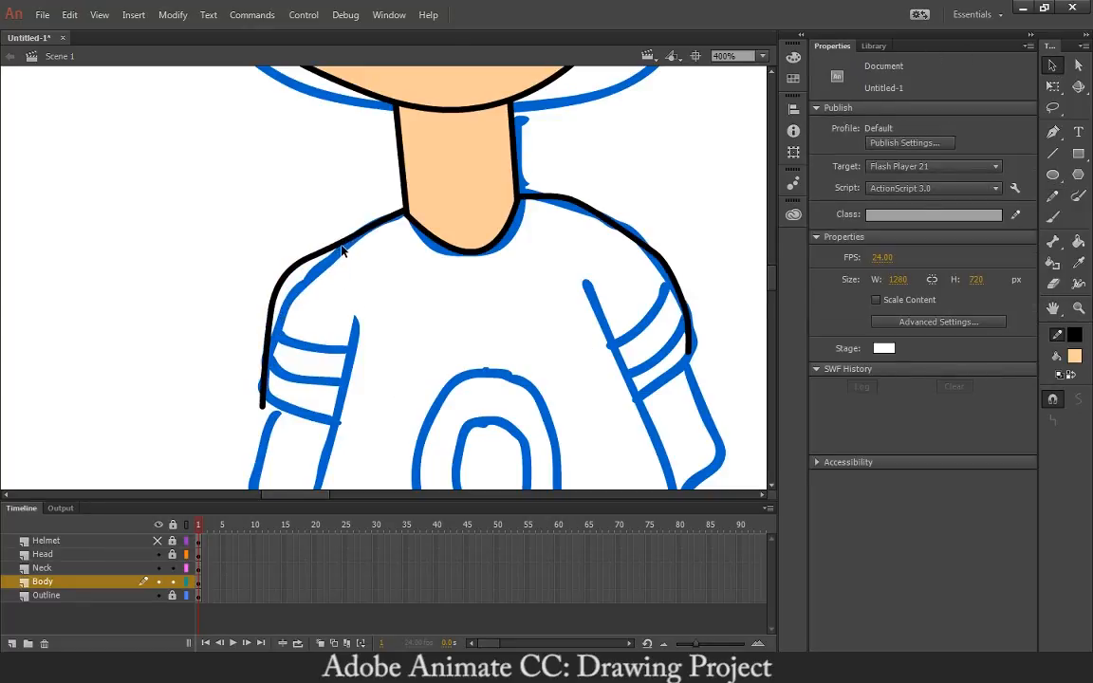
pyautogui.moveTo(344, 252); pyautogui.dragTo(338, 242)
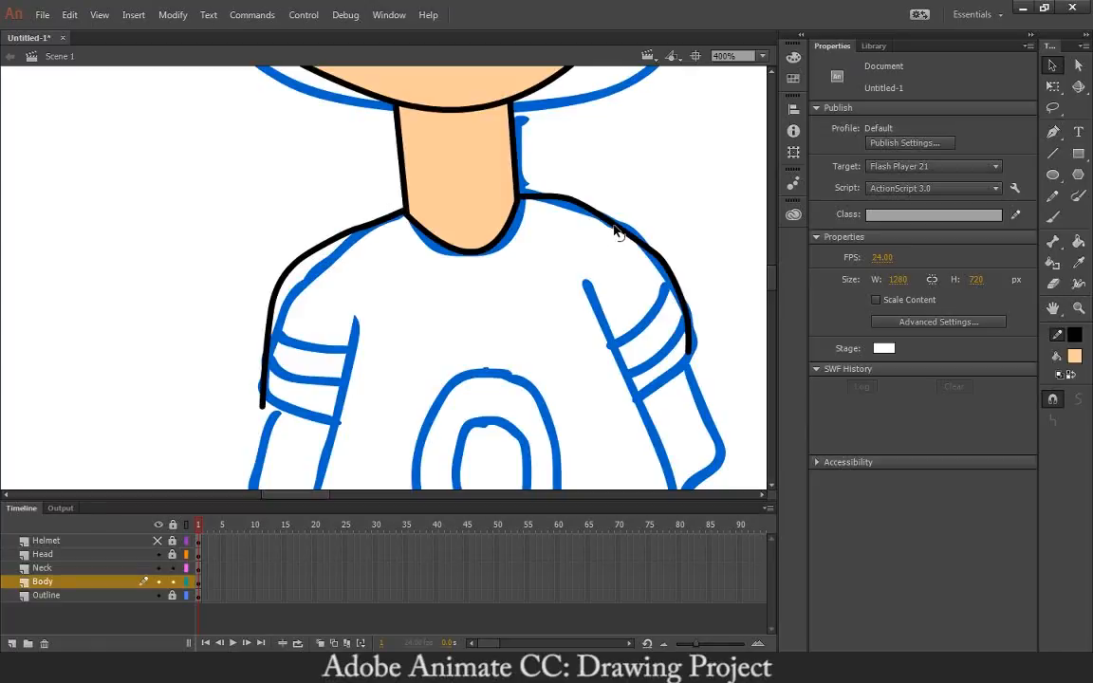
pyautogui.moveTo(614, 230); pyautogui.dragTo(637, 225)
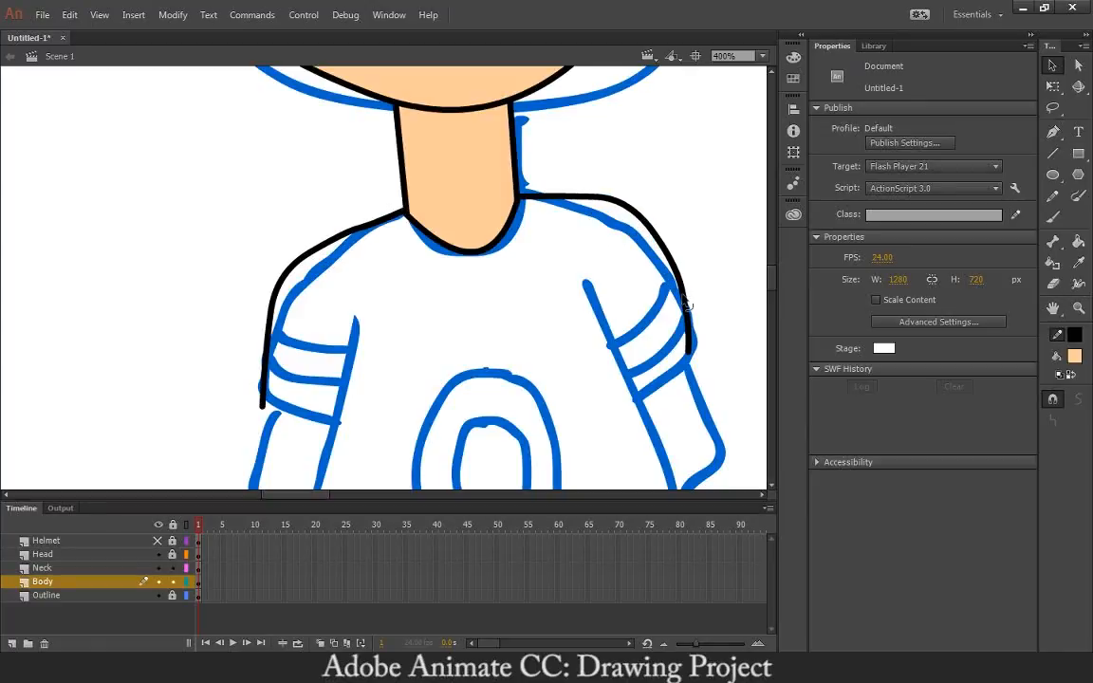
pyautogui.click(685, 357)
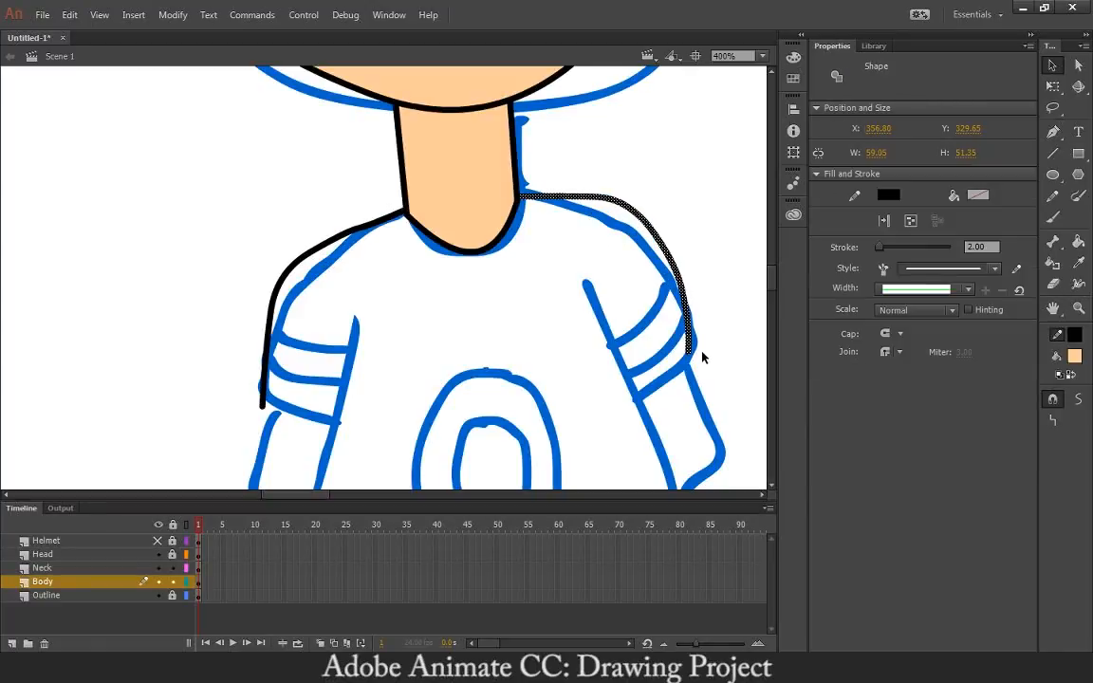
pyautogui.click(702, 356)
# Draw straight lines for both sleeve cuffs and both sides of the shirt, joining the right-hand cuff to its outer sleeve line
pyautogui.click(1053, 155)
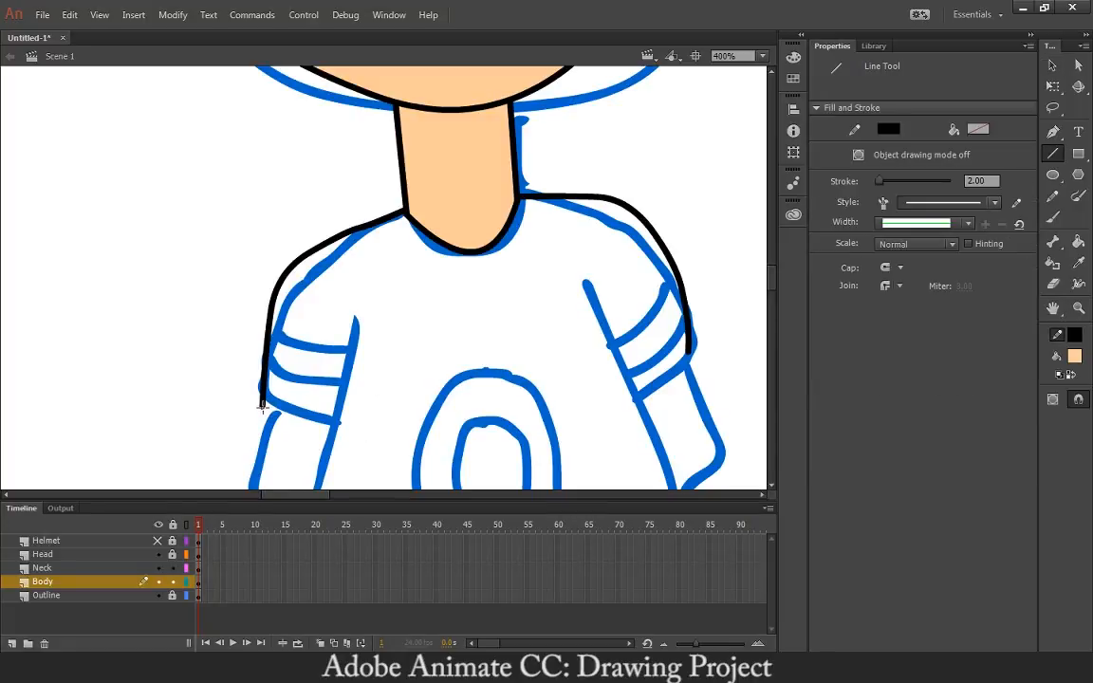
pyautogui.moveTo(262, 406); pyautogui.dragTo(340, 425)
pyautogui.moveTo(441, 328); pyautogui.dragTo(510, 207)
pyautogui.moveTo(427, 203)
pyautogui.mouseDown()
pyautogui.moveTo(398, 287)
pyautogui.moveTo(375, 426)
pyautogui.mouseUp()
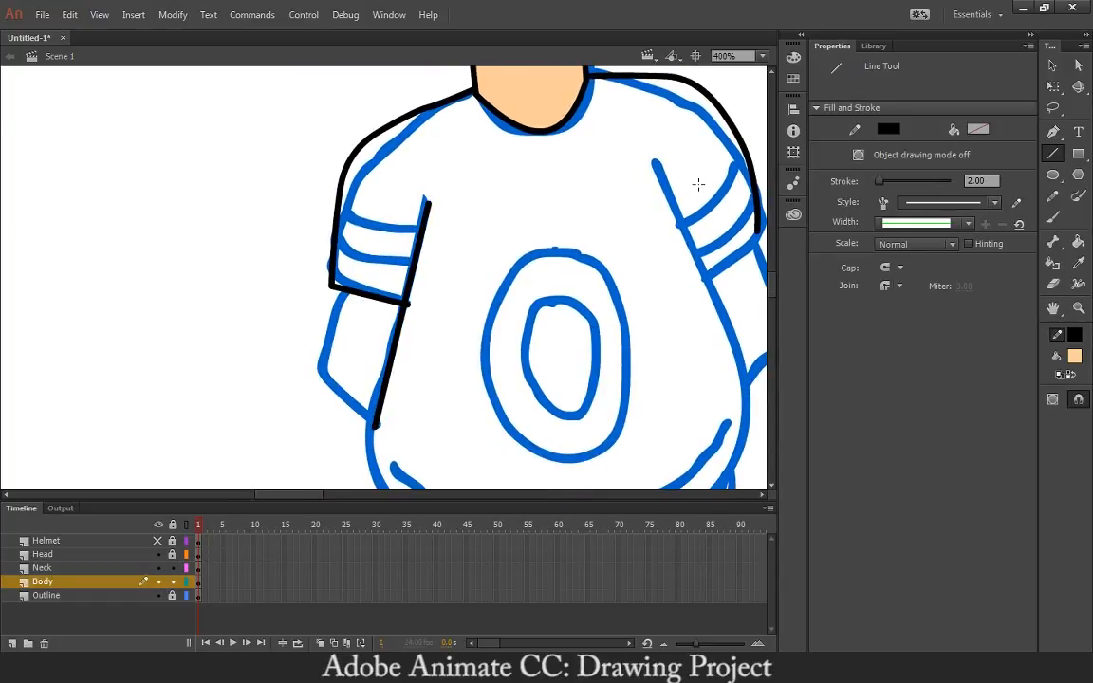
pyautogui.moveTo(626, 176)
pyautogui.mouseDown()
pyautogui.moveTo(488, 171)
pyautogui.moveTo(557, 271)
pyautogui.moveTo(608, 381)
pyautogui.mouseUp()
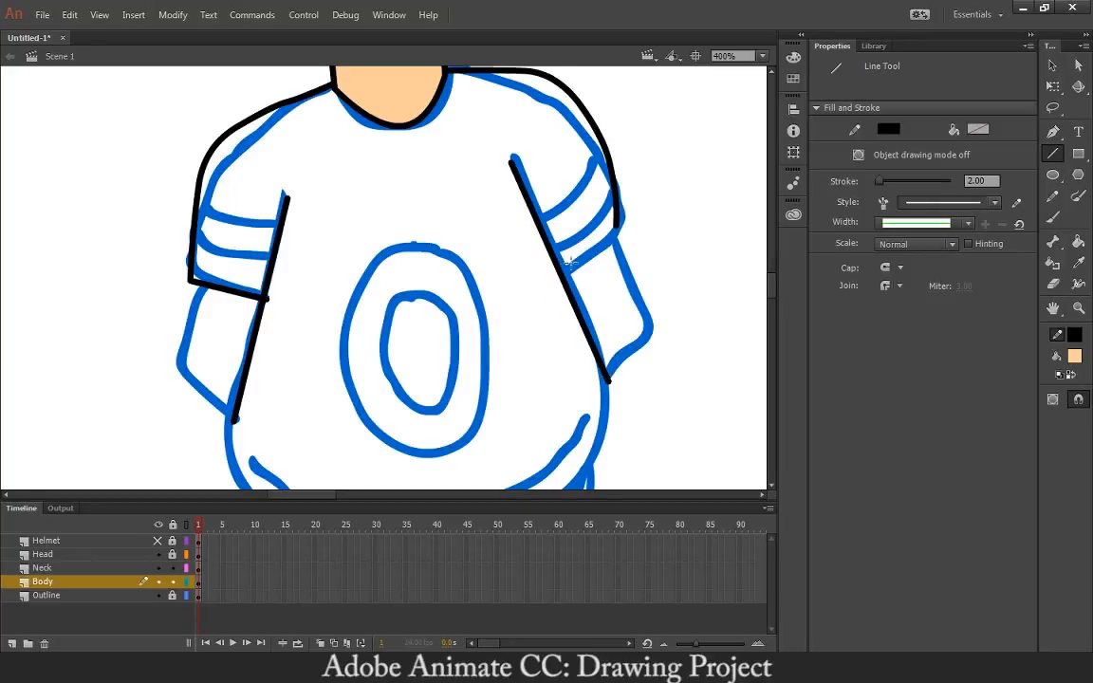
pyautogui.moveTo(559, 271); pyautogui.dragTo(619, 228)
pyautogui.click(1050, 65)
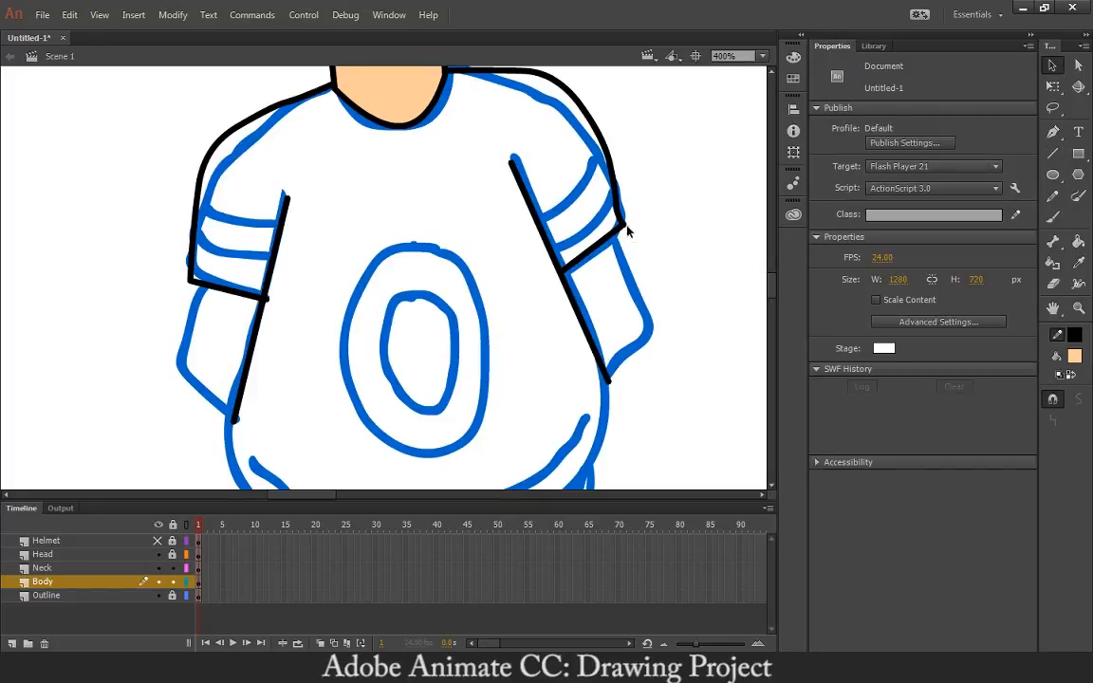
pyautogui.moveTo(619, 217); pyautogui.dragTo(623, 228)
# Try to form the shirt's hem from a straight line across the waist, bent downward and joined to both side lines
pyautogui.scroll(1, 645, 237)
pyautogui.scroll(-3, 649, 181)
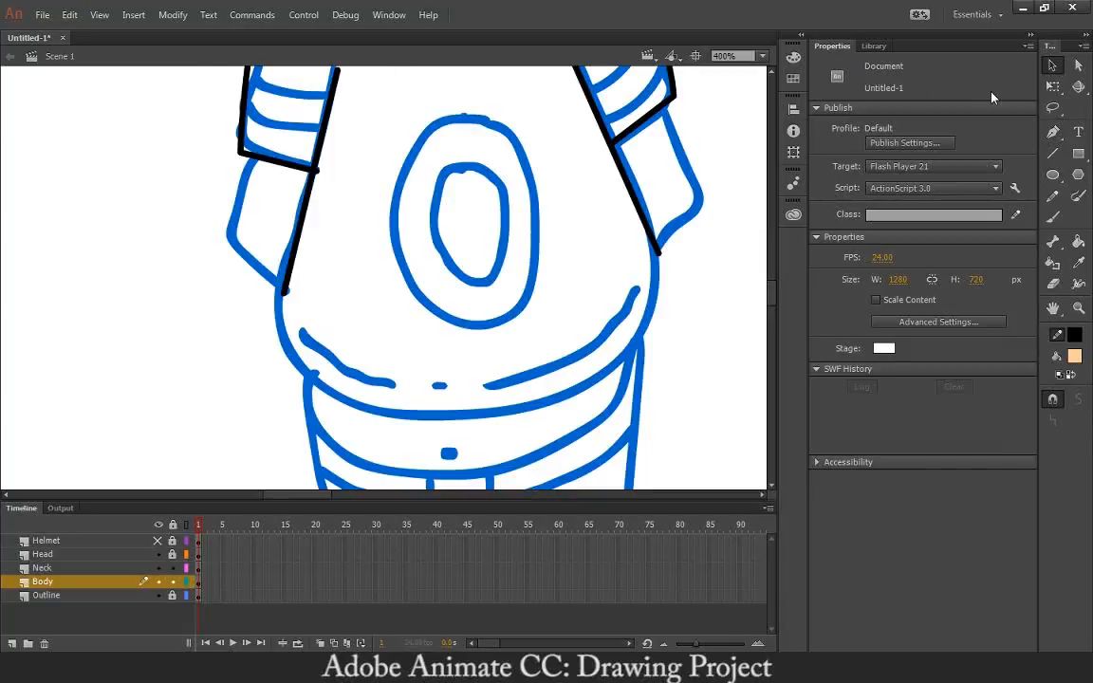
pyautogui.click(1052, 152)
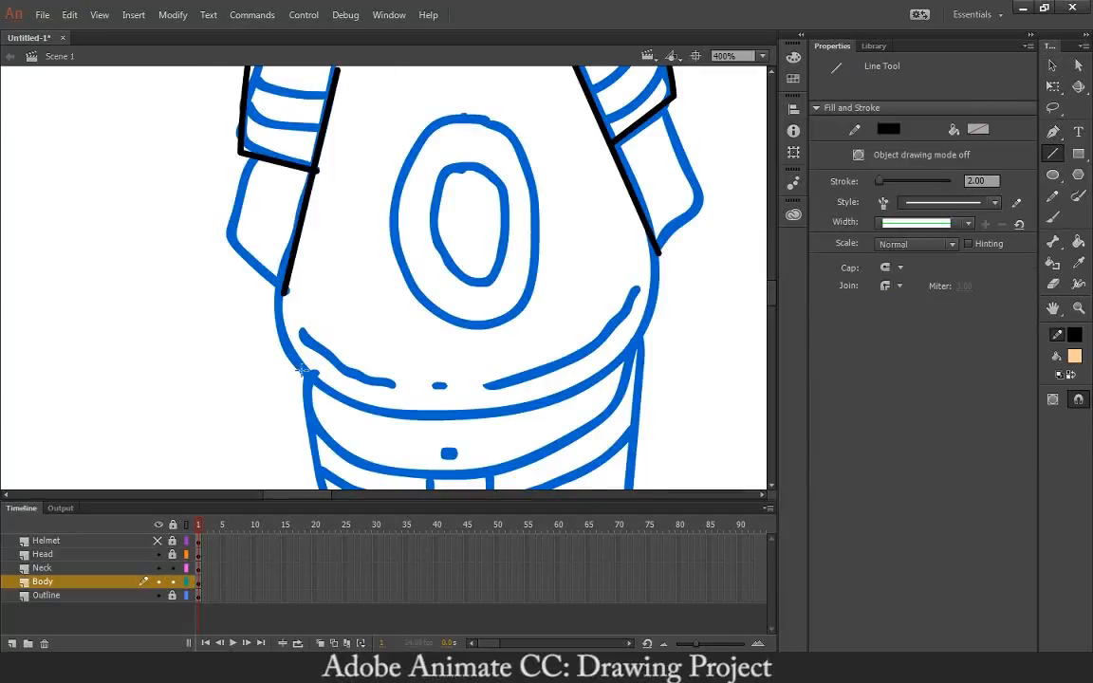
pyautogui.moveTo(302, 374); pyautogui.dragTo(639, 359)
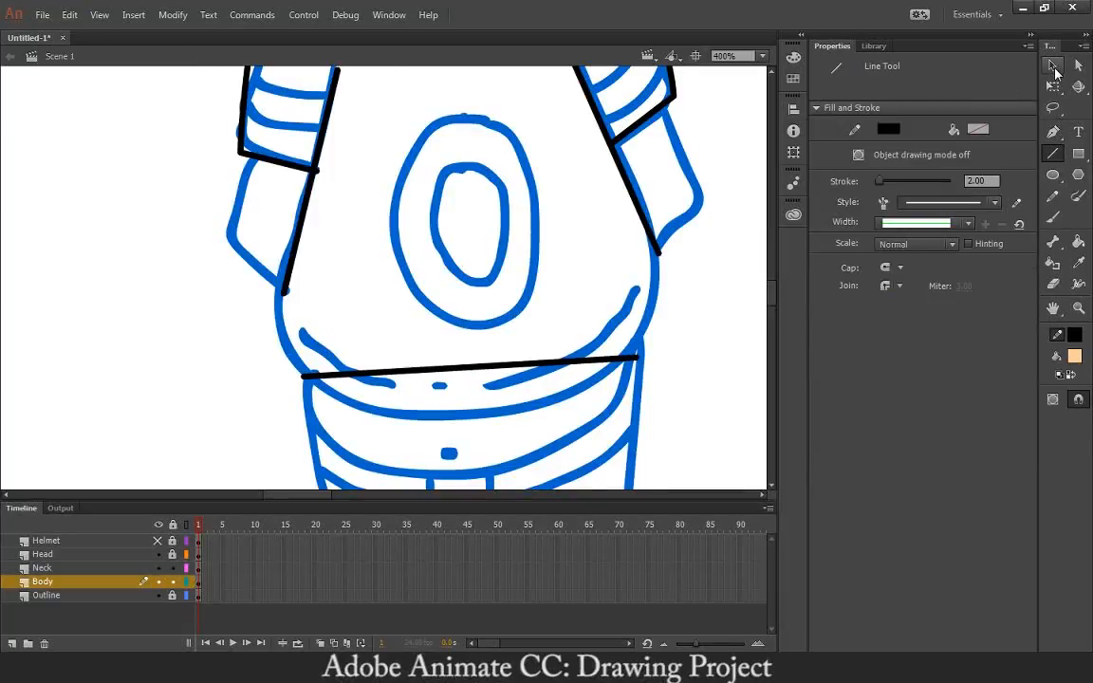
pyautogui.press('v')
pyautogui.moveTo(503, 369); pyautogui.dragTo(503, 418)
pyautogui.moveTo(638, 360); pyautogui.dragTo(662, 256)
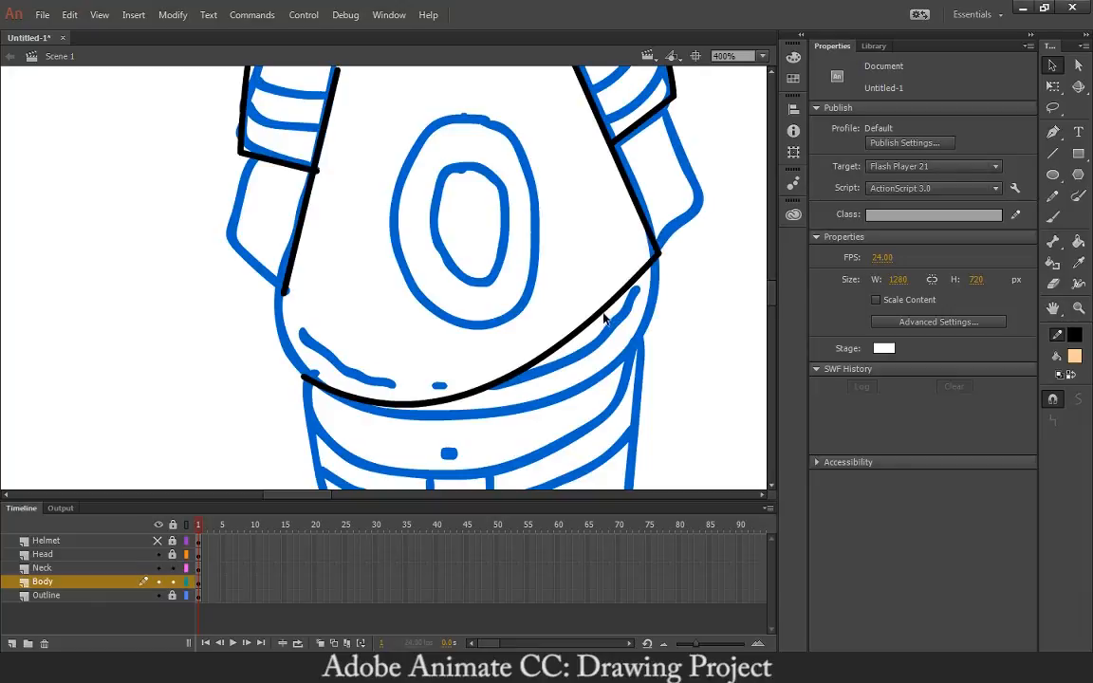
pyautogui.moveTo(604, 320); pyautogui.dragTo(660, 271)
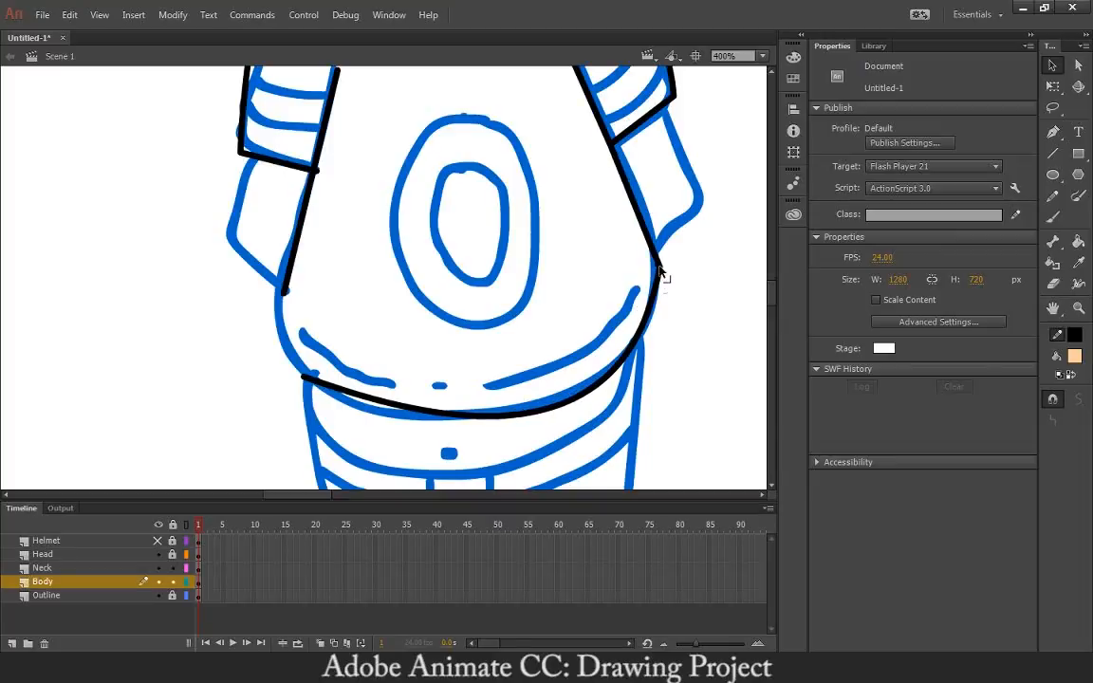
pyautogui.moveTo(304, 378); pyautogui.dragTo(291, 300)
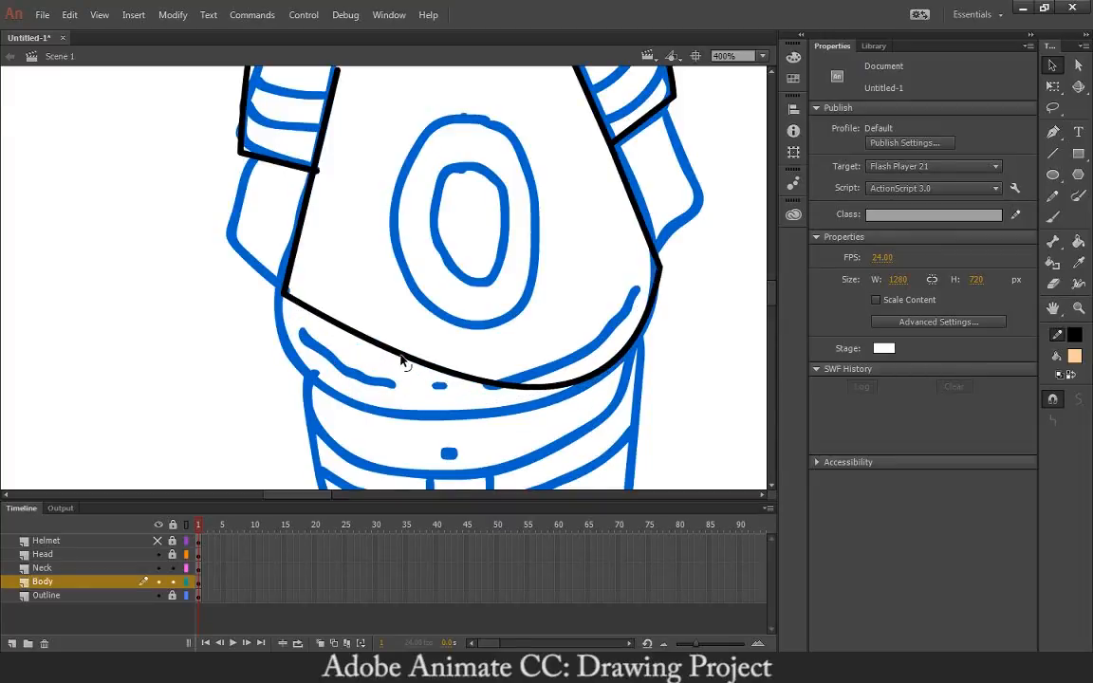
# Try bending the left part of the hem curve outward along the sketched belly, and delete the whole hem line
pyautogui.moveTo(401, 360); pyautogui.dragTo(365, 394)
pyautogui.moveTo(331, 343)
pyautogui.mouseDown()
pyautogui.moveTo(298, 377)
pyautogui.moveTo(337, 373)
pyautogui.mouseUp()
pyautogui.click(356, 349)
pyautogui.click(346, 396)
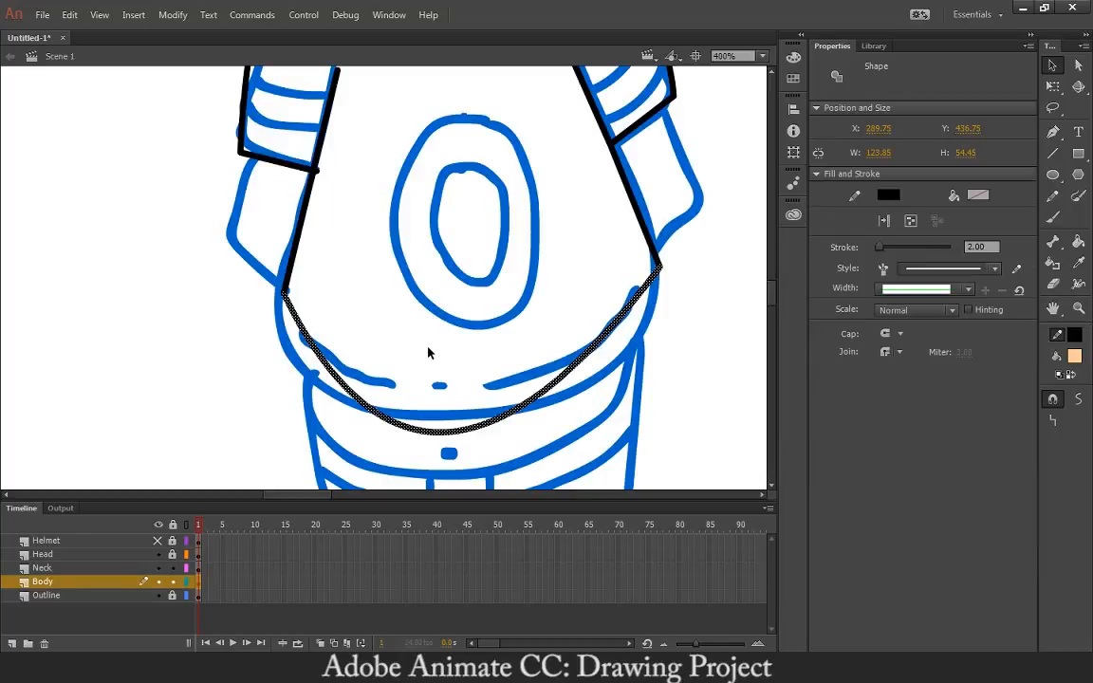
pyautogui.press('Delete')
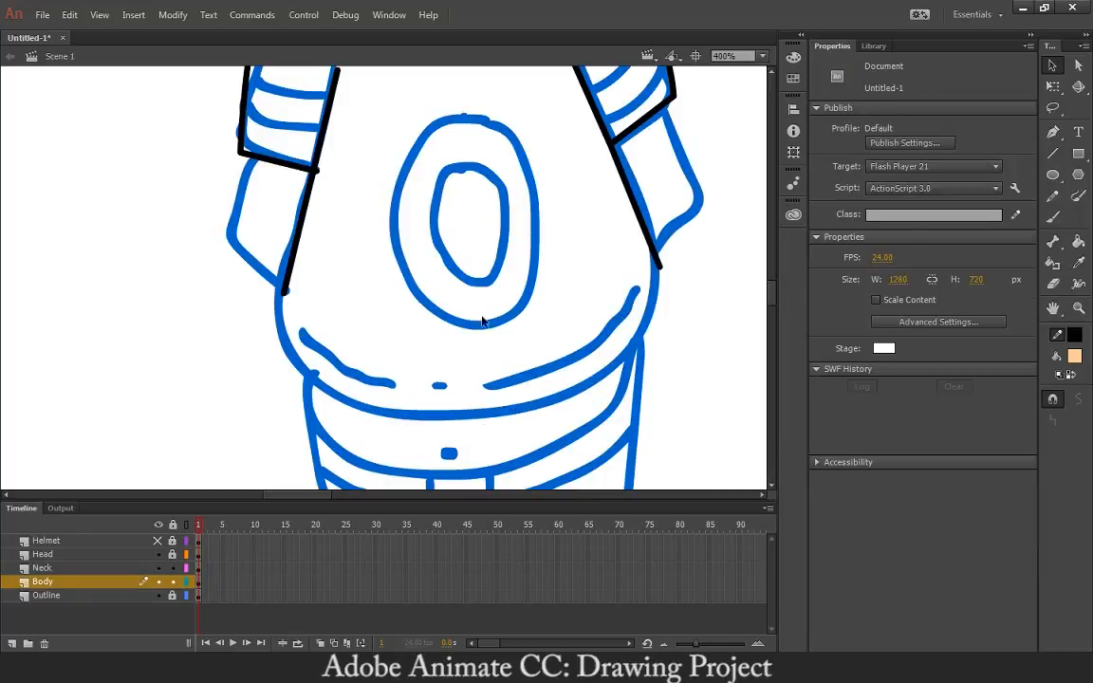
# Trace the shirt's rounded hem along the sketch with the Pencil tool in Smooth mode and join its ends to both side lines
pyautogui.click(1053, 195)
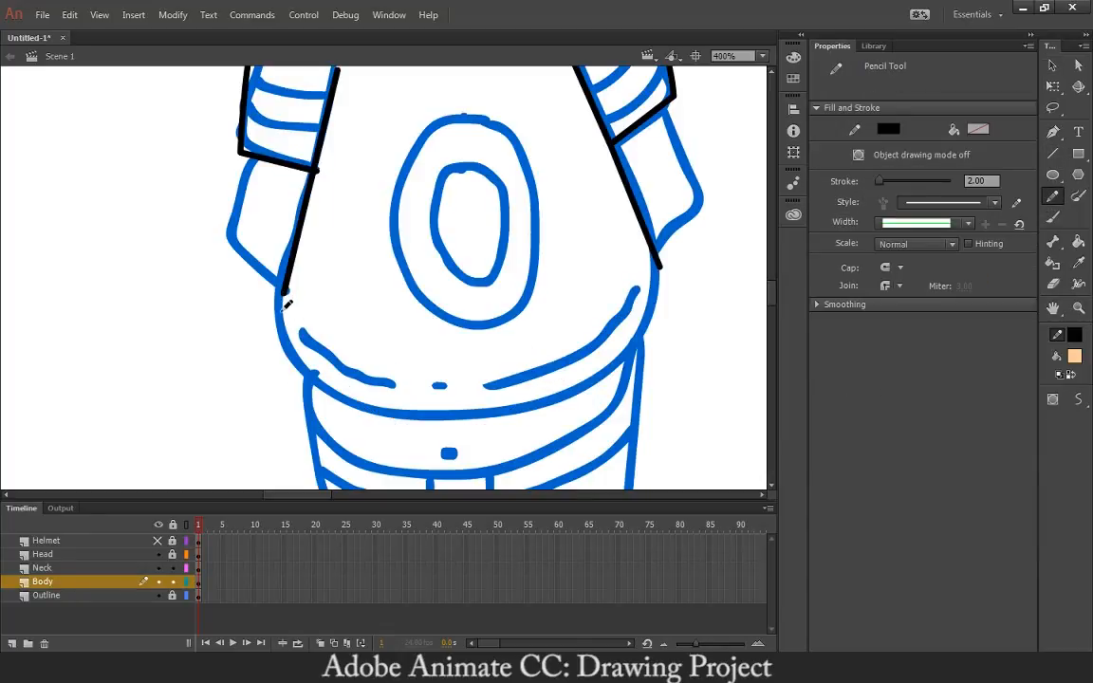
pyautogui.moveTo(285, 309)
pyautogui.mouseDown()
pyautogui.moveTo(288, 351)
pyautogui.moveTo(324, 386)
pyautogui.moveTo(386, 409)
pyautogui.moveTo(466, 415)
pyautogui.moveTo(574, 388)
pyautogui.moveTo(624, 358)
pyautogui.moveTo(664, 313)
pyautogui.moveTo(672, 280)
pyautogui.mouseUp()
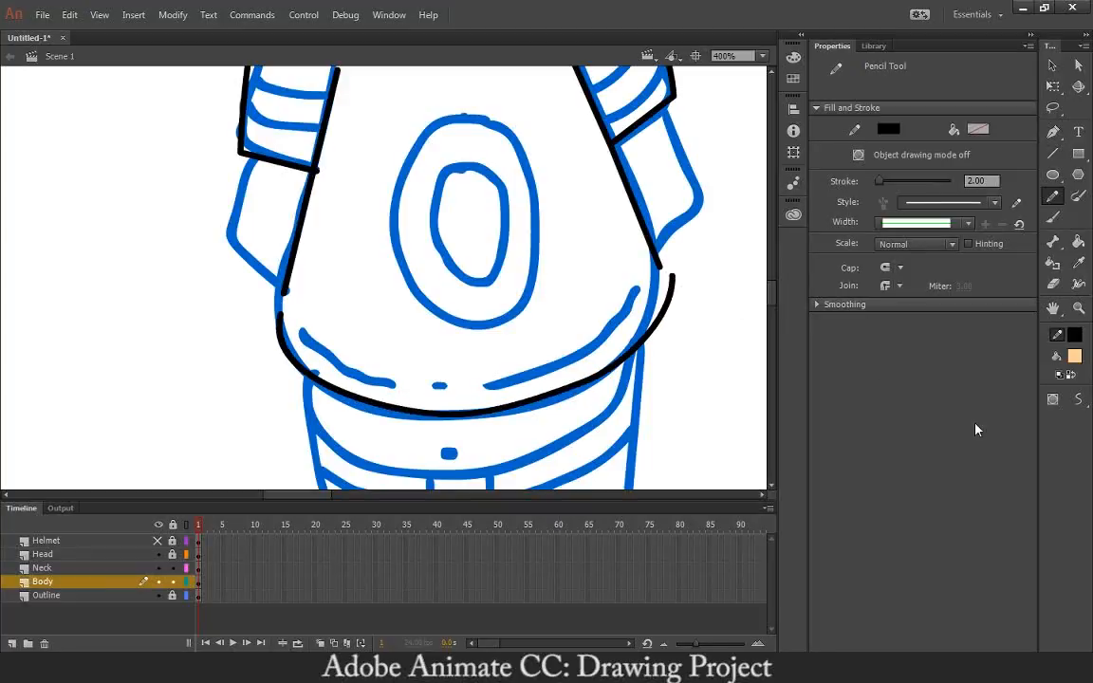
pyautogui.click(1078, 399)
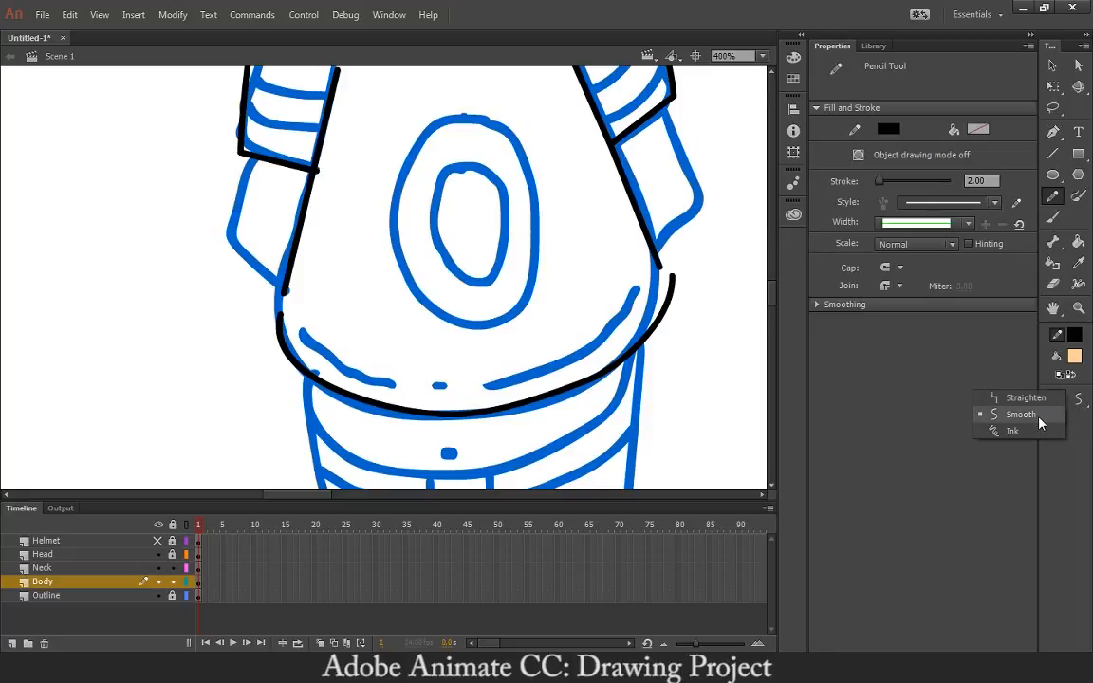
pyautogui.click(1038, 415)
pyautogui.click(1052, 66)
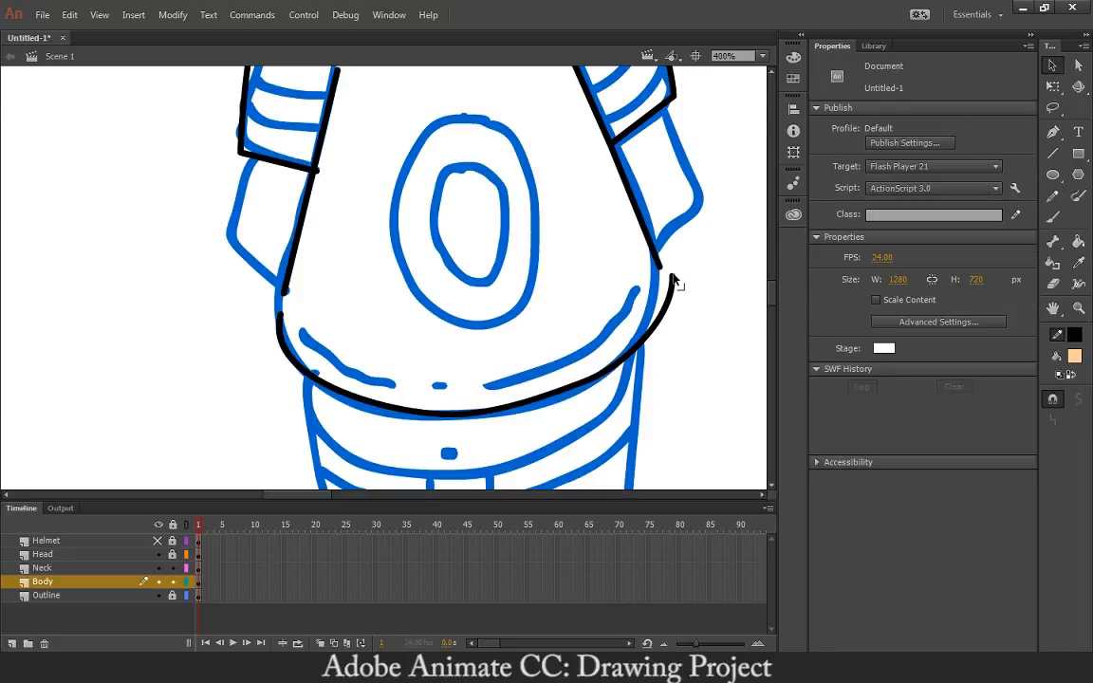
pyautogui.moveTo(673, 281); pyautogui.dragTo(656, 266)
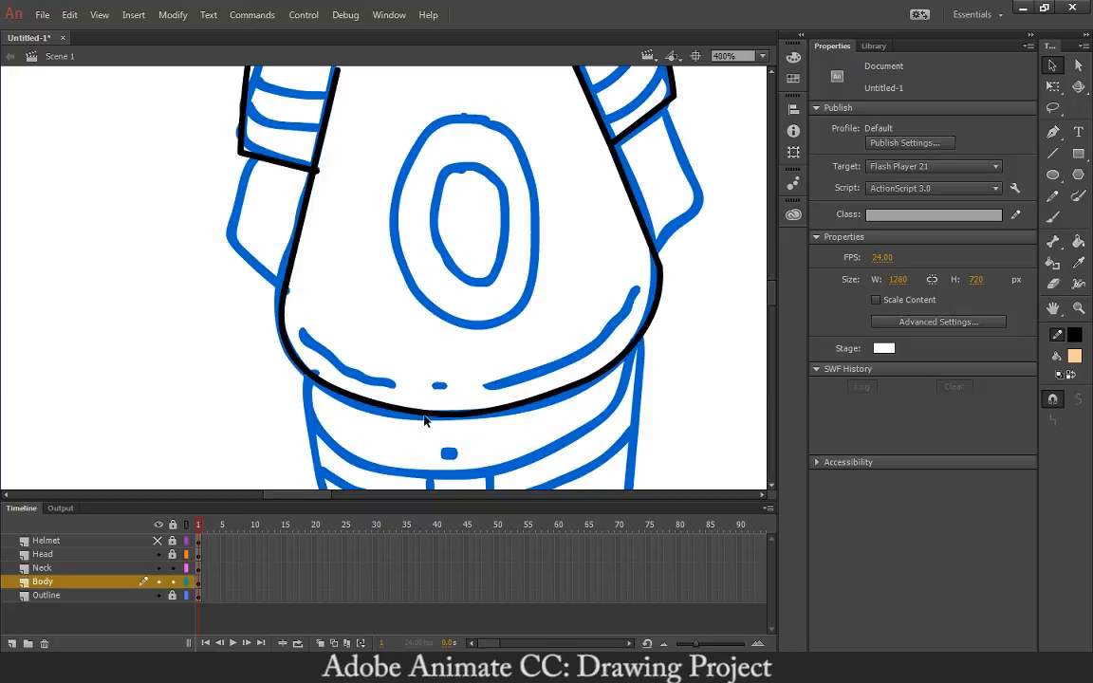
# Trace the left forearm below the sleeve cuff with the Pencil tool, joining its lower end to the shirt's side line
pyautogui.moveTo(433, 283); pyautogui.dragTo(457, 389)
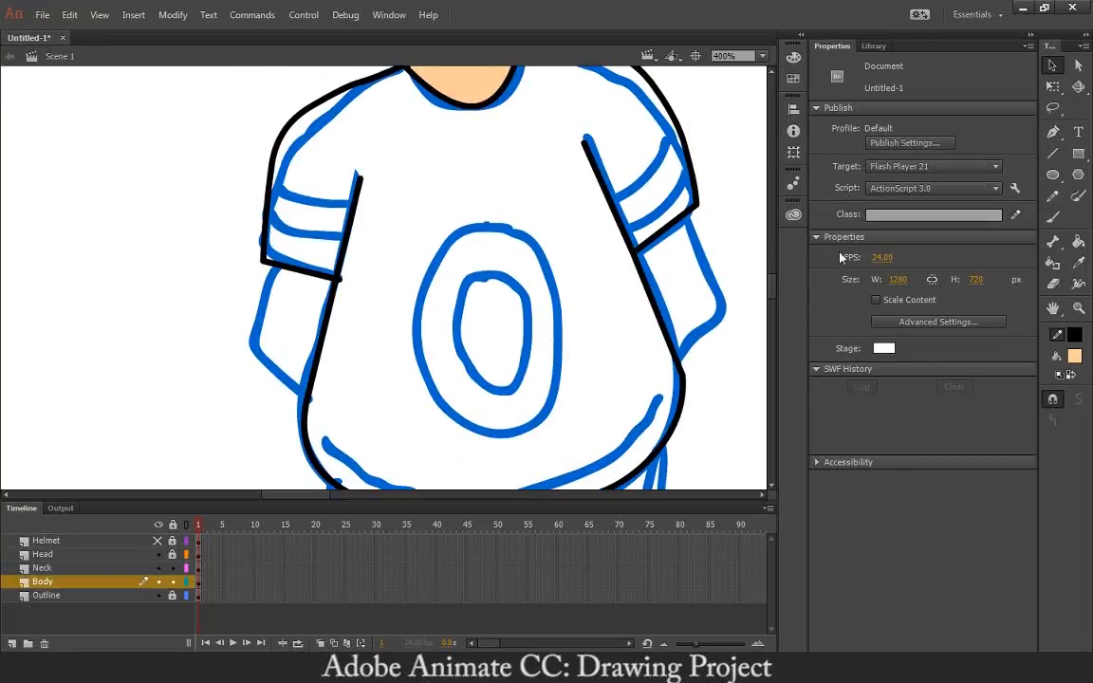
pyautogui.press('y')
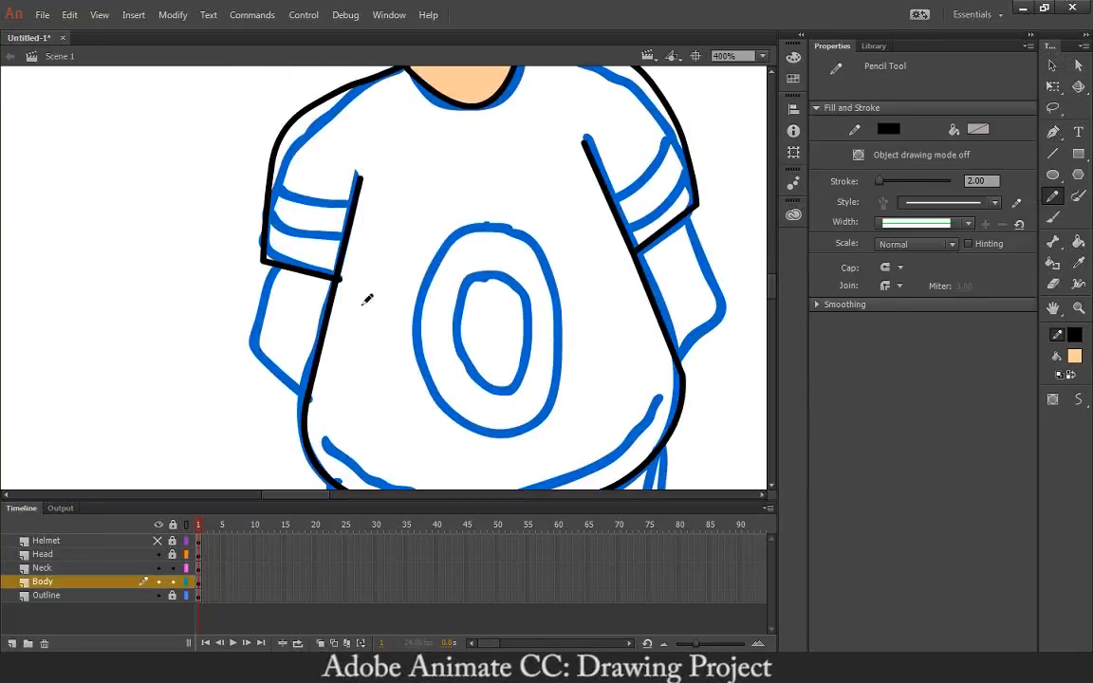
pyautogui.moveTo(271, 257)
pyautogui.mouseDown()
pyautogui.moveTo(251, 343)
pyautogui.moveTo(306, 396)
pyautogui.mouseUp()
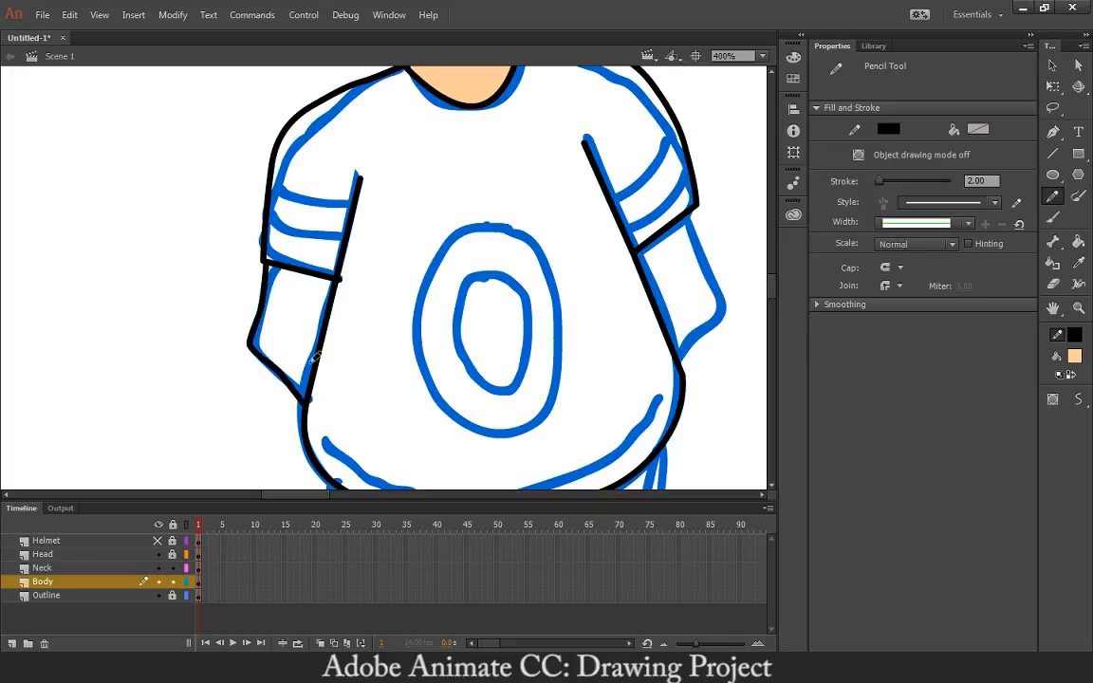
pyautogui.hotkey('ctrl', 'z')
pyautogui.moveTo(277, 261)
pyautogui.mouseDown()
pyautogui.moveTo(255, 345)
pyautogui.moveTo(308, 397)
pyautogui.mouseUp()
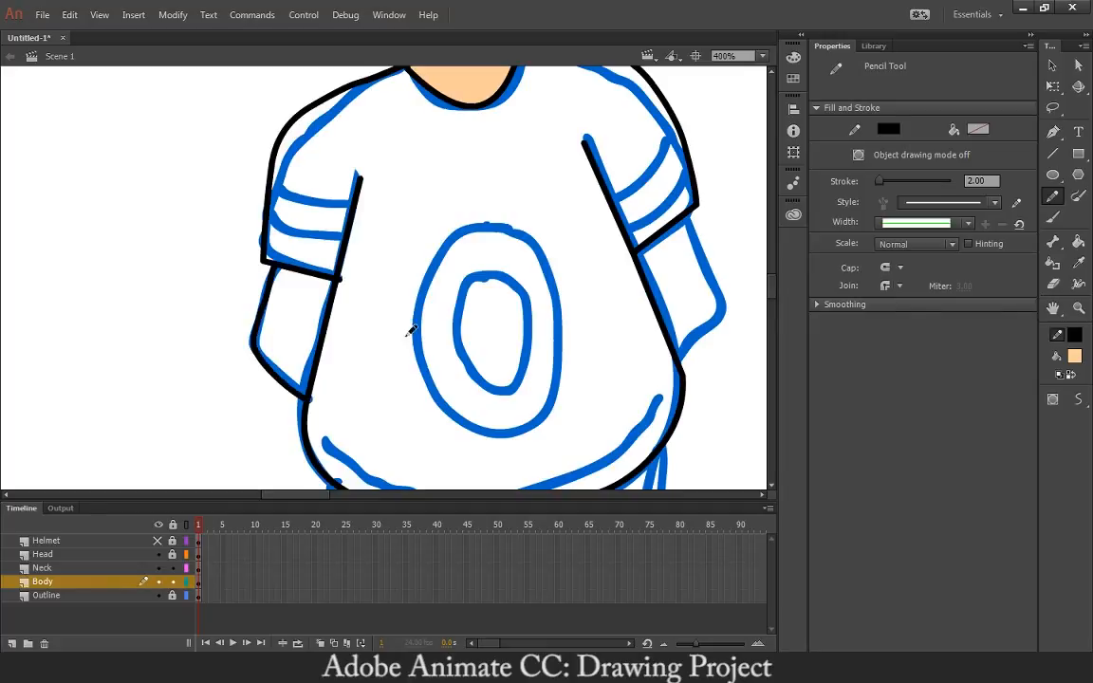
# Trace the right forearm with the Pencil tool from the sleeve cuff around the bend to the shirt's side line
pyautogui.moveTo(456, 285); pyautogui.dragTo(325, 303)
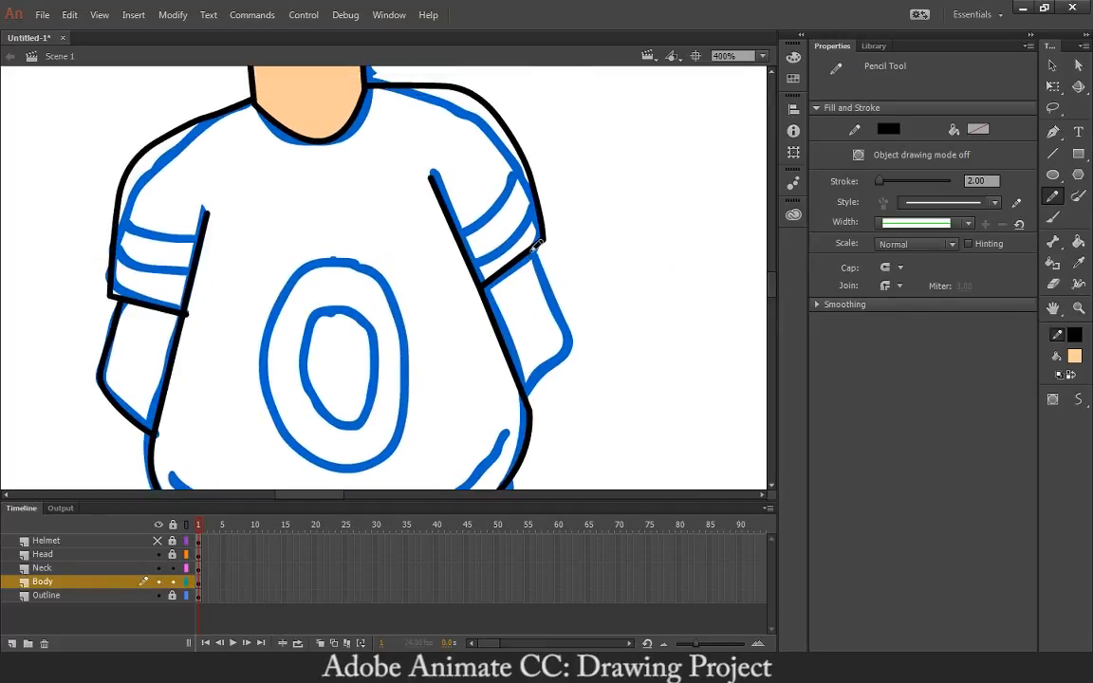
pyautogui.moveTo(537, 246); pyautogui.dragTo(572, 340)
pyautogui.hotkey('ctrl', 'z')
pyautogui.moveTo(543, 246)
pyautogui.mouseDown()
pyautogui.moveTo(576, 337)
pyautogui.moveTo(524, 393)
pyautogui.mouseUp()
pyautogui.press('space')
pyautogui.moveTo(526, 321)
pyautogui.mouseDown()
pyautogui.moveTo(550, 396)
pyautogui.moveTo(617, 403)
pyautogui.mouseUp()
pyautogui.press('space')
pyautogui.moveTo(482, 317); pyautogui.dragTo(533, 255)
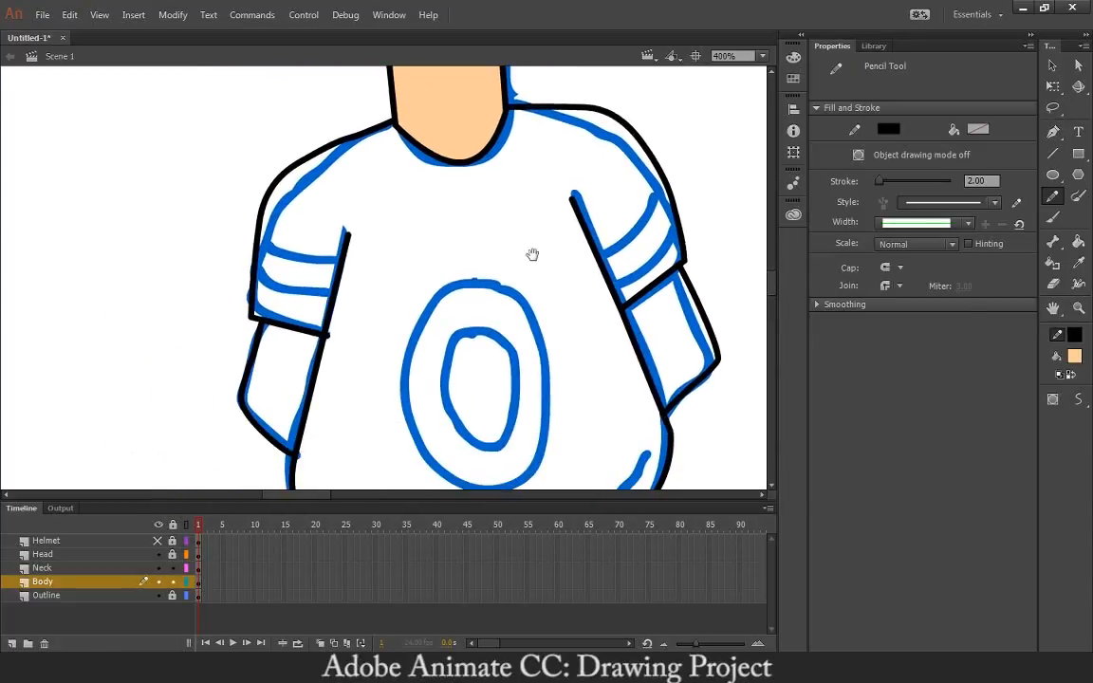
# Draw the outer oval of the jersey's zero over the sketch and delete its skin-coloured fill
pyautogui.press('o')
pyautogui.press('space')
pyautogui.moveTo(559, 384); pyautogui.dragTo(557, 229)
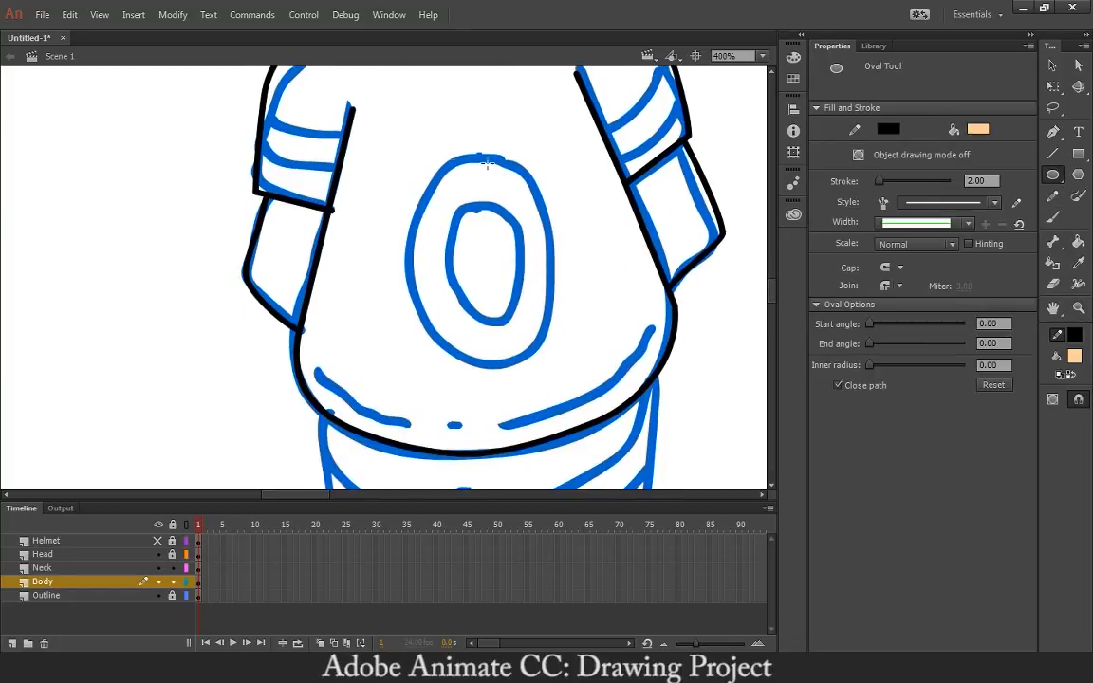
pyautogui.moveTo(404, 152); pyautogui.dragTo(559, 363)
pyautogui.press('v')
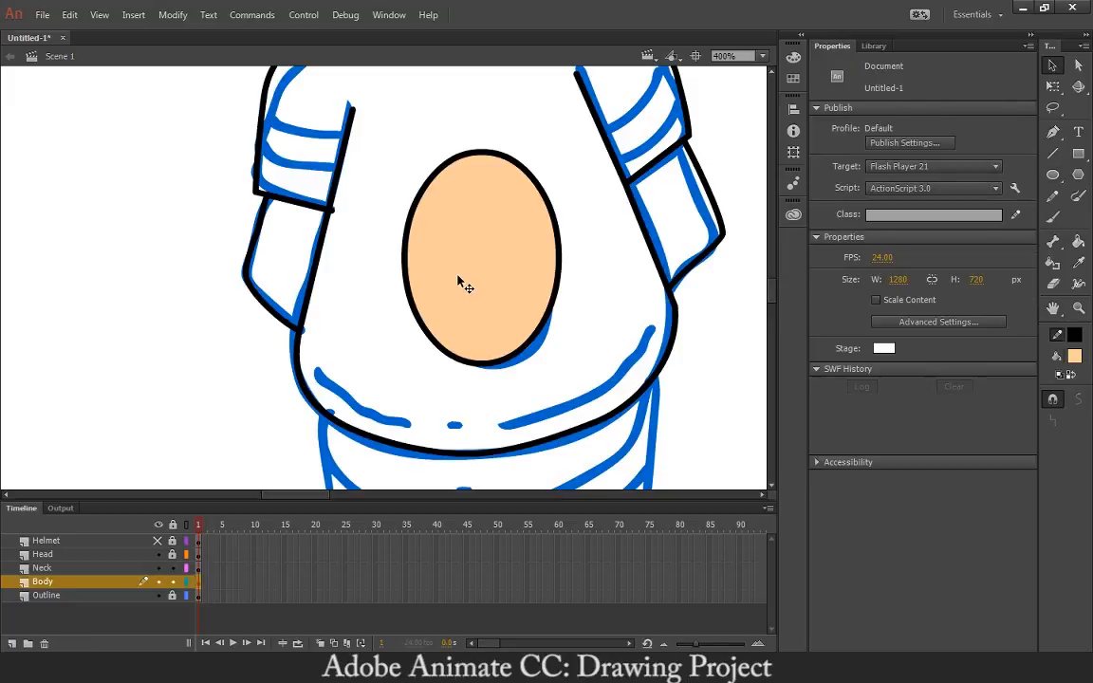
pyautogui.click(464, 287)
pyautogui.press('Delete')
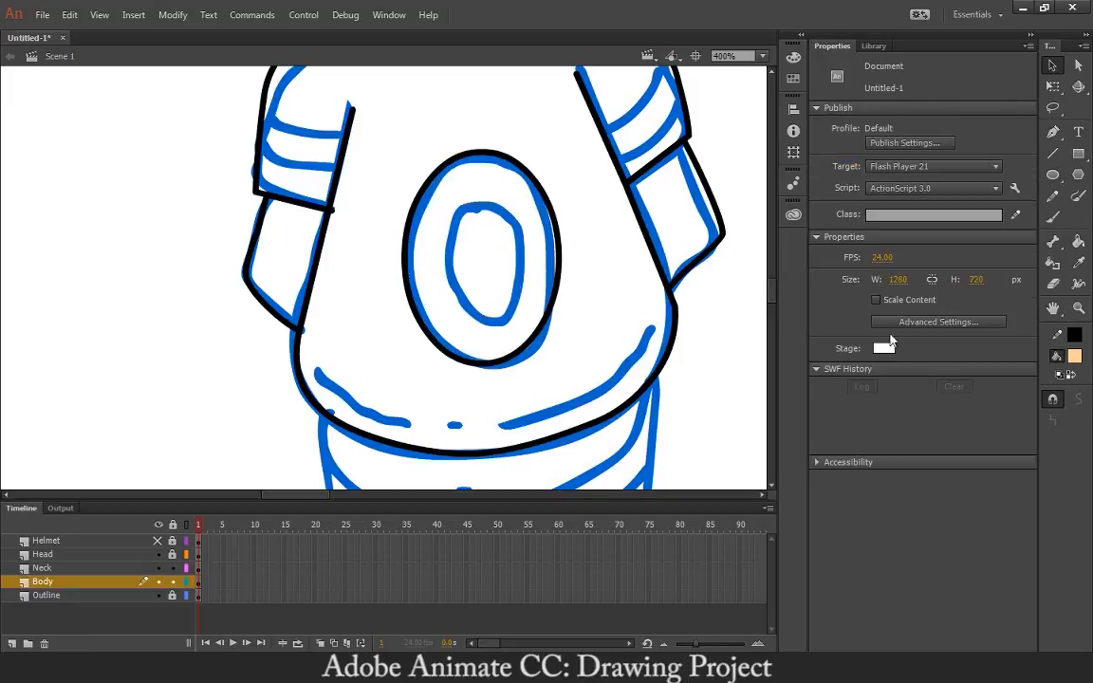
# Set the fill to none and draw the smaller inner oval of the jersey's zero
pyautogui.click(1075, 356)
pyautogui.click(1055, 387)
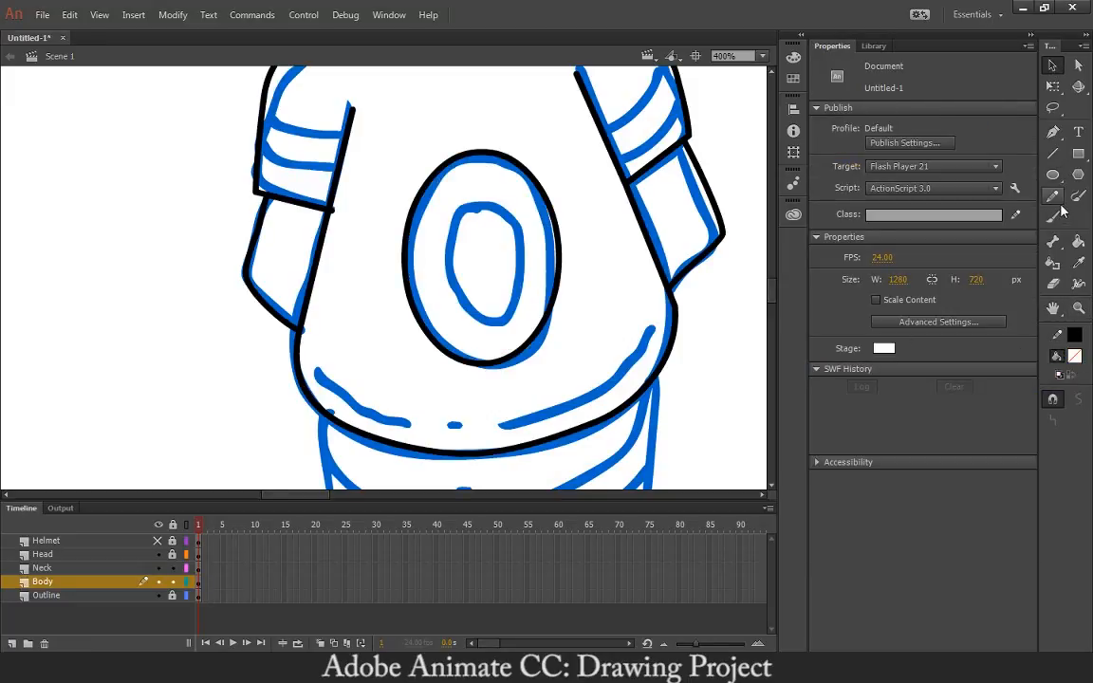
pyautogui.press('o')
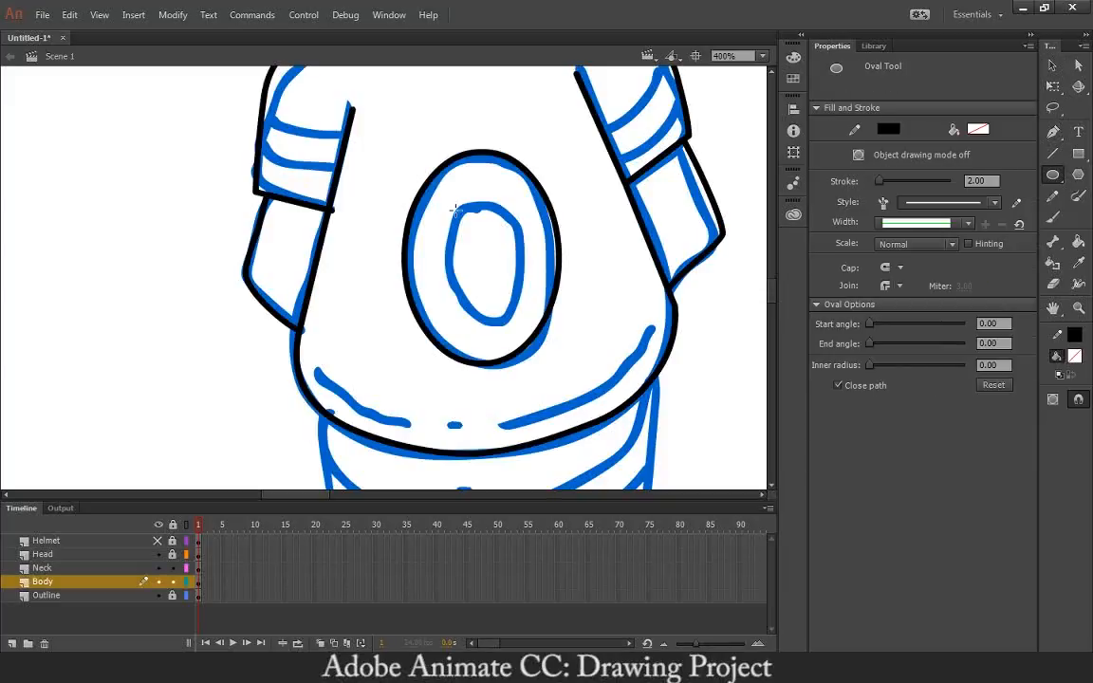
pyautogui.moveTo(454, 209); pyautogui.dragTo(518, 310)
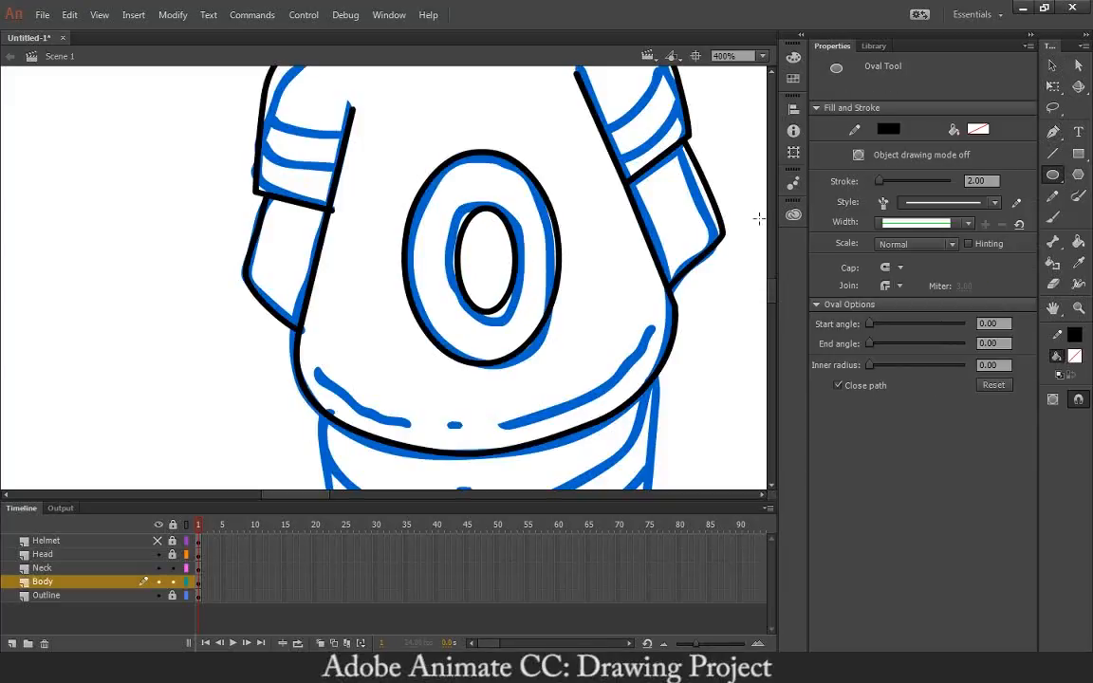
pyautogui.moveTo(449, 253); pyautogui.dragTo(435, 352)
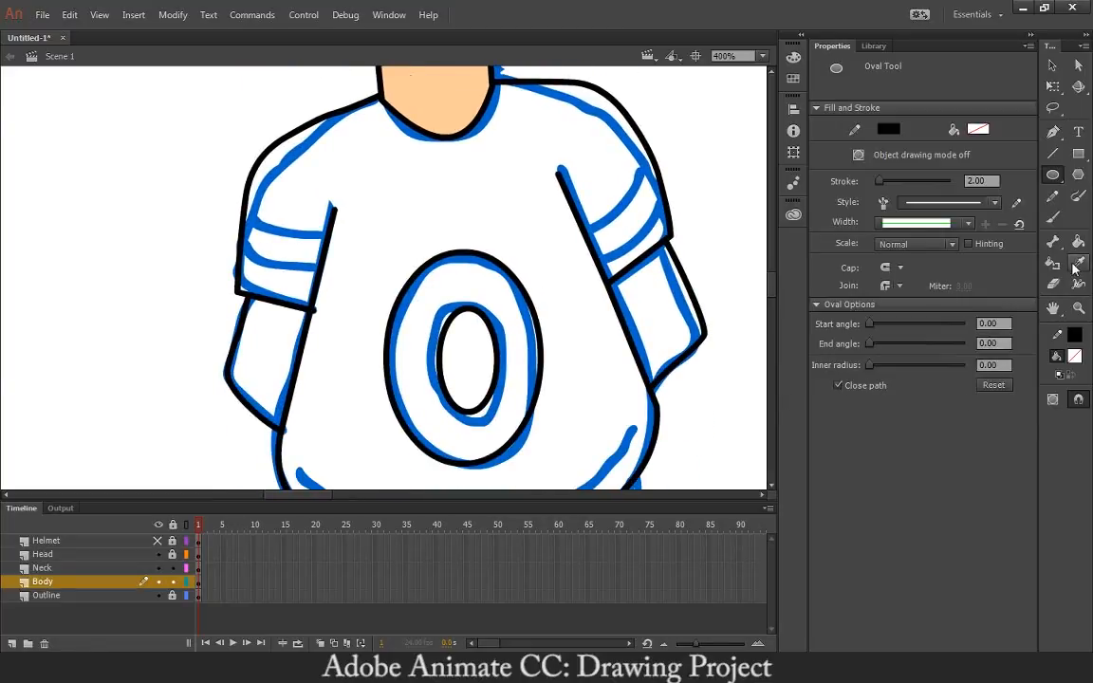
# Trace two curved stripes across each sleeve with the Pencil tool, following the sketch
pyautogui.click(1055, 197)
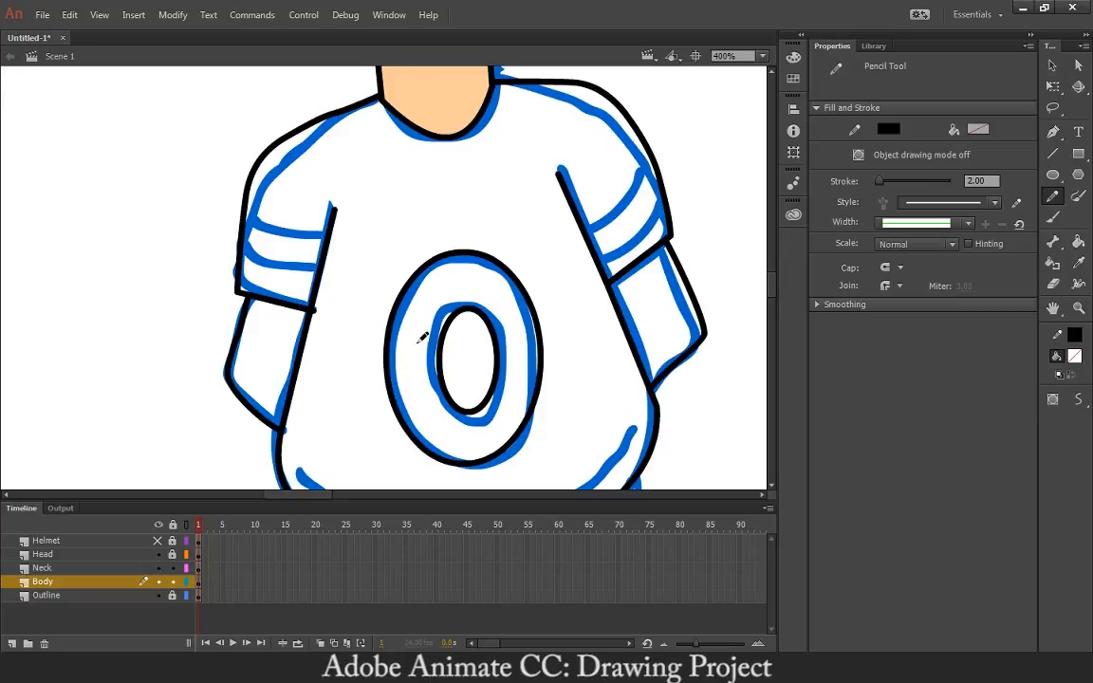
pyautogui.scroll(-4, 421, 338)
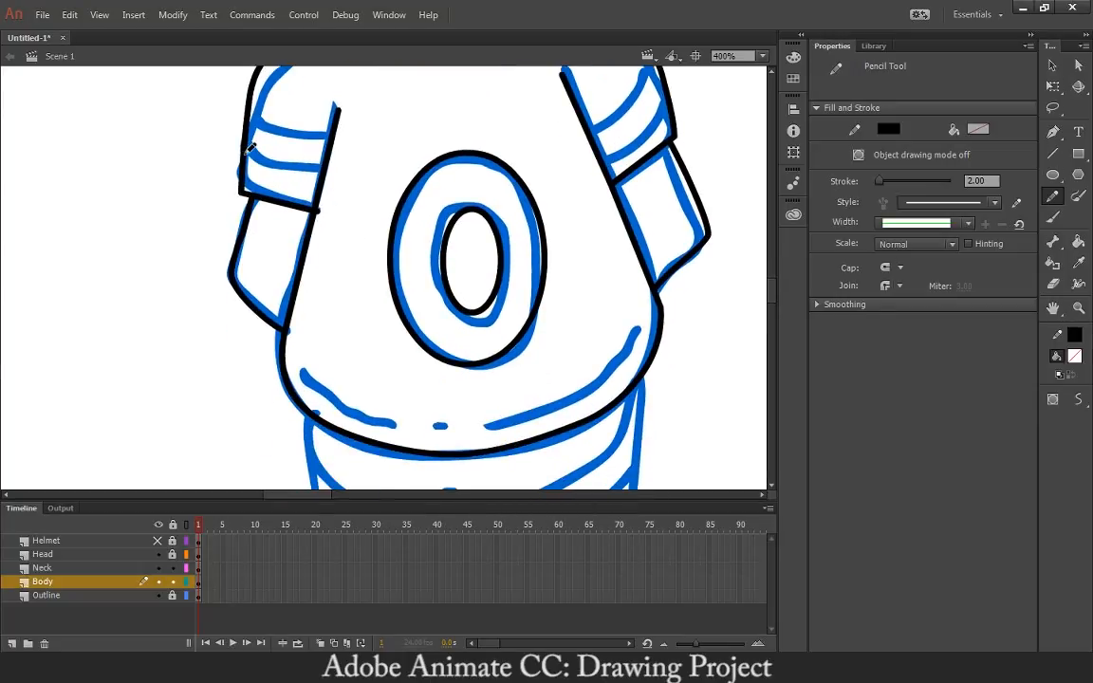
pyautogui.moveTo(247, 152); pyautogui.dragTo(319, 162)
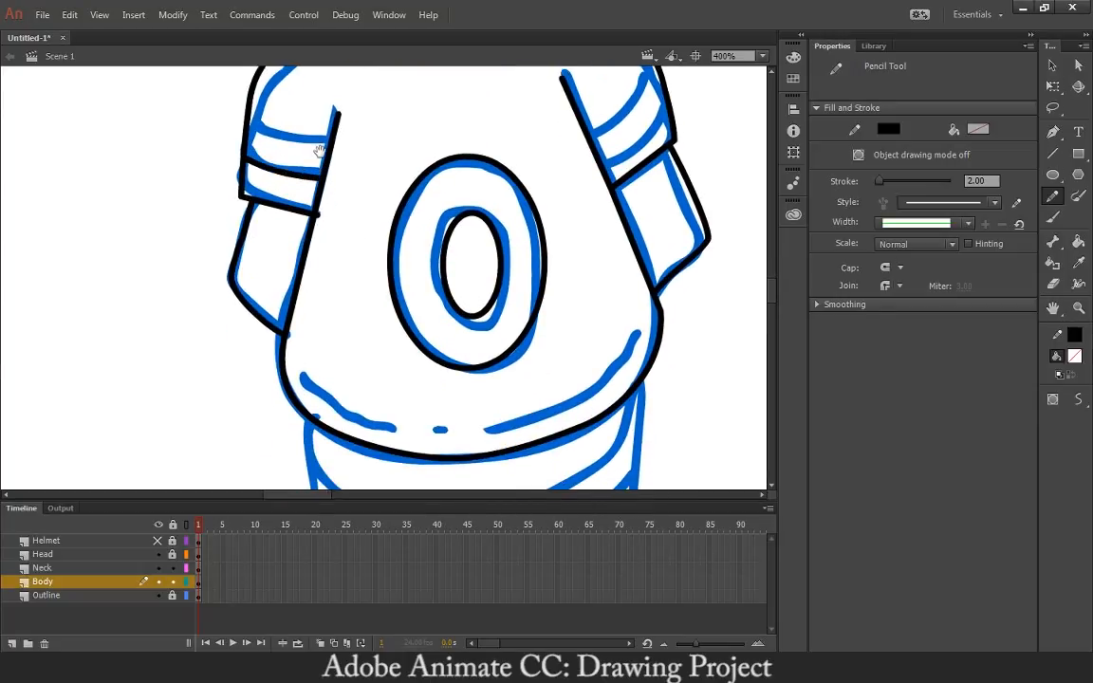
pyautogui.scroll(2, 320, 150)
pyautogui.moveTo(244, 168); pyautogui.dragTo(326, 194)
pyautogui.moveTo(526, 181)
pyautogui.mouseDown()
pyautogui.moveTo(380, 217)
pyautogui.moveTo(438, 210)
pyautogui.moveTo(505, 141)
pyautogui.mouseUp()
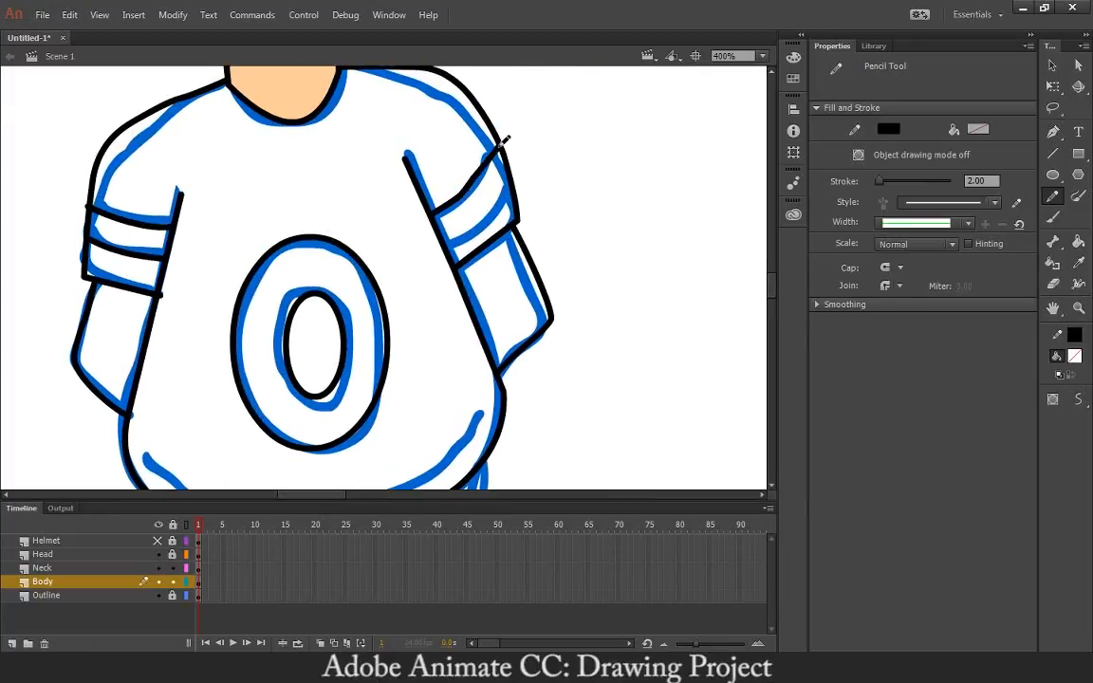
pyautogui.moveTo(452, 245); pyautogui.dragTo(518, 203)
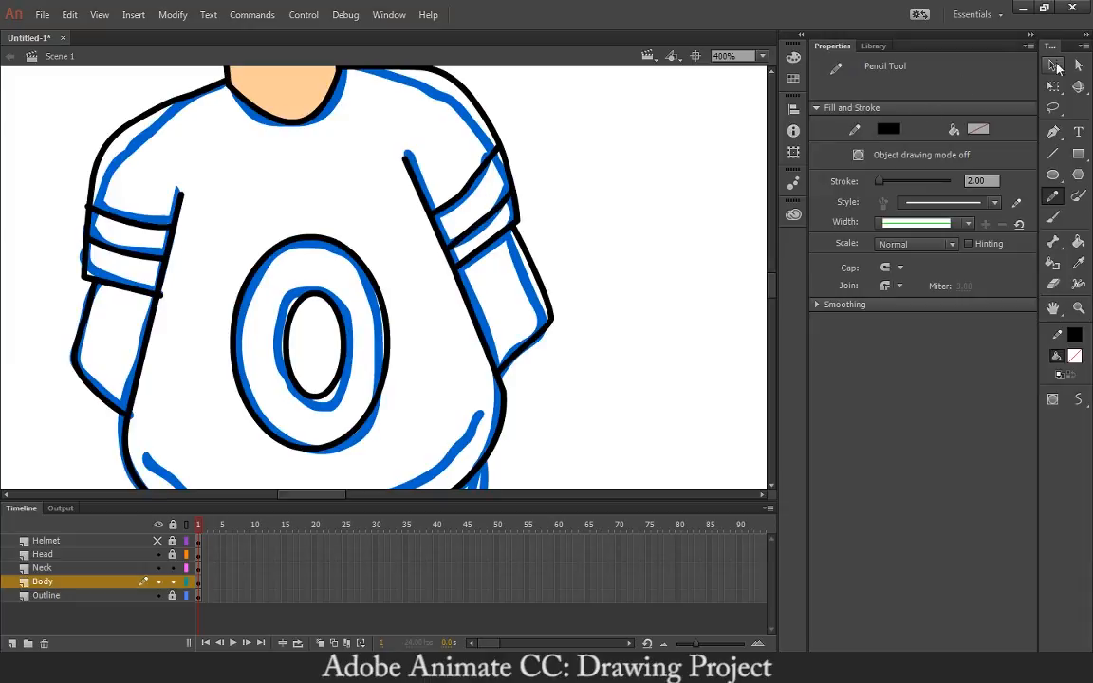
# Adjust the outer ends of the sleeve stripes so that they join the sleeve outlines
pyautogui.press('v')
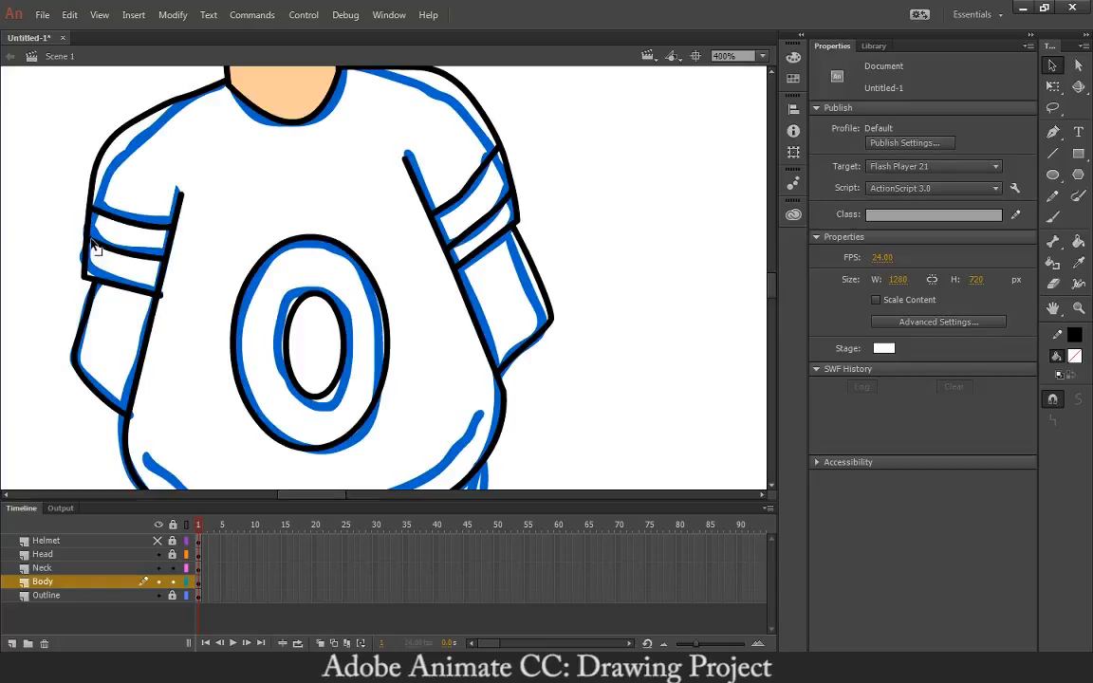
pyautogui.hscroll(3, 183, 243)
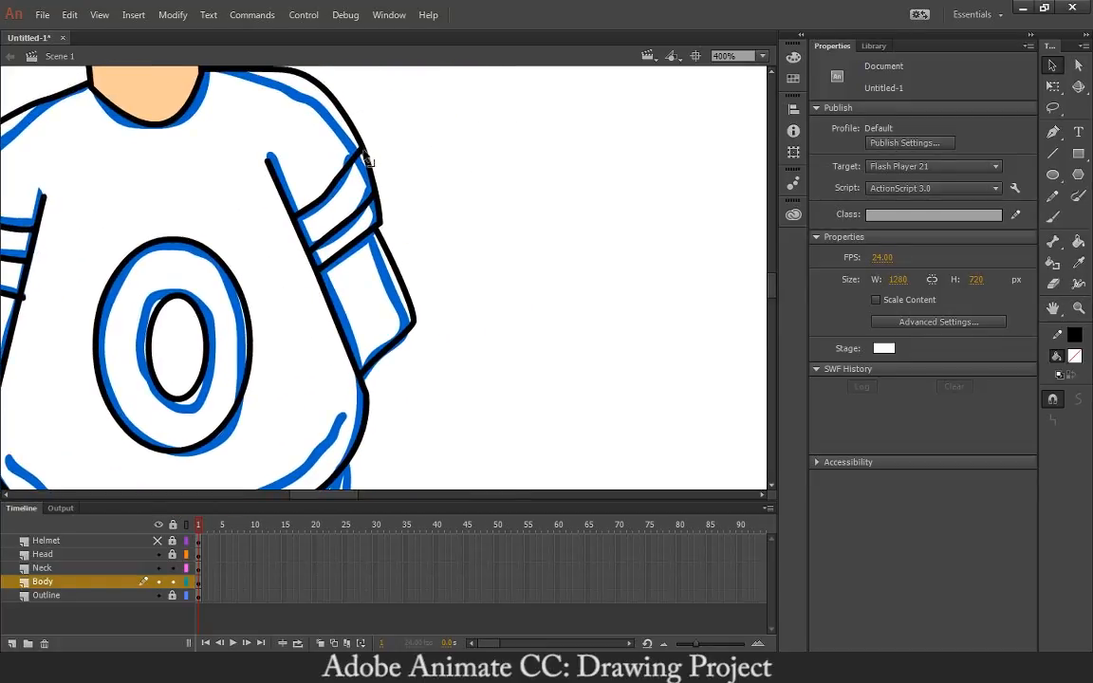
pyautogui.click(363, 151)
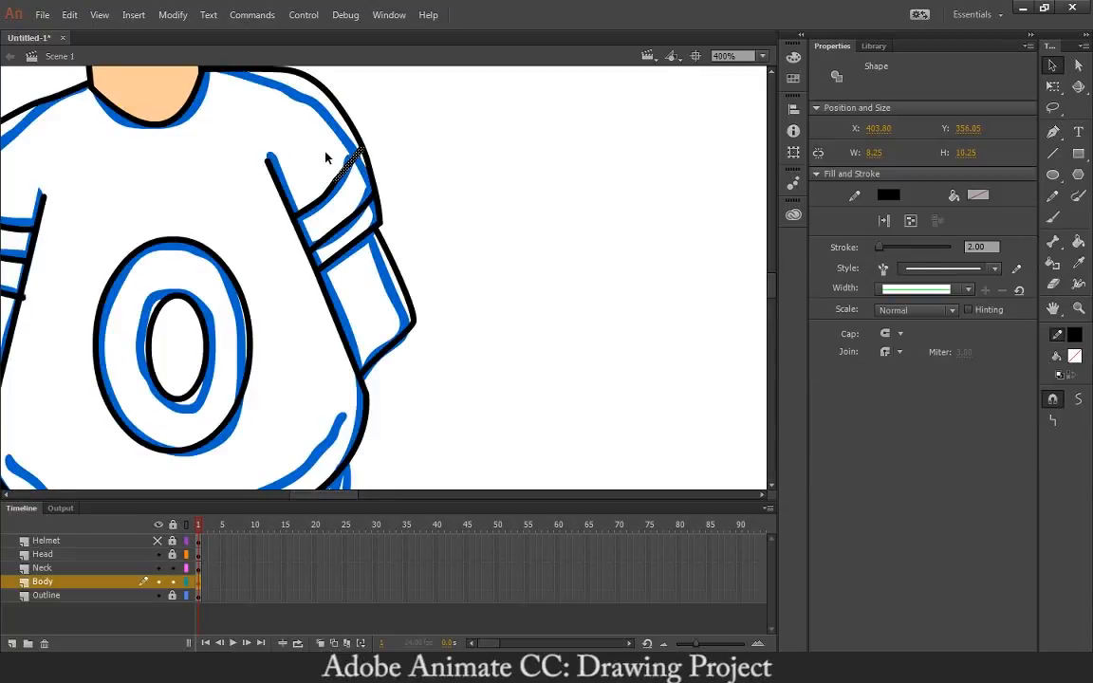
pyautogui.click(324, 152)
pyautogui.moveTo(363, 164)
pyautogui.mouseDown()
pyautogui.moveTo(334, 200)
pyautogui.moveTo(356, 179)
pyautogui.moveTo(339, 190)
pyautogui.moveTo(462, 196)
pyautogui.mouseUp()
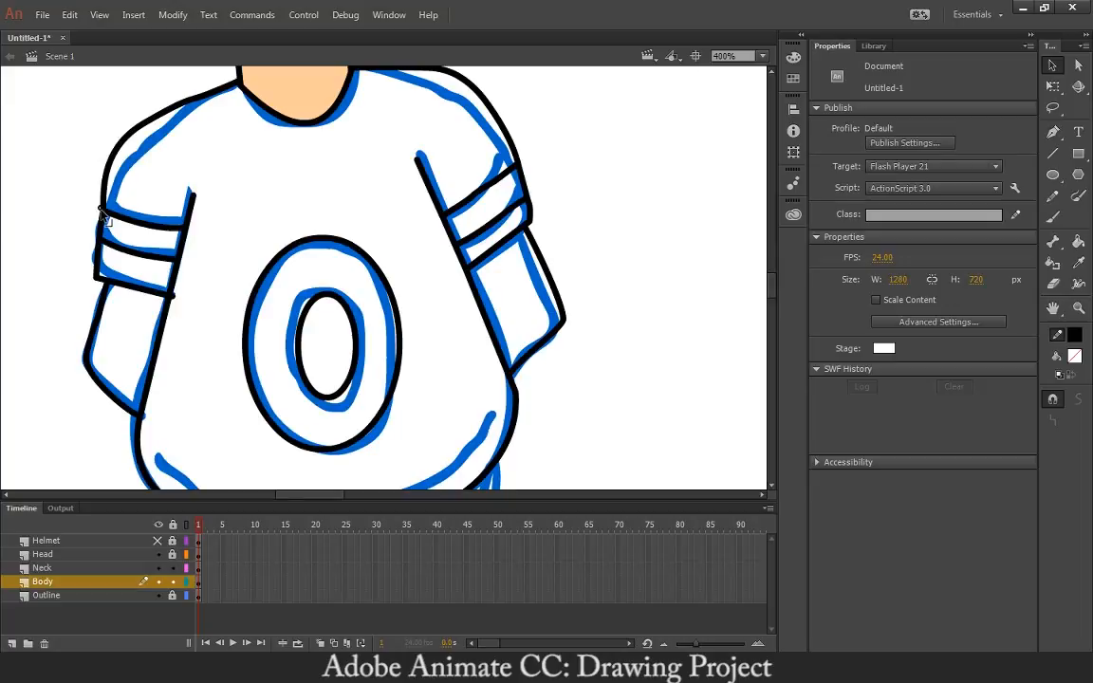
# Trace the belly crease above the hem with the Pencil tool as two curved lines and a short dash between them
pyautogui.moveTo(157, 288); pyautogui.dragTo(180, 182)
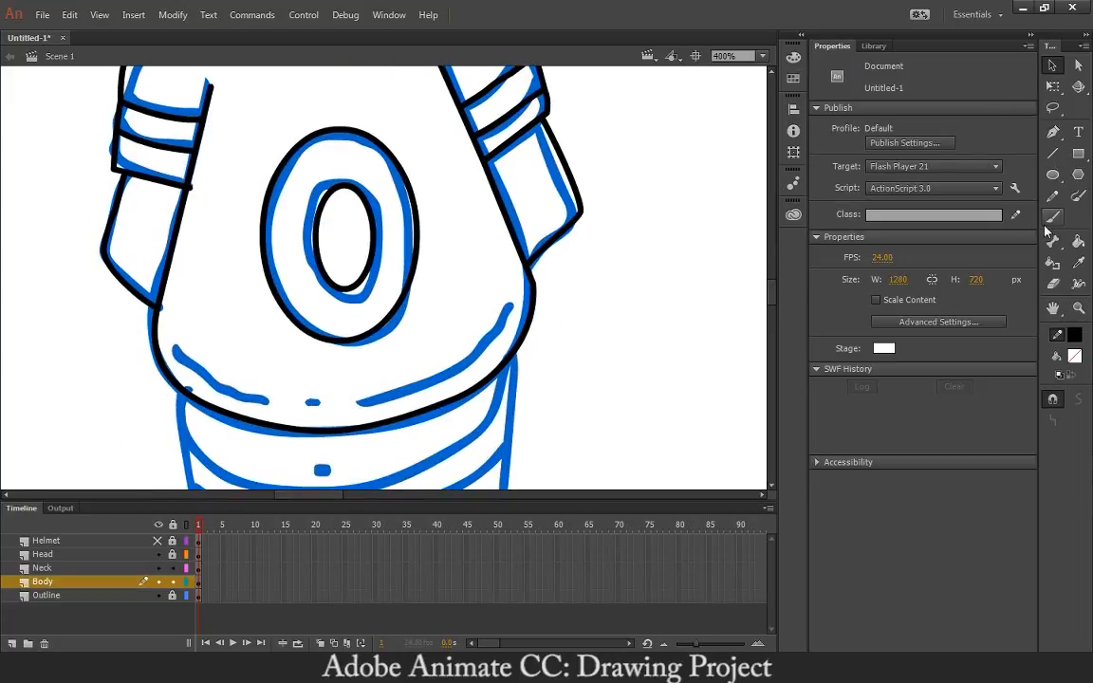
pyautogui.click(1052, 195)
pyautogui.moveTo(172, 350); pyautogui.dragTo(272, 398)
pyautogui.hotkey('ctrl', 'z')
pyautogui.moveTo(176, 346)
pyautogui.mouseDown()
pyautogui.moveTo(268, 398)
pyautogui.moveTo(325, 399)
pyautogui.moveTo(476, 356)
pyautogui.moveTo(520, 302)
pyautogui.moveTo(534, 407)
pyautogui.moveTo(558, 450)
pyautogui.mouseUp()
pyautogui.moveTo(472, 208)
pyautogui.mouseDown()
pyautogui.moveTo(522, 420)
pyautogui.moveTo(494, 63)
pyautogui.mouseUp()
pyautogui.moveTo(479, 275); pyautogui.dragTo(515, 88)
pyautogui.moveTo(479, 193); pyautogui.dragTo(453, 449)
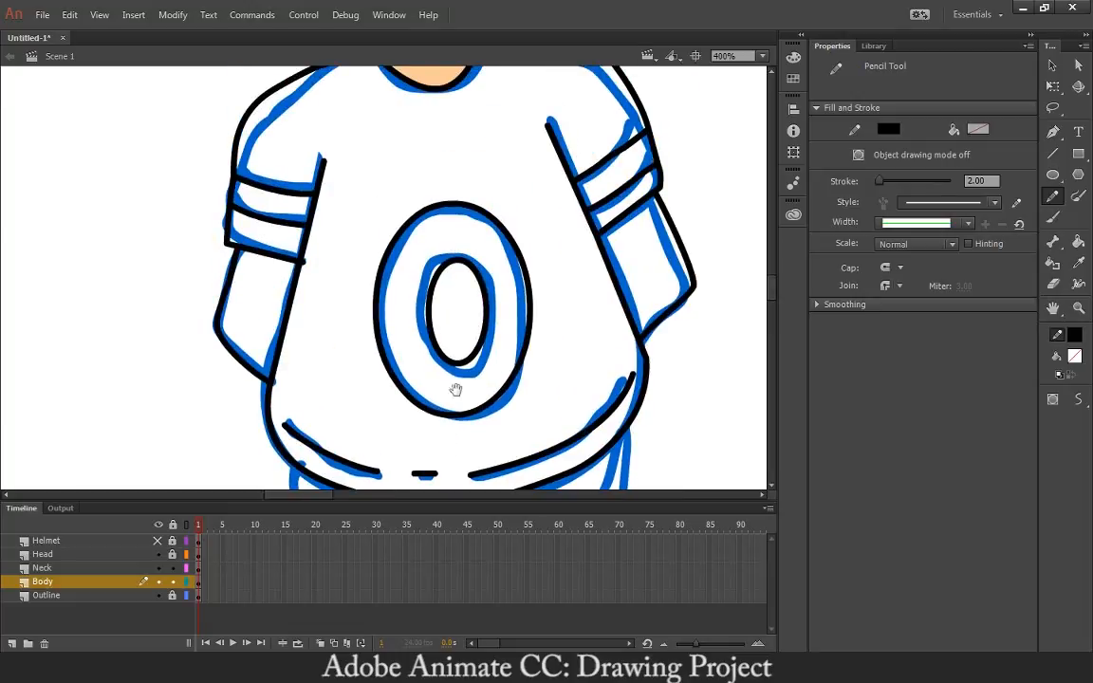
# Hide and lock the Neck layer to expose the jersey's neckline area
pyautogui.click(158, 567)
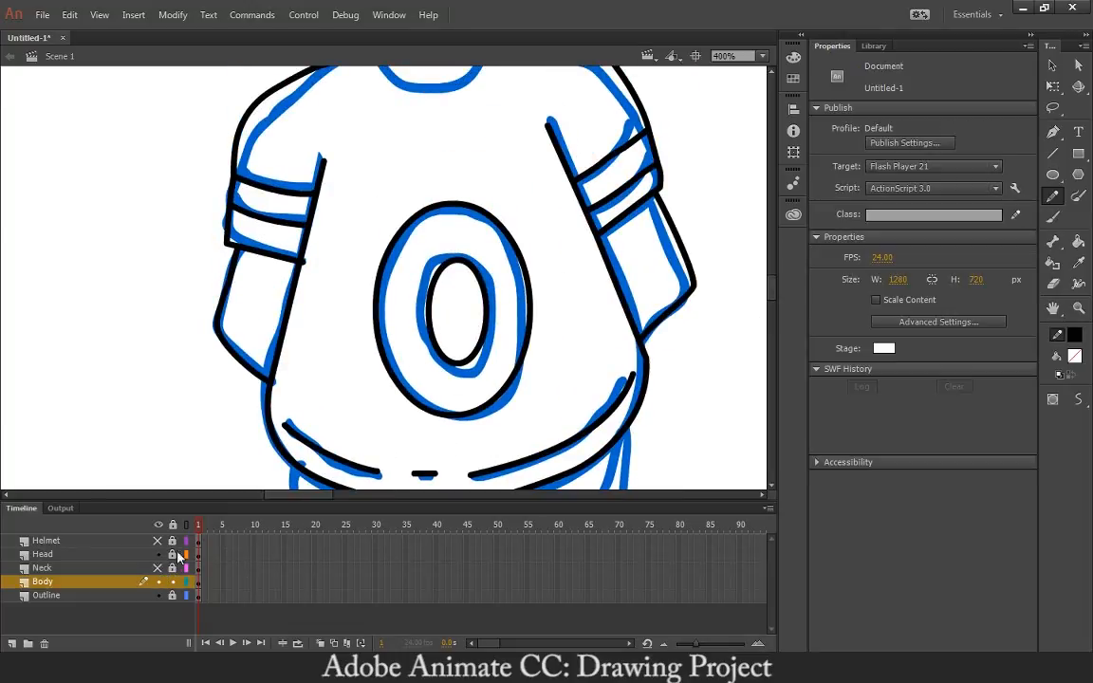
pyautogui.moveTo(366, 298); pyautogui.dragTo(332, 508)
pyautogui.moveTo(401, 308); pyautogui.dragTo(419, 139)
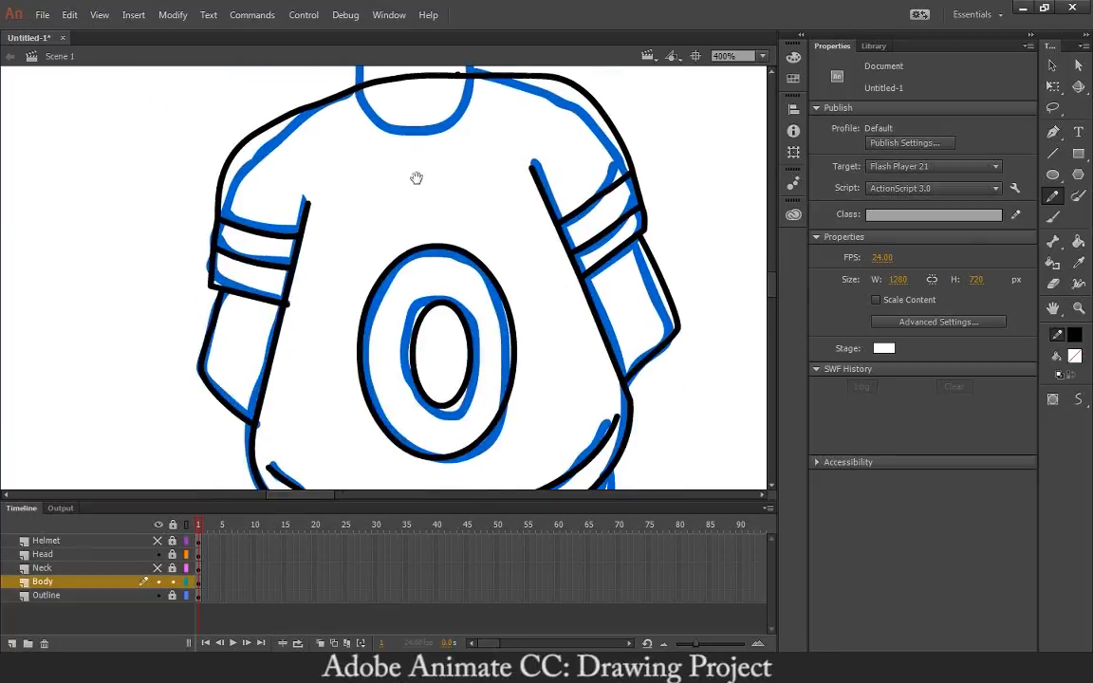
pyautogui.moveTo(445, 205); pyautogui.dragTo(444, 350)
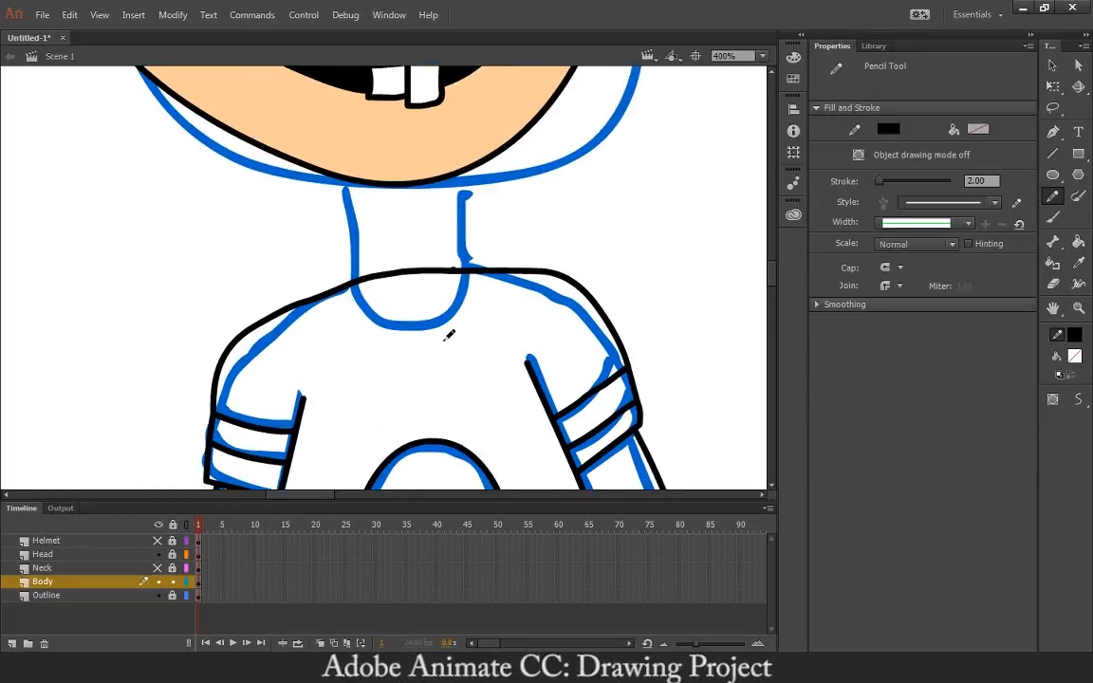
# Show the Helmet layer and sample the green of the helmet stripes as the Paint Bucket fill colour
pyautogui.hotkey('ctrl', '-')
pyautogui.press('k')
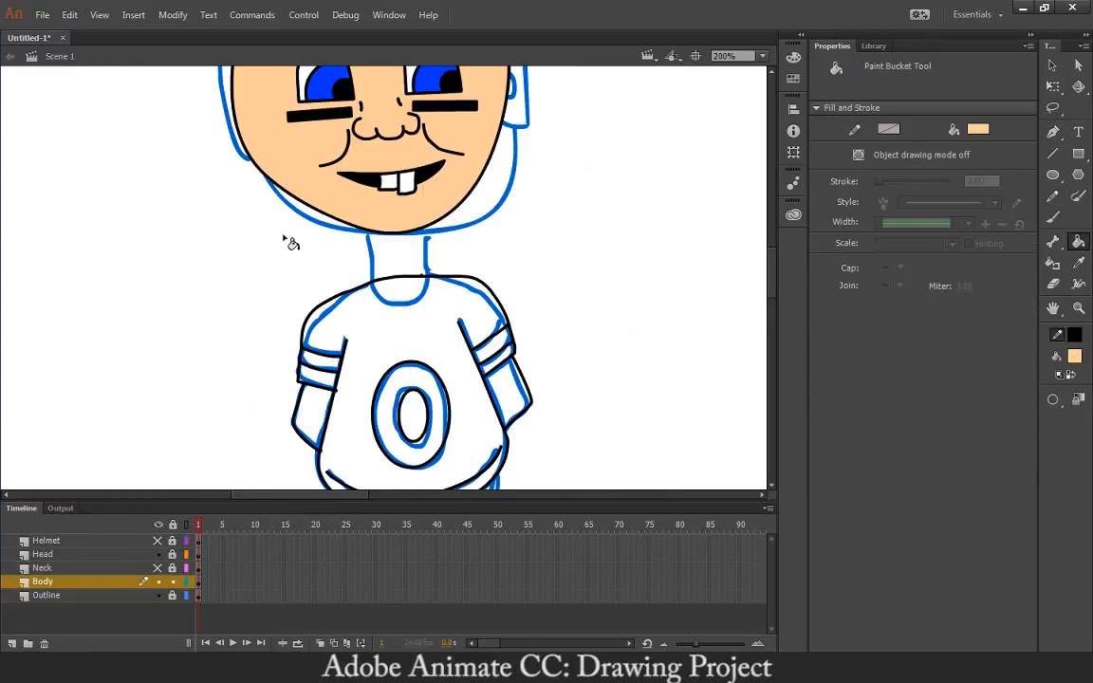
pyautogui.scroll(5, 622, 371)
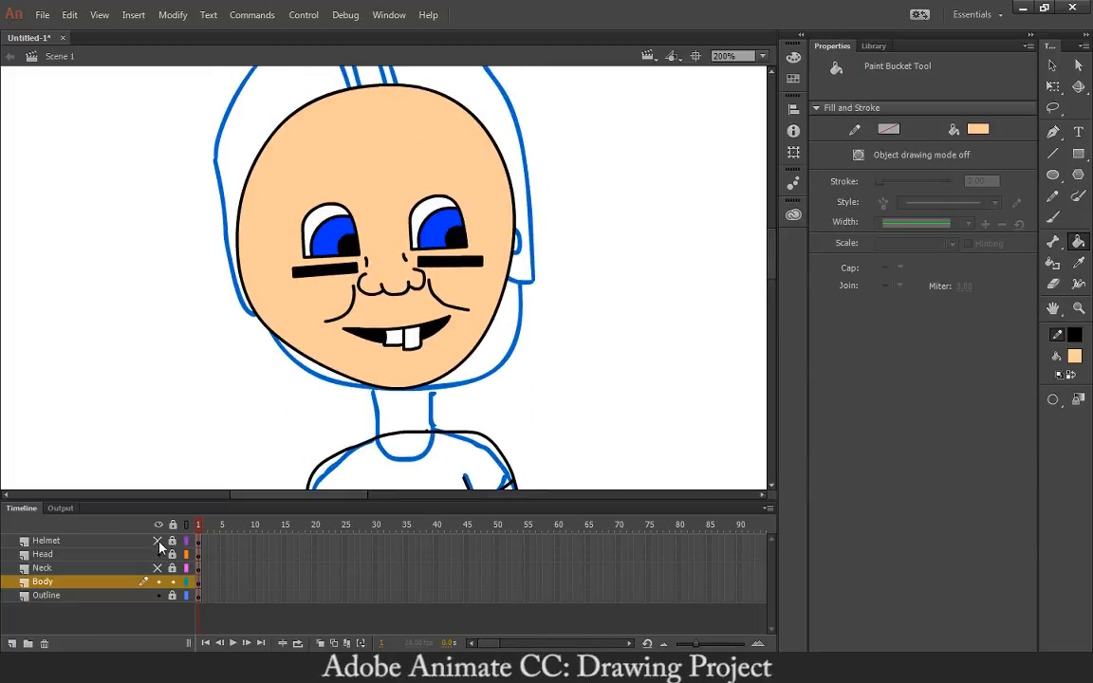
pyautogui.click(157, 541)
pyautogui.click(1074, 353)
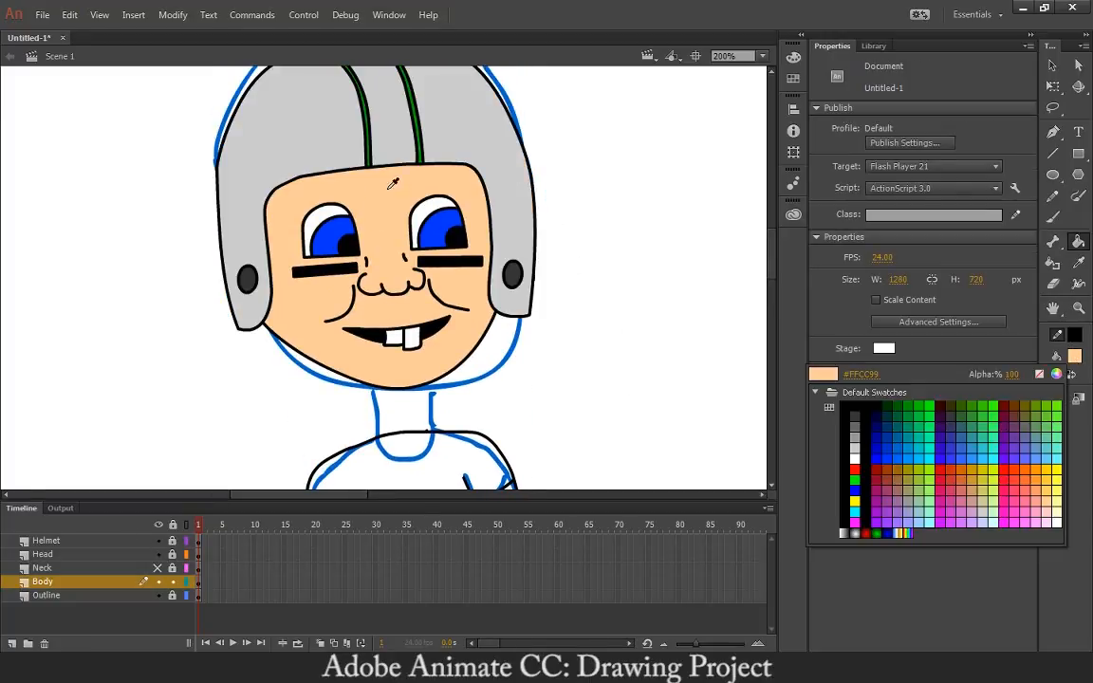
pyautogui.click(378, 147)
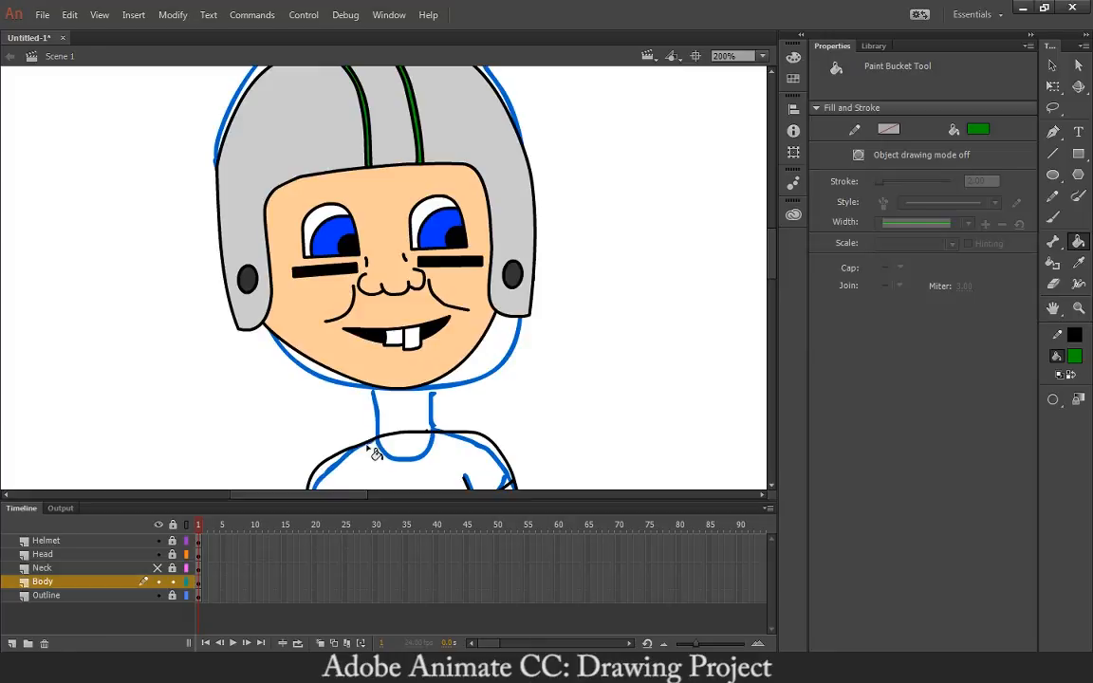
# Try to fill the jersey with green, and undo the fill
pyautogui.scroll(-3, 385, 313)
pyautogui.click(407, 339)
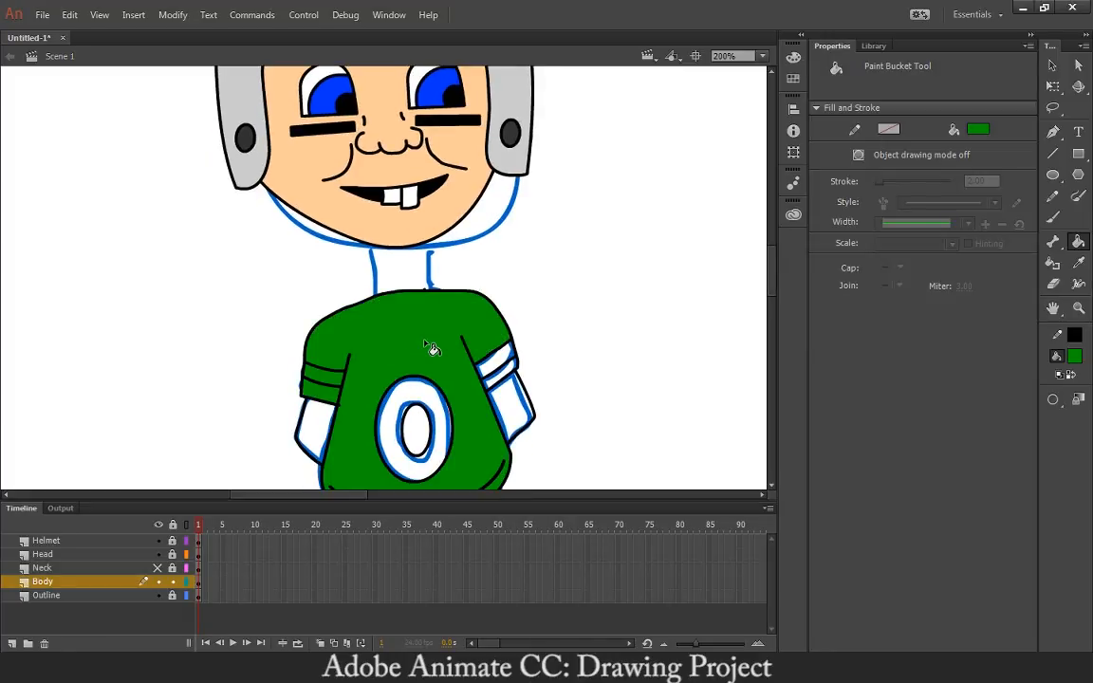
pyautogui.hotkey('ctrl', 'z')
# Join the stripe lines of the left sleeve to the sleeve's side lines so that the bands are closed
pyautogui.press('v')
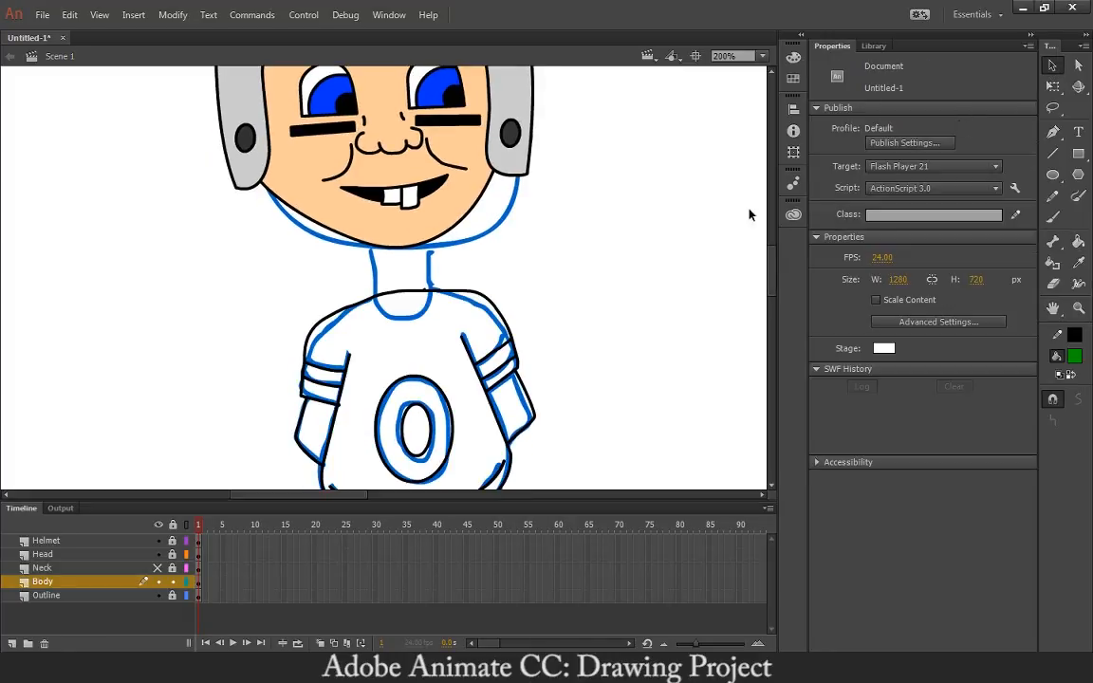
pyautogui.hotkey('ctrl', '=')
pyautogui.hotkey('ctrl', '=')
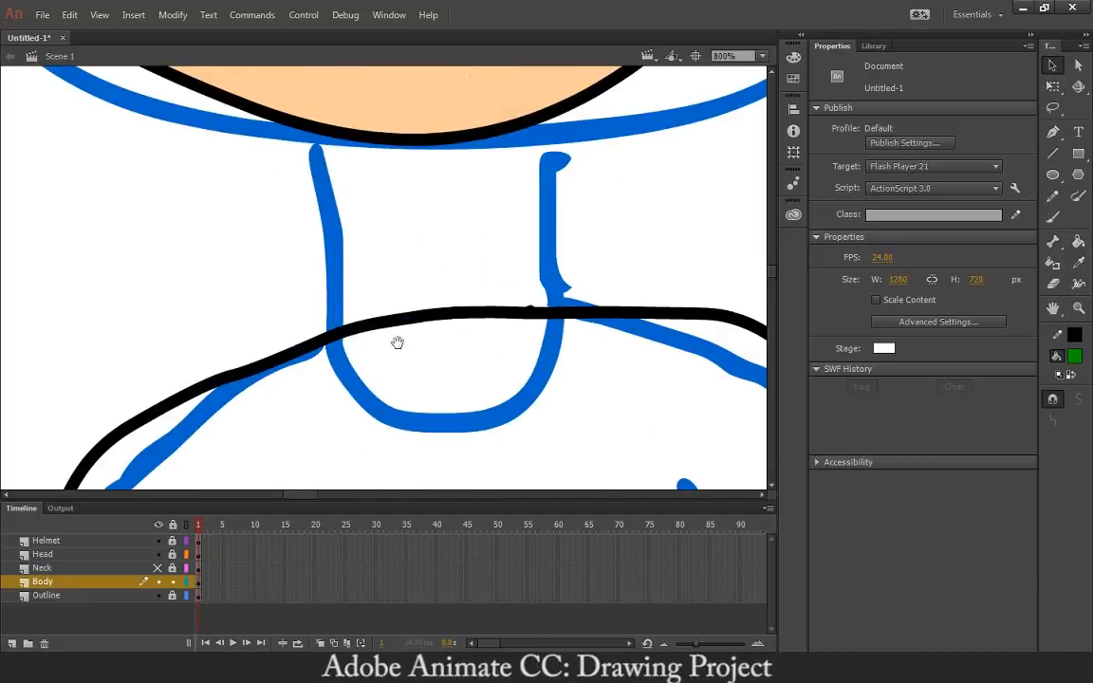
pyautogui.moveTo(398, 343); pyautogui.dragTo(630, 55)
pyautogui.moveTo(290, 313)
pyautogui.mouseDown()
pyautogui.moveTo(275, 346)
pyautogui.moveTo(312, 377)
pyautogui.moveTo(275, 375)
pyautogui.mouseUp()
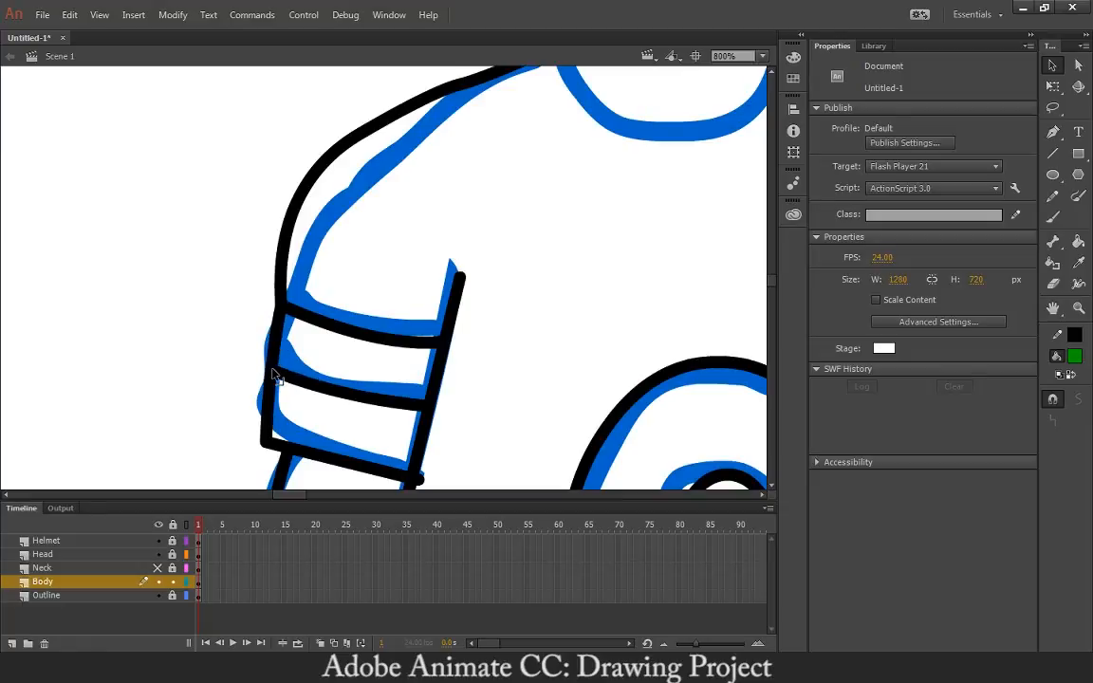
pyautogui.click(448, 356)
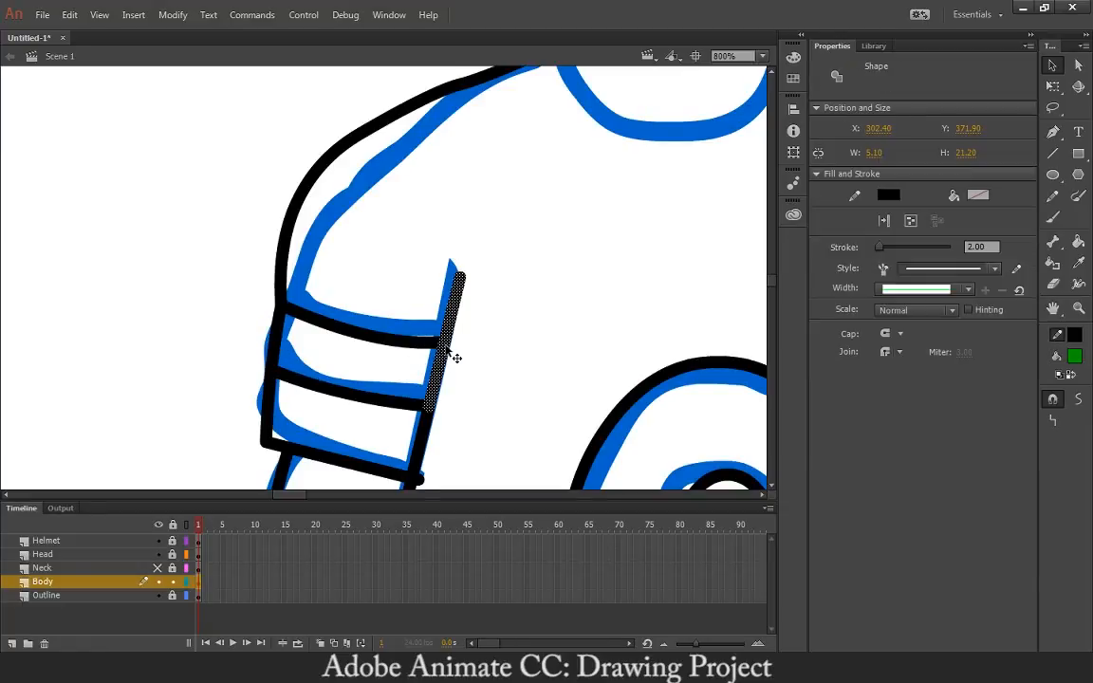
pyautogui.click(425, 414)
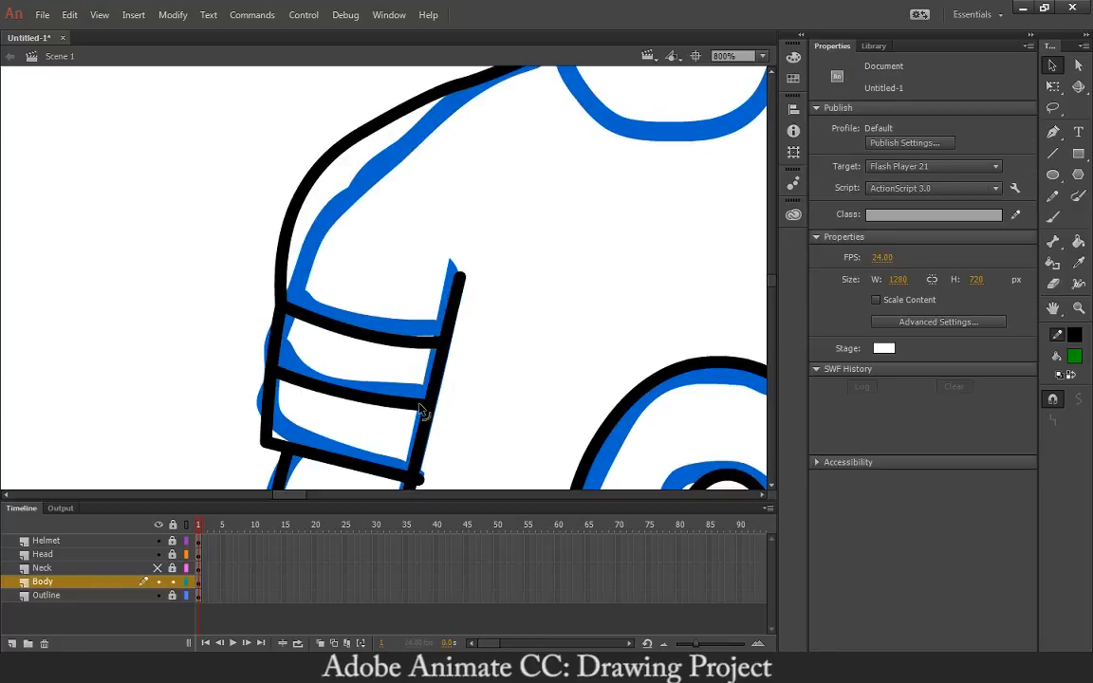
pyautogui.moveTo(449, 347)
pyautogui.mouseDown()
pyautogui.moveTo(475, 366)
pyautogui.moveTo(419, 342)
pyautogui.moveTo(451, 349)
pyautogui.mouseUp()
# Fill the jersey and the lower band of the left sleeve with green using the Paint Bucket
pyautogui.press('space')
pyautogui.press('k')
pyautogui.click(503, 341)
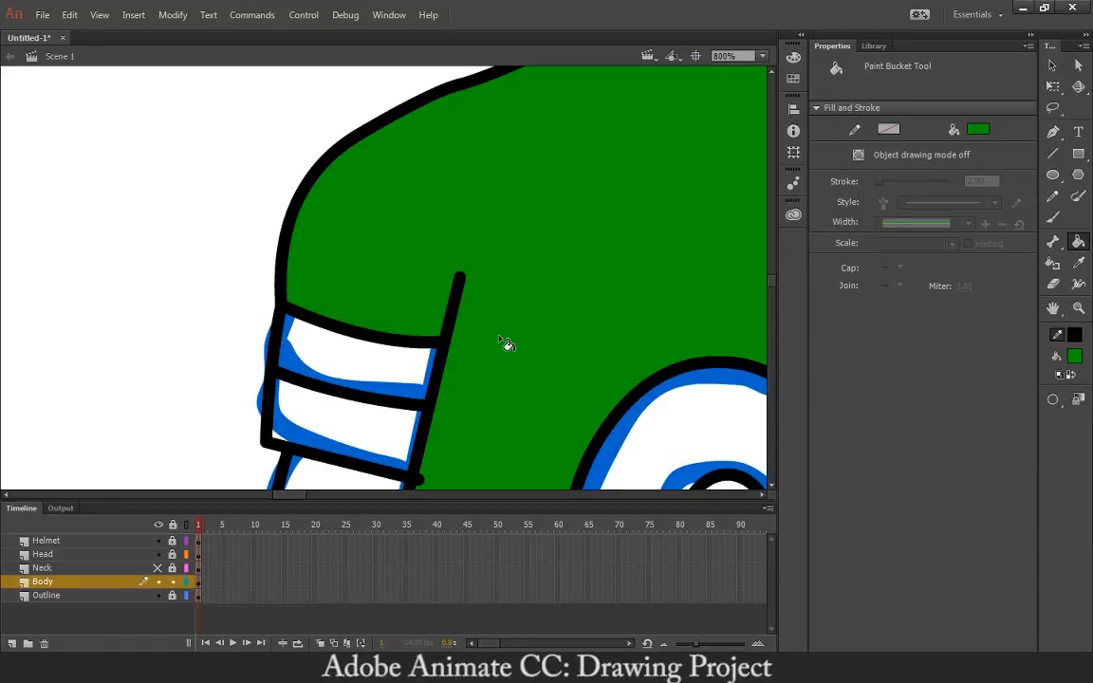
pyautogui.click(370, 412)
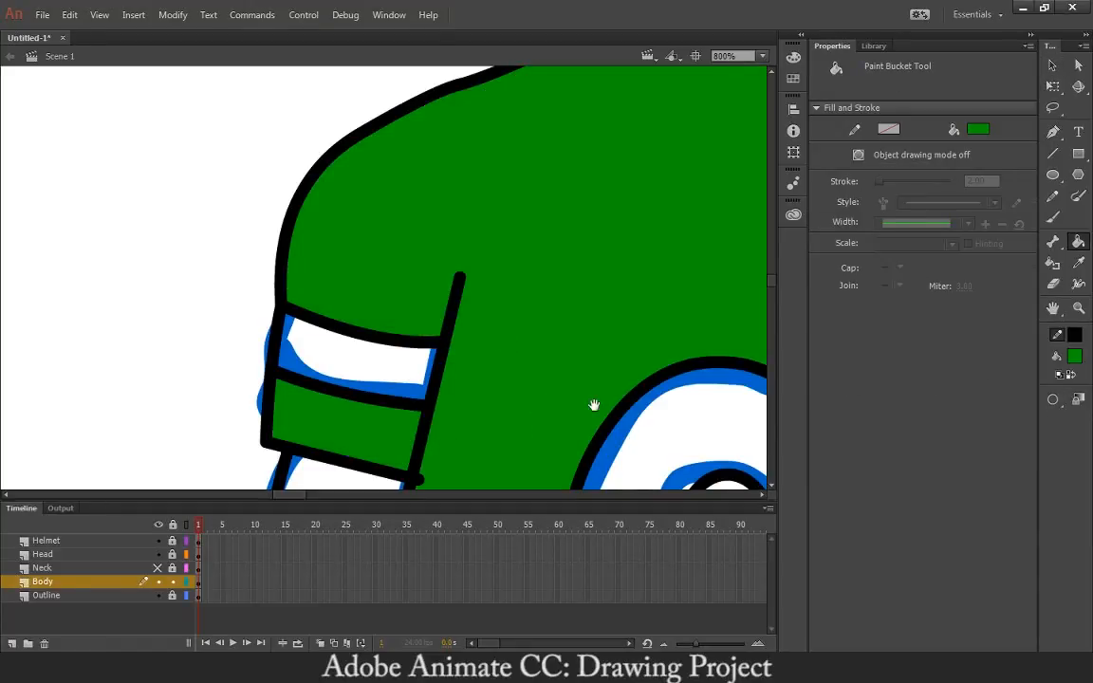
# Fill the centre of the zero and the lower band of the right sleeve with green
pyautogui.press('space')
pyautogui.moveTo(676, 486); pyautogui.dragTo(328, 398)
pyautogui.click(386, 444)
pyautogui.press('space')
pyautogui.moveTo(527, 294); pyautogui.dragTo(325, 322)
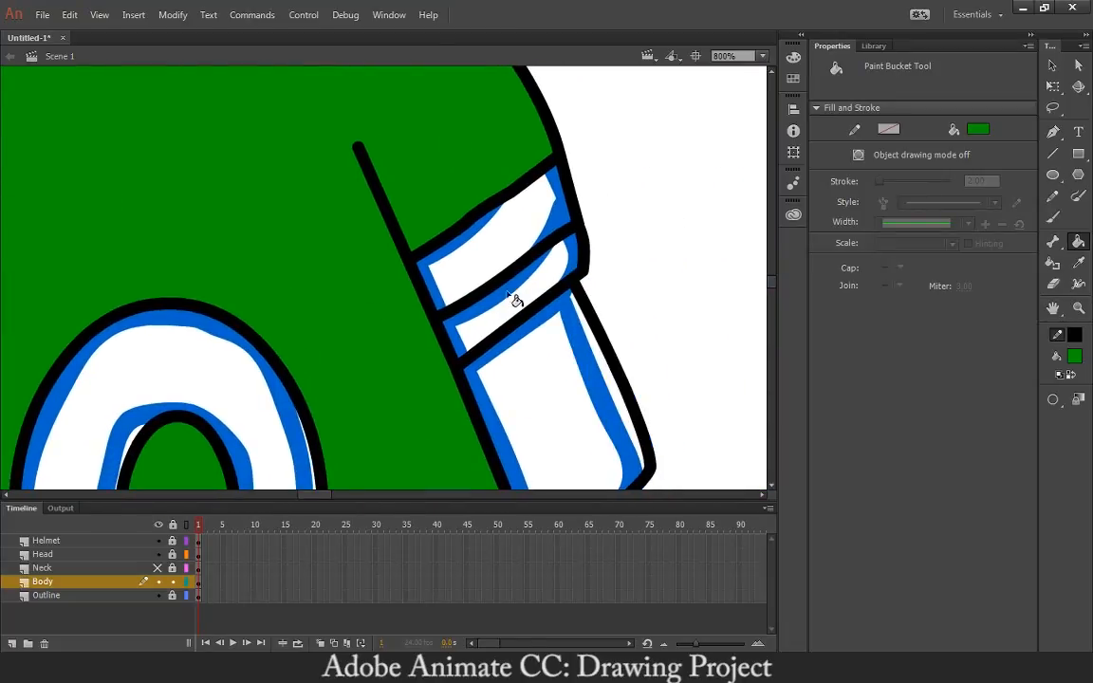
pyautogui.click(513, 306)
pyautogui.hotkey('ctrl', '-')
pyautogui.hotkey('ctrl', '-')
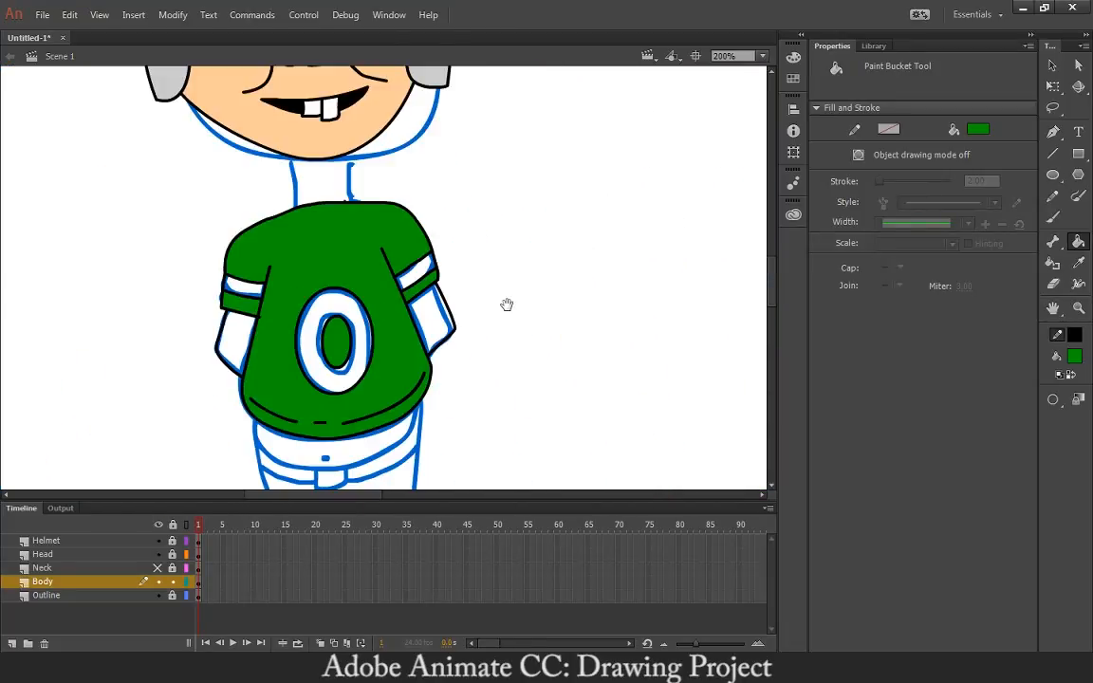
# Show the Neck layer above the filled jersey
pyautogui.press('space')
pyautogui.moveTo(508, 303); pyautogui.dragTo(550, 266)
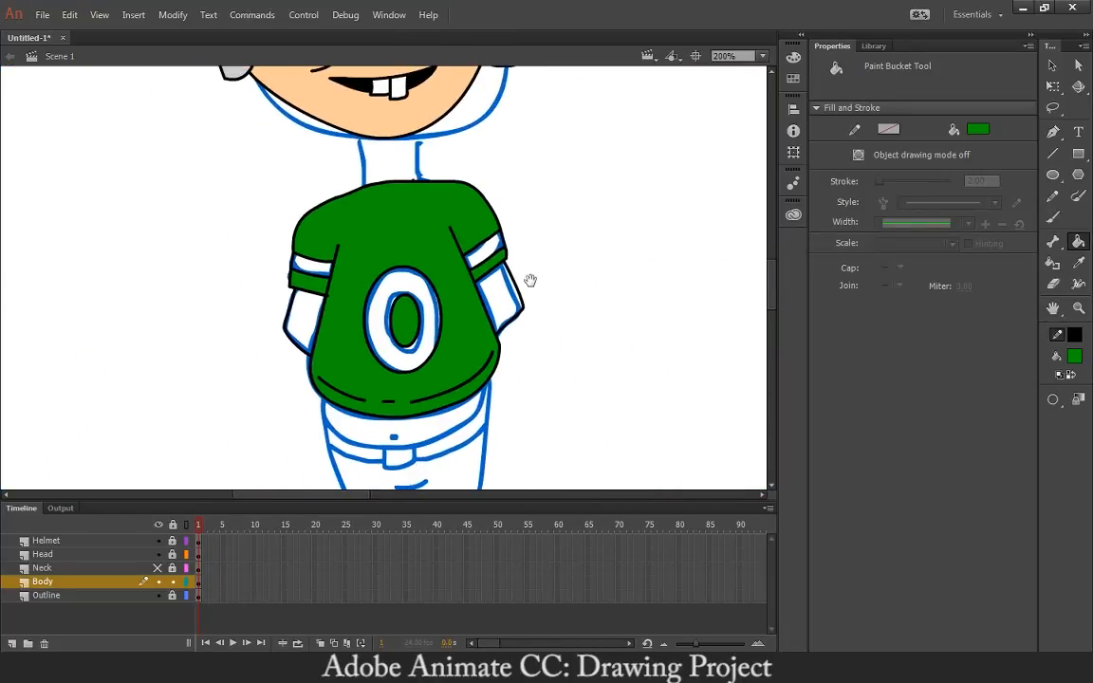
pyautogui.click(158, 568)
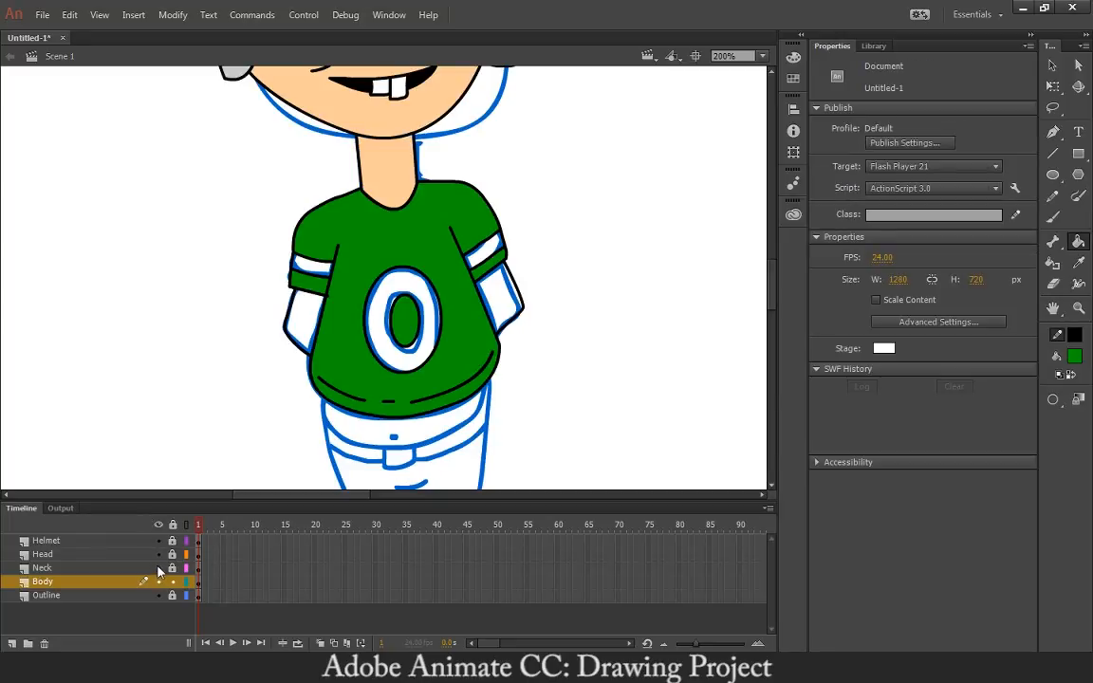
pyautogui.moveTo(519, 173); pyautogui.dragTo(522, 361)
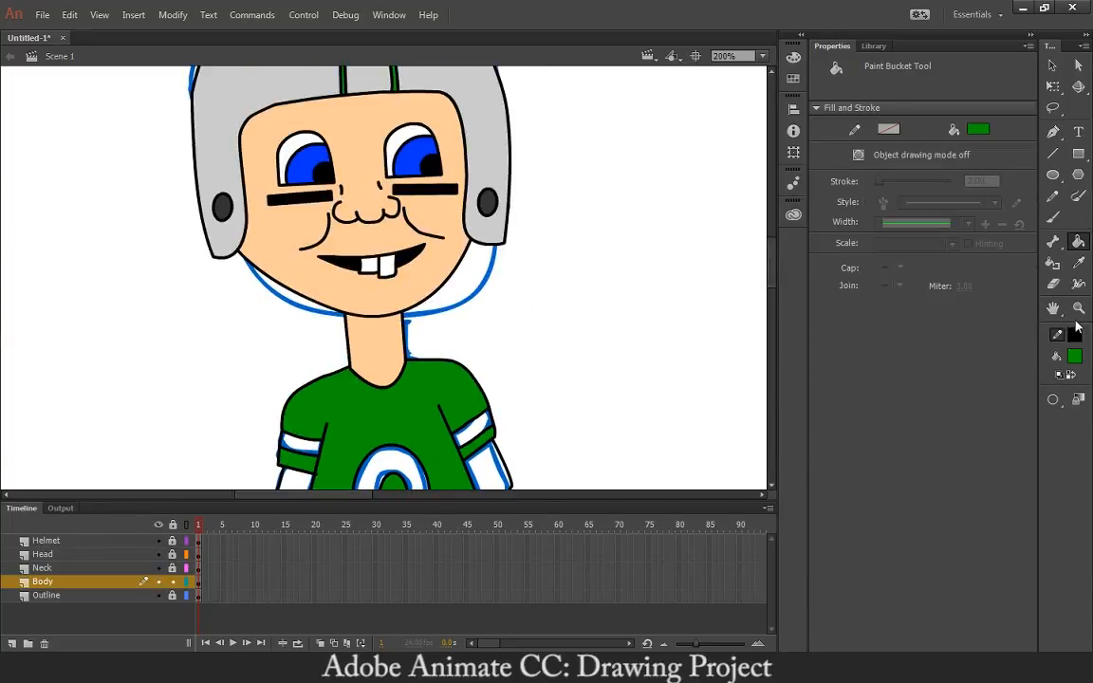
# Fill the upper bands of both sleeves and the ring of the zero with light grey #CCCCCC
pyautogui.click(1074, 356)
pyautogui.click(844, 517)
pyautogui.moveTo(491, 307); pyautogui.dragTo(569, 190)
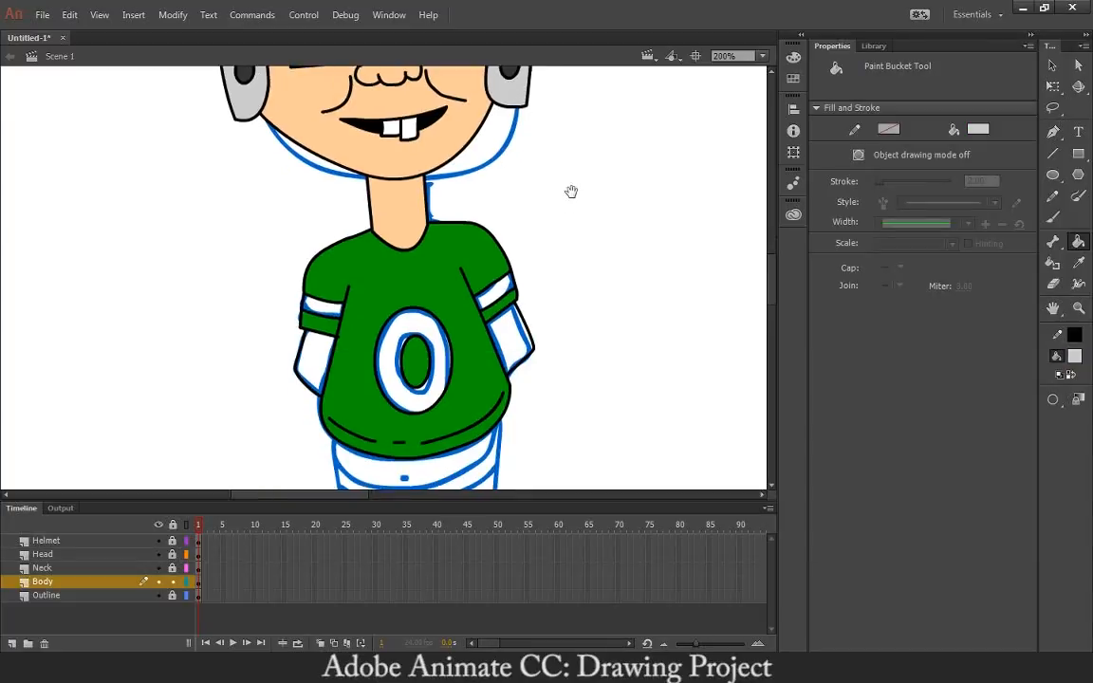
pyautogui.click(334, 302)
pyautogui.click(495, 296)
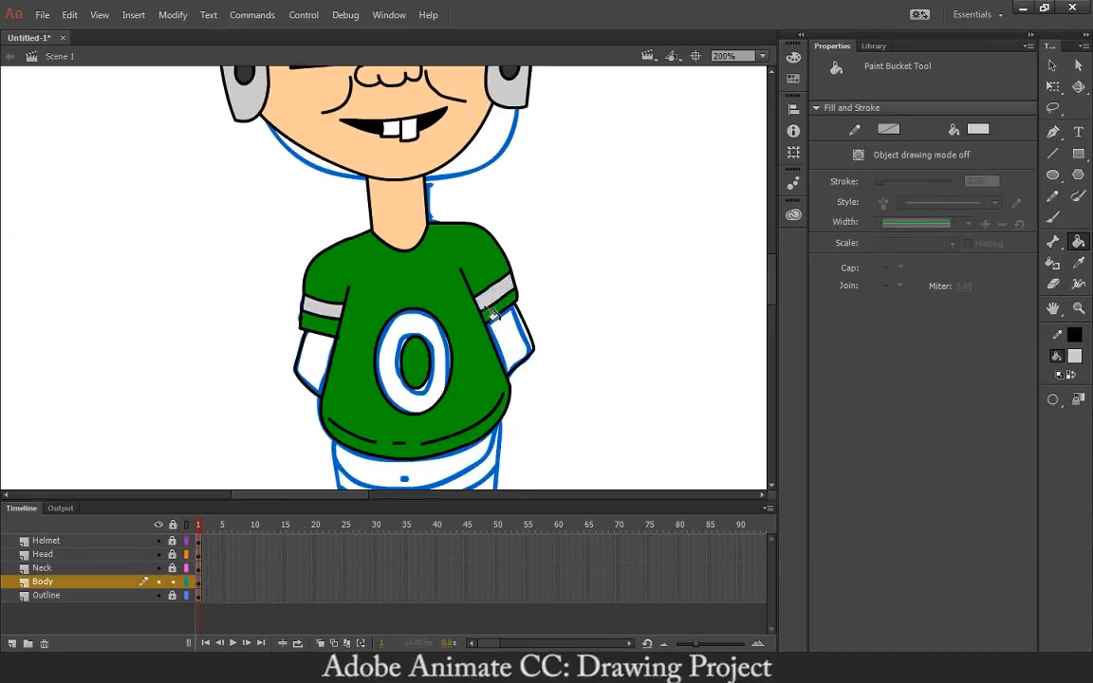
pyautogui.moveTo(422, 337); pyautogui.dragTo(441, 275)
pyautogui.click(399, 280)
pyautogui.moveTo(446, 322)
pyautogui.mouseDown()
pyautogui.moveTo(453, 271)
pyautogui.moveTo(476, 359)
pyautogui.mouseUp()
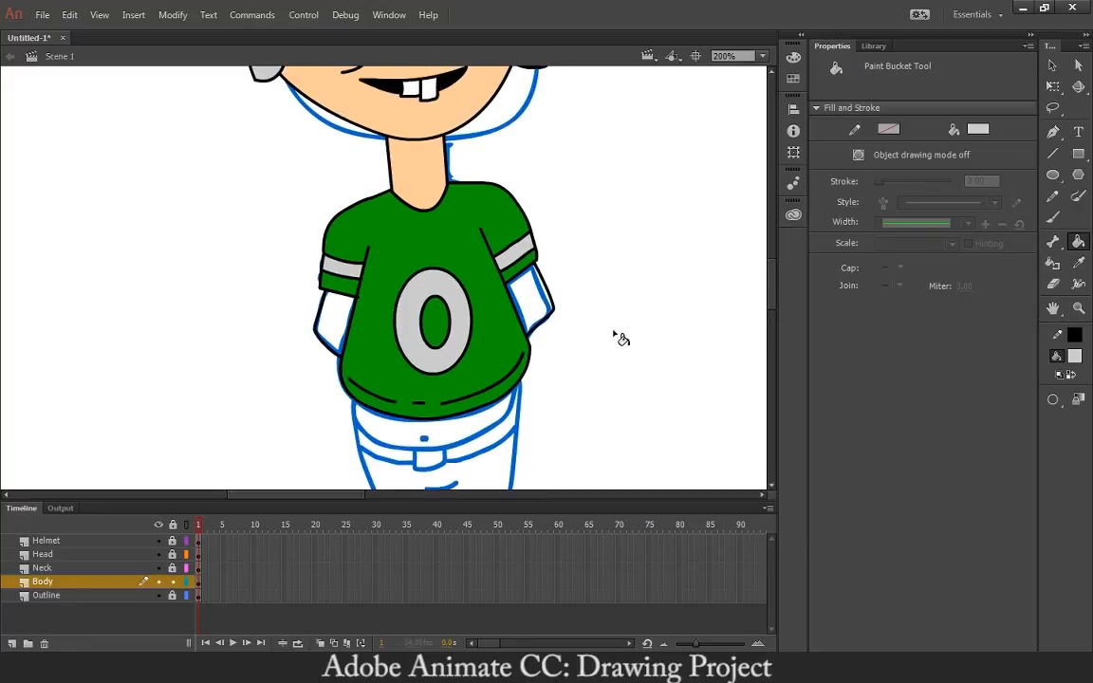
# Sample the skin colour from the neck and fill both forearms with it
pyautogui.click(1075, 357)
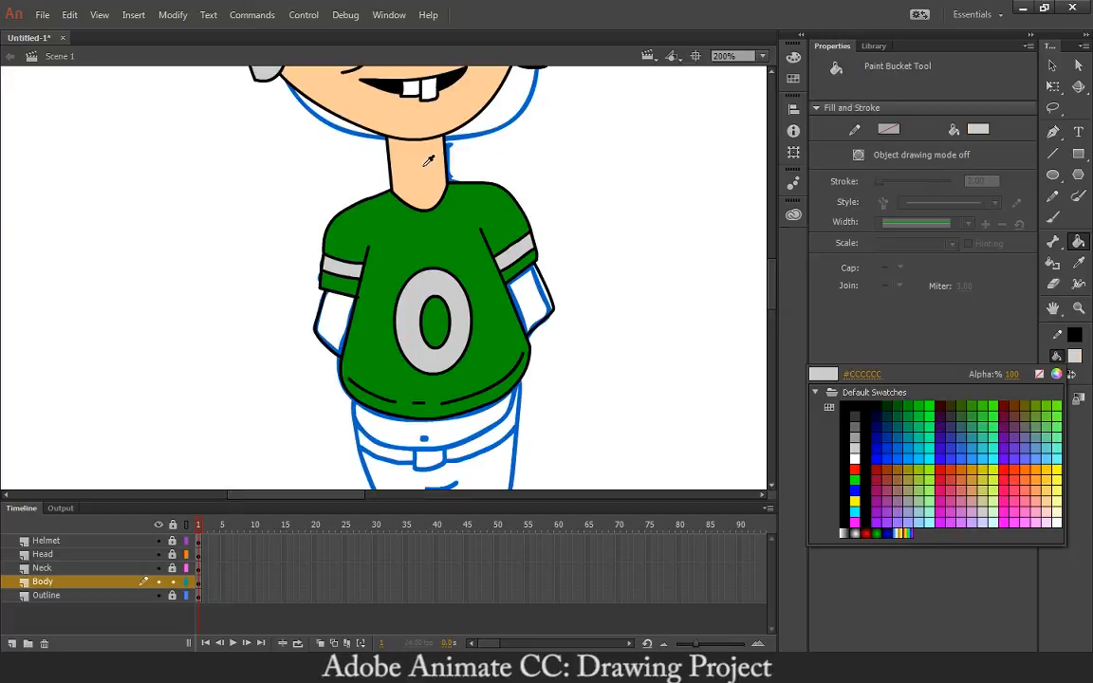
pyautogui.click(383, 144)
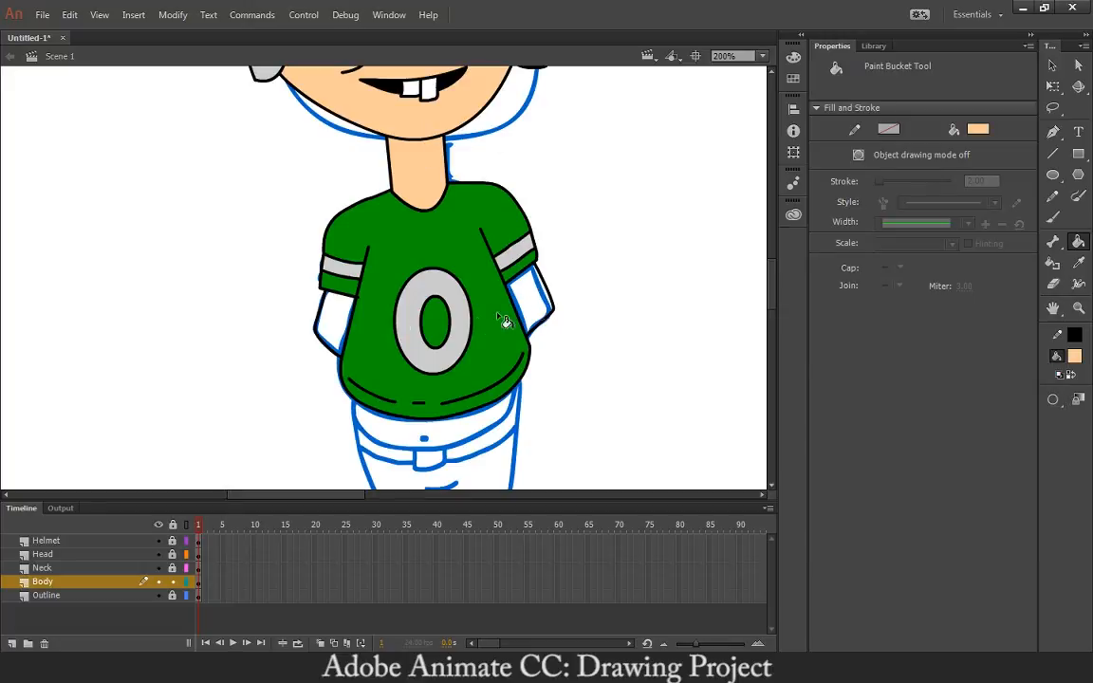
pyautogui.click(330, 317)
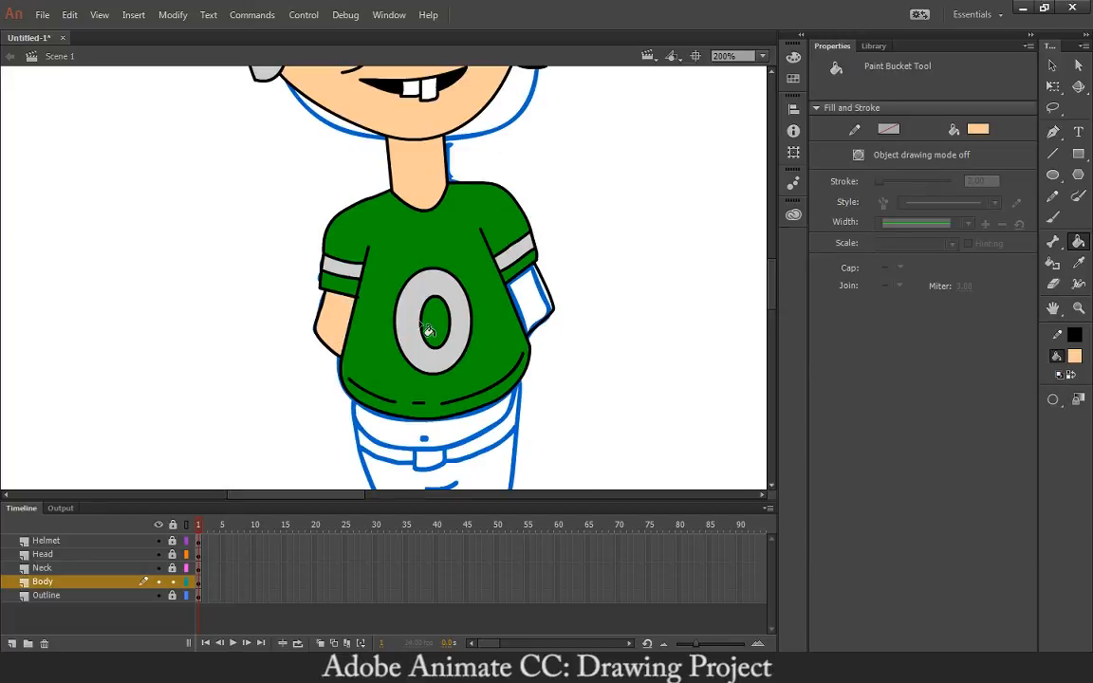
pyautogui.press('v')
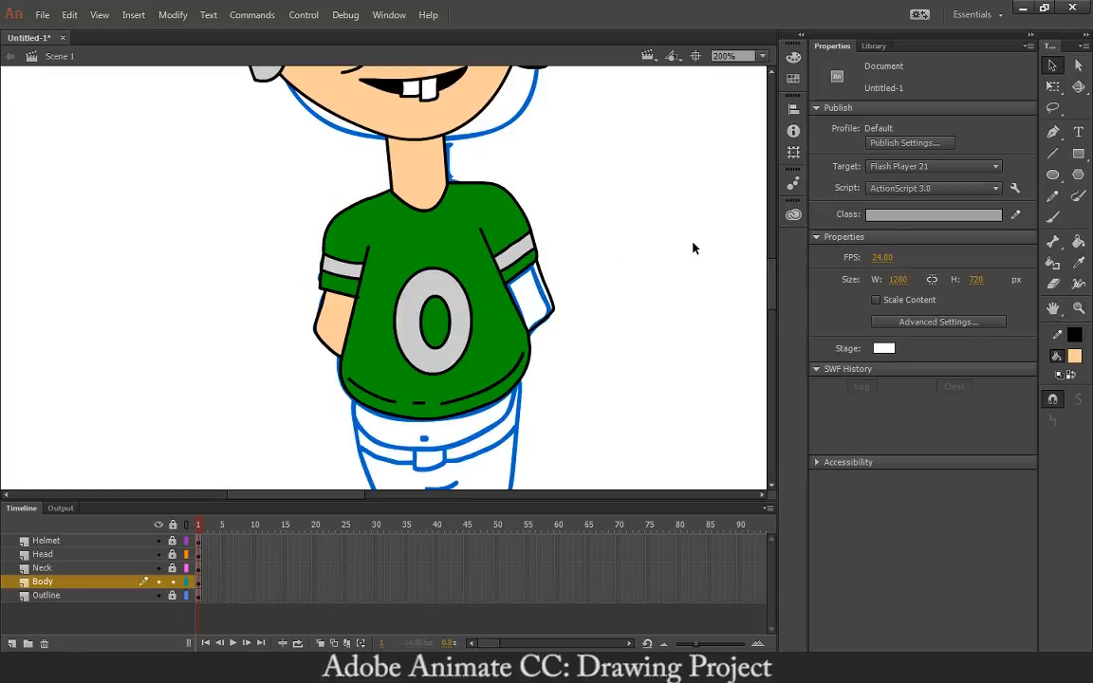
pyautogui.press('k')
pyautogui.click(533, 302)
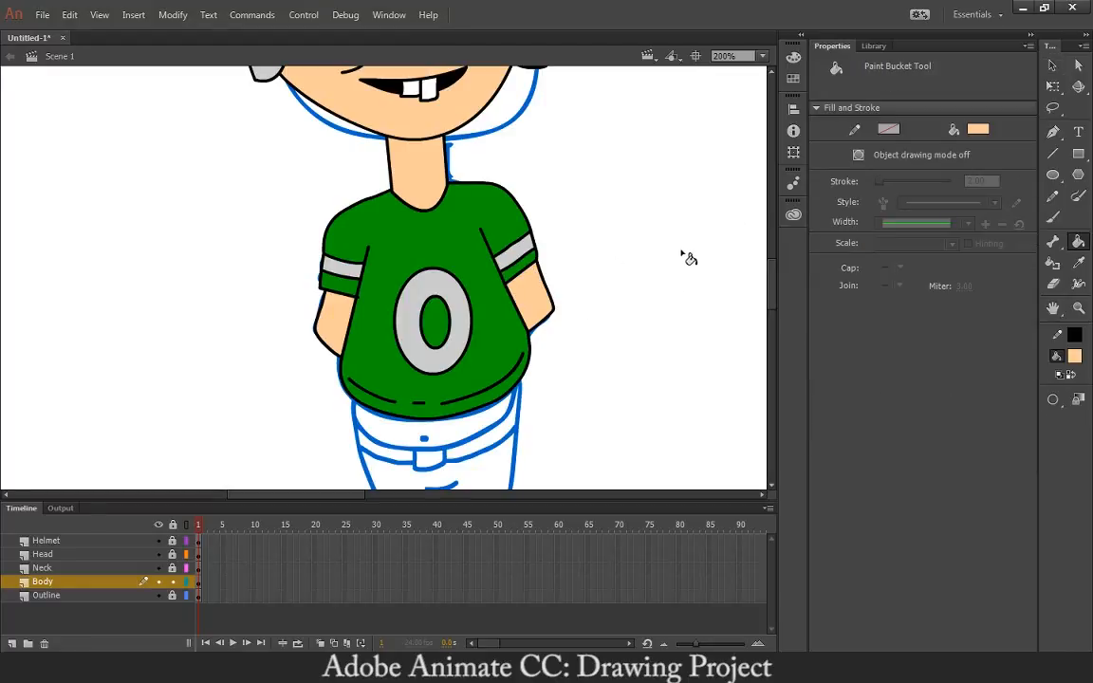
pyautogui.click(1052, 67)
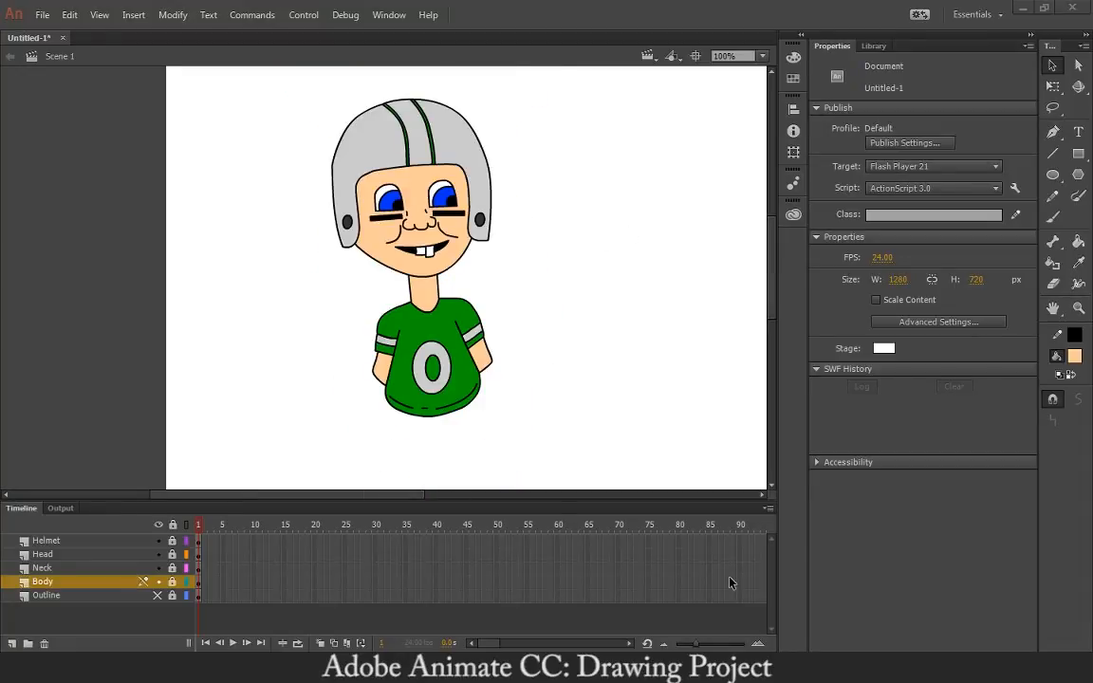
# Show the Outline layer and activate the Pencil tool for tracing the sketched legs
pyautogui.click(158, 597)
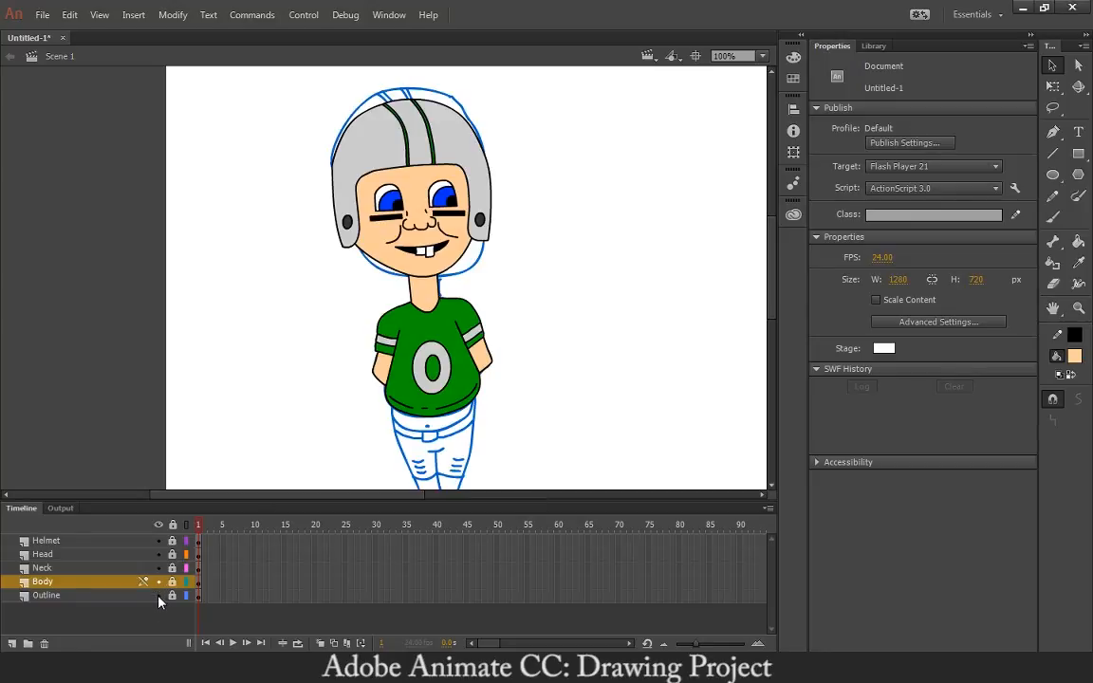
pyautogui.scroll(-1, 774, 301)
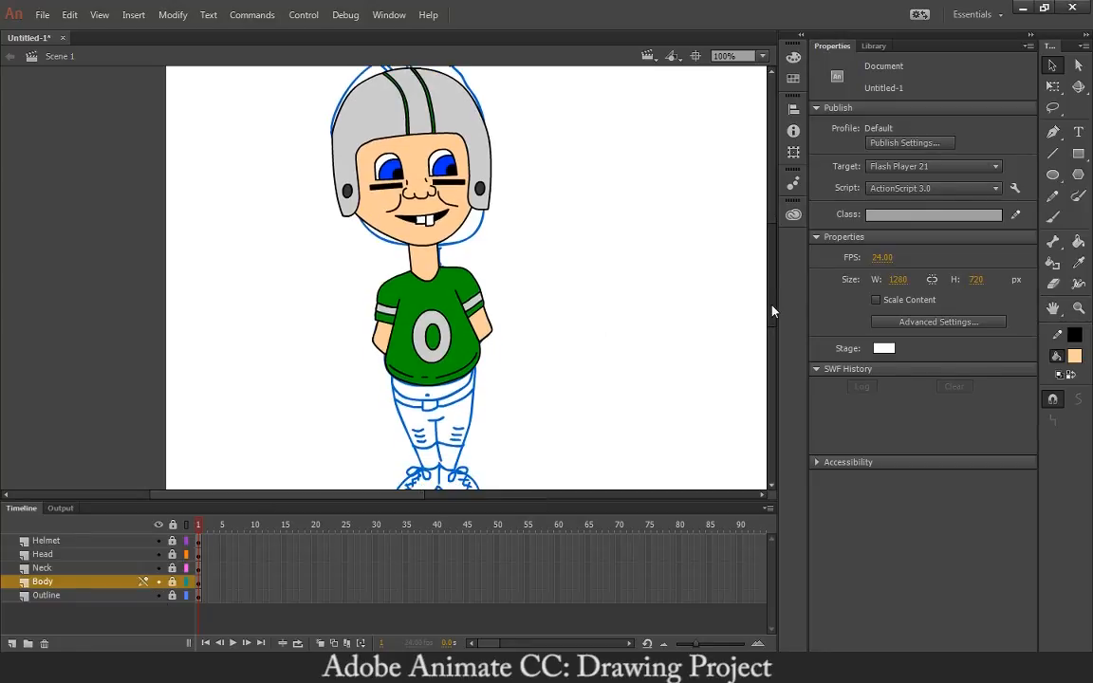
pyautogui.moveTo(318, 500); pyautogui.dragTo(323, 500)
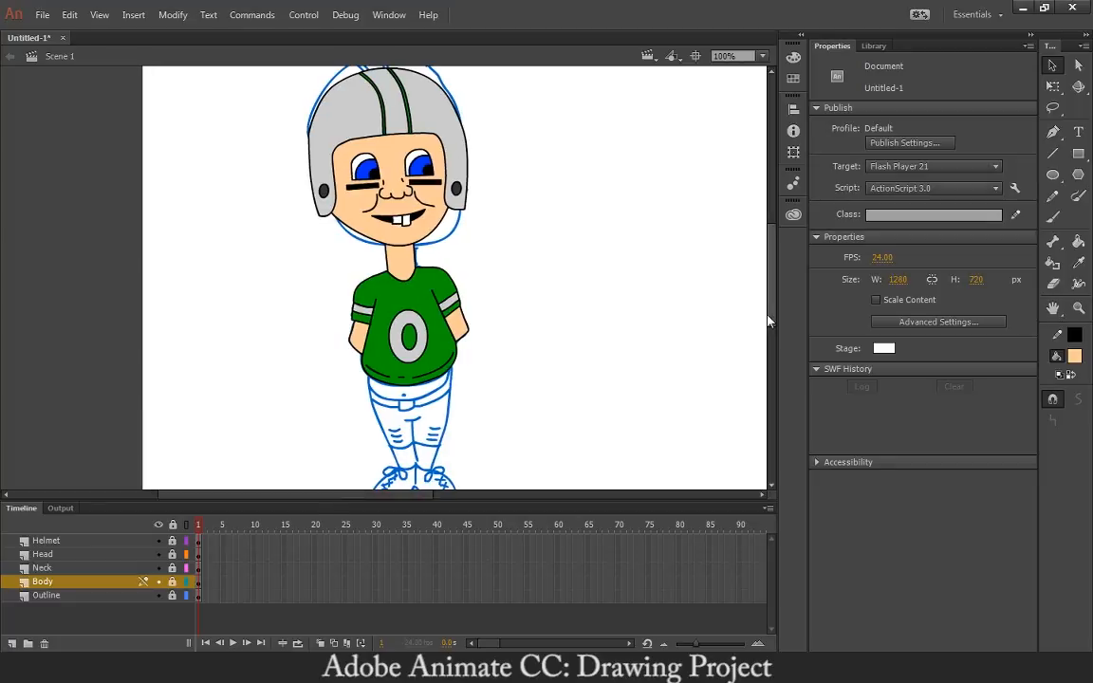
pyautogui.moveTo(772, 313); pyautogui.dragTo(771, 337)
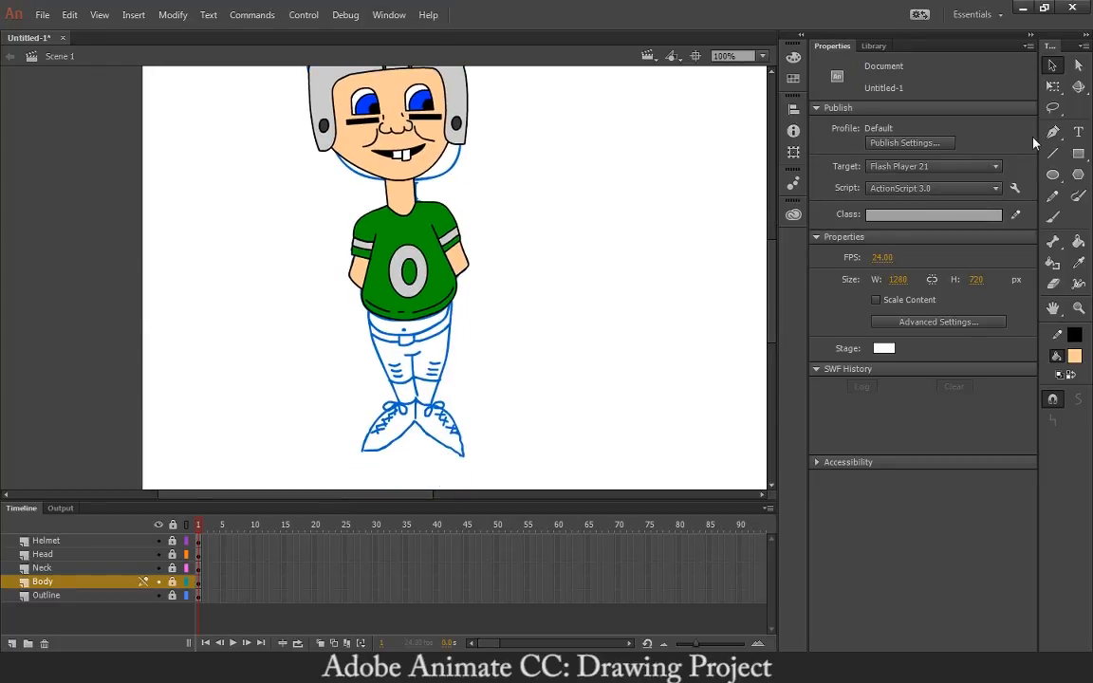
pyautogui.click(1052, 153)
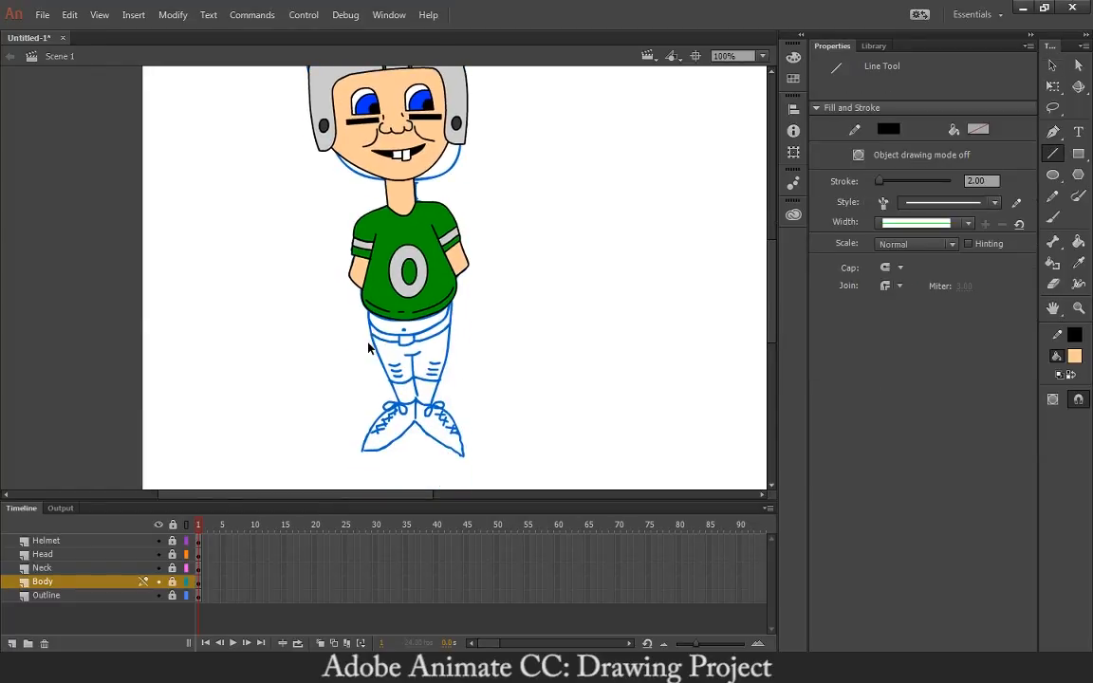
pyautogui.scroll(1, 380, 351)
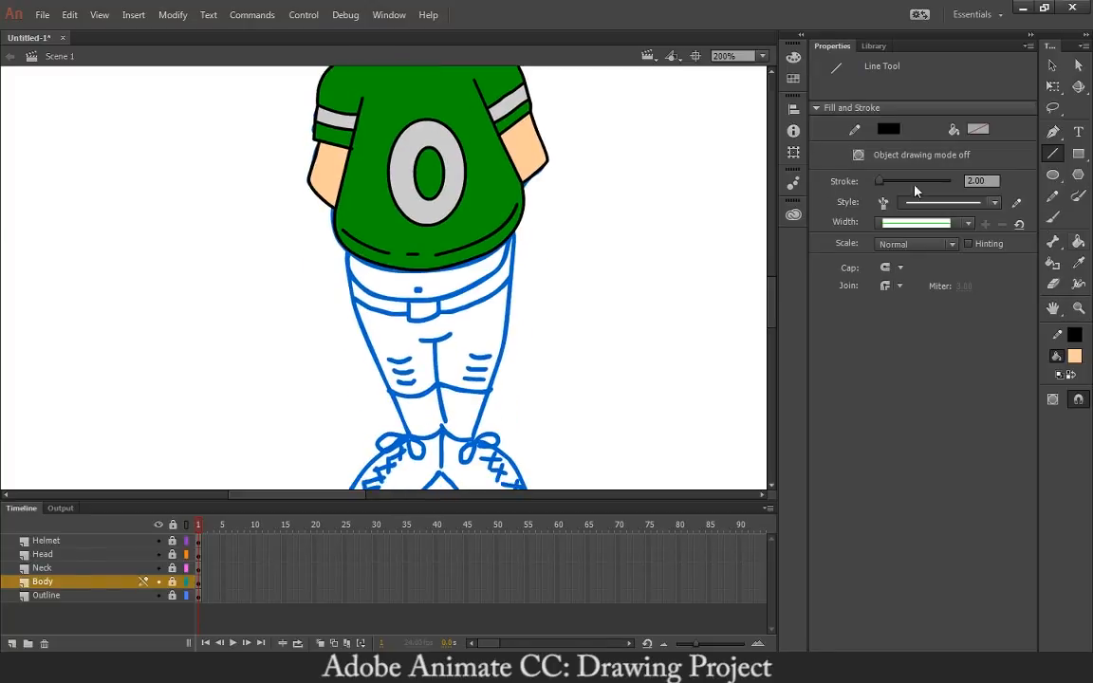
pyautogui.click(1055, 198)
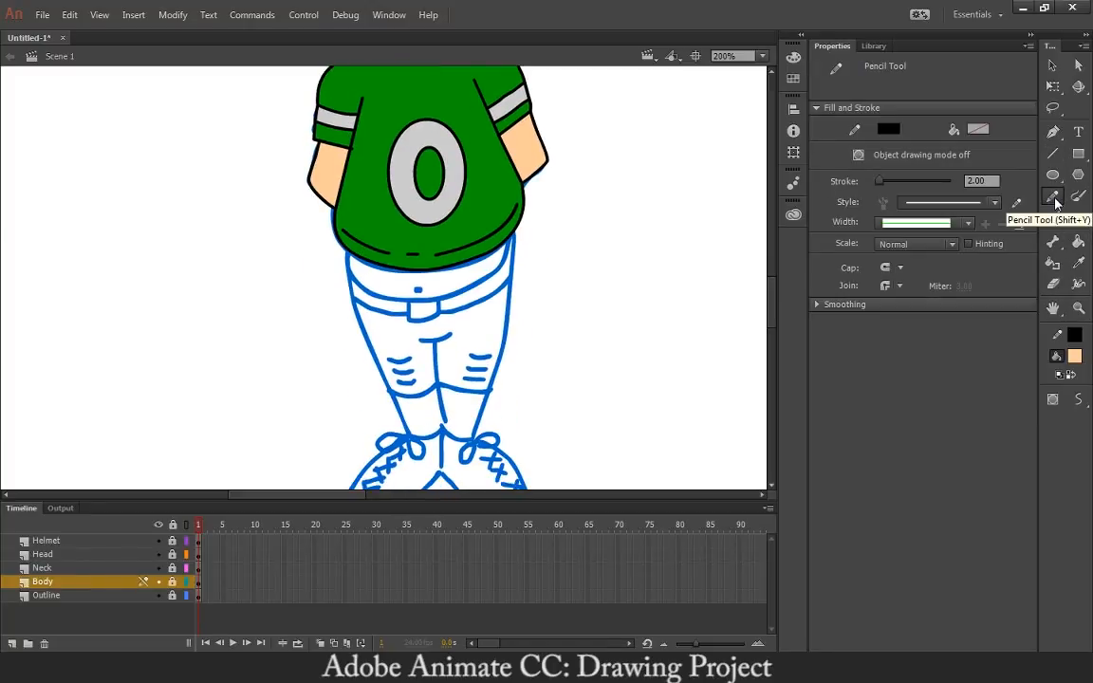
# Add a new layer directly above the Body layer and name it Belly
pyautogui.click(13, 644)
pyautogui.click(14, 644)
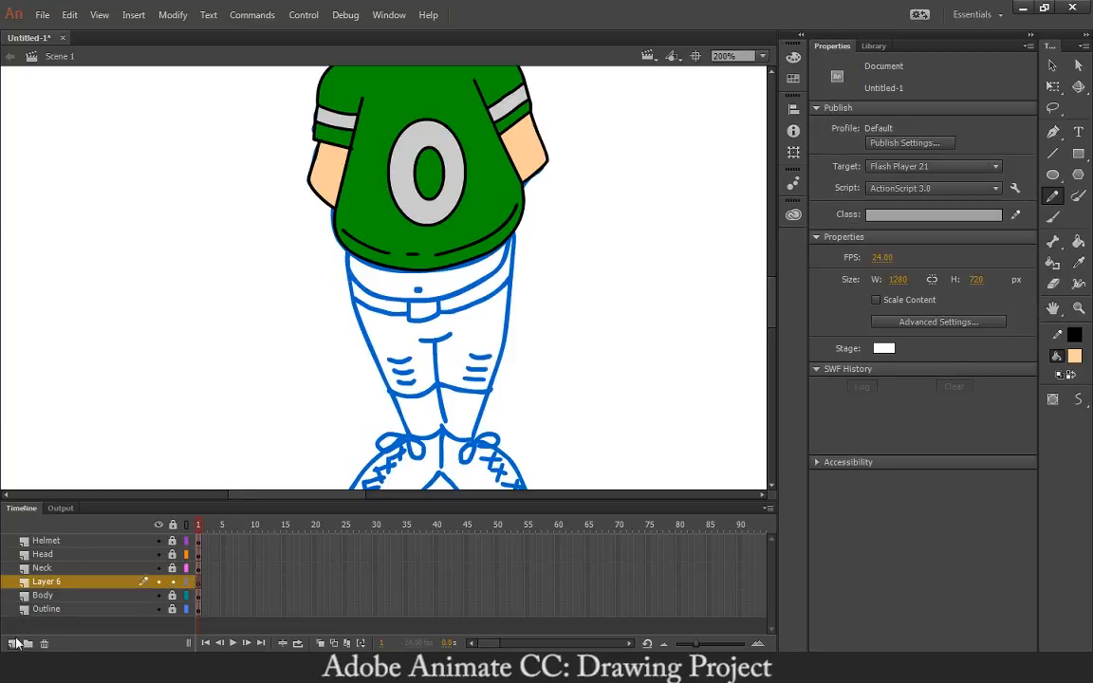
pyautogui.doubleClick(49, 583)
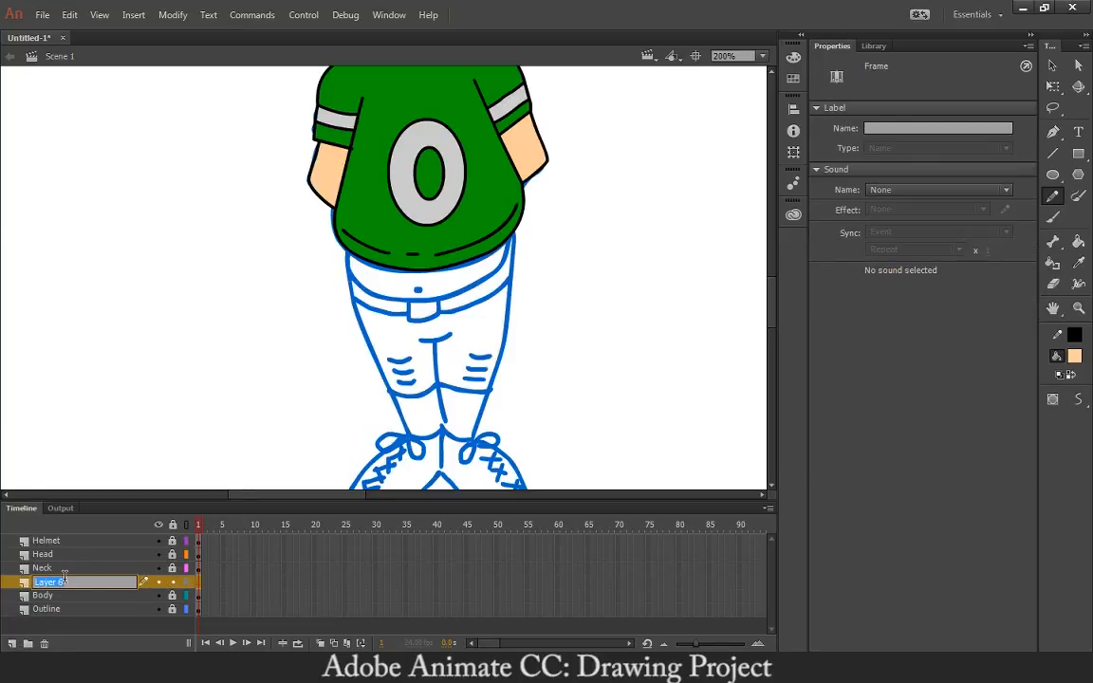
pyautogui.write('Belly')
pyautogui.press('Return')
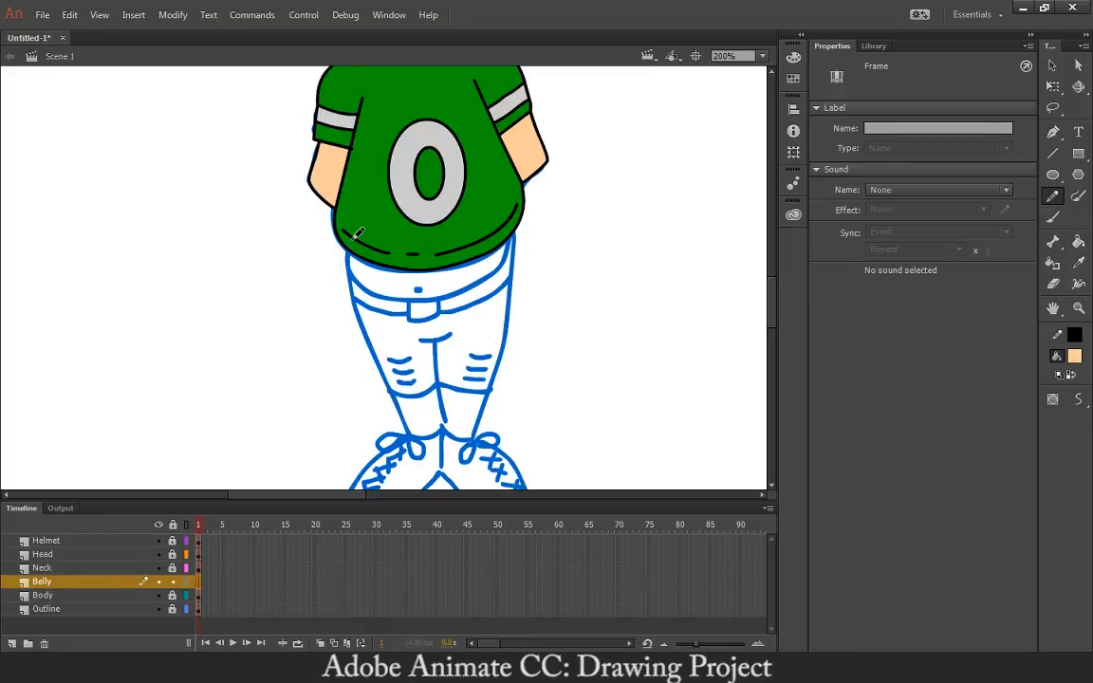
# Hide the Helmet, Head, Neck and Body layers and trace a closed belly outline freehand between the jersey hem and the belt
pyautogui.moveTo(158, 568)
pyautogui.mouseDown()
pyautogui.moveTo(157, 540)
pyautogui.moveTo(162, 571)
pyautogui.mouseUp()
pyautogui.click(158, 608)
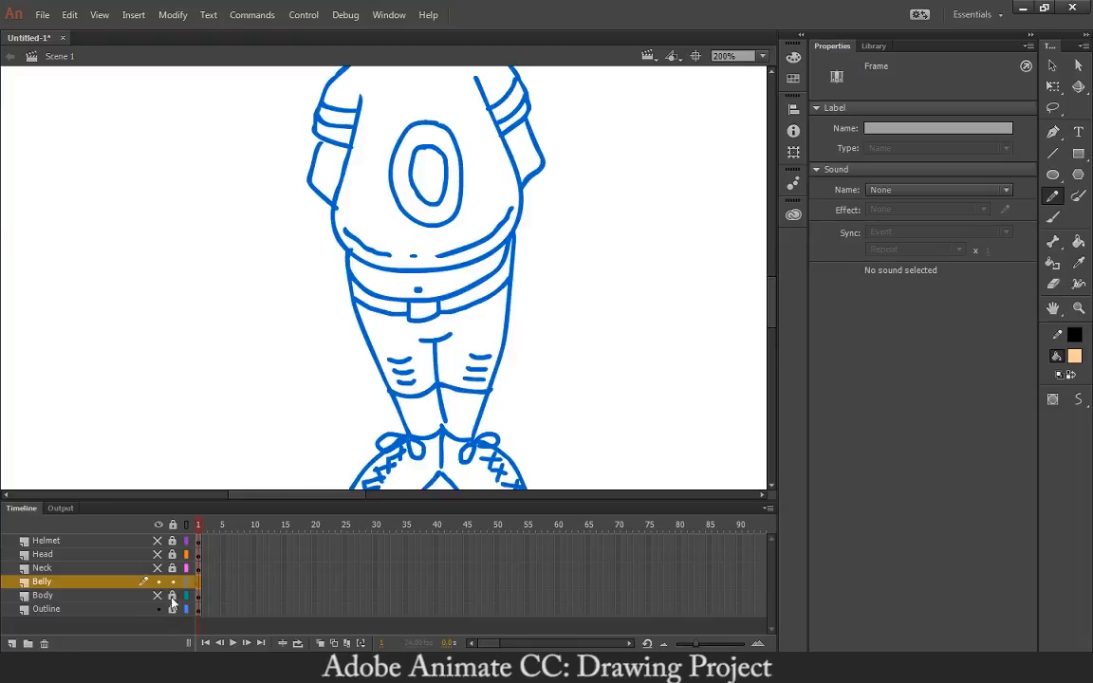
pyautogui.click(365, 232)
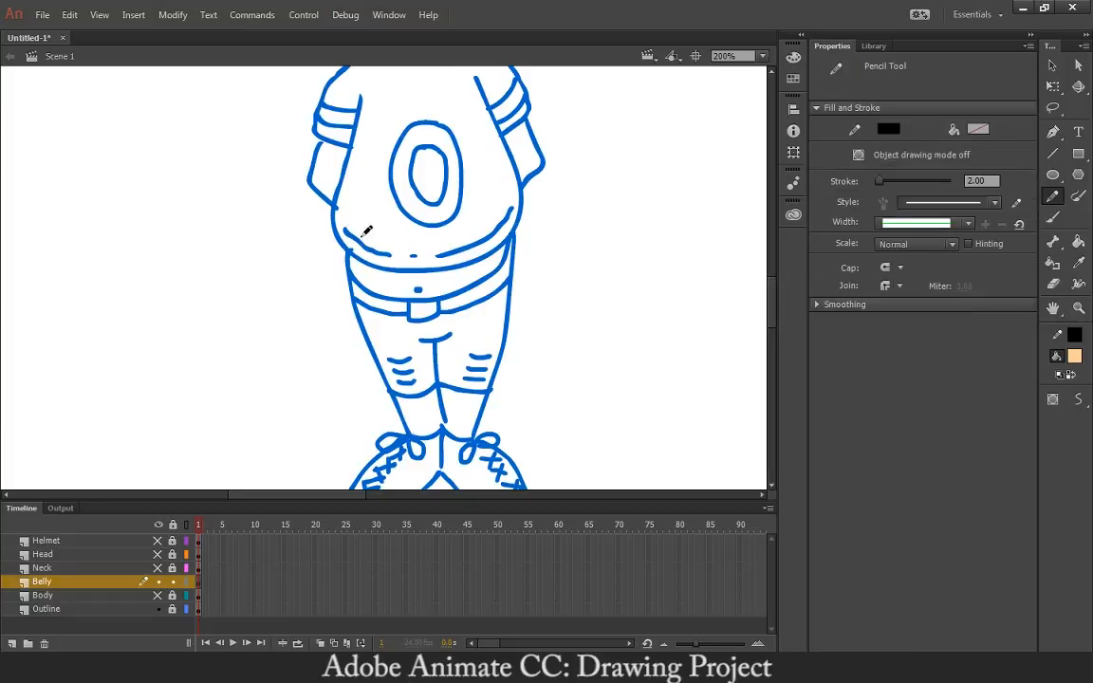
pyautogui.moveTo(354, 243)
pyautogui.mouseDown()
pyautogui.moveTo(370, 286)
pyautogui.moveTo(422, 298)
pyautogui.moveTo(487, 275)
pyautogui.moveTo(512, 244)
pyautogui.moveTo(507, 233)
pyautogui.moveTo(429, 222)
pyautogui.moveTo(353, 239)
pyautogui.mouseUp()
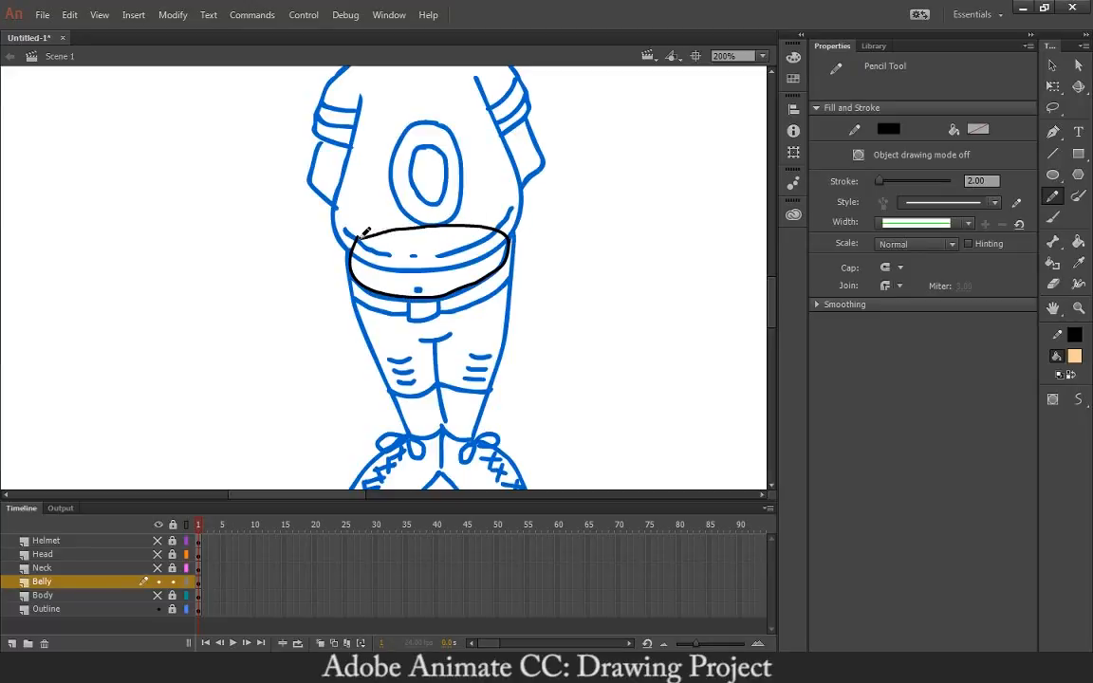
# Show the Body layer and place the Belly layer beneath it in the layer stack
pyautogui.click(1057, 65)
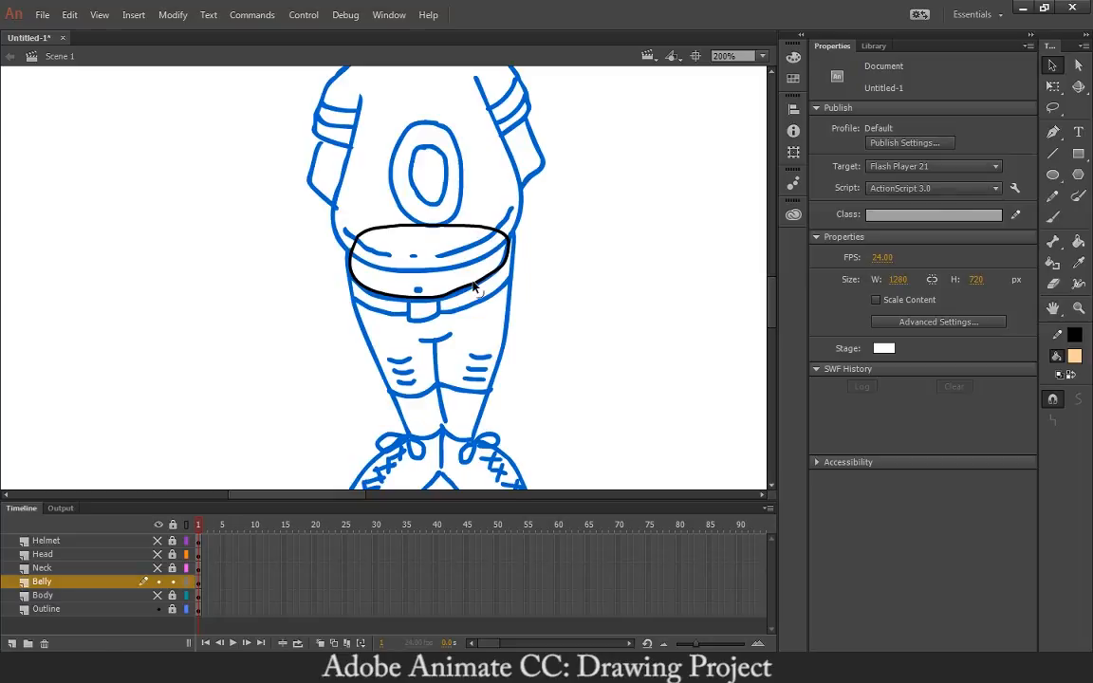
pyautogui.click(158, 594)
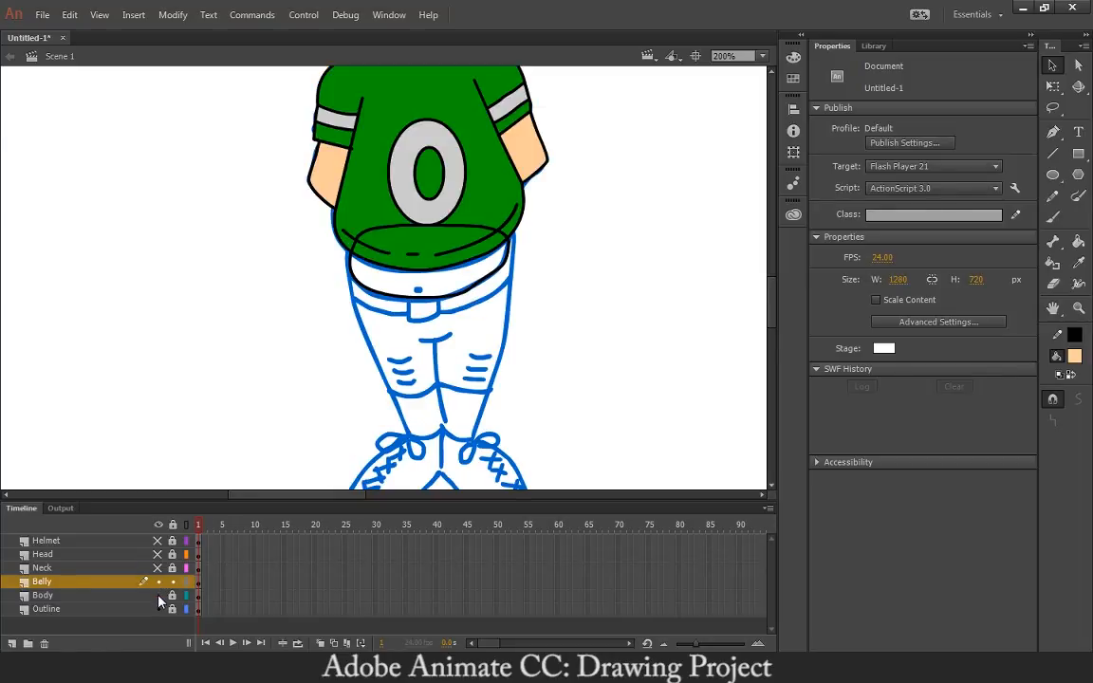
pyautogui.moveTo(84, 586); pyautogui.dragTo(85, 603)
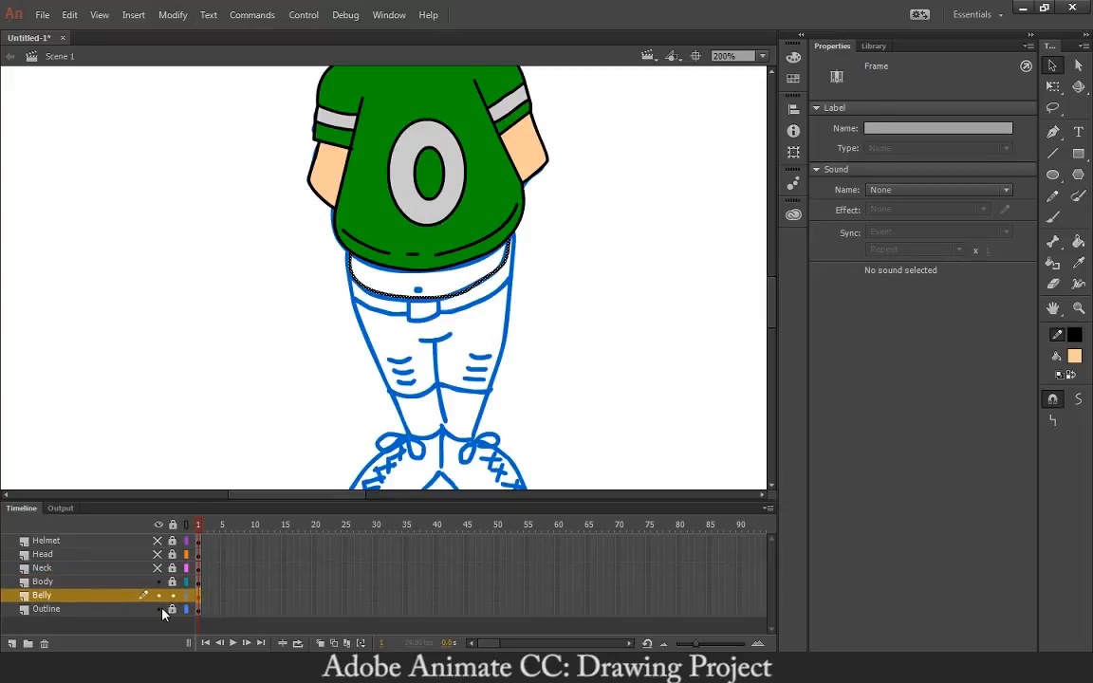
# Hide the Outline and Body layers and smooth the belly outline by bending its lower right, upper right and top edges outward
pyautogui.click(158, 608)
pyautogui.click(158, 580)
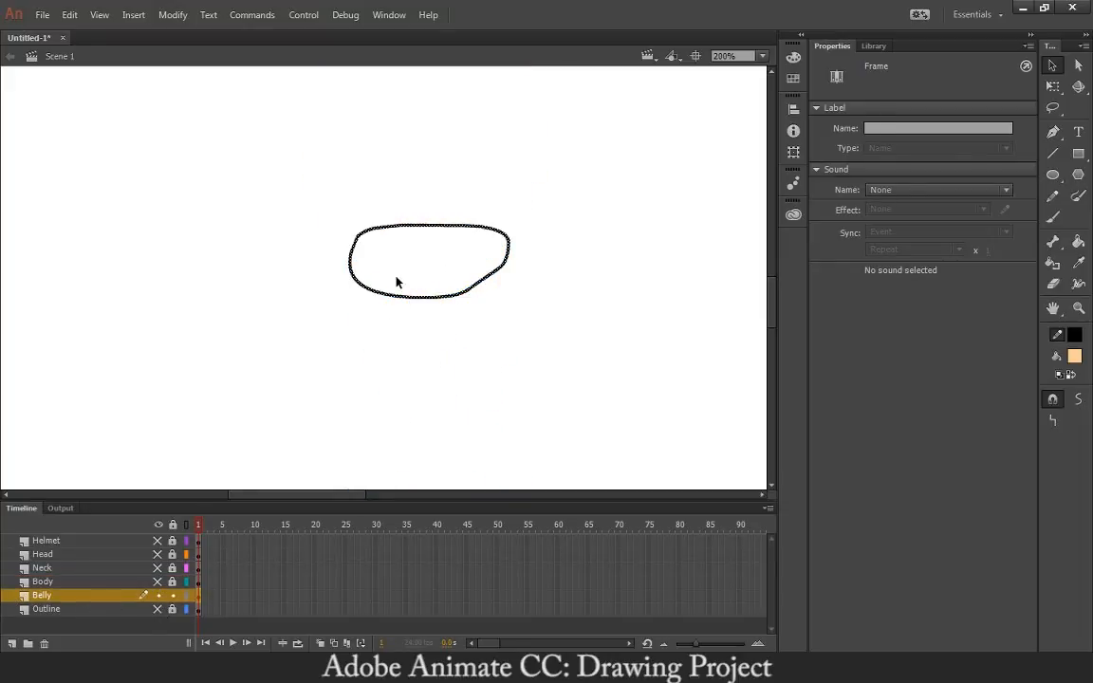
pyautogui.click(493, 290)
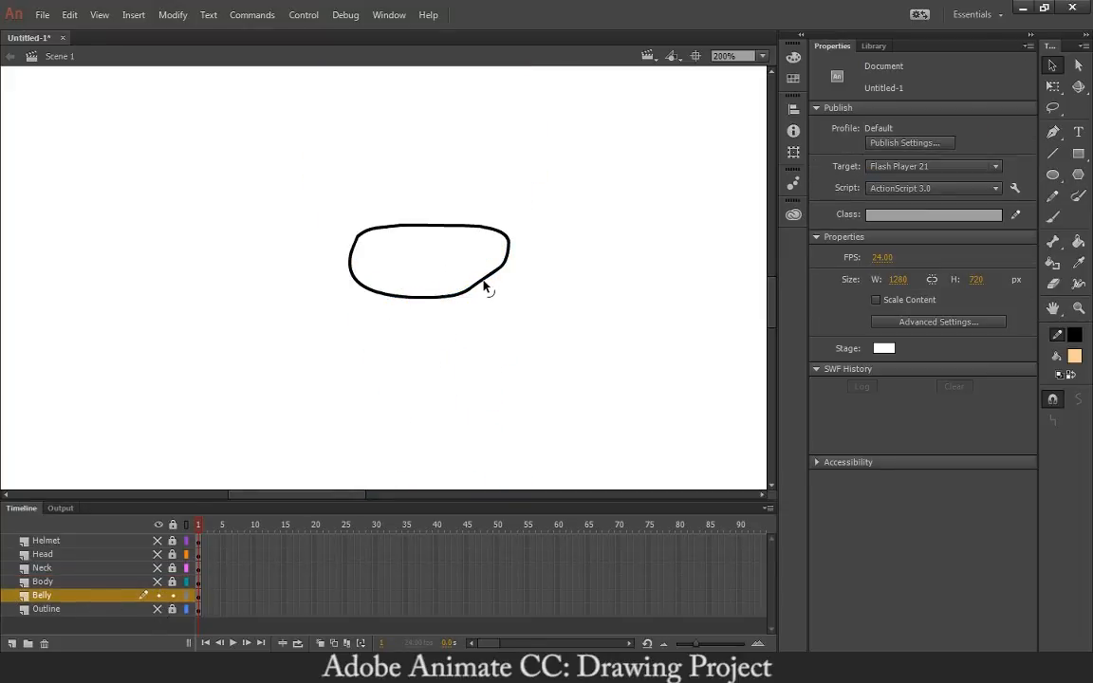
pyautogui.moveTo(484, 284); pyautogui.dragTo(486, 290)
pyautogui.moveTo(510, 242); pyautogui.dragTo(448, 224)
pyautogui.click(435, 226)
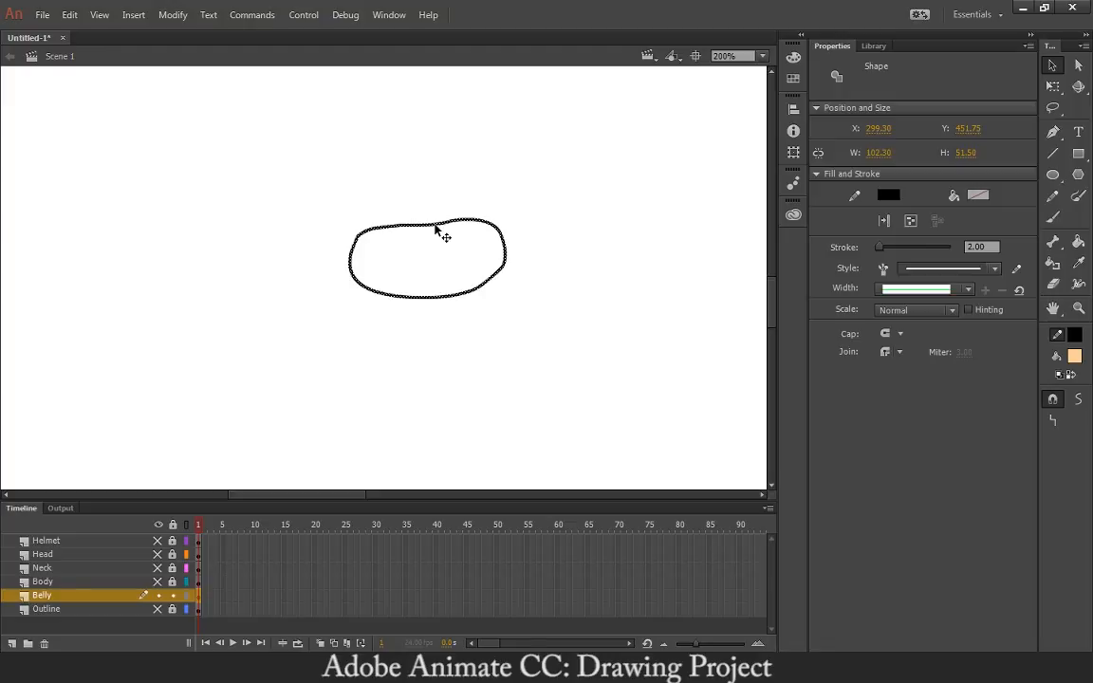
pyautogui.click(436, 231)
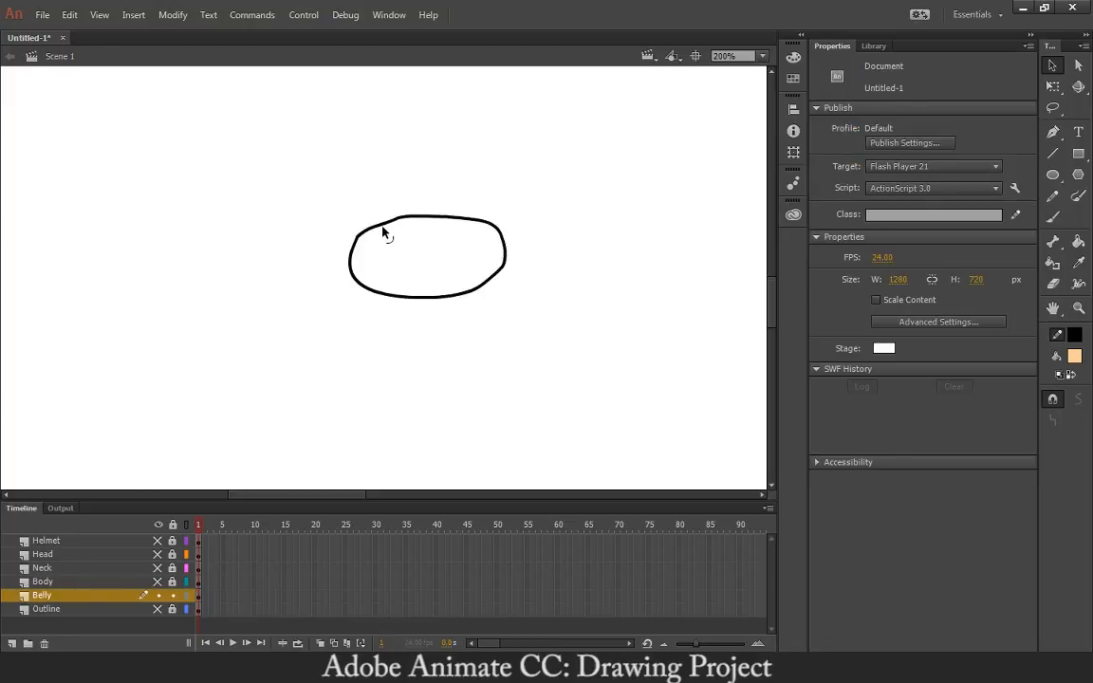
pyautogui.moveTo(379, 230); pyautogui.dragTo(376, 224)
pyautogui.moveTo(494, 286); pyautogui.dragTo(487, 287)
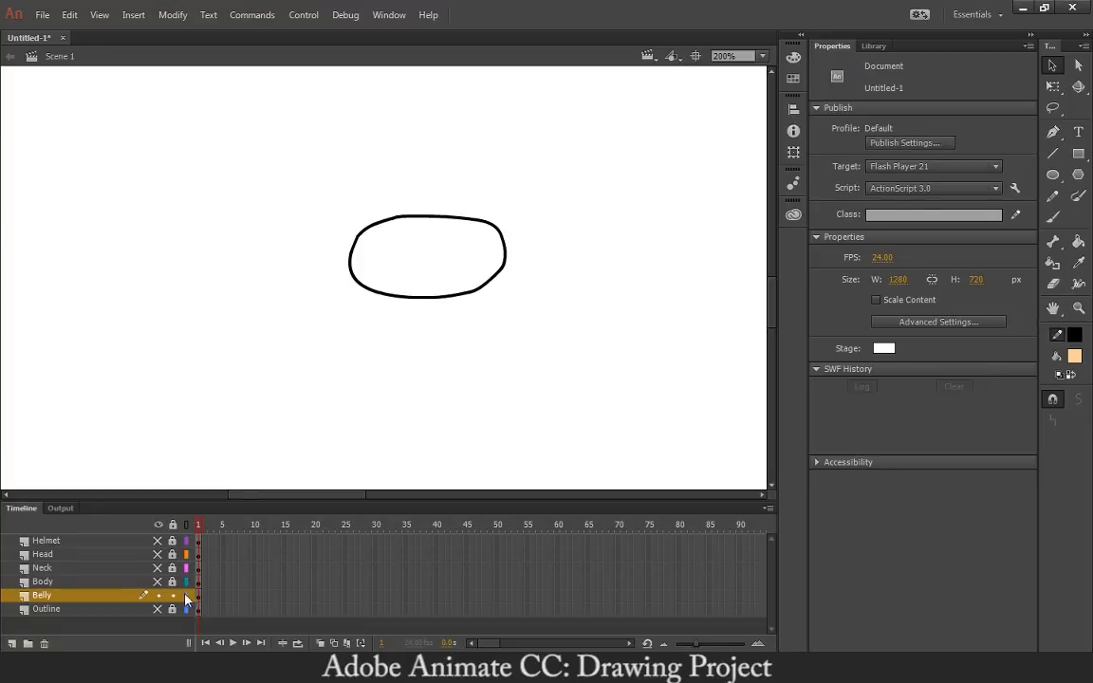
# Show the Outline sketch, pull both sides of the belly outline outward to match the sketched waist, and hide the sketch again
pyautogui.click(158, 609)
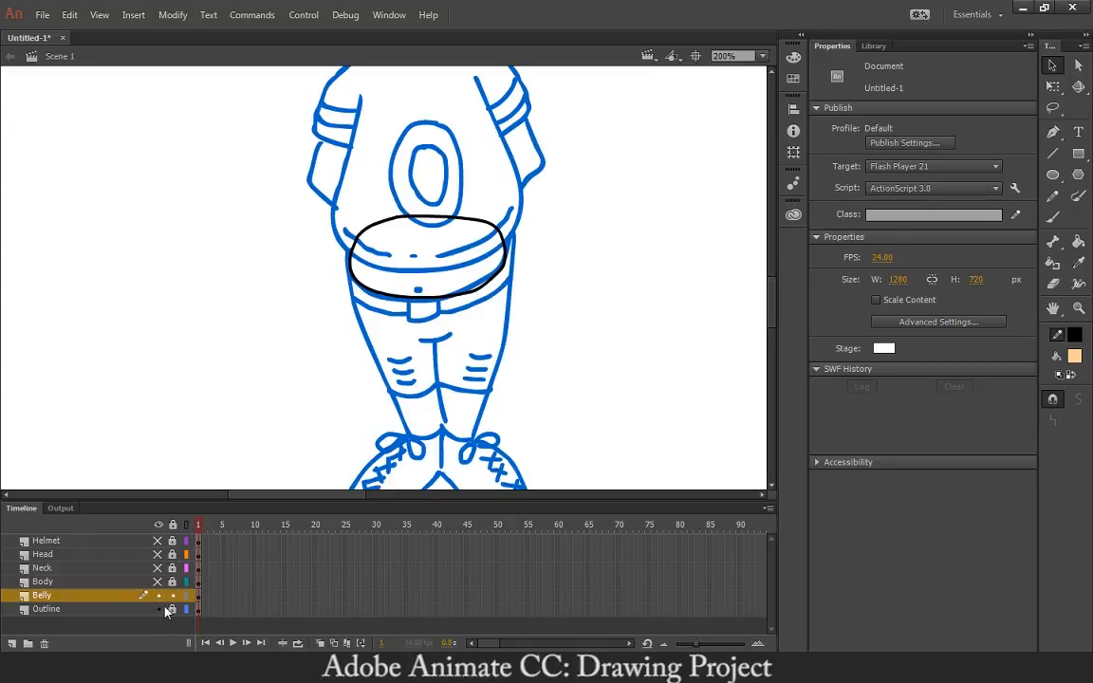
pyautogui.moveTo(505, 258); pyautogui.dragTo(511, 251)
pyautogui.moveTo(354, 254)
pyautogui.mouseDown()
pyautogui.moveTo(344, 250)
pyautogui.moveTo(348, 271)
pyautogui.moveTo(356, 222)
pyautogui.moveTo(372, 224)
pyautogui.moveTo(349, 255)
pyautogui.mouseUp()
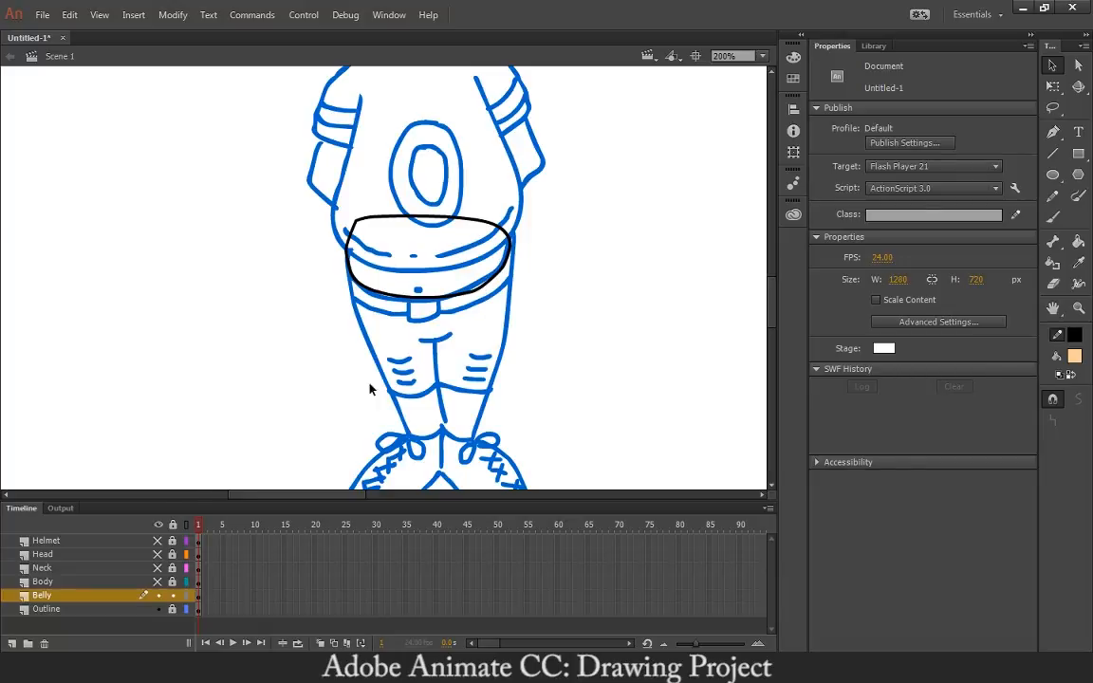
pyautogui.click(158, 608)
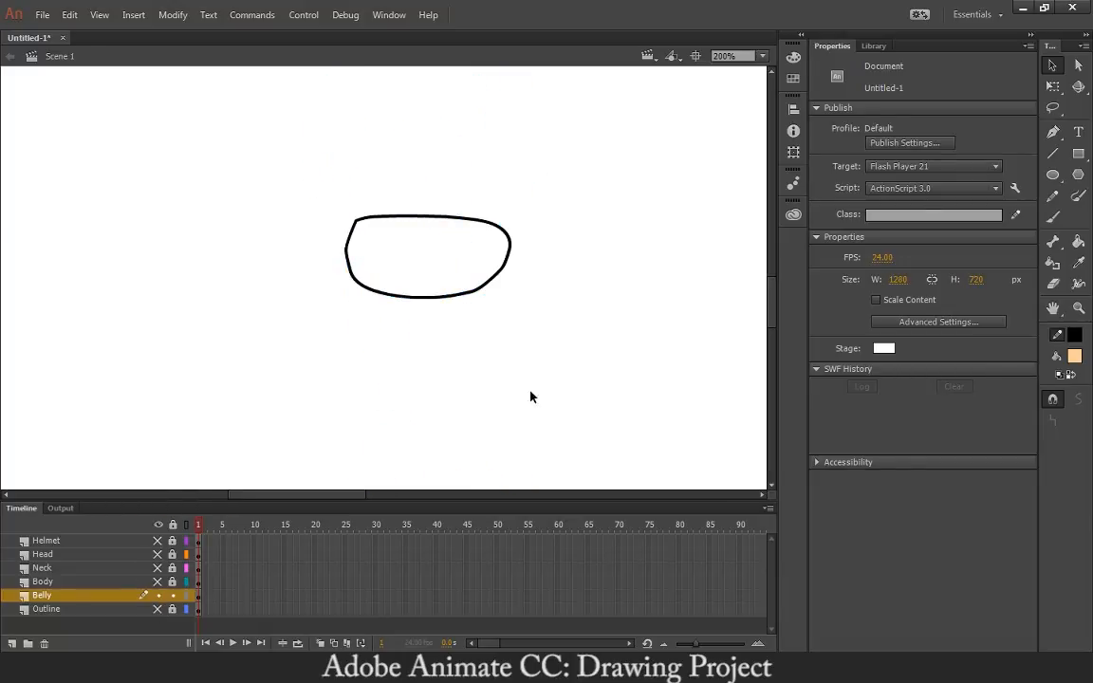
# Draw a navel circle about 4 px wide low on the belly and, with all layers shown, fill the belly with the skin colour
pyautogui.click(1053, 197)
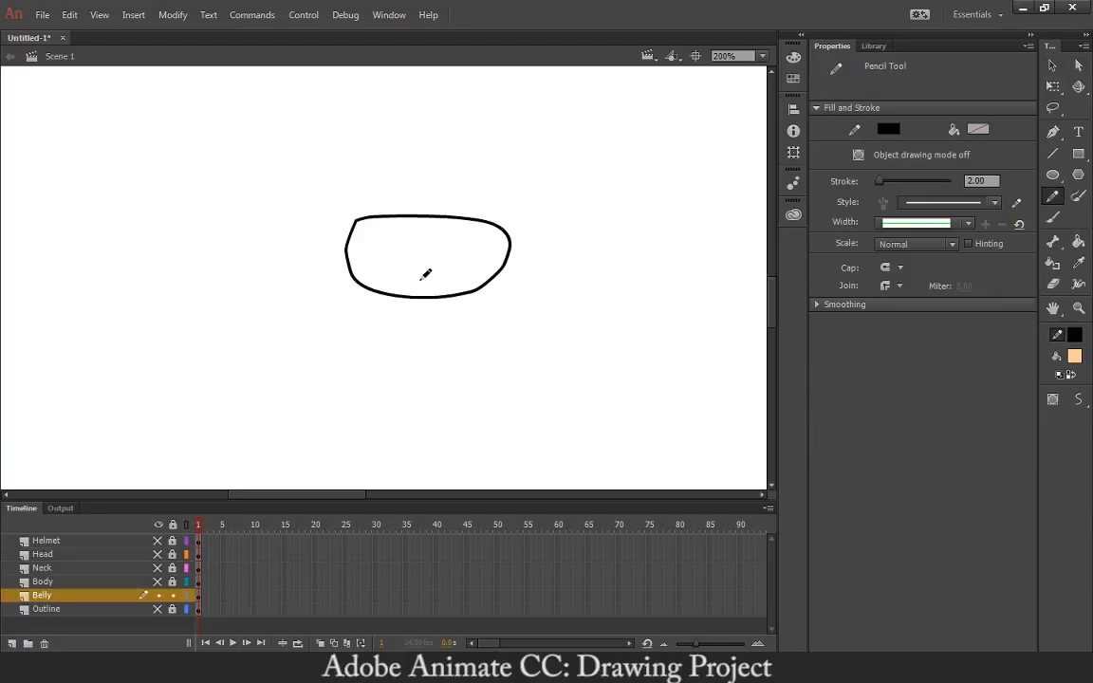
pyautogui.press('o')
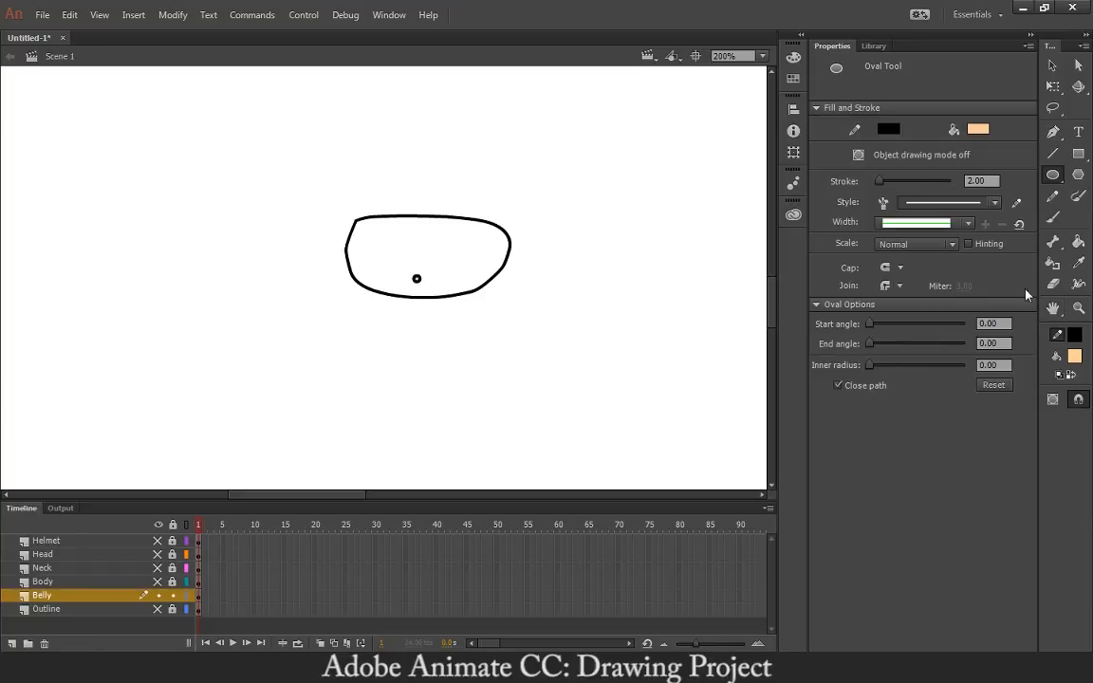
pyautogui.press('k')
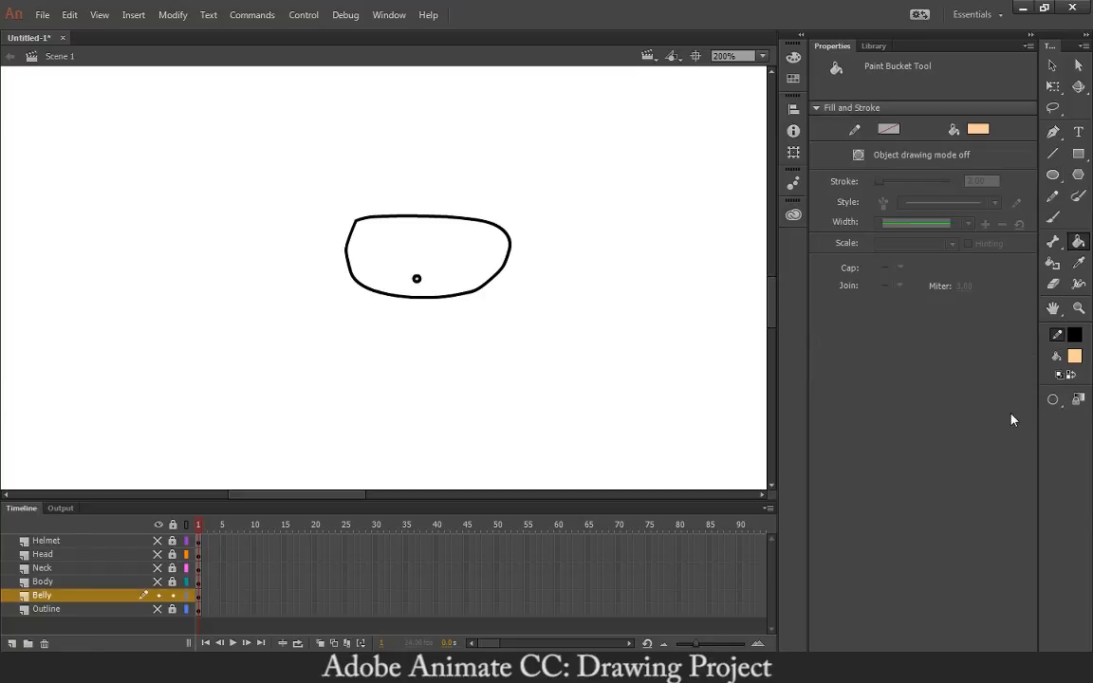
pyautogui.click(159, 524)
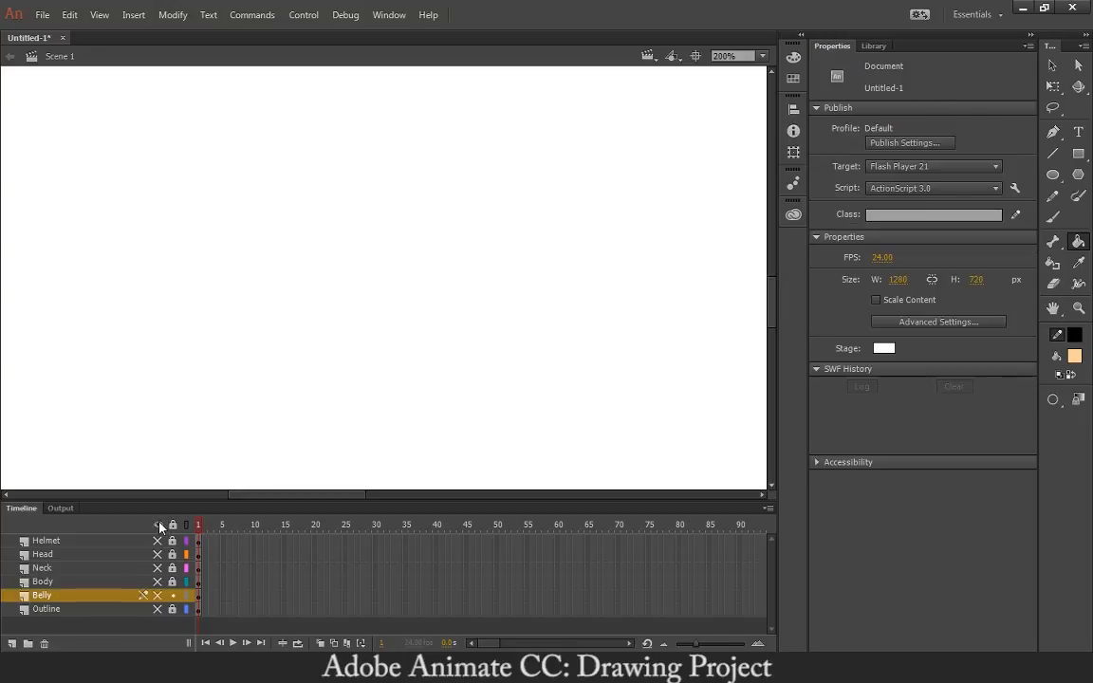
pyautogui.click(158, 525)
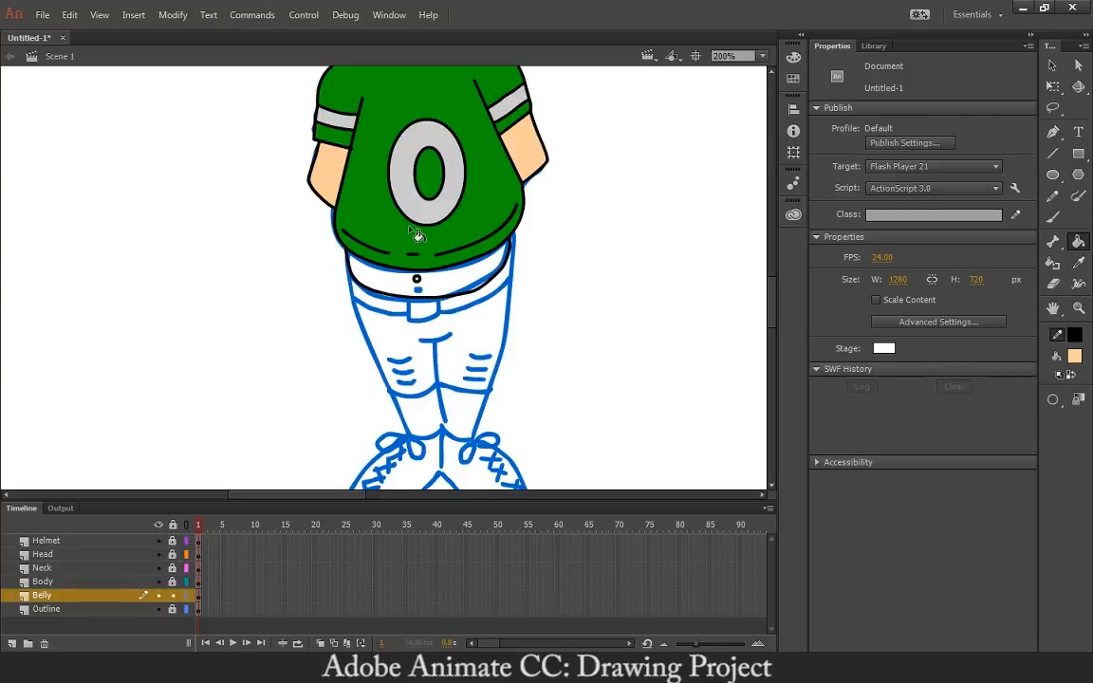
pyautogui.click(425, 287)
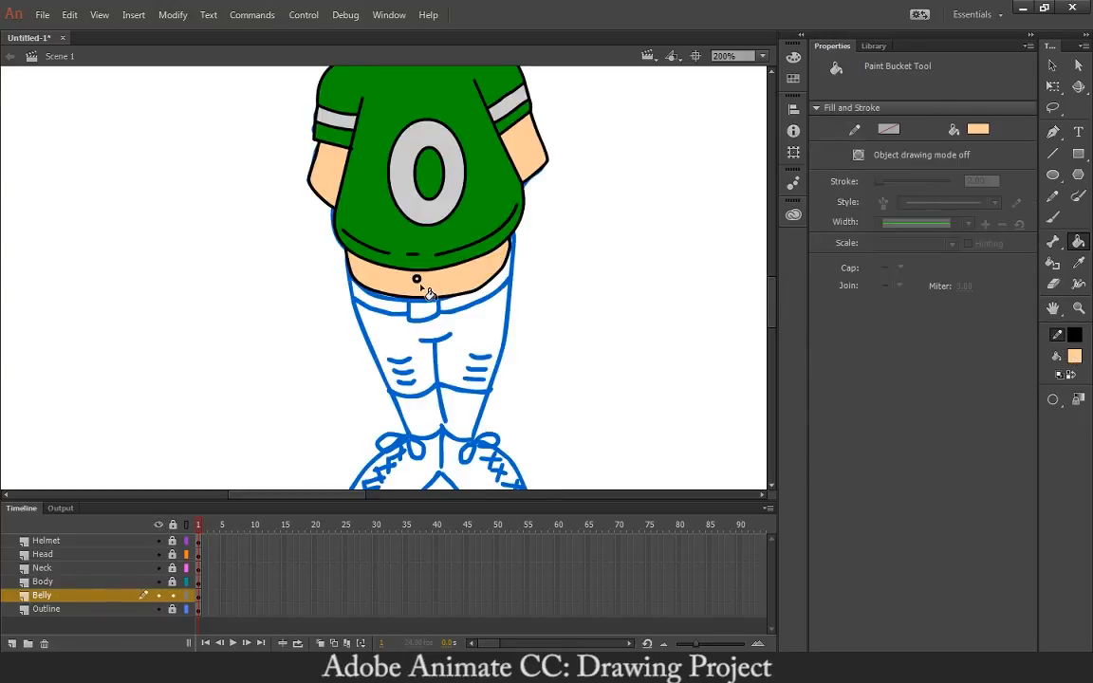
# Shift the navel circle slightly lower on the belly
pyautogui.hotkey('ctrl', '=')
pyautogui.hotkey('ctrl', '=')
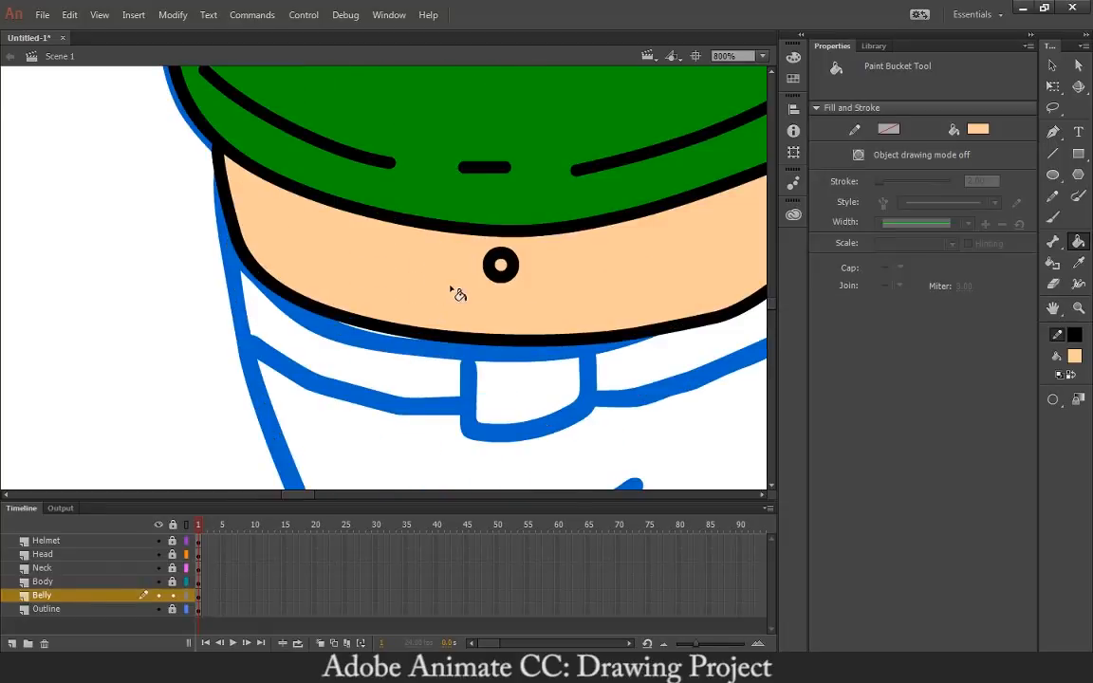
pyautogui.click(159, 598)
pyautogui.click(159, 598)
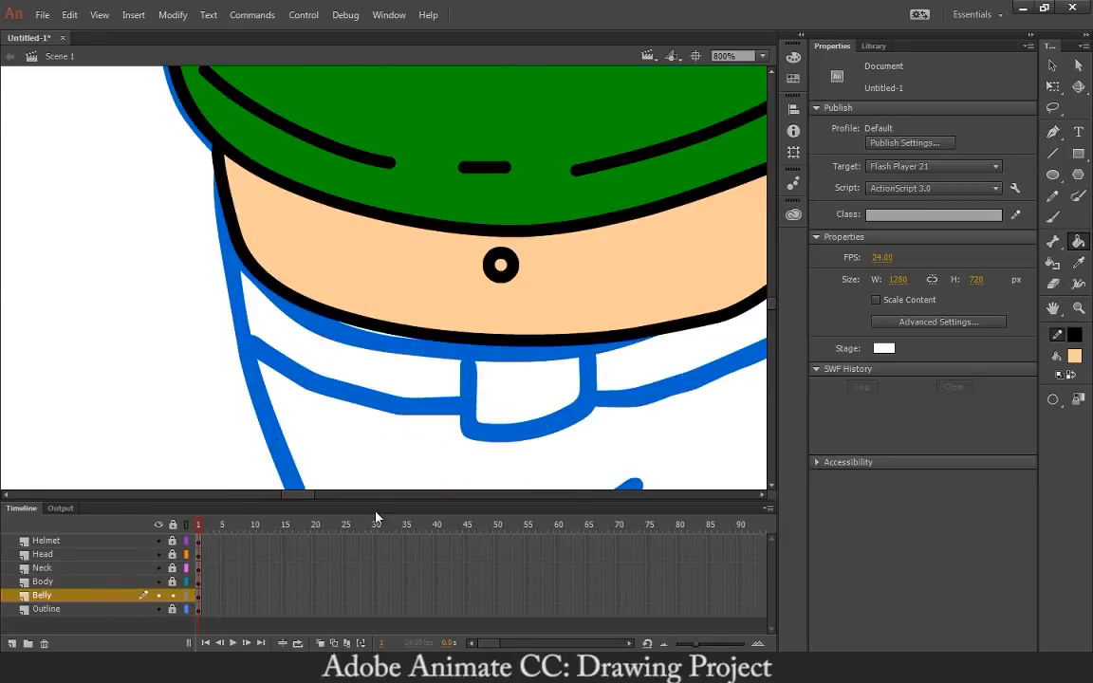
pyautogui.press('v')
pyautogui.click(501, 262)
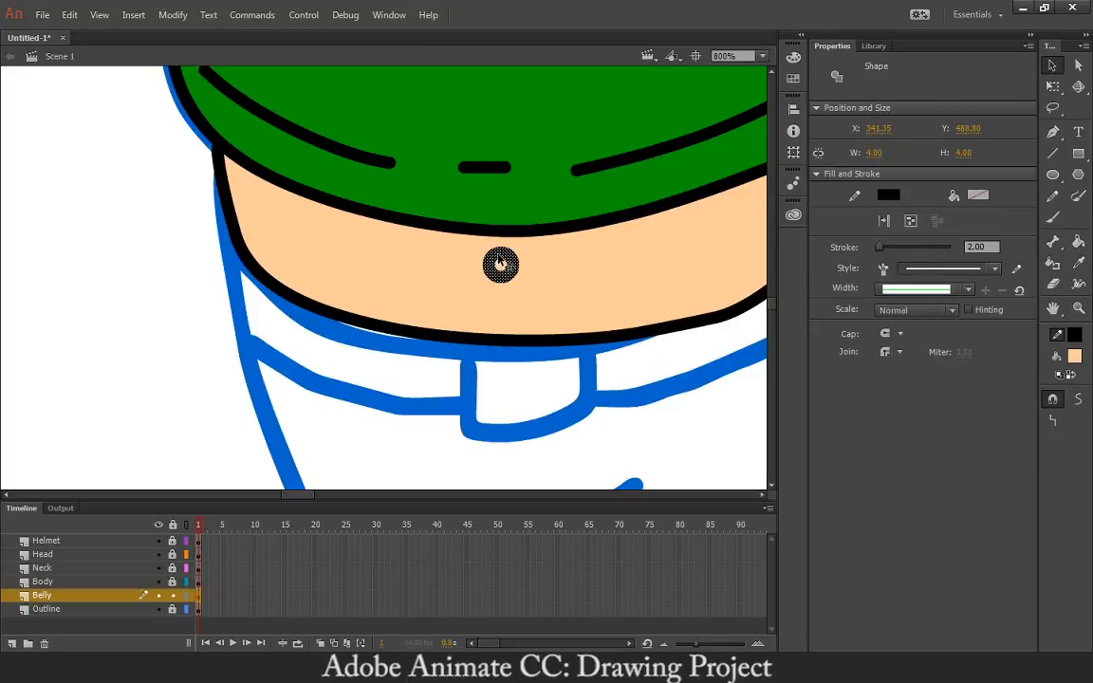
pyautogui.moveTo(501, 263); pyautogui.dragTo(501, 284)
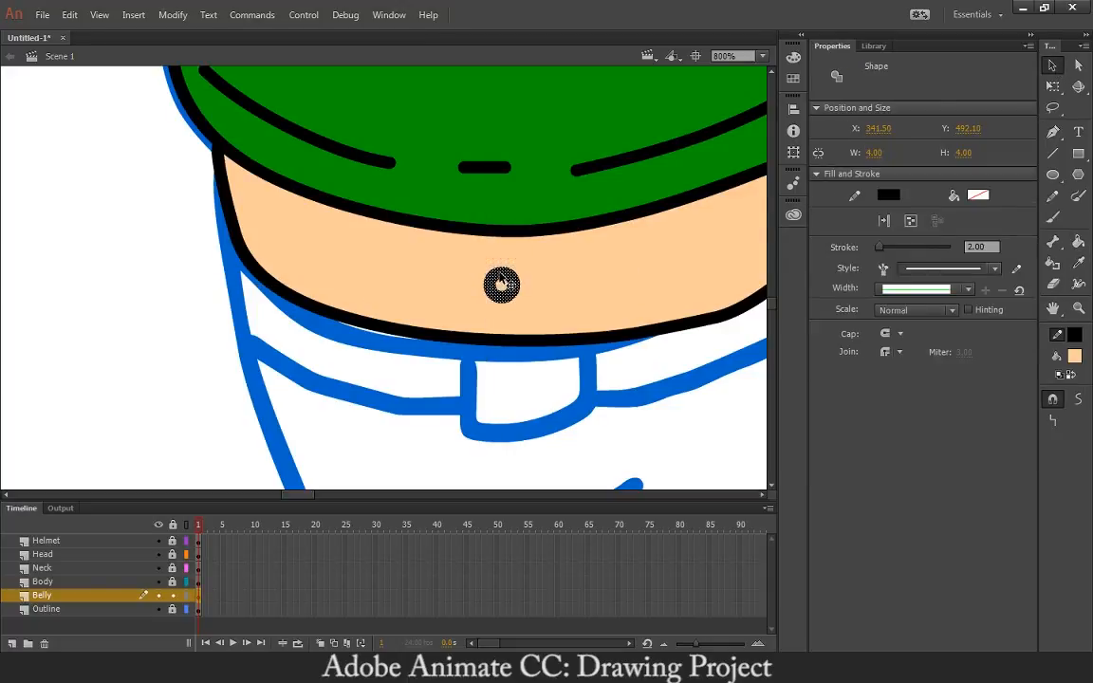
pyautogui.click(178, 282)
pyautogui.hotkey('ctrl', '-')
pyautogui.hotkey('ctrl', '-')
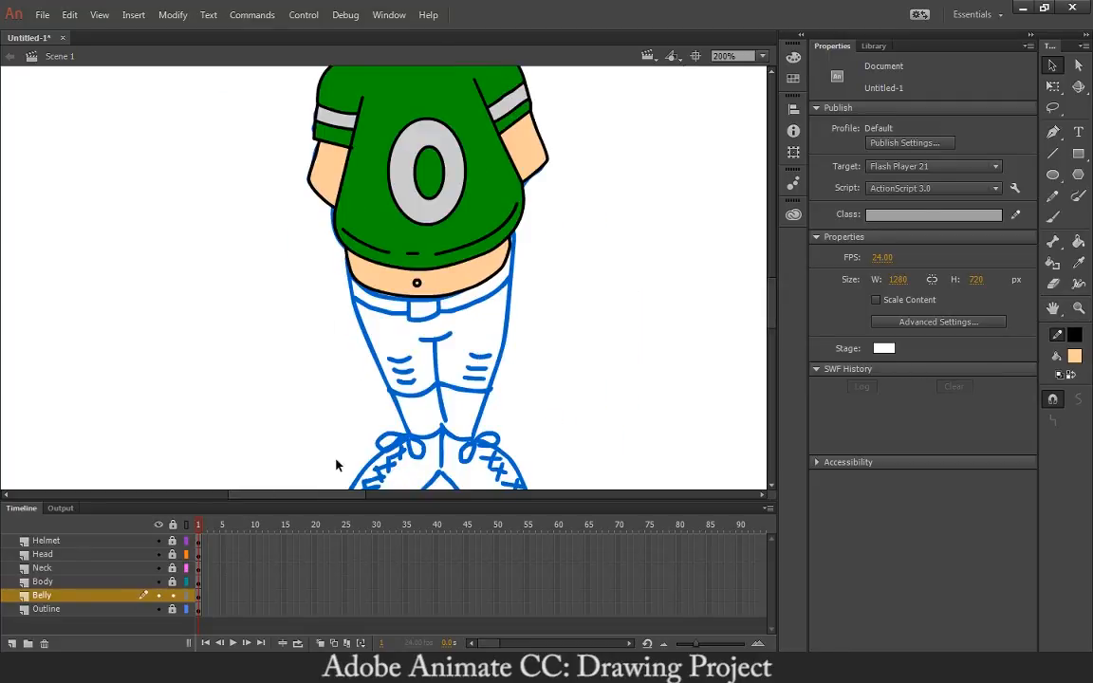
# Add a new layer directly above the Outline layer and name it Legs
pyautogui.click(76, 609)
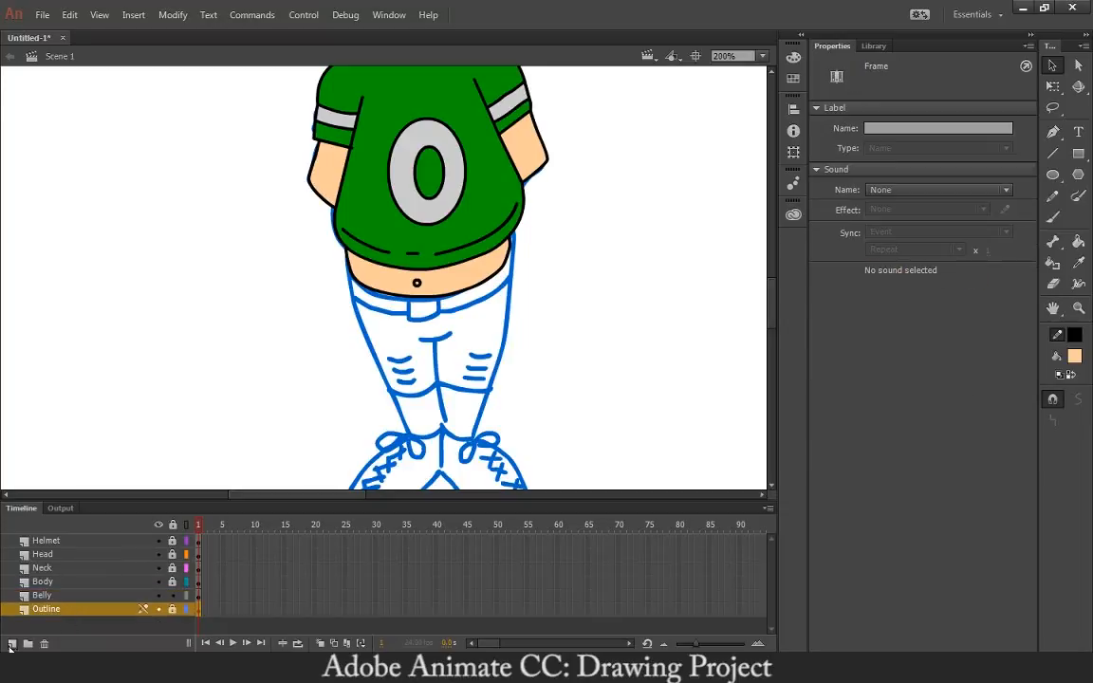
pyautogui.click(12, 644)
pyautogui.doubleClick(42, 610)
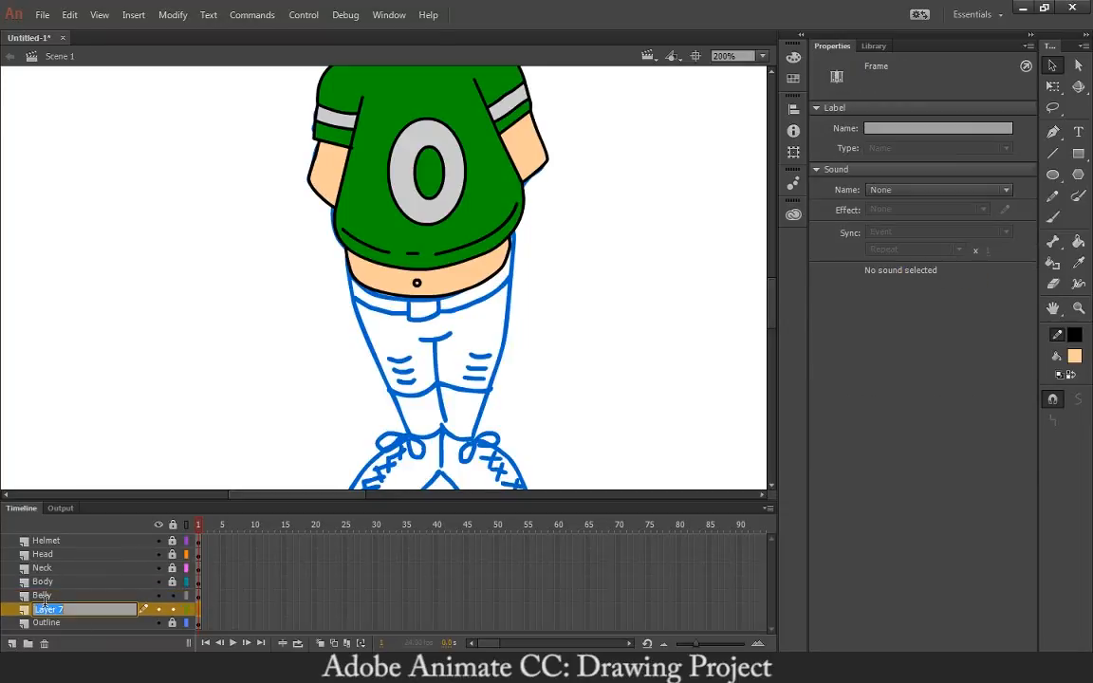
pyautogui.write('Legs')
pyautogui.press('Return')
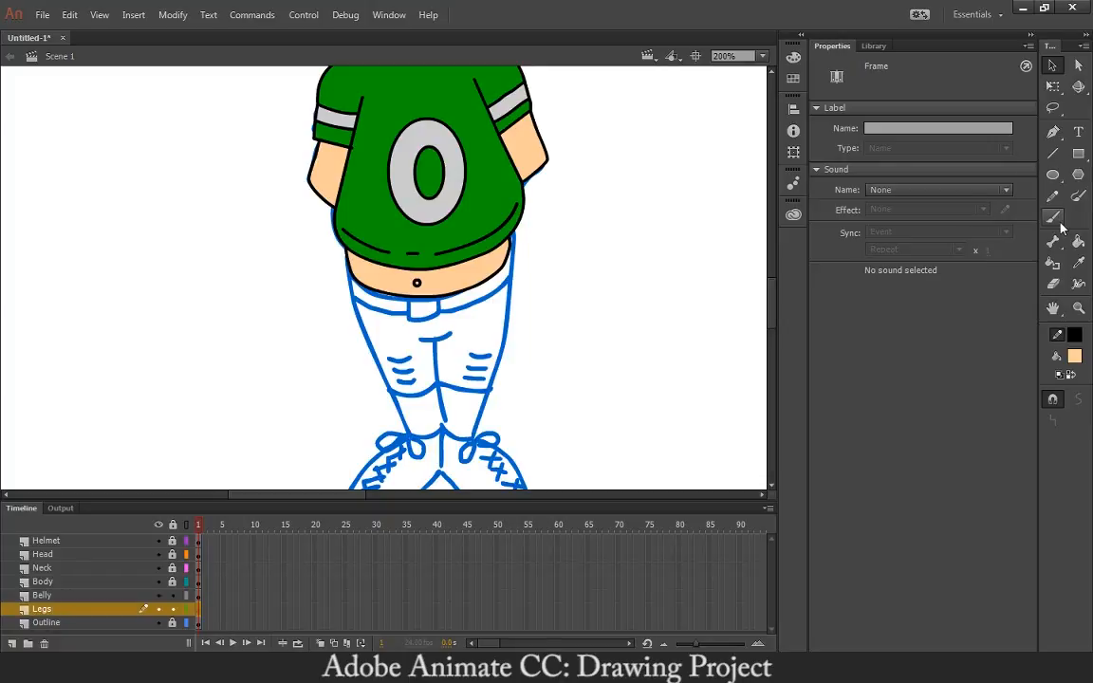
# Hide the Helmet, Head, Neck and Body layers and draw straight lines from the waist to the ankle along both outer leg edges
pyautogui.click(1053, 153)
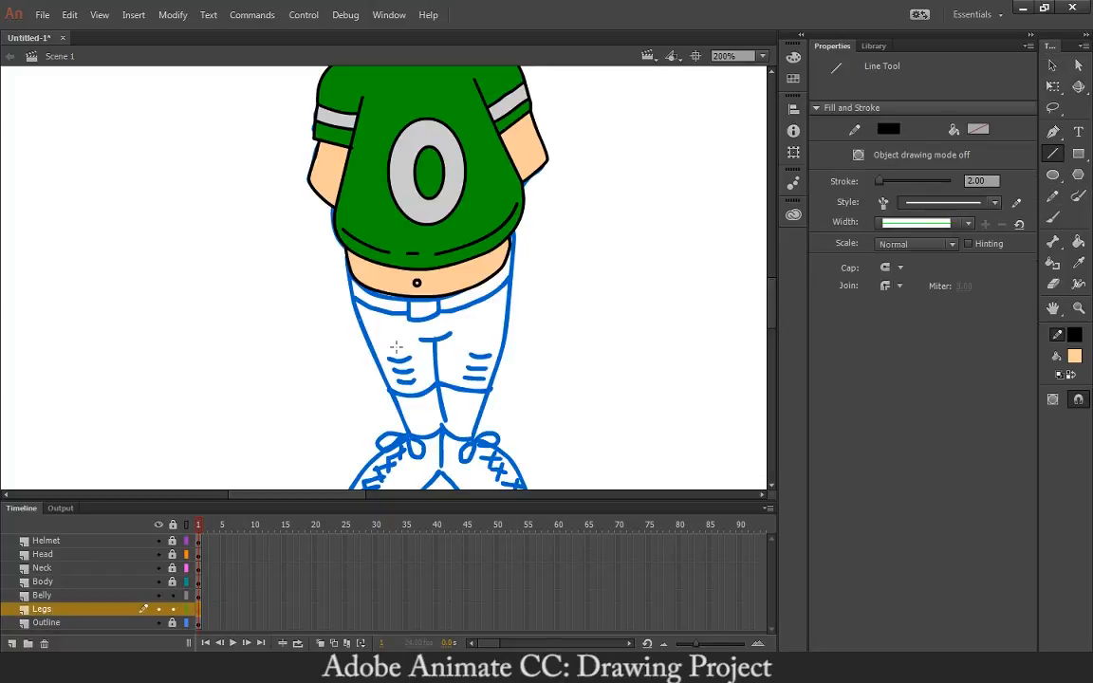
pyautogui.moveTo(158, 581); pyautogui.dragTo(159, 541)
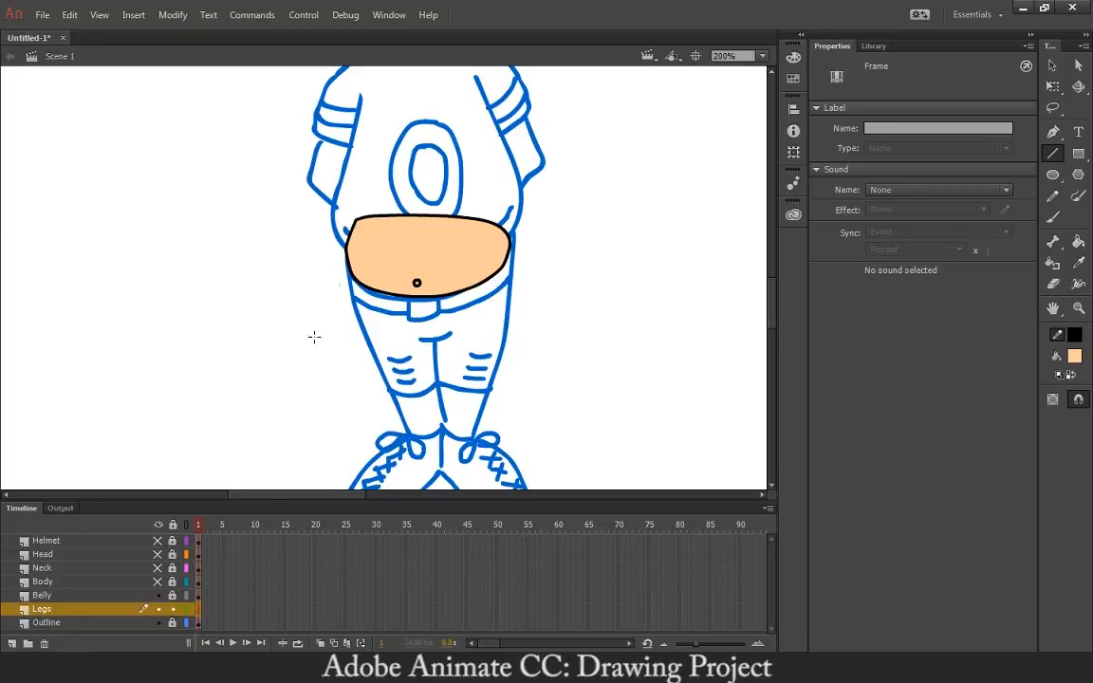
pyautogui.moveTo(349, 266); pyautogui.dragTo(504, 250)
# Bend both outer leg lines outward so they follow the blue sketch from waist to ankle
pyautogui.press('v')
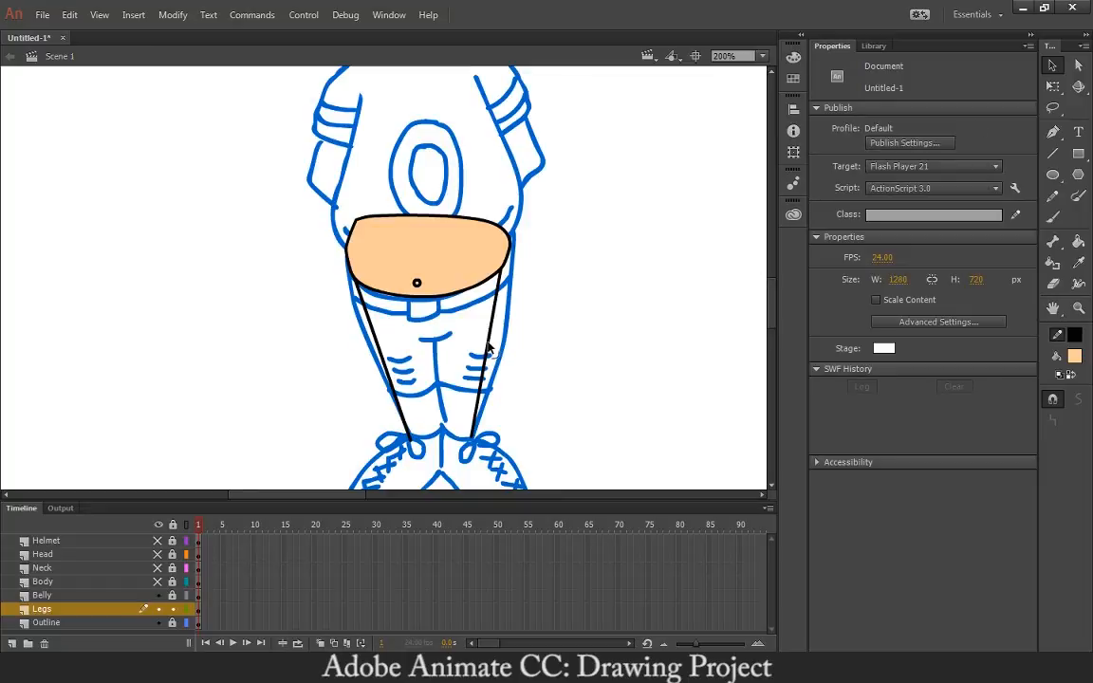
pyautogui.moveTo(503, 353); pyautogui.dragTo(508, 356)
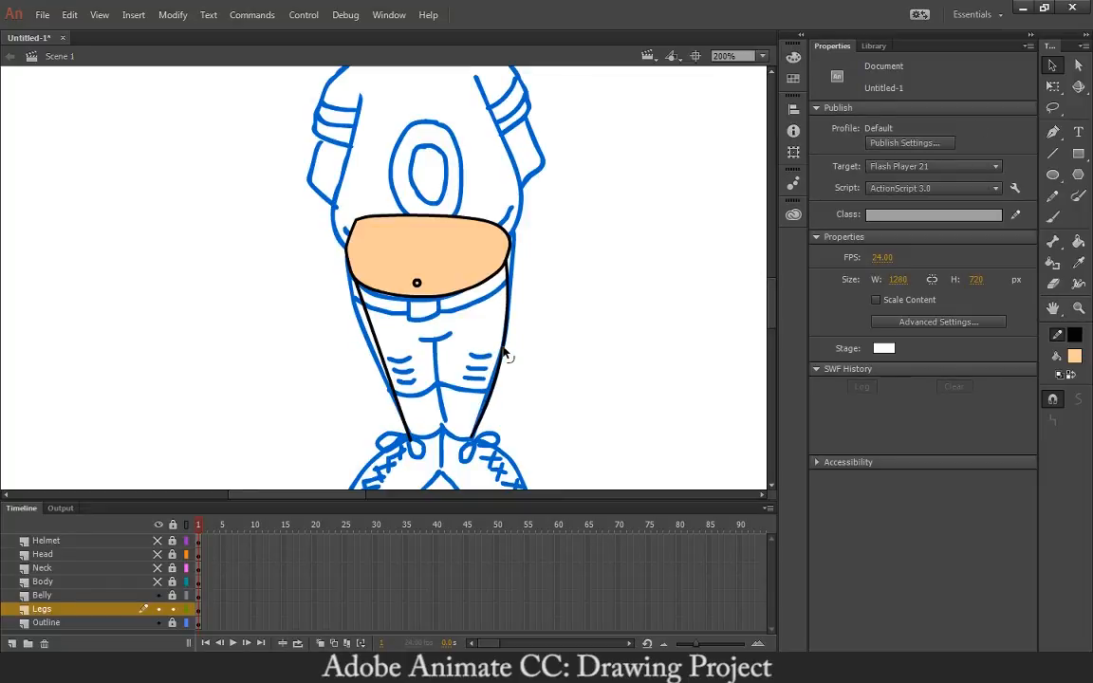
pyautogui.moveTo(378, 357); pyautogui.dragTo(372, 357)
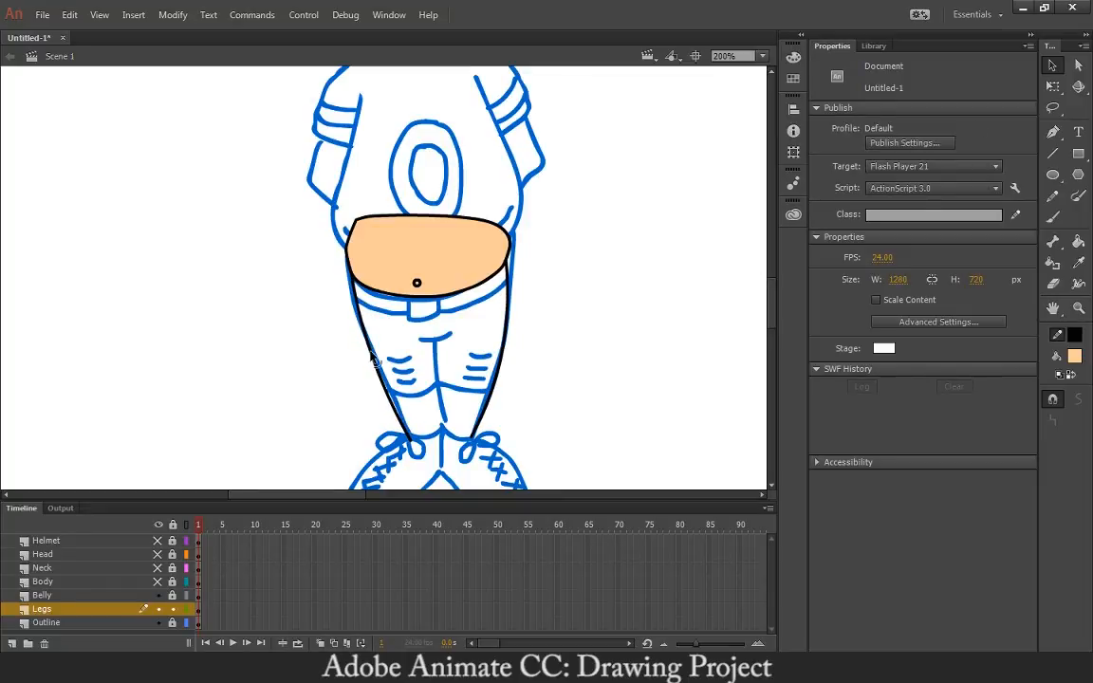
# Draw a line between the legs from crotch to ankles and a short crotch line across its upper end, curved downward
pyautogui.press('n')
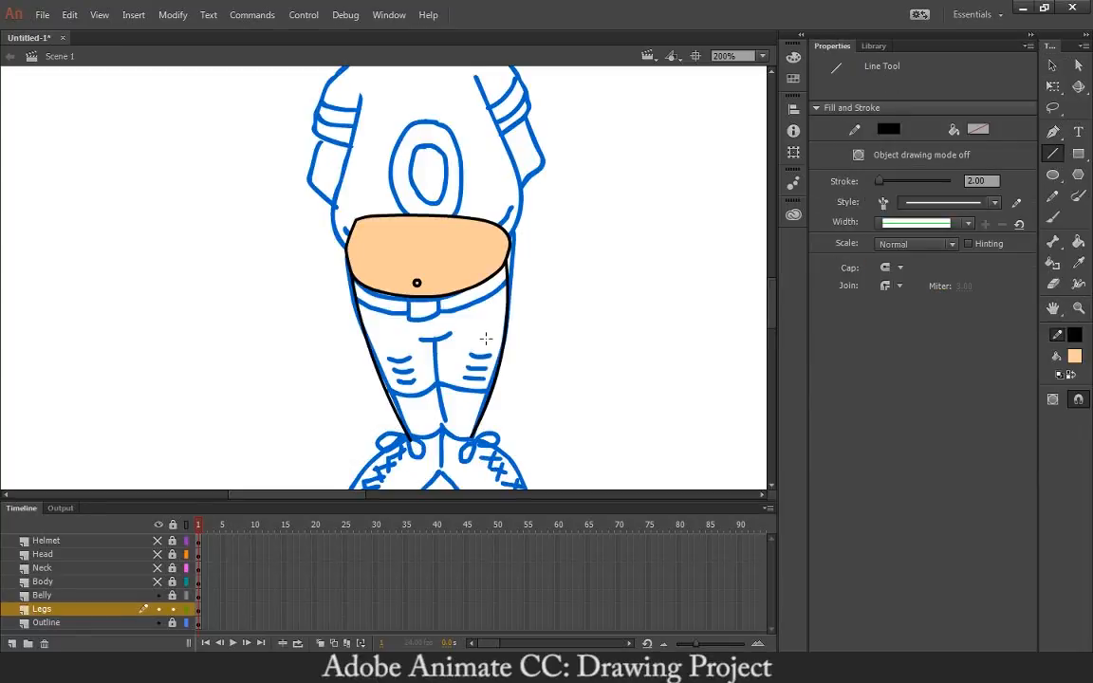
pyautogui.moveTo(434, 340); pyautogui.dragTo(440, 432)
pyautogui.moveTo(422, 338); pyautogui.dragTo(448, 336)
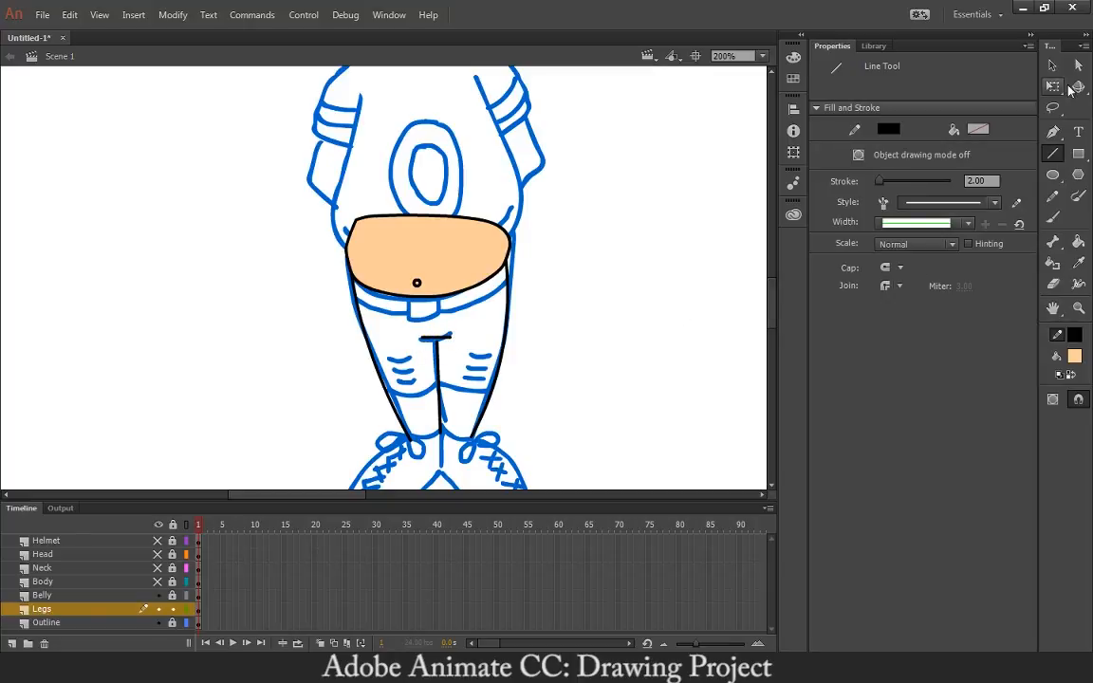
pyautogui.press('v')
pyautogui.moveTo(439, 337); pyautogui.dragTo(437, 342)
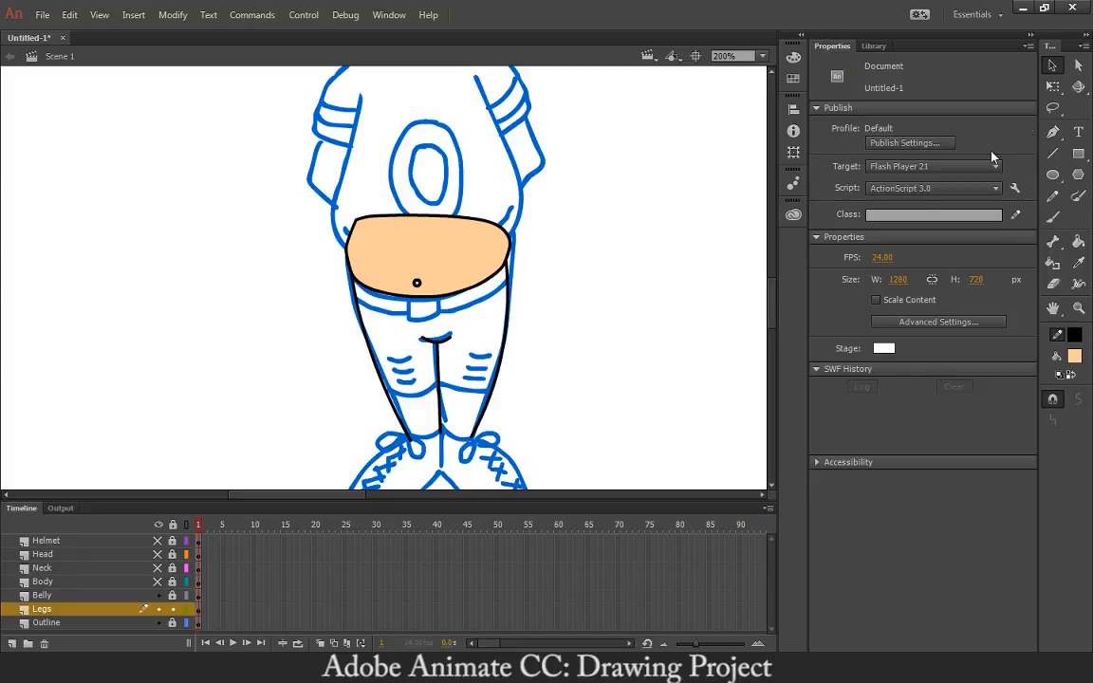
# Draw a line across the right-hand ankle from the centre line to the outer leg edge and curve it downward
pyautogui.click(1052, 153)
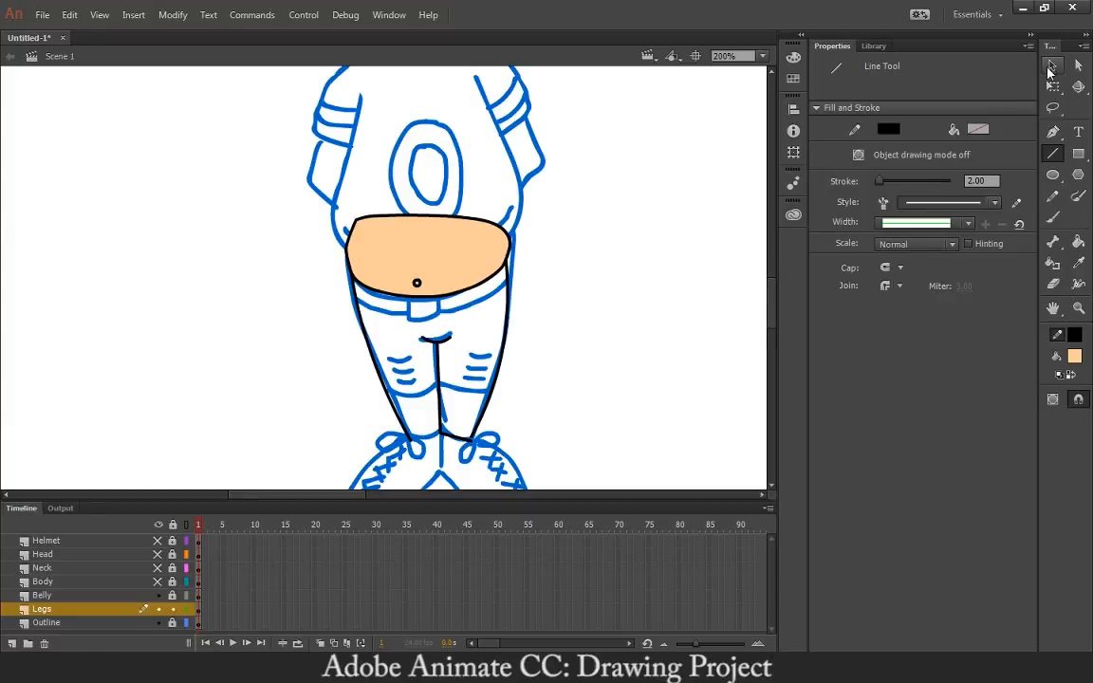
pyautogui.click(1052, 65)
pyautogui.hotkey('ctrl', '=')
pyautogui.hotkey('ctrl', '=')
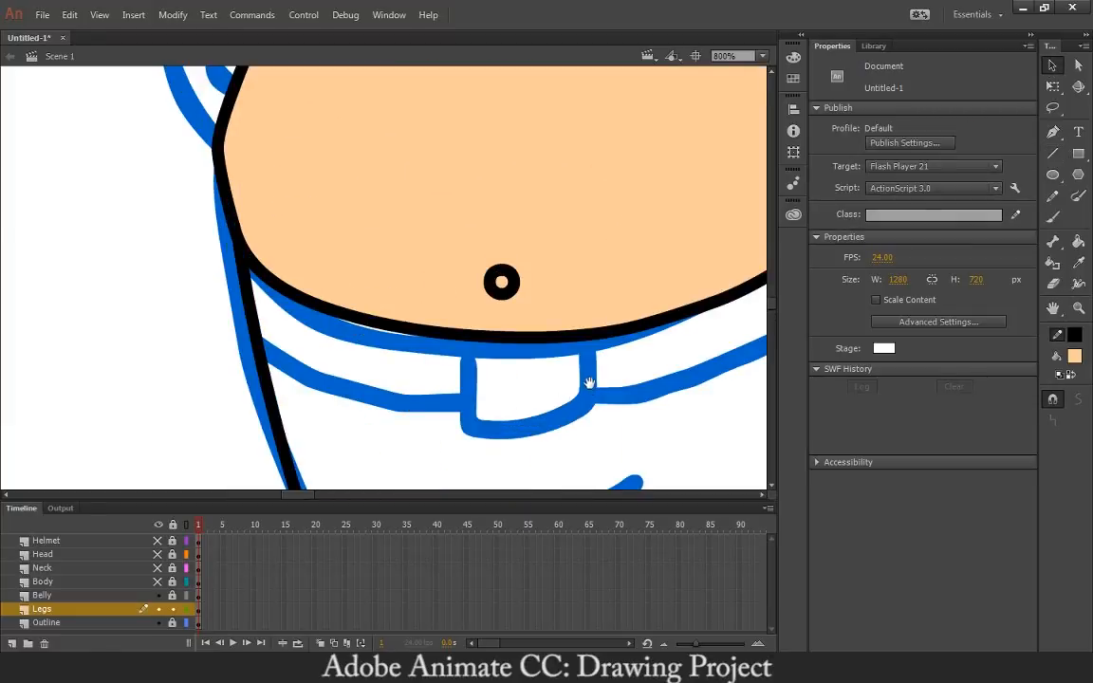
pyautogui.moveTo(588, 382); pyautogui.dragTo(420, 171)
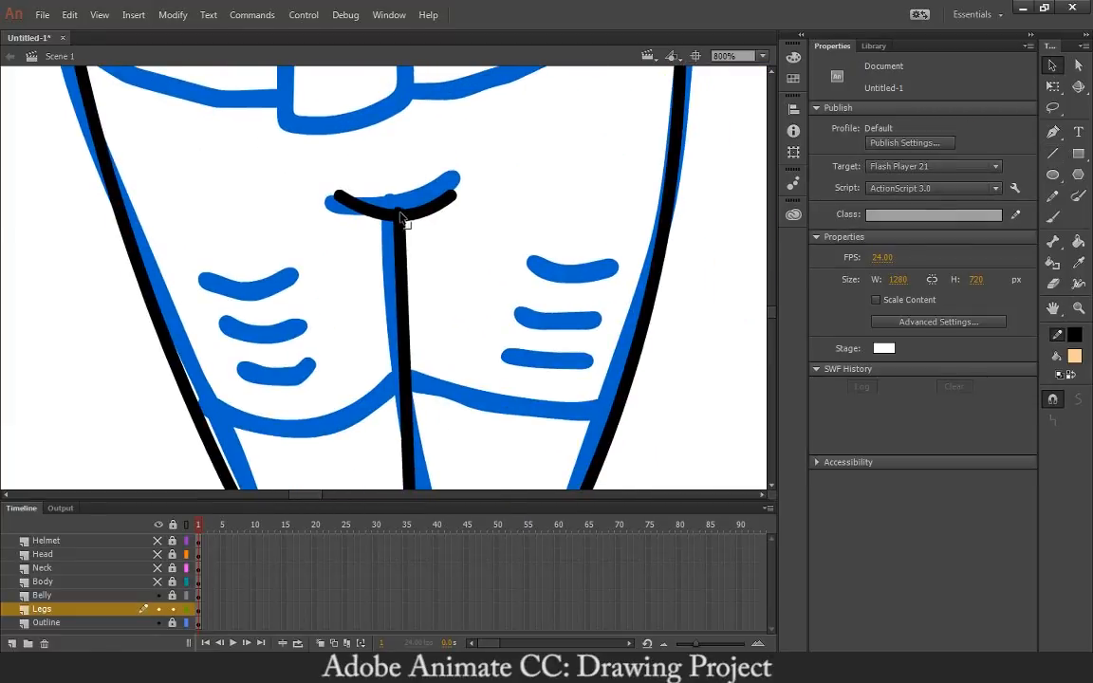
pyautogui.scroll(-5, 492, 301)
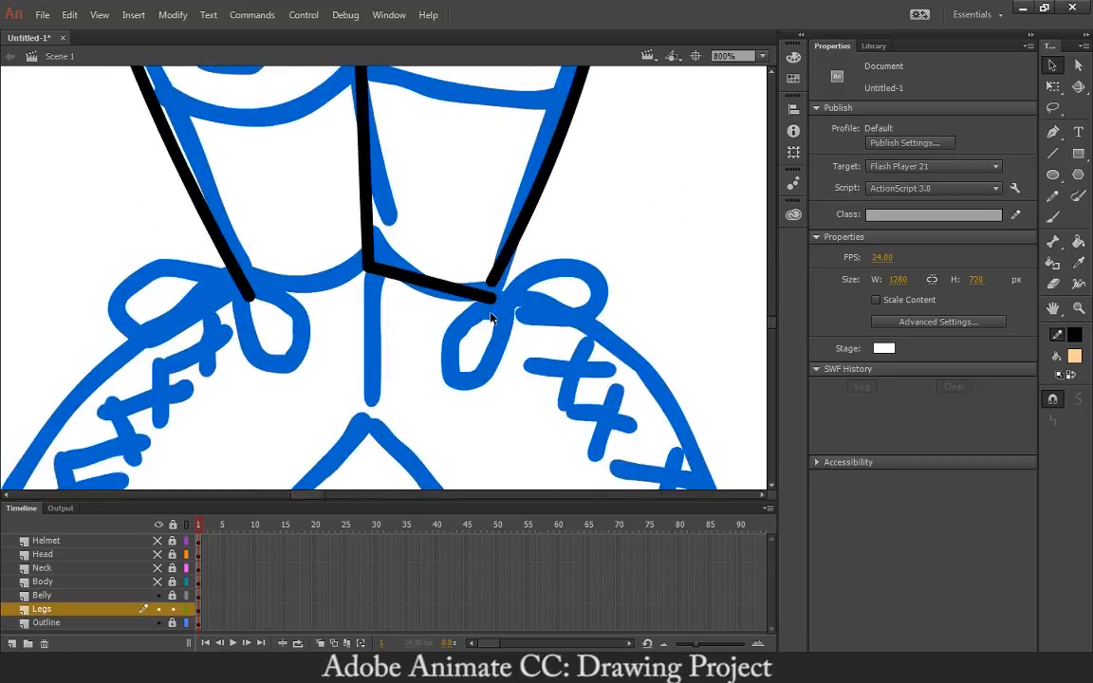
pyautogui.moveTo(430, 283); pyautogui.dragTo(432, 300)
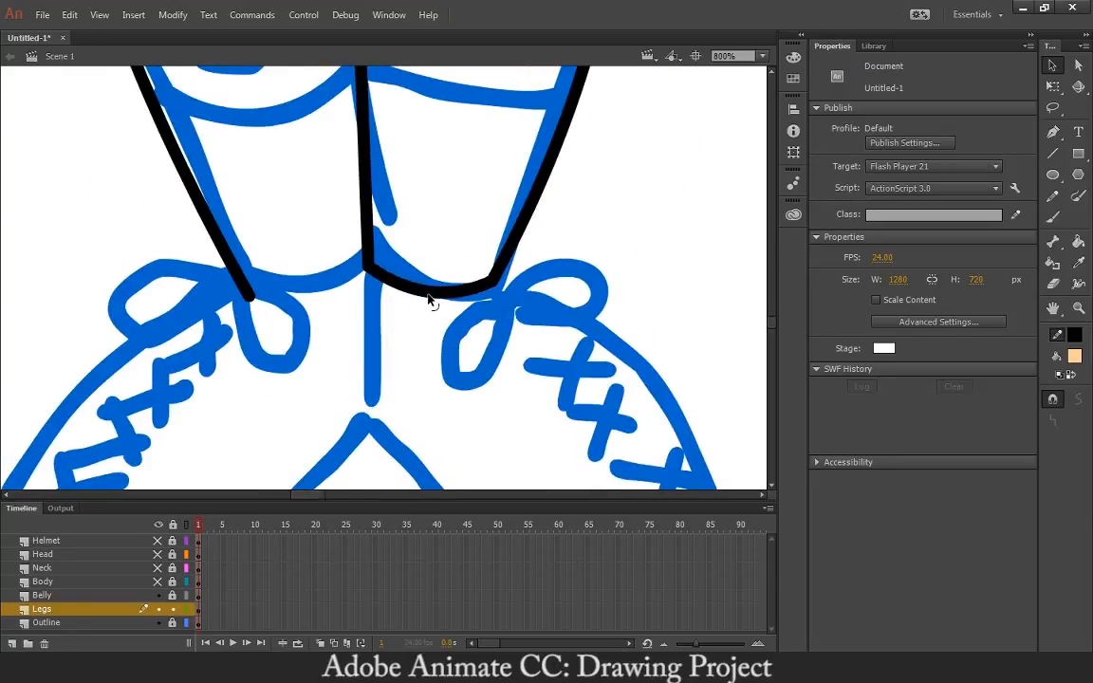
# Draw a line across the left-hand ankle, attach it to the outer leg edge and centre line, and curve it downward
pyautogui.press('n')
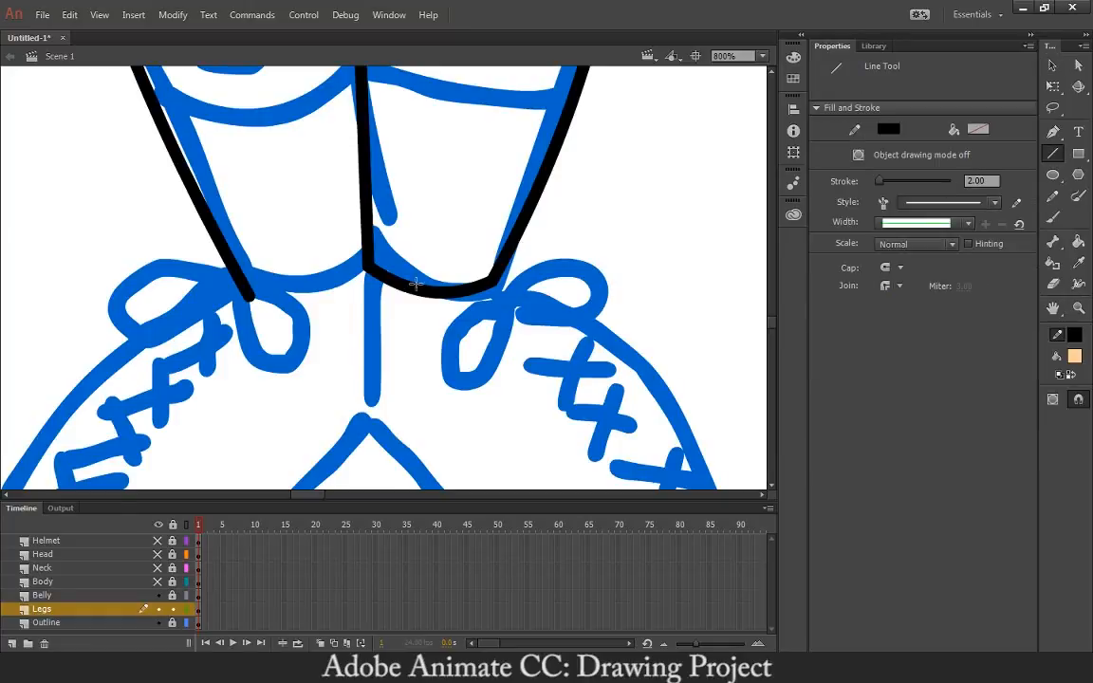
pyautogui.moveTo(253, 305); pyautogui.dragTo(369, 294)
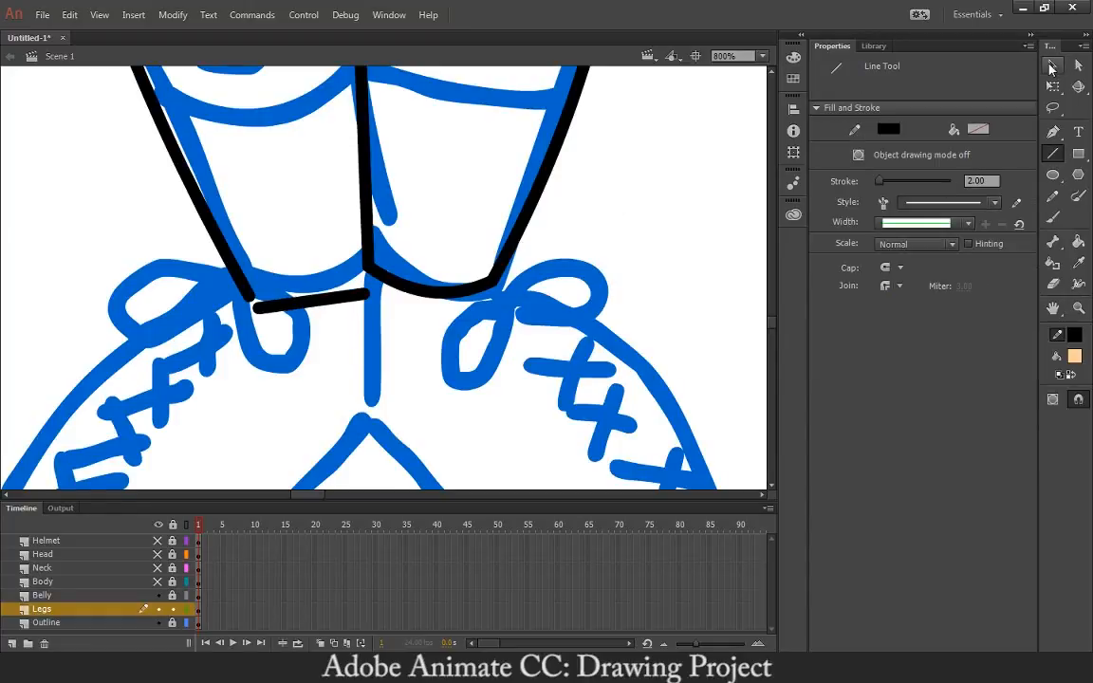
pyautogui.press('v')
pyautogui.moveTo(253, 305); pyautogui.dragTo(245, 296)
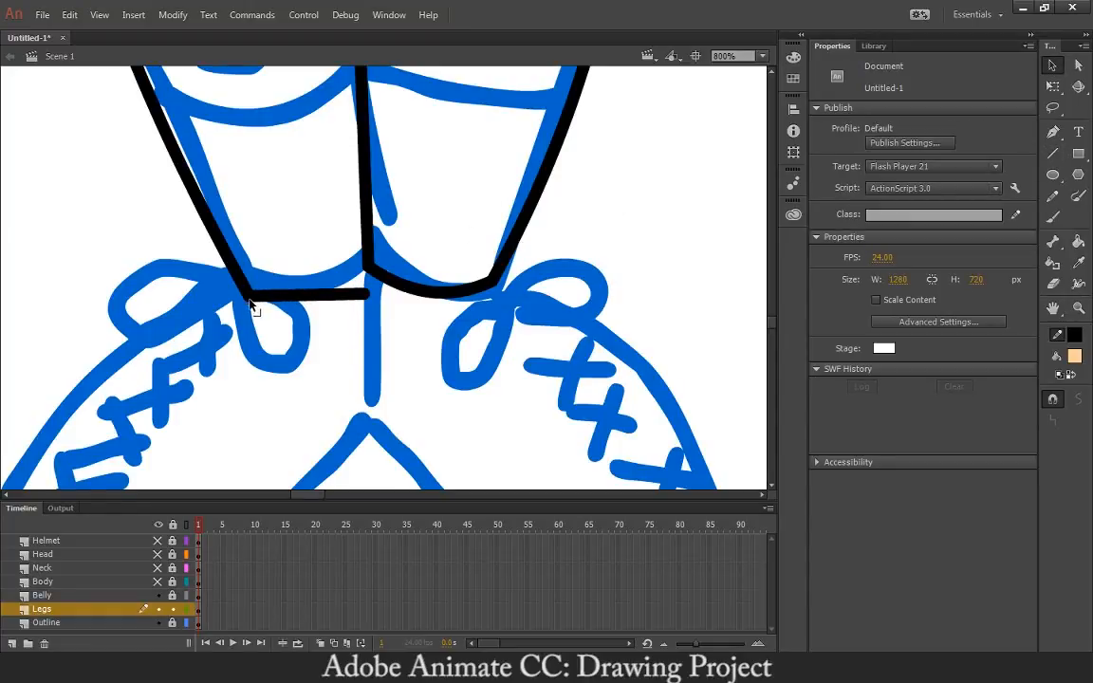
pyautogui.moveTo(367, 295); pyautogui.dragTo(329, 297)
# Hide the Belly layer and draw a straight waist line joined at both ends to the upper ends of the outer leg lines
pyautogui.moveTo(318, 198); pyautogui.dragTo(375, 393)
pyautogui.moveTo(301, 195); pyautogui.dragTo(410, 441)
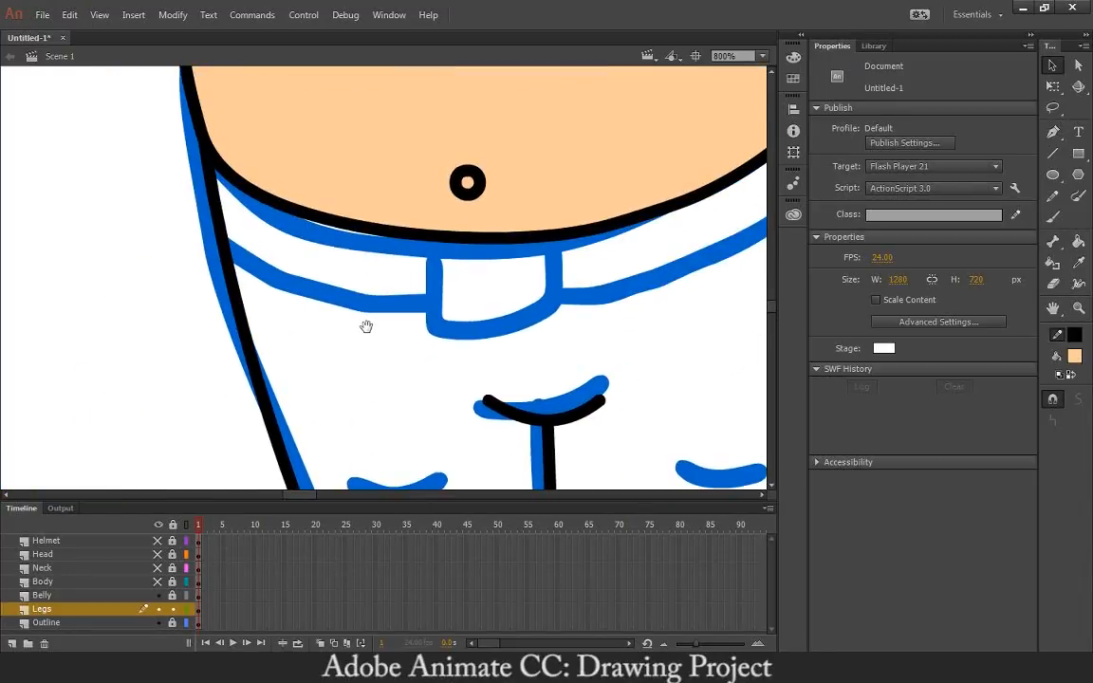
pyautogui.click(158, 595)
pyautogui.moveTo(497, 324); pyautogui.dragTo(422, 416)
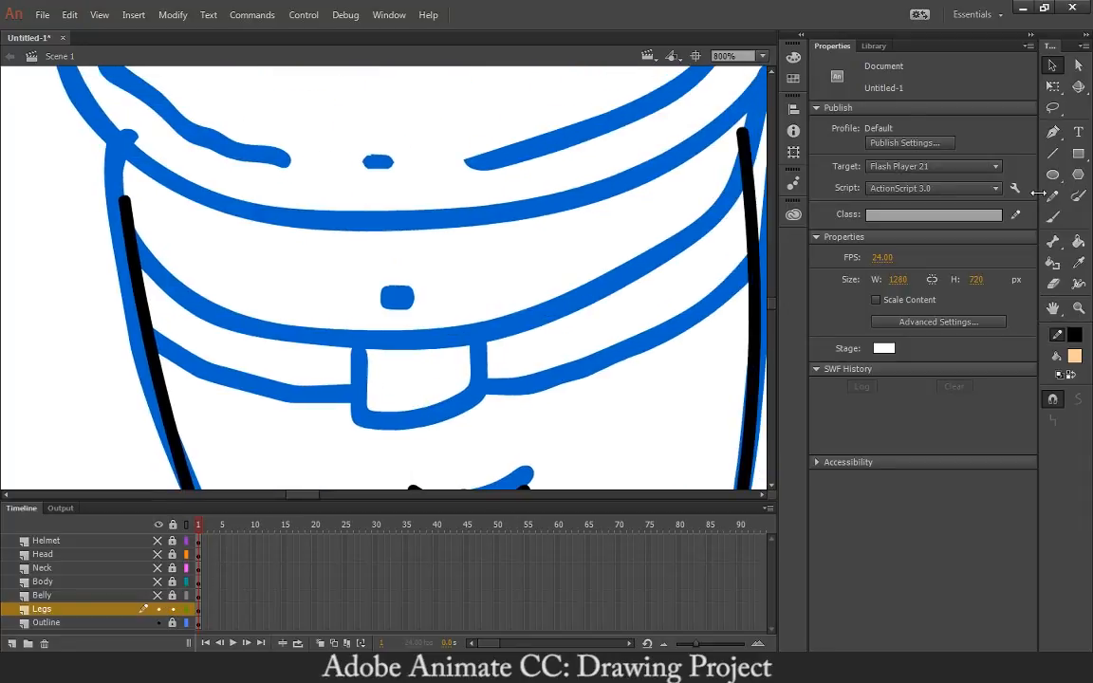
pyautogui.click(1052, 154)
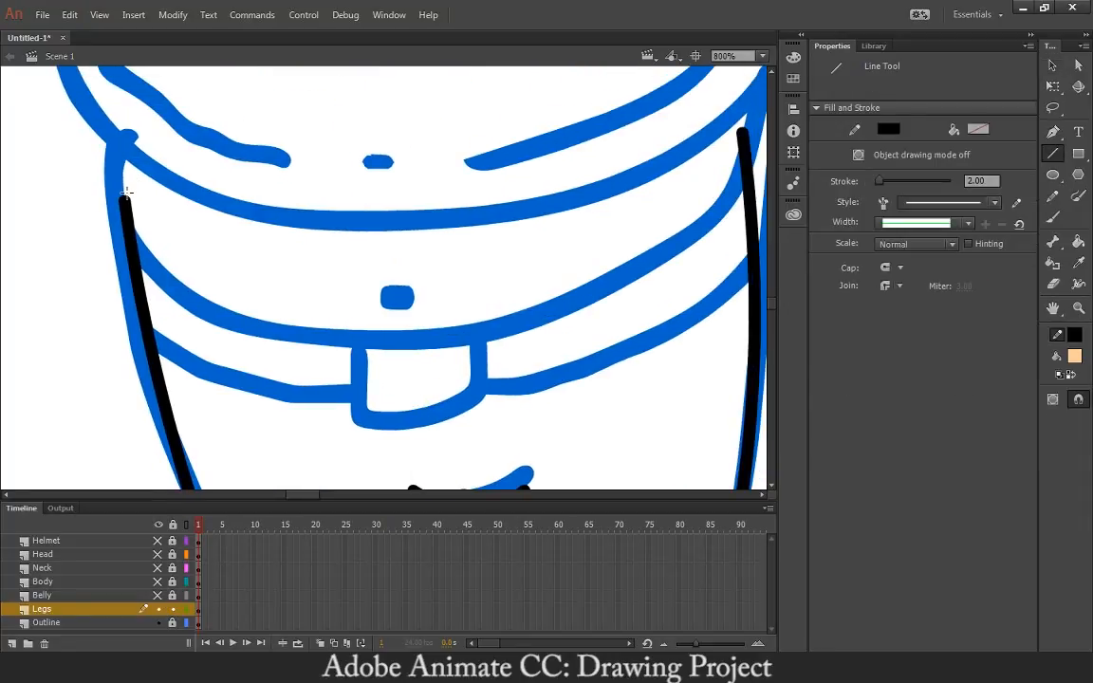
pyautogui.moveTo(129, 194); pyautogui.dragTo(732, 114)
pyautogui.press('v')
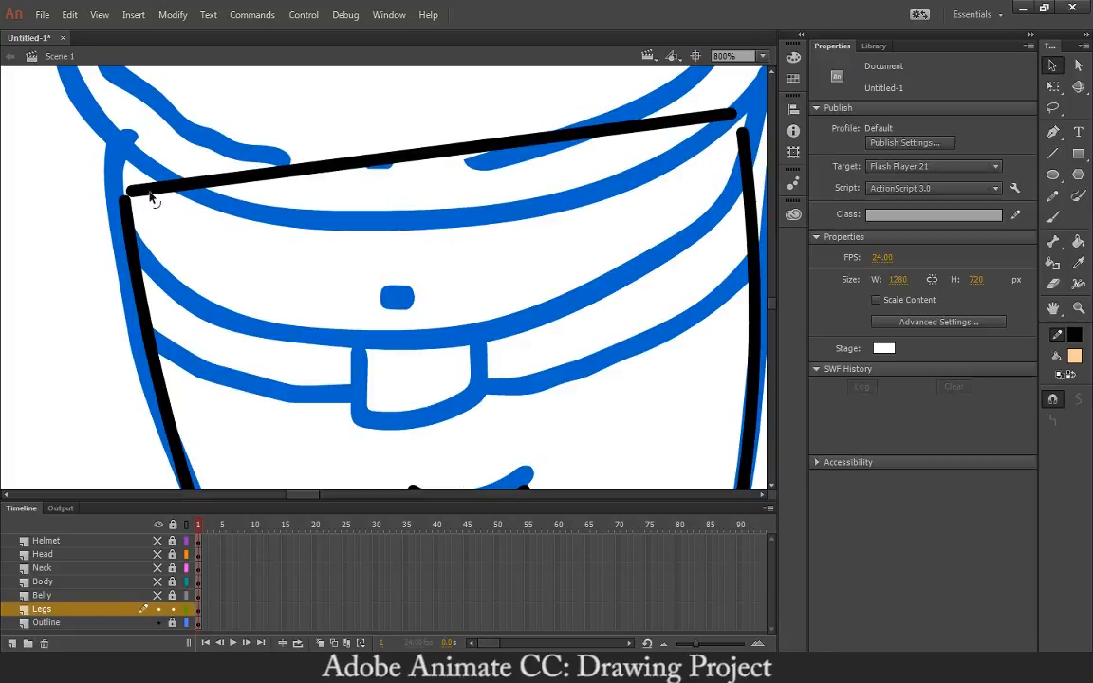
pyautogui.moveTo(126, 192); pyautogui.dragTo(124, 199)
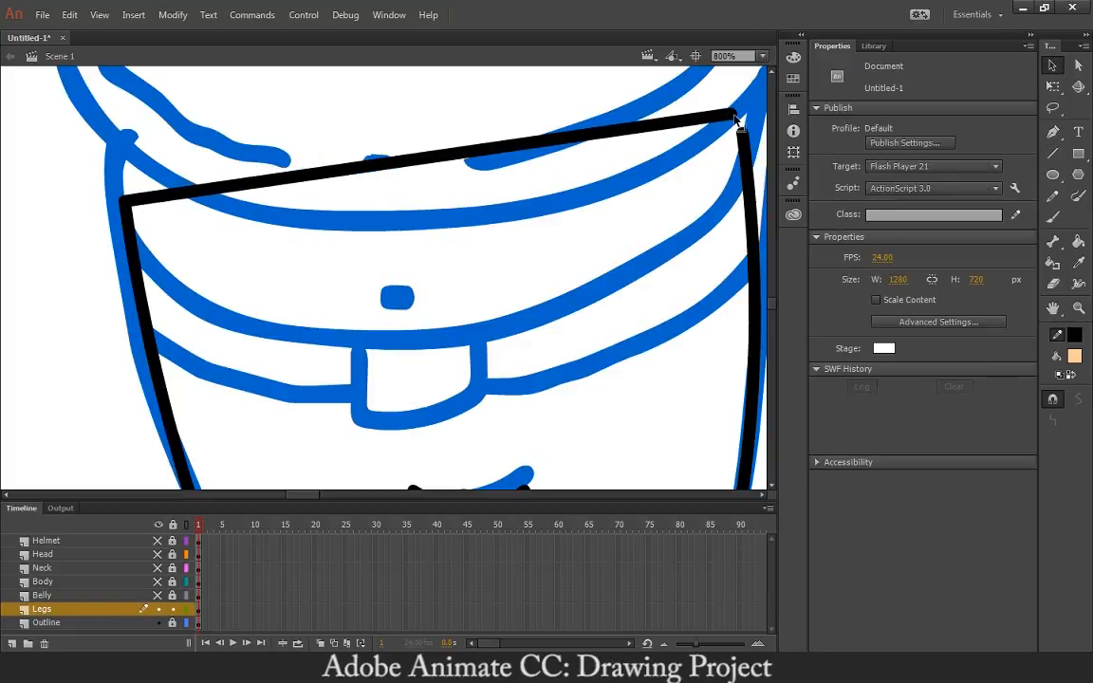
pyautogui.moveTo(736, 115); pyautogui.dragTo(748, 143)
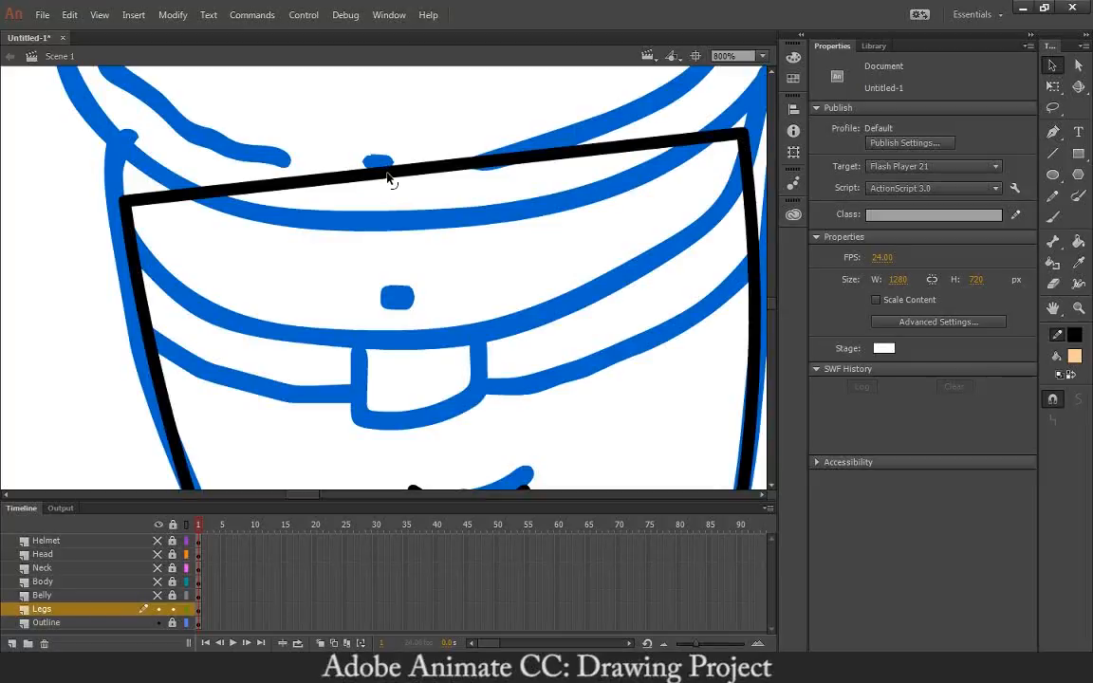
# Bend the waist line upward into an arch reaching into the belly area
pyautogui.moveTo(383, 173); pyautogui.dragTo(383, 74)
pyautogui.moveTo(447, 177); pyautogui.dragTo(452, 232)
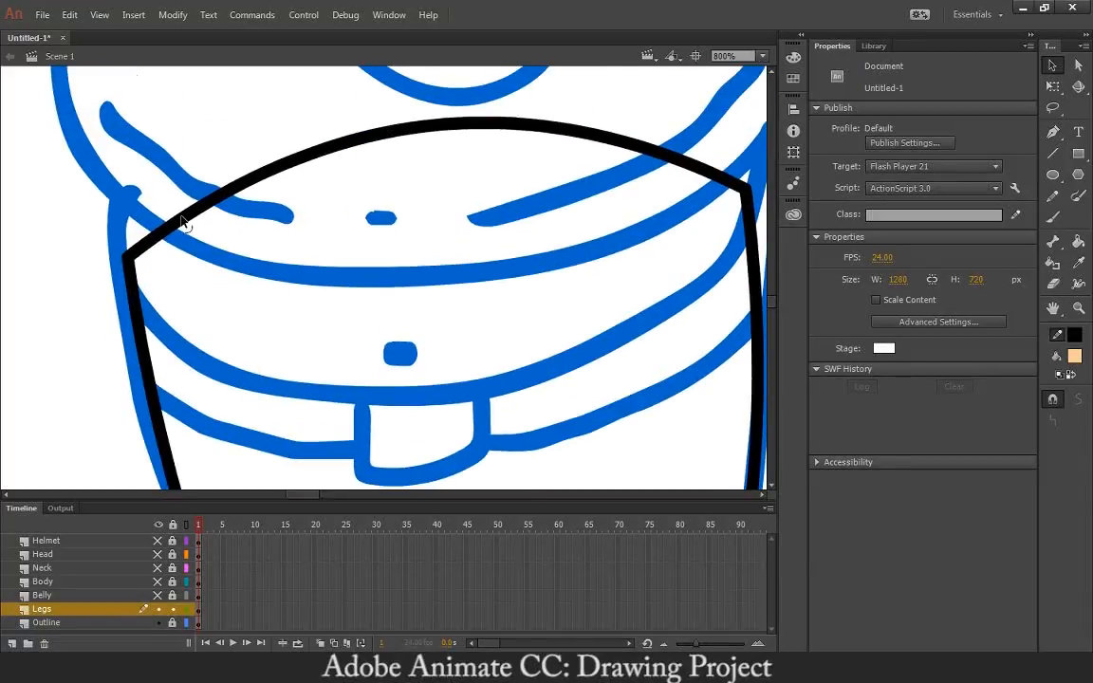
pyautogui.moveTo(184, 222); pyautogui.dragTo(187, 210)
# Draw a straight line about 13 px wide over the uppermost knee crease of the right-hand leg
pyautogui.scroll(-6, 413, 264)
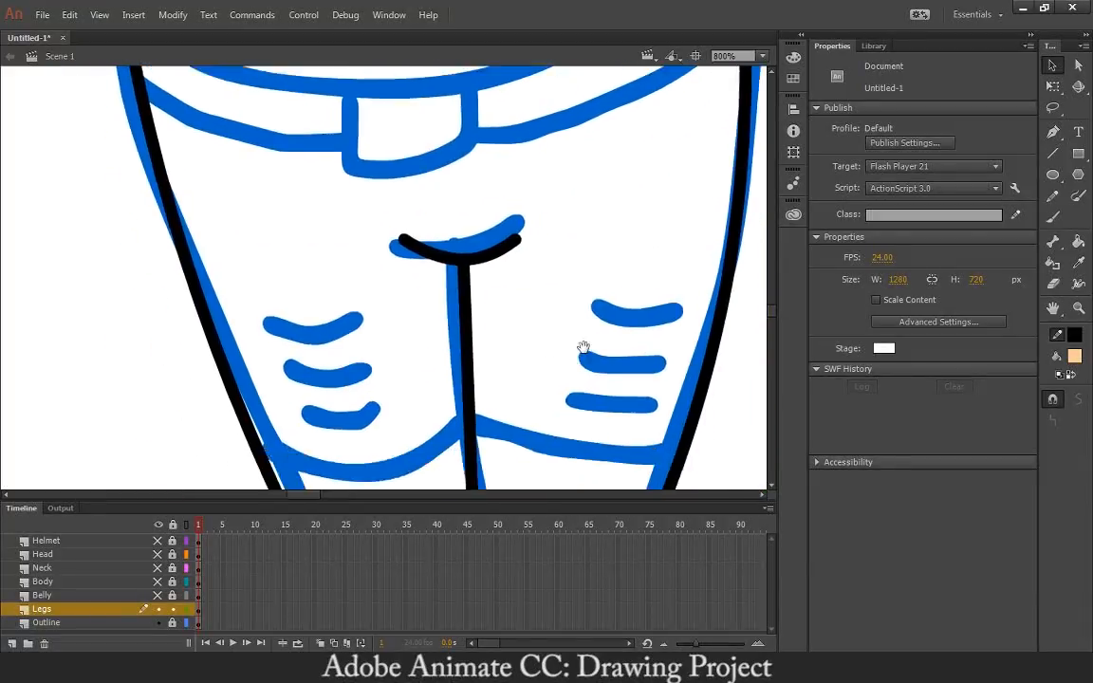
pyautogui.click(1054, 154)
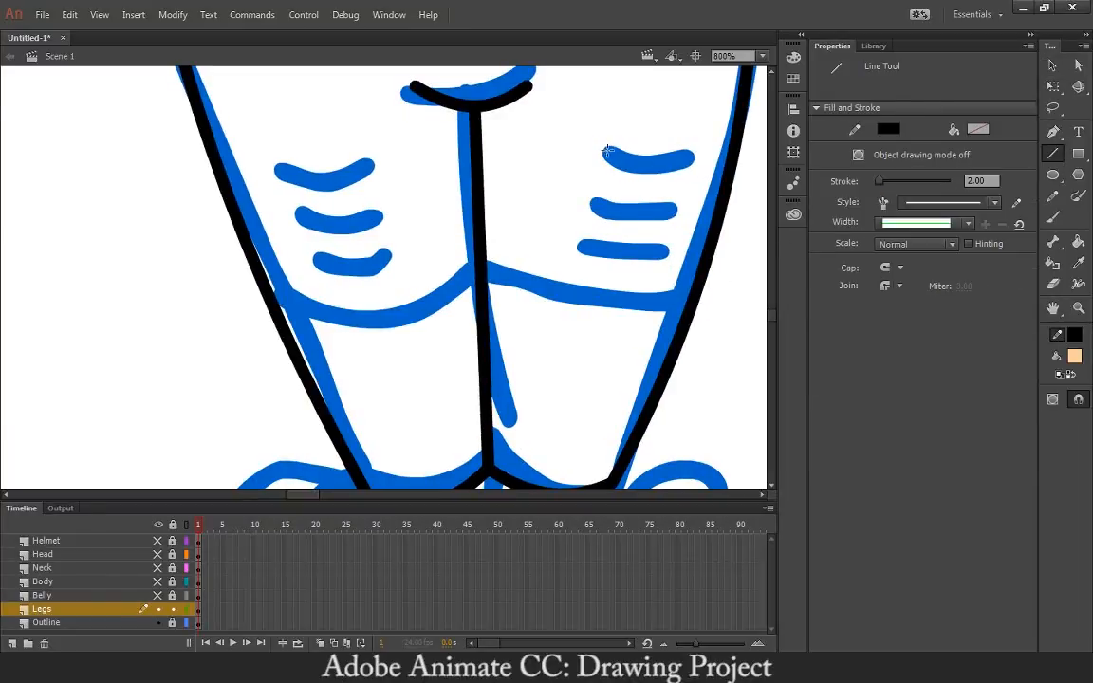
pyautogui.moveTo(608, 150); pyautogui.dragTo(690, 161)
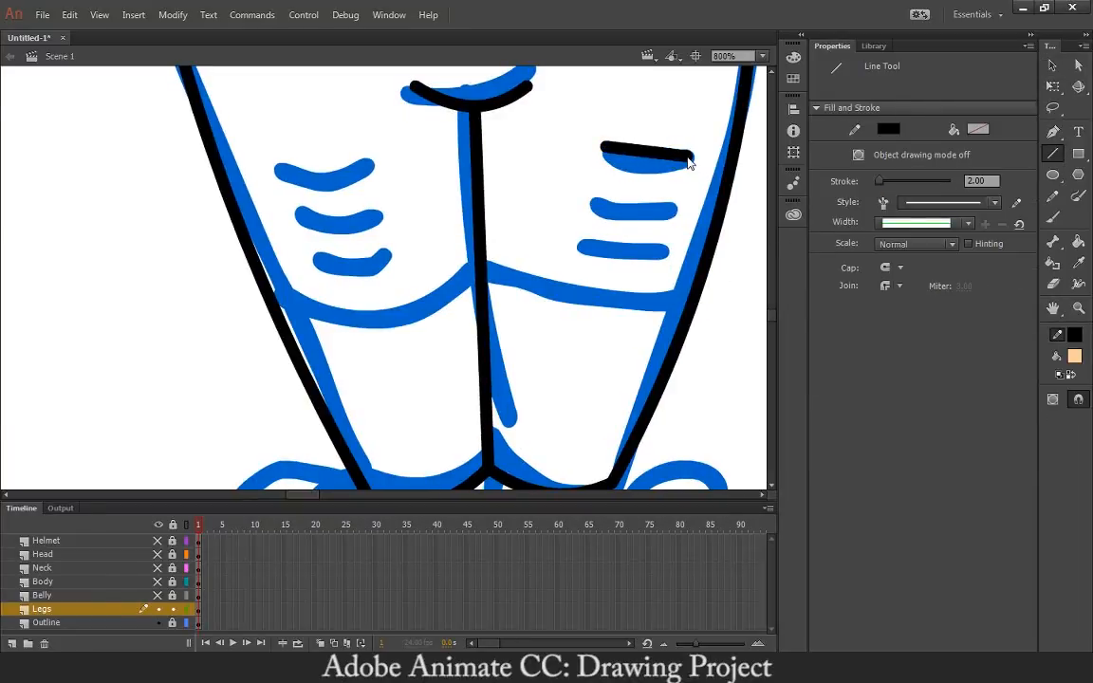
pyautogui.moveTo(594, 195); pyautogui.dragTo(674, 209)
pyautogui.press('v')
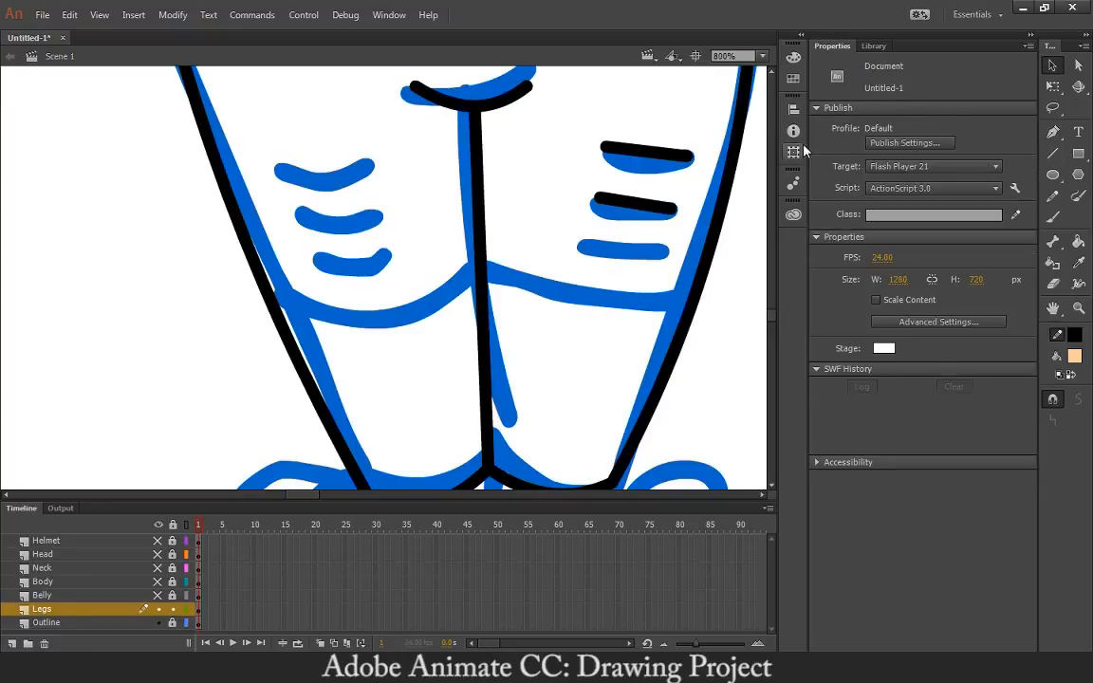
pyautogui.click(651, 210)
pyautogui.press('Delete')
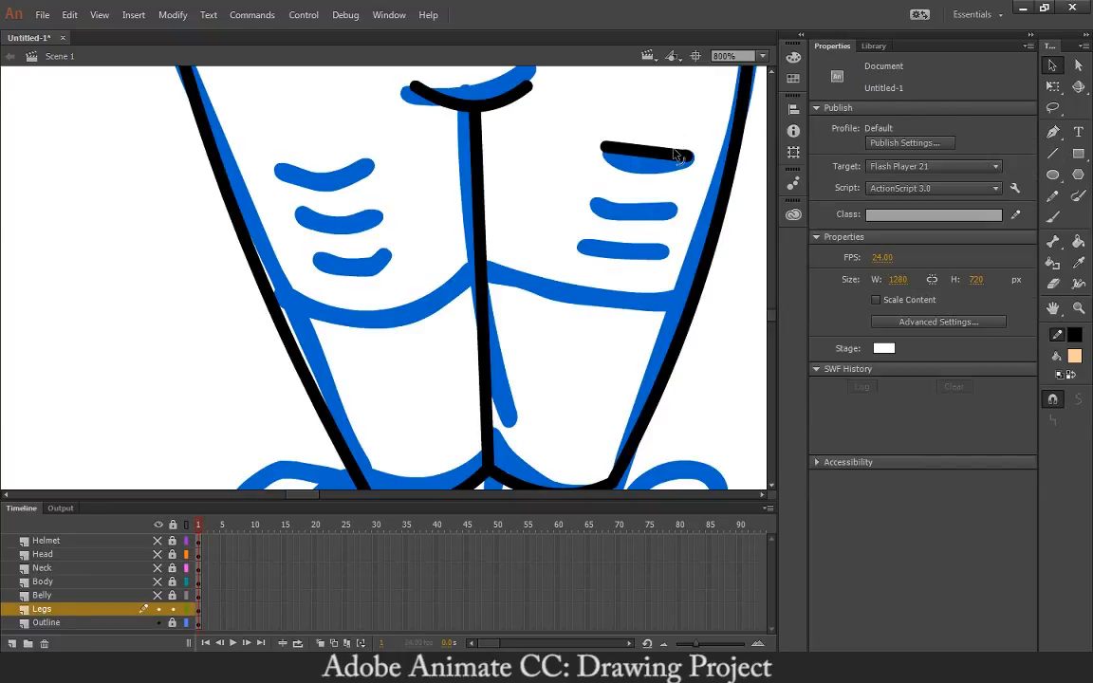
# Copy the knee crease line and place two copies over the middle and lowest creases of the right-hand leg
pyautogui.click(671, 164)
pyautogui.hotkey('ctrl', 'c')
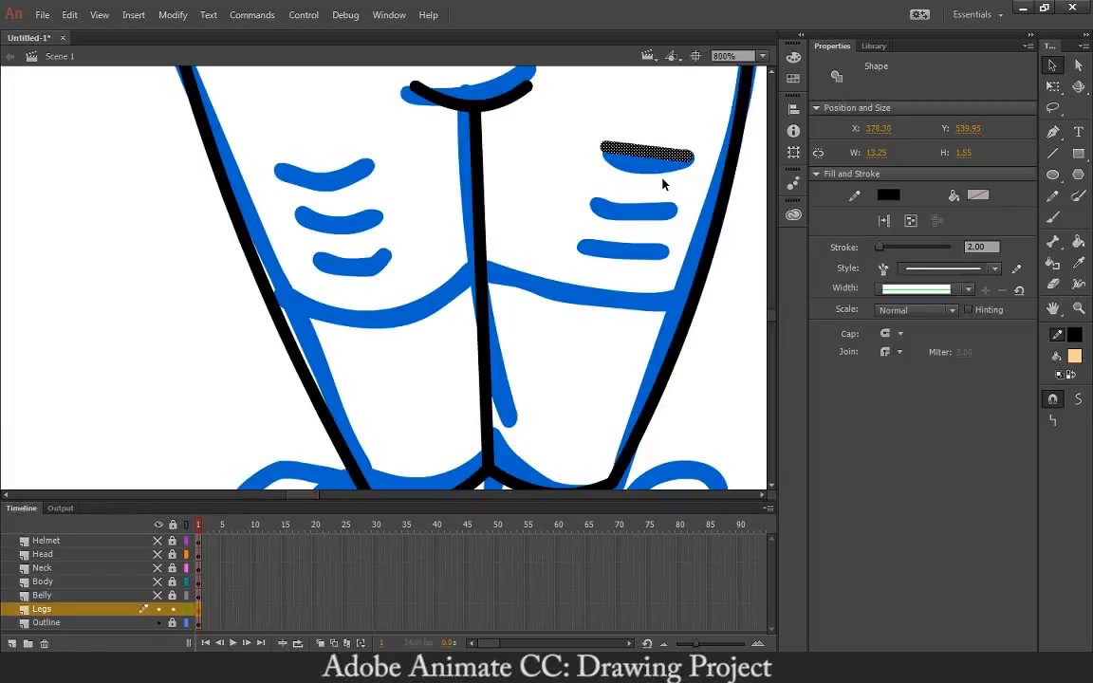
pyautogui.hotkey('ctrl', 'v')
pyautogui.moveTo(393, 286)
pyautogui.mouseDown()
pyautogui.moveTo(585, 225)
pyautogui.moveTo(640, 187)
pyautogui.moveTo(636, 196)
pyautogui.mouseUp()
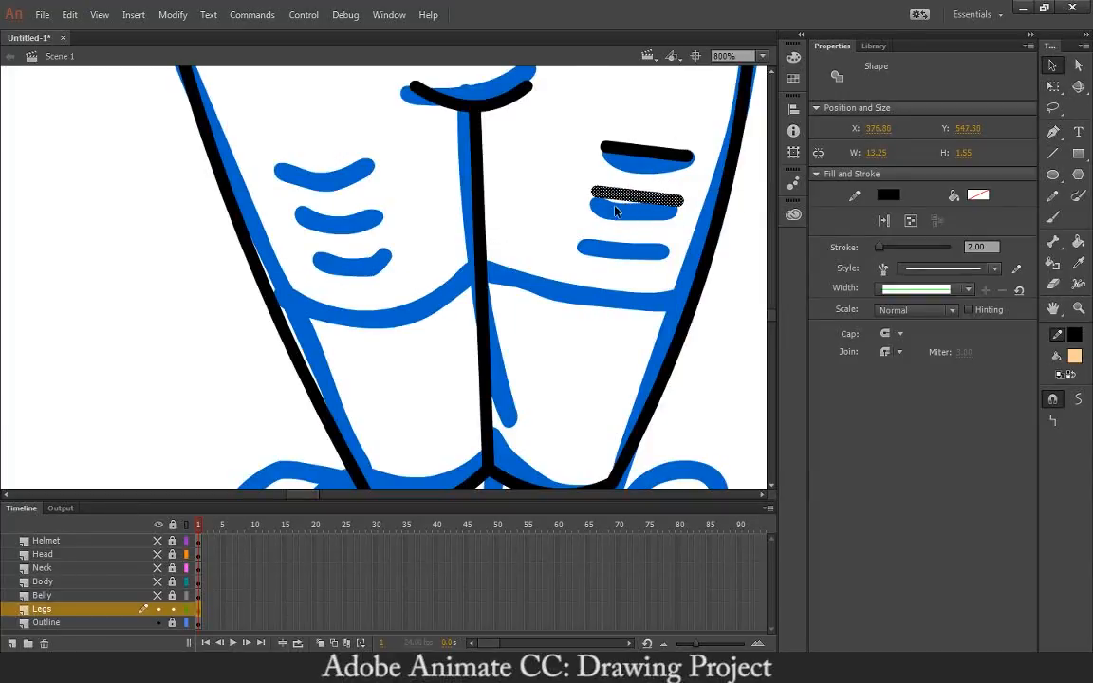
pyautogui.hotkey('ctrl', 'v')
pyautogui.moveTo(418, 286)
pyautogui.mouseDown()
pyautogui.moveTo(651, 250)
pyautogui.moveTo(640, 247)
pyautogui.mouseUp()
# Try to place horizontally flipped copies of the knee crease line over the lowest and middle creases of the left-hand leg
pyautogui.hotkey('ctrl', 'v')
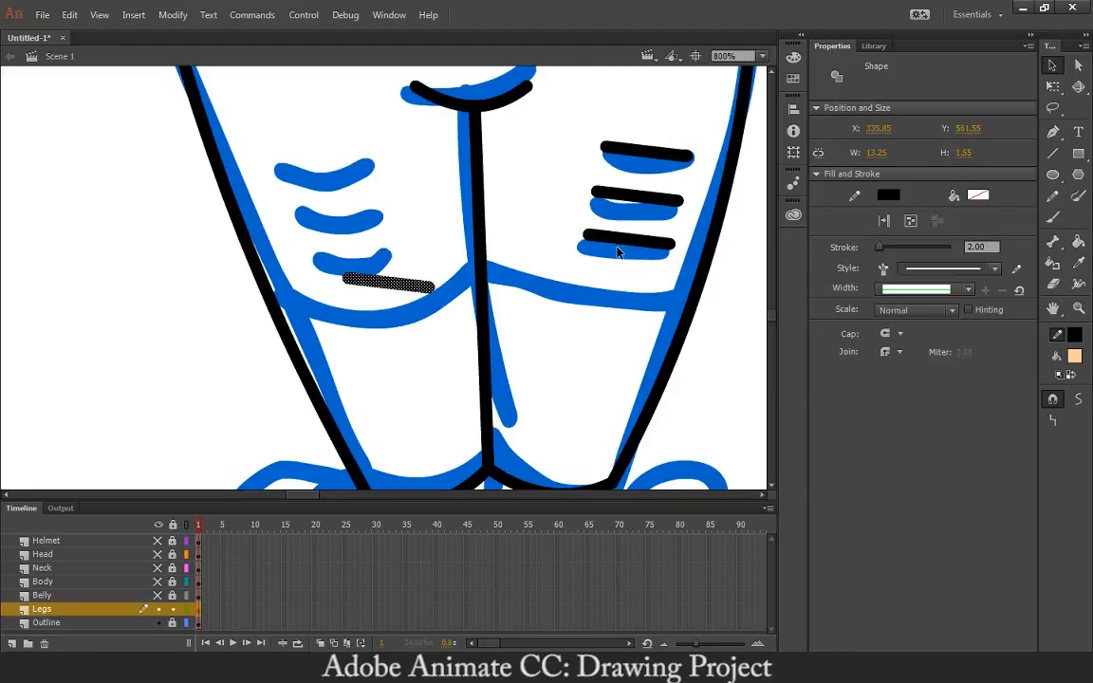
pyautogui.click(71, 15)
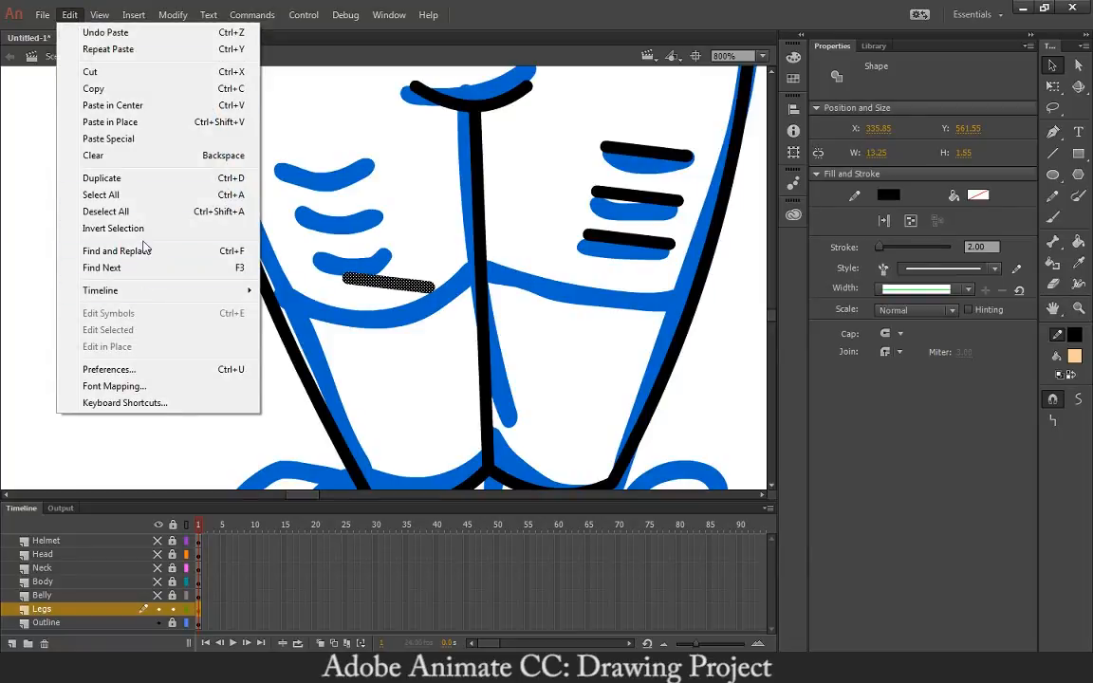
pyautogui.click(172, 14)
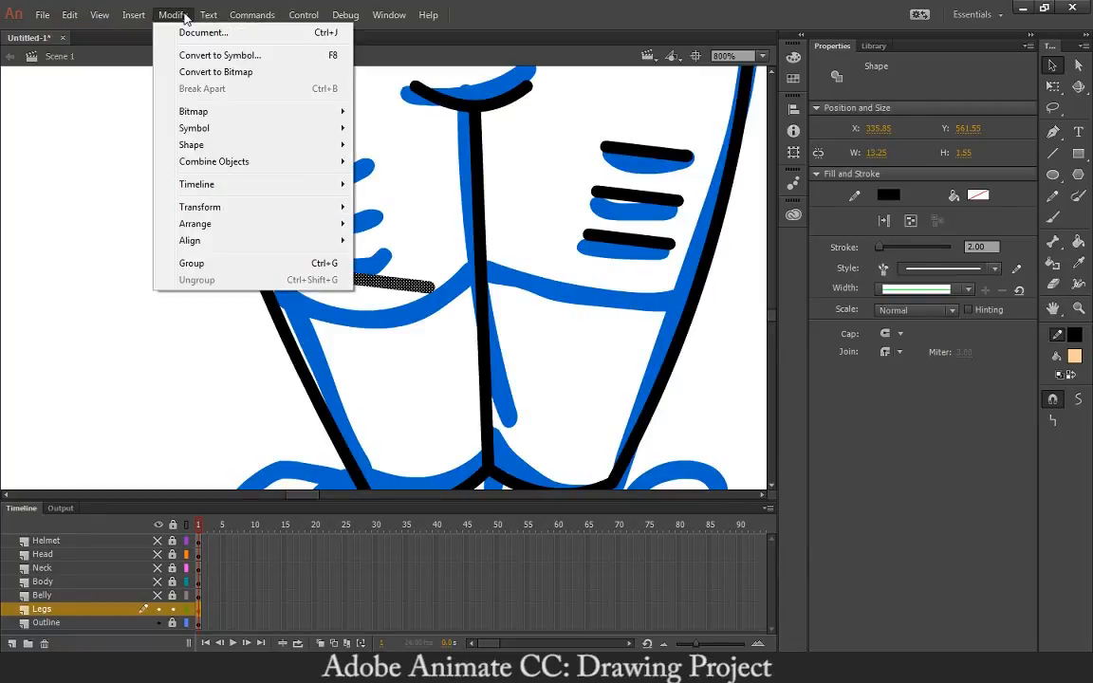
pyautogui.moveTo(203, 201)
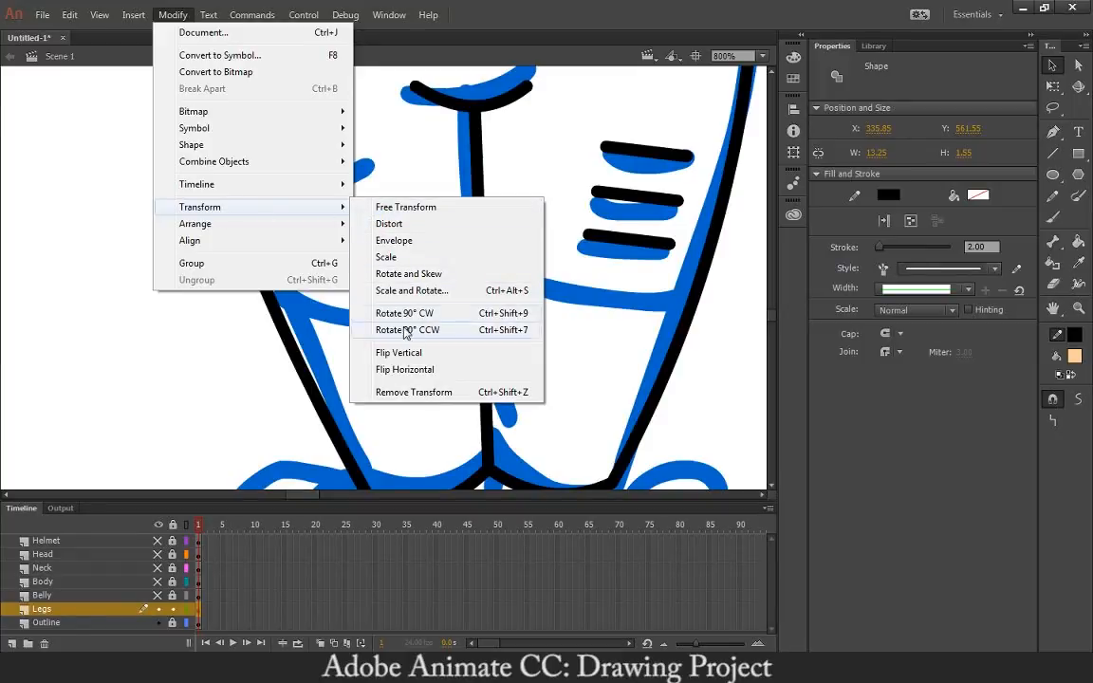
pyautogui.click(413, 371)
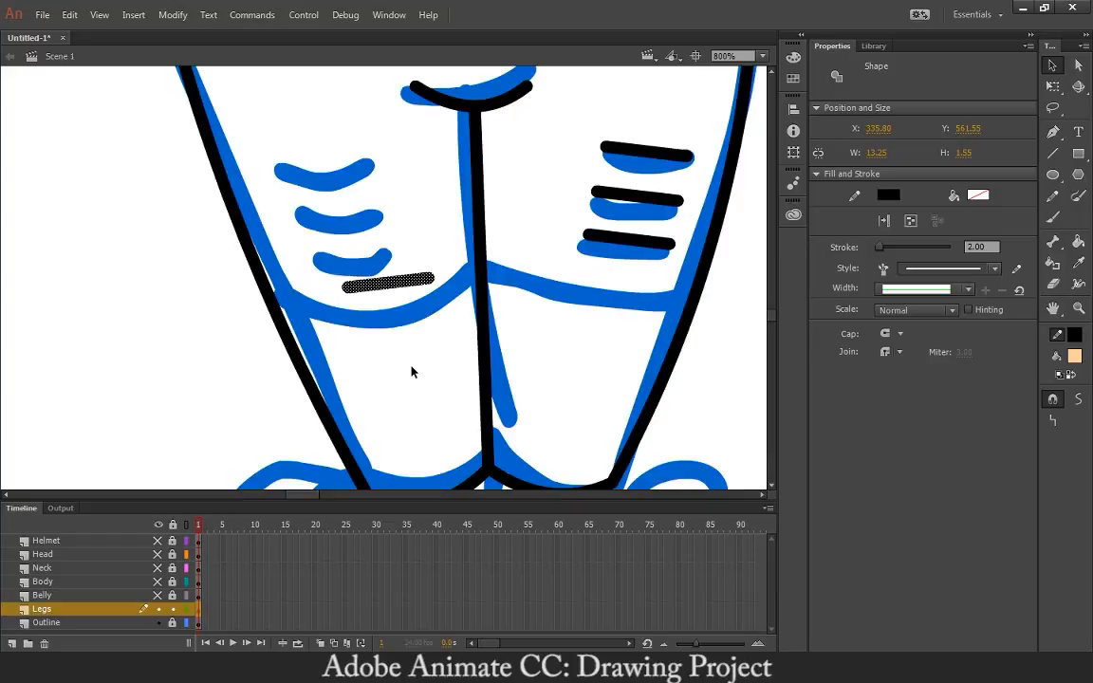
pyautogui.moveTo(385, 285)
pyautogui.mouseDown()
pyautogui.moveTo(348, 286)
pyautogui.moveTo(347, 272)
pyautogui.mouseUp()
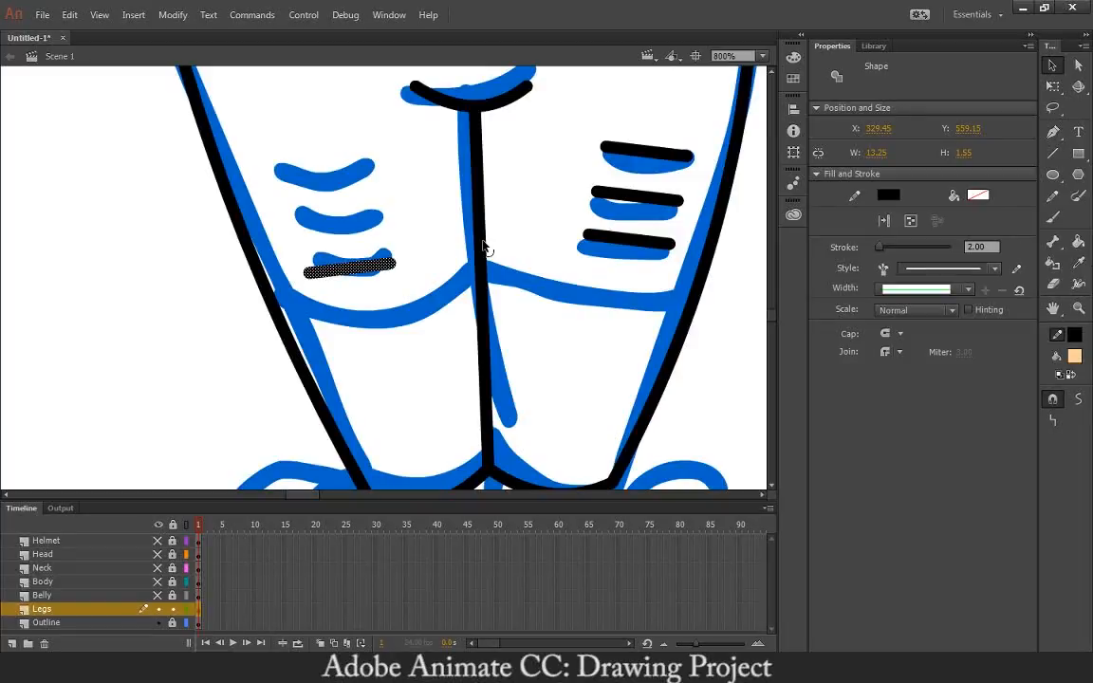
pyautogui.moveTo(351, 268)
pyautogui.mouseDown()
pyautogui.moveTo(390, 285)
pyautogui.moveTo(347, 227)
pyautogui.mouseUp()
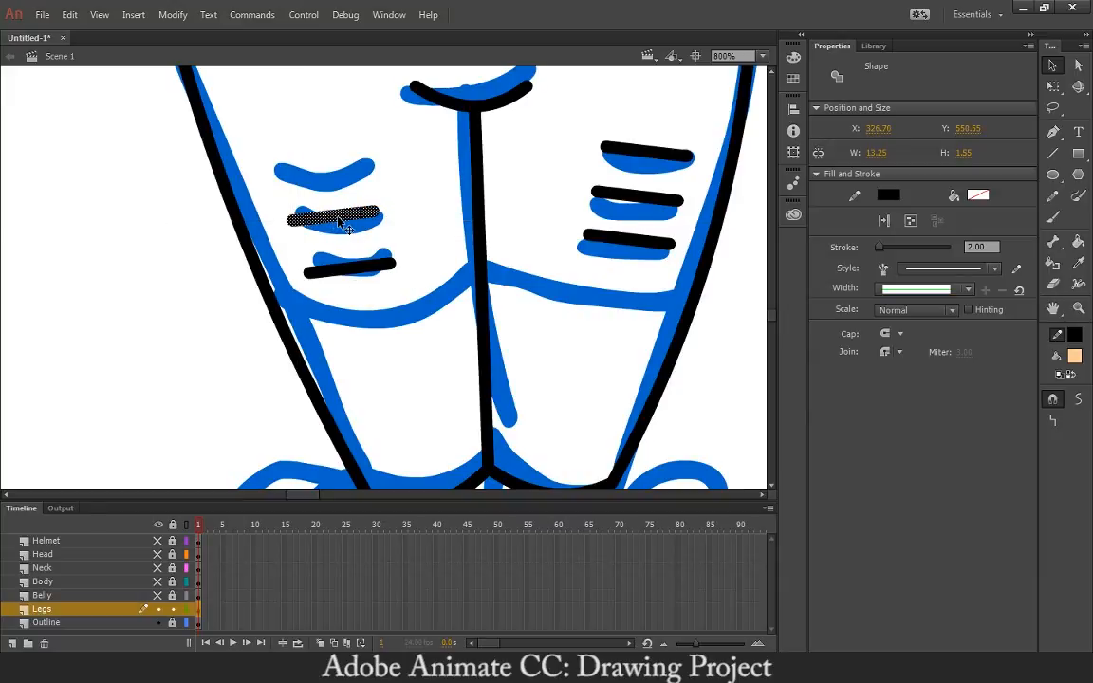
pyautogui.click(347, 242)
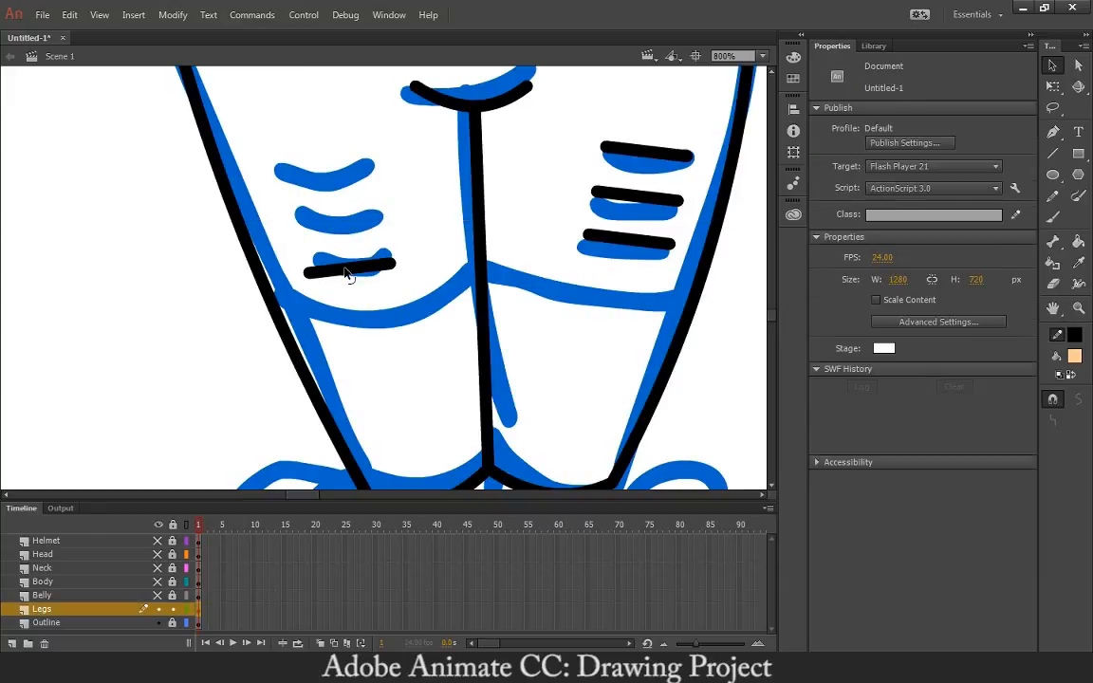
# Copy the three knee crease lines of the right-hand leg together, flip the copies horizontally and place them at the left-hand leg's blue creases
pyautogui.click(610, 241)
pyautogui.keyDown('shift'); pyautogui.click(634, 202); pyautogui.keyUp('shift')
pyautogui.keyDown('shift'); pyautogui.click(649, 152); pyautogui.keyUp('shift')
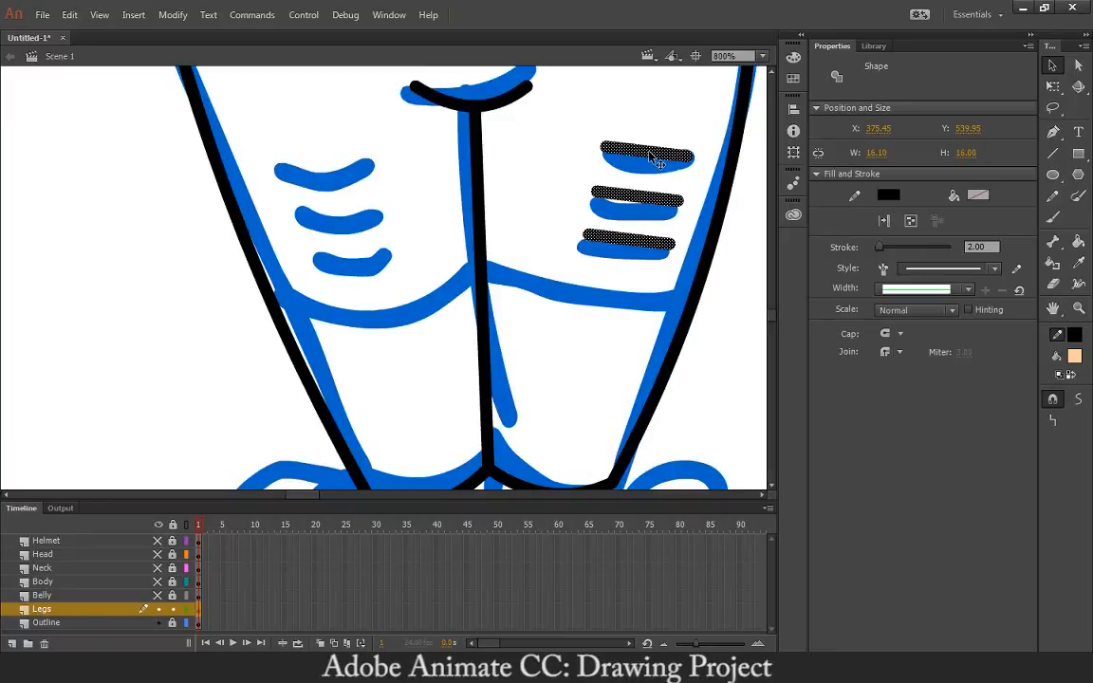
pyautogui.hotkey('ctrl', 'c')
pyautogui.hotkey('ctrl', 'v')
pyautogui.click(69, 14)
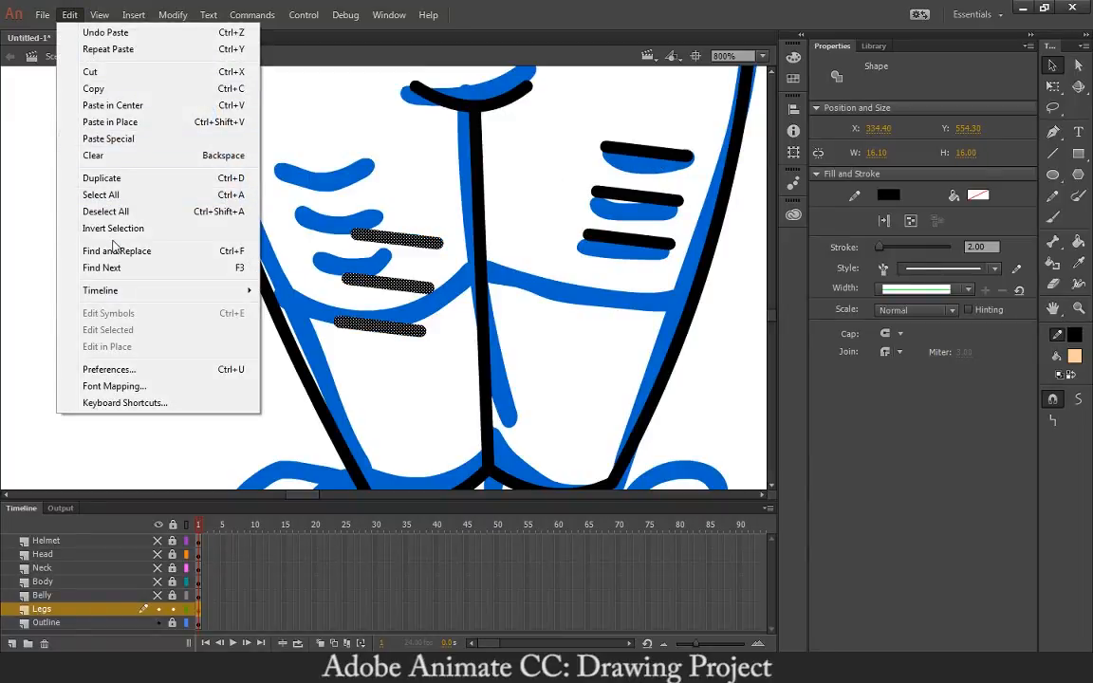
pyautogui.click(173, 14)
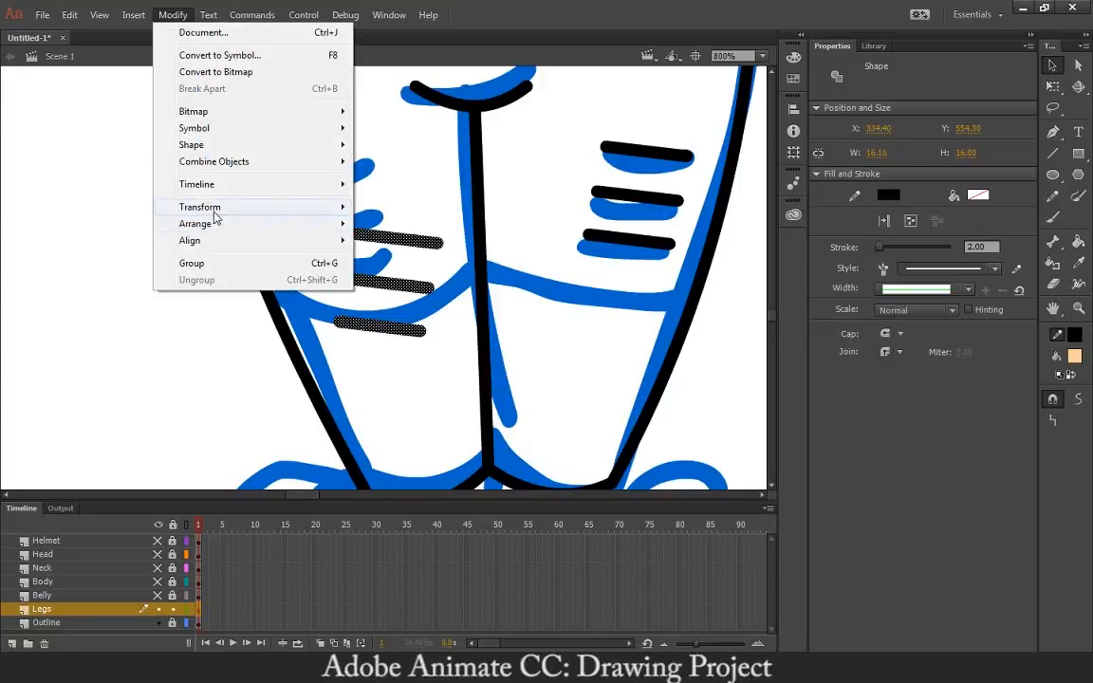
pyautogui.moveTo(334, 215)
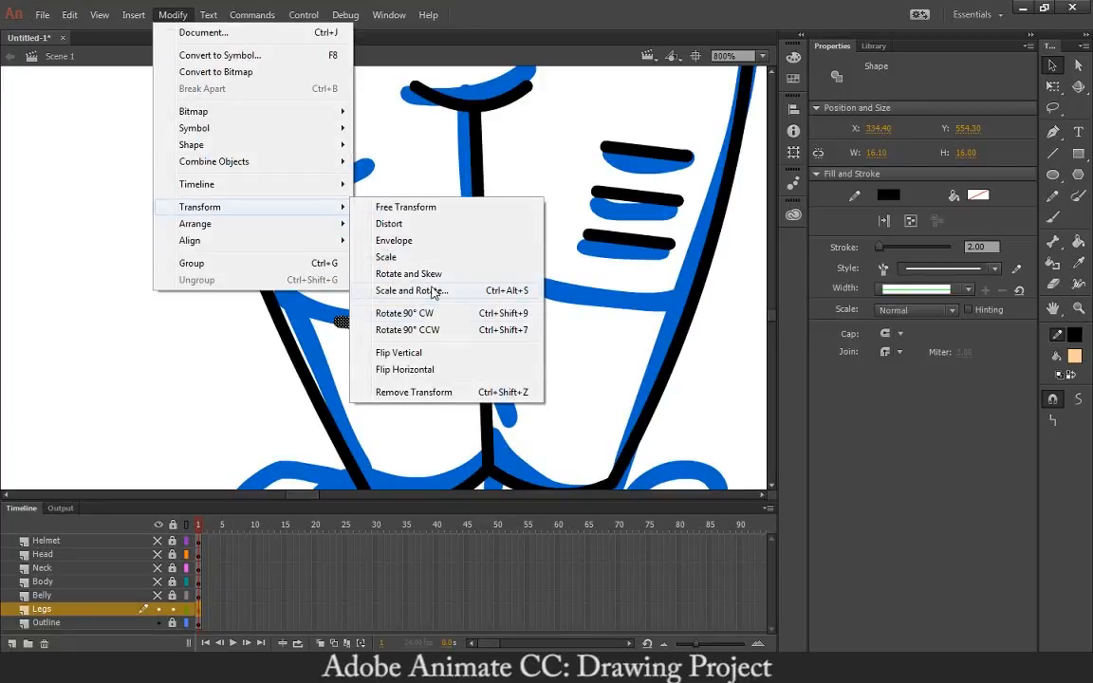
pyautogui.click(432, 372)
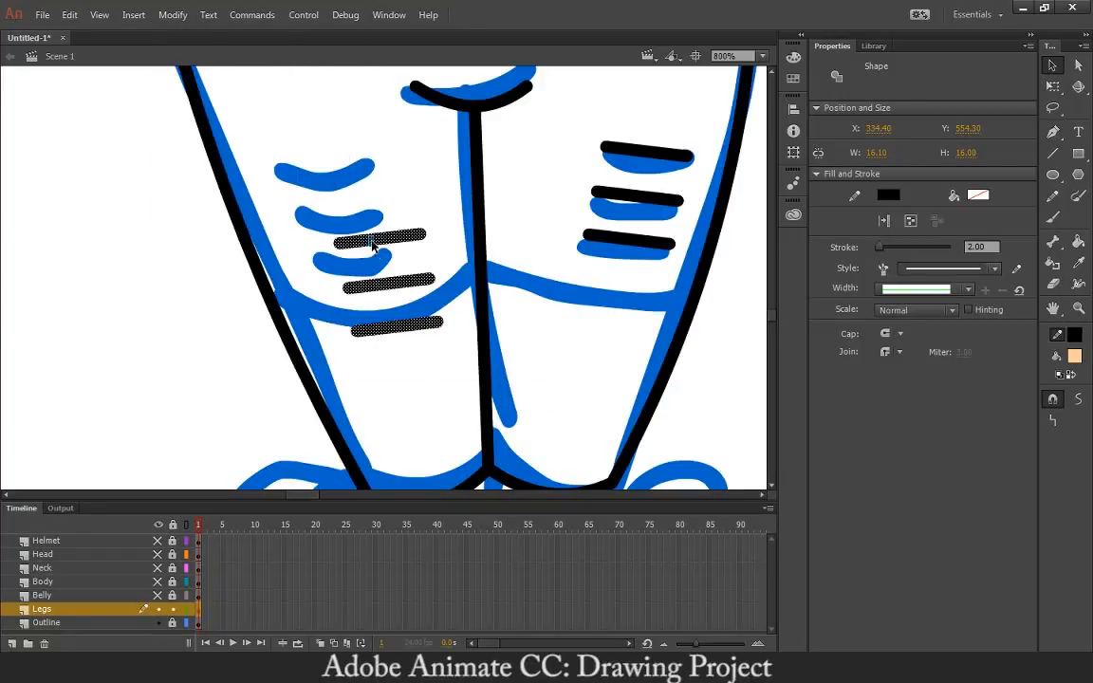
pyautogui.moveTo(373, 245)
pyautogui.mouseDown()
pyautogui.moveTo(334, 175)
pyautogui.moveTo(310, 167)
pyautogui.mouseUp()
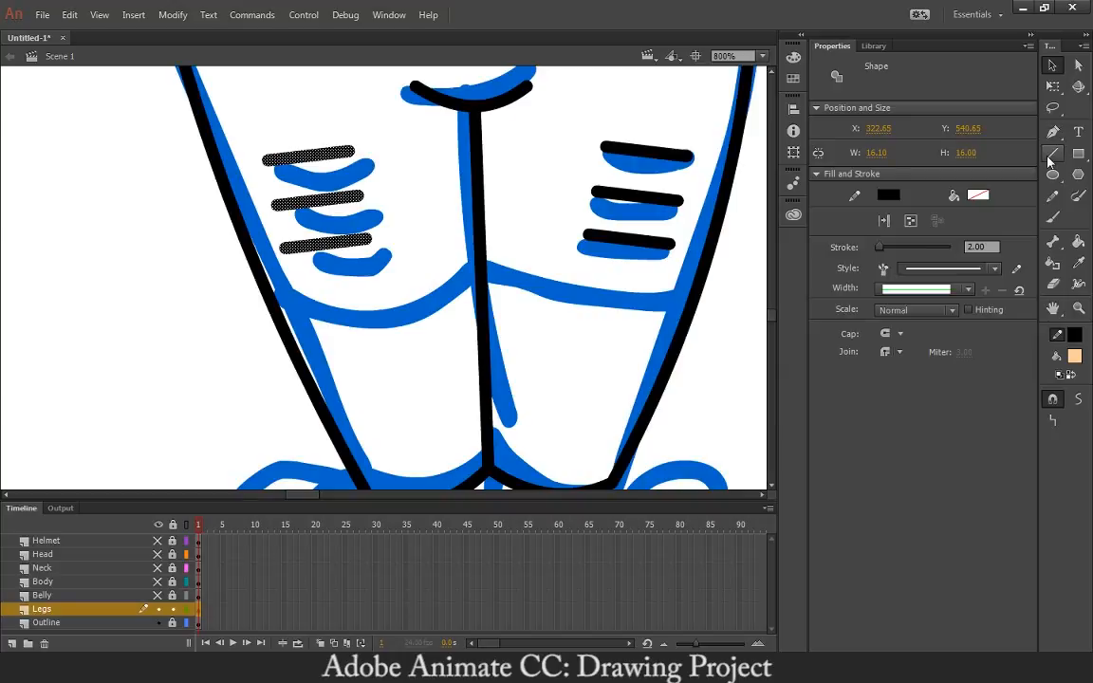
# Draw a line below the left-hand knee creases from the outer leg line to the centre line and bend it downward
pyautogui.press('n')
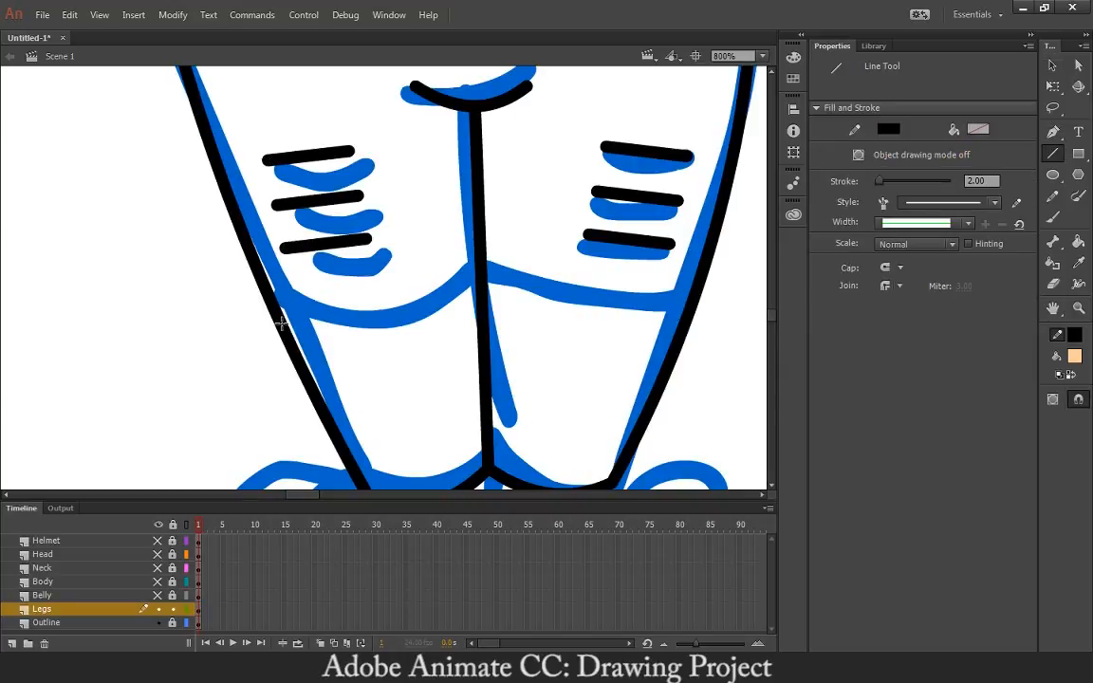
pyautogui.moveTo(285, 323); pyautogui.dragTo(481, 274)
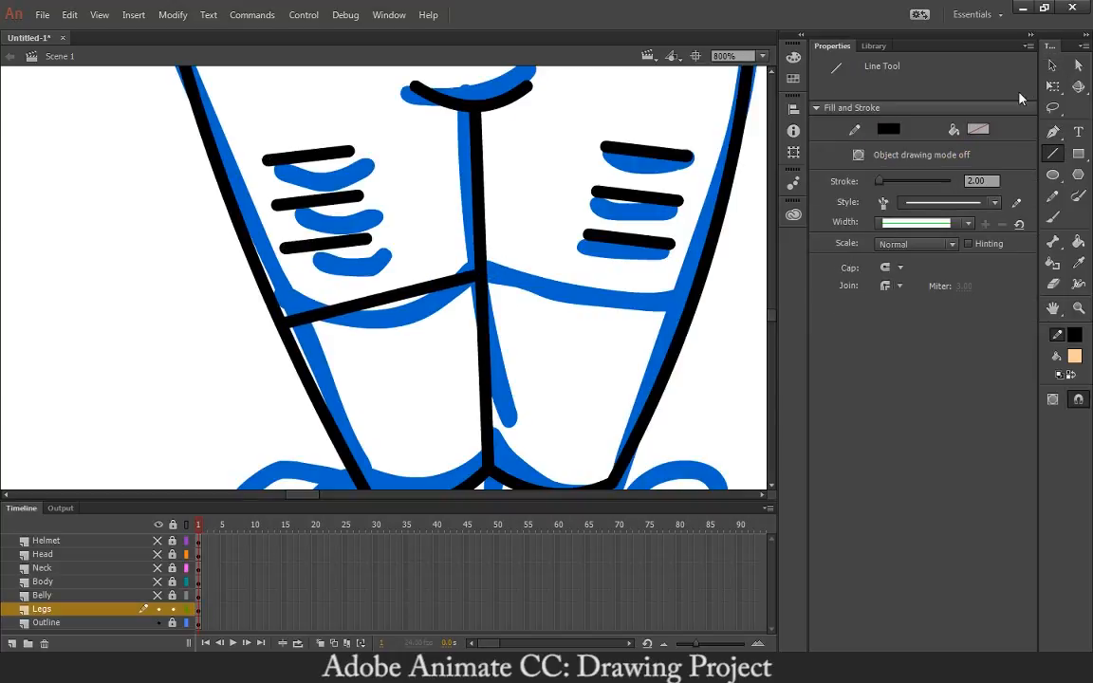
pyautogui.press('v')
pyautogui.moveTo(390, 301); pyautogui.dragTo(391, 327)
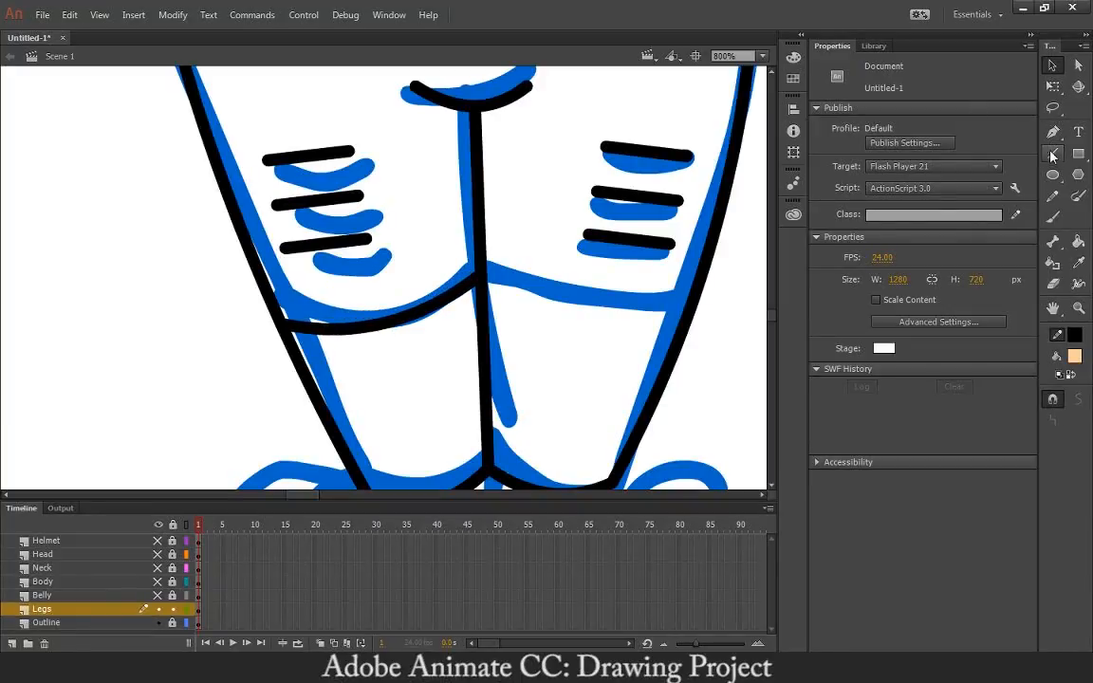
# Draw a line below the right-hand knee creases from the centre line to the outer leg line and bend it slightly downward
pyautogui.click(1052, 155)
pyautogui.moveTo(481, 274); pyautogui.dragTo(686, 313)
pyautogui.click(1053, 64)
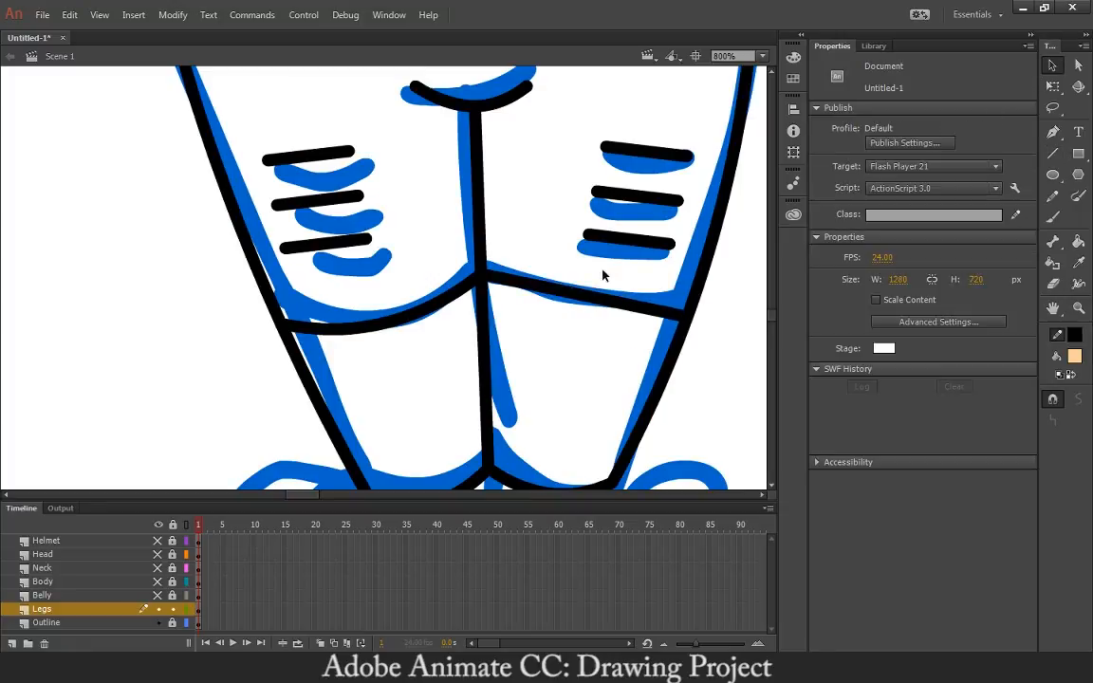
pyautogui.moveTo(583, 298); pyautogui.dragTo(578, 315)
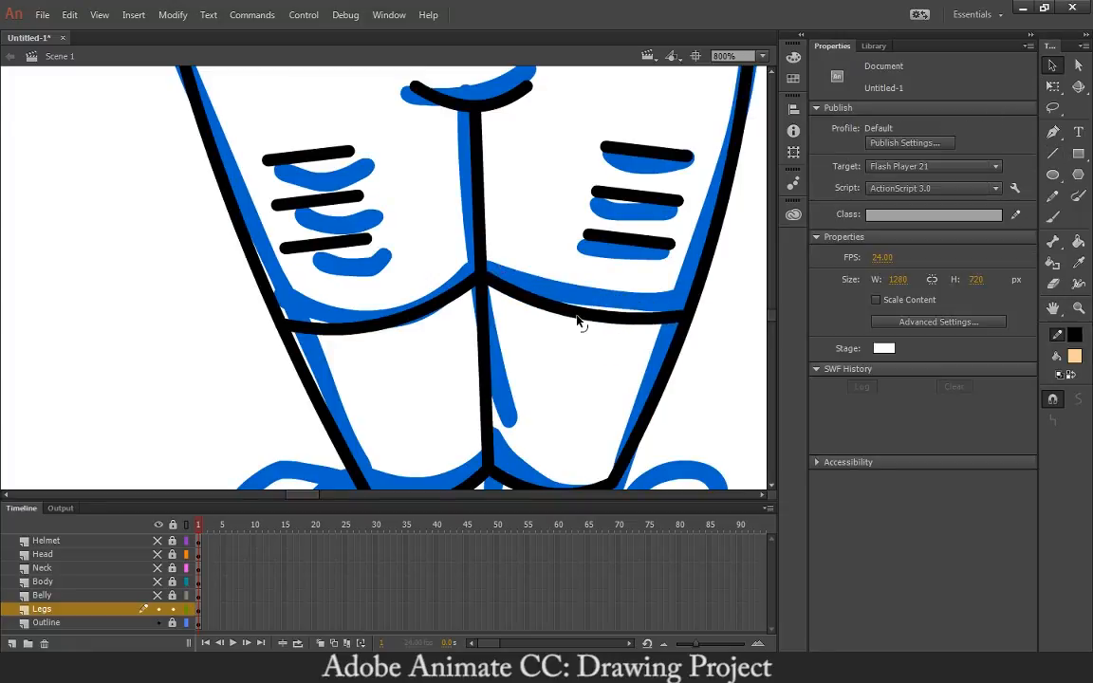
# Try to draw one straight belt line across the waist between the two outer leg lines
pyautogui.press('space')
pyautogui.moveTo(598, 243); pyautogui.dragTo(634, 398)
pyautogui.moveTo(504, 225); pyautogui.dragTo(478, 288)
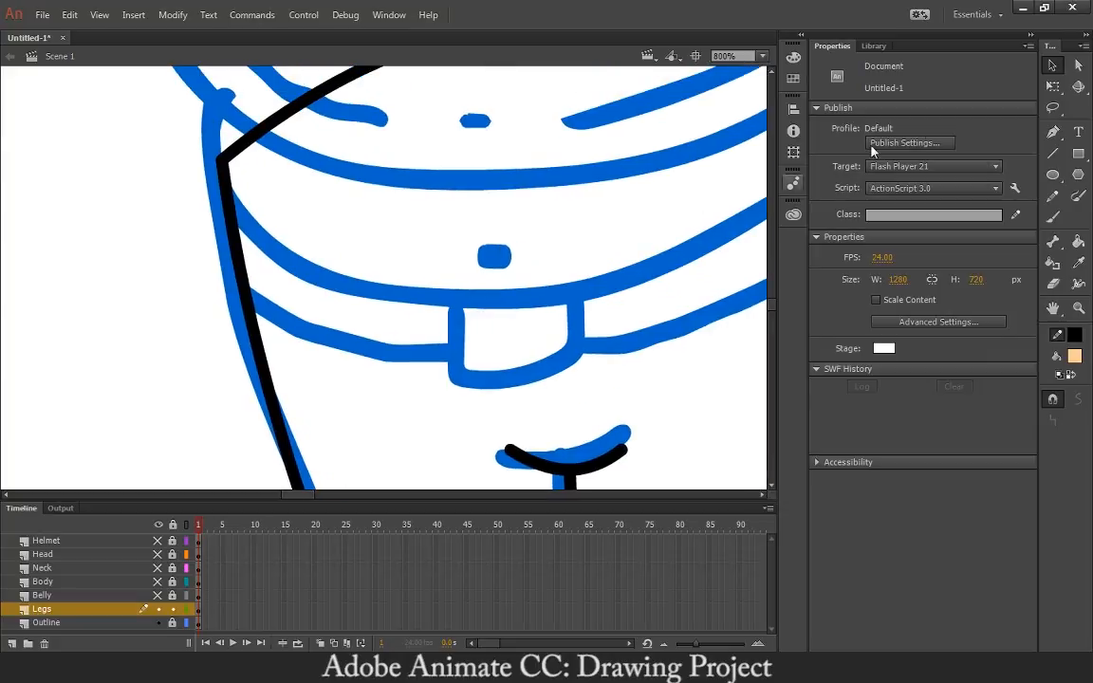
pyautogui.click(1053, 156)
pyautogui.moveTo(569, 195); pyautogui.dragTo(444, 219)
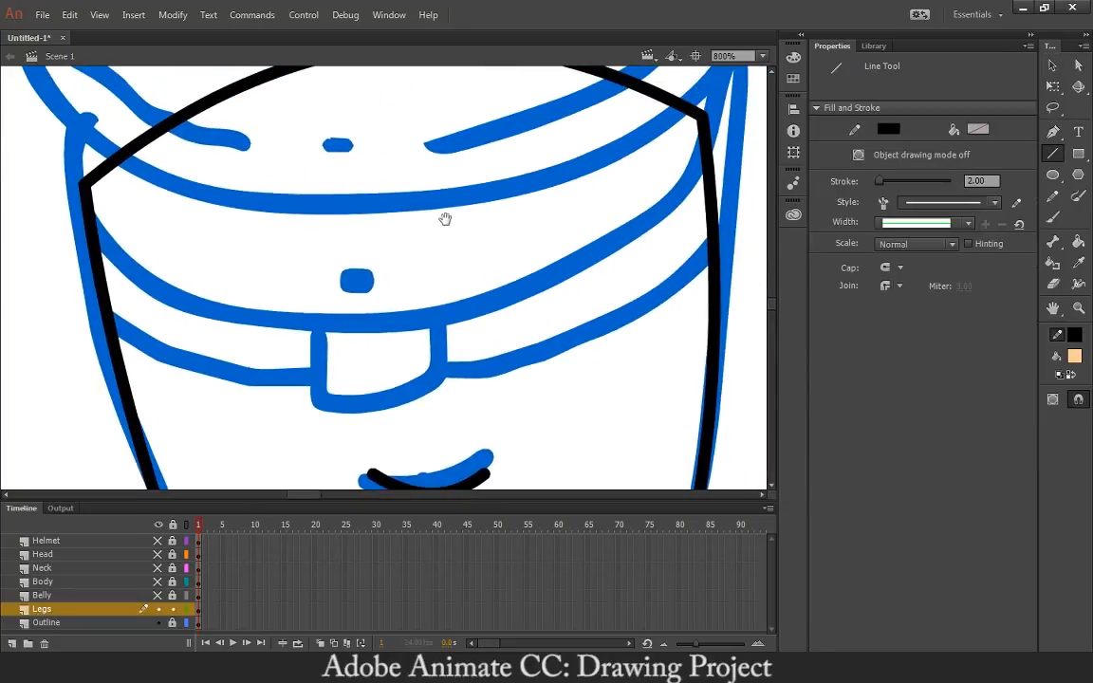
pyautogui.moveTo(95, 250)
pyautogui.mouseDown()
pyautogui.moveTo(366, 246)
pyautogui.moveTo(671, 192)
pyautogui.mouseUp()
pyautogui.hotkey('ctrl', 'z')
pyautogui.click(1051, 66)
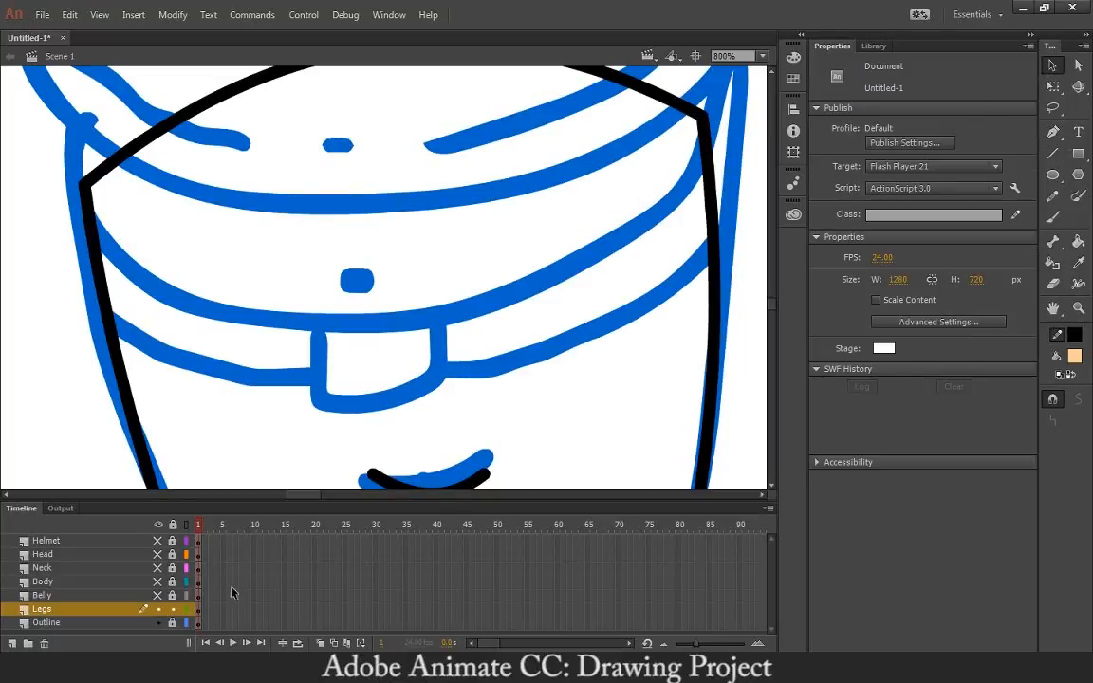
# Show the Belly layer and try to draw the lower belt line from the left-hand outer leg line to the buckle
pyautogui.click(157, 595)
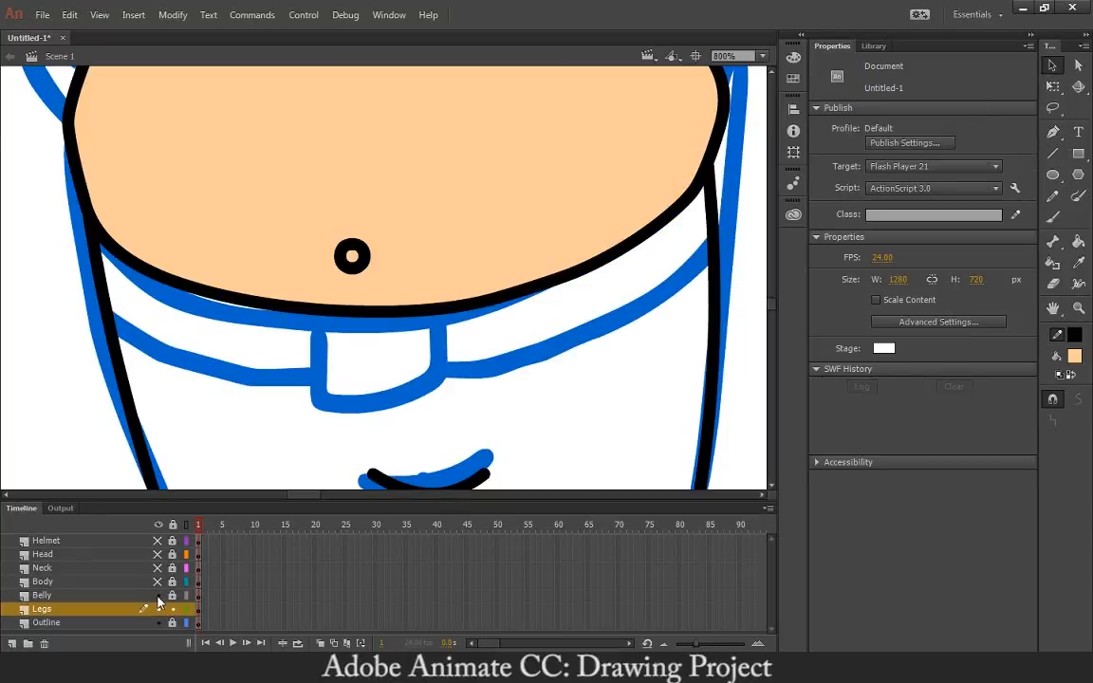
pyautogui.scroll(-2, 279, 410)
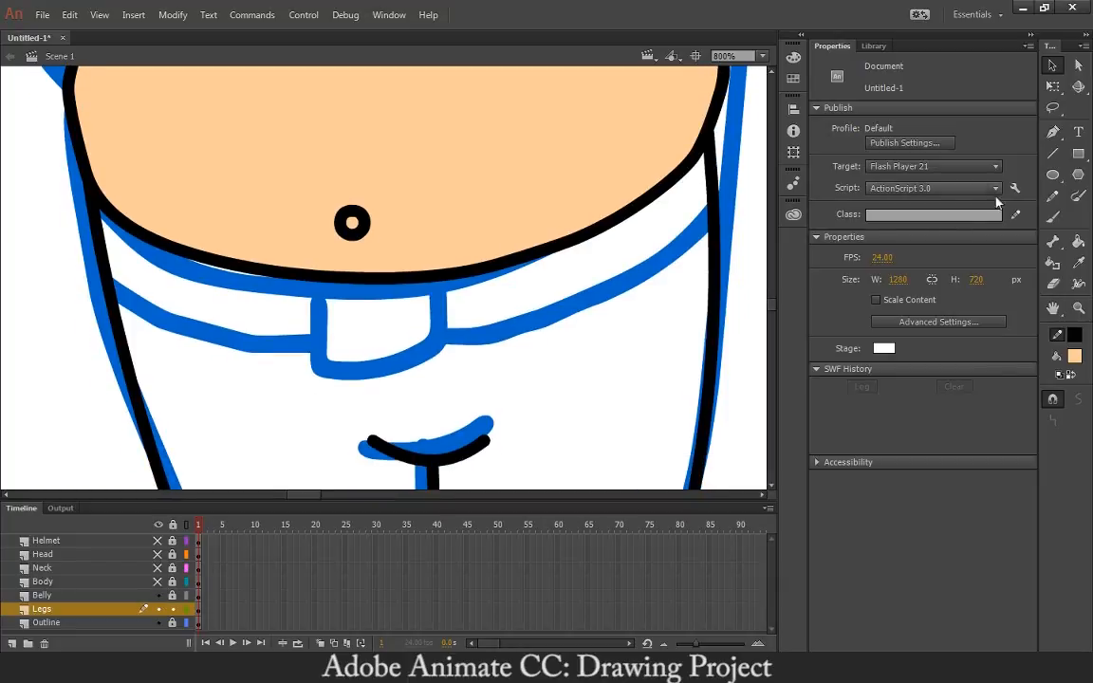
pyautogui.press('n')
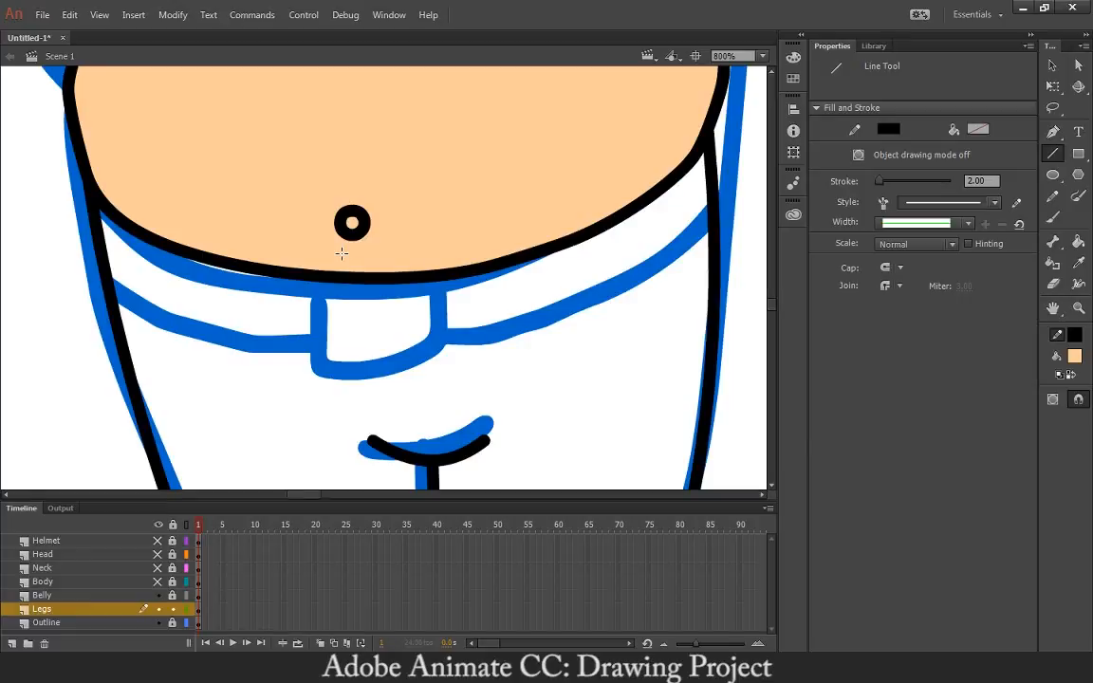
pyautogui.moveTo(109, 287)
pyautogui.mouseDown()
pyautogui.moveTo(256, 322)
pyautogui.moveTo(299, 344)
pyautogui.moveTo(305, 313)
pyautogui.mouseUp()
pyautogui.hotkey('ctrl', 'z')
# With the Belly layer shown, draw an unfilled rectangle with a black 2.00 stroke over the sketched belt buckle
pyautogui.click(1078, 154)
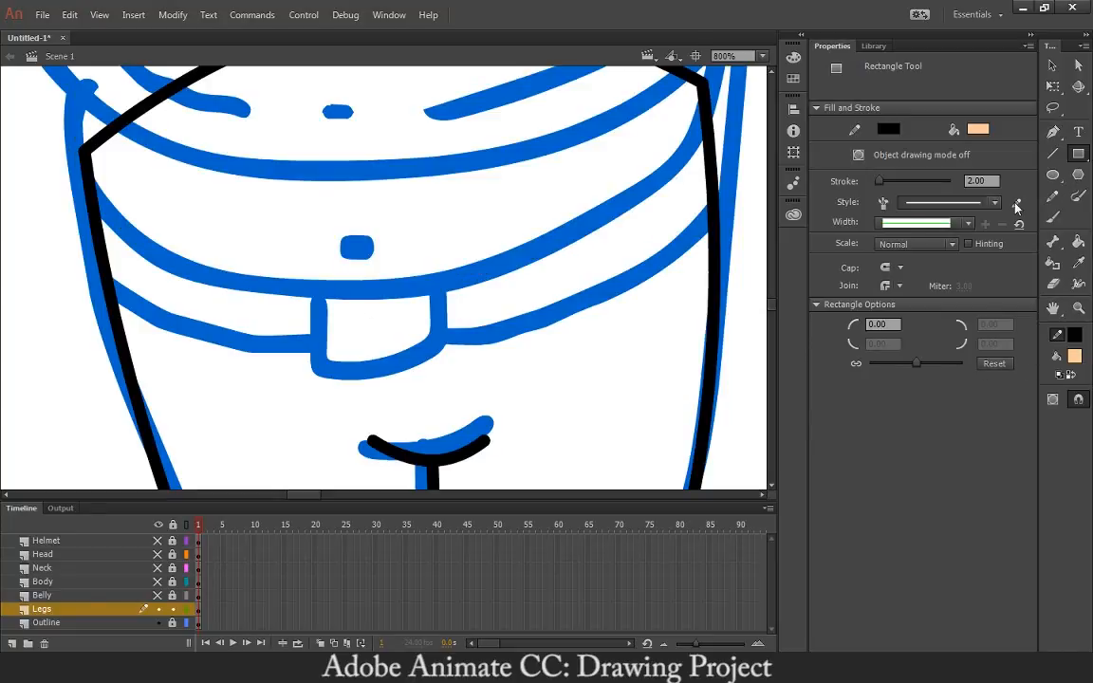
pyautogui.click(157, 595)
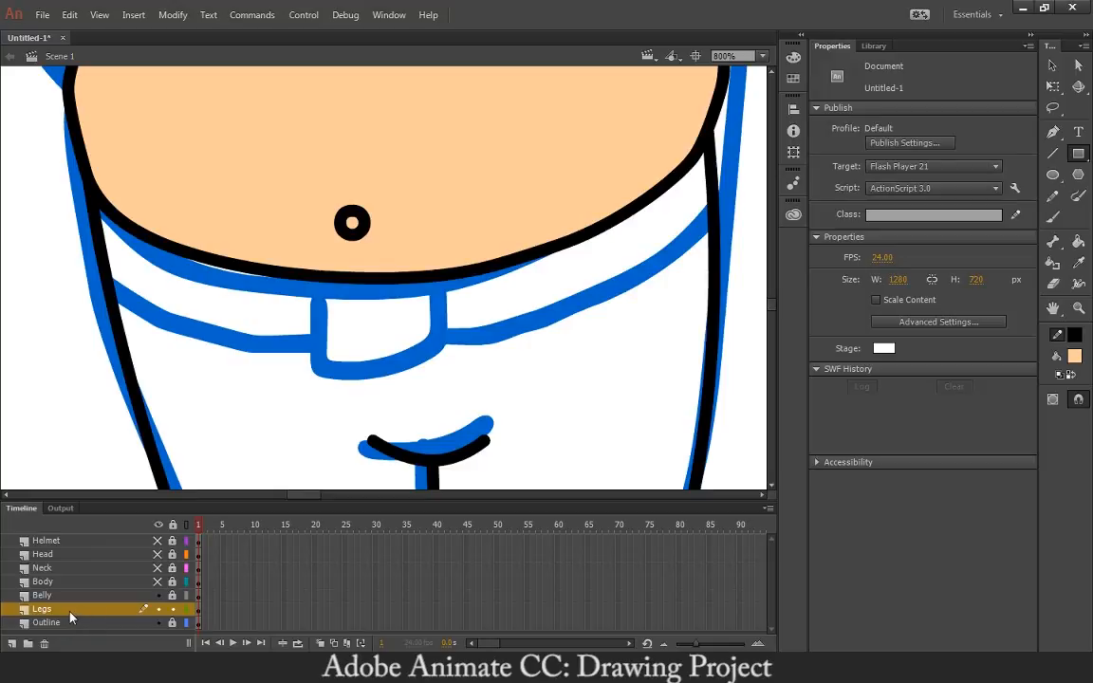
pyautogui.moveTo(439, 362); pyautogui.dragTo(328, 288)
pyautogui.hotkey('ctrl', 'z')
pyautogui.click(1065, 361)
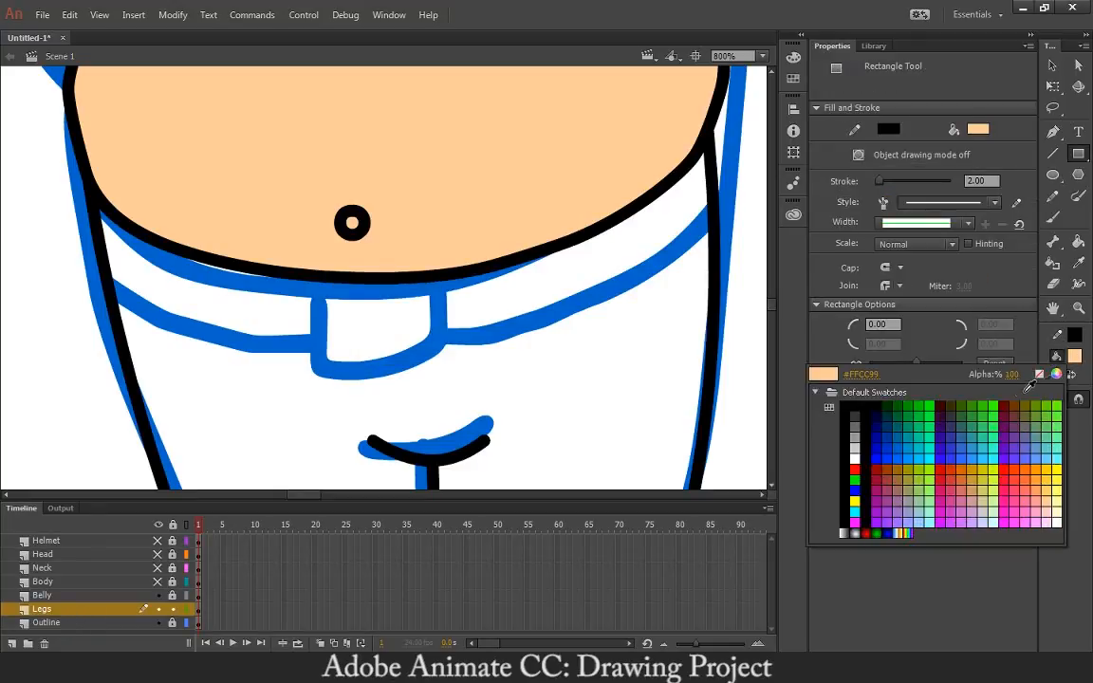
pyautogui.click(1036, 369)
pyautogui.moveTo(446, 353)
pyautogui.mouseDown()
pyautogui.moveTo(298, 286)
pyautogui.moveTo(307, 294)
pyautogui.mouseUp()
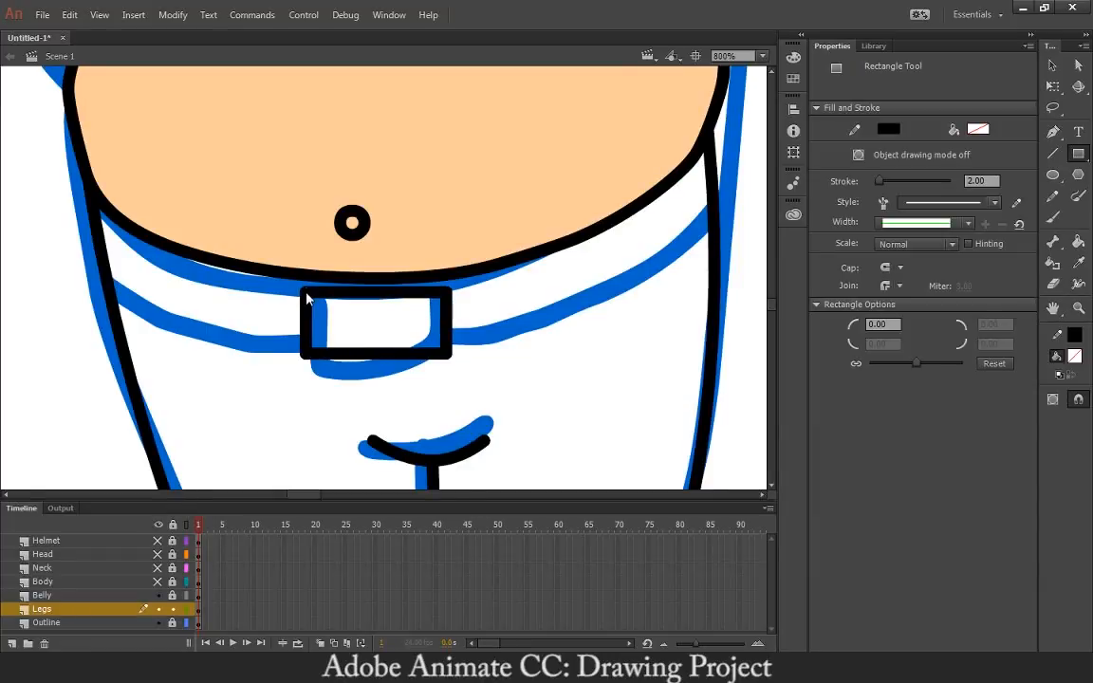
# Draw four straight belt lines joining the buckle's corners to the outer leg lines on both sides
pyautogui.click(1051, 154)
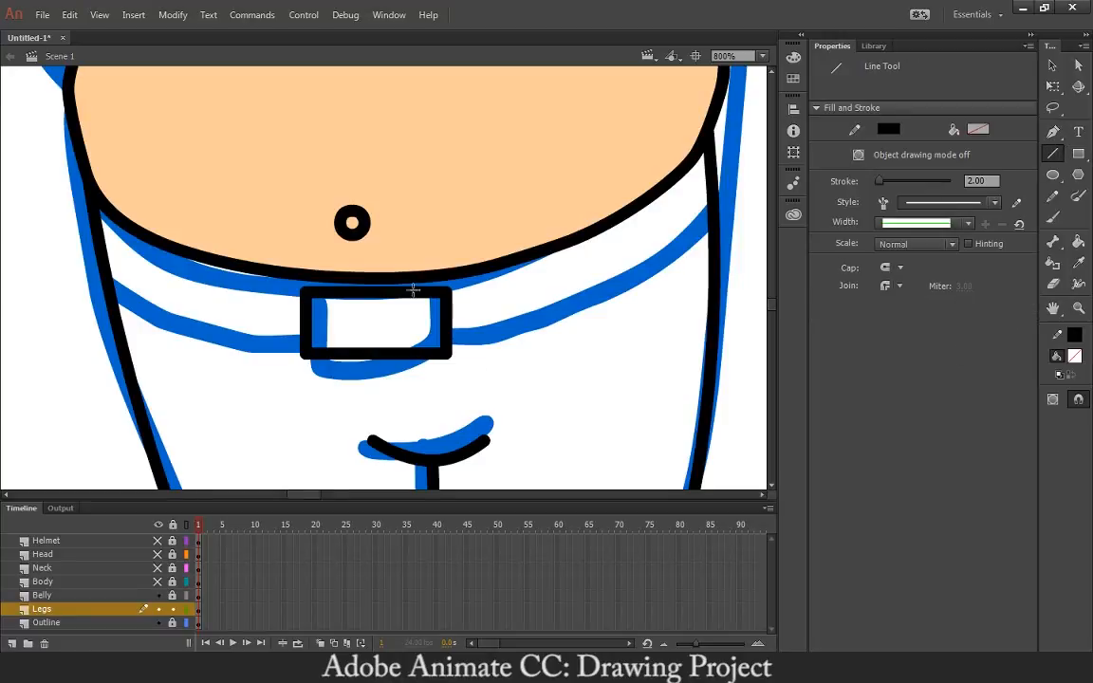
pyautogui.moveTo(405, 269)
pyautogui.mouseDown()
pyautogui.moveTo(560, 229)
pyautogui.moveTo(710, 171)
pyautogui.mouseUp()
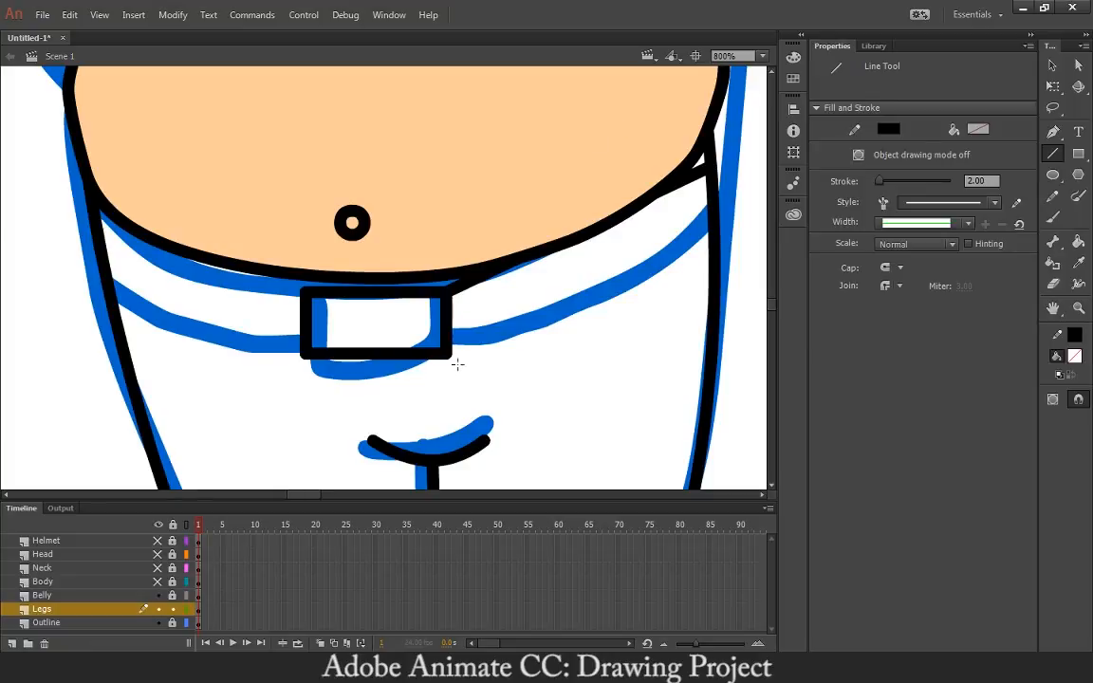
pyautogui.moveTo(446, 353); pyautogui.dragTo(714, 228)
pyautogui.moveTo(306, 292)
pyautogui.mouseDown()
pyautogui.moveTo(119, 228)
pyautogui.moveTo(86, 201)
pyautogui.moveTo(98, 228)
pyautogui.mouseUp()
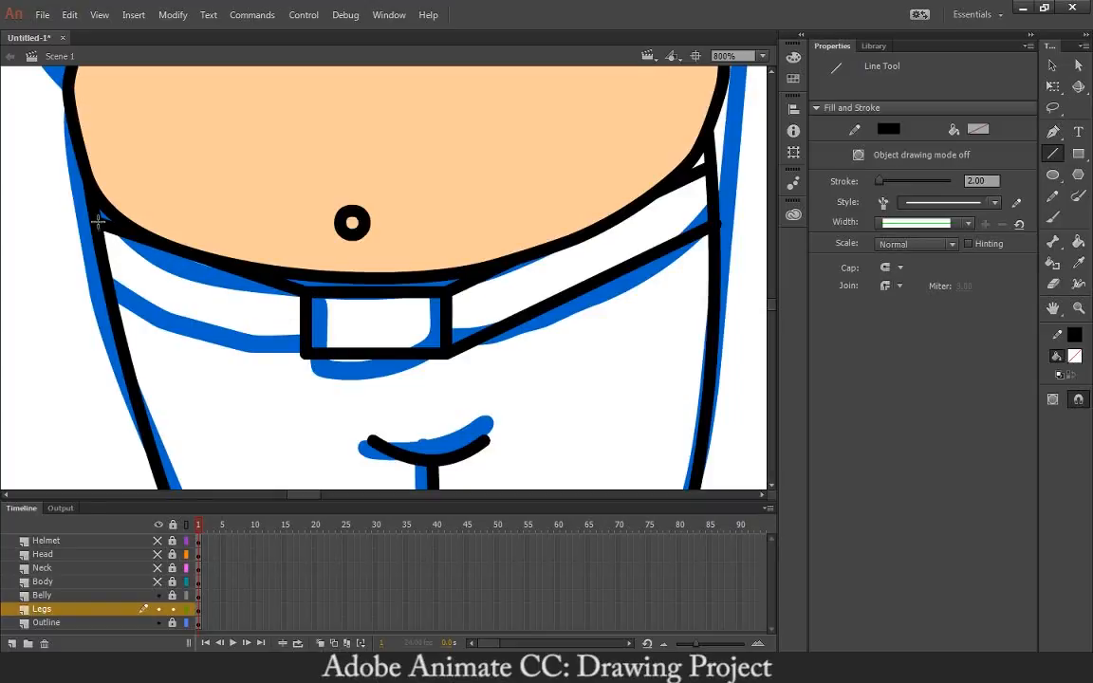
pyautogui.moveTo(301, 352)
pyautogui.mouseDown()
pyautogui.moveTo(109, 290)
pyautogui.moveTo(116, 296)
pyautogui.mouseUp()
# Bend the lower and upper belt lines on the buckle's left-hand side downward to follow the blue sketch
pyautogui.press('v')
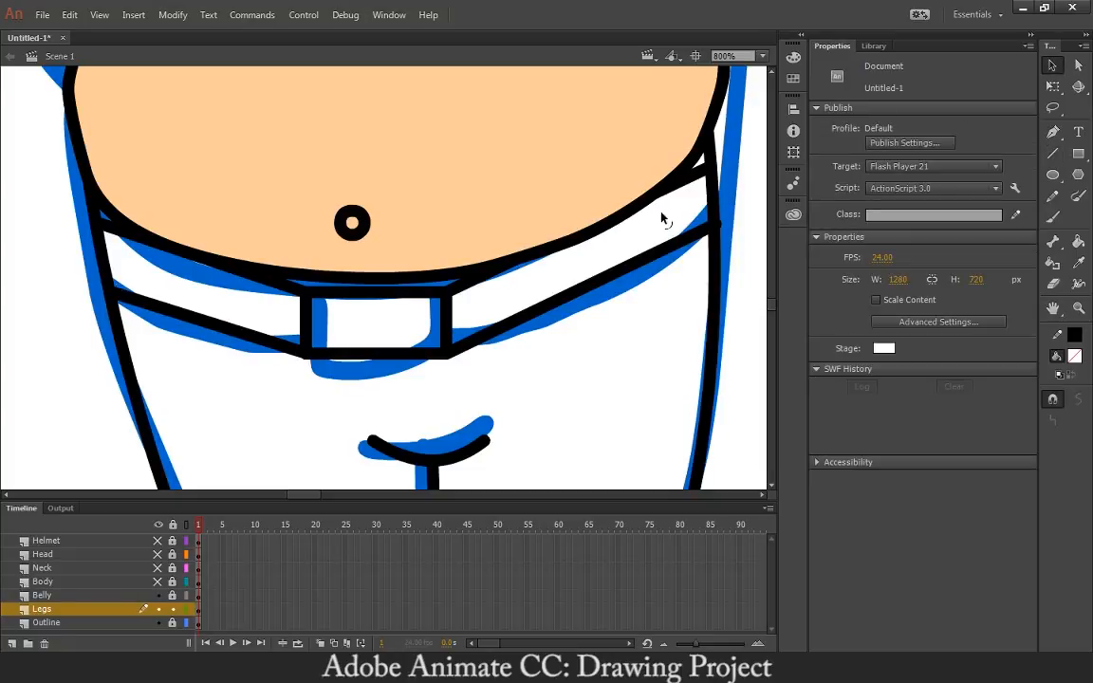
pyautogui.moveTo(217, 334); pyautogui.dragTo(213, 347)
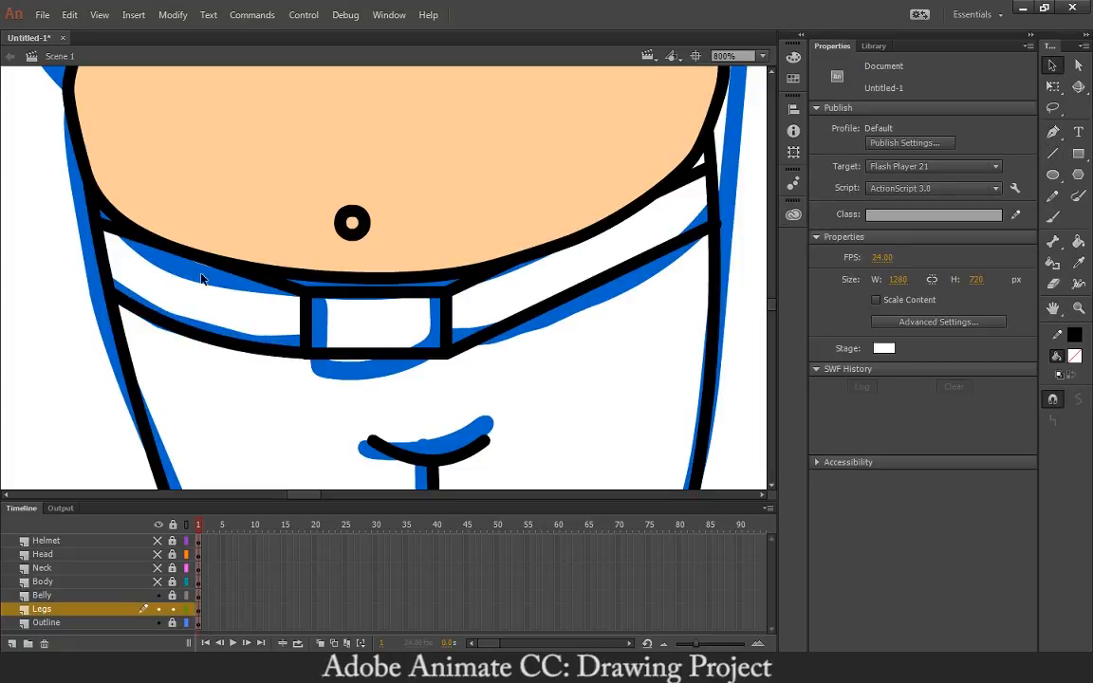
pyautogui.moveTo(211, 271); pyautogui.dragTo(202, 282)
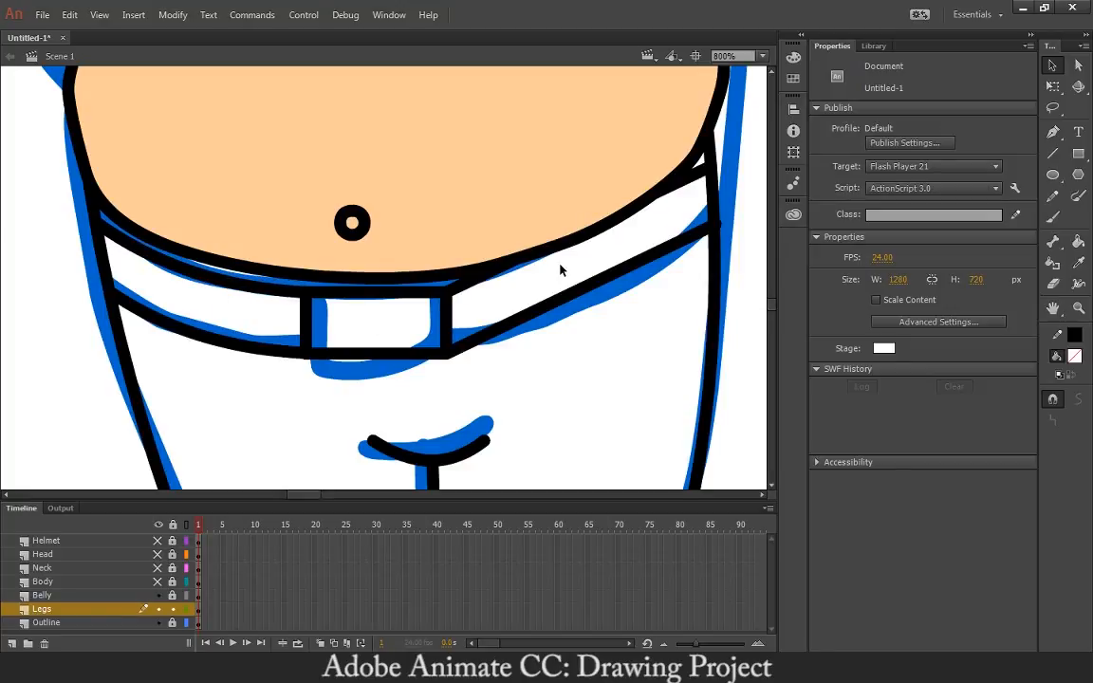
# Bend the upper and lower belt lines on the buckle's right-hand side to follow the sketch and delete the stub past the outer leg line
pyautogui.moveTo(557, 253); pyautogui.dragTo(560, 278)
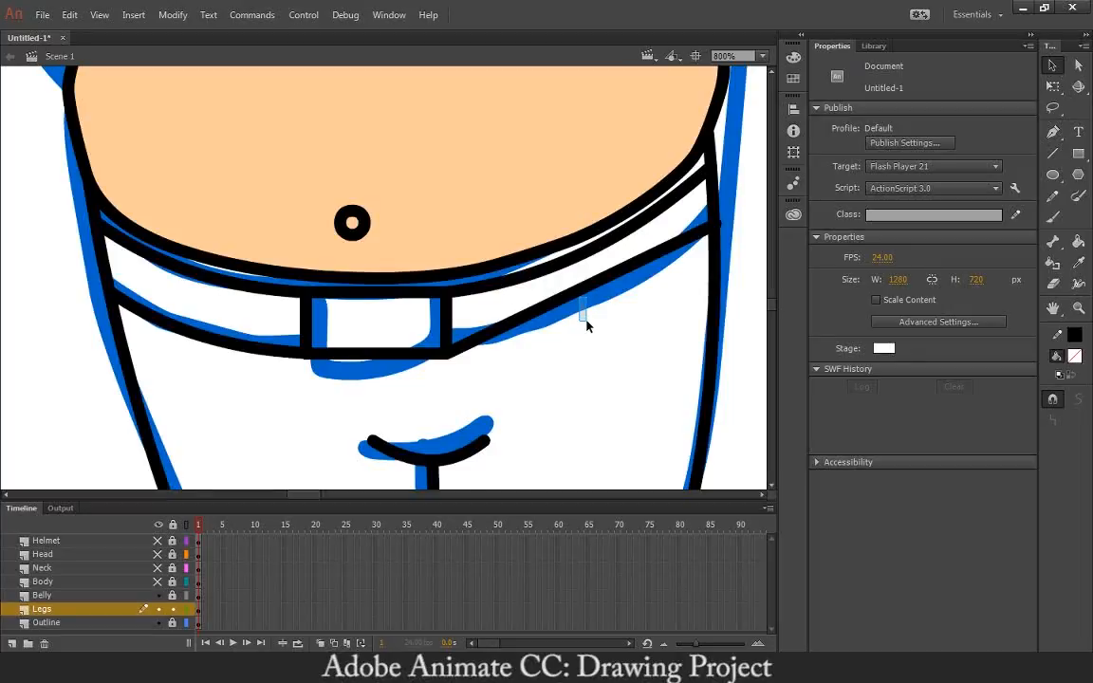
pyautogui.moveTo(580, 291); pyautogui.dragTo(587, 318)
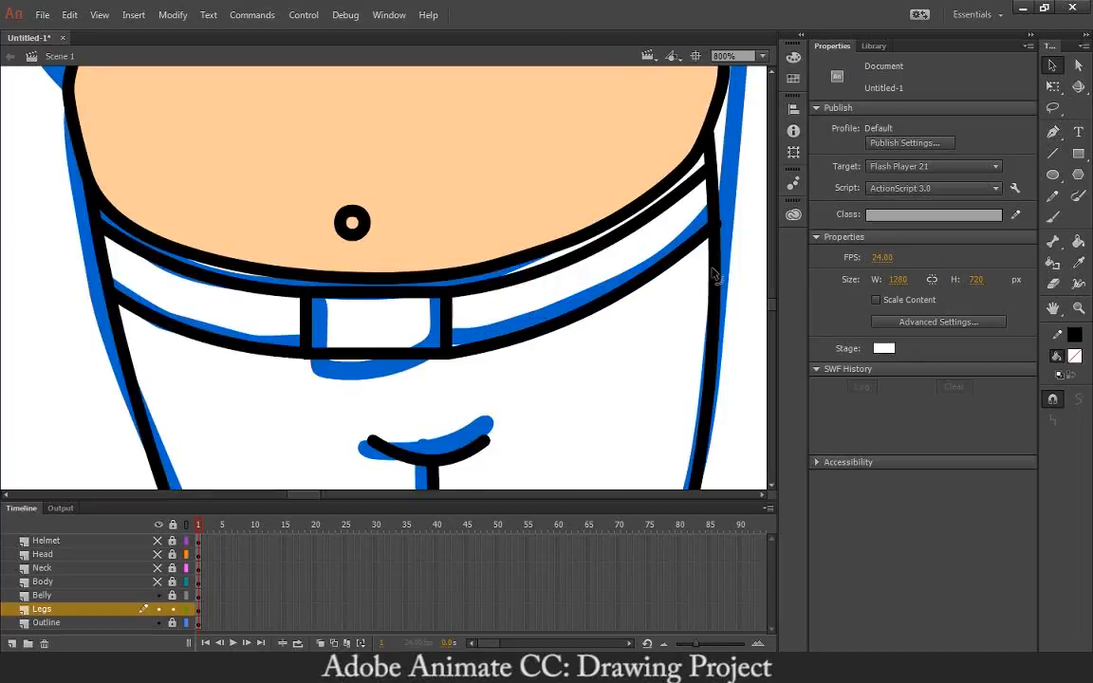
pyautogui.click(722, 231)
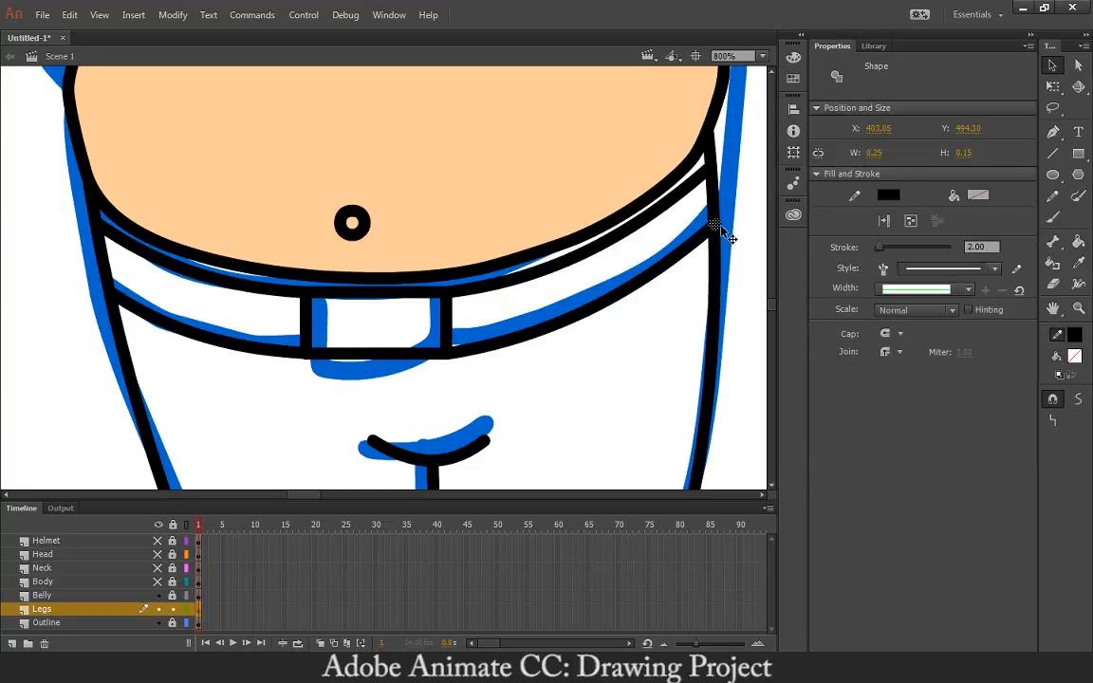
pyautogui.click(728, 283)
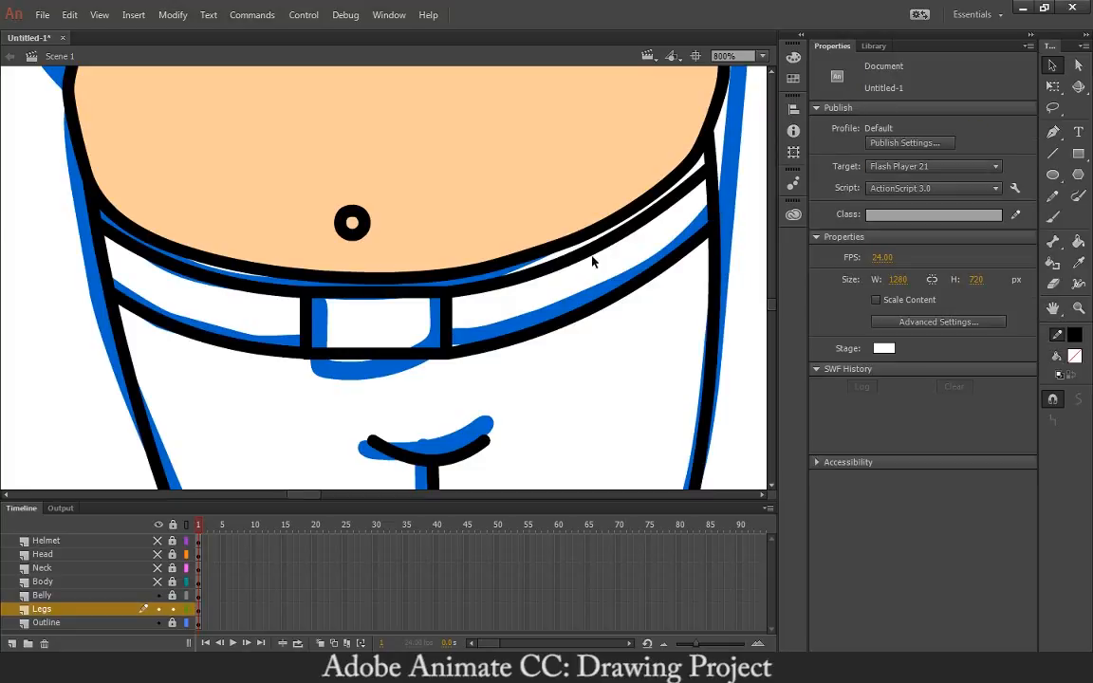
# Show all the body-part layers and hide the Outline layer to view the figure without the blue sketch
pyautogui.hotkey('ctrl', '-')
pyautogui.hotkey('ctrl', '-')
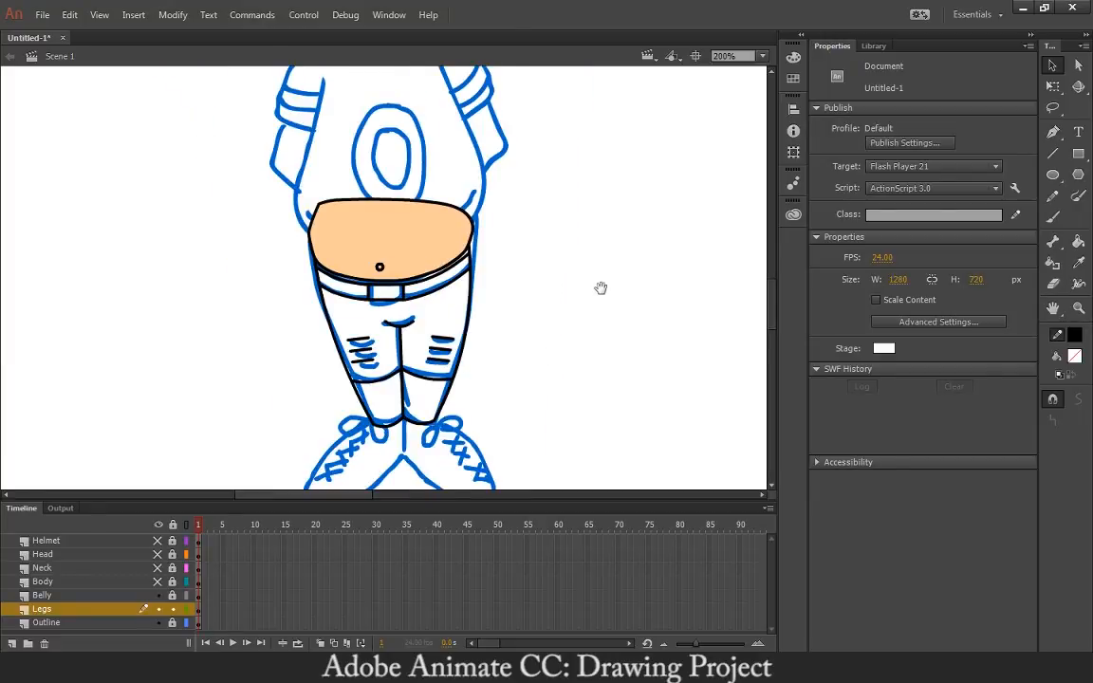
pyautogui.moveTo(600, 288); pyautogui.dragTo(600, 316)
pyautogui.moveTo(610, 218); pyautogui.dragTo(598, 166)
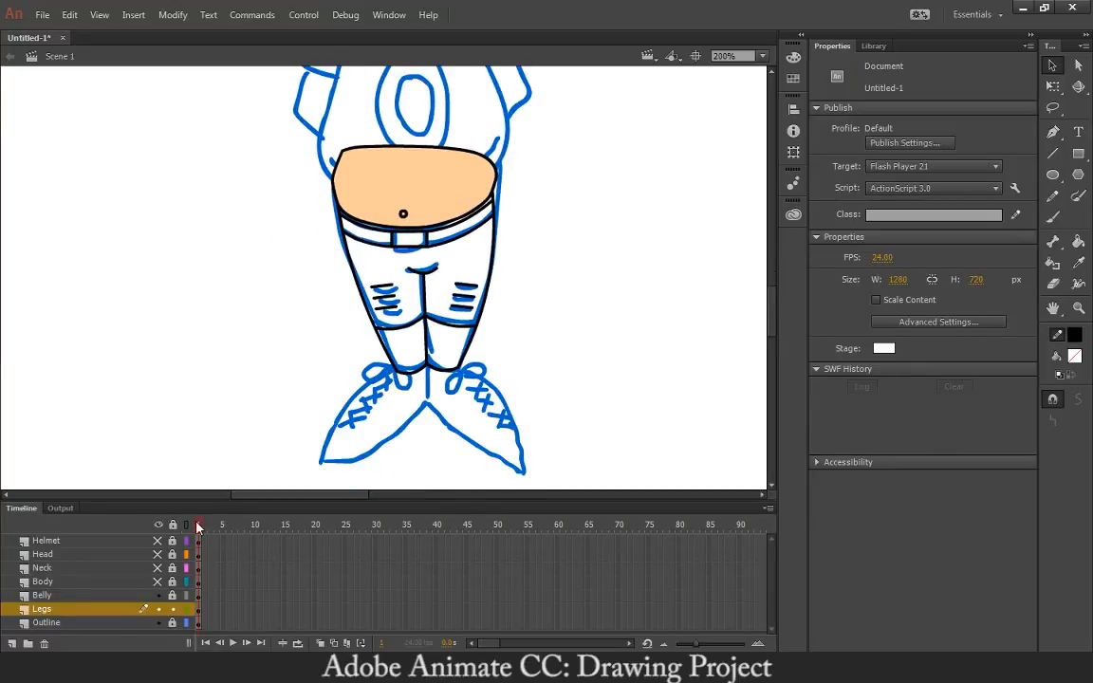
pyautogui.click(158, 524)
pyautogui.click(158, 525)
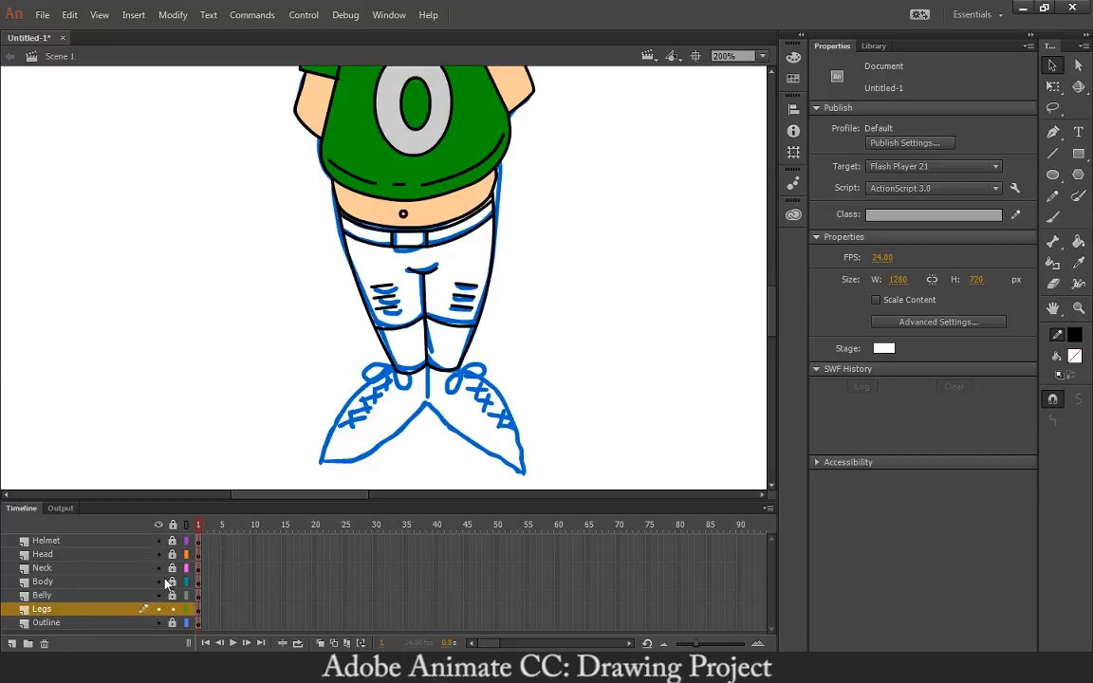
pyautogui.click(159, 623)
pyautogui.click(159, 623)
pyautogui.click(160, 623)
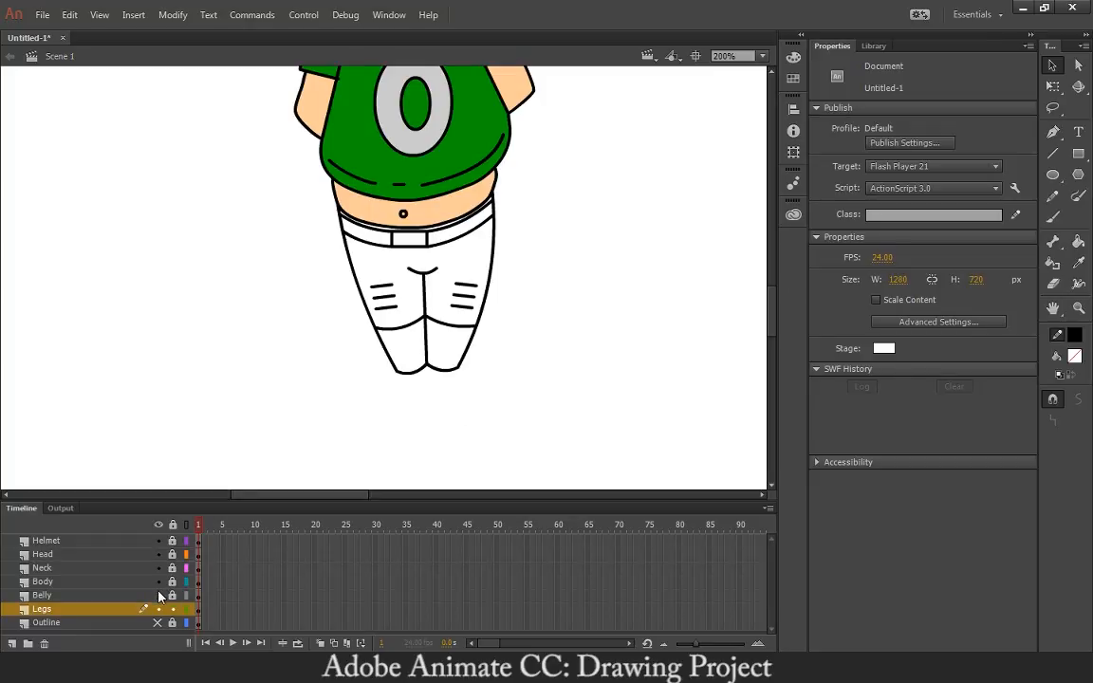
# Sample the jersey number's grey (#CCCCCC) as the fill colour and try to fill the shorts with it
pyautogui.click(1074, 357)
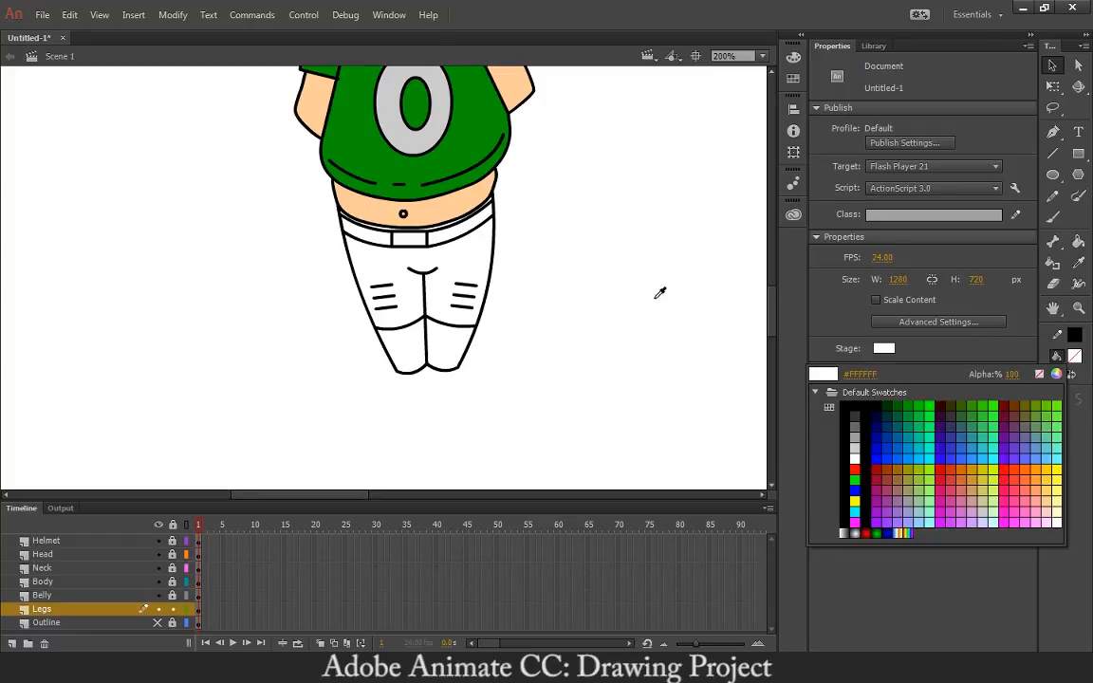
pyautogui.click(414, 133)
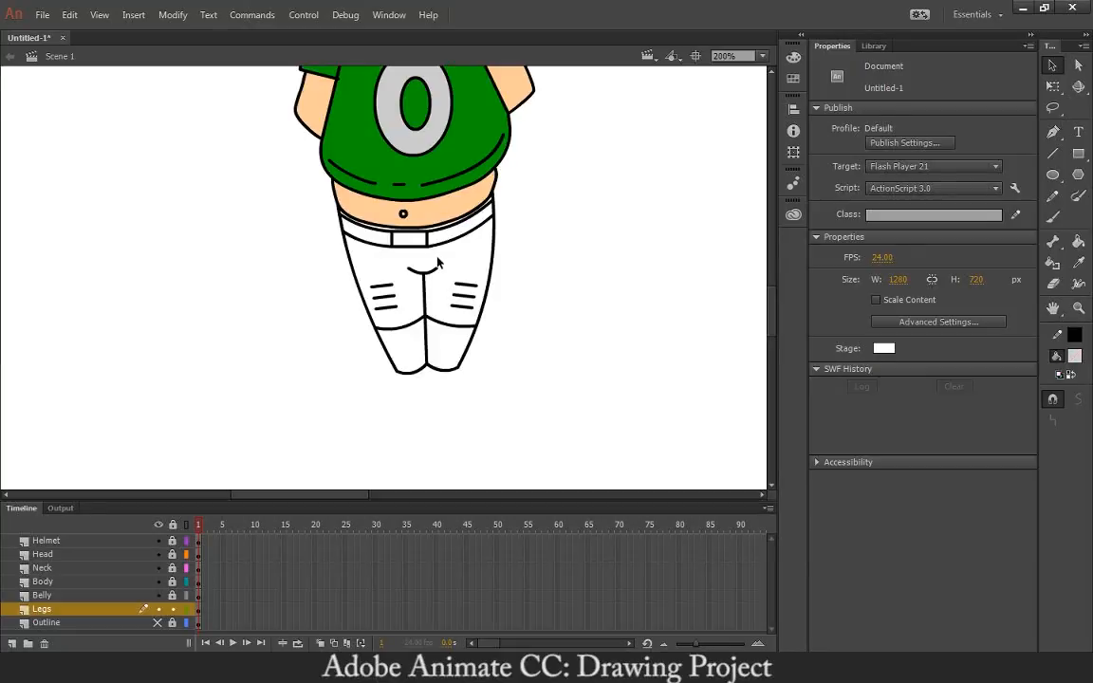
pyautogui.press('k')
pyautogui.click(449, 317)
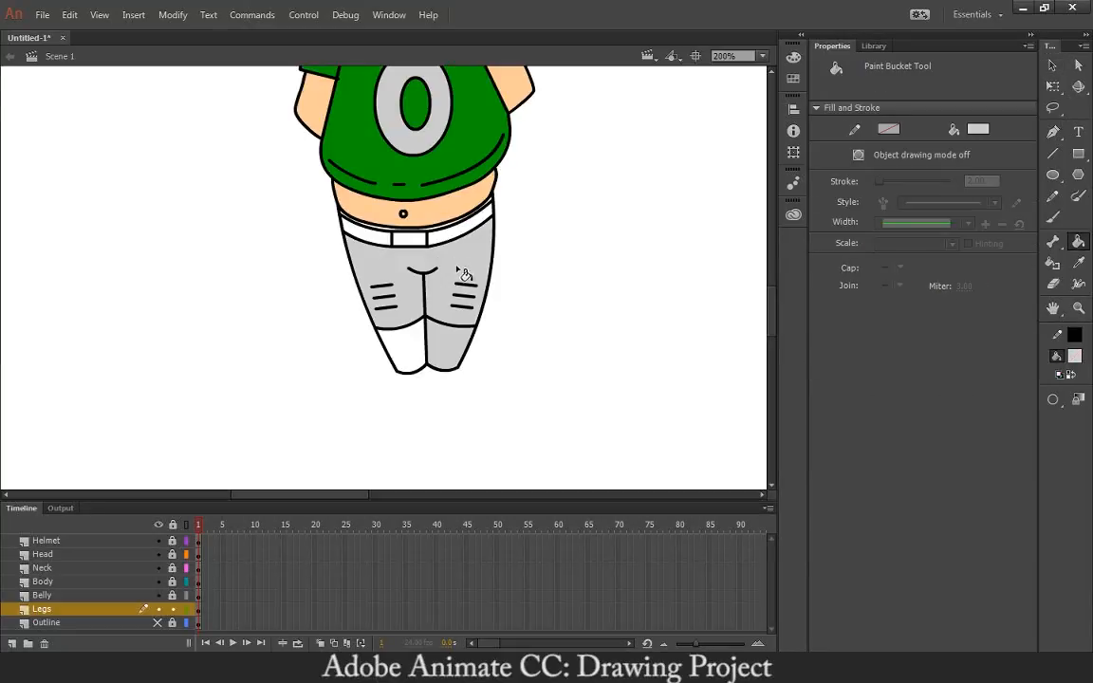
pyautogui.click(464, 337)
pyautogui.hotkey('ctrl', 'z')
pyautogui.hotkey('ctrl', 'z')
# Join the open end of the right-hand shorts hem to the outer leg line and fill the shorts with the grey #CCCCCC
pyautogui.press('v')
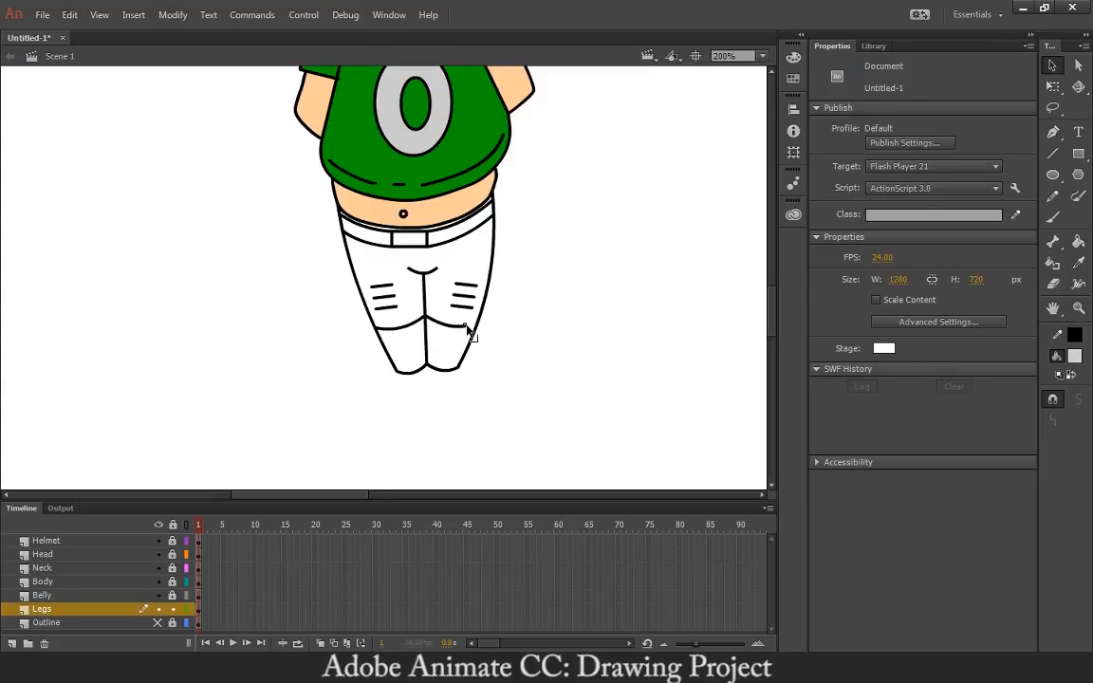
pyautogui.press('k')
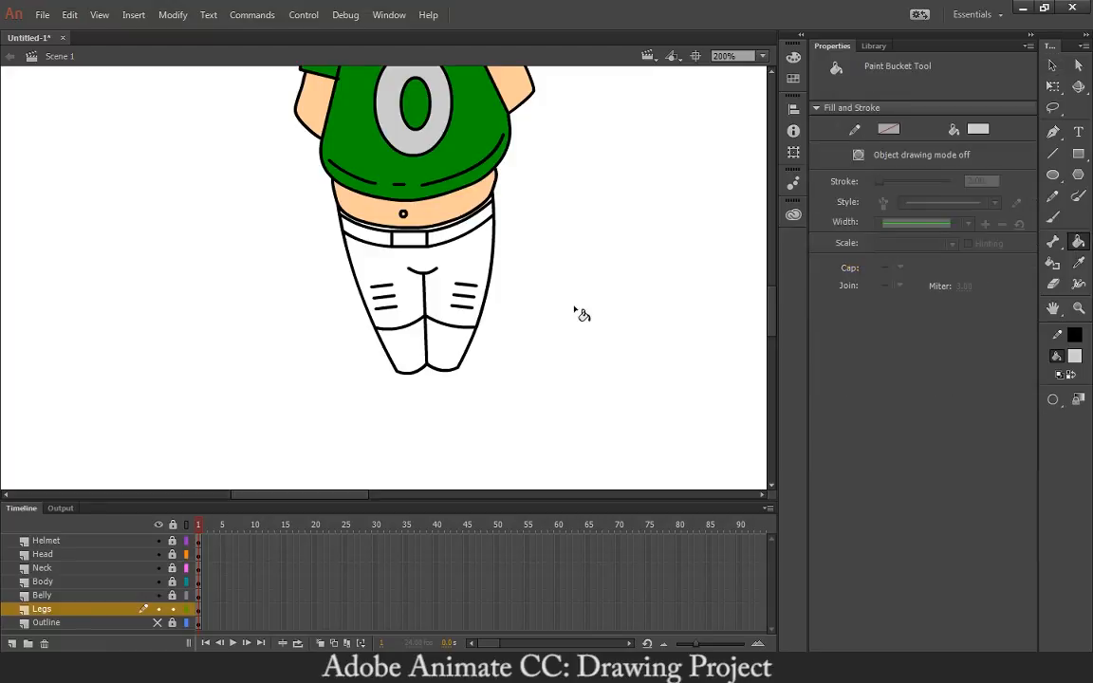
pyautogui.click(442, 254)
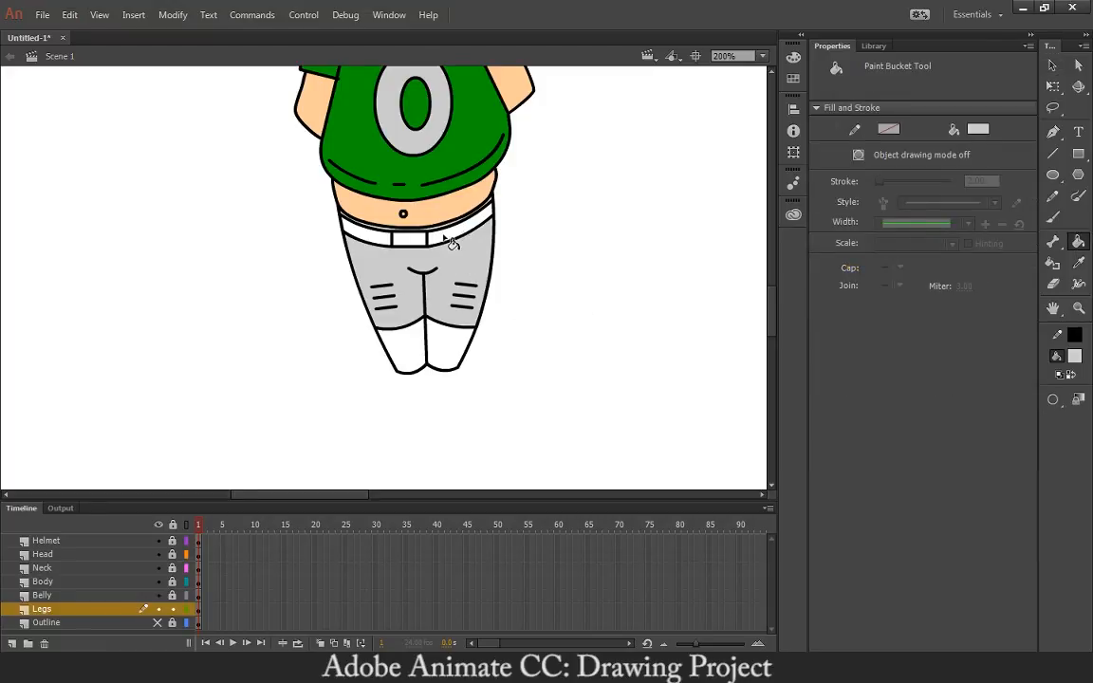
pyautogui.click(1079, 353)
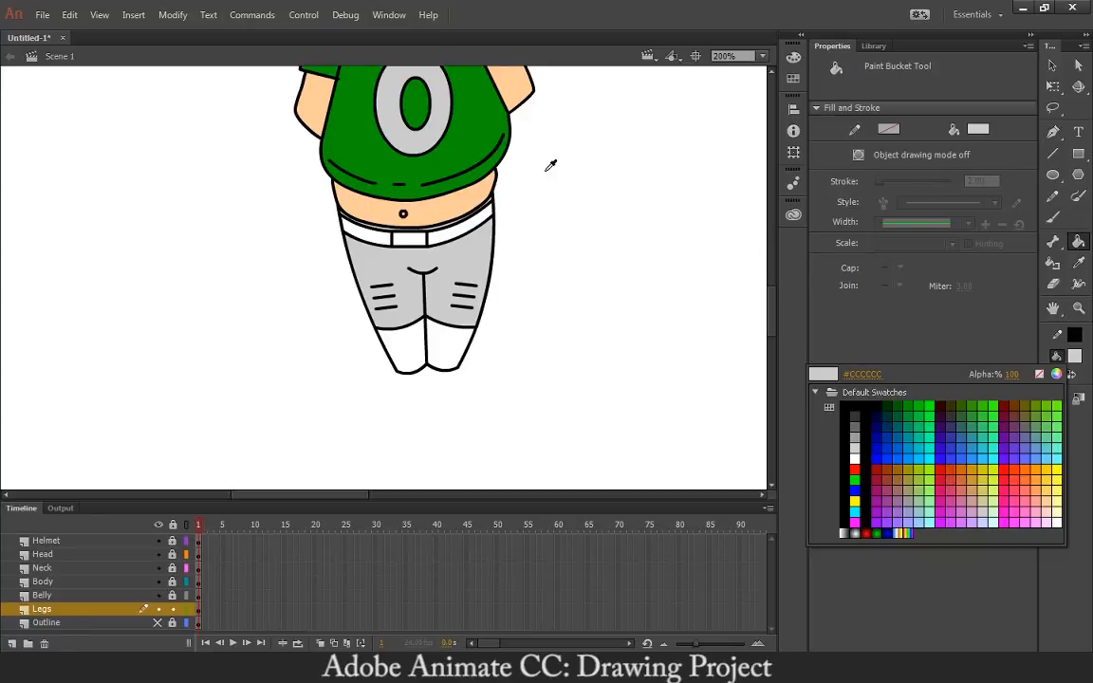
pyautogui.click(471, 253)
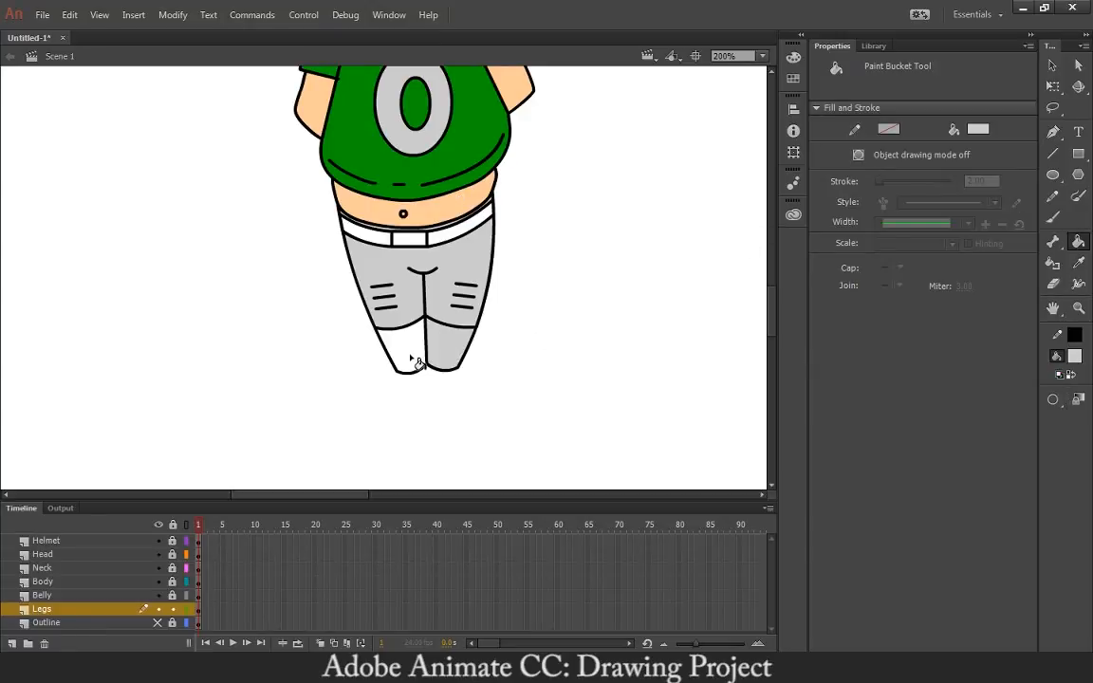
pyautogui.click(1078, 358)
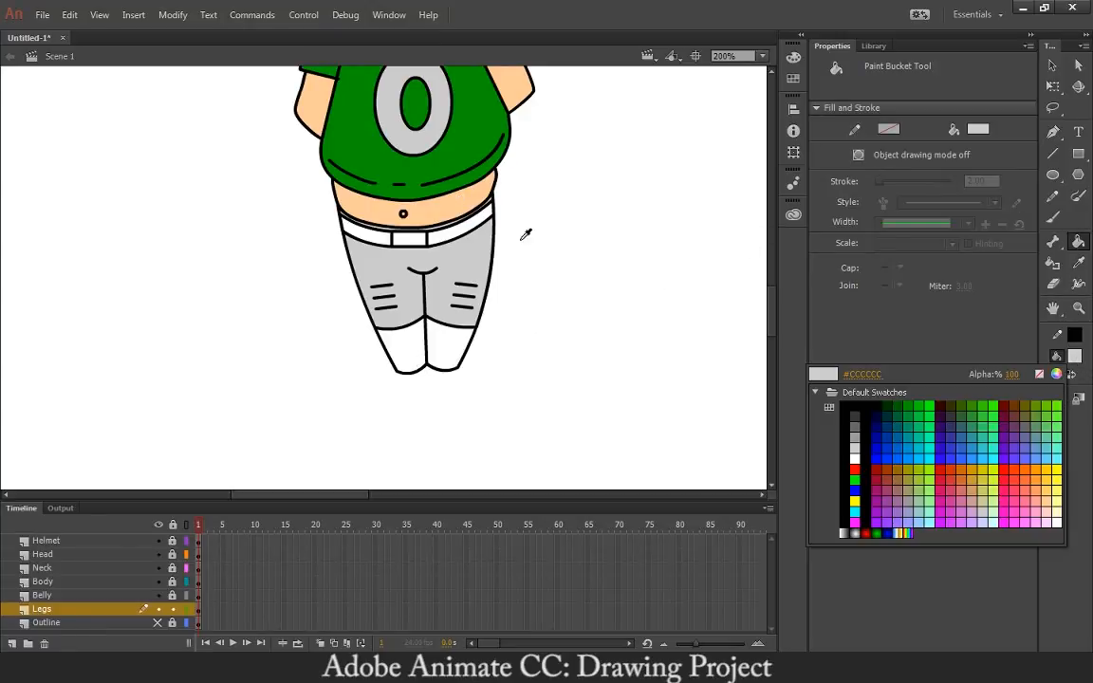
pyautogui.click(437, 210)
pyautogui.click(435, 349)
pyautogui.hotkey('ctrl', 'z')
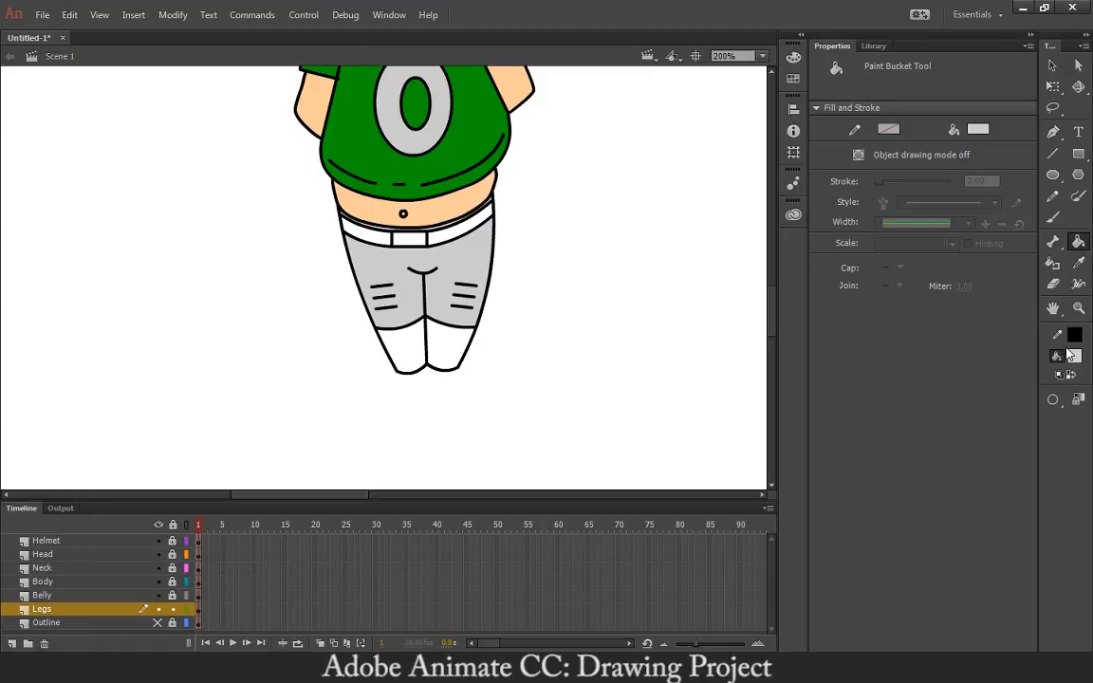
# Unlock all layers, sample the arm's skin tone and fill both lower legs with it
pyautogui.click(1079, 354)
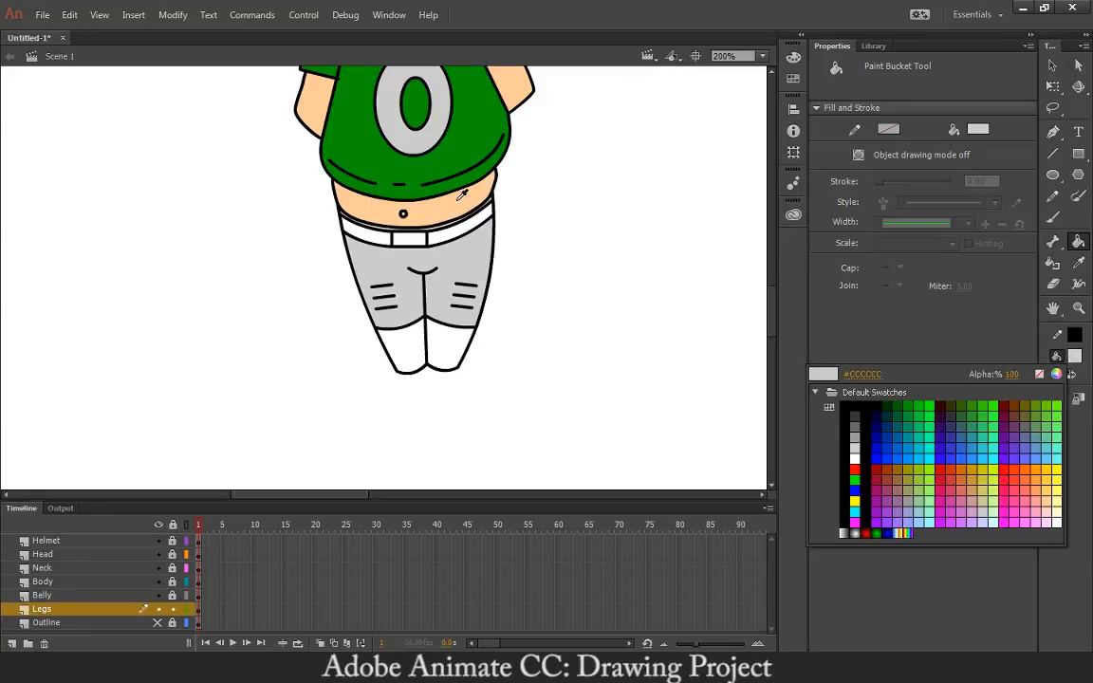
pyautogui.click(325, 96)
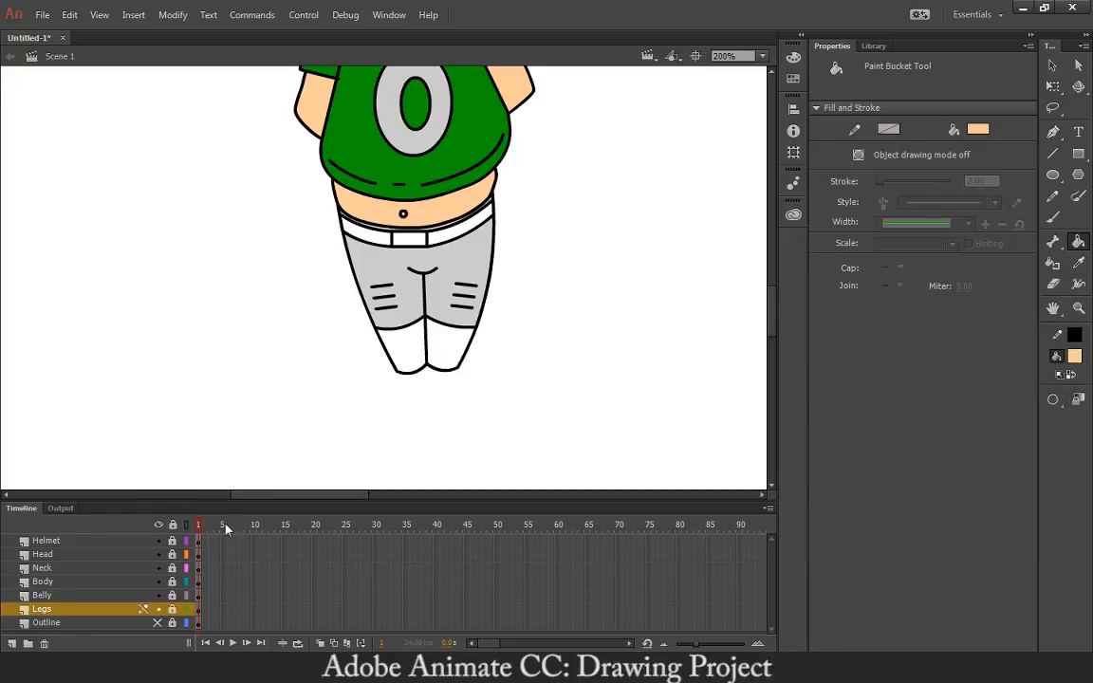
pyautogui.click(173, 525)
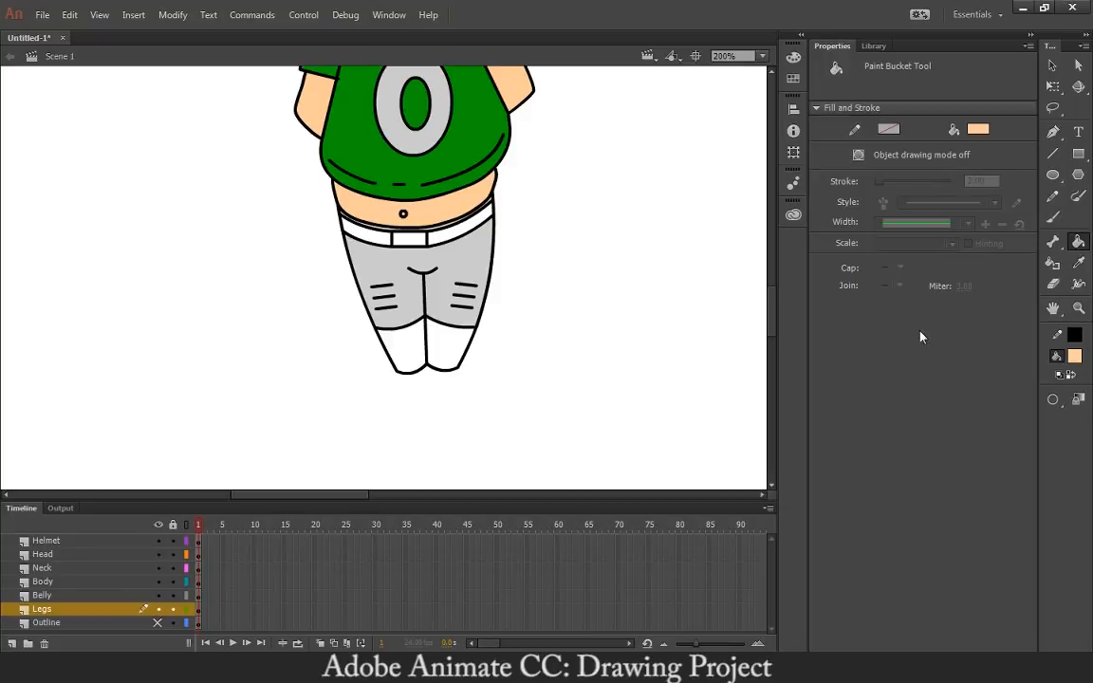
pyautogui.click(1078, 359)
pyautogui.click(313, 101)
pyautogui.click(414, 355)
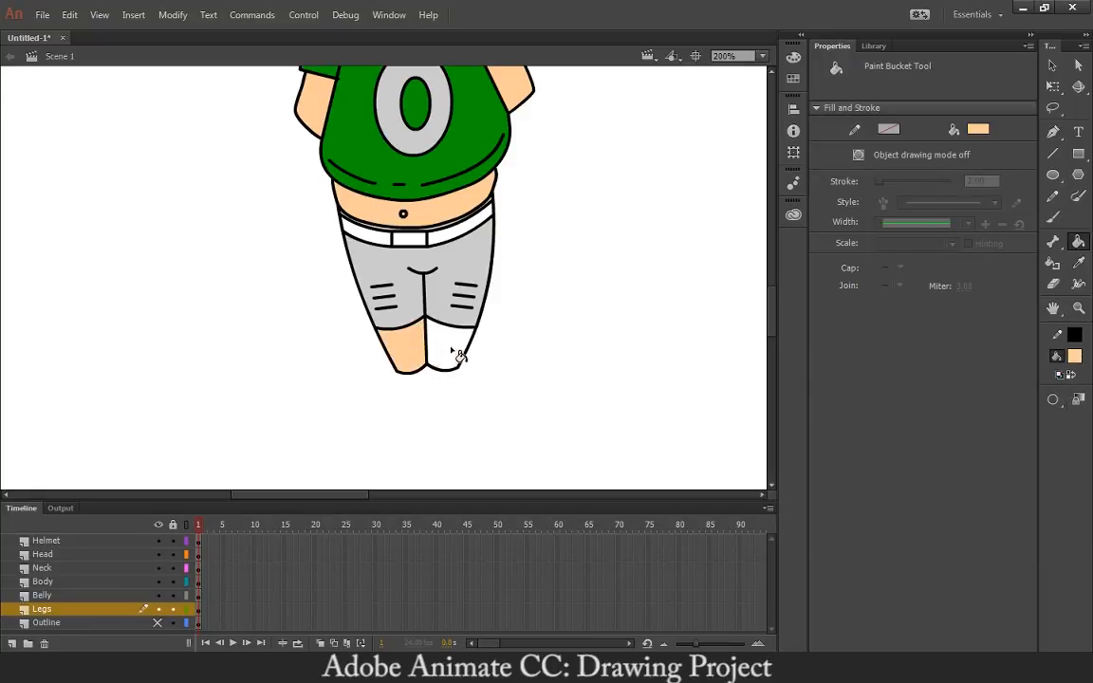
pyautogui.click(453, 355)
# Sample the jersey's green and fill the belt with it on both sides of the buckle
pyautogui.scroll(2, 537, 305)
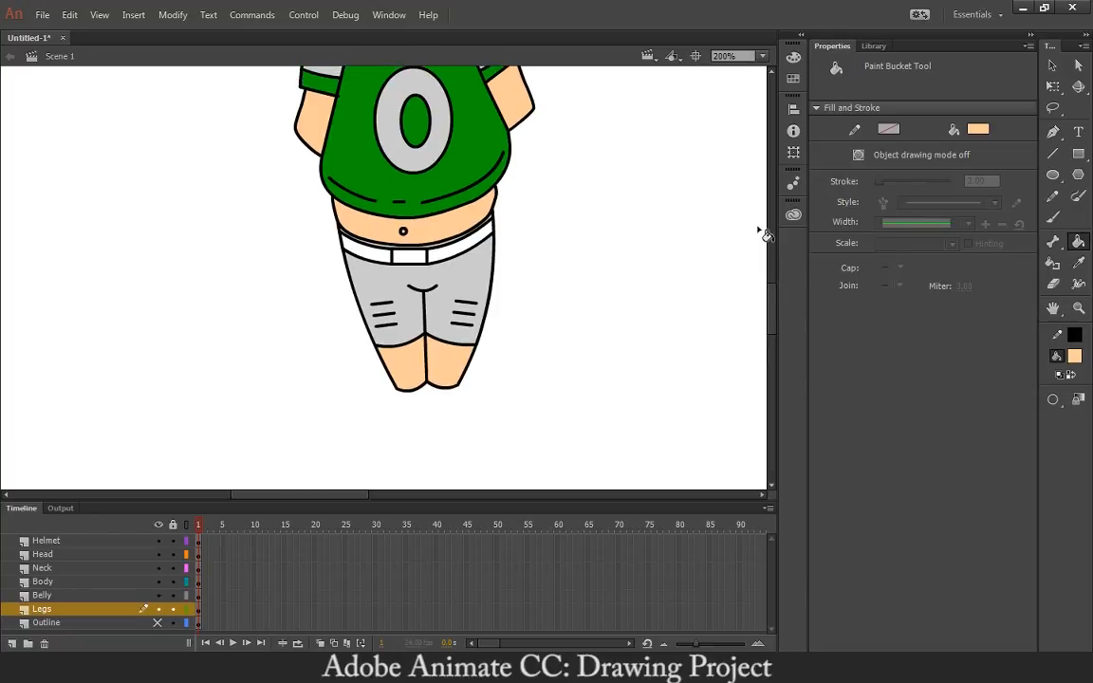
pyautogui.click(1074, 356)
pyautogui.click(479, 177)
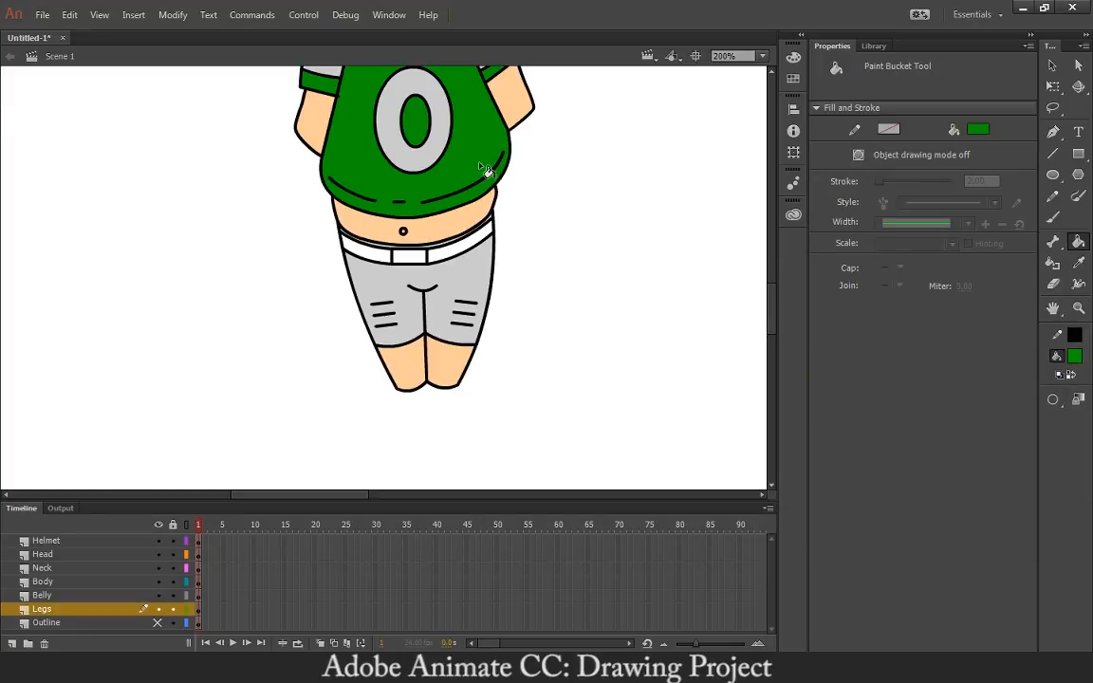
pyautogui.click(372, 258)
pyautogui.click(452, 251)
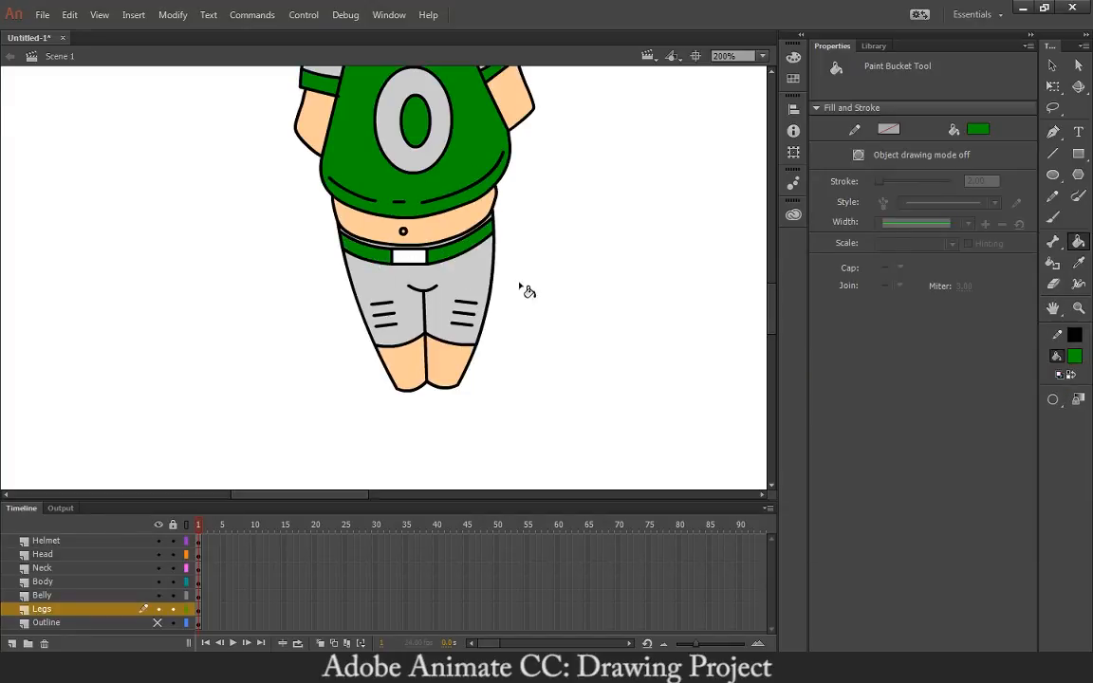
# Fill the belt buckle with a medium grey swatch
pyautogui.click(1074, 356)
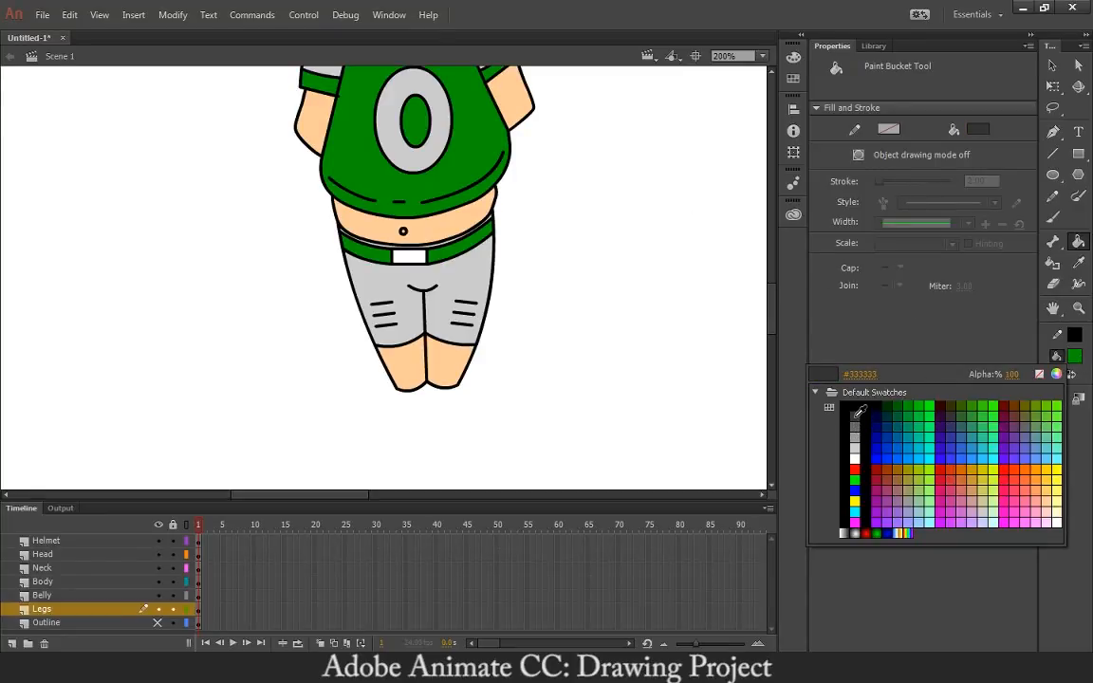
pyautogui.click(857, 434)
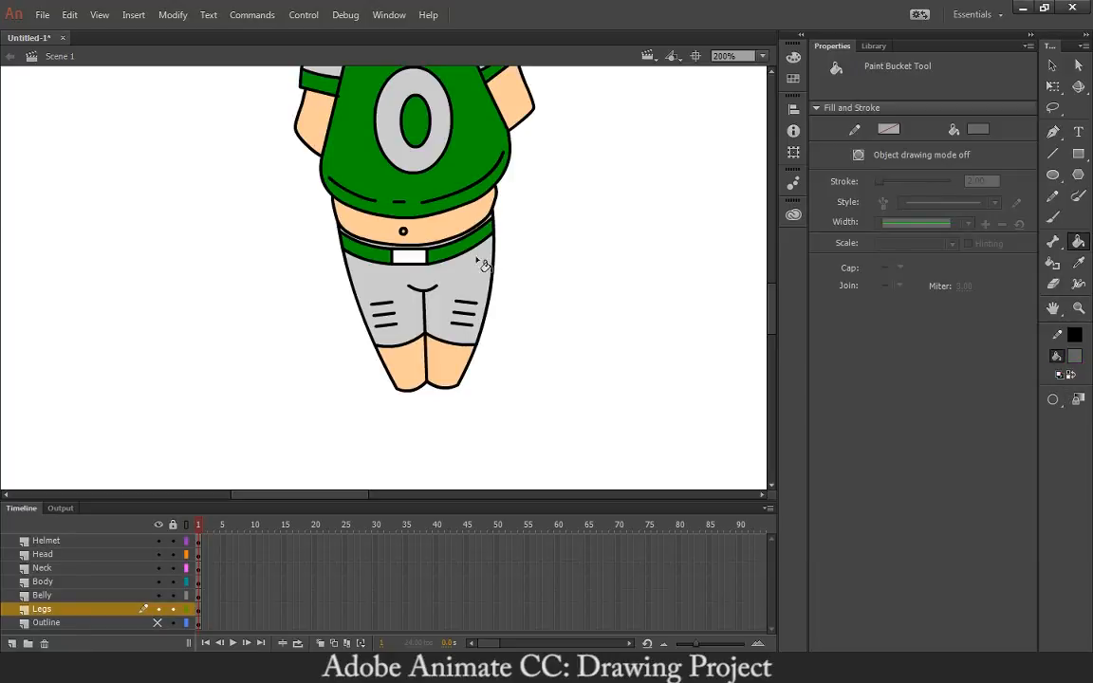
pyautogui.click(409, 258)
# Recolour the belt buckle with the dark grey of the helmet's ear hole
pyautogui.moveTo(591, 232)
pyautogui.mouseDown()
pyautogui.moveTo(622, 356)
pyautogui.moveTo(627, 454)
pyautogui.mouseUp()
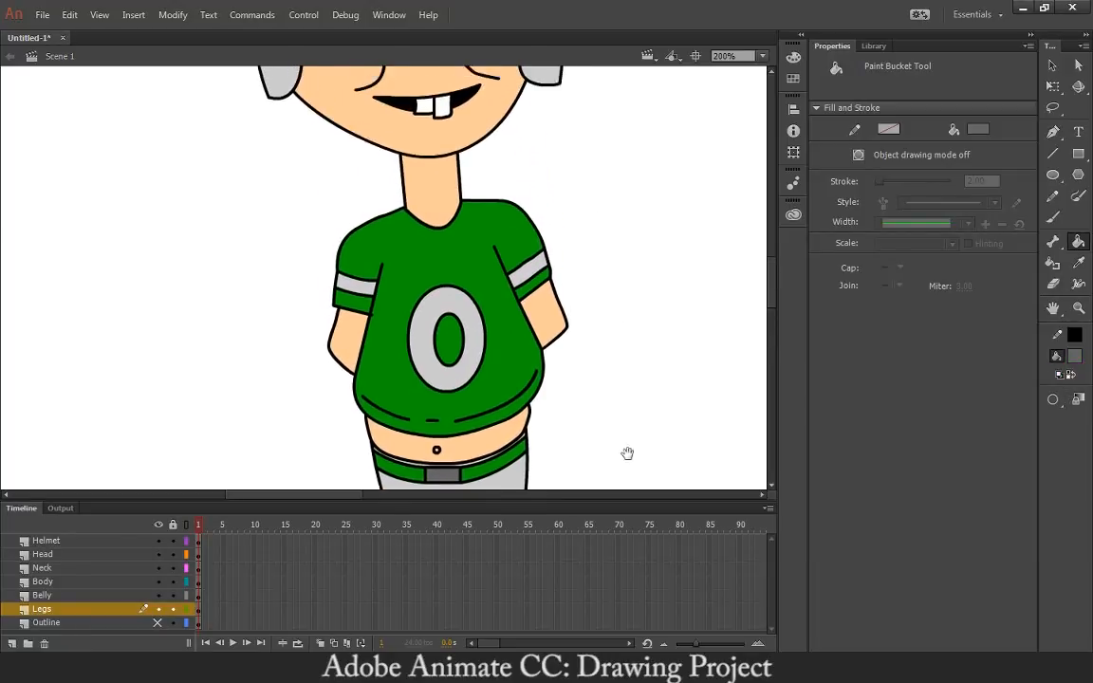
pyautogui.moveTo(621, 283); pyautogui.dragTo(619, 320)
pyautogui.moveTo(602, 261); pyautogui.dragTo(635, 312)
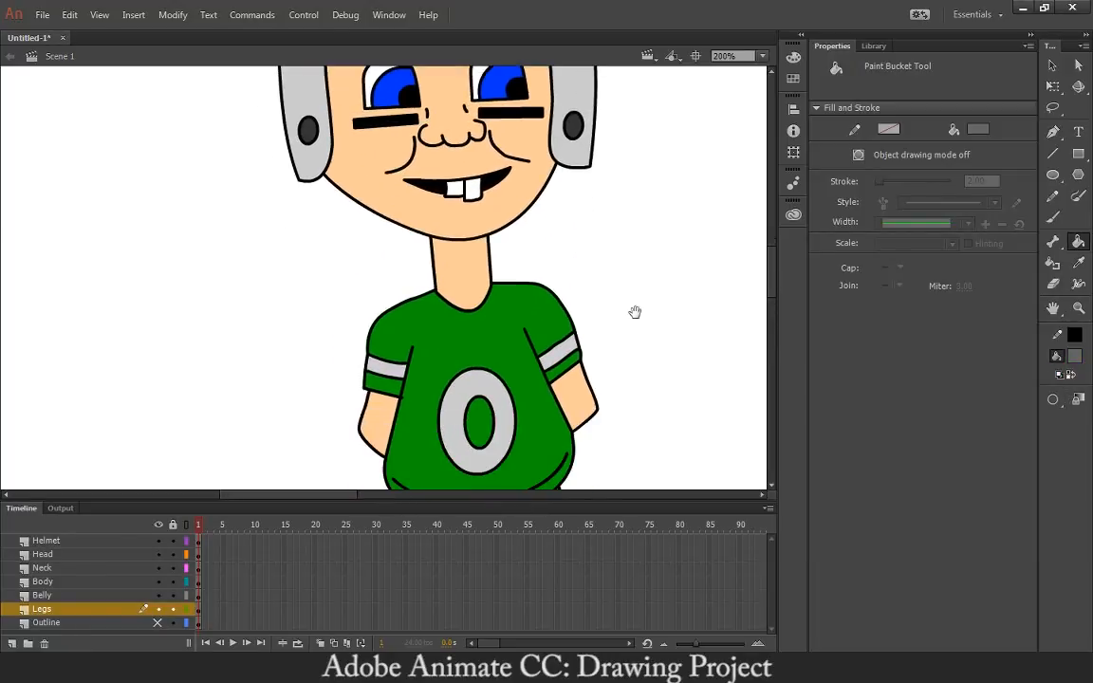
pyautogui.click(1074, 356)
pyautogui.click(823, 501)
pyautogui.moveTo(615, 337); pyautogui.dragTo(611, 95)
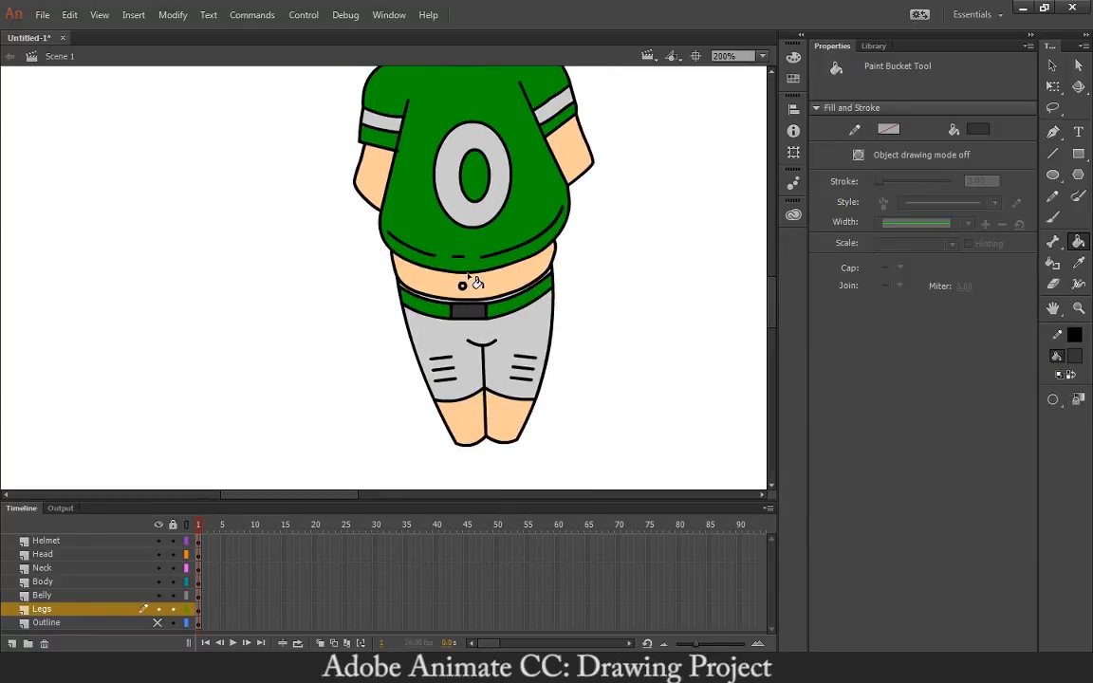
pyautogui.moveTo(575, 334); pyautogui.dragTo(597, 272)
pyautogui.scroll(10, 597, 273)
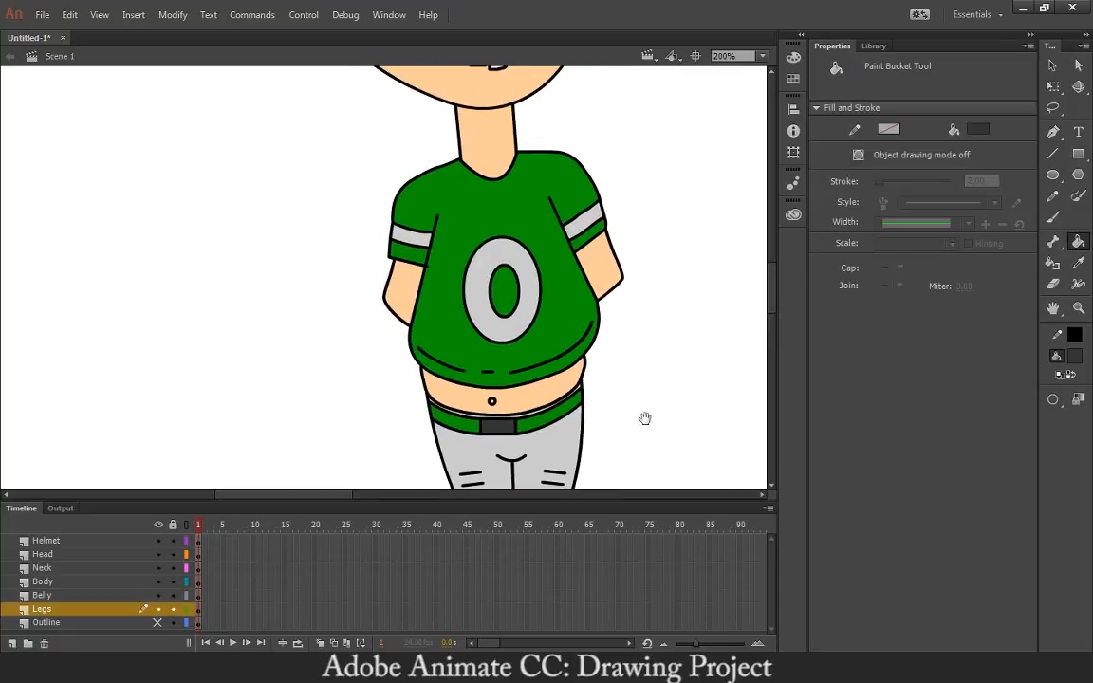
pyautogui.scroll(-5, 663, 431)
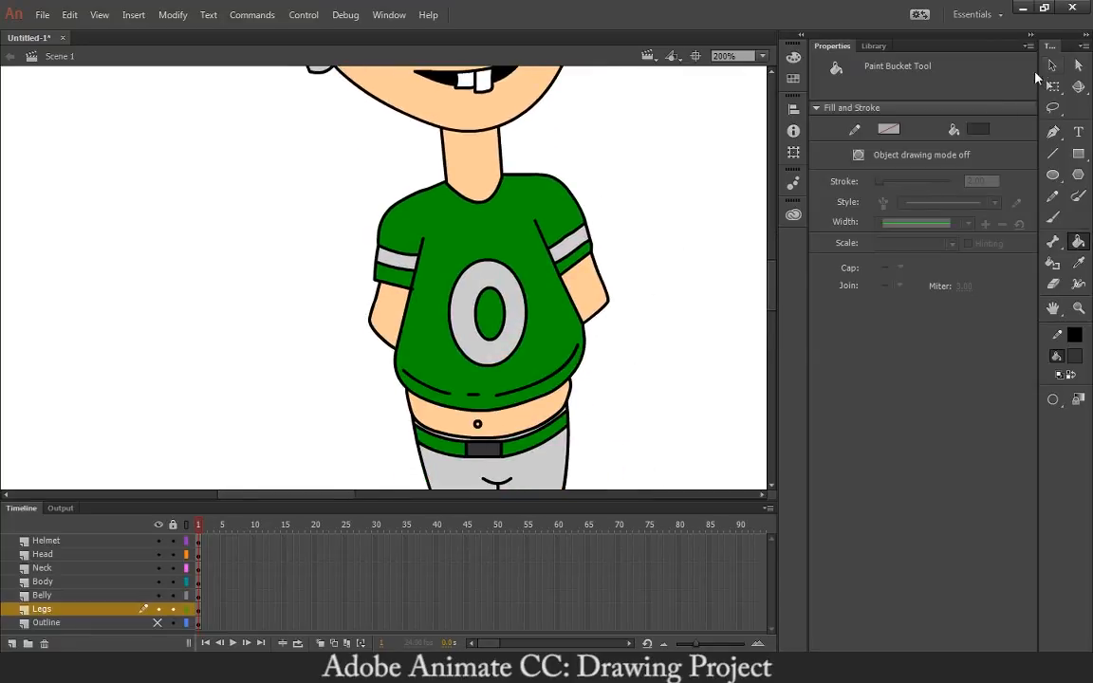
# Add a new layer directly above the Outline layer and name it Feet
pyautogui.click(1052, 64)
pyautogui.moveTo(665, 465); pyautogui.dragTo(641, 226)
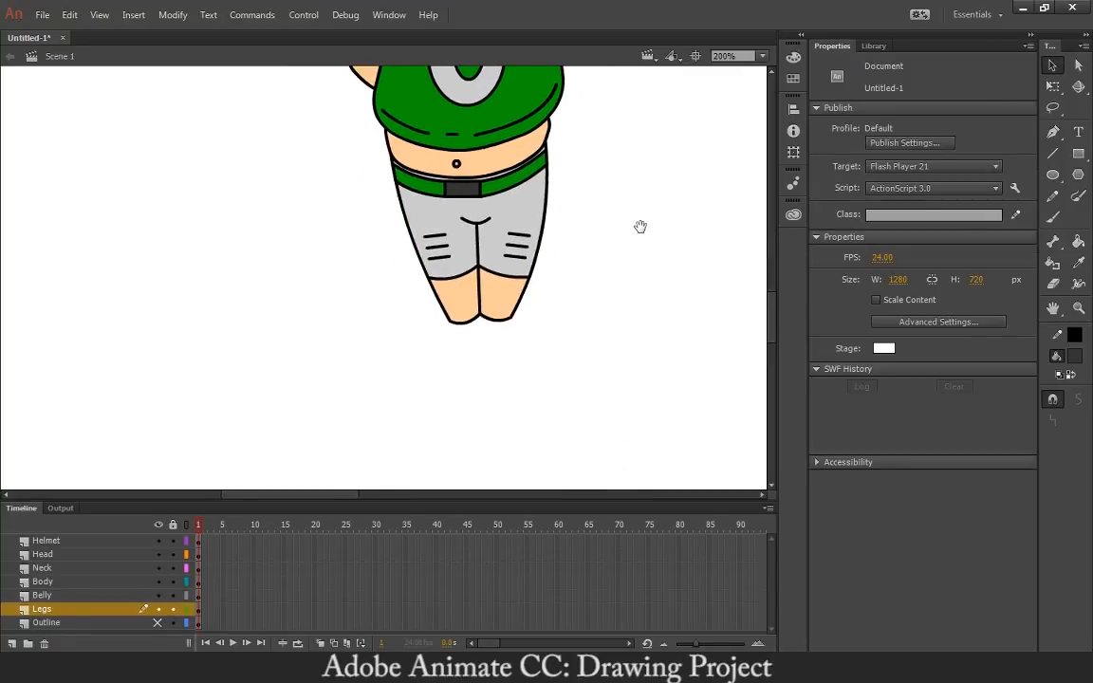
pyautogui.moveTo(612, 272); pyautogui.dragTo(583, 267)
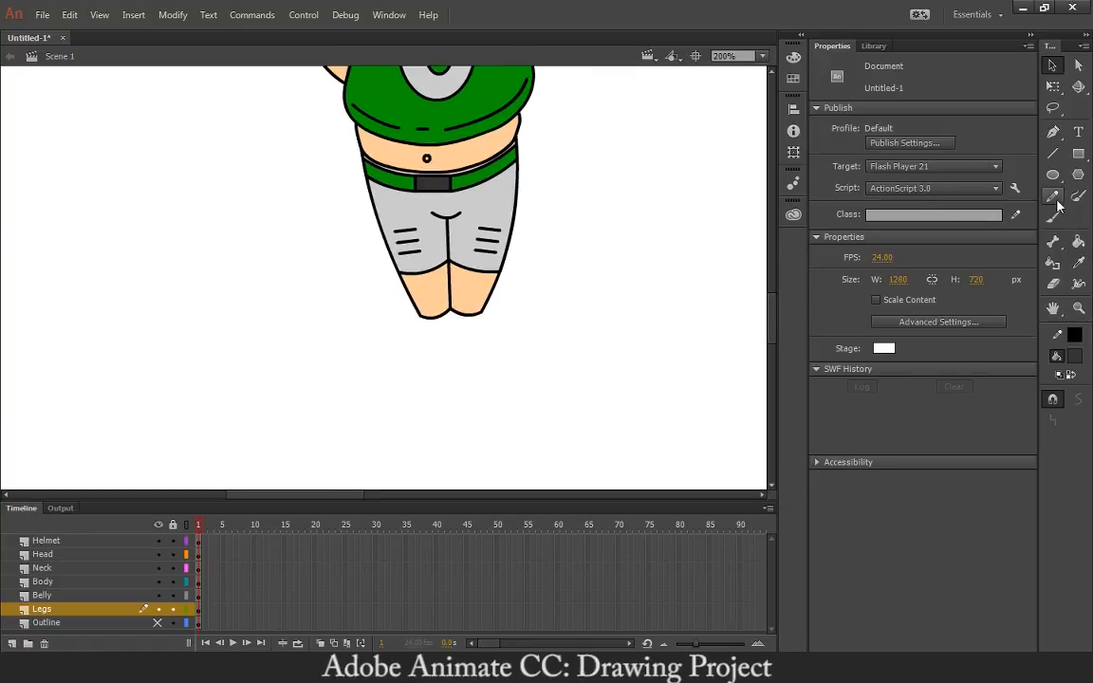
pyautogui.click(1052, 154)
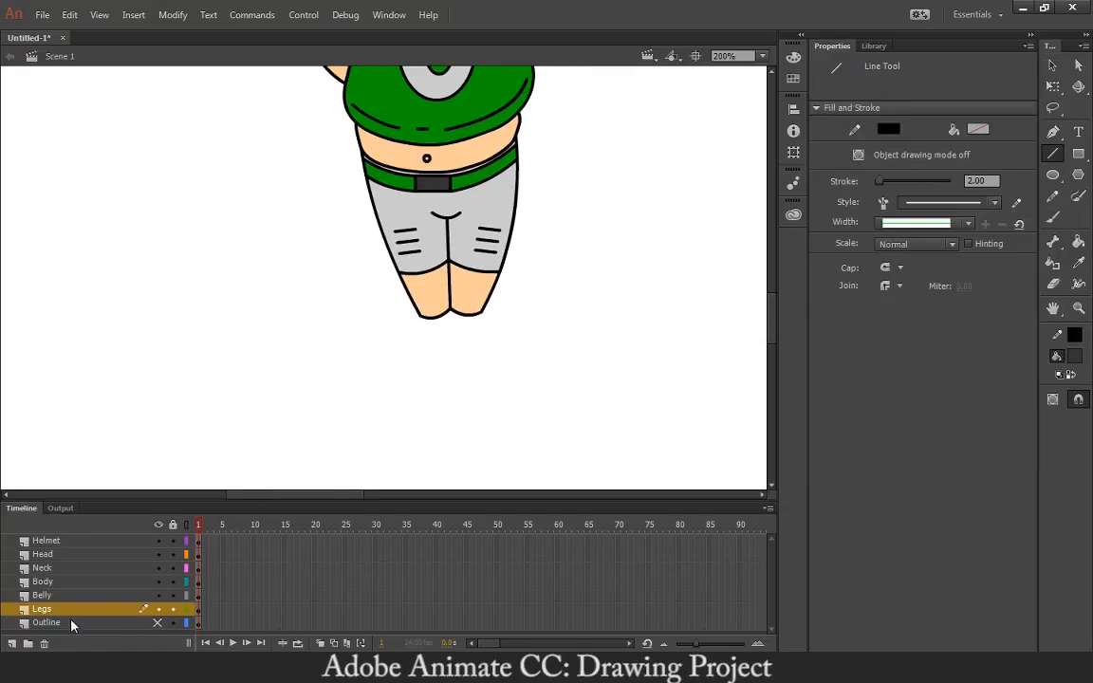
pyautogui.click(72, 623)
pyautogui.click(11, 645)
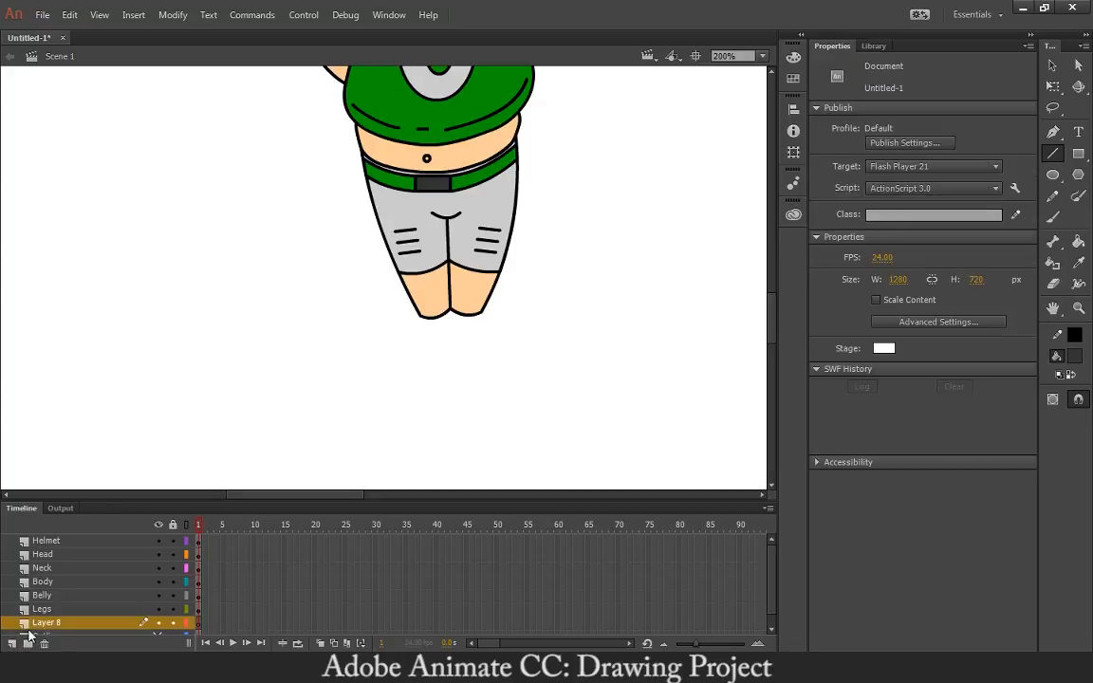
pyautogui.doubleClick(39, 623)
pyautogui.write('E')
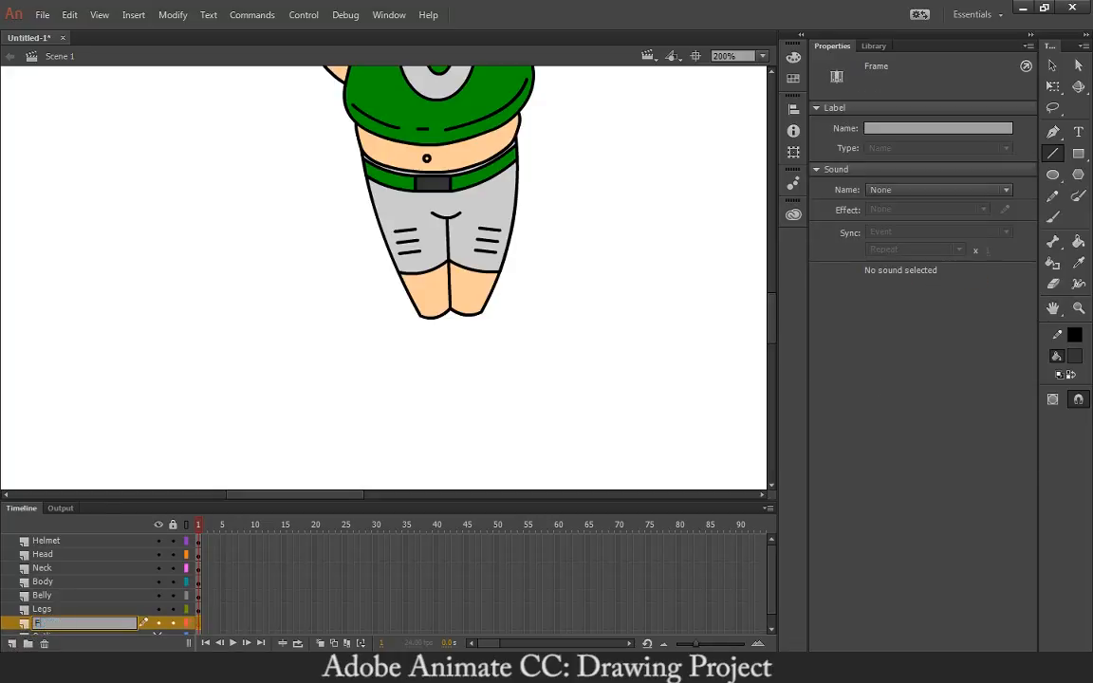
pyautogui.write('eet')
pyautogui.press('Return')
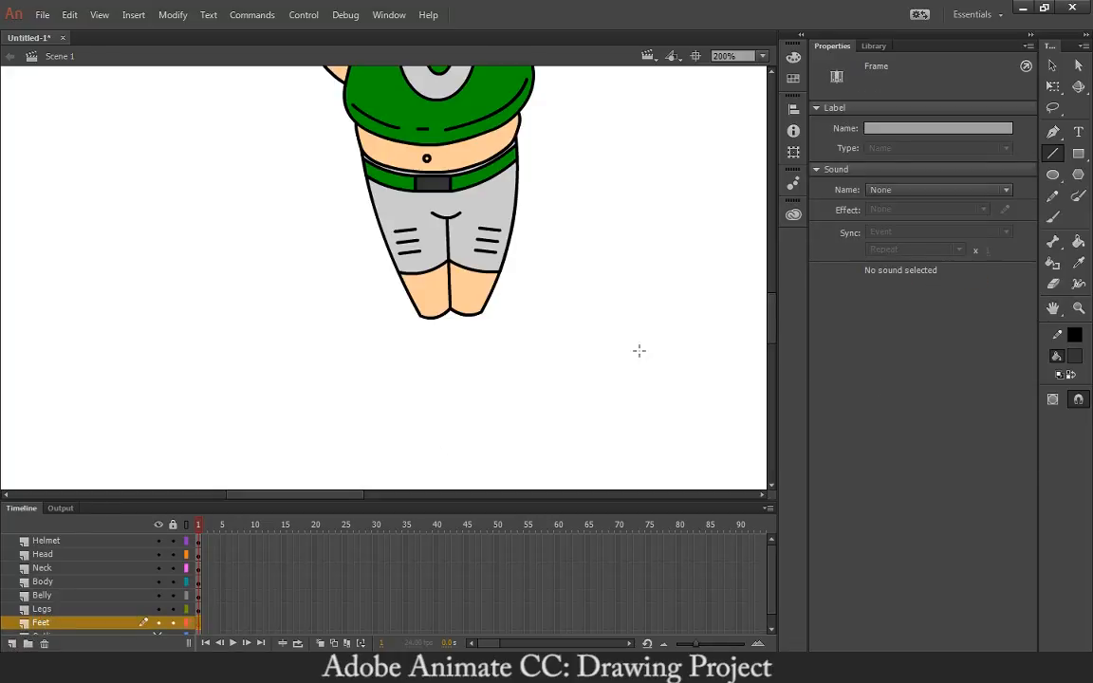
# Undo the trial line at the ankle, show the Outline layer, and enlarge the timeline to list every layer
pyautogui.moveTo(419, 316); pyautogui.dragTo(362, 344)
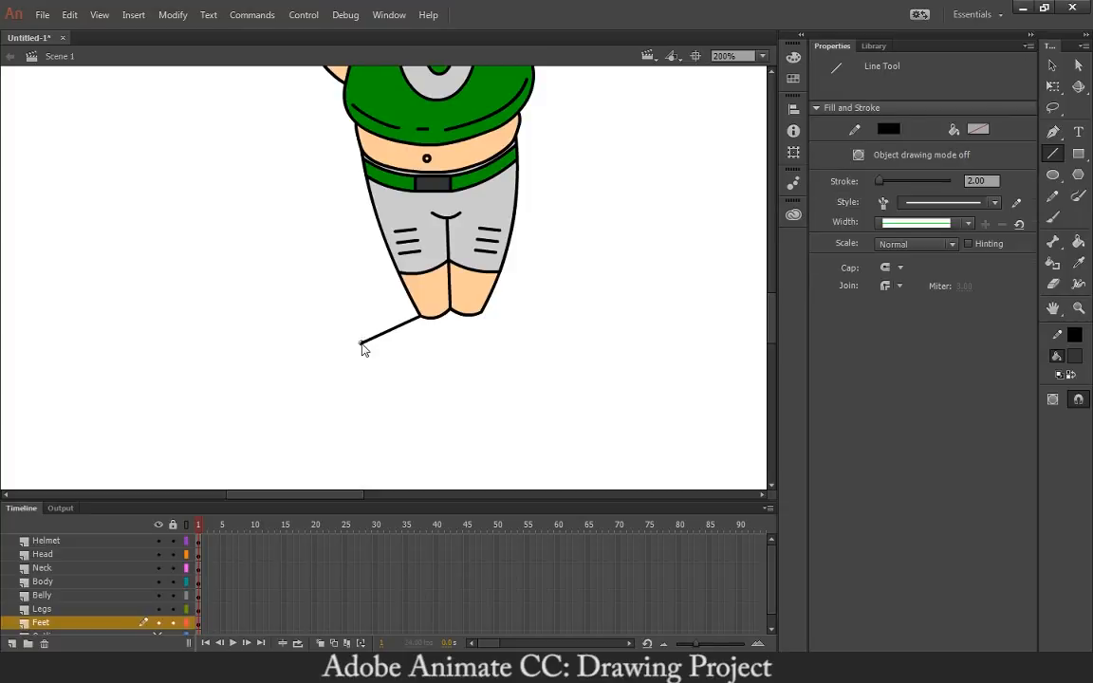
pyautogui.hotkey('ctrl', 'z')
pyautogui.scroll(-1, 283, 589)
pyautogui.click(157, 622)
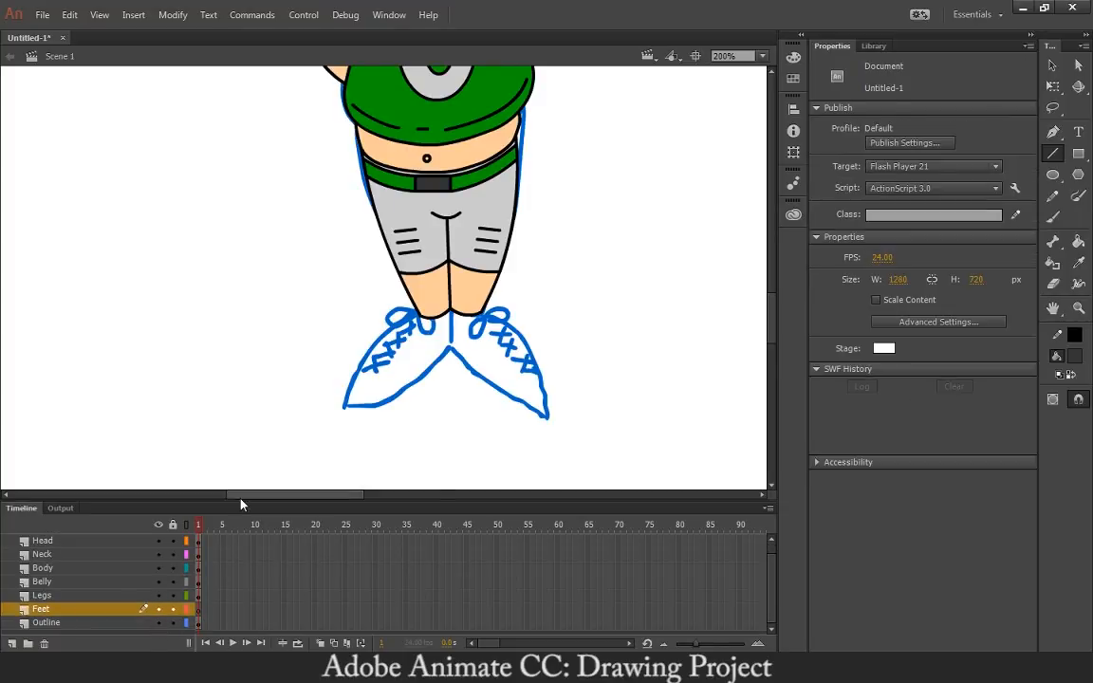
pyautogui.moveTo(242, 501); pyautogui.dragTo(240, 465)
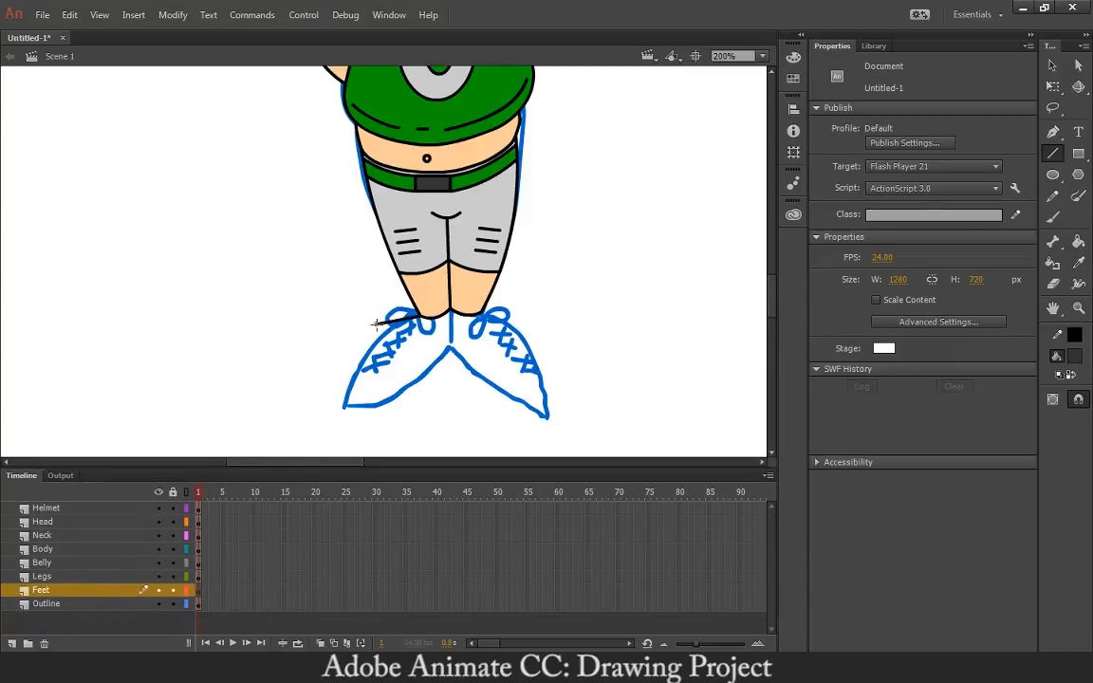
# Outline the left shoe with black straight lines on the Feet layer and bend its two long sides to follow the sketch
pyautogui.moveTo(416, 314)
pyautogui.mouseDown()
pyautogui.moveTo(346, 410)
pyautogui.moveTo(422, 390)
pyautogui.moveTo(449, 351)
pyautogui.moveTo(449, 312)
pyautogui.mouseUp()
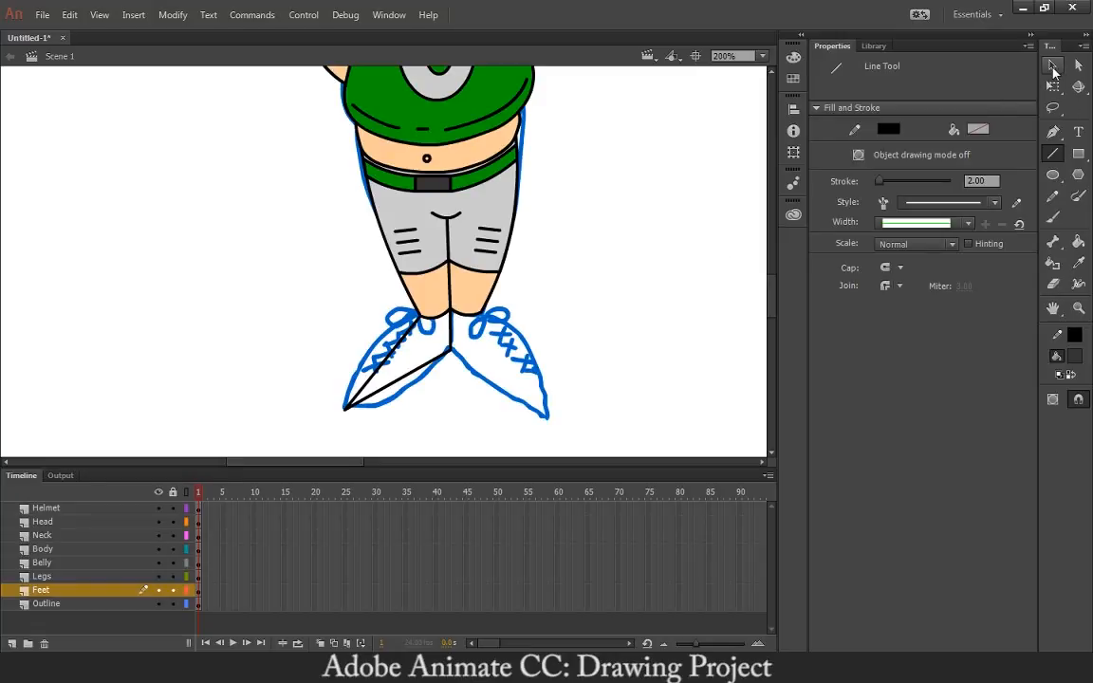
pyautogui.press('v')
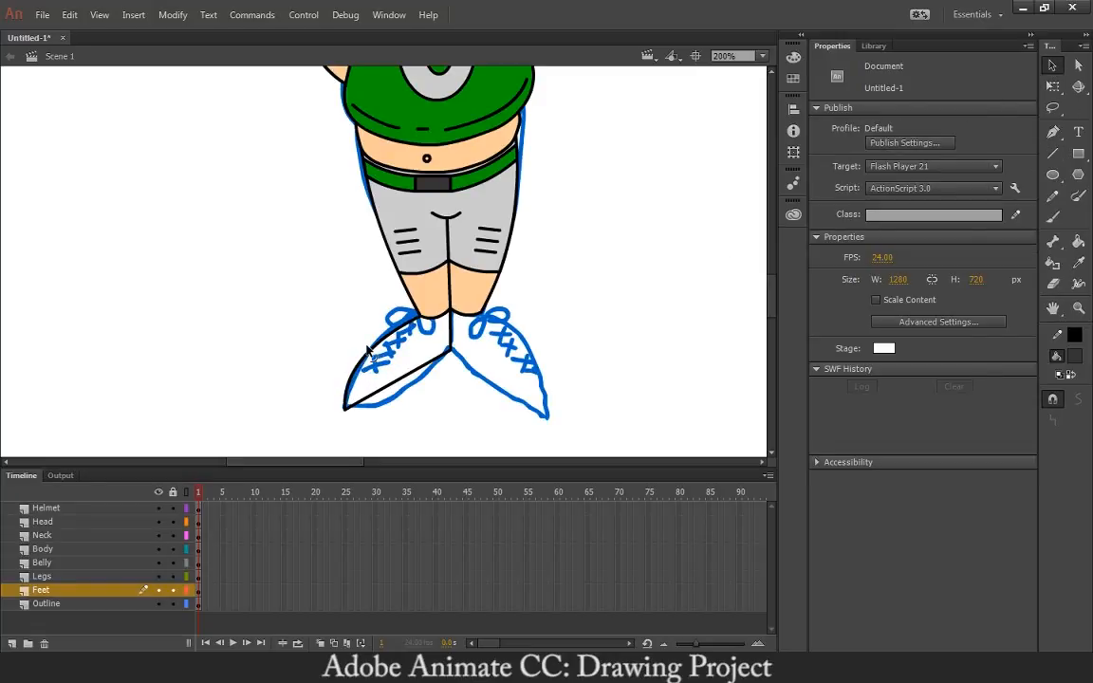
pyautogui.moveTo(387, 382); pyautogui.dragTo(390, 405)
# Duplicate the left shoe outline, flip the copy horizontally and place it over the sketched right shoe
pyautogui.click(365, 356)
pyautogui.keyDown('shift'); pyautogui.click(414, 379); pyautogui.keyUp('shift')
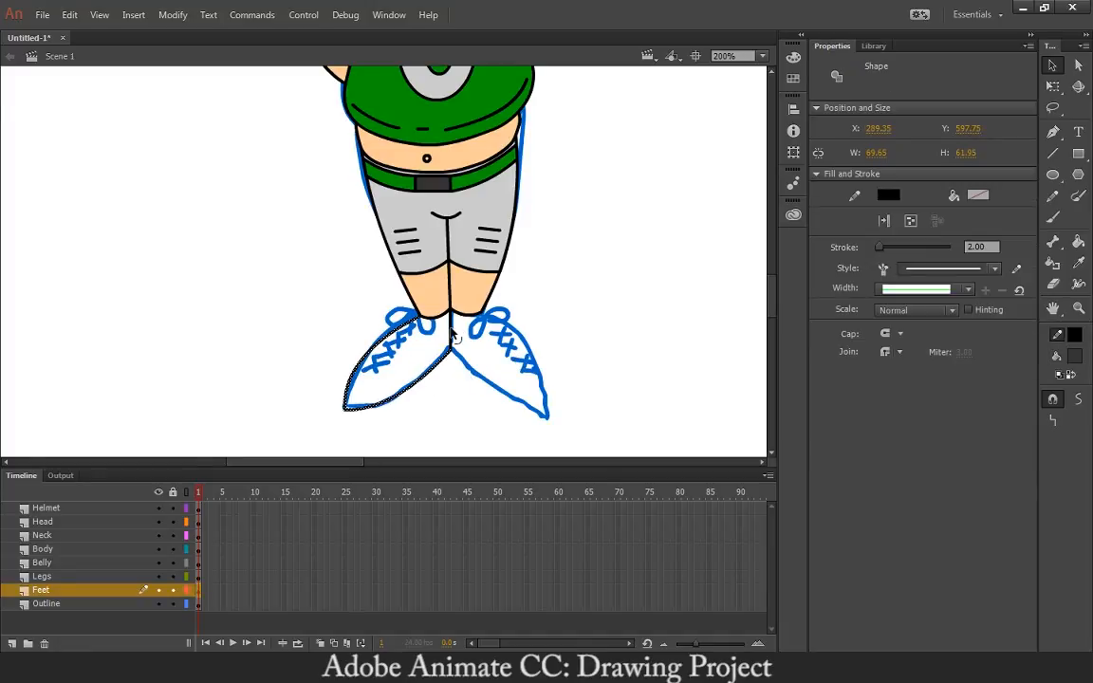
pyautogui.hotkey('ctrl', 'v')
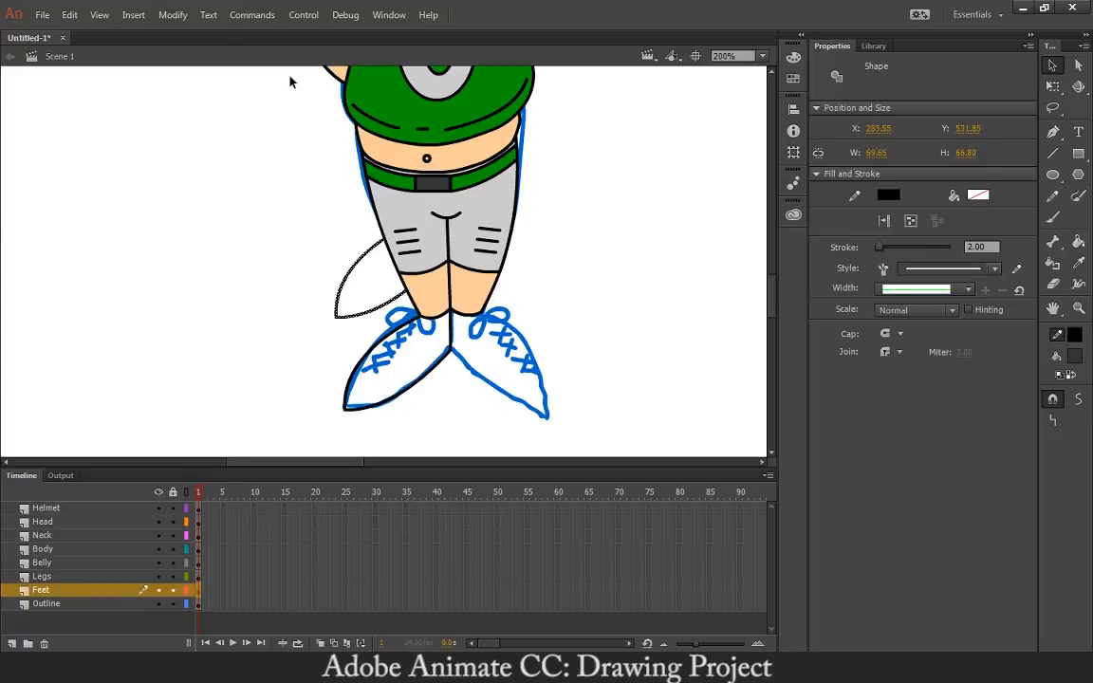
pyautogui.click(162, 17)
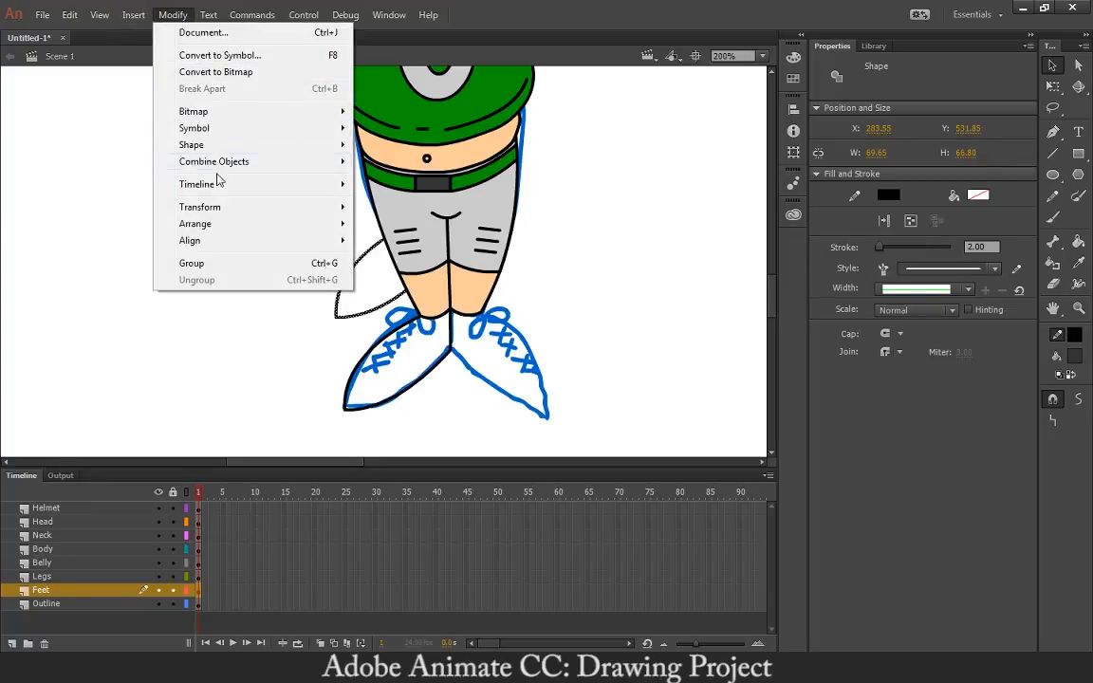
pyautogui.moveTo(239, 210)
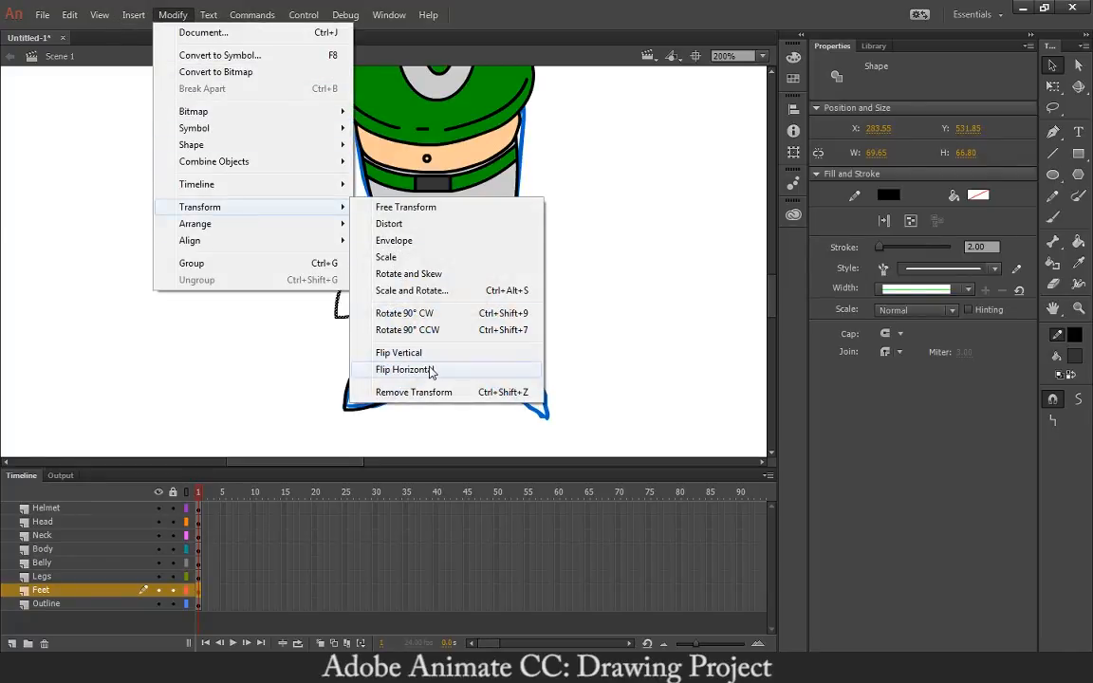
pyautogui.click(422, 370)
pyautogui.moveTo(349, 275); pyautogui.dragTo(465, 363)
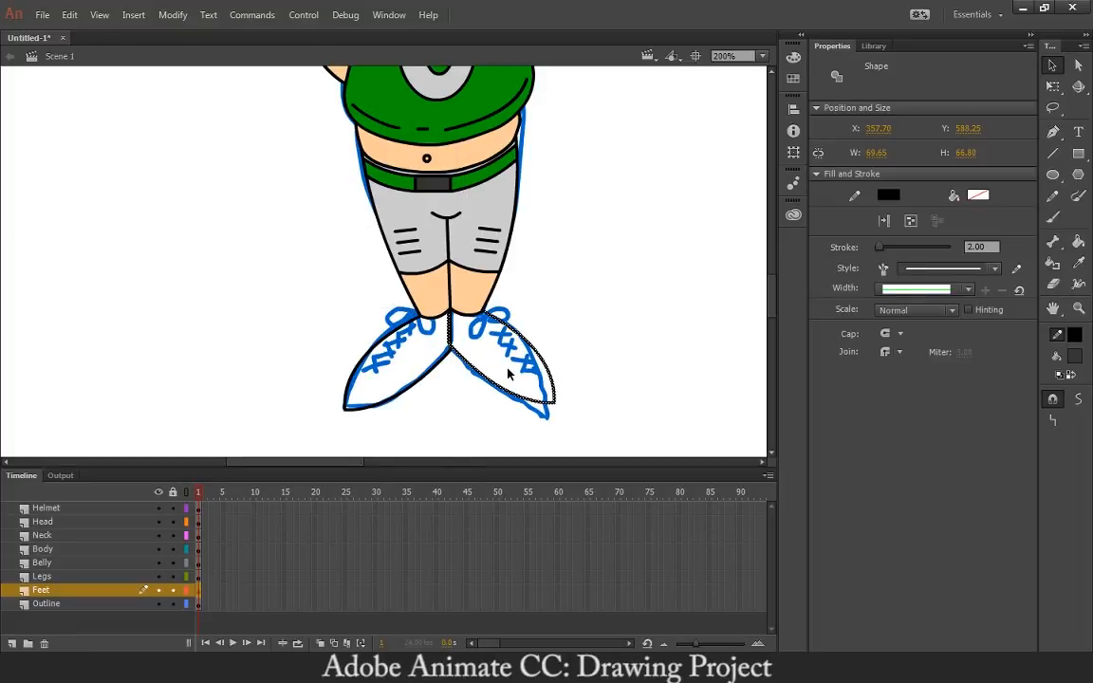
# Delete the duplicate centre line between the shoes and snap the right shoe's inner corner to the remaining line's lower end
pyautogui.scroll(4, 508, 373)
pyautogui.moveTo(333, 235); pyautogui.dragTo(664, 398)
pyautogui.click(306, 243)
pyautogui.click(251, 261)
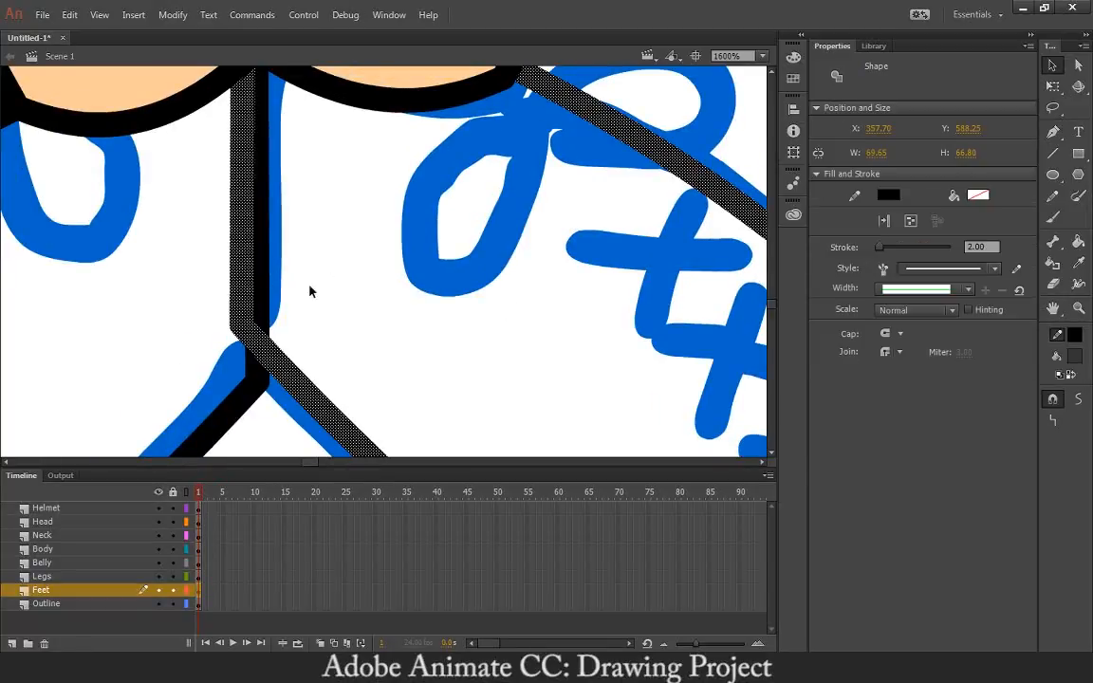
pyautogui.click(214, 302)
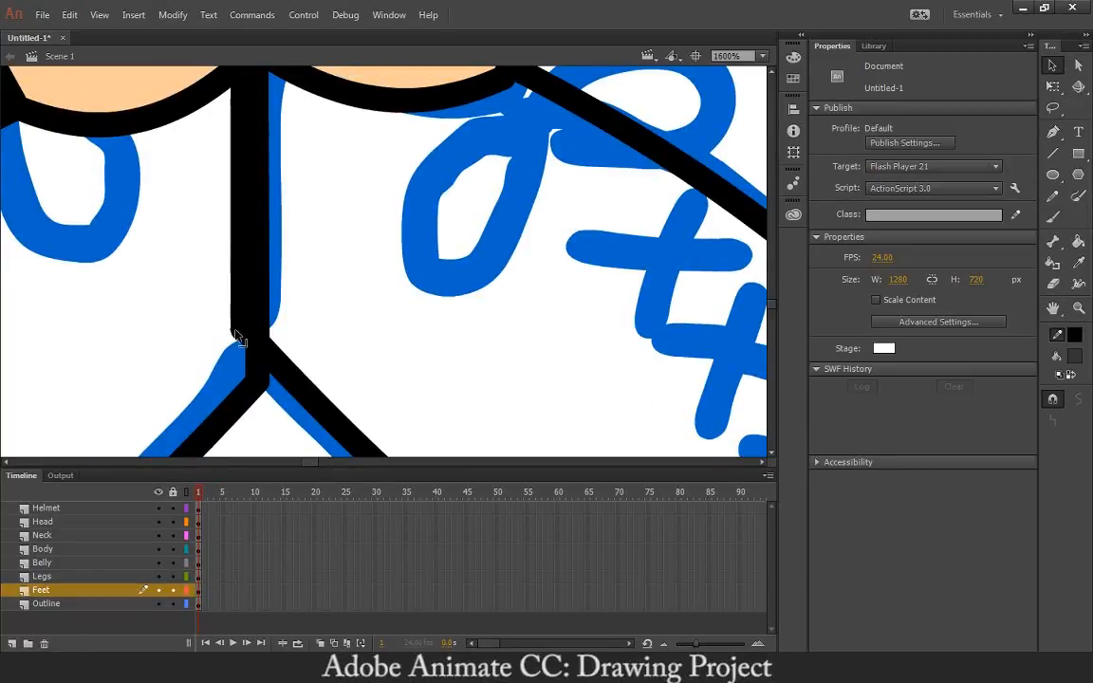
pyautogui.moveTo(237, 337); pyautogui.dragTo(149, 359)
pyautogui.click(177, 319)
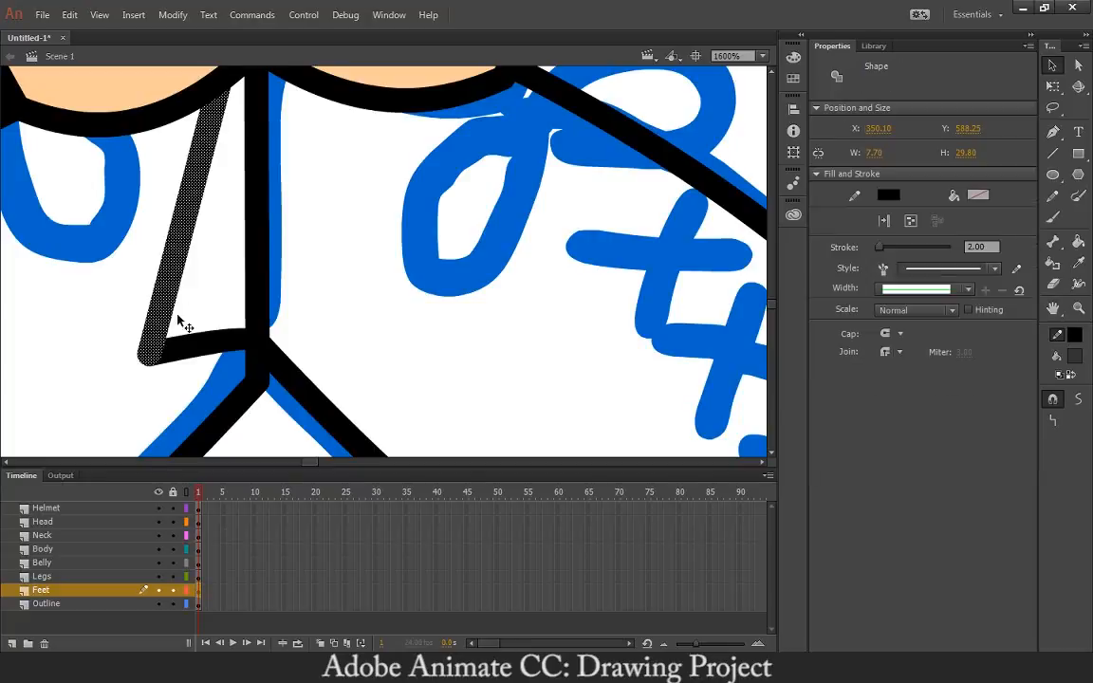
pyautogui.press('Delete')
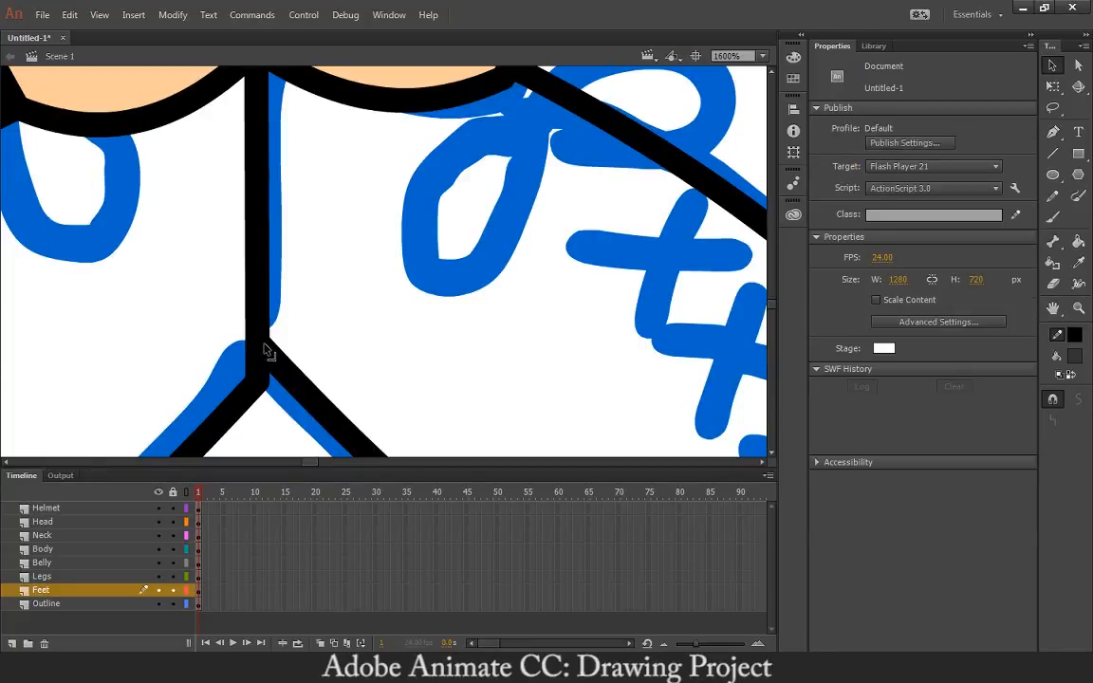
pyautogui.moveTo(264, 344); pyautogui.dragTo(258, 389)
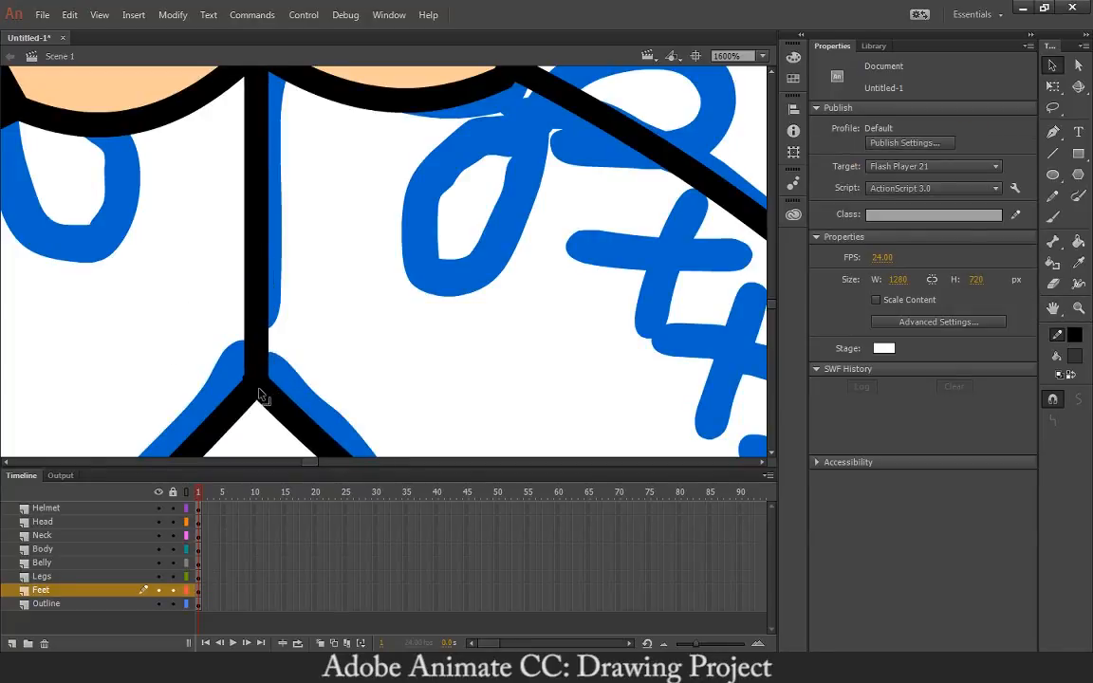
# Lock every layer except Feet and hide the Legs layer to expose the shoe lines' upper ends
pyautogui.moveTo(476, 269); pyautogui.dragTo(306, 359)
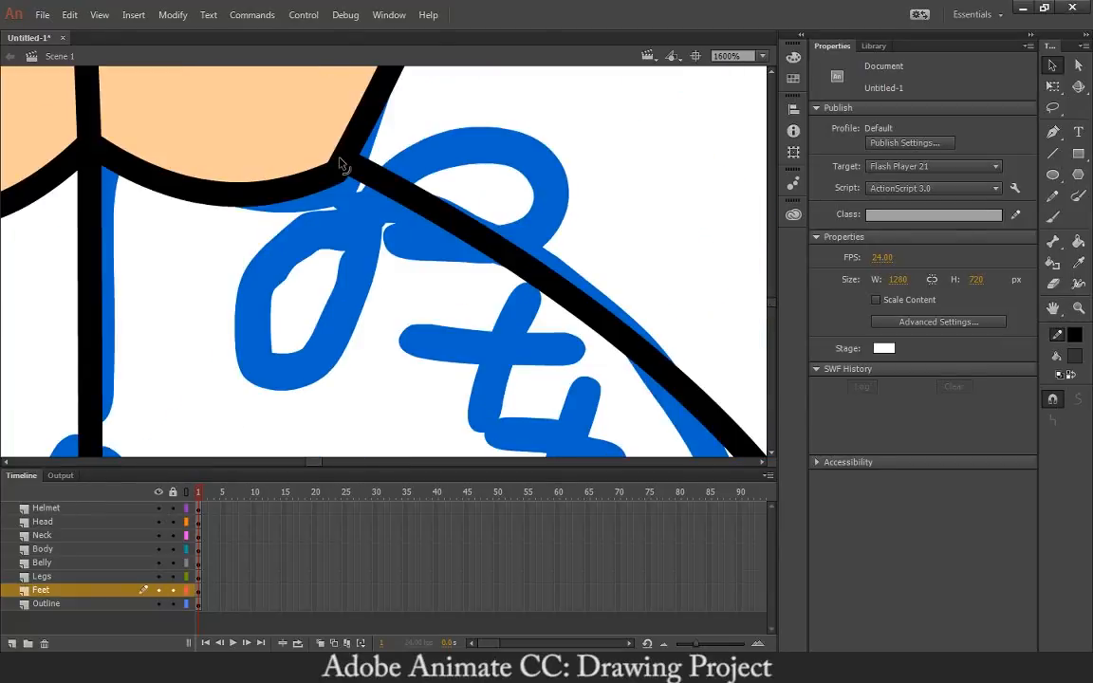
pyautogui.click(334, 160)
pyautogui.click(342, 158)
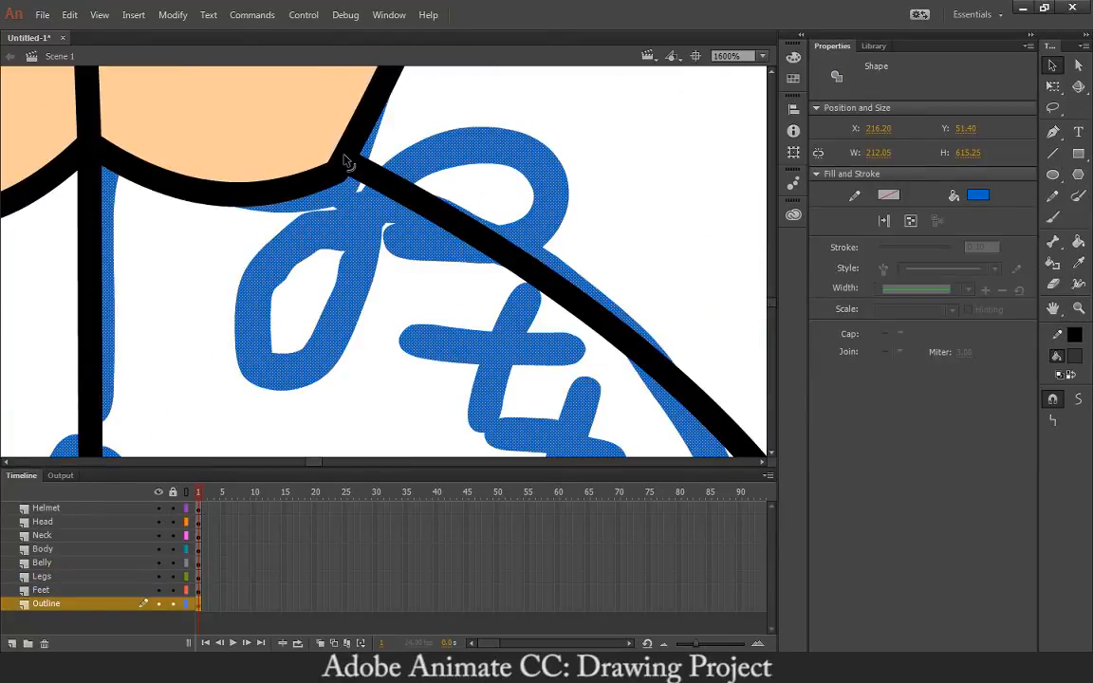
pyautogui.click(389, 114)
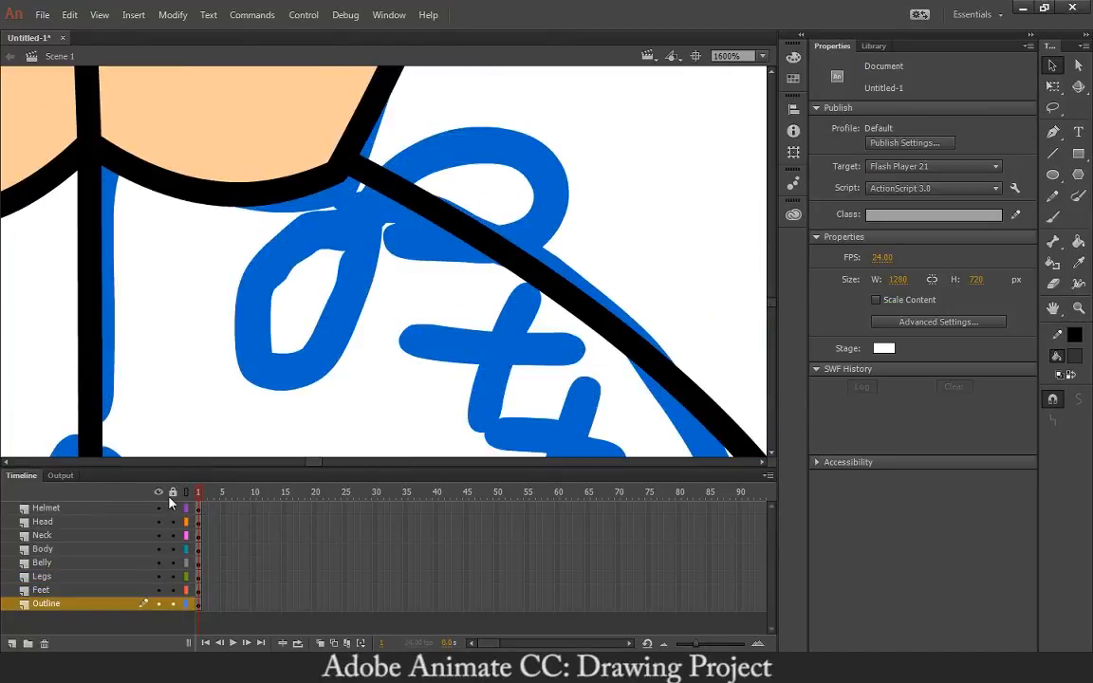
pyautogui.click(170, 498)
pyautogui.click(170, 499)
pyautogui.click(38, 605)
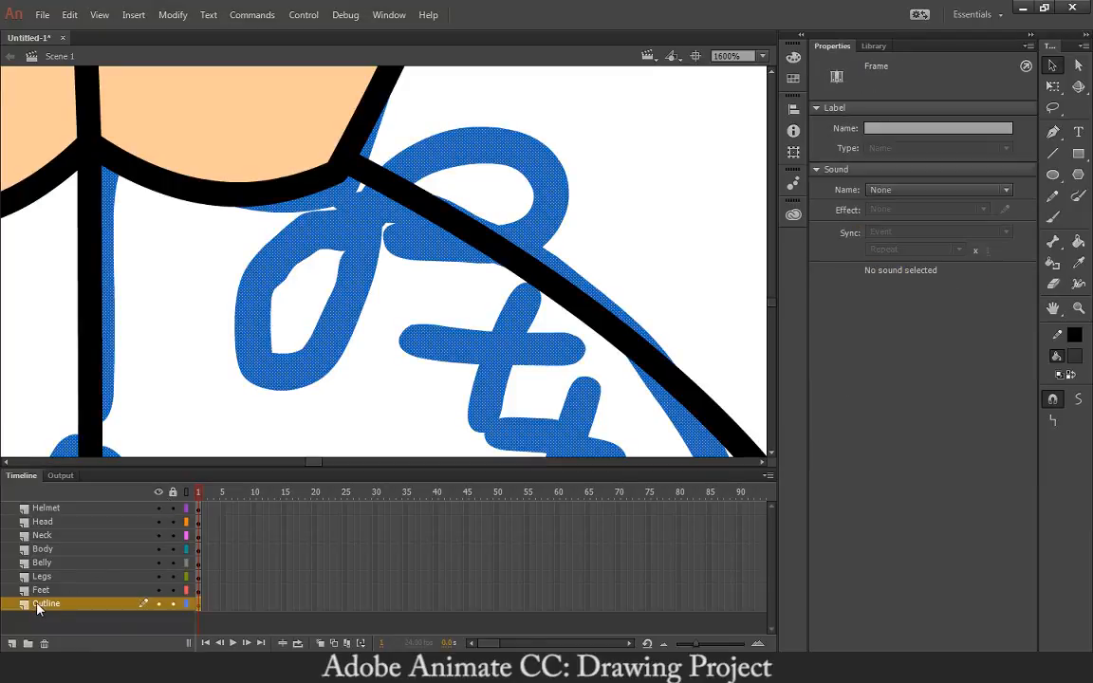
pyautogui.click(62, 595)
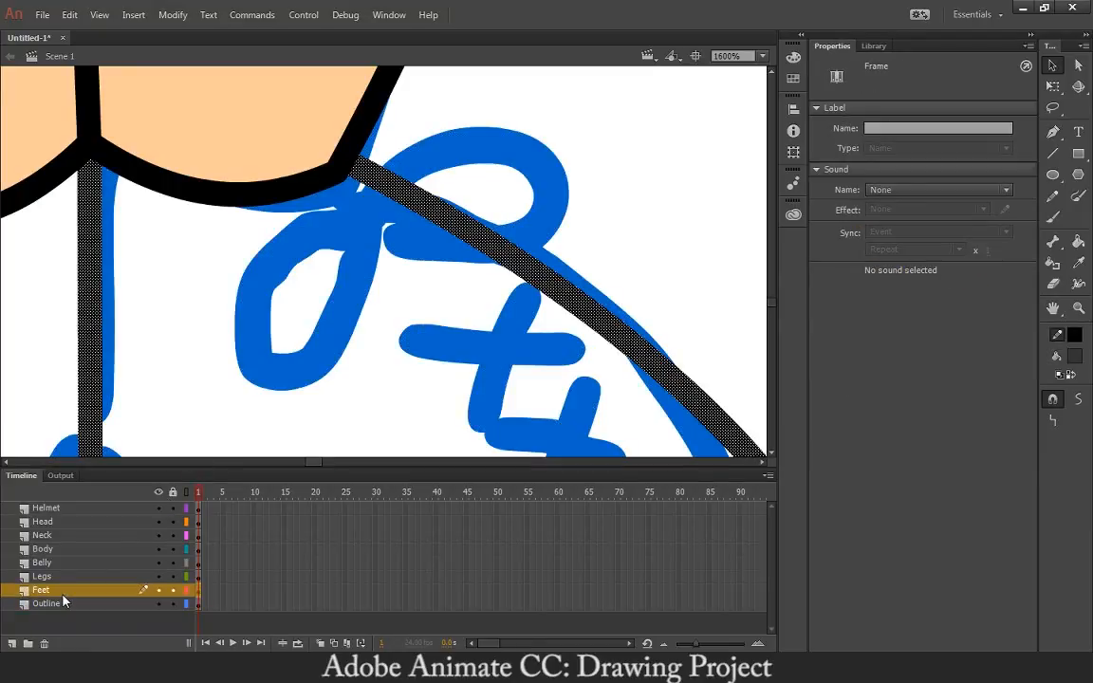
pyautogui.click(173, 492)
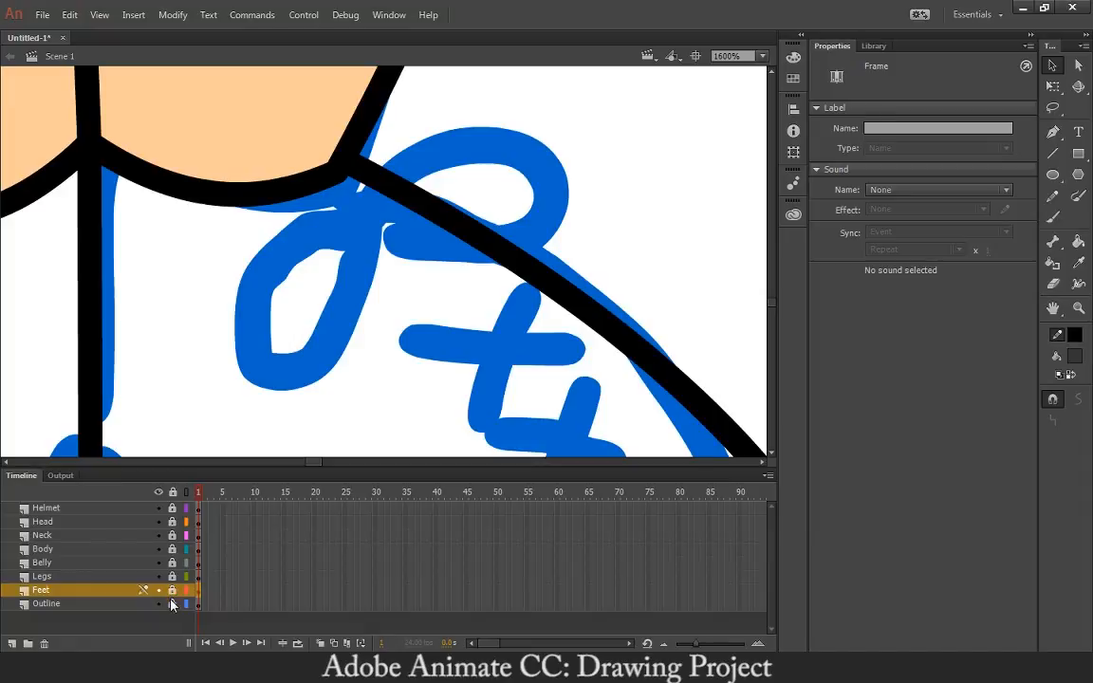
pyautogui.click(172, 591)
pyautogui.click(190, 253)
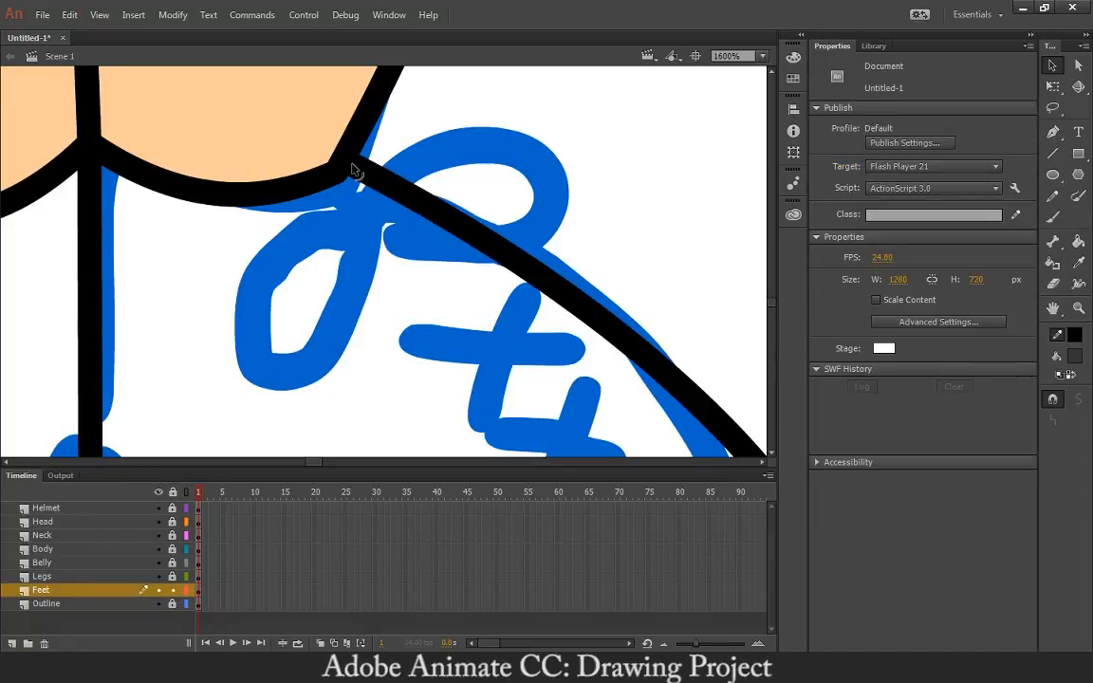
pyautogui.click(1052, 65)
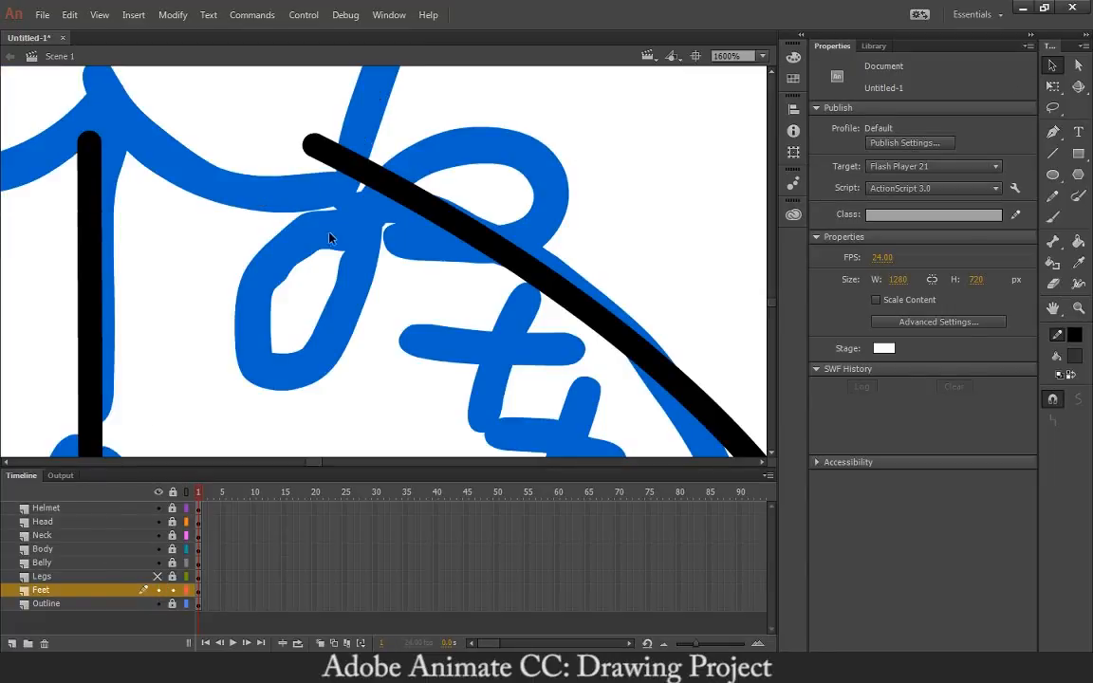
# Close the tops of both shoes with straight lines from their outer corners to the upper end of the centre line
pyautogui.moveTo(311, 145); pyautogui.dragTo(353, 185)
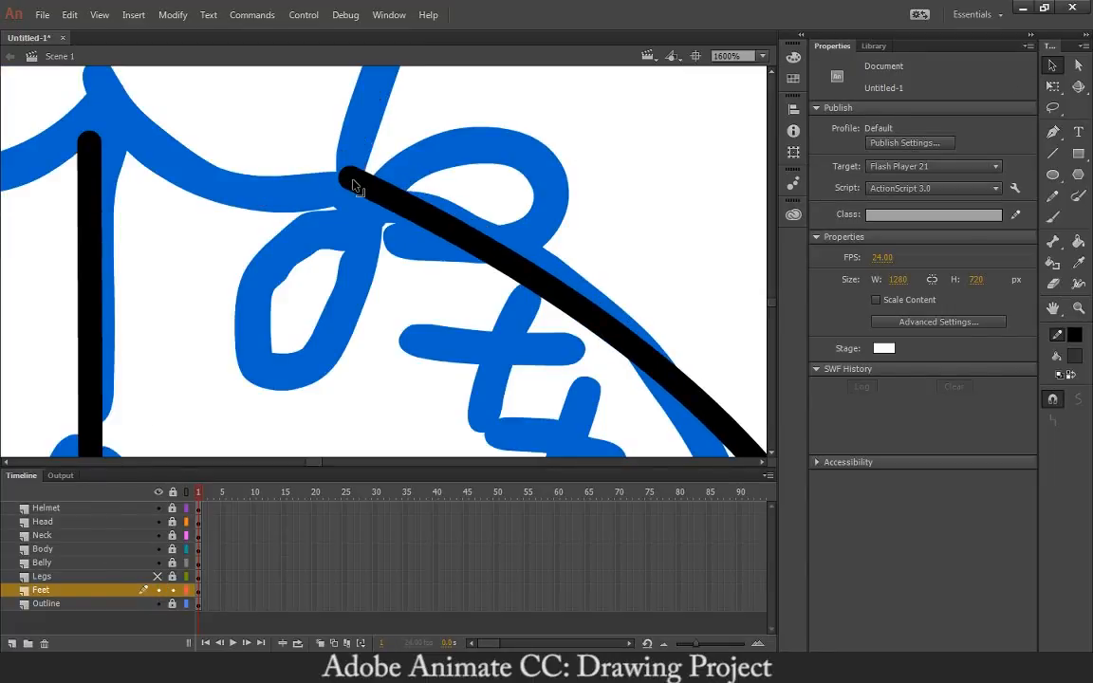
pyautogui.hotkey('ctrl', 'z')
pyautogui.click(1057, 154)
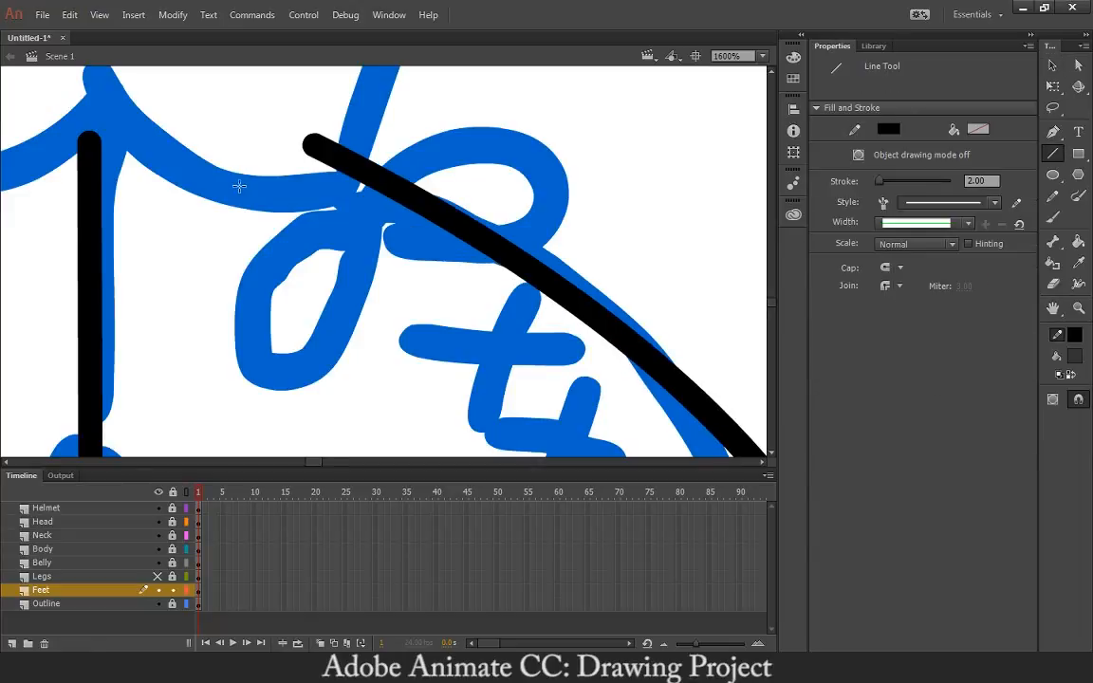
pyautogui.moveTo(313, 143); pyautogui.dragTo(90, 142)
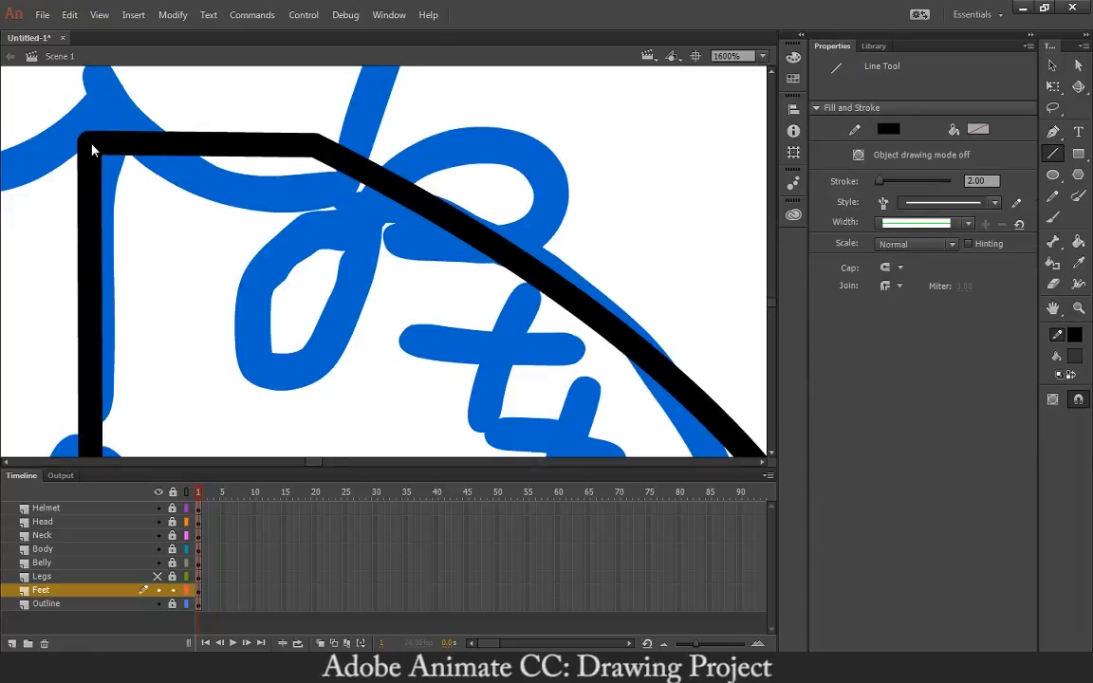
pyautogui.hscroll(-5, 463, 271)
pyautogui.moveTo(187, 244)
pyautogui.mouseDown()
pyautogui.moveTo(424, 190)
pyautogui.moveTo(423, 204)
pyautogui.moveTo(435, 166)
pyautogui.moveTo(423, 194)
pyautogui.mouseUp()
# Adjust the outer top corners of both shoes so that the closing lines meet the side lines cleanly
pyautogui.press('v')
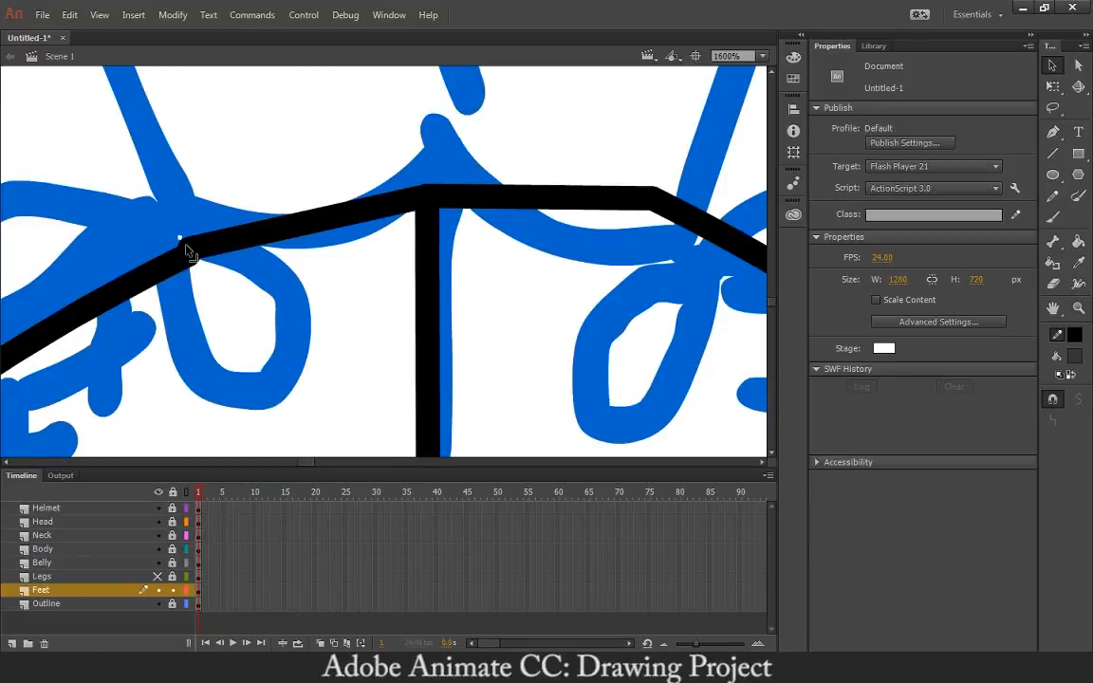
pyautogui.moveTo(187, 251); pyautogui.dragTo(199, 248)
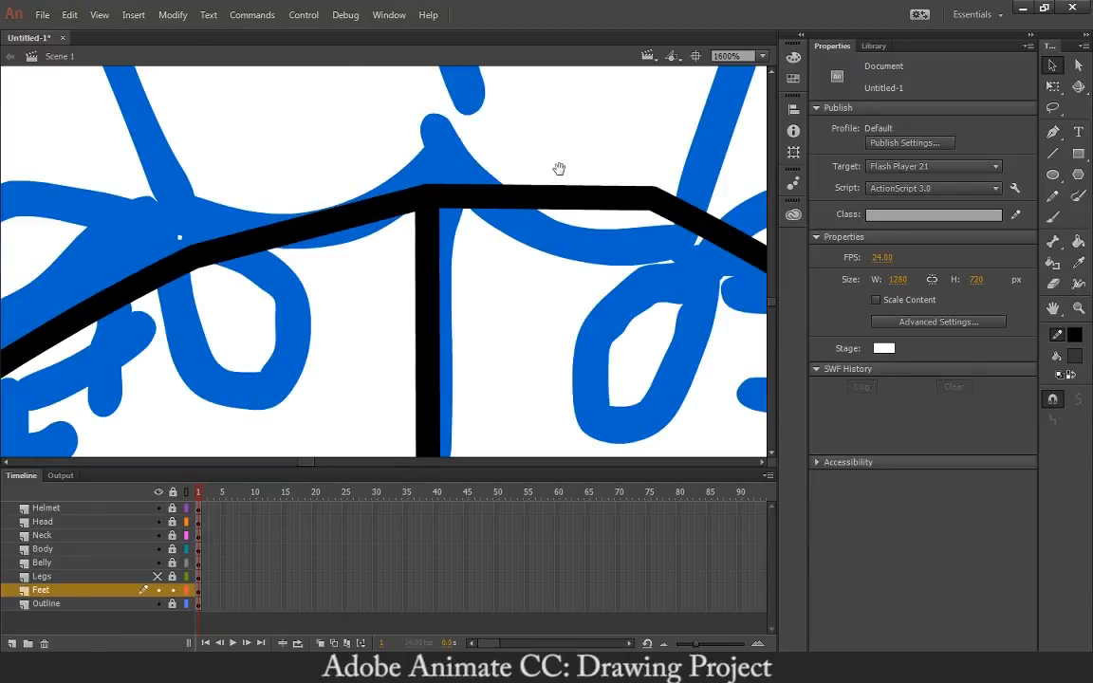
pyautogui.moveTo(559, 168); pyautogui.dragTo(281, 168)
pyautogui.moveTo(371, 212); pyautogui.dragTo(380, 201)
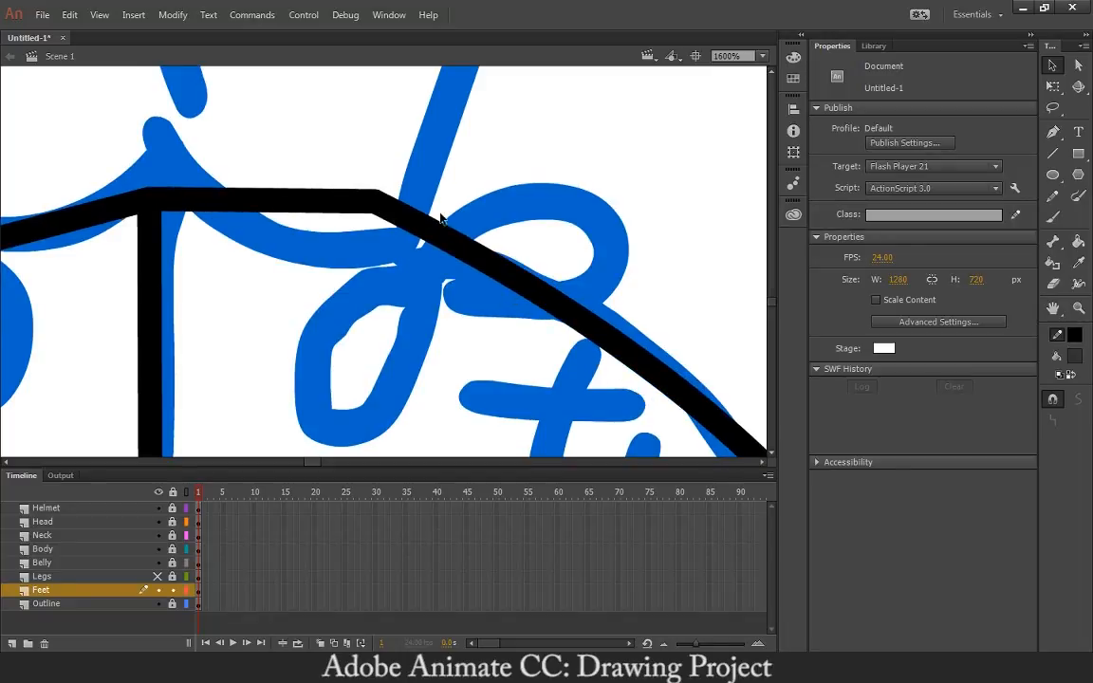
# Show the Legs layer again and snap the right shoe's outer top corner to the leg's lower outer corner
pyautogui.click(159, 576)
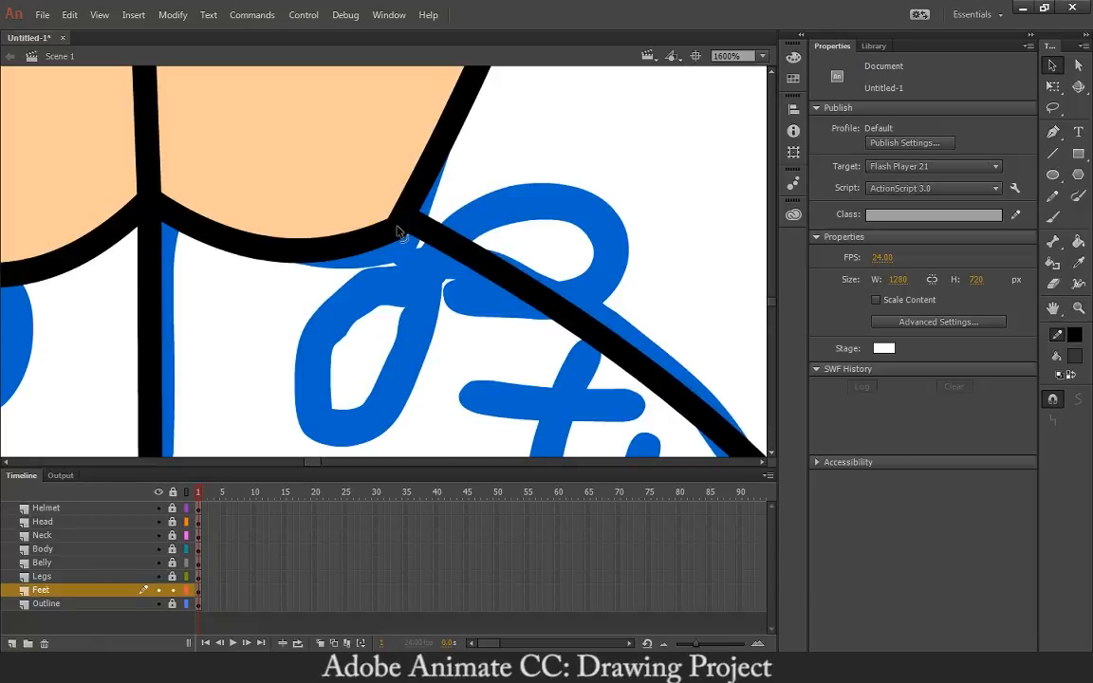
pyautogui.moveTo(396, 212)
pyautogui.mouseDown()
pyautogui.moveTo(390, 232)
pyautogui.moveTo(430, 255)
pyautogui.moveTo(399, 235)
pyautogui.mouseUp()
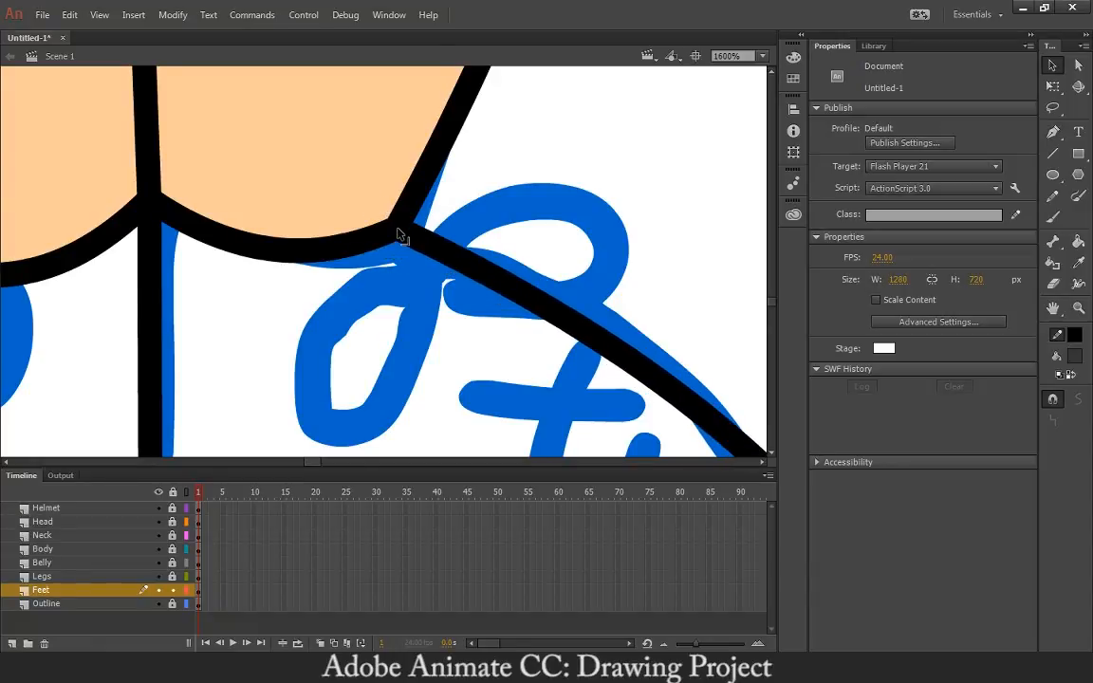
pyautogui.moveTo(415, 302); pyautogui.dragTo(410, 95)
pyautogui.moveTo(469, 206); pyautogui.dragTo(413, 300)
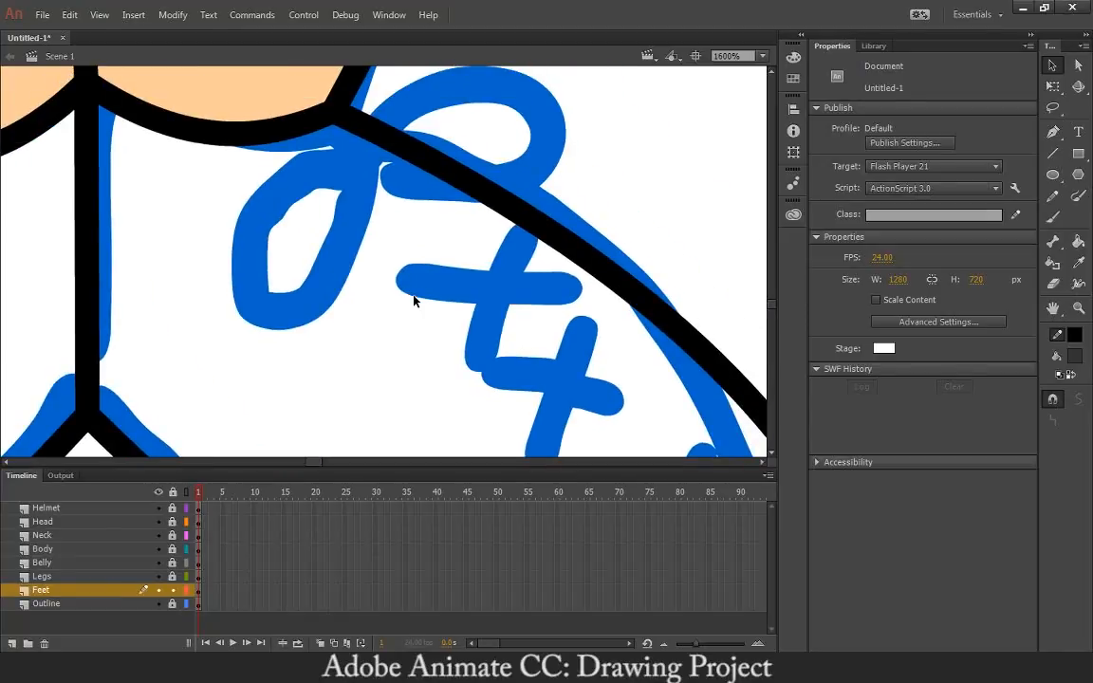
pyautogui.scroll(-2, 414, 300)
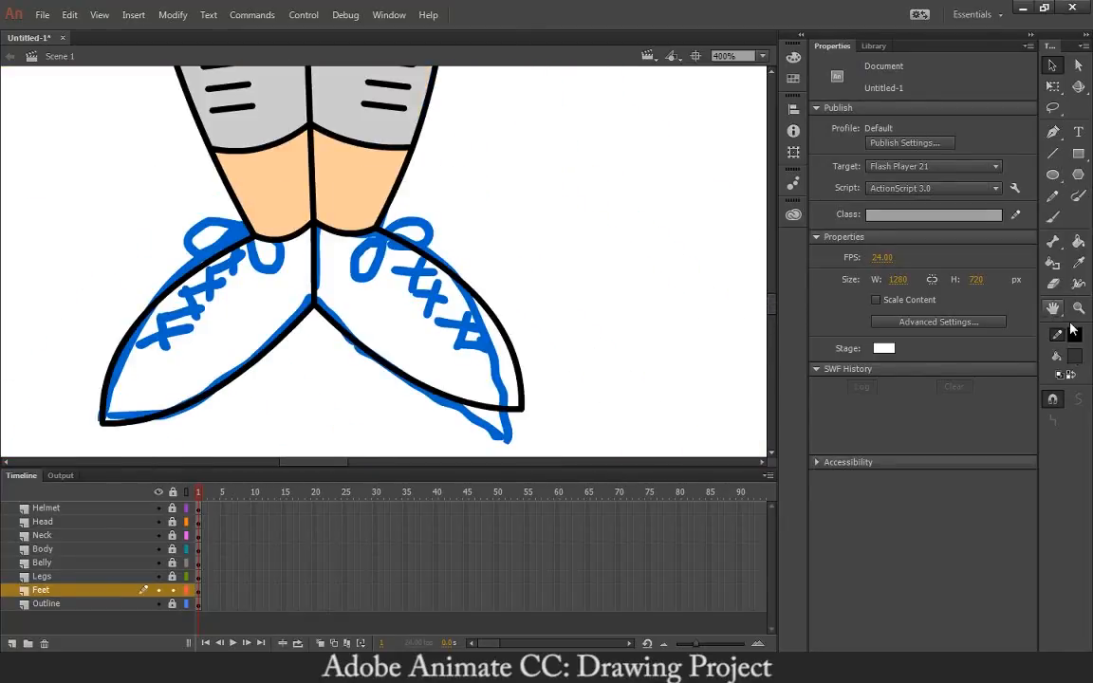
# Try test dabs with the Brush tool at sizes 4 and 8 beside the right shoe and undo them
pyautogui.press('b')
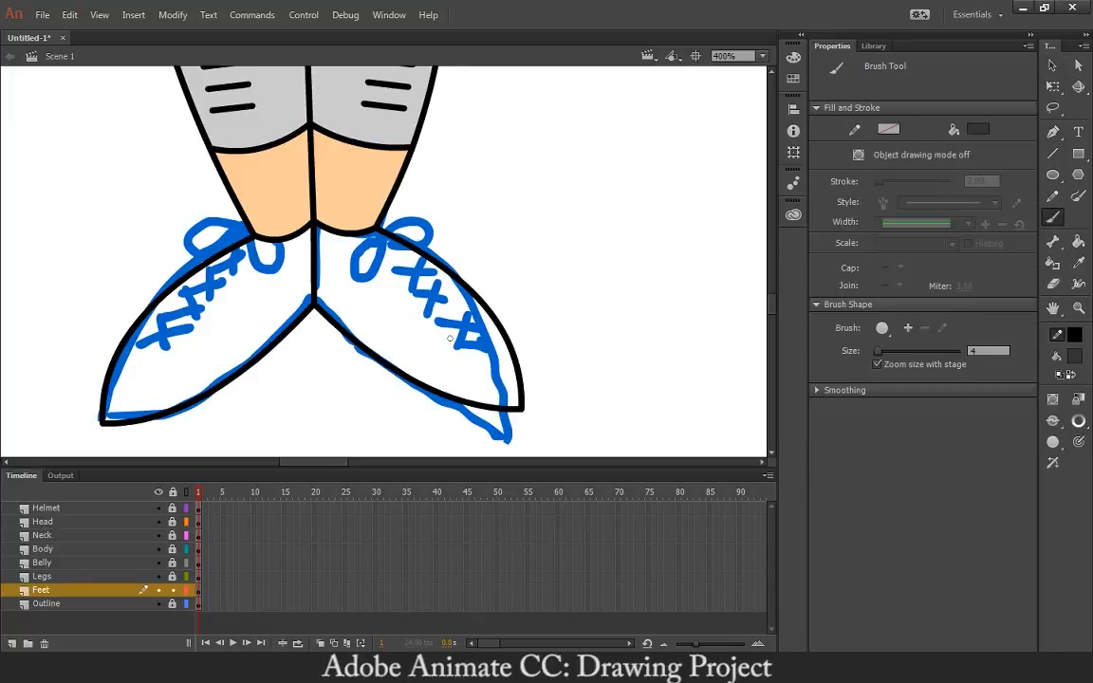
pyautogui.scroll(1, 449, 338)
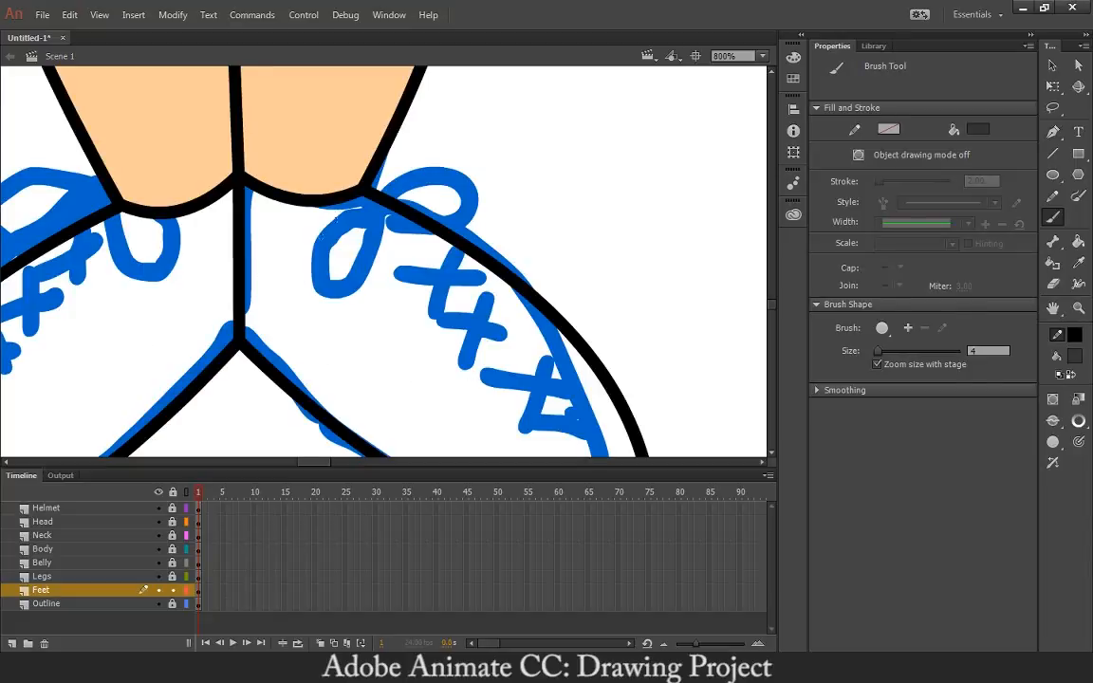
pyautogui.rightClick(380, 268)
pyautogui.click(581, 217)
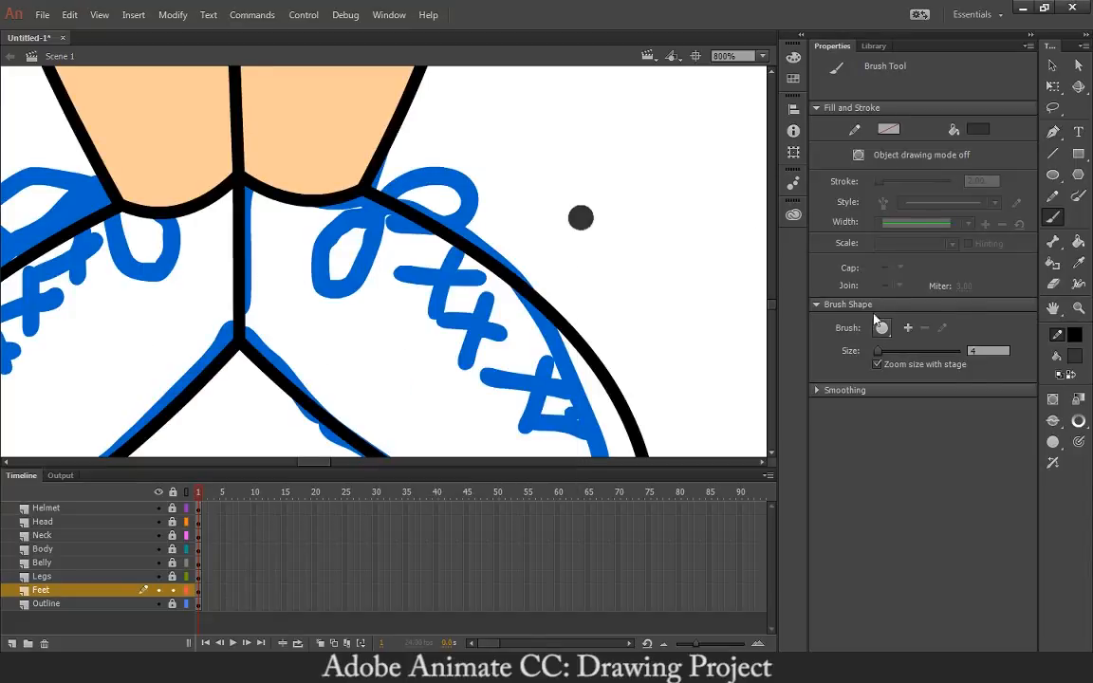
pyautogui.hotkey('ctrl', 'z')
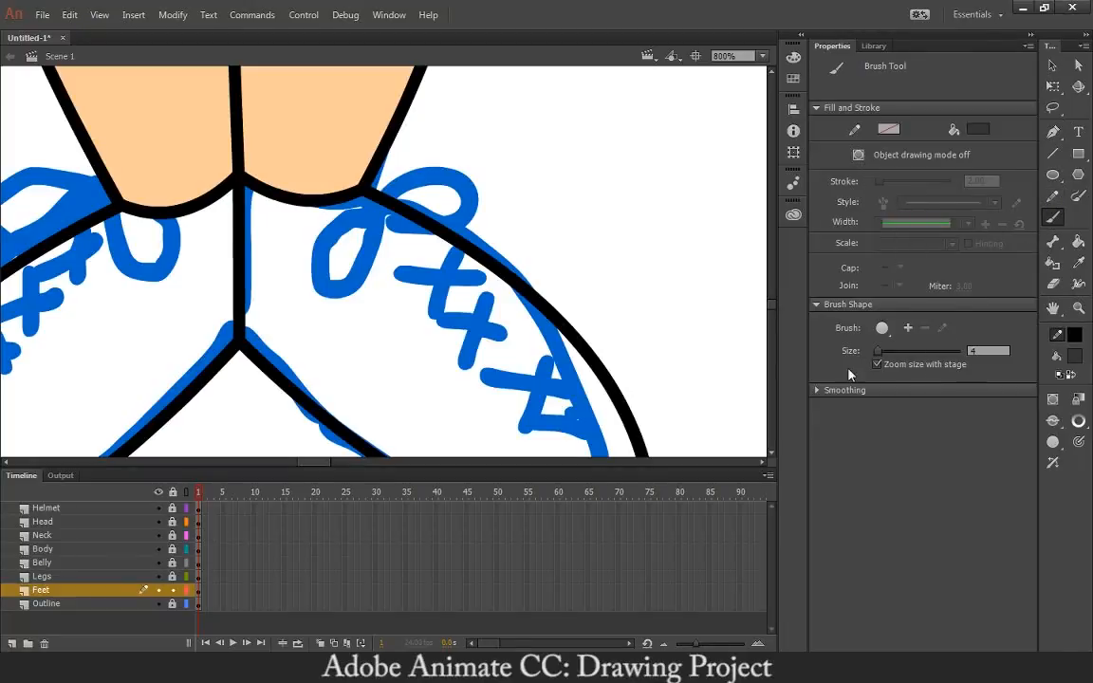
pyautogui.click(1055, 444)
pyautogui.click(1054, 445)
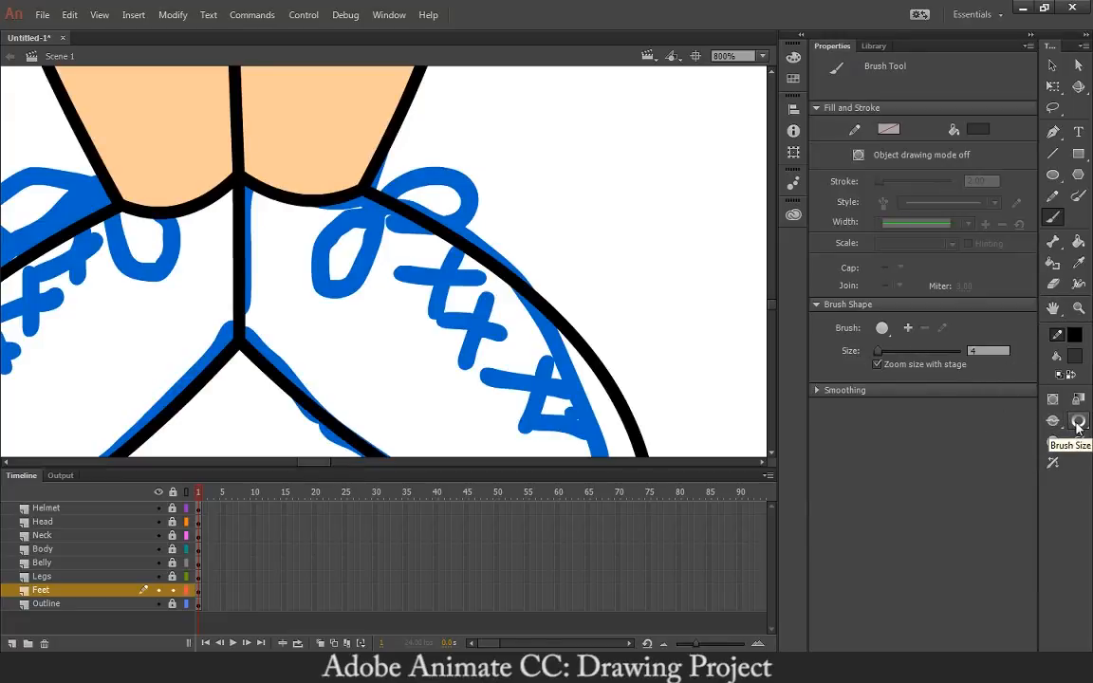
pyautogui.click(1080, 425)
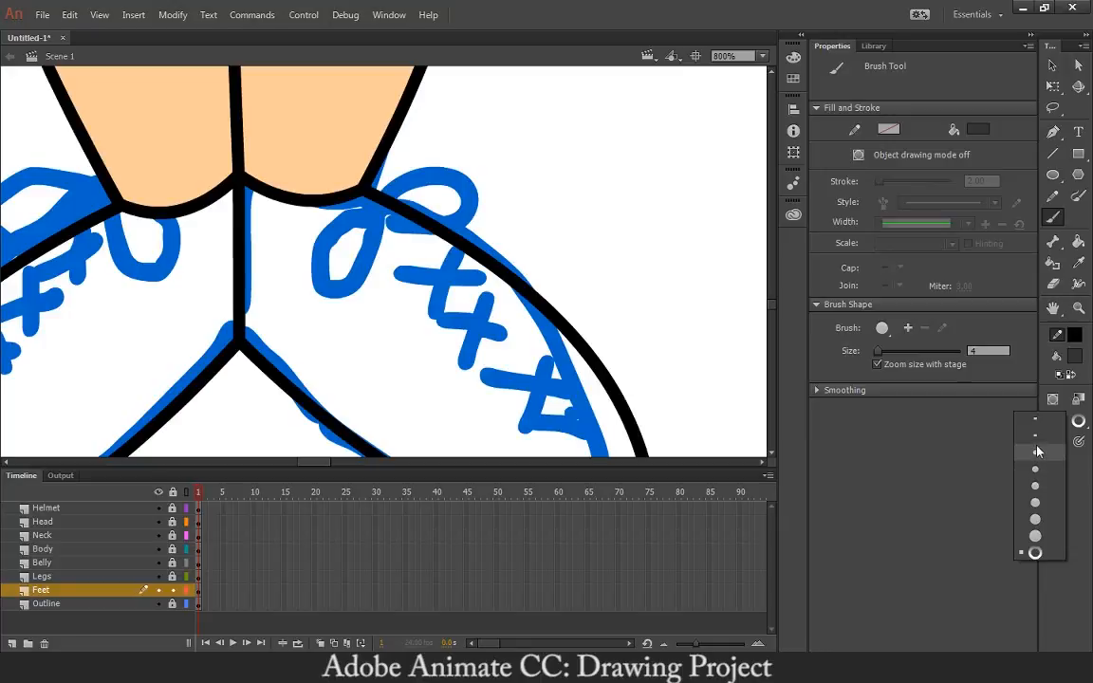
pyautogui.click(1039, 451)
pyautogui.moveTo(578, 256); pyautogui.dragTo(598, 273)
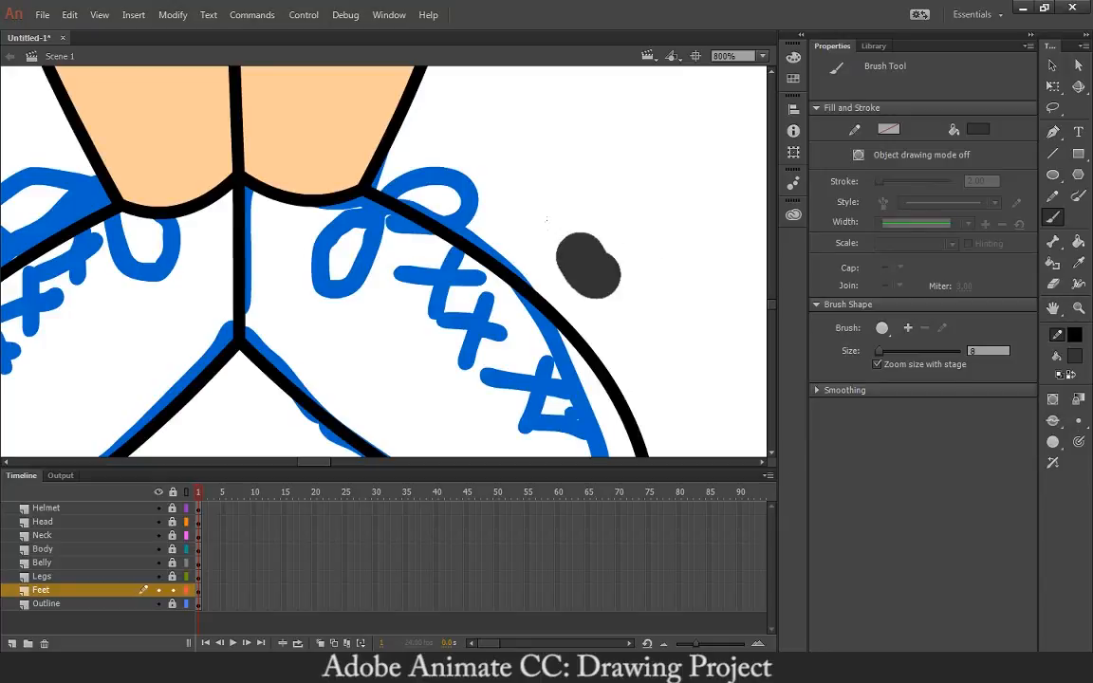
pyautogui.hotkey('ctrl', 'z')
# Stop the Brush tool's size from zooming with the stage and set the brush size to 8
pyautogui.click(1079, 420)
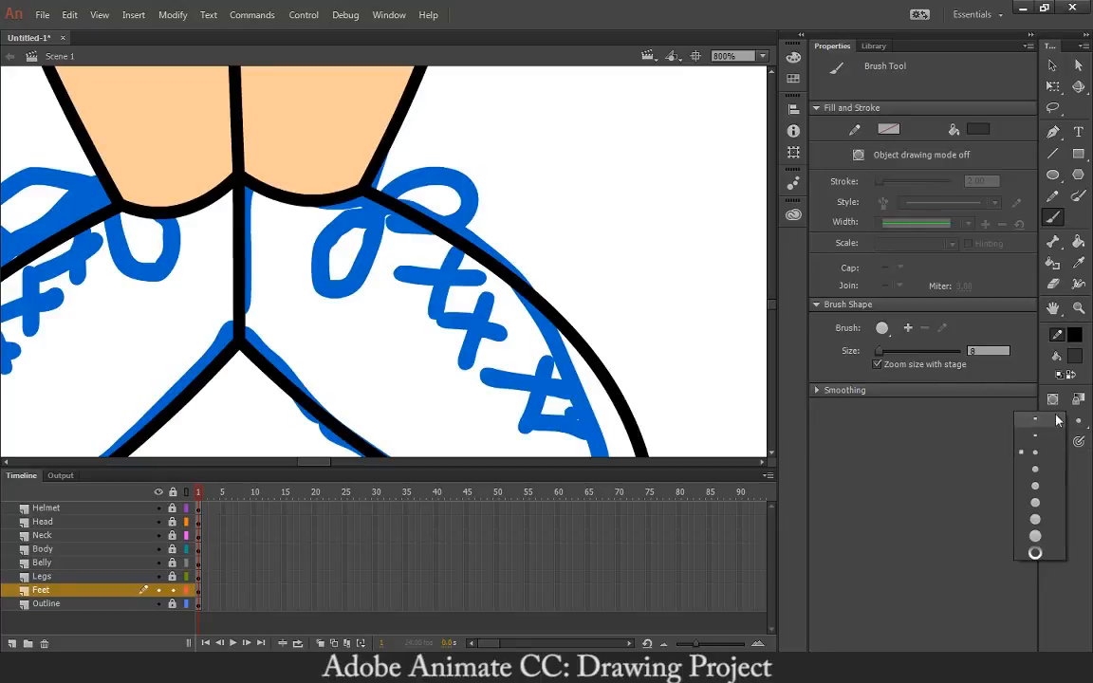
pyautogui.click(1045, 418)
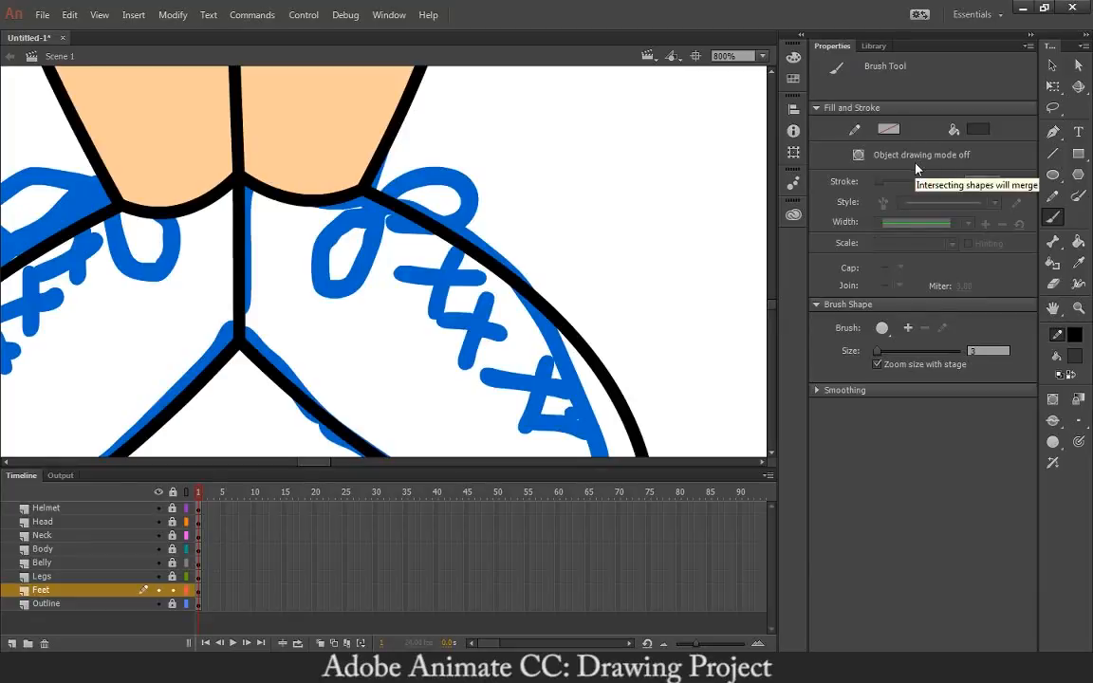
pyautogui.click(876, 369)
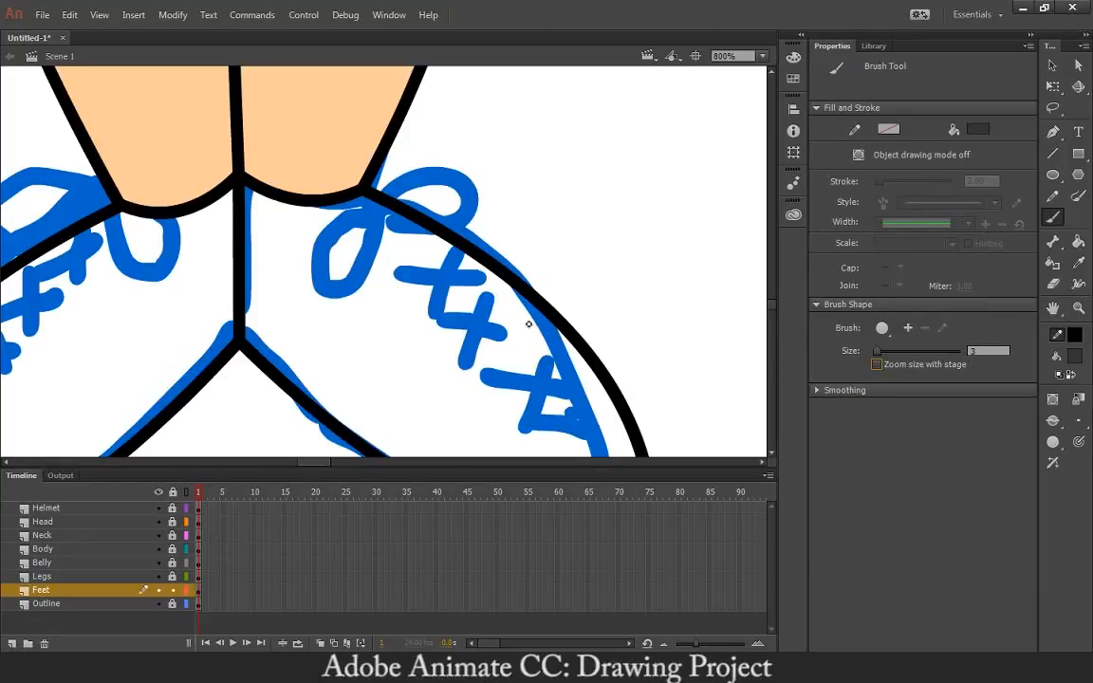
pyautogui.moveTo(445, 328); pyautogui.dragTo(496, 336)
pyautogui.hotkey('ctrl', 'z')
pyautogui.click(1079, 428)
pyautogui.click(1039, 494)
# Paint a dark grey lace bow at the top of the right shoe and five lace crosses down its outer side
pyautogui.moveTo(381, 213)
pyautogui.mouseDown()
pyautogui.moveTo(400, 184)
pyautogui.moveTo(432, 173)
pyautogui.moveTo(466, 189)
pyautogui.moveTo(469, 206)
pyautogui.moveTo(450, 229)
pyautogui.moveTo(389, 220)
pyautogui.moveTo(388, 232)
pyautogui.moveTo(380, 214)
pyautogui.moveTo(351, 222)
pyautogui.moveTo(331, 252)
pyautogui.moveTo(337, 284)
pyautogui.moveTo(373, 263)
pyautogui.mouseUp()
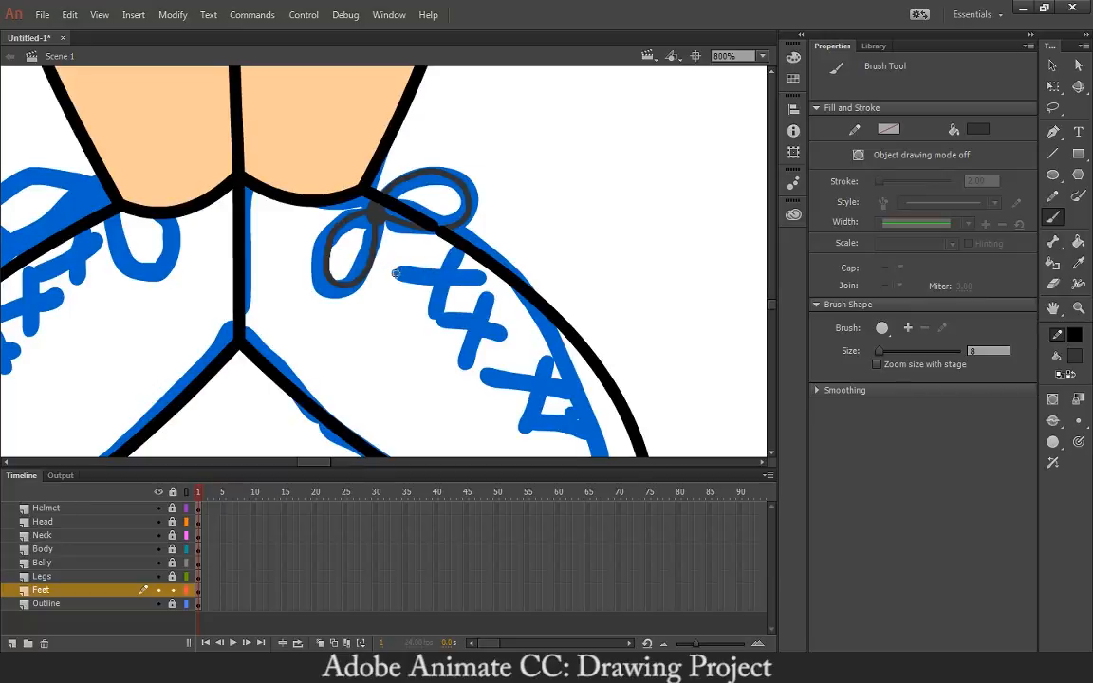
pyautogui.moveTo(404, 274)
pyautogui.mouseDown()
pyautogui.moveTo(456, 254)
pyautogui.moveTo(432, 253)
pyautogui.moveTo(421, 282)
pyautogui.moveTo(476, 278)
pyautogui.moveTo(452, 296)
pyautogui.mouseUp()
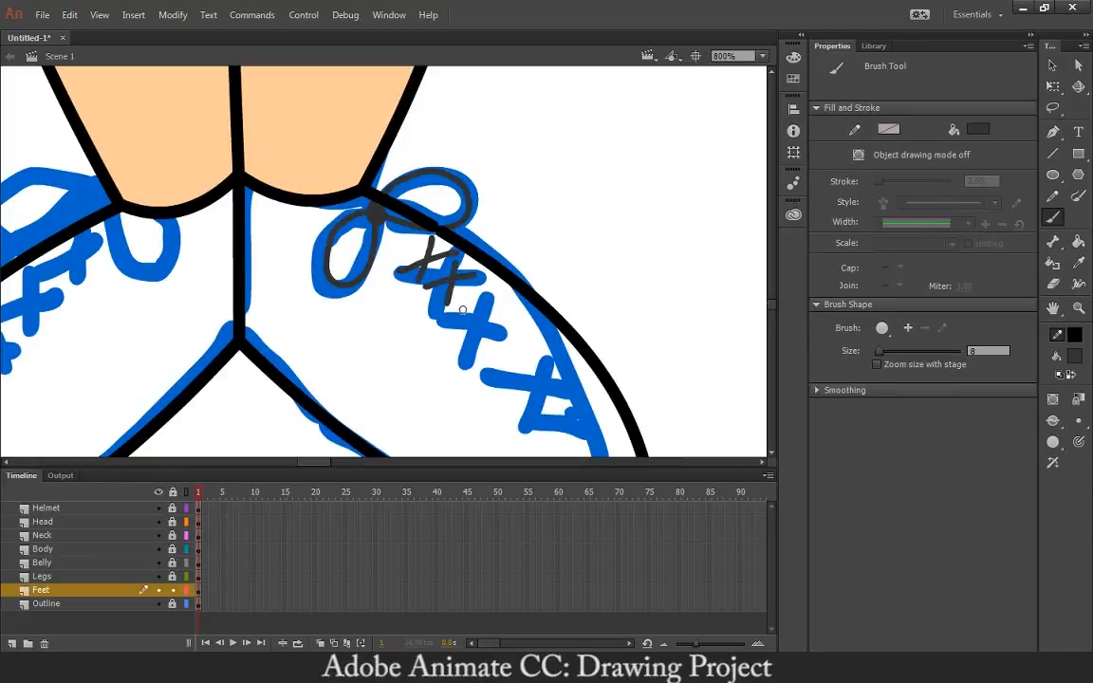
pyautogui.moveTo(462, 308)
pyautogui.mouseDown()
pyautogui.moveTo(503, 299)
pyautogui.moveTo(484, 325)
pyautogui.moveTo(533, 322)
pyautogui.mouseUp()
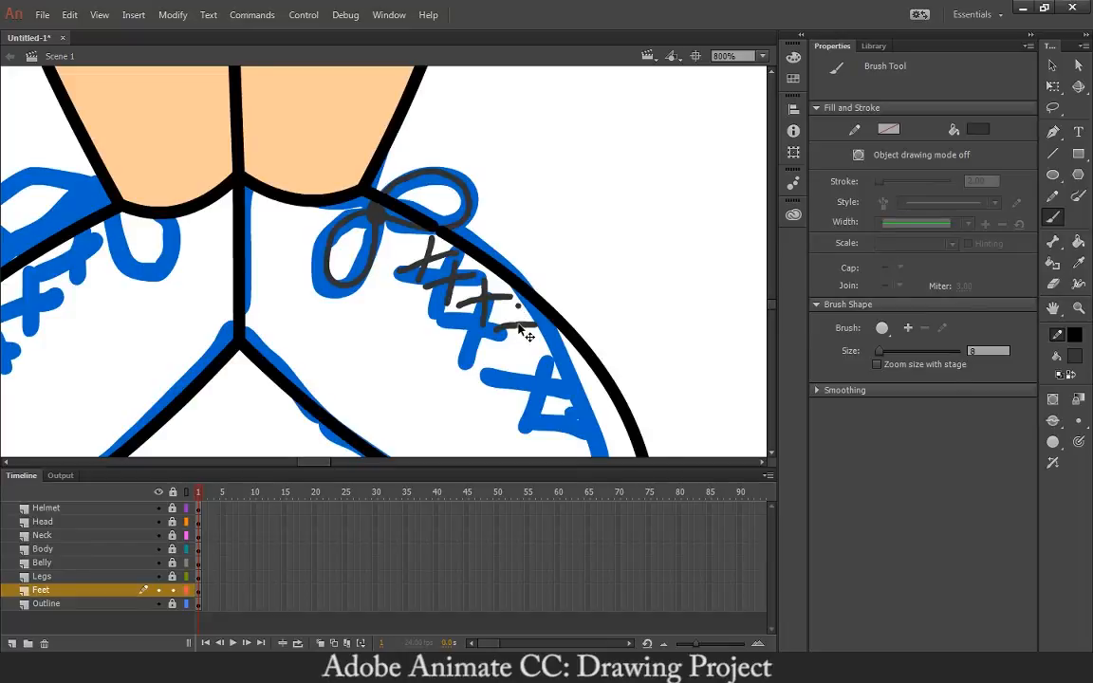
pyautogui.moveTo(518, 302); pyautogui.dragTo(511, 340)
pyautogui.moveTo(535, 344)
pyautogui.mouseDown()
pyautogui.moveTo(578, 375)
pyautogui.moveTo(553, 310)
pyautogui.mouseUp()
# Paint a two-loop dark grey lace bow at the top of the left shoe
pyautogui.moveTo(373, 324); pyautogui.dragTo(578, 337)
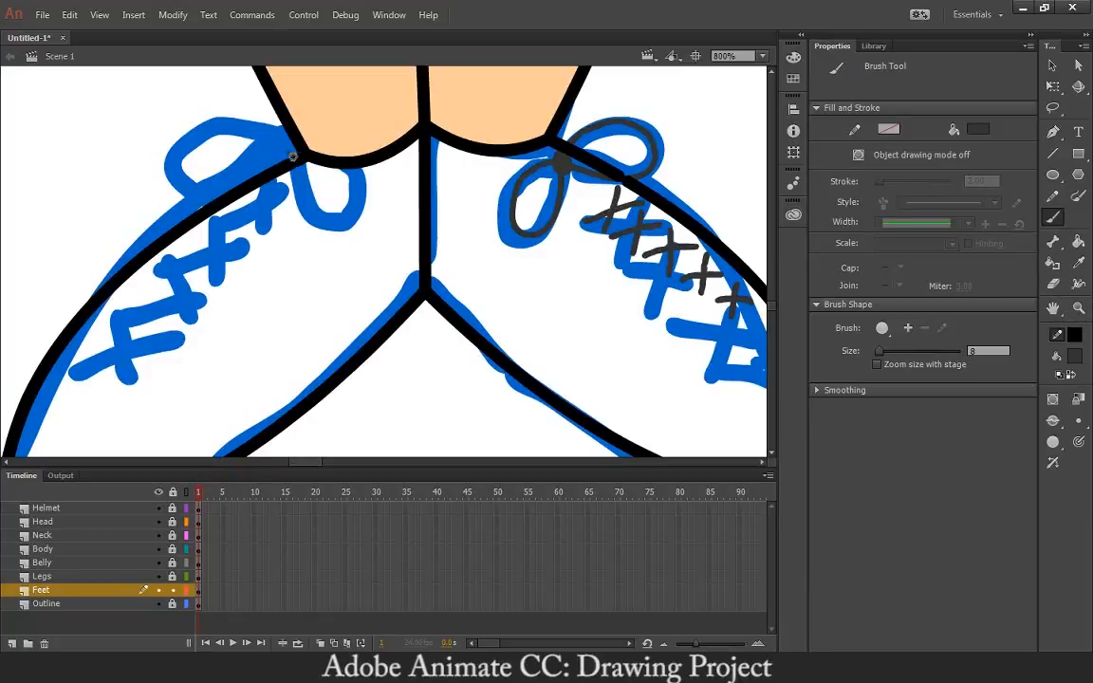
pyautogui.moveTo(294, 176)
pyautogui.mouseDown()
pyautogui.moveTo(310, 172)
pyautogui.moveTo(300, 186)
pyautogui.moveTo(236, 136)
pyautogui.moveTo(180, 157)
pyautogui.moveTo(215, 182)
pyautogui.moveTo(283, 196)
pyautogui.moveTo(297, 184)
pyautogui.mouseUp()
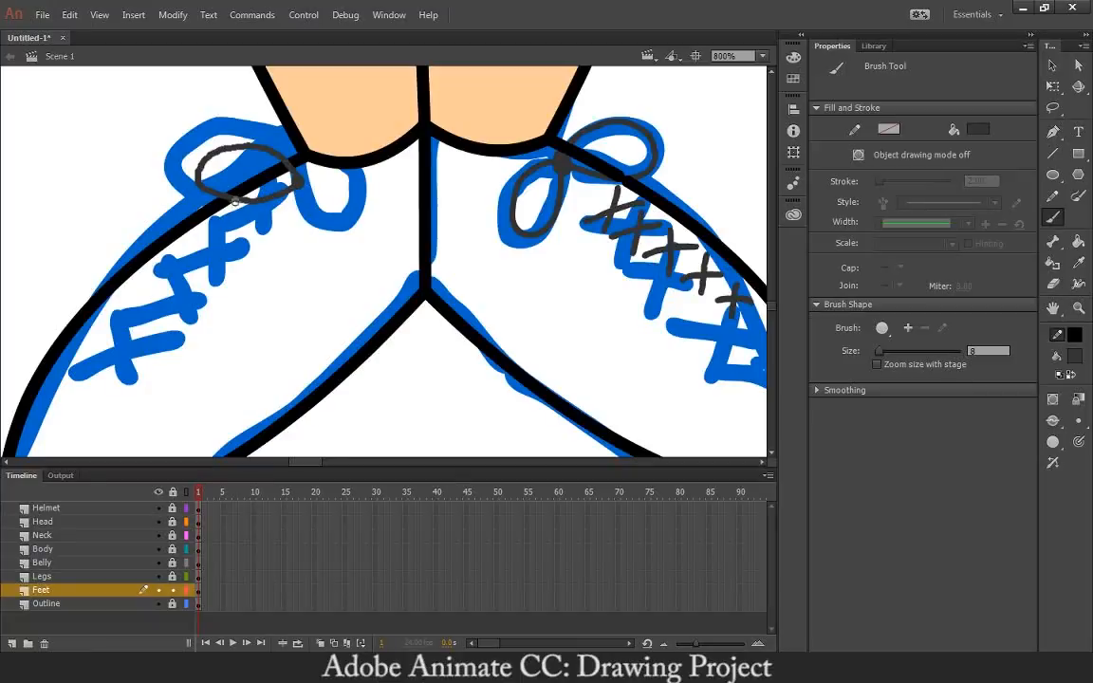
pyautogui.moveTo(235, 201)
pyautogui.mouseDown()
pyautogui.moveTo(287, 174)
pyautogui.moveTo(310, 219)
pyautogui.moveTo(344, 231)
pyautogui.moveTo(356, 205)
pyautogui.moveTo(309, 183)
pyautogui.mouseUp()
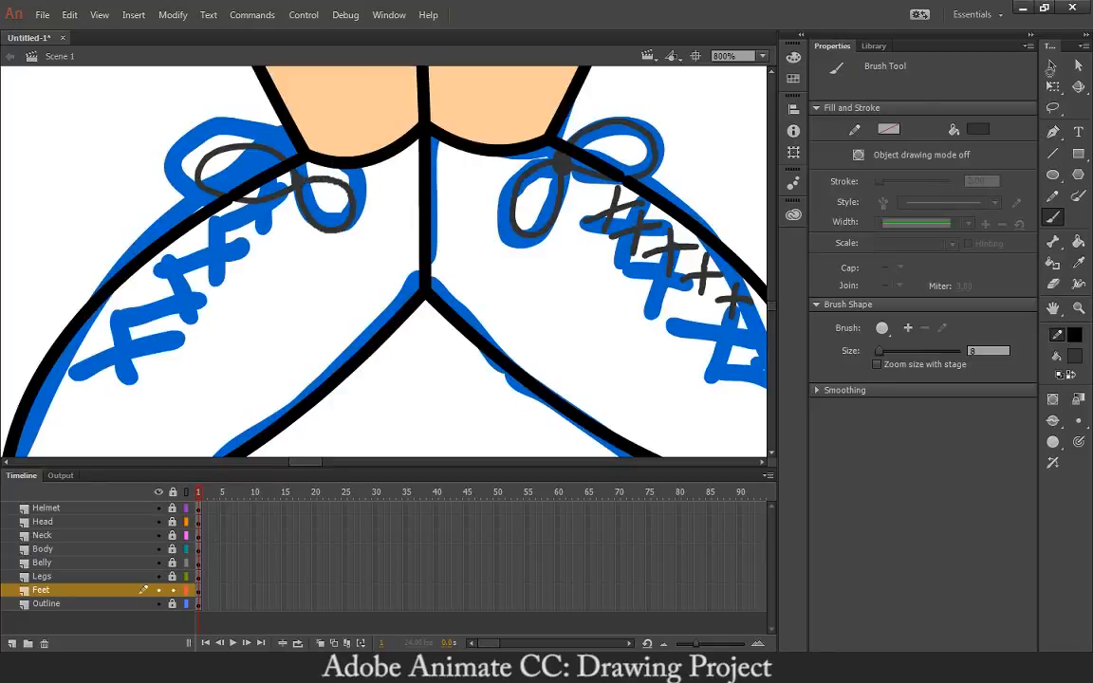
# Select both lace bows and all the lace crosses on the right shoe and cut them from the Feet layer
pyautogui.click(1051, 65)
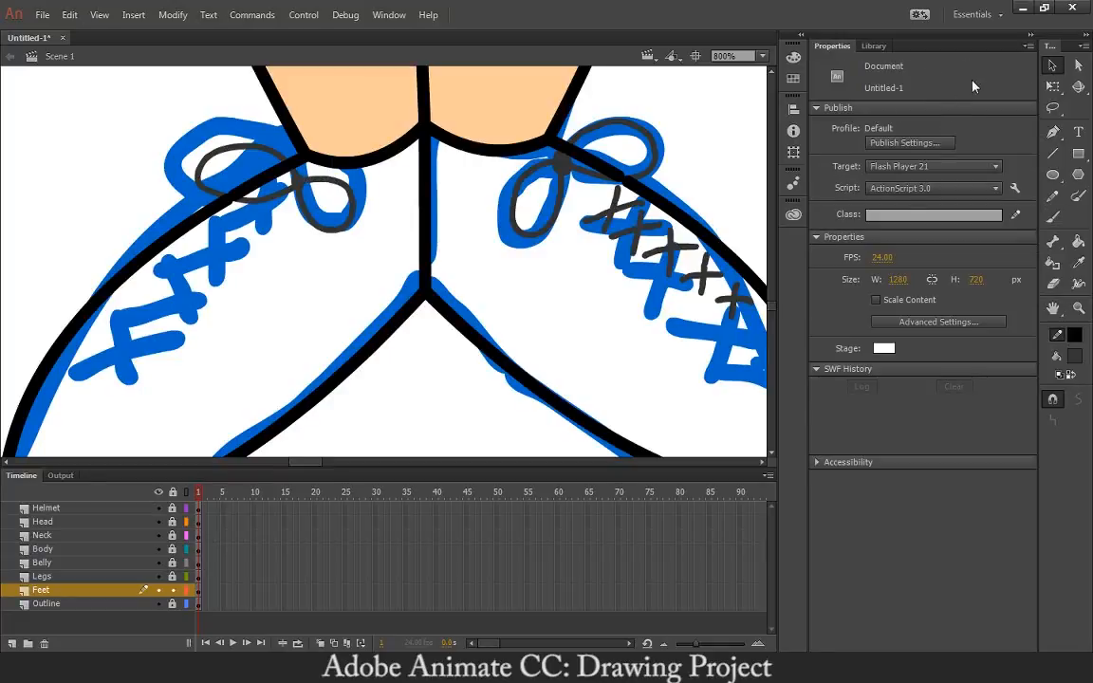
pyautogui.doubleClick(292, 196)
pyautogui.keyDown('shift'); pyautogui.doubleClick(566, 174); pyautogui.keyUp('shift')
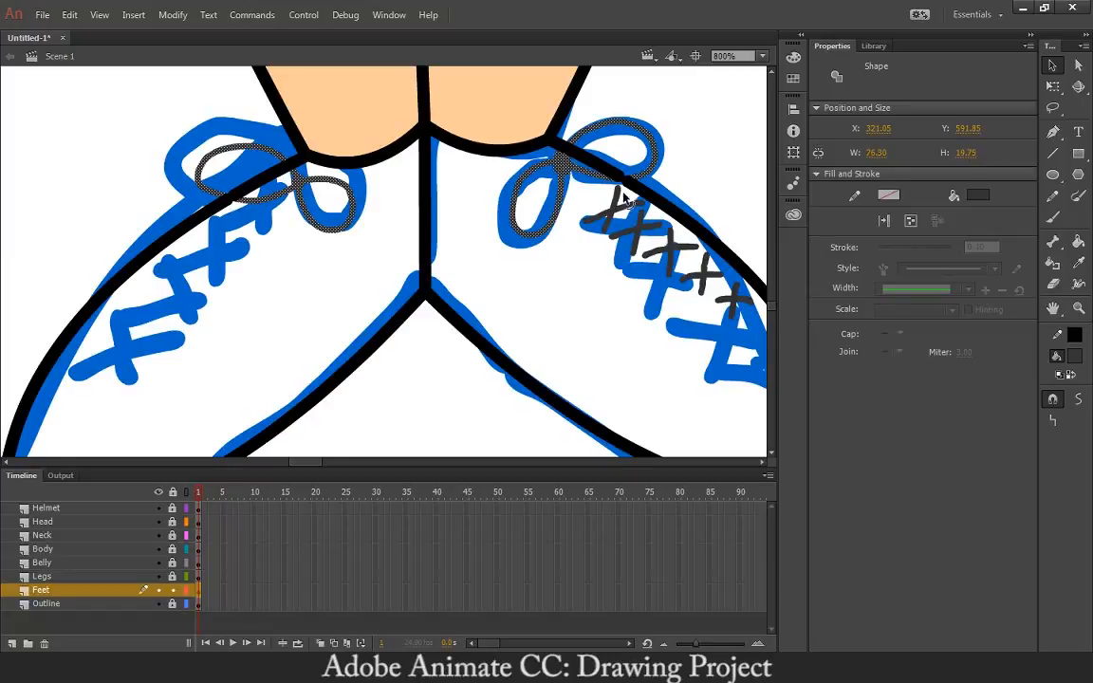
pyautogui.keyDown('shift'); pyautogui.doubleClick(612, 227); pyautogui.keyUp('shift')
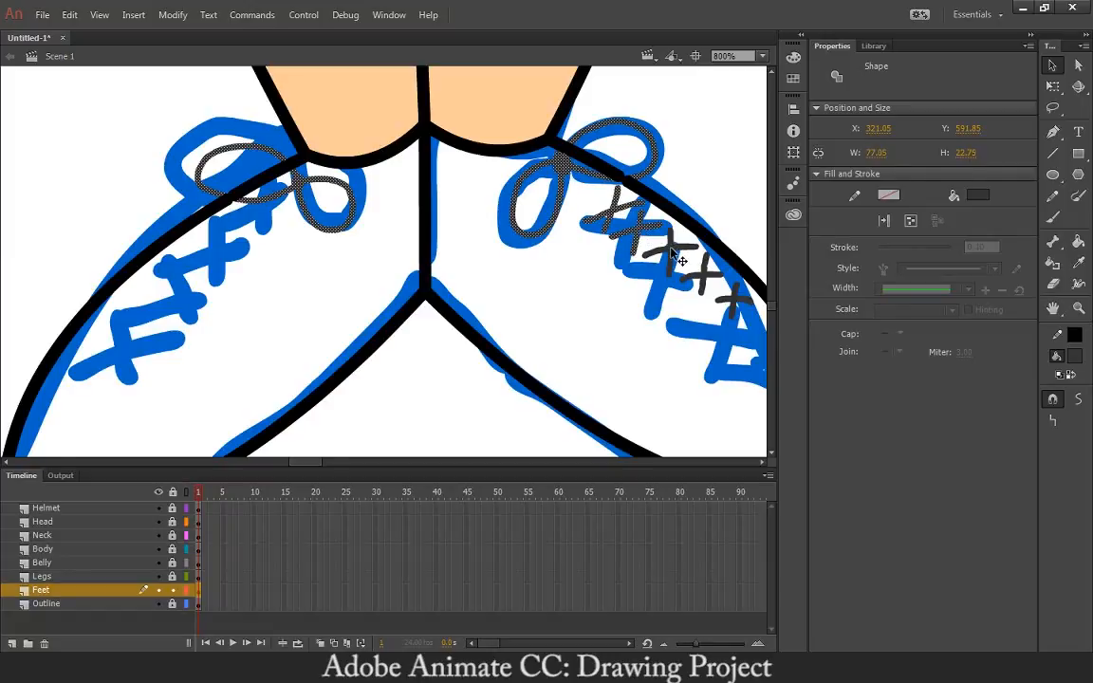
pyautogui.keyDown('shift'); pyautogui.click(705, 276); pyautogui.keyUp('shift')
pyautogui.keyDown('shift'); pyautogui.click(732, 300); pyautogui.keyUp('shift')
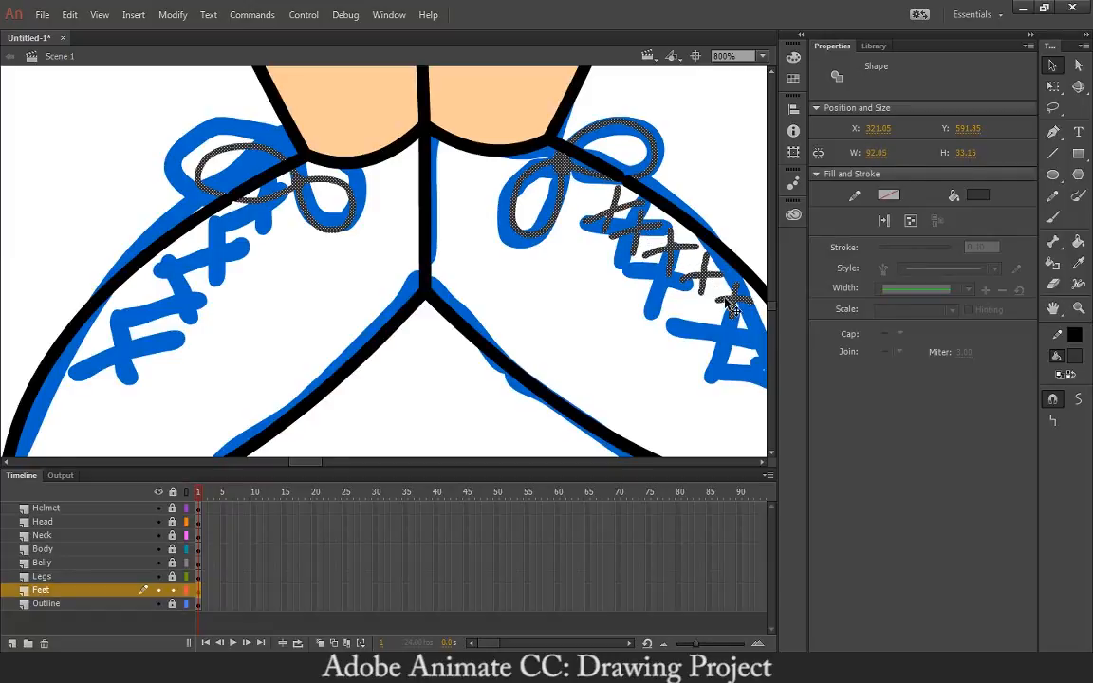
pyautogui.hscroll(3, 636, 249)
pyautogui.scroll(-1, 636, 250)
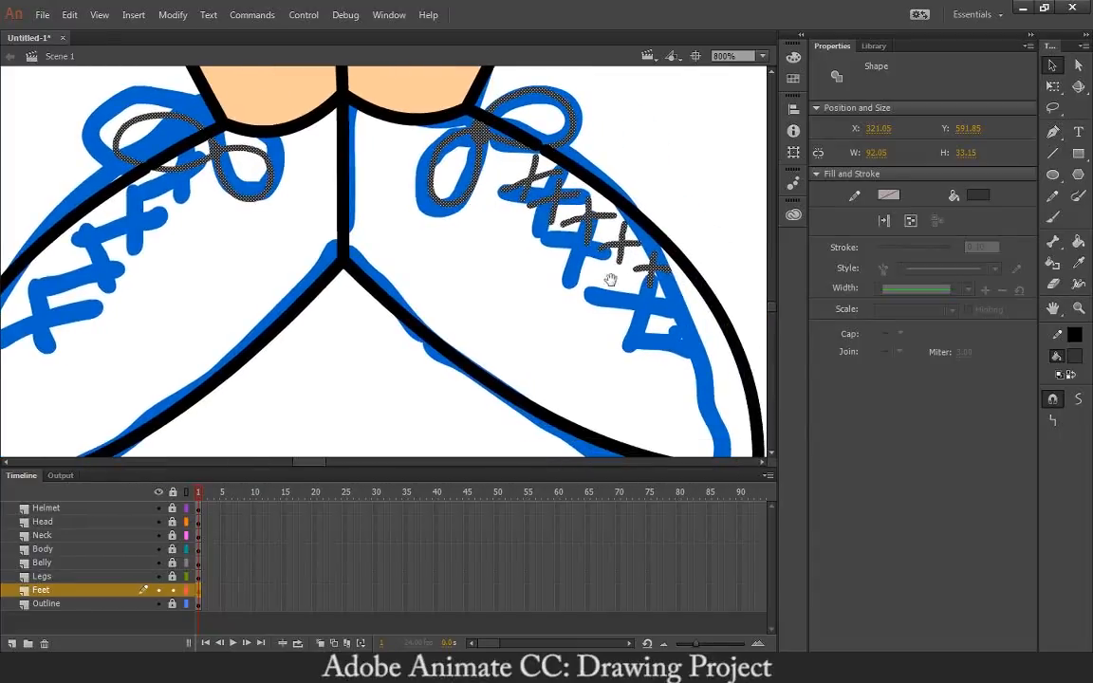
pyautogui.rightClick(626, 239)
pyautogui.click(655, 287)
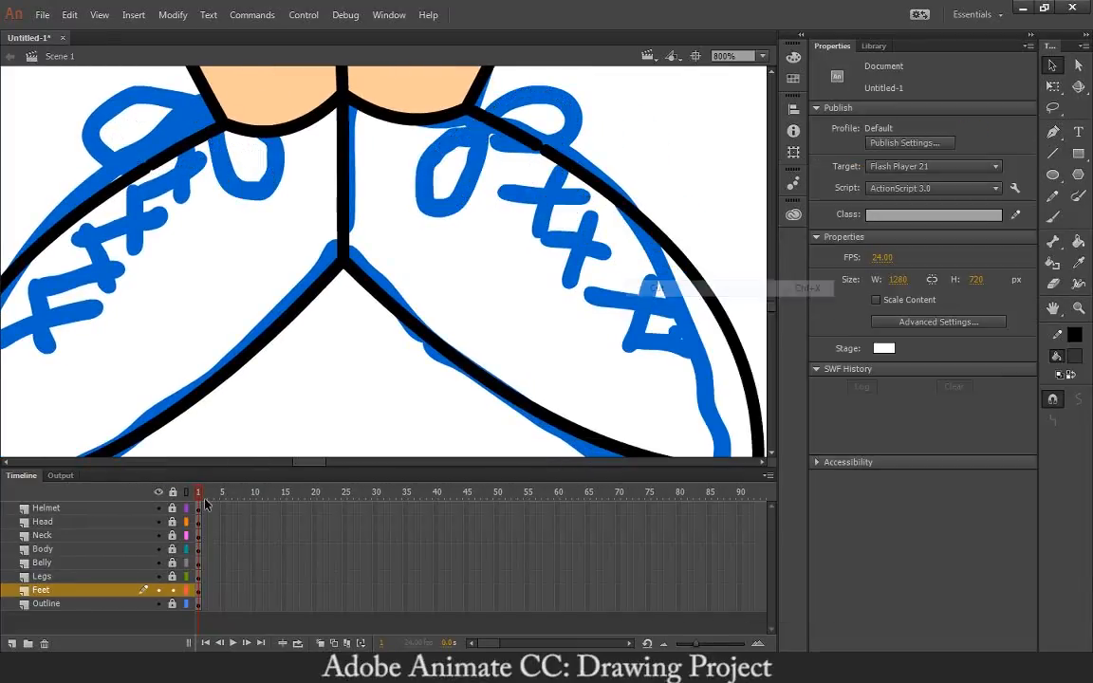
# Paste the cut laces in place on a new layer above Feet and name that layer Laces
pyautogui.click(11, 645)
pyautogui.rightClick(268, 267)
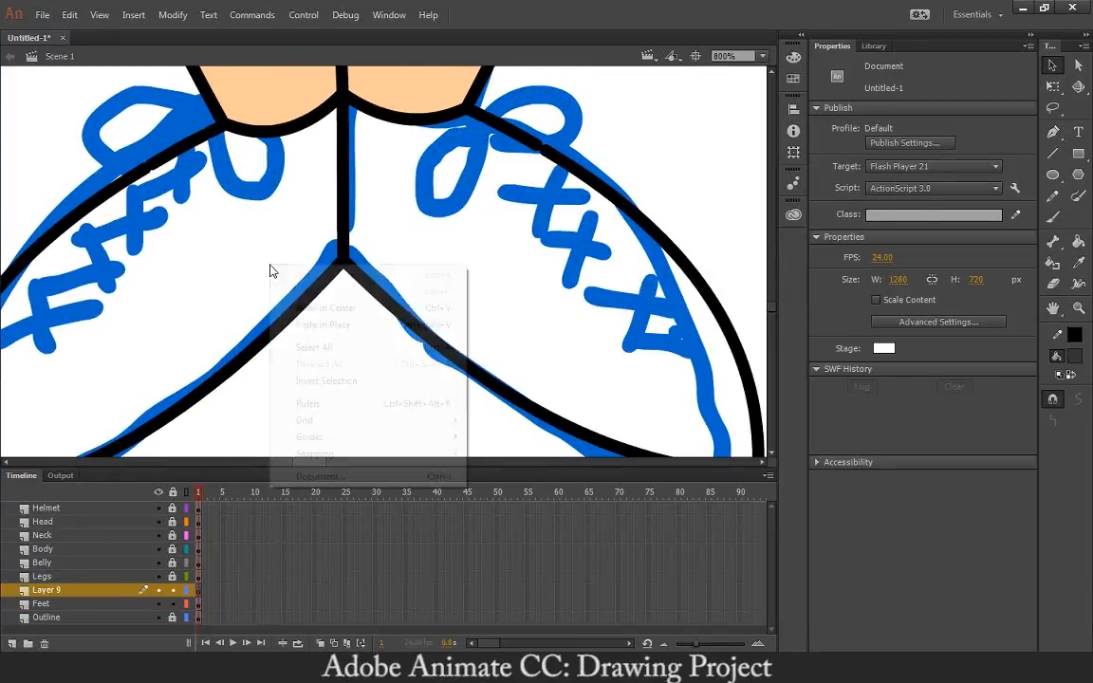
pyautogui.click(302, 327)
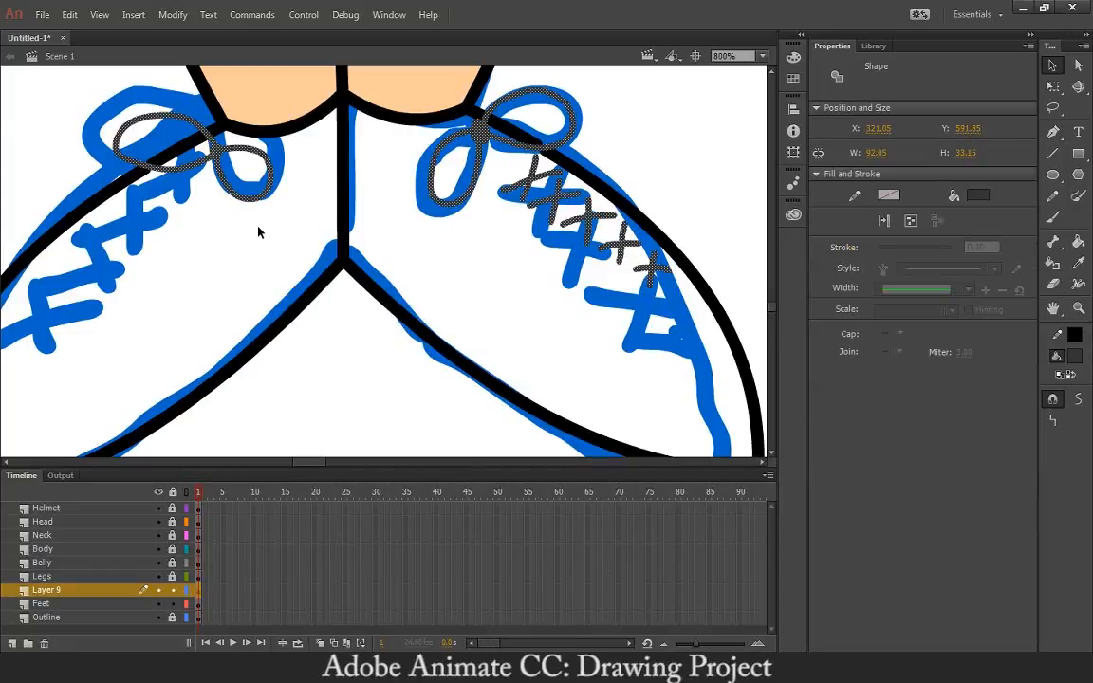
pyautogui.click(190, 237)
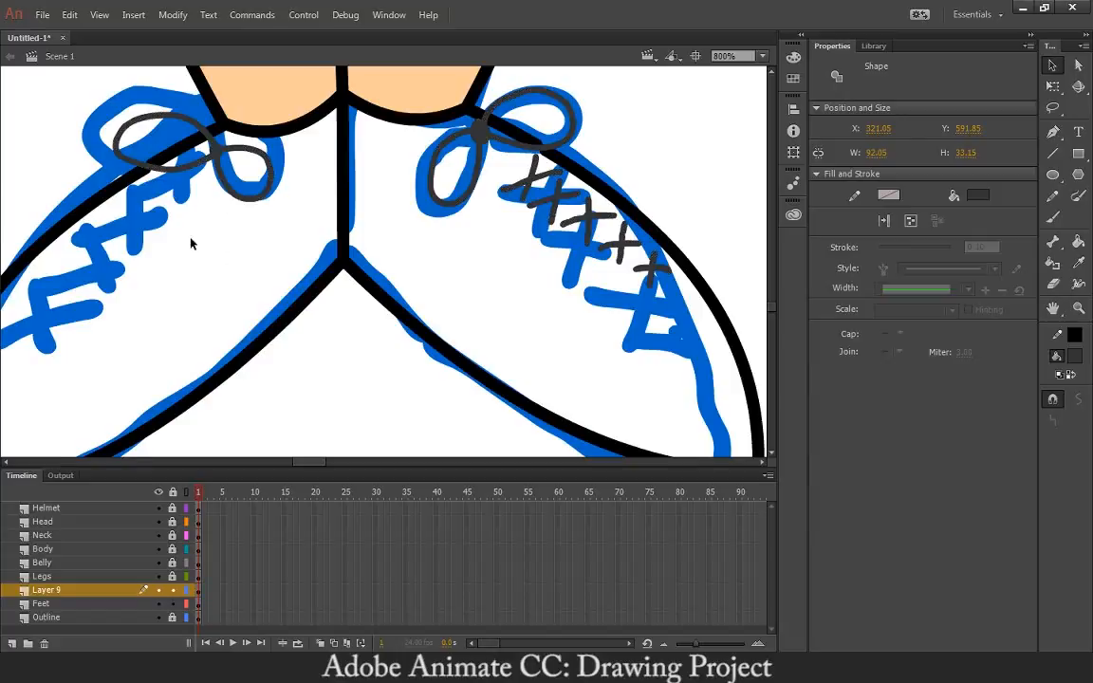
pyautogui.doubleClick(53, 587)
pyautogui.write('Lac')
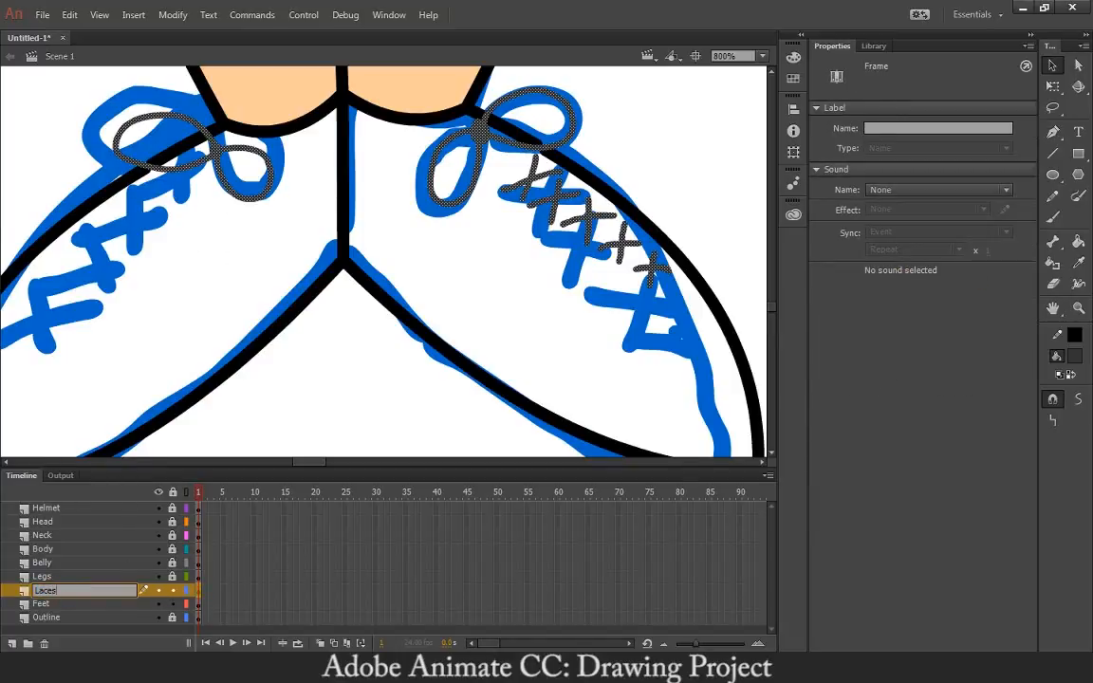
pyautogui.write('es')
pyautogui.press('Return')
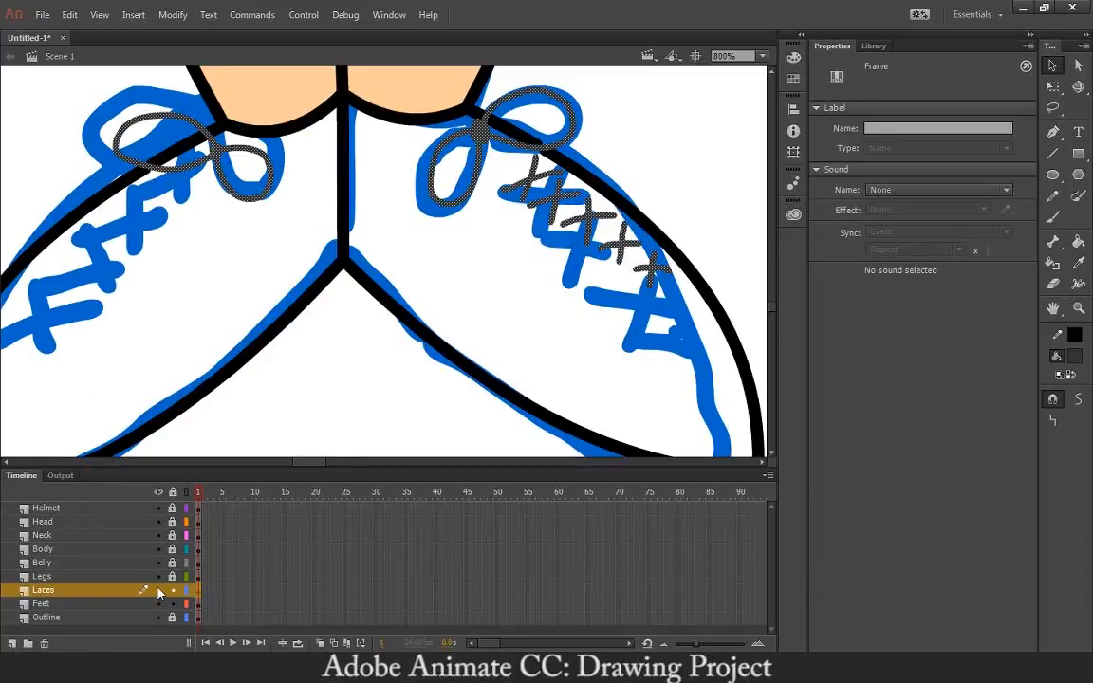
# Hide the Laces and Legs layers and make Feet the active layer, with dark grey #333333 as the fill colour
pyautogui.click(158, 591)
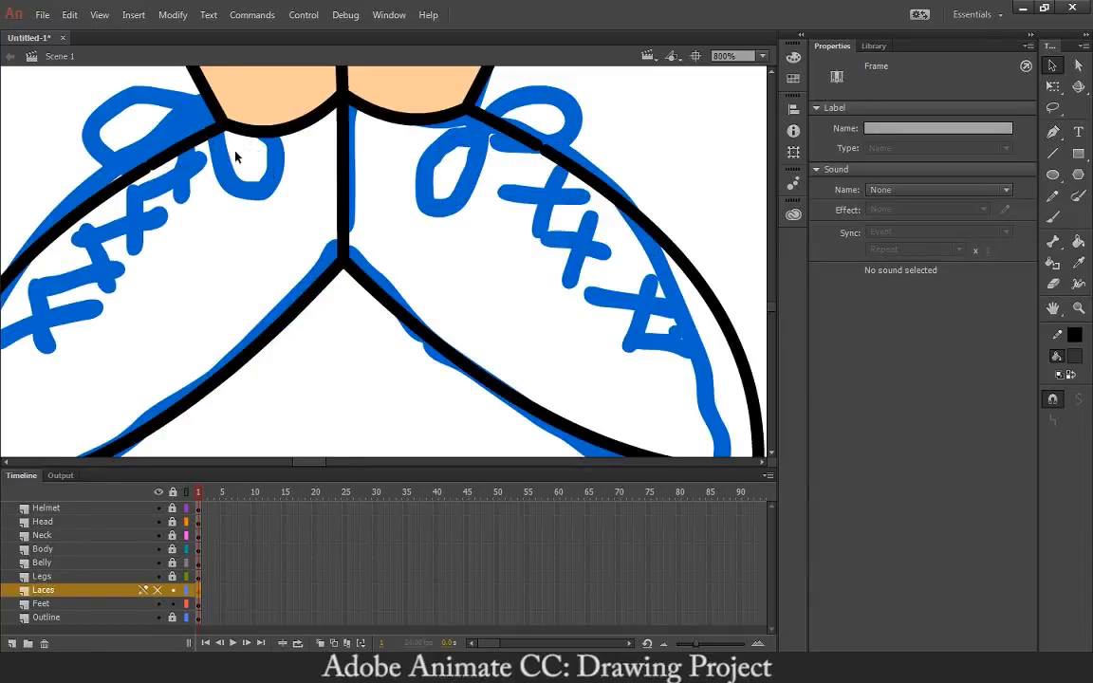
pyautogui.click(147, 173)
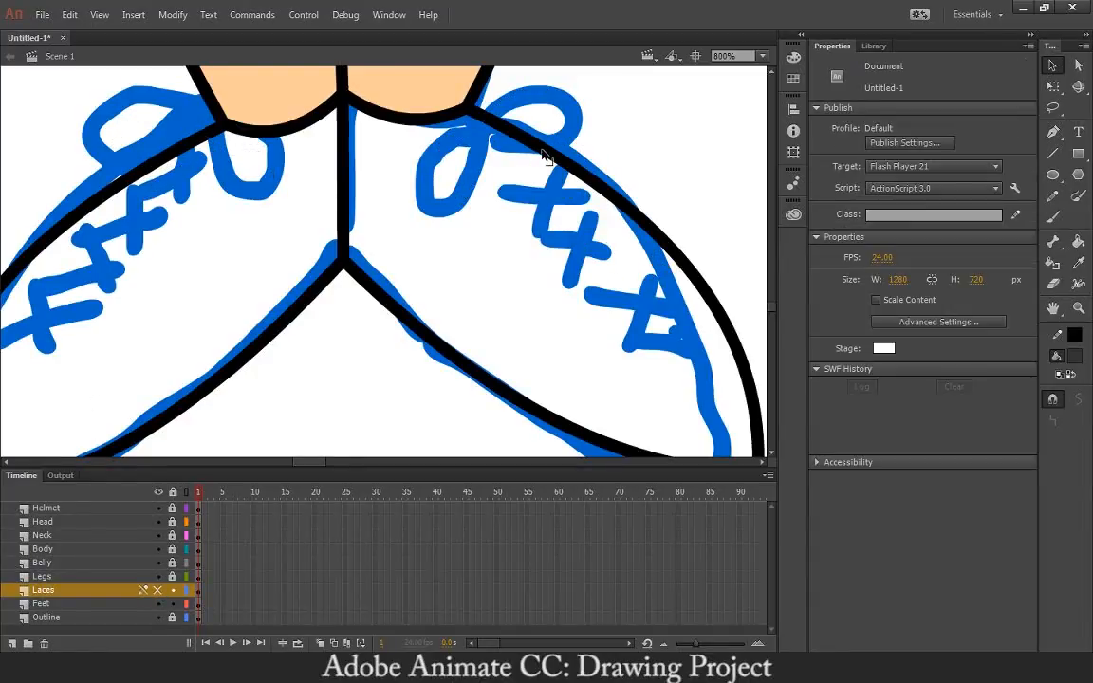
pyautogui.hscroll(-2, 506, 200)
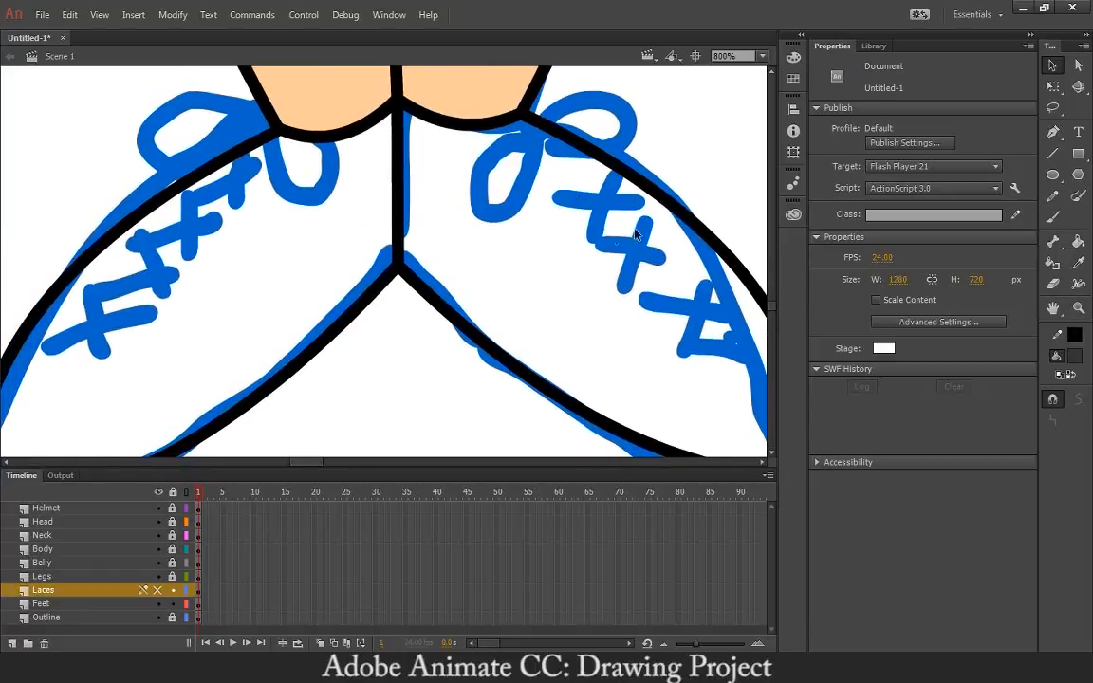
pyautogui.press('k')
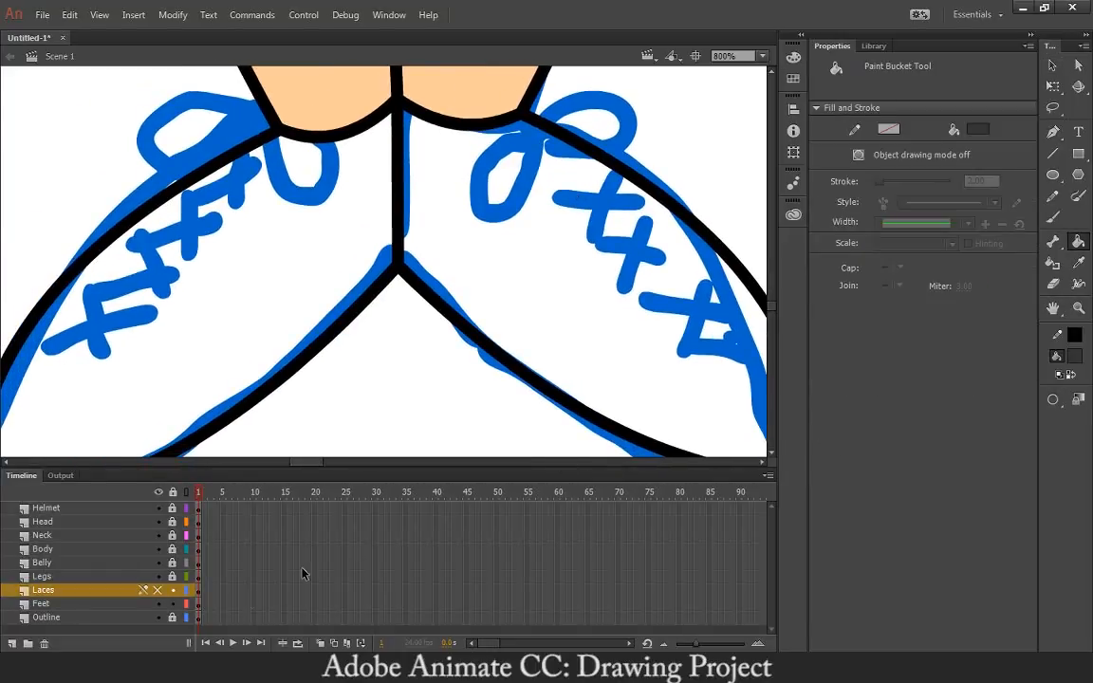
pyautogui.click(84, 604)
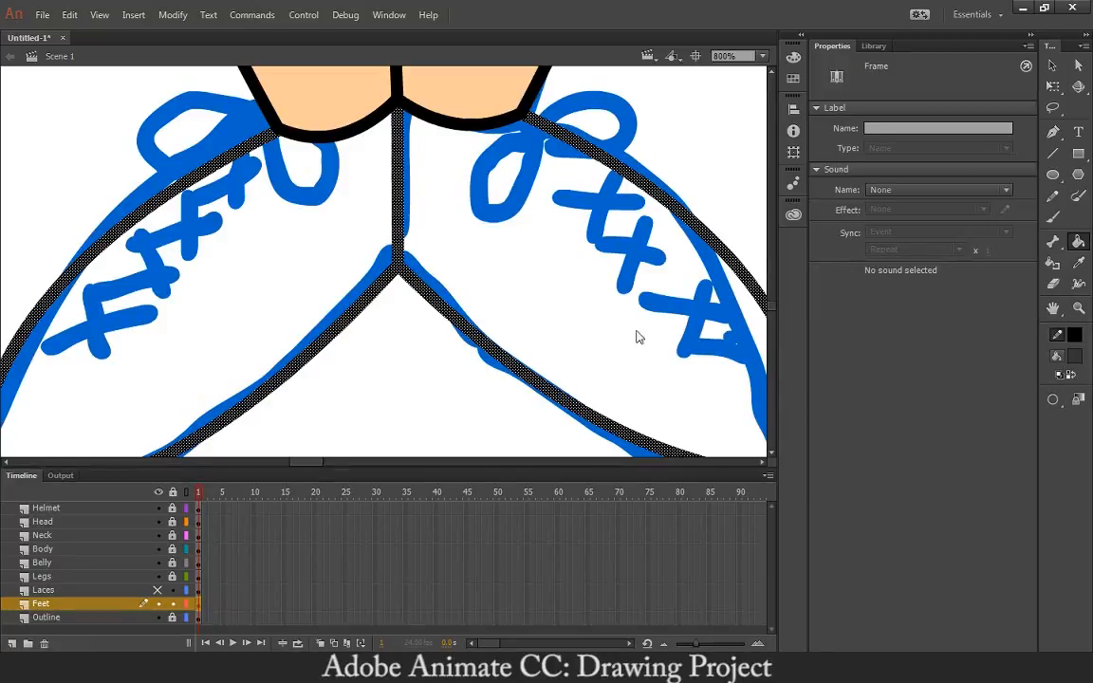
pyautogui.click(1075, 357)
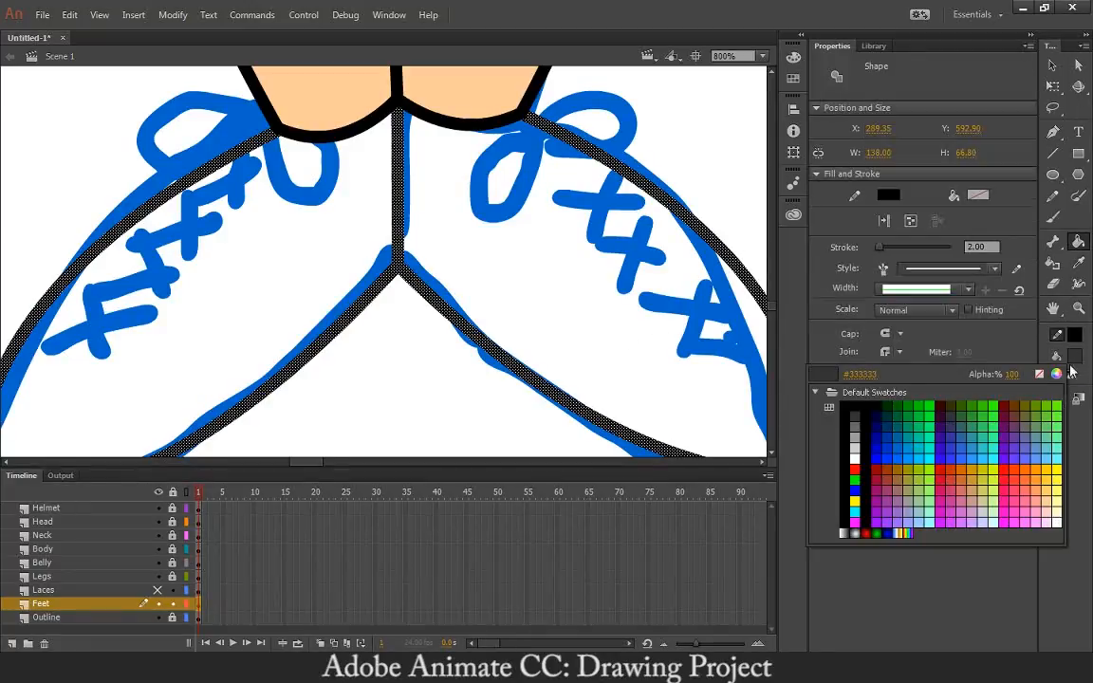
pyautogui.click(858, 413)
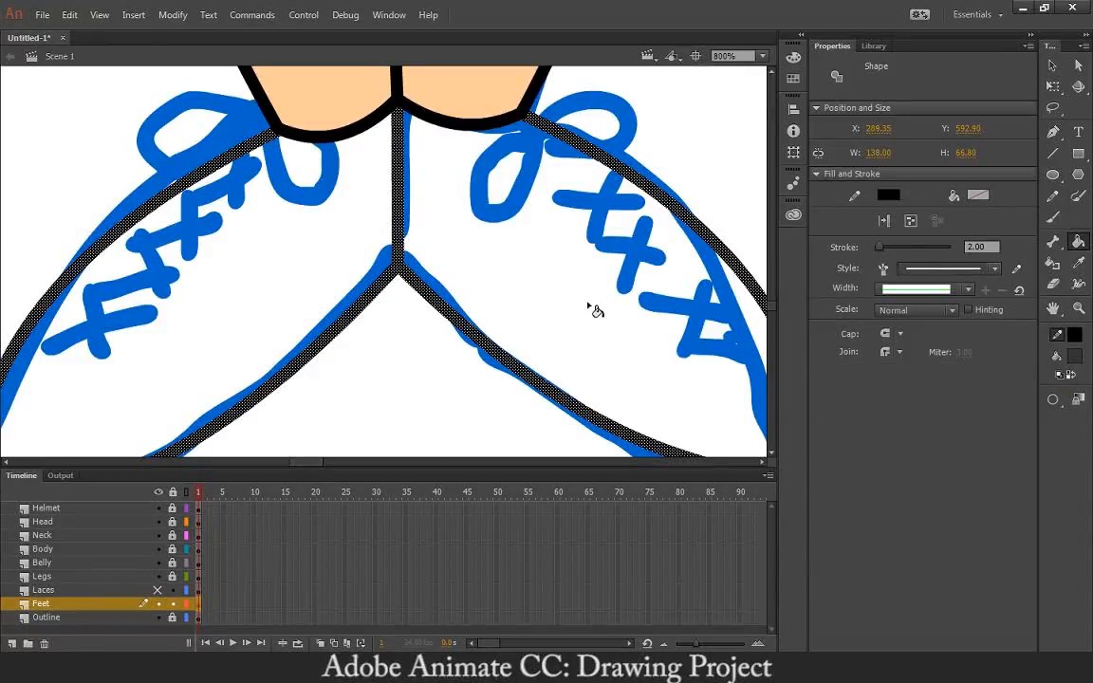
pyautogui.click(1051, 65)
pyautogui.click(158, 576)
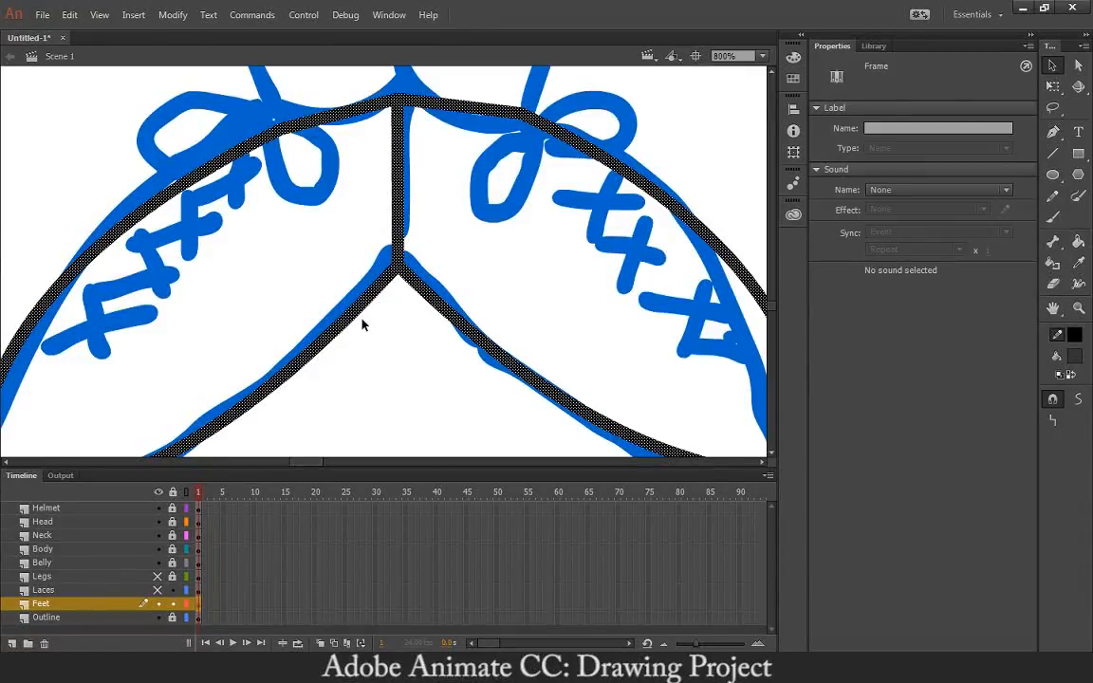
pyautogui.click(578, 202)
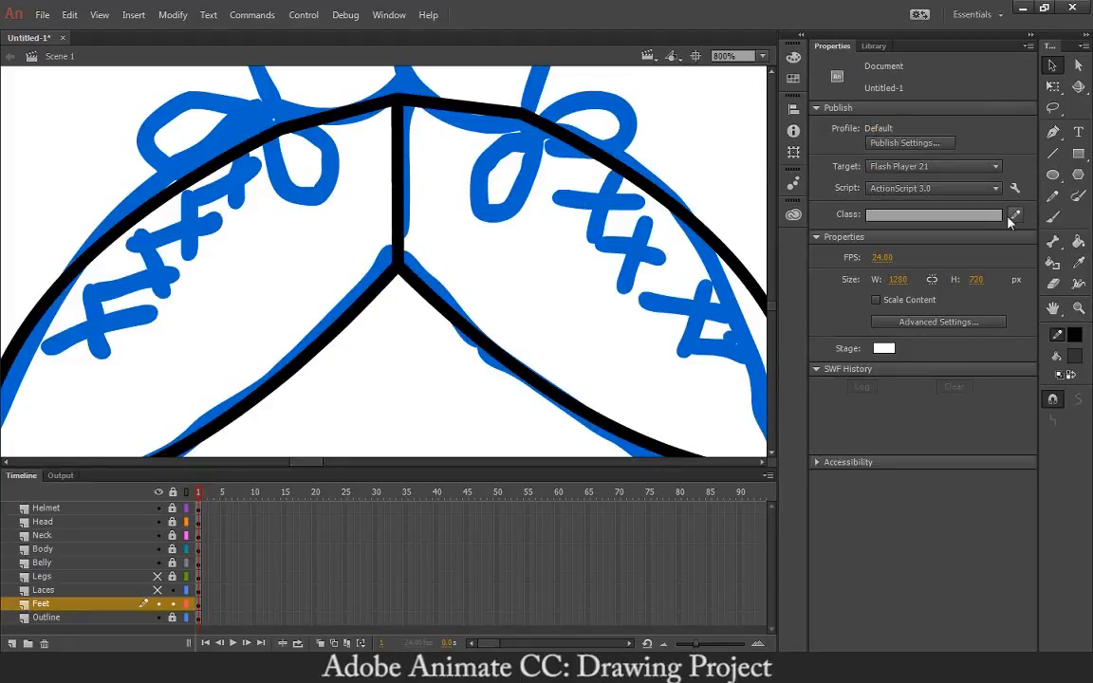
# Fill both shoes with dark grey using the Paint Bucket set to Close Large Gaps
pyautogui.press('k')
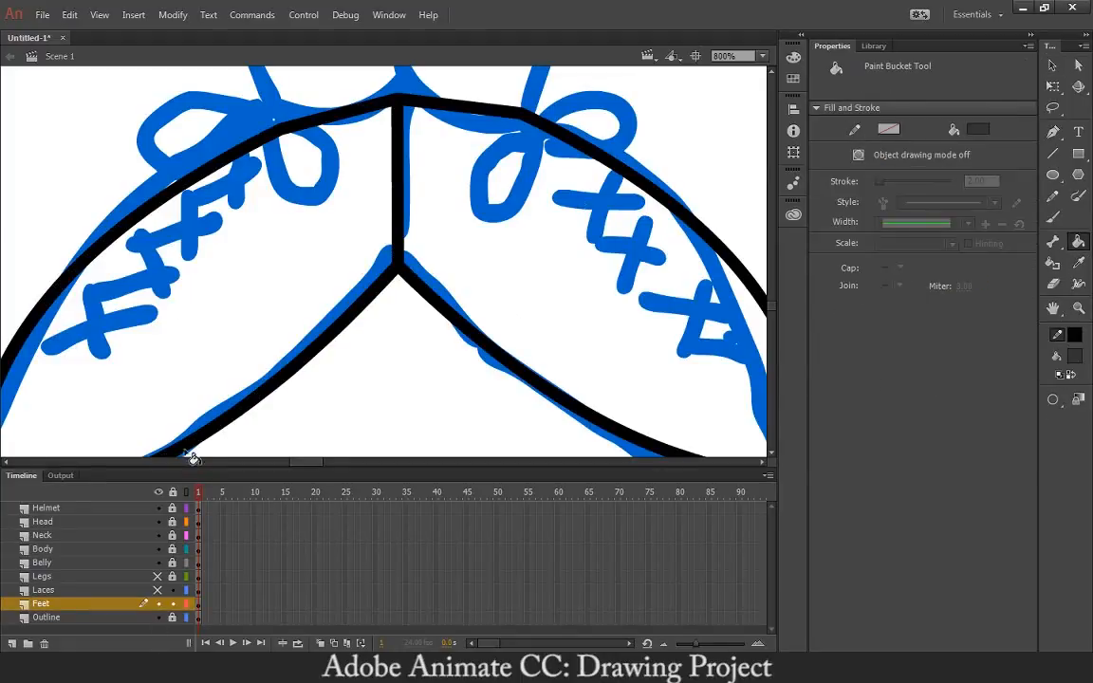
pyautogui.moveTo(567, 341); pyautogui.dragTo(537, 269)
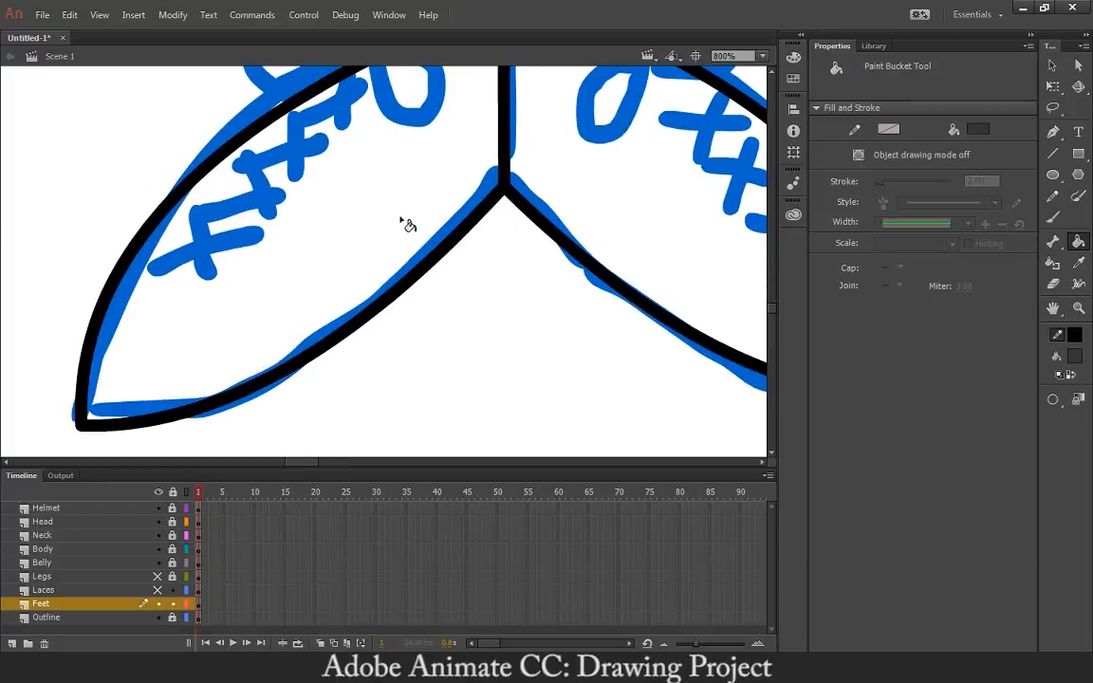
pyautogui.click(1054, 399)
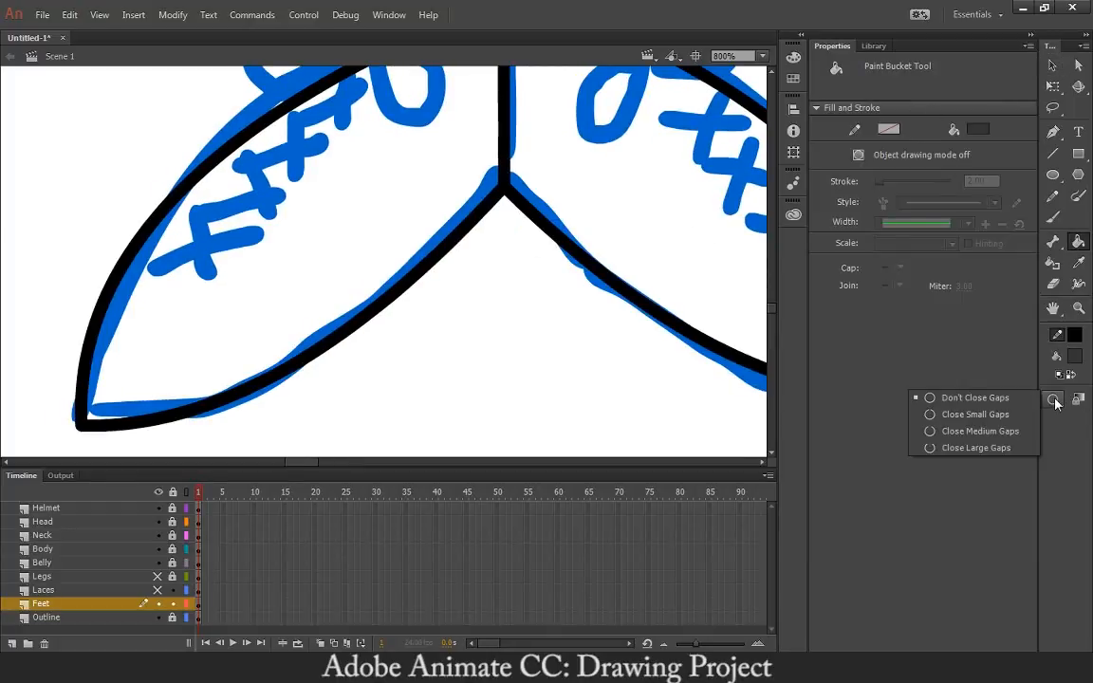
pyautogui.click(1009, 422)
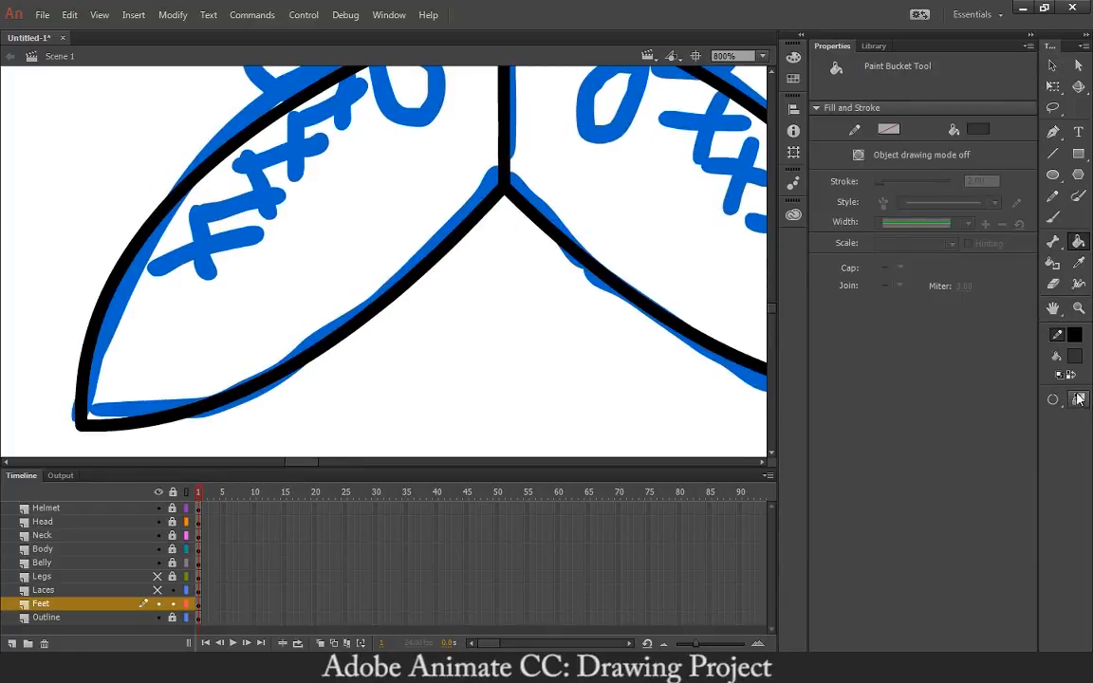
pyautogui.click(1054, 401)
pyautogui.click(977, 447)
pyautogui.click(654, 231)
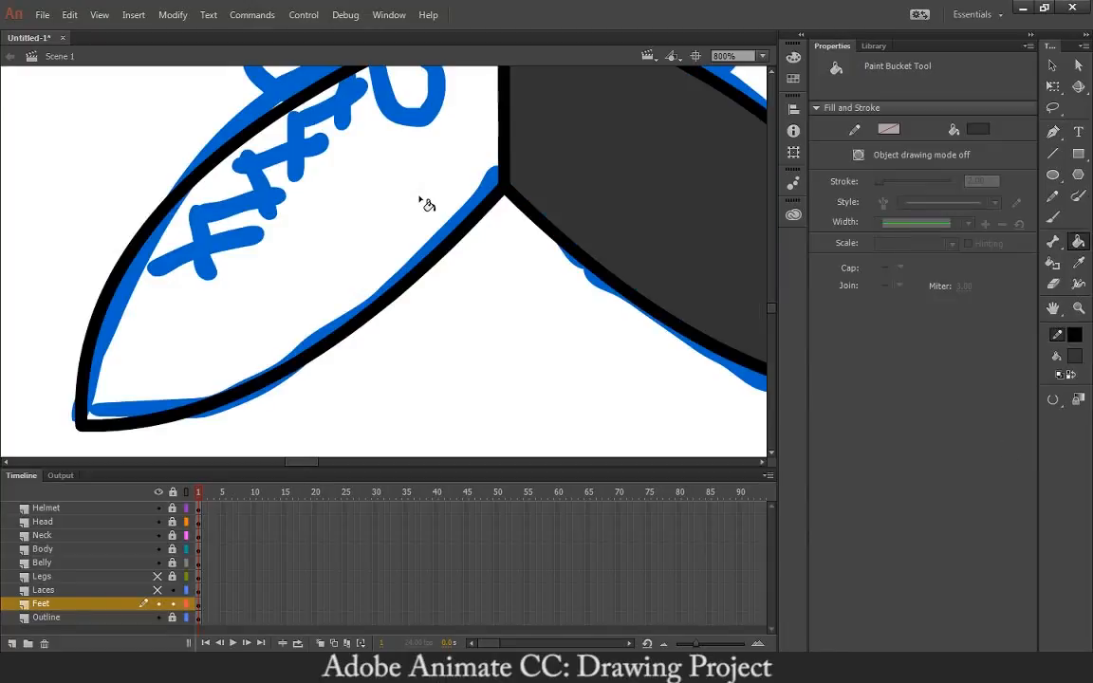
pyautogui.moveTo(536, 196); pyautogui.dragTo(552, 260)
pyautogui.click(420, 269)
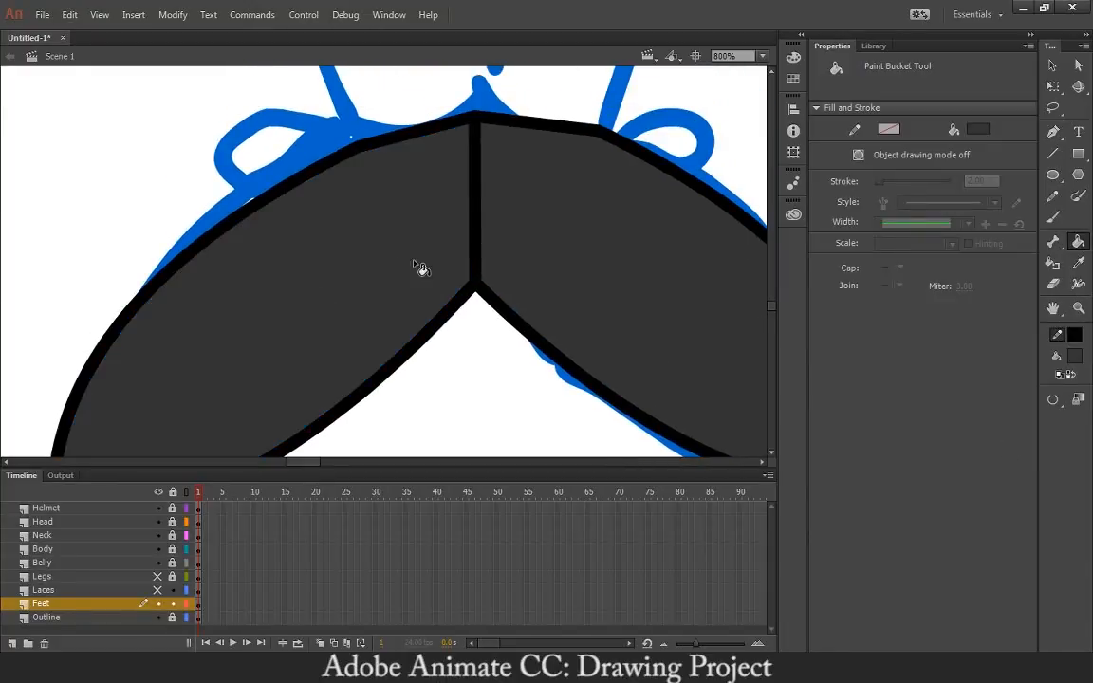
# Show the Laces layer again and recolour all the laces on it black
pyautogui.click(1052, 65)
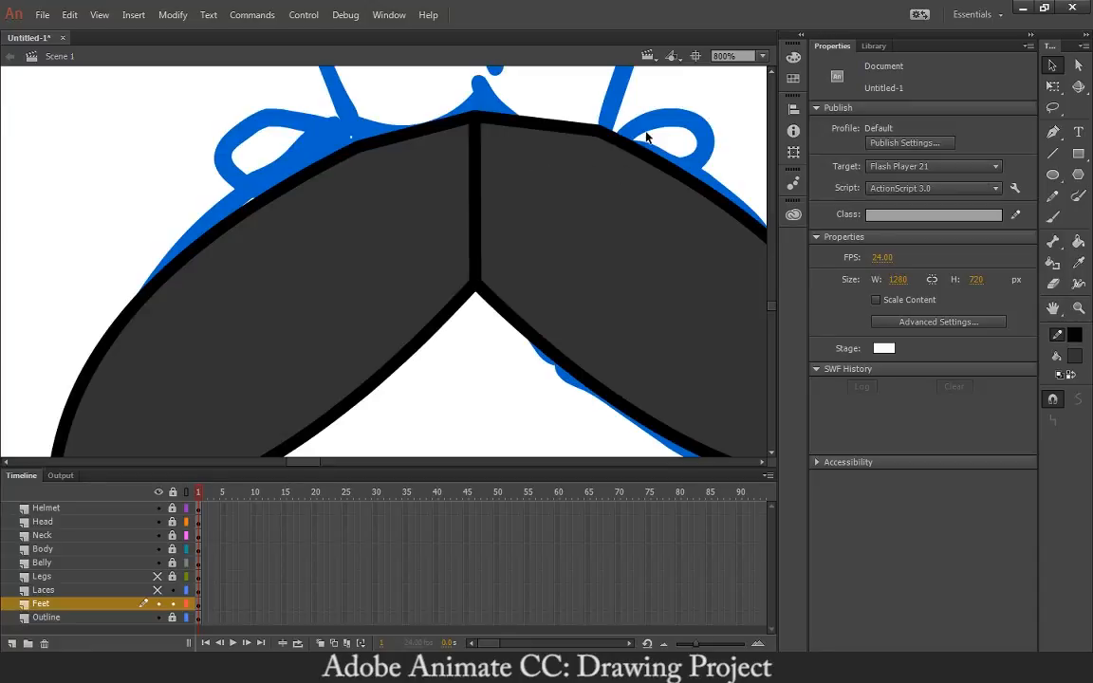
pyautogui.moveTo(626, 148); pyautogui.dragTo(620, 145)
pyautogui.moveTo(492, 400); pyautogui.dragTo(511, 356)
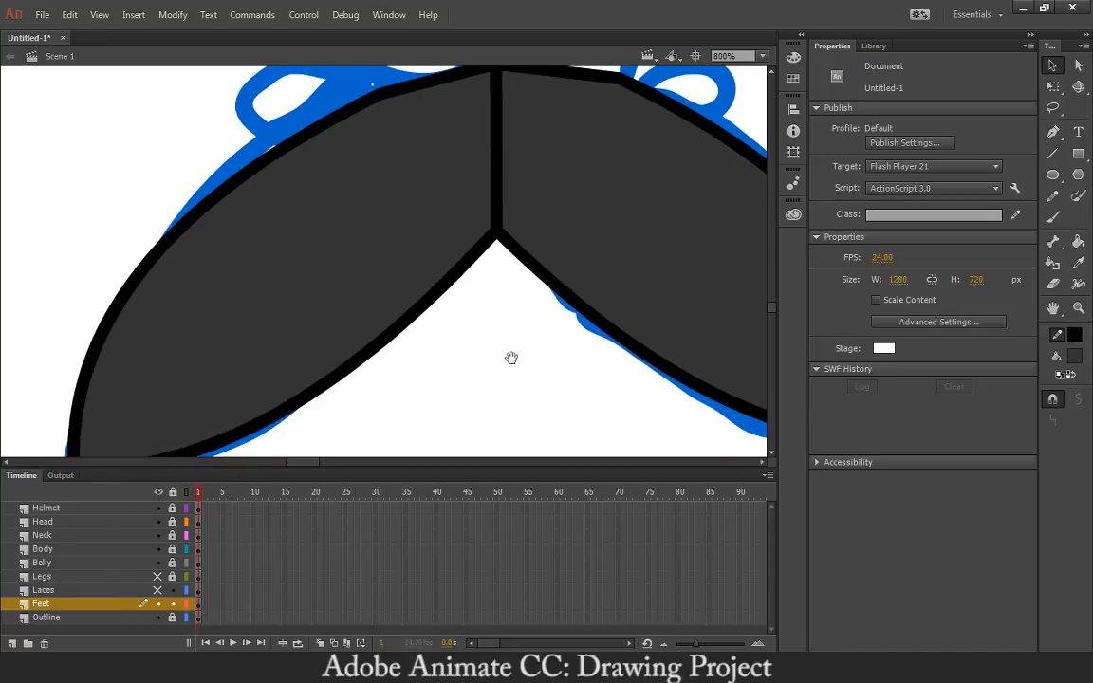
pyautogui.click(158, 590)
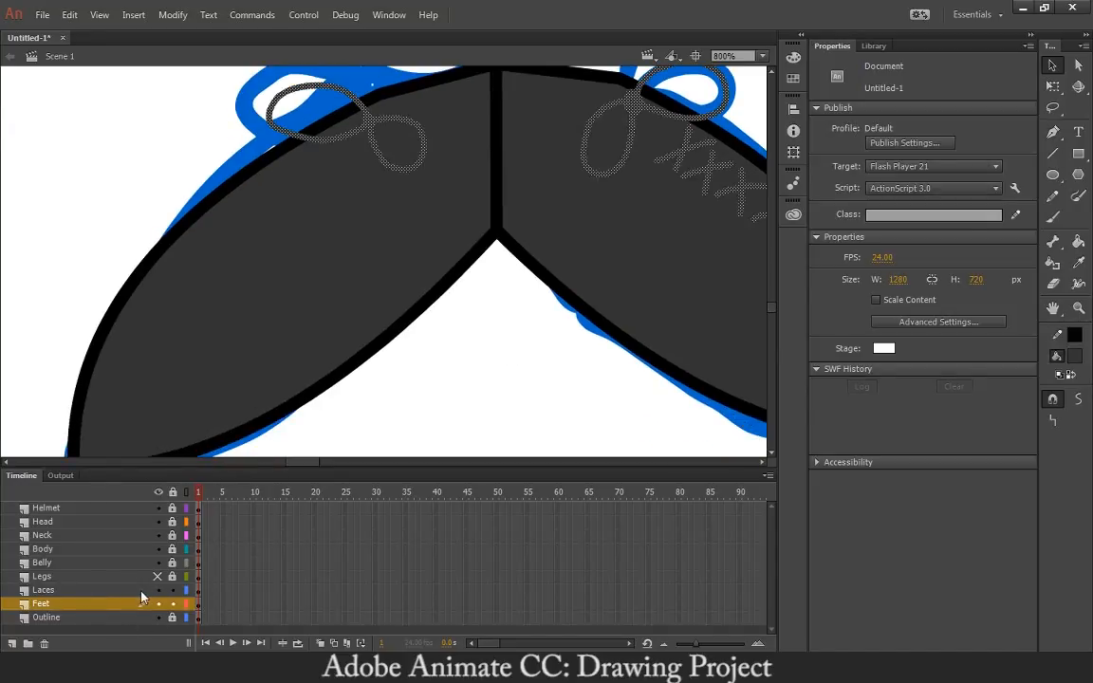
pyautogui.click(104, 590)
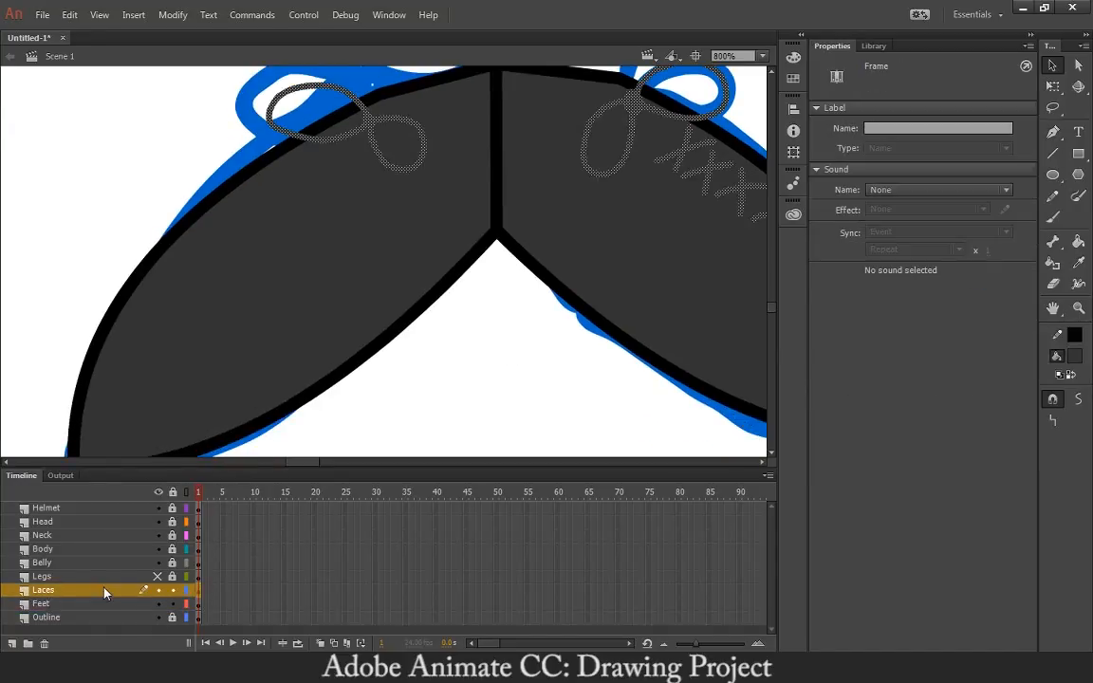
pyautogui.click(1076, 354)
pyautogui.click(828, 468)
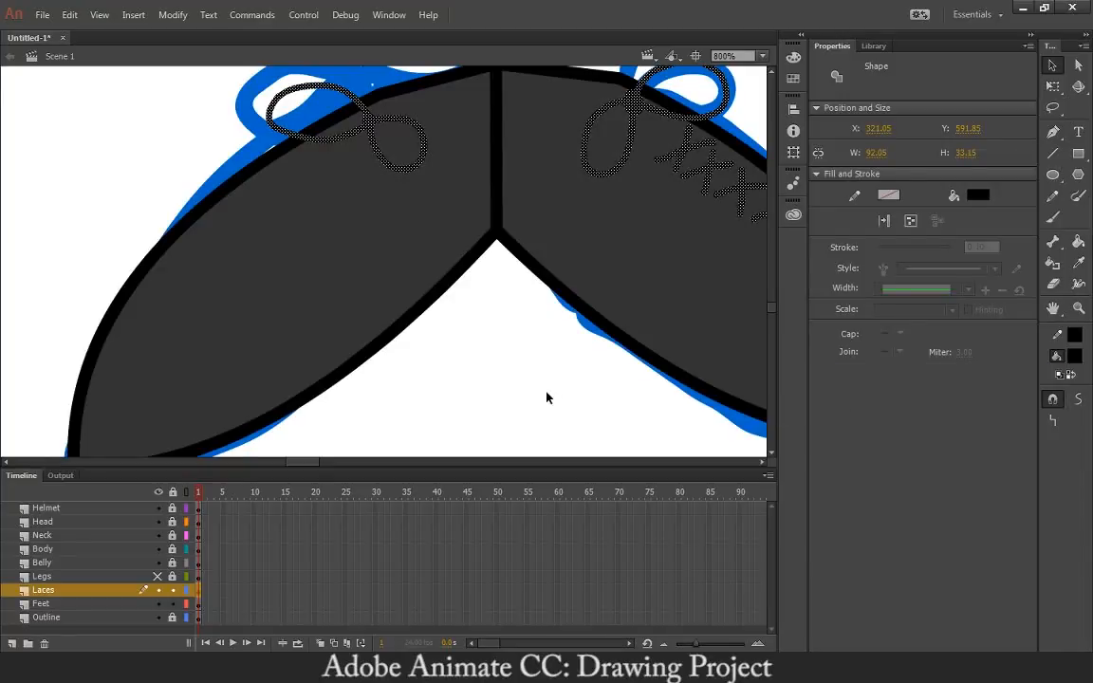
pyautogui.click(530, 373)
# Switch to the Brush tool with Laces as the active layer and lock the Feet layer
pyautogui.moveTo(539, 356); pyautogui.dragTo(414, 371)
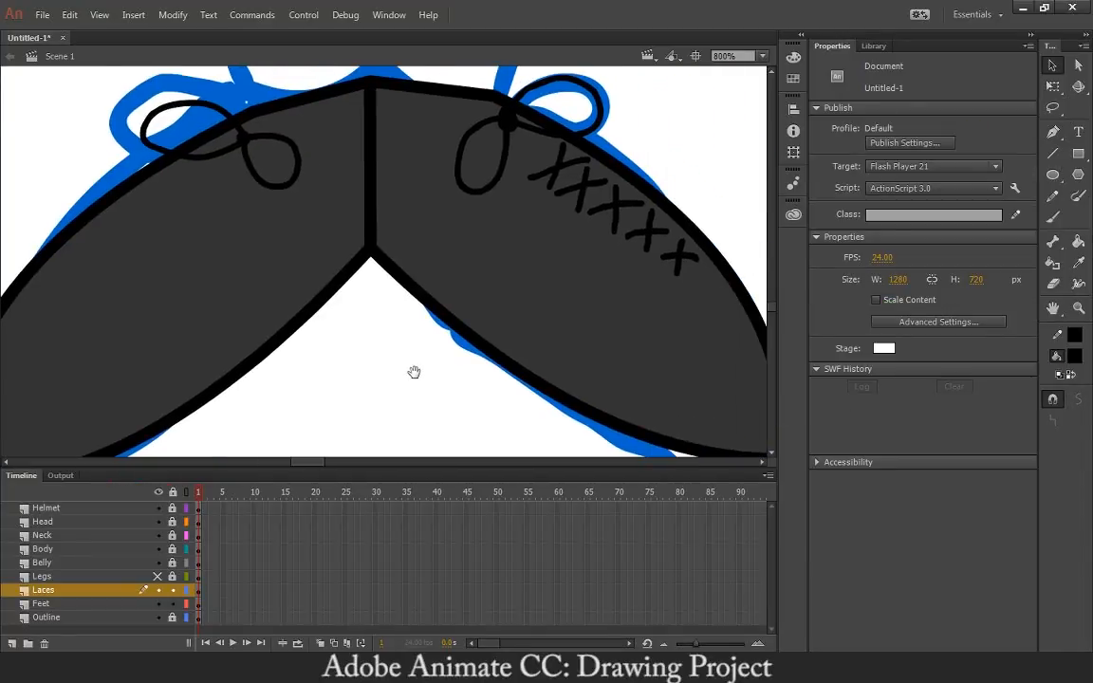
pyautogui.press('b')
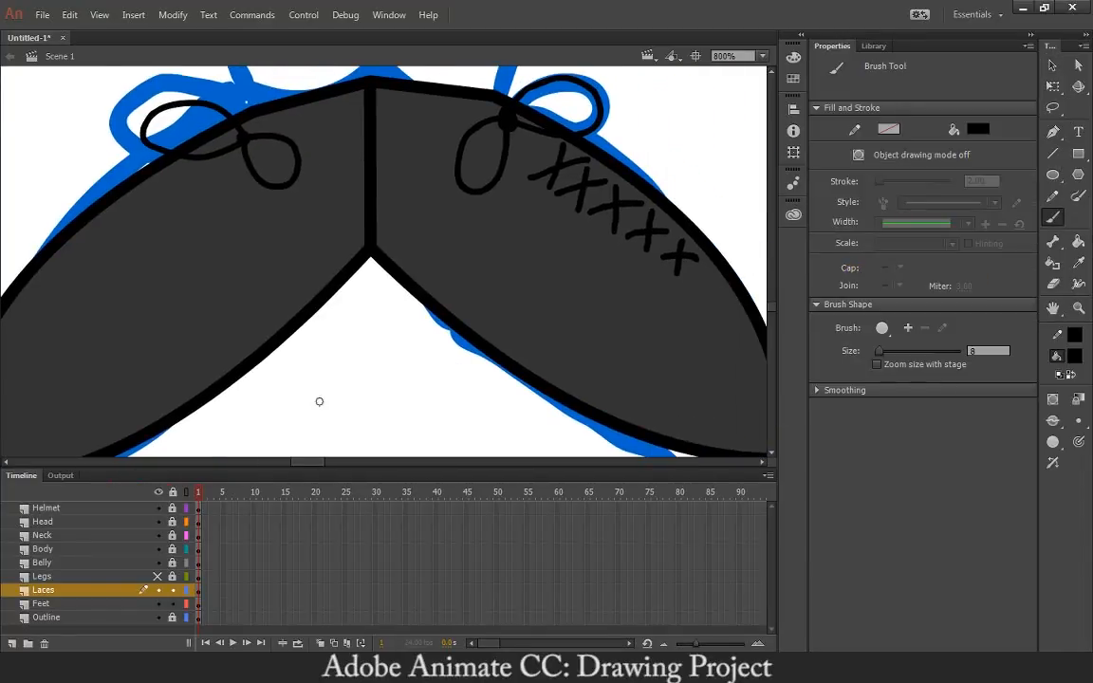
pyautogui.click(158, 604)
pyautogui.click(157, 604)
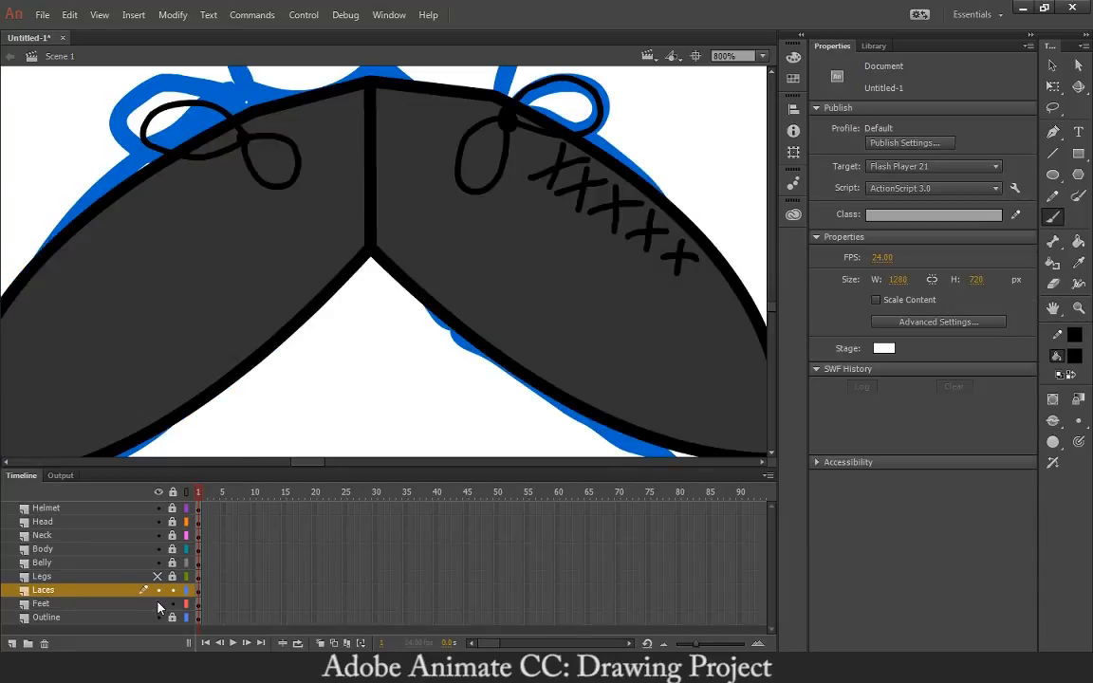
pyautogui.click(158, 605)
pyautogui.click(158, 604)
pyautogui.moveTo(221, 305); pyautogui.dragTo(270, 320)
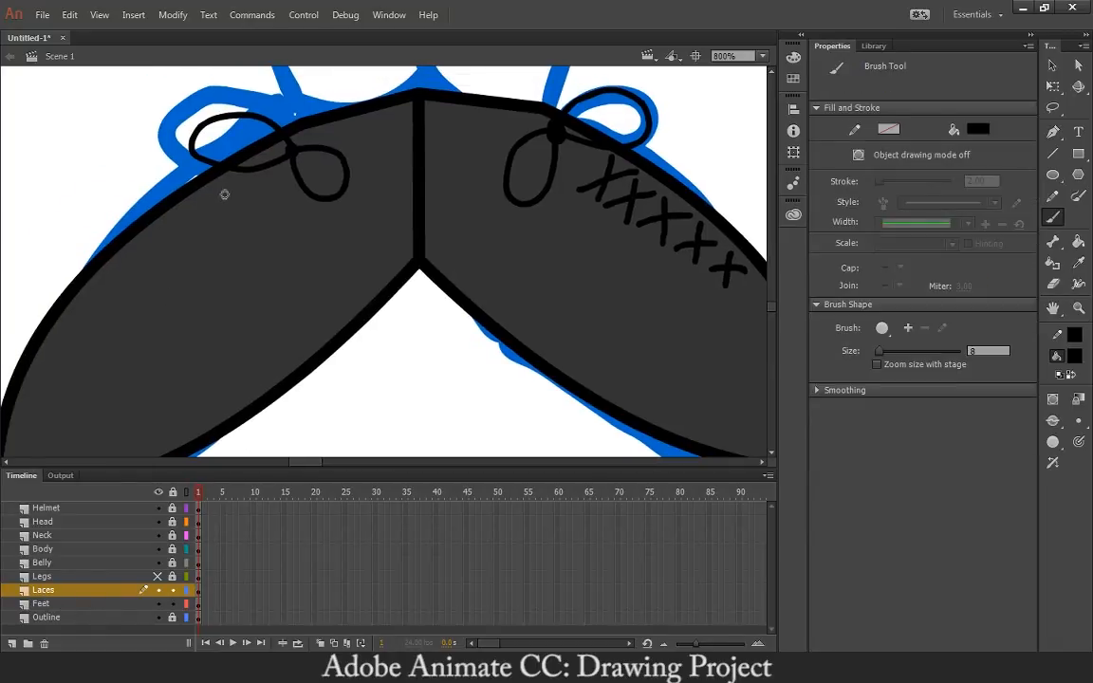
pyautogui.click(173, 604)
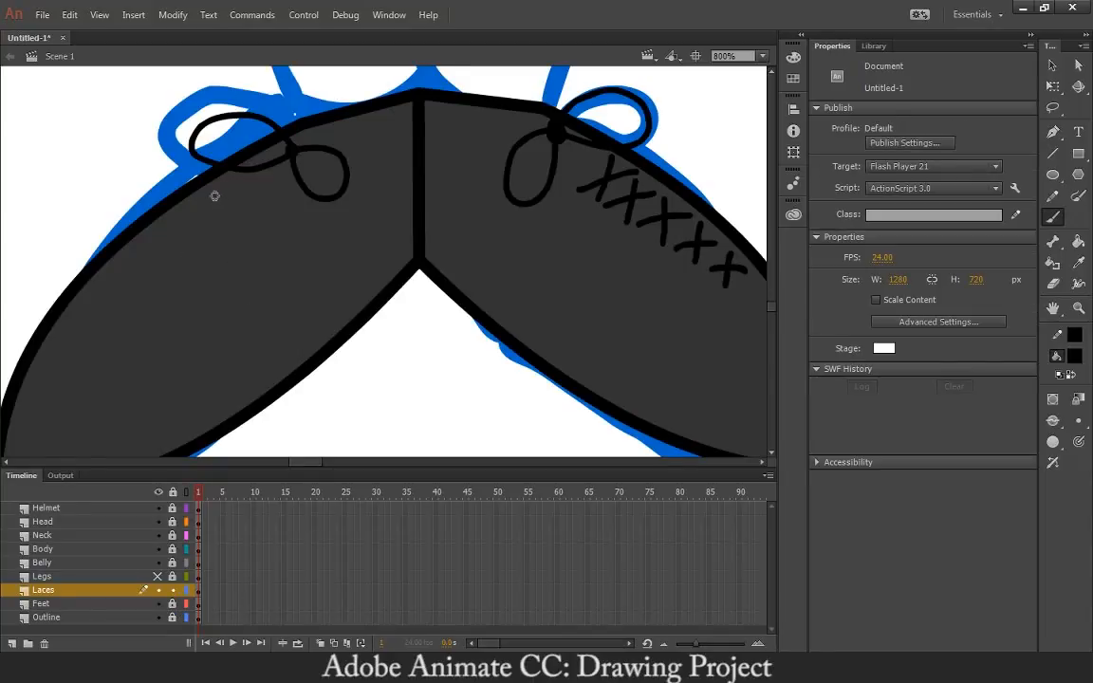
# Paint five black lace crosses down the outer side of the left shoe, below its bow
pyautogui.moveTo(207, 198)
pyautogui.mouseDown()
pyautogui.moveTo(263, 200)
pyautogui.moveTo(234, 186)
pyautogui.moveTo(236, 216)
pyautogui.mouseUp()
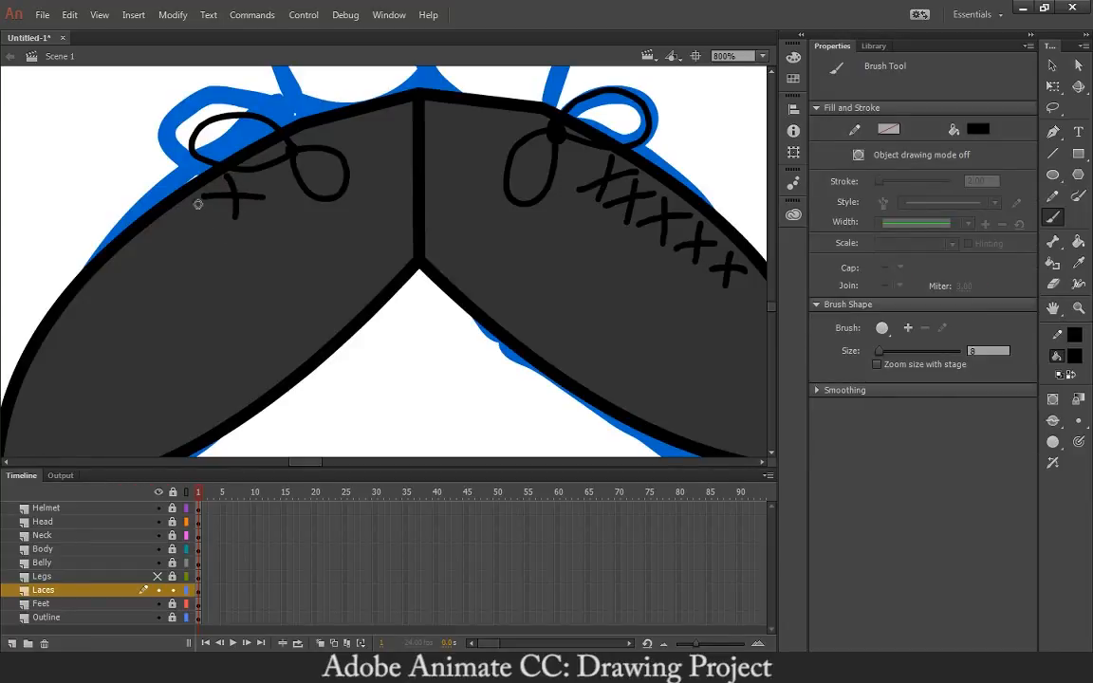
pyautogui.moveTo(198, 204)
pyautogui.mouseDown()
pyautogui.moveTo(181, 247)
pyautogui.moveTo(178, 227)
pyautogui.moveTo(219, 215)
pyautogui.mouseUp()
pyautogui.scroll(-1, 220, 216)
pyautogui.hscroll(-2, 219, 215)
pyautogui.hotkey('ctrl', 'z')
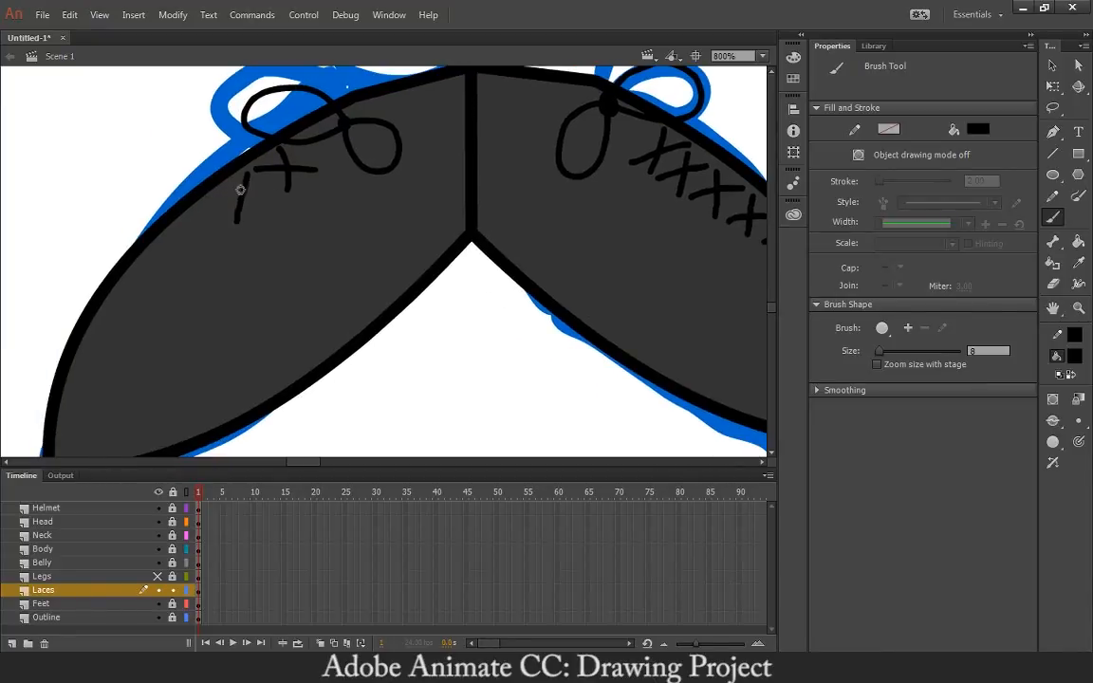
pyautogui.moveTo(245, 177)
pyautogui.mouseDown()
pyautogui.moveTo(249, 216)
pyautogui.moveTo(257, 196)
pyautogui.moveTo(221, 198)
pyautogui.moveTo(207, 243)
pyautogui.moveTo(218, 218)
pyautogui.moveTo(216, 233)
pyautogui.moveTo(232, 219)
pyautogui.moveTo(194, 221)
pyautogui.mouseUp()
pyautogui.scroll(-3, 219, 211)
pyautogui.hscroll(-3, 218, 210)
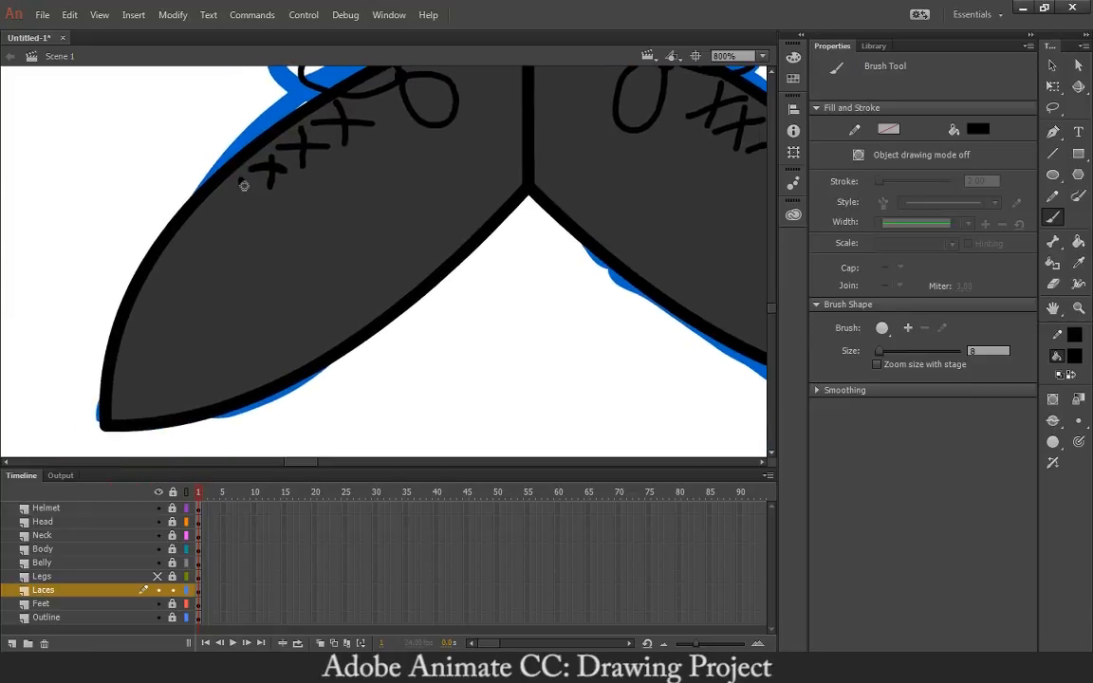
pyautogui.moveTo(244, 186)
pyautogui.mouseDown()
pyautogui.moveTo(242, 203)
pyautogui.moveTo(225, 196)
pyautogui.mouseUp()
pyautogui.scroll(3, 180, 256)
pyautogui.hscroll(5, 180, 256)
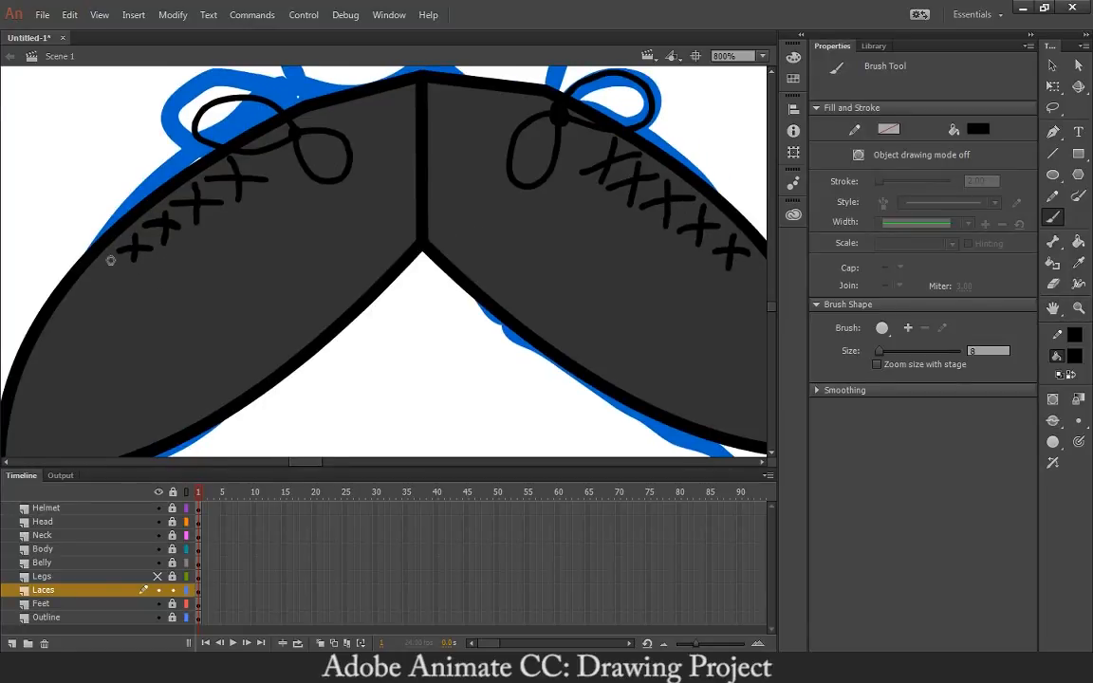
pyautogui.moveTo(106, 257)
pyautogui.mouseDown()
pyautogui.moveTo(109, 282)
pyautogui.moveTo(124, 267)
pyautogui.mouseUp()
pyautogui.moveTo(168, 310)
pyautogui.mouseDown()
pyautogui.moveTo(242, 248)
pyautogui.moveTo(130, 336)
pyautogui.mouseUp()
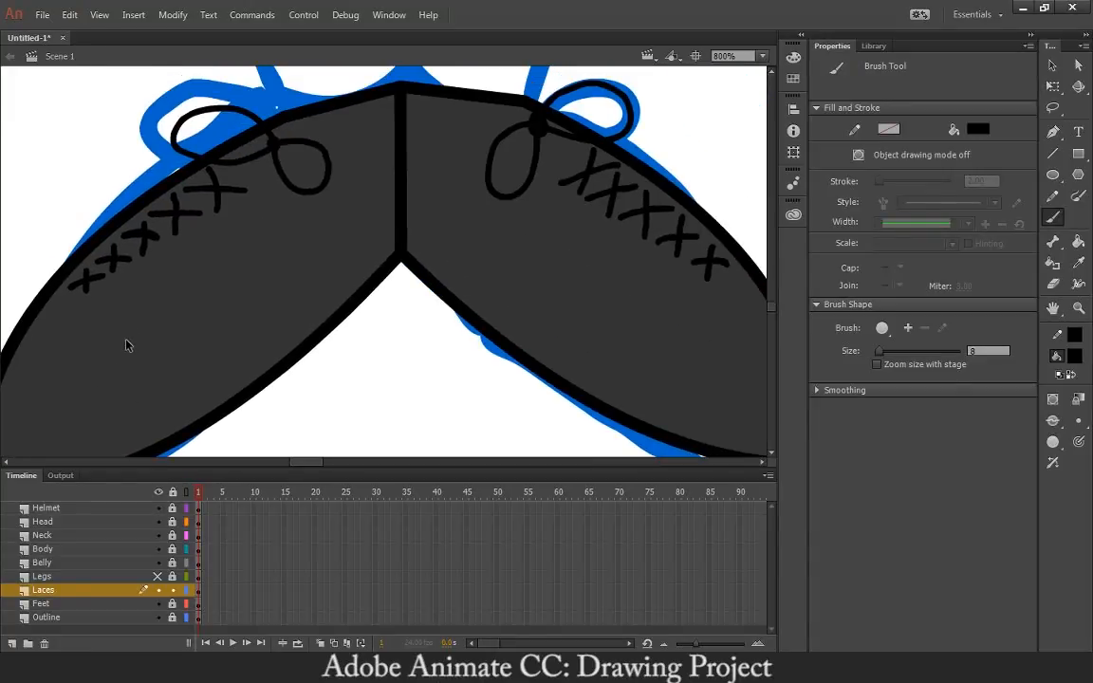
# Show the Legs layer again and check the finished shoes against the whole figure
pyautogui.hotkey('ctrl', '-')
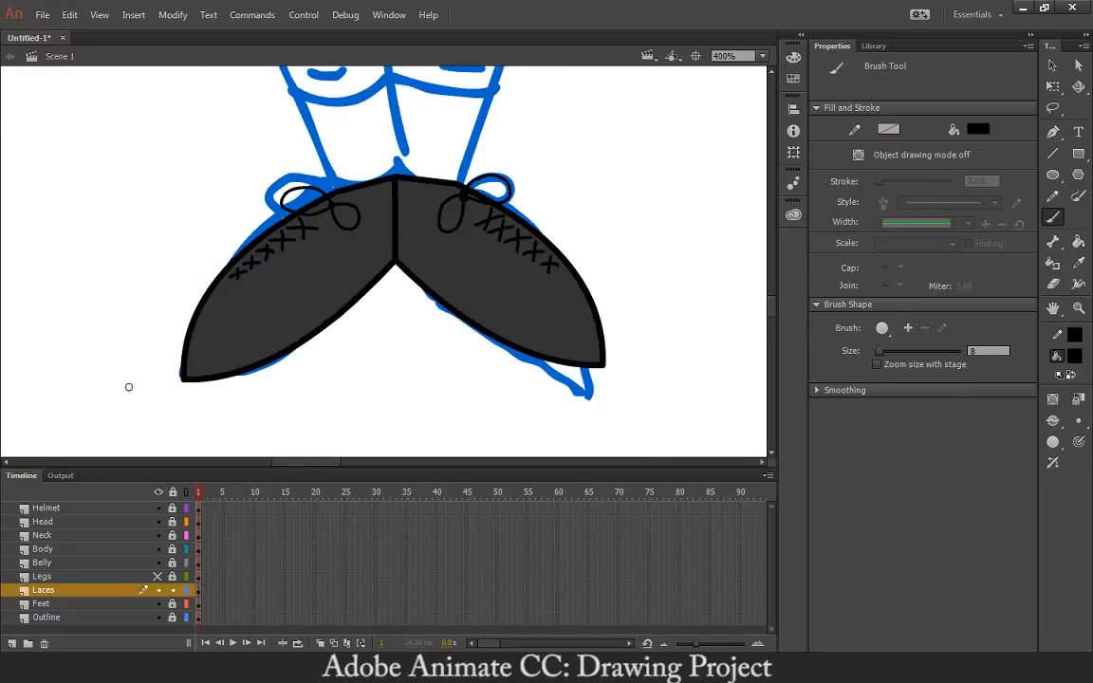
pyautogui.click(158, 576)
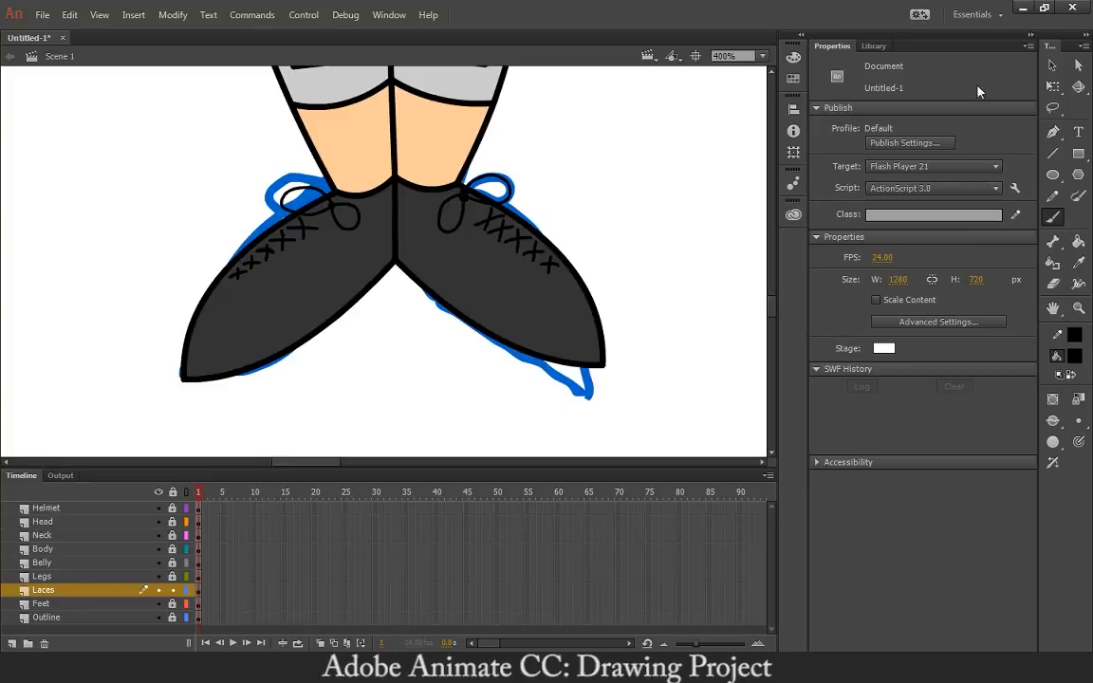
pyautogui.press('v')
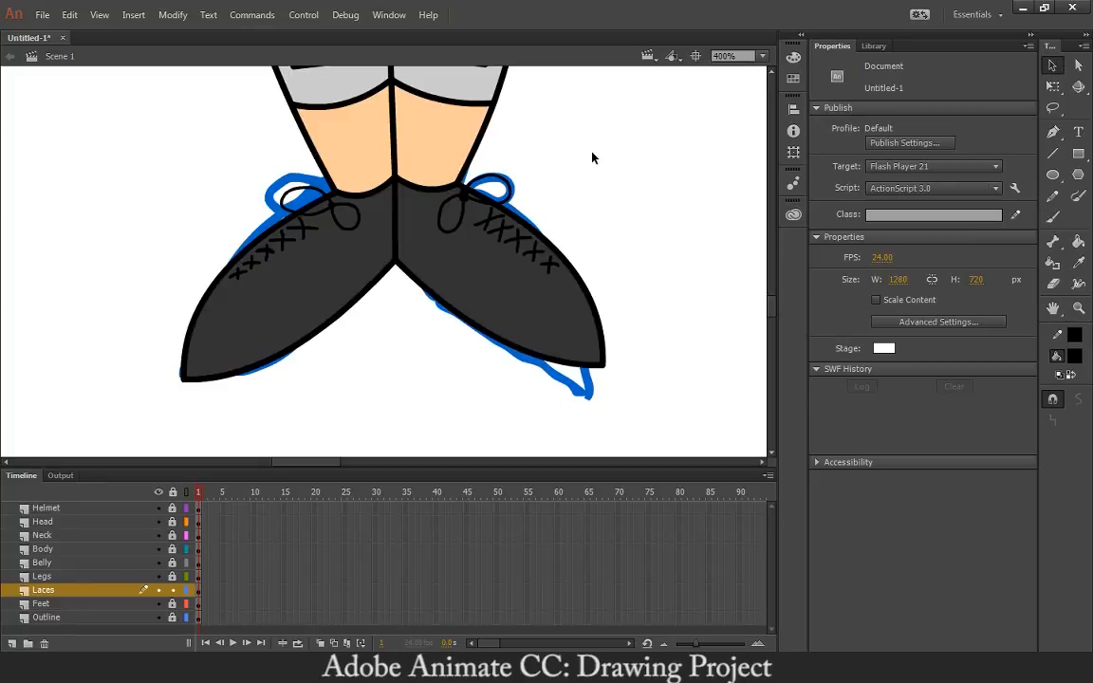
pyautogui.hotkey('ctrl', '-')
pyautogui.hotkey('ctrl', '-')
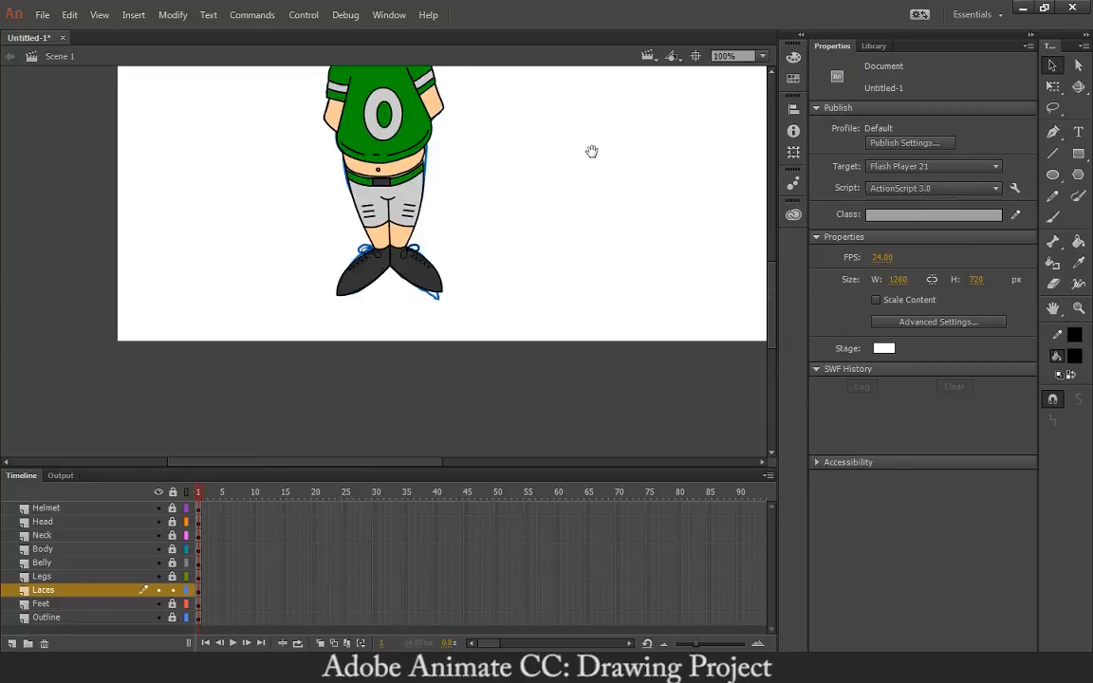
pyautogui.moveTo(591, 152); pyautogui.dragTo(571, 377)
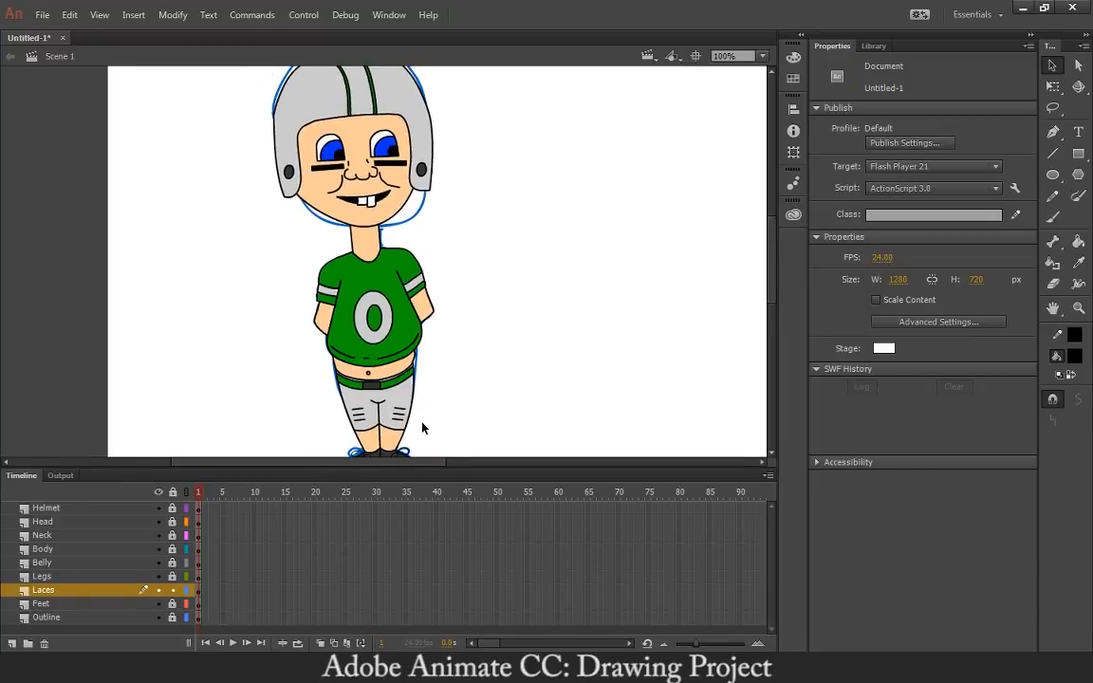
# Lock the Laces layer and turn Outline into a hidden guide layer
pyautogui.click(173, 590)
pyautogui.click(158, 618)
pyautogui.click(95, 618)
pyautogui.rightClick(73, 617)
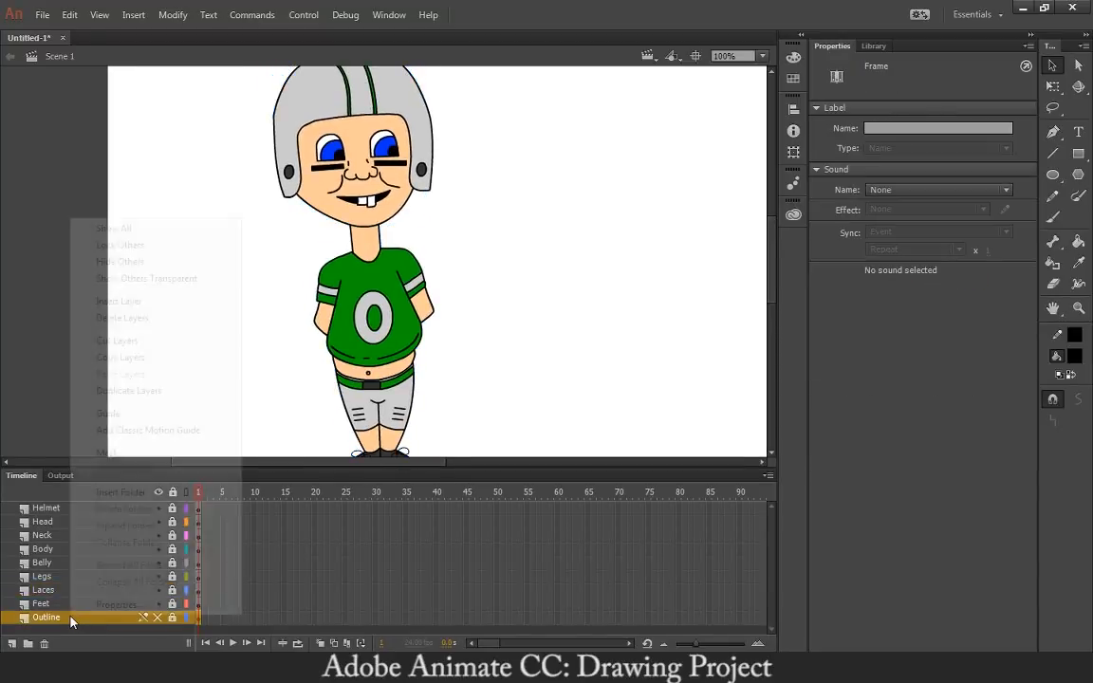
pyautogui.click(142, 414)
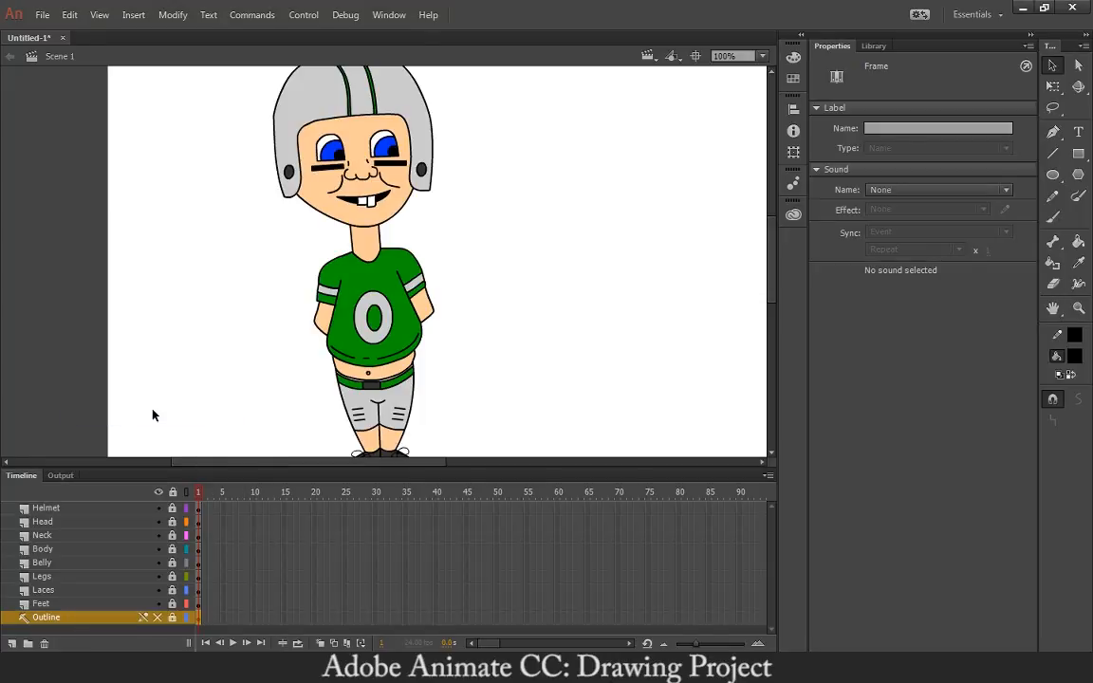
# Test the movie with the Outline guide layer hidden, and close the preview
pyautogui.moveTo(190, 373); pyautogui.dragTo(197, 358)
pyautogui.click(215, 369)
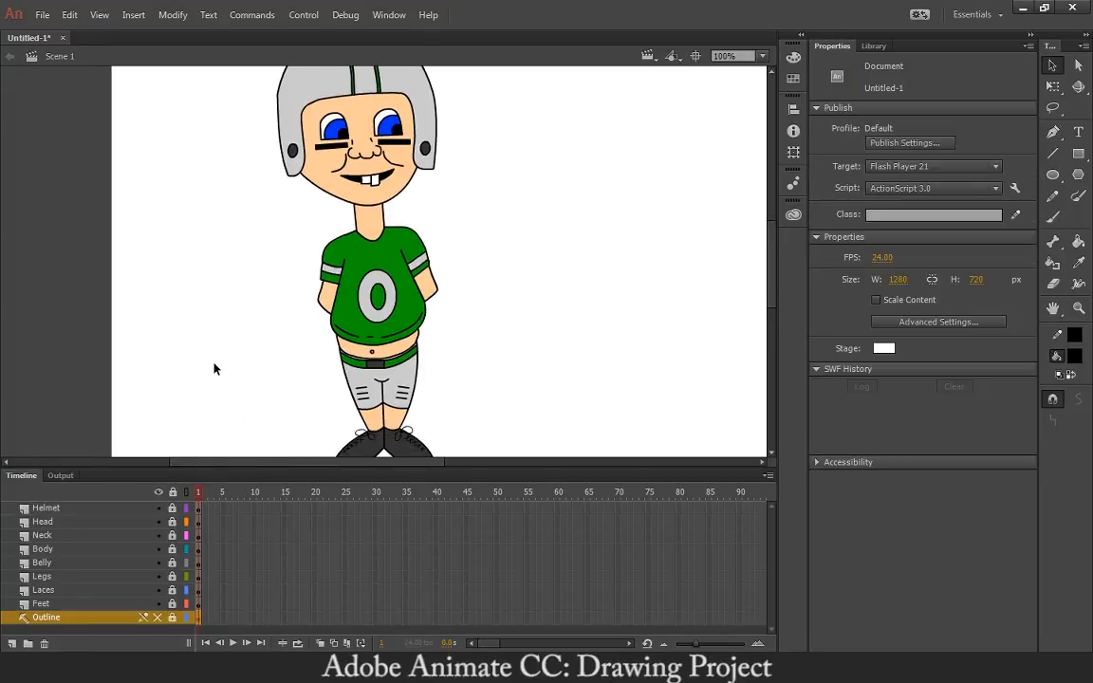
pyautogui.hotkey('ctrl', 'Return')
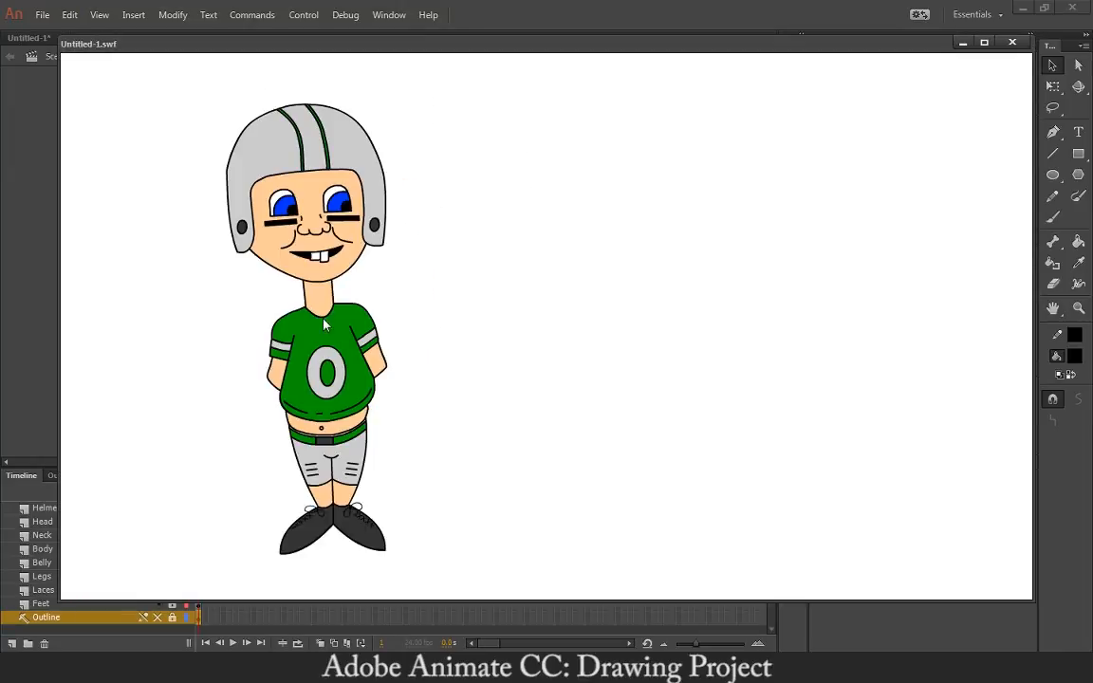
pyautogui.click(1011, 42)
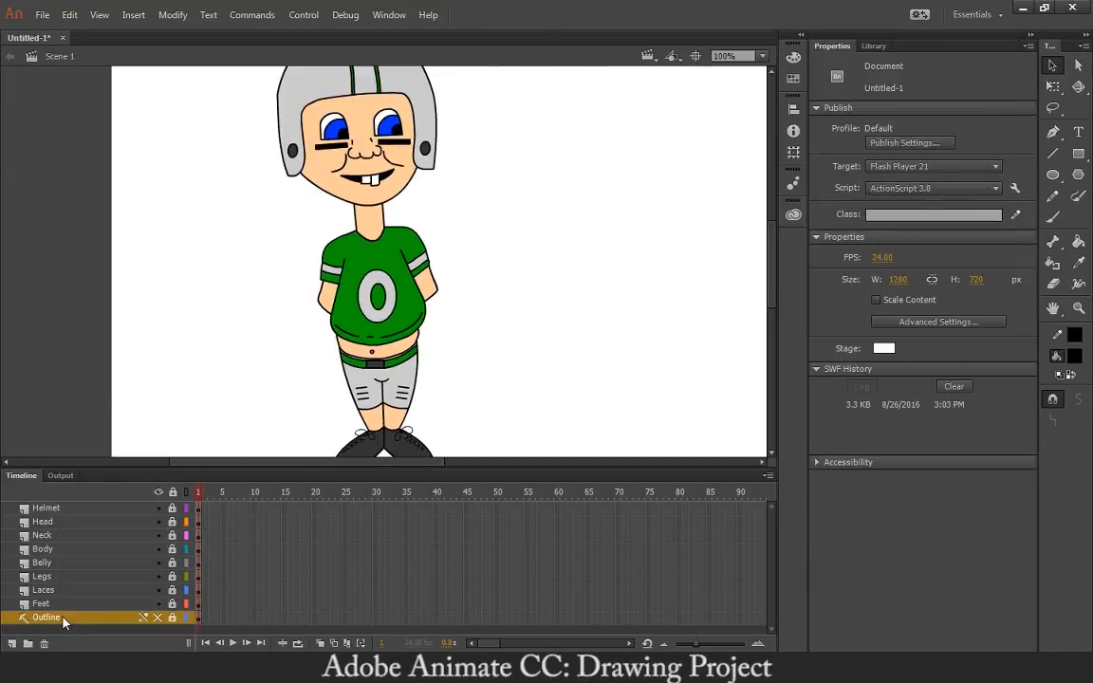
# Show the Outline guide layer on the stage again and test the movie with it shown
pyautogui.rightClick(63, 618)
pyautogui.click(62, 617)
pyautogui.rightClick(66, 618)
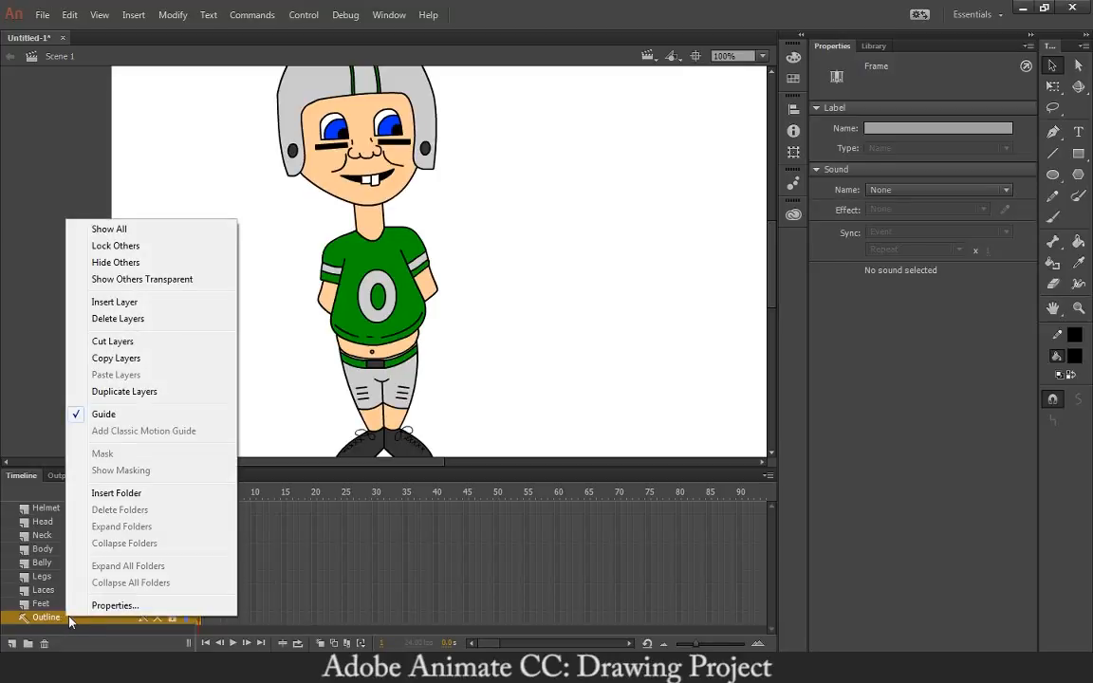
pyautogui.click(70, 618)
pyautogui.click(158, 617)
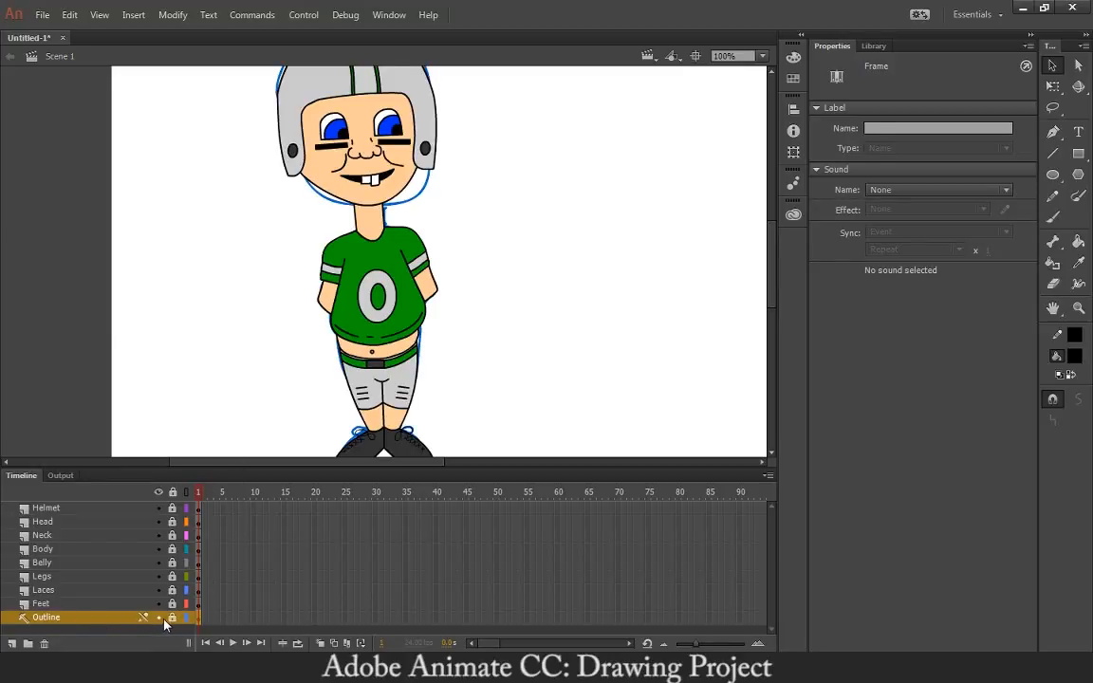
pyautogui.hotkey('ctrl', 'Return')
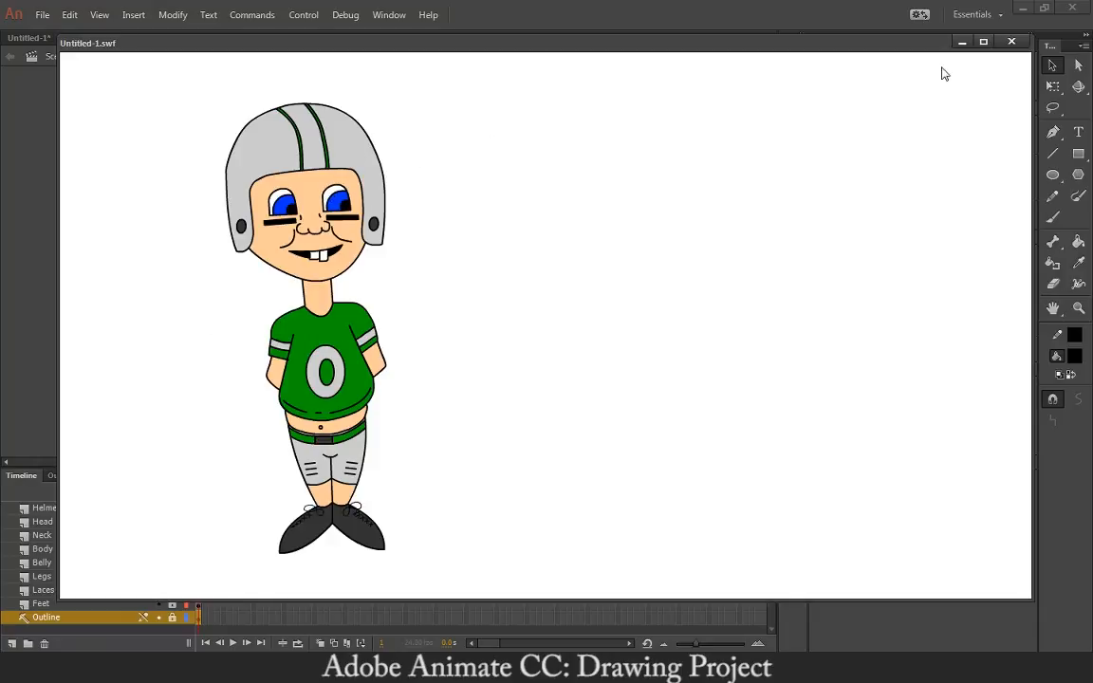
pyautogui.click(1012, 41)
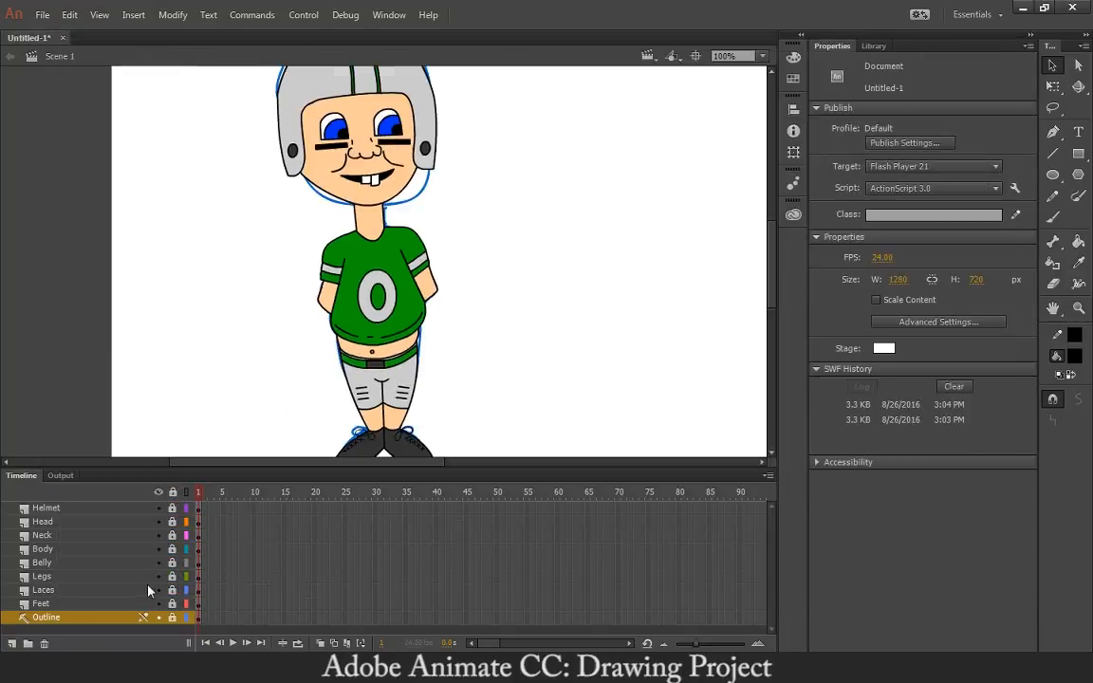
# Turn off the guide setting of Outline and test the movie with that layer shown, and again with it hidden
pyautogui.rightClick(84, 619)
pyautogui.click(118, 410)
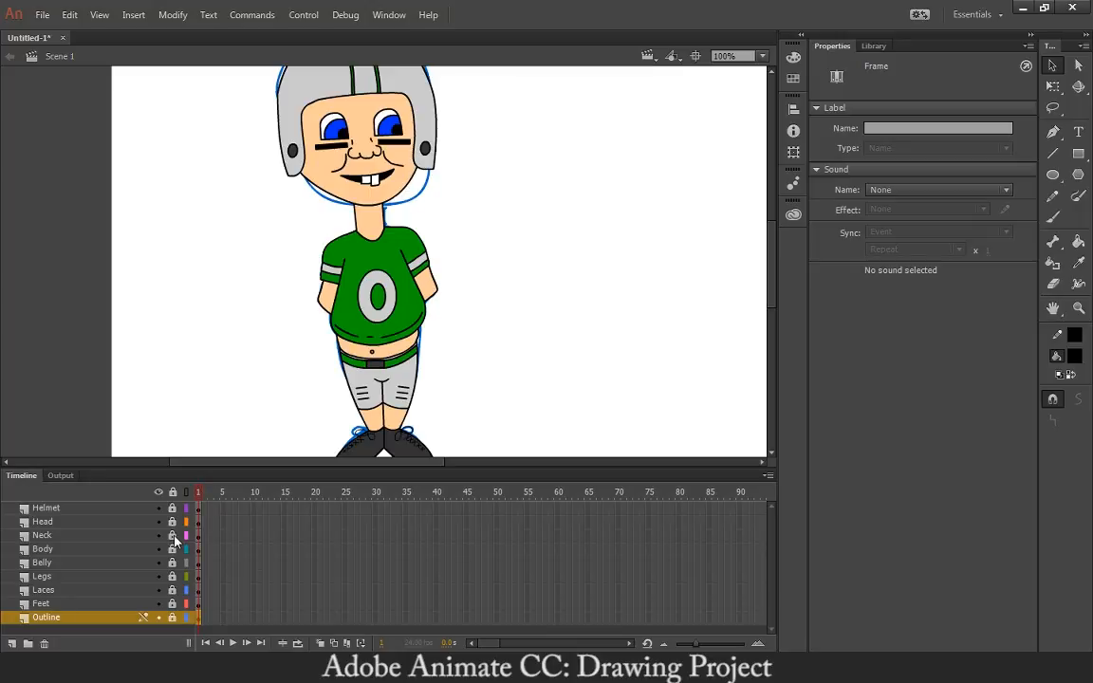
pyautogui.hotkey('ctrl', 'Return')
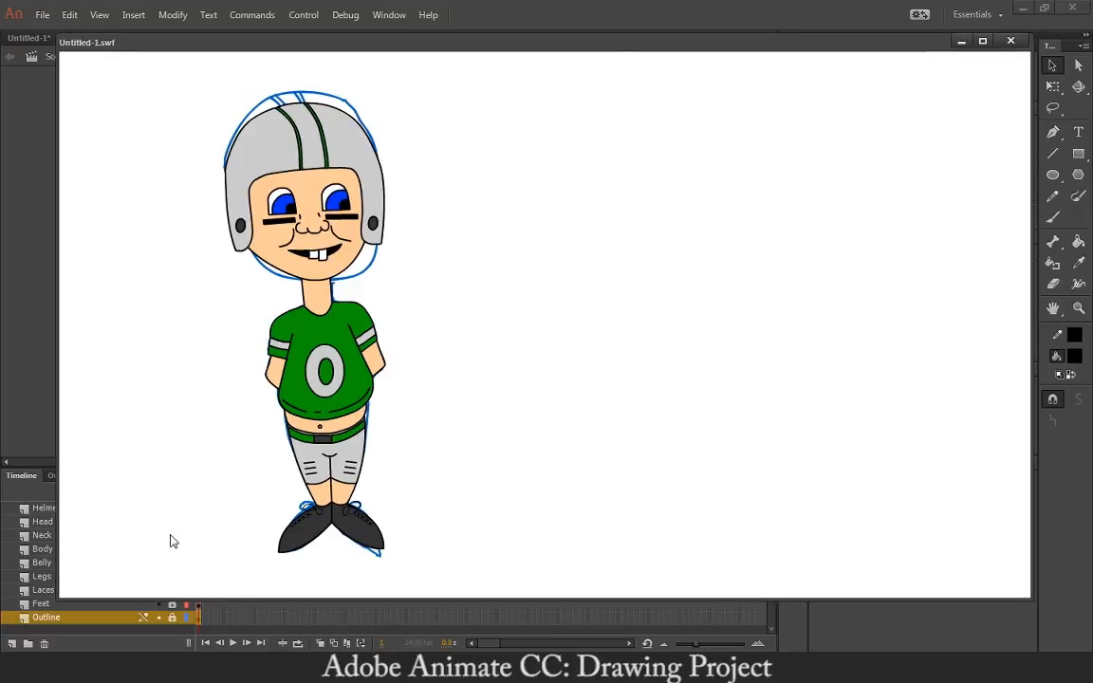
pyautogui.click(1011, 42)
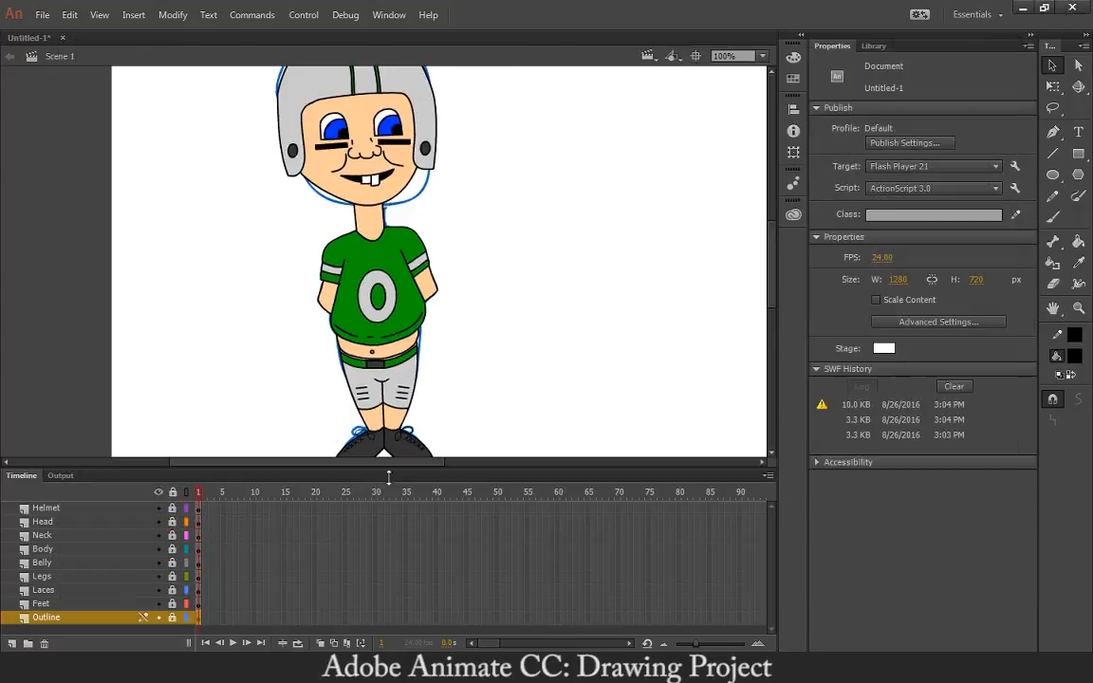
pyautogui.click(159, 617)
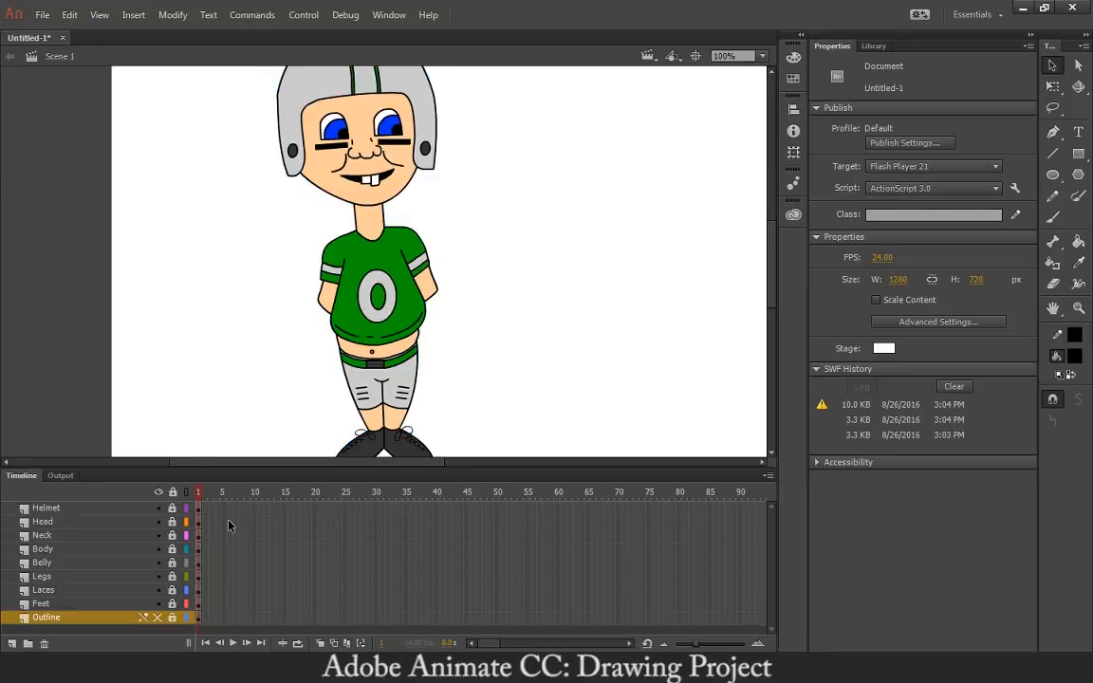
pyautogui.hotkey('ctrl', 'Return')
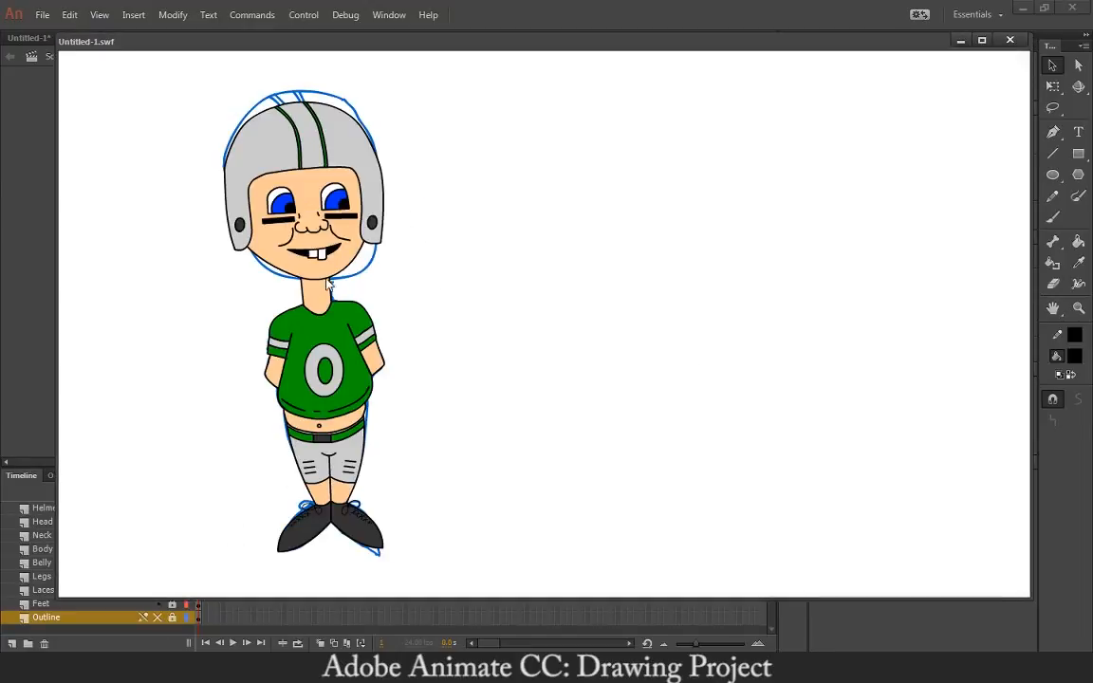
pyautogui.hotkey('ctrl', 'w')
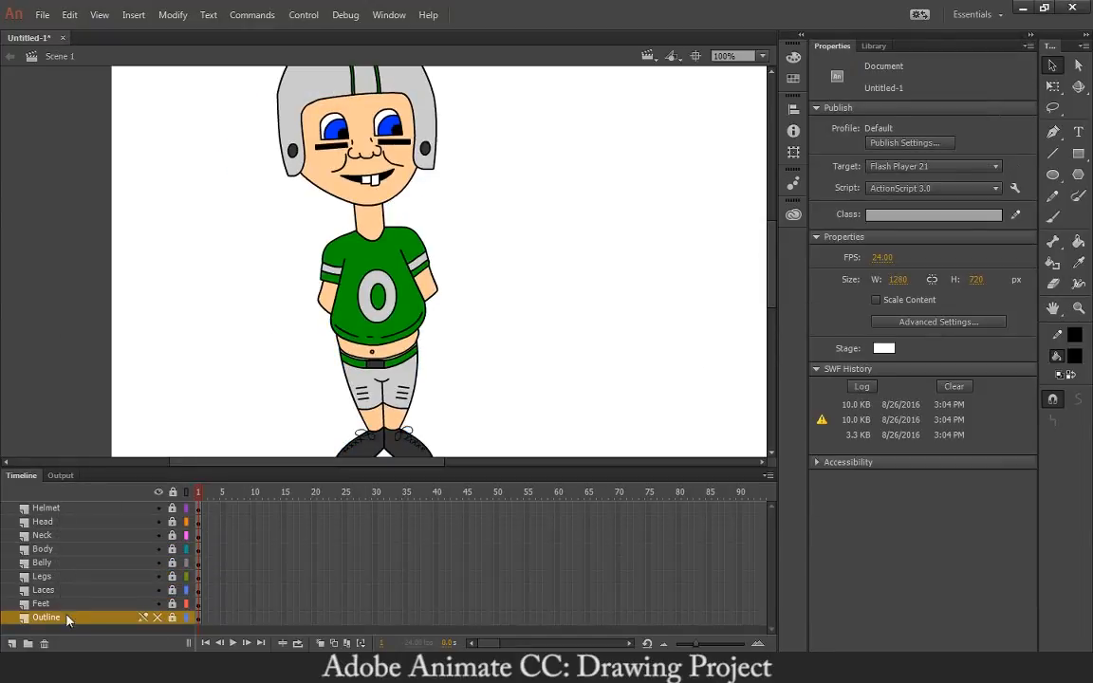
# Make the Outline layer a guide again and view the whole stage at 50%
pyautogui.rightClick(75, 621)
pyautogui.click(142, 417)
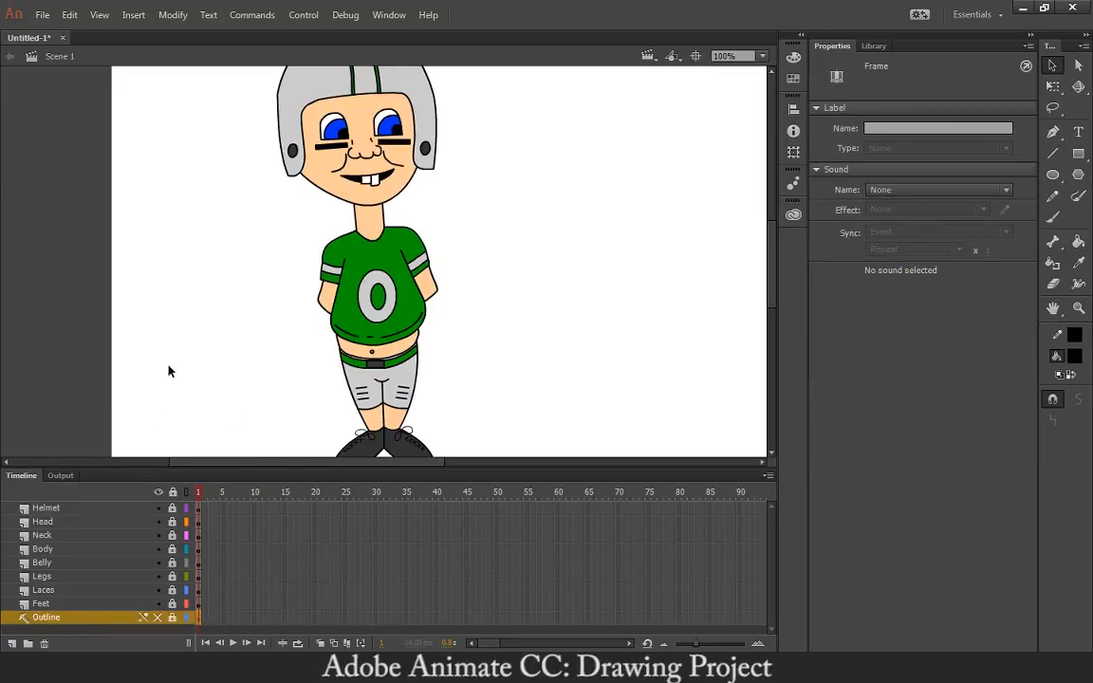
pyautogui.hotkey('ctrl', '-')
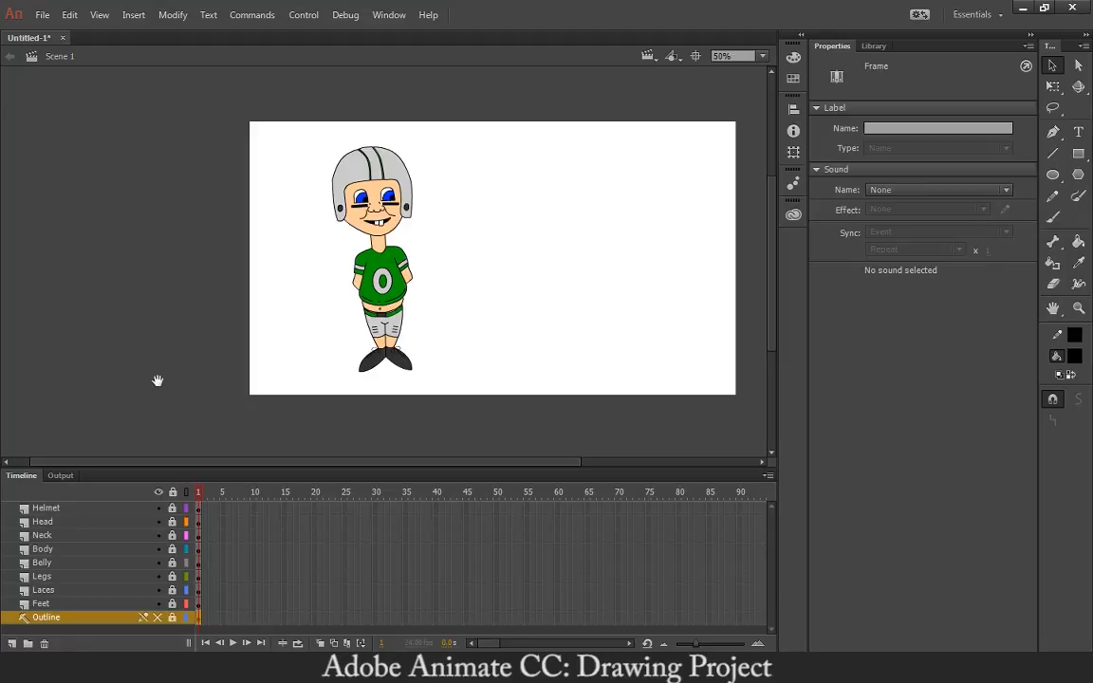
pyautogui.moveTo(190, 372); pyautogui.dragTo(164, 372)
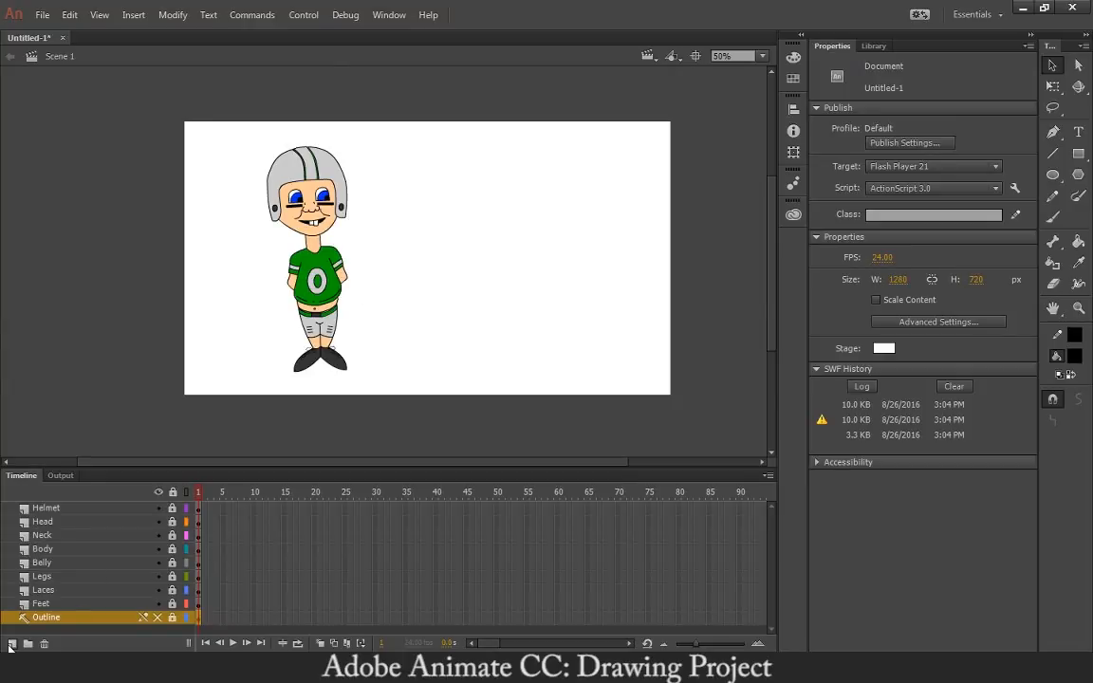
# Go through the layers one by one from Helmet down to Outline to review how the figure is divided
pyautogui.click(47, 509)
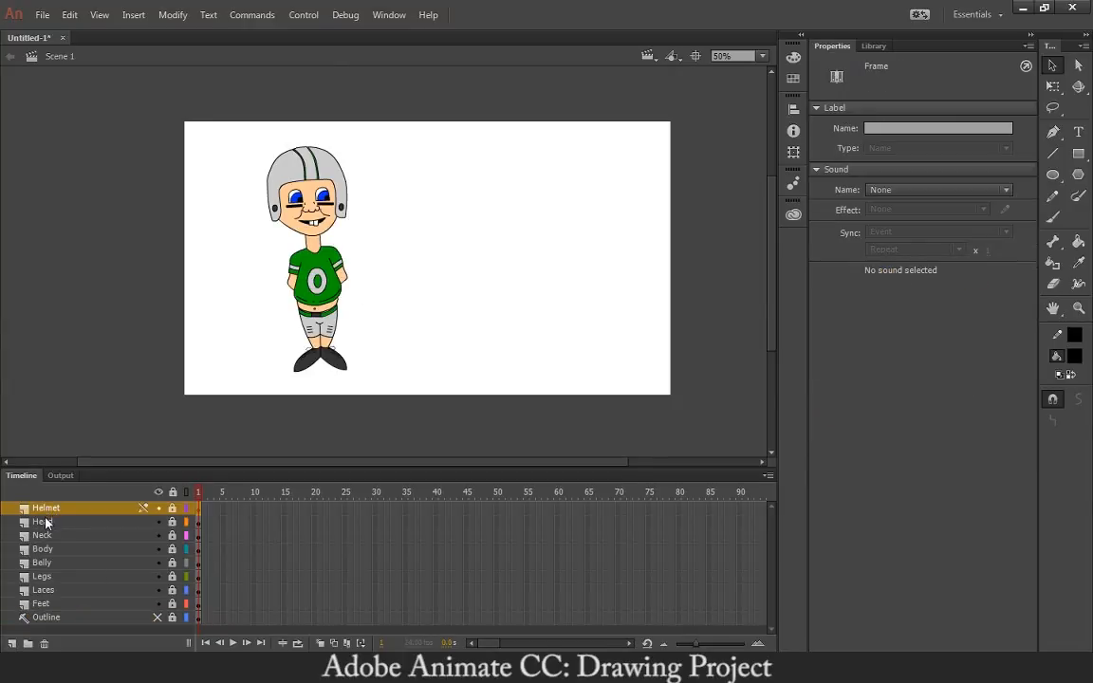
pyautogui.click(45, 522)
pyautogui.click(44, 535)
pyautogui.click(43, 549)
pyautogui.click(43, 563)
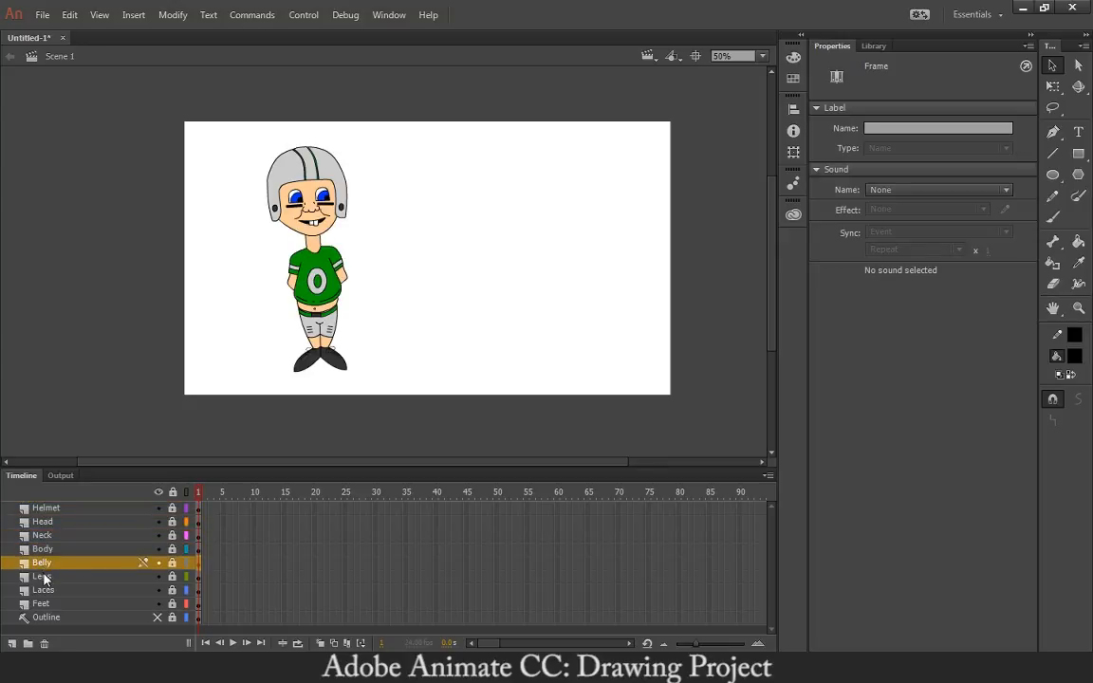
pyautogui.click(44, 576)
pyautogui.click(43, 590)
pyautogui.click(43, 603)
pyautogui.click(44, 616)
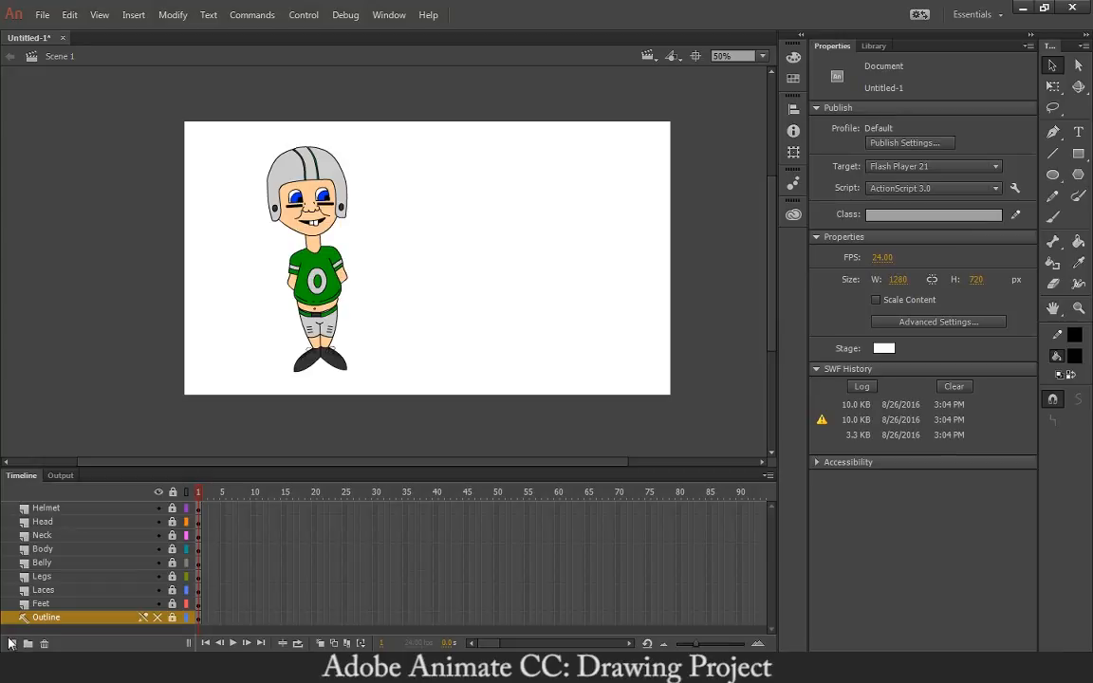
# Add a new layer directly above Outline and name it Background
pyautogui.click(11, 643)
pyautogui.doubleClick(44, 619)
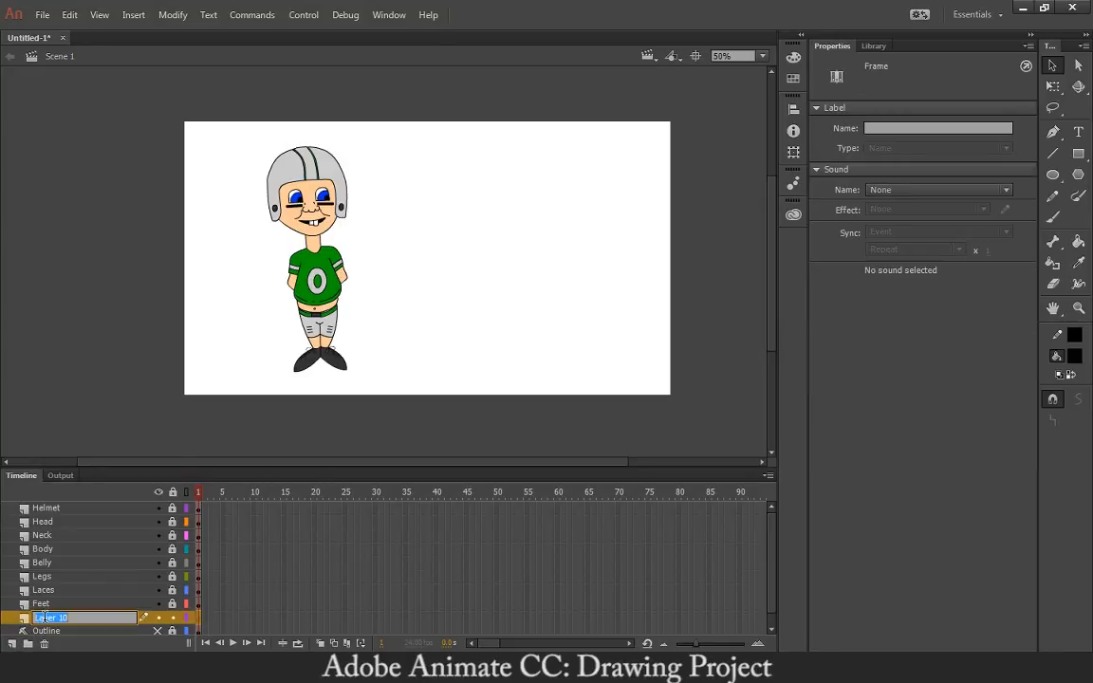
pyautogui.write('Background')
pyautogui.press('Return')
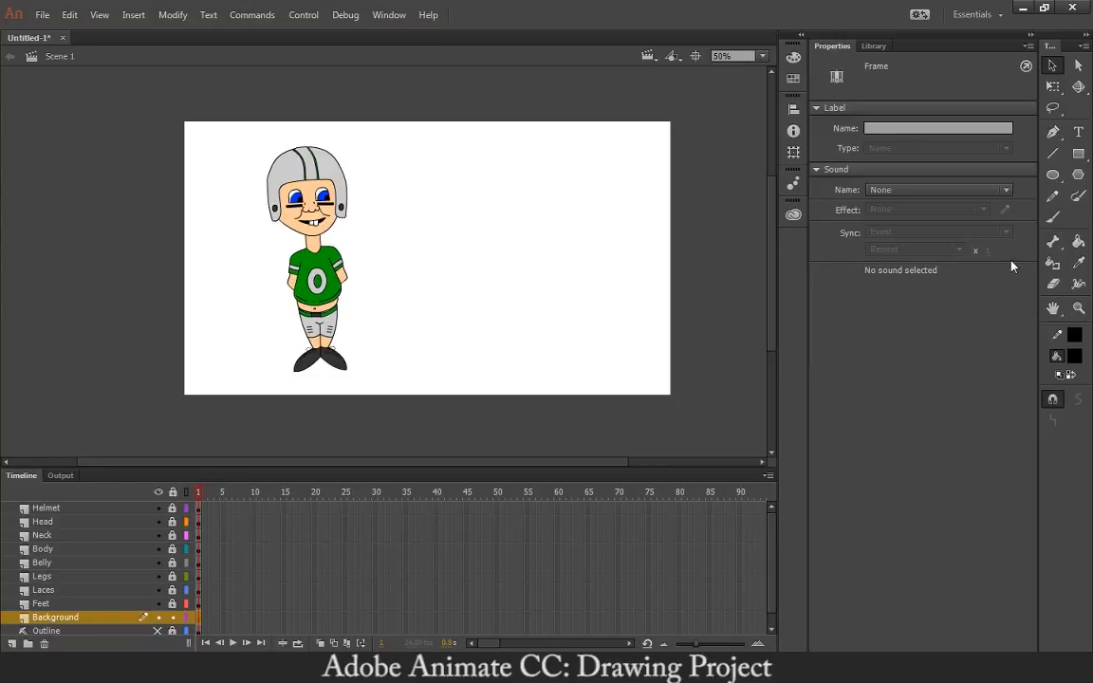
# Draw a dark green (#003300) rectangle across the lower part of the stage on the Background layer, extending past both stage sides
pyautogui.press('r')
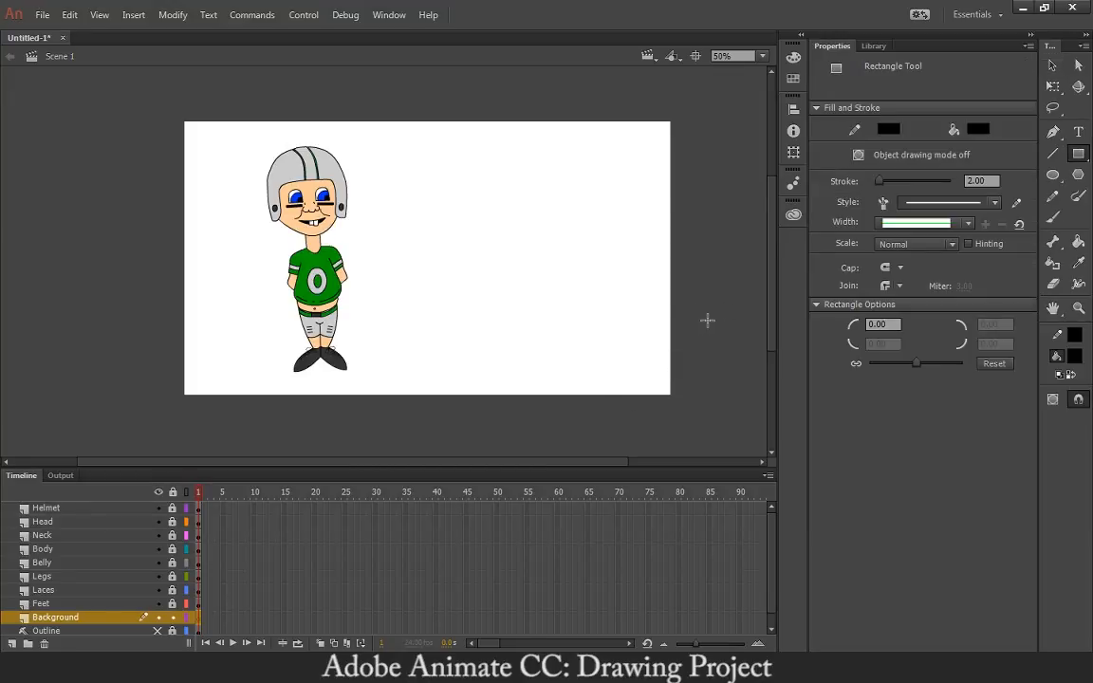
pyautogui.moveTo(708, 321); pyautogui.dragTo(598, 403)
pyautogui.hotkey('ctrl', 'z')
pyautogui.click(1074, 356)
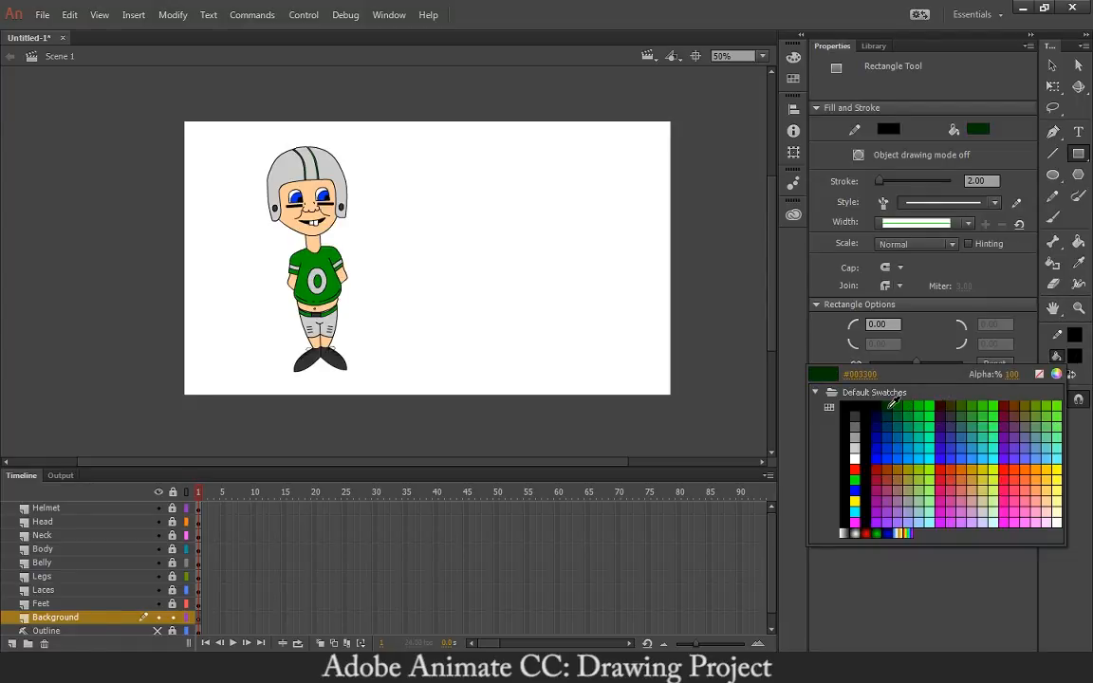
pyautogui.click(893, 402)
pyautogui.moveTo(706, 330); pyautogui.dragTo(156, 413)
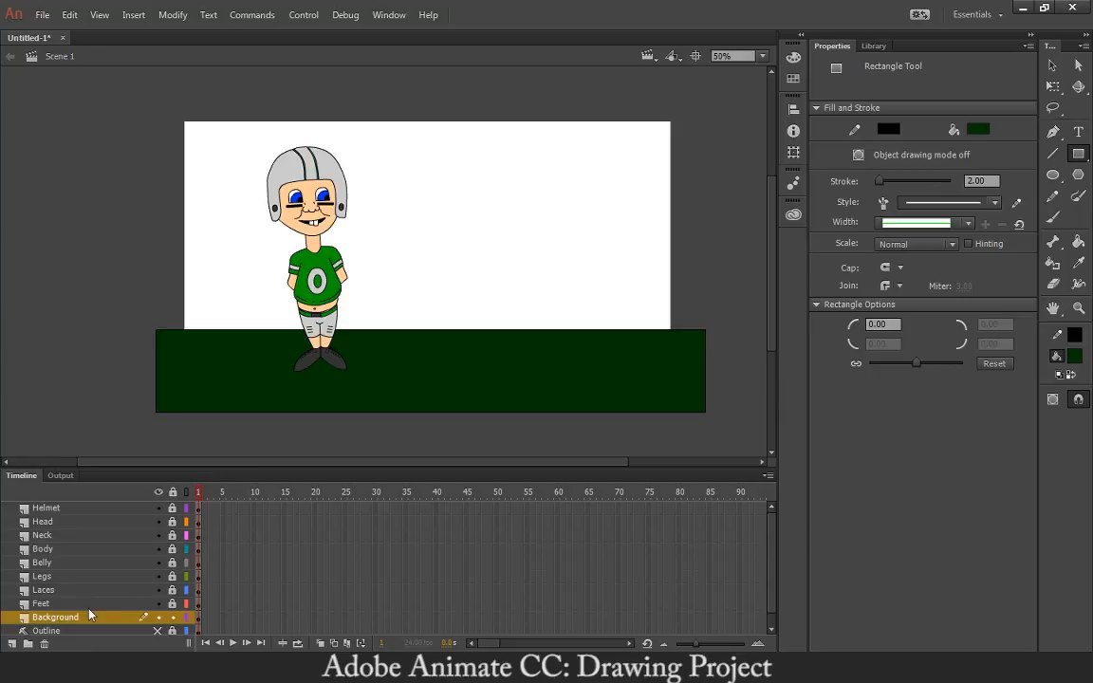
# Draw a narrow white vertical yard line, about 26 by 113 px, down from the green field's upper edge near the stage's left side
pyautogui.click(1075, 358)
pyautogui.click(851, 503)
pyautogui.hotkey('ctrl', '=')
pyautogui.hotkey('ctrl', '=')
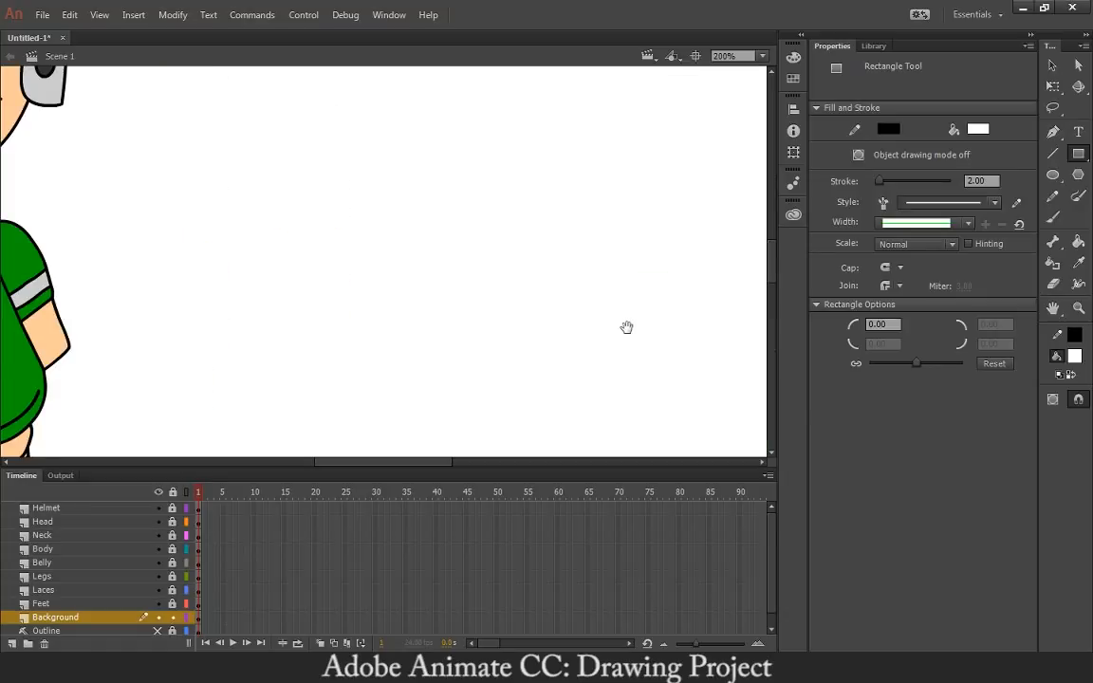
pyautogui.moveTo(710, 346); pyautogui.dragTo(482, 231)
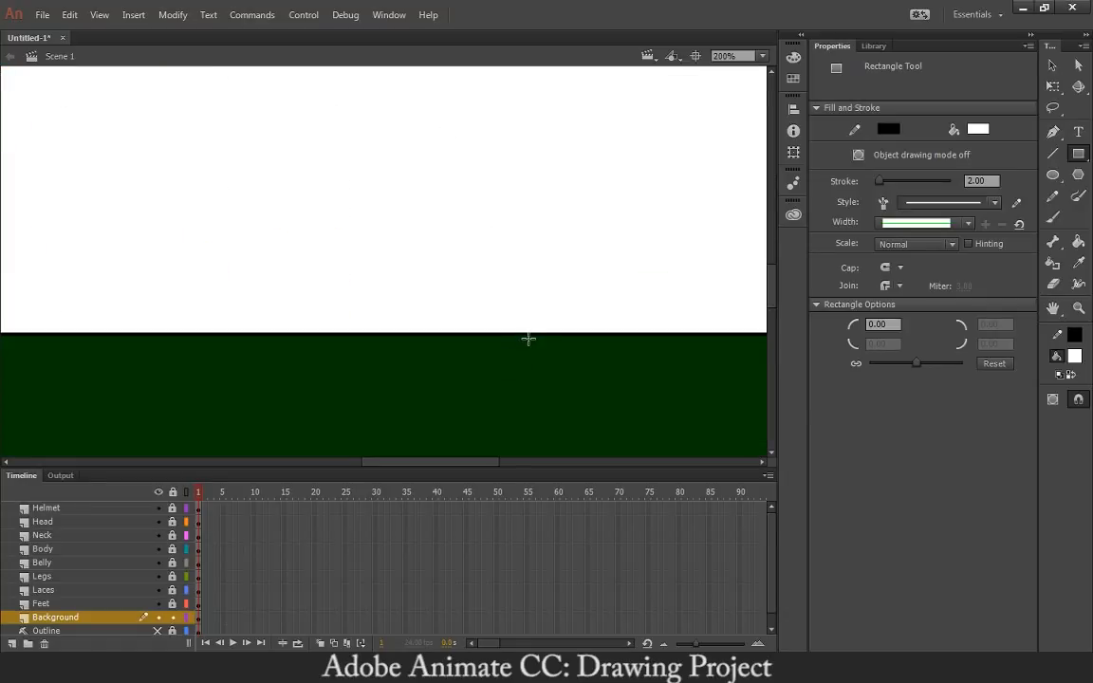
pyautogui.hotkey('ctrl', '-')
pyautogui.moveTo(535, 337); pyautogui.dragTo(756, 311)
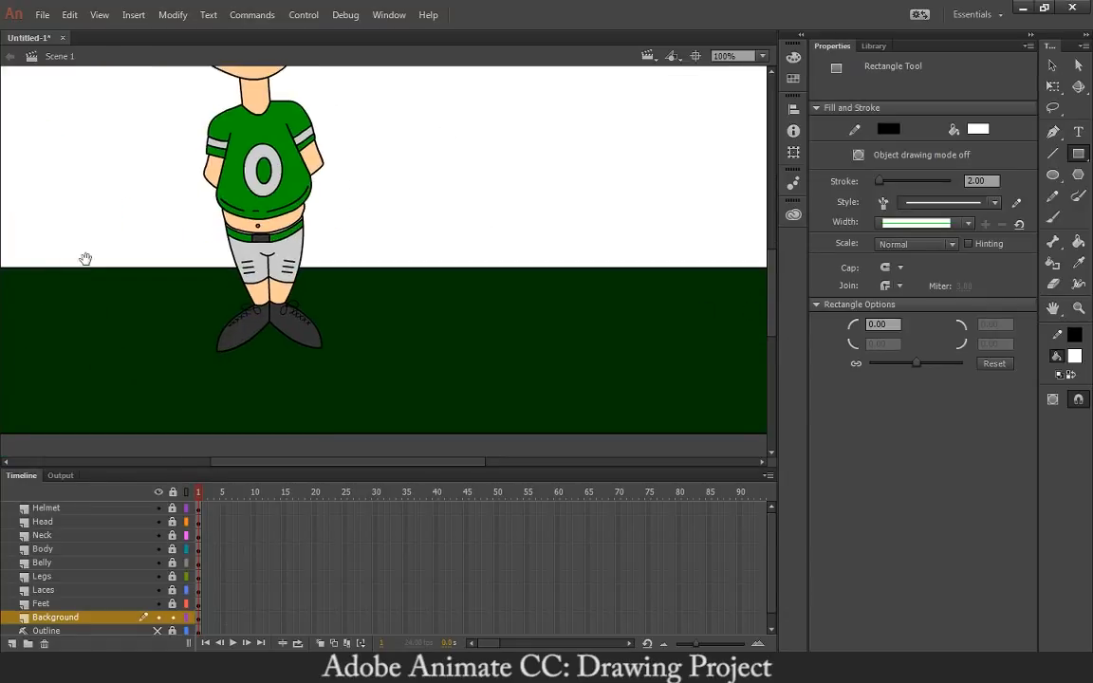
pyautogui.moveTo(84, 258); pyautogui.dragTo(259, 353)
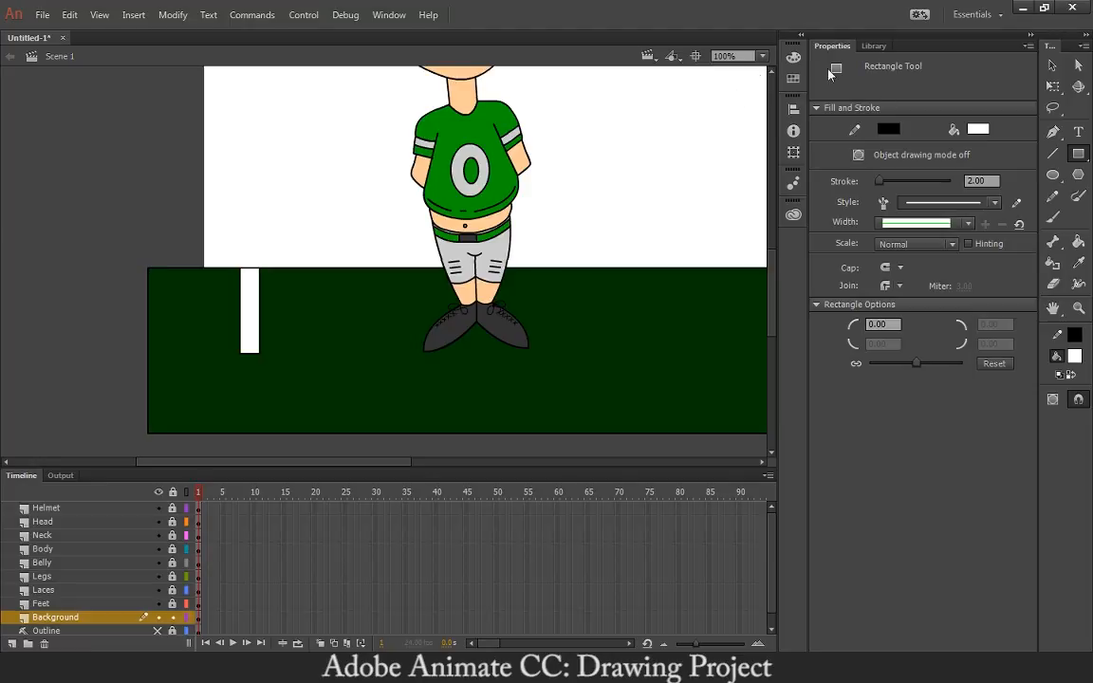
# Copy the white yard line with its outline repeatedly along the field's upper edge, making eight lines across the stage
pyautogui.click(1054, 66)
pyautogui.click(249, 325)
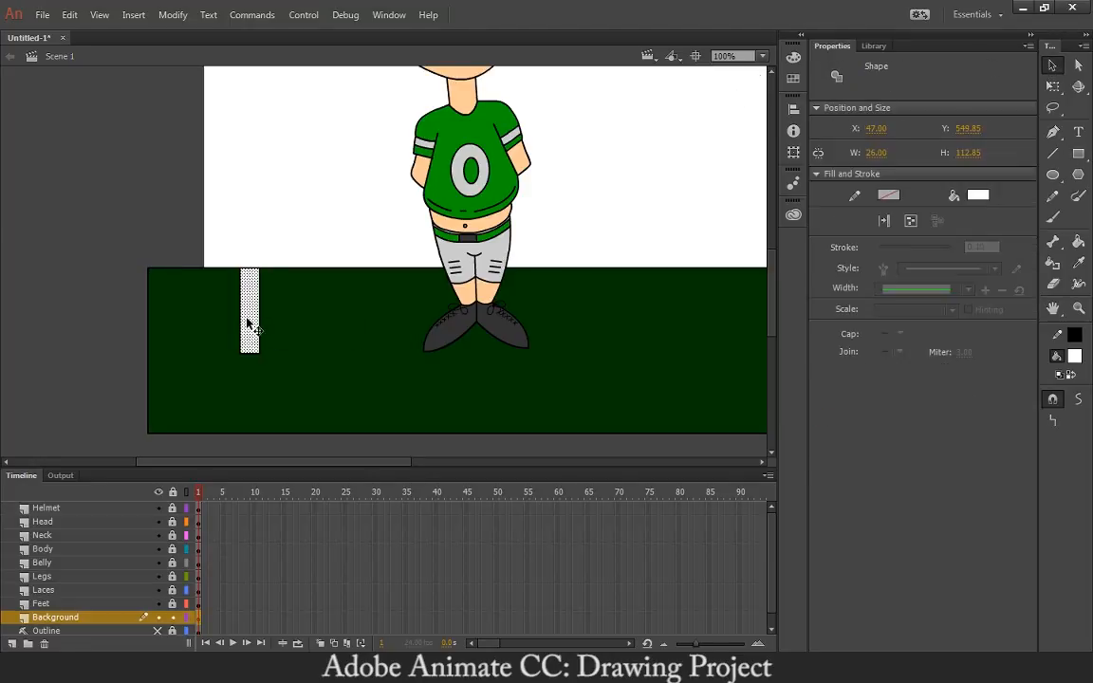
pyautogui.doubleClick(244, 332)
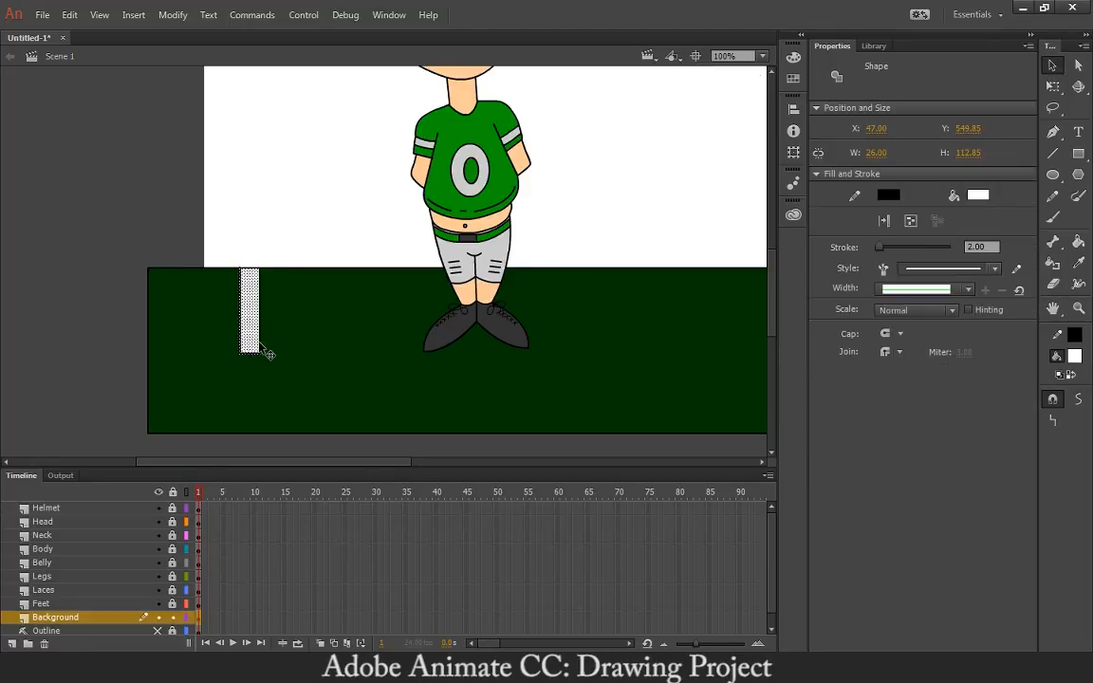
pyautogui.scroll(-2, 221, 227)
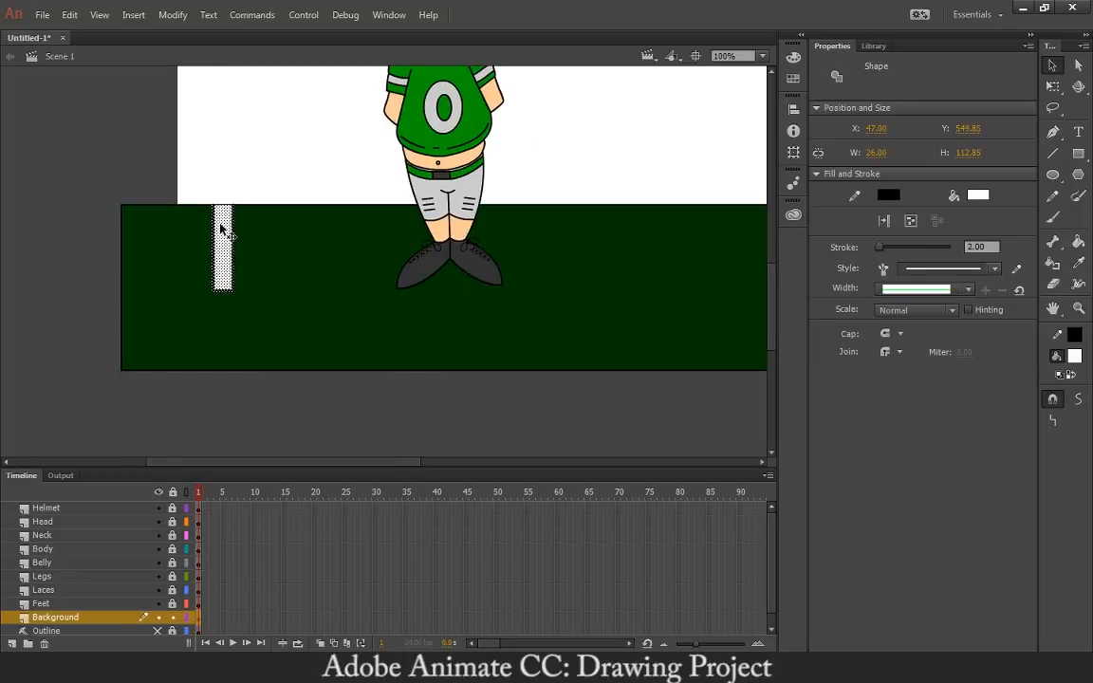
pyautogui.moveTo(227, 236); pyautogui.dragTo(368, 245)
pyautogui.hotkey('ctrl', 'z')
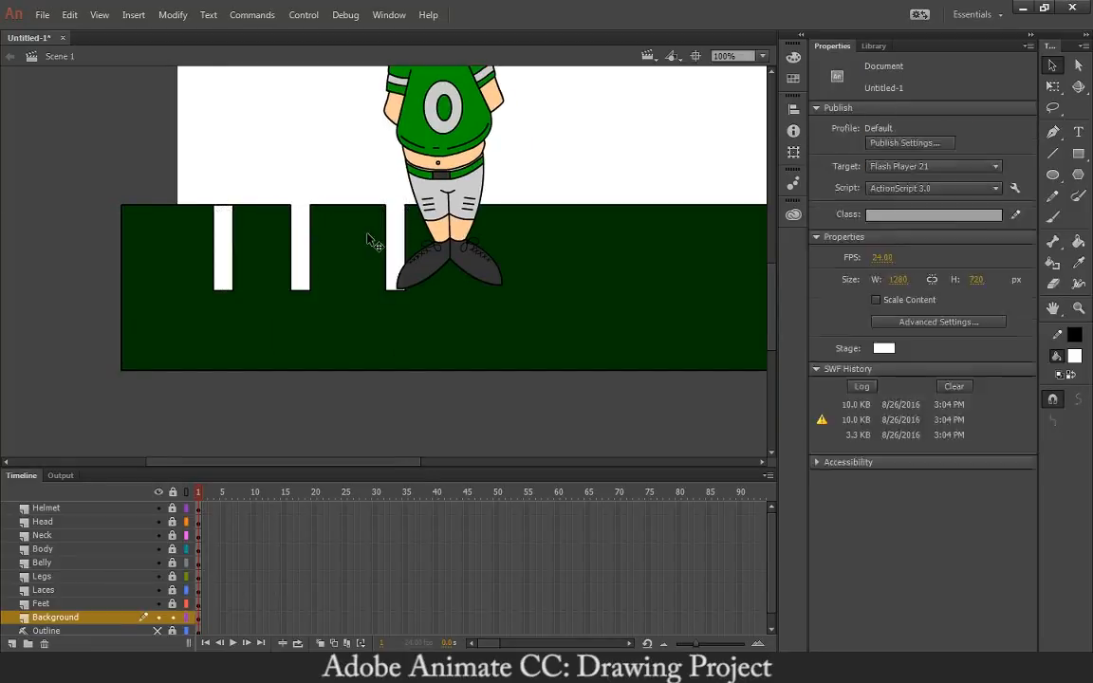
pyautogui.hotkey('ctrl', 'z')
pyautogui.moveTo(264, 212); pyautogui.dragTo(377, 304)
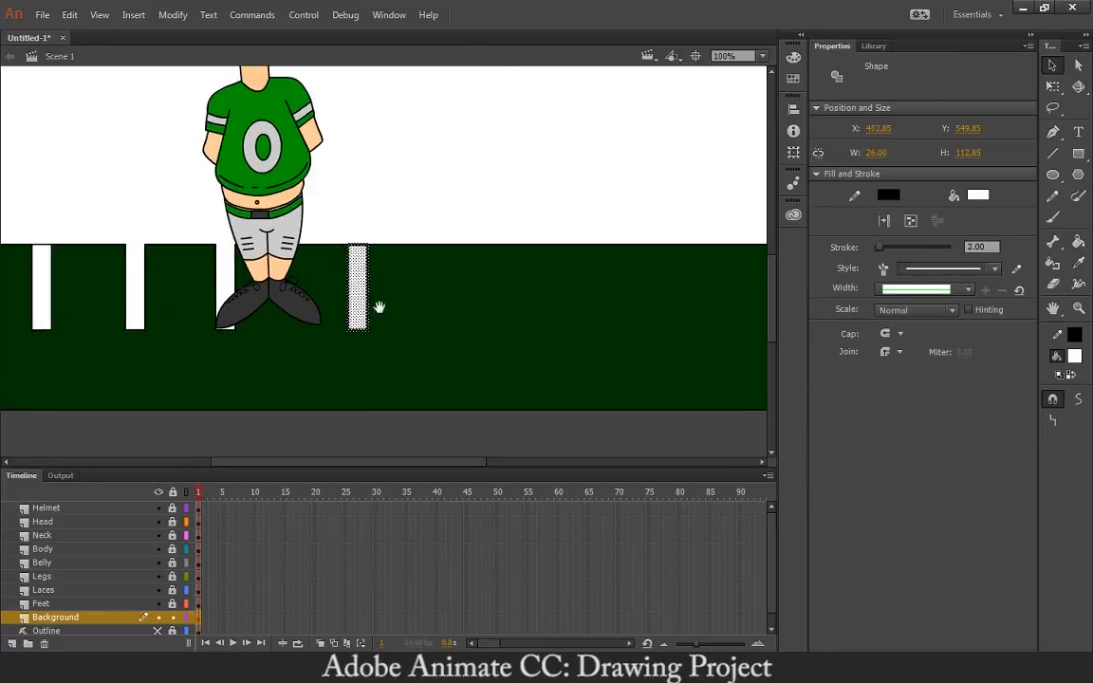
pyautogui.moveTo(38, 265); pyautogui.dragTo(512, 292)
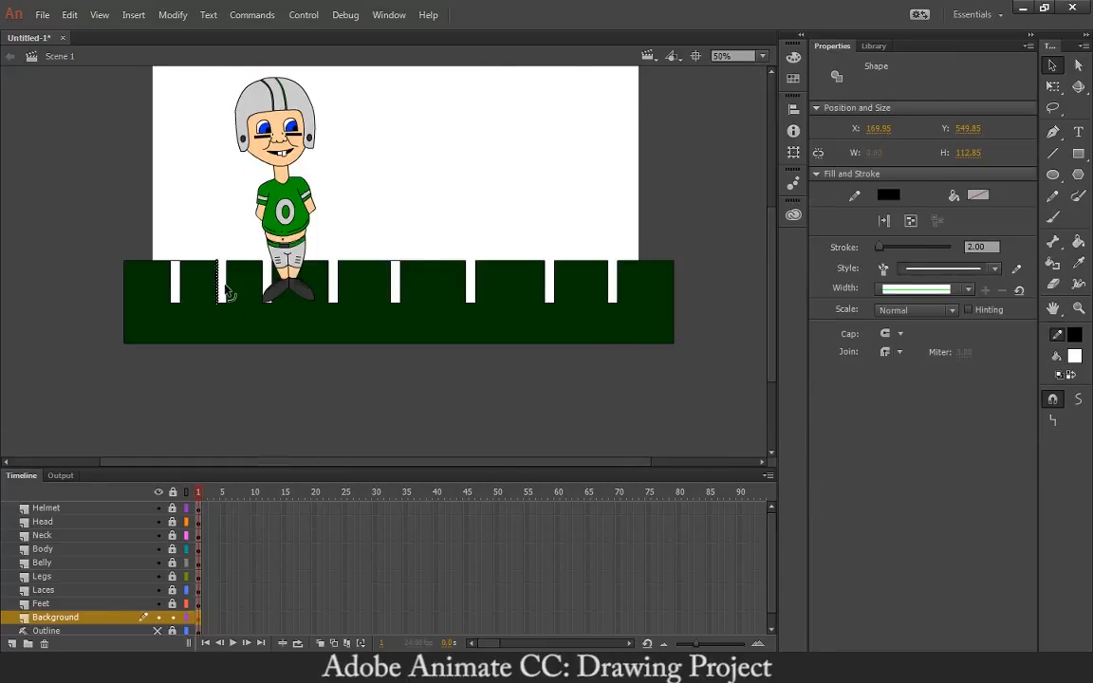
# Inspect the spacing of the yard lines and the outline along the green field's upper edge
pyautogui.hotkey('ctrl', '=')
pyautogui.click(389, 157)
pyautogui.hotkey('ctrl', '-')
pyautogui.hotkey('ctrl', '-')
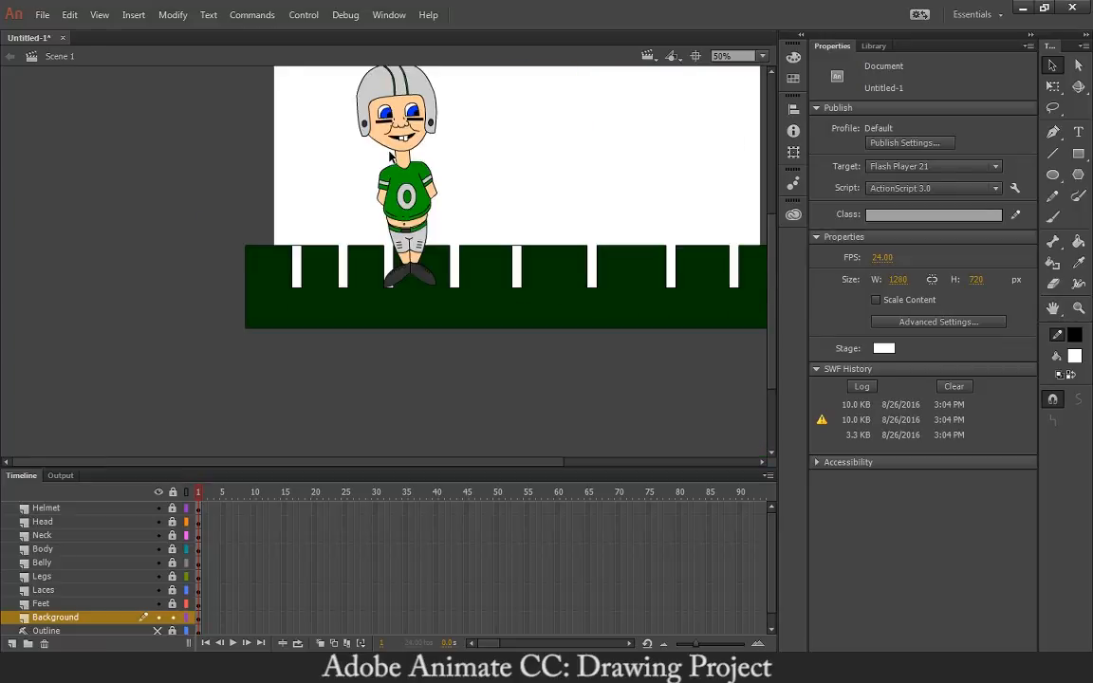
pyautogui.moveTo(186, 258); pyautogui.dragTo(110, 277)
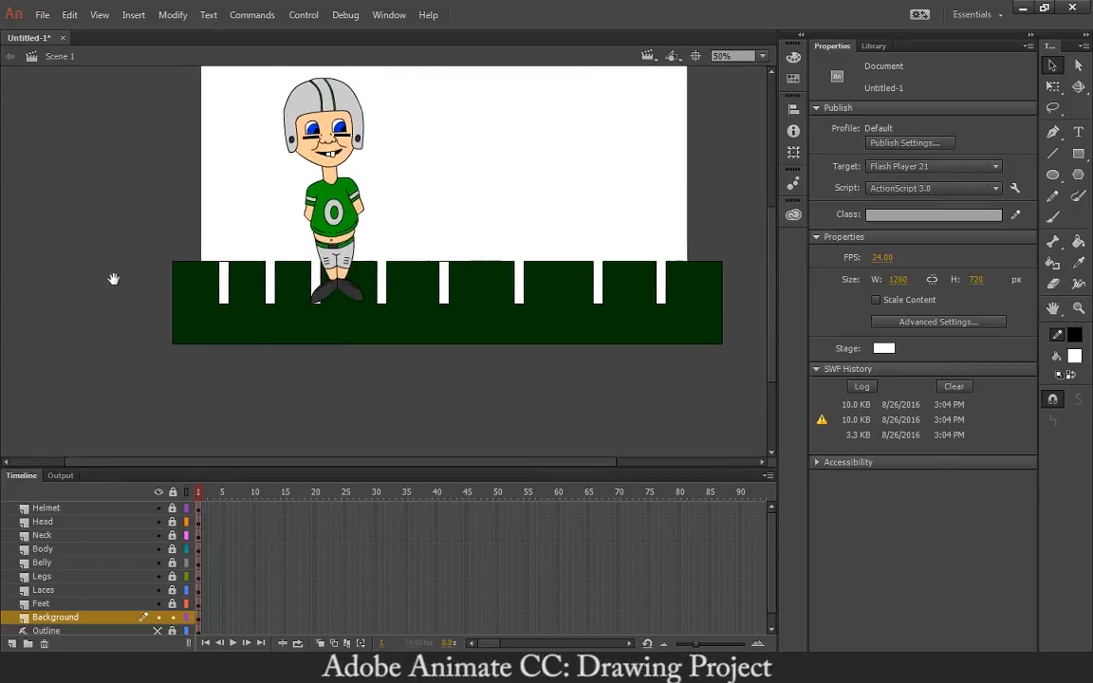
pyautogui.click(202, 267)
pyautogui.keyDown('shift'); pyautogui.click(249, 268); pyautogui.keyUp('shift')
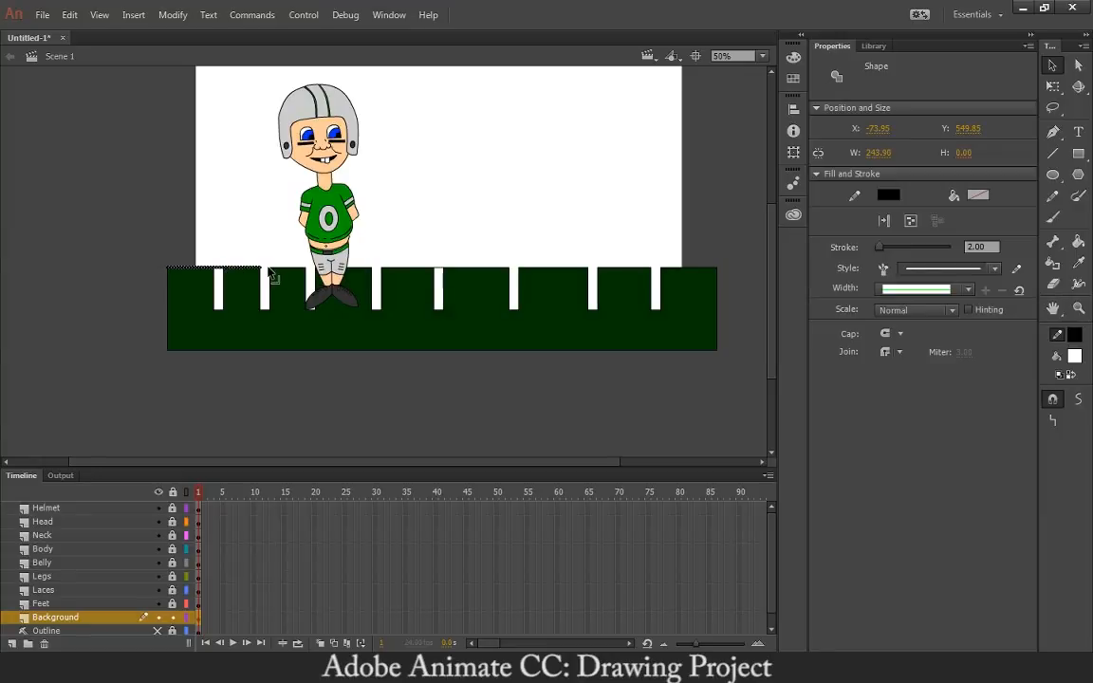
pyautogui.click(268, 275)
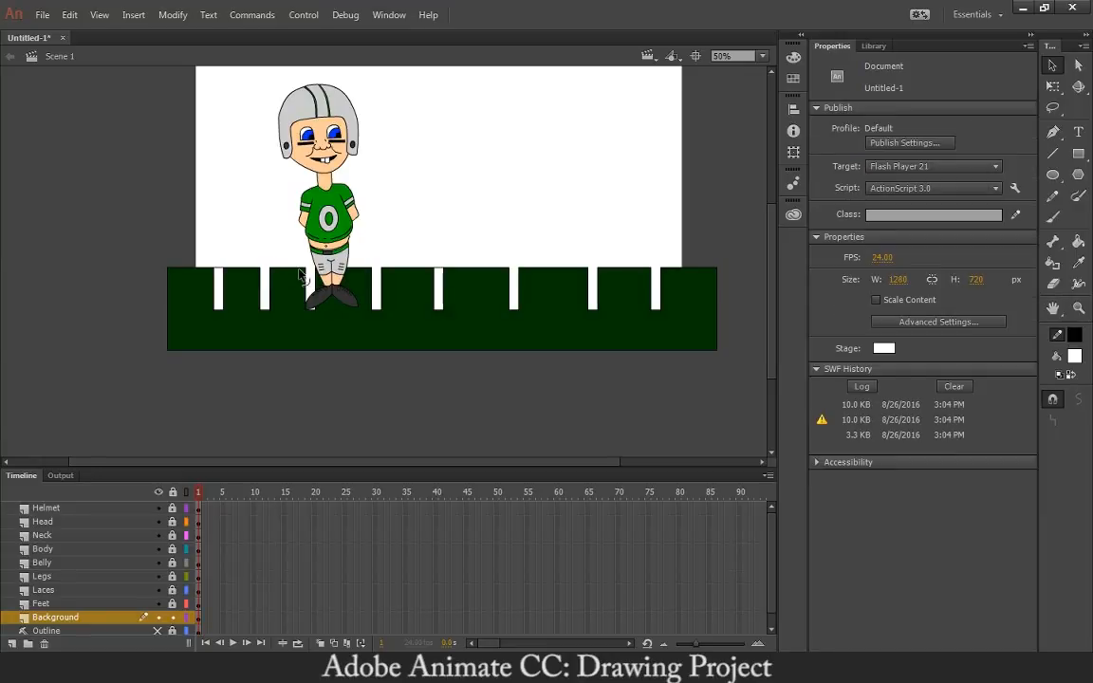
# Draw a straight black line with a stroke of 5 along the green field's upper edge, across its full width
pyautogui.click(1053, 155)
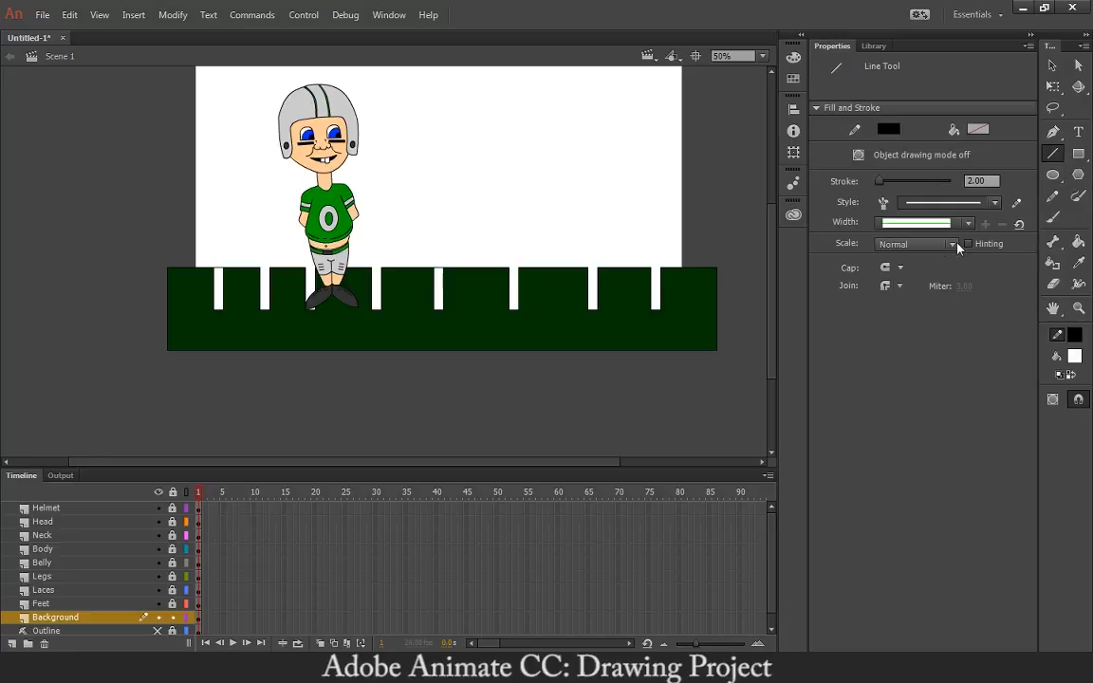
pyautogui.click(981, 181)
pyautogui.write('3')
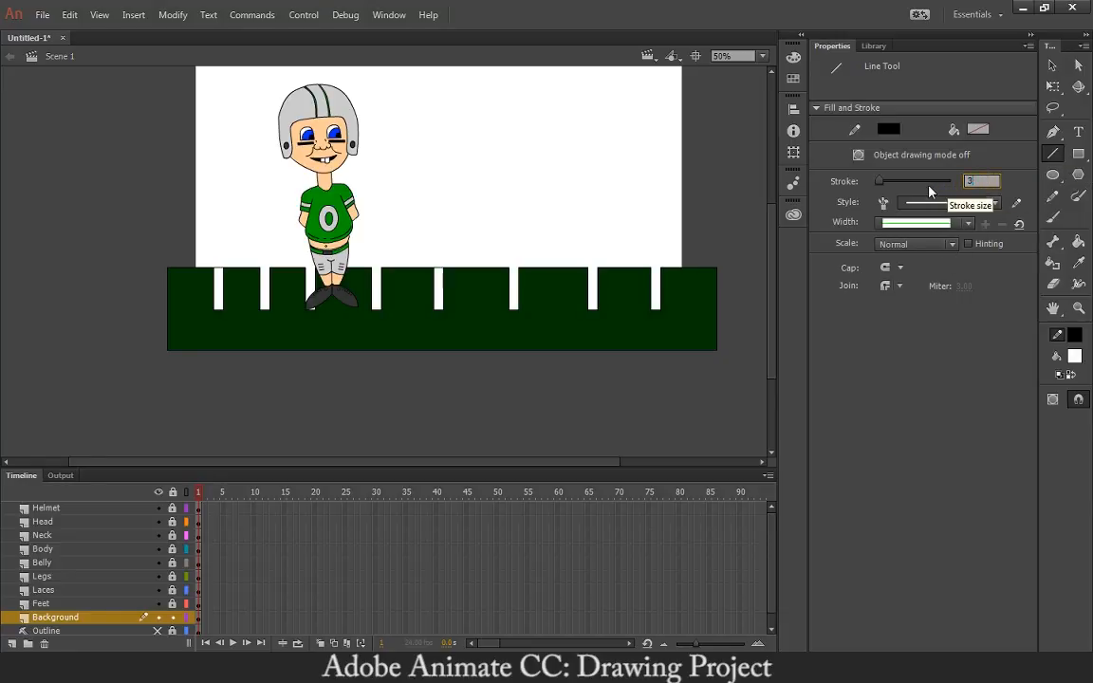
pyautogui.press('Return')
pyautogui.click(981, 181)
pyautogui.write('5')
pyautogui.press('Return')
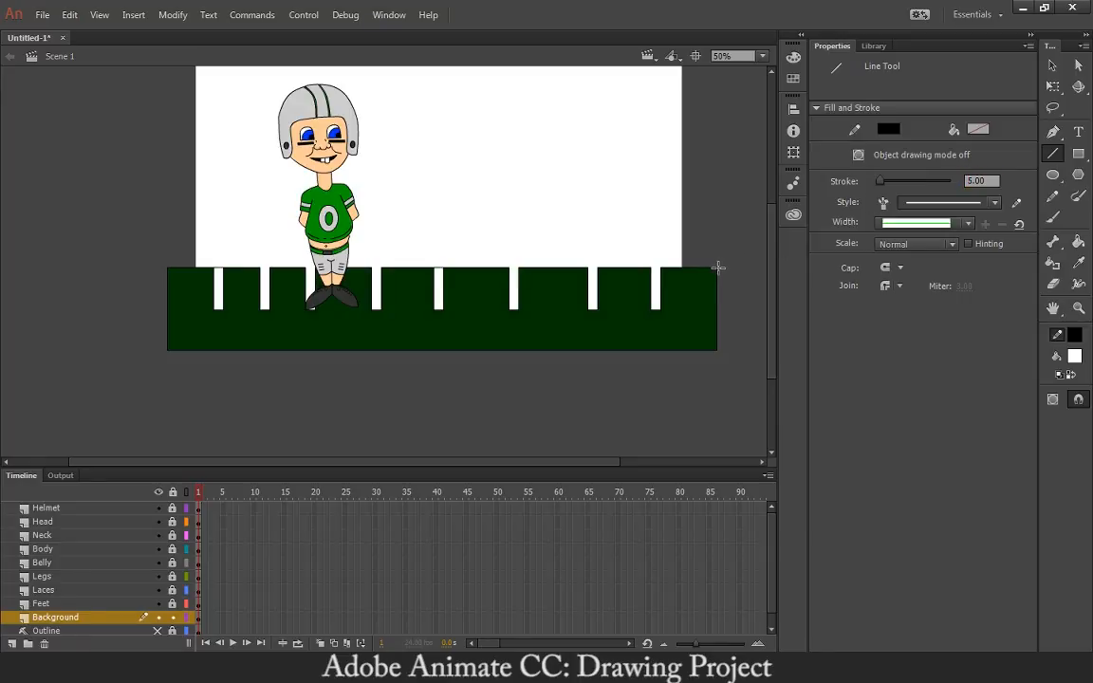
pyautogui.moveTo(719, 268); pyautogui.dragTo(157, 265)
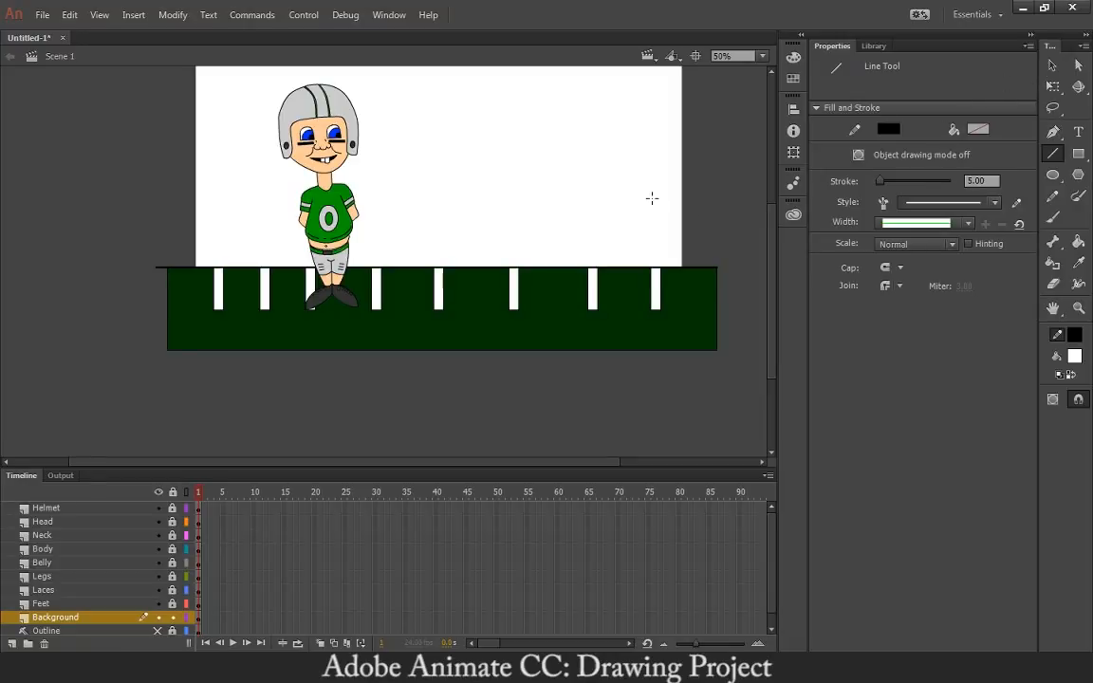
# Test the movie in a maximized preview to view the player on the field, and close the preview
pyautogui.hotkey('ctrl', 'Return')
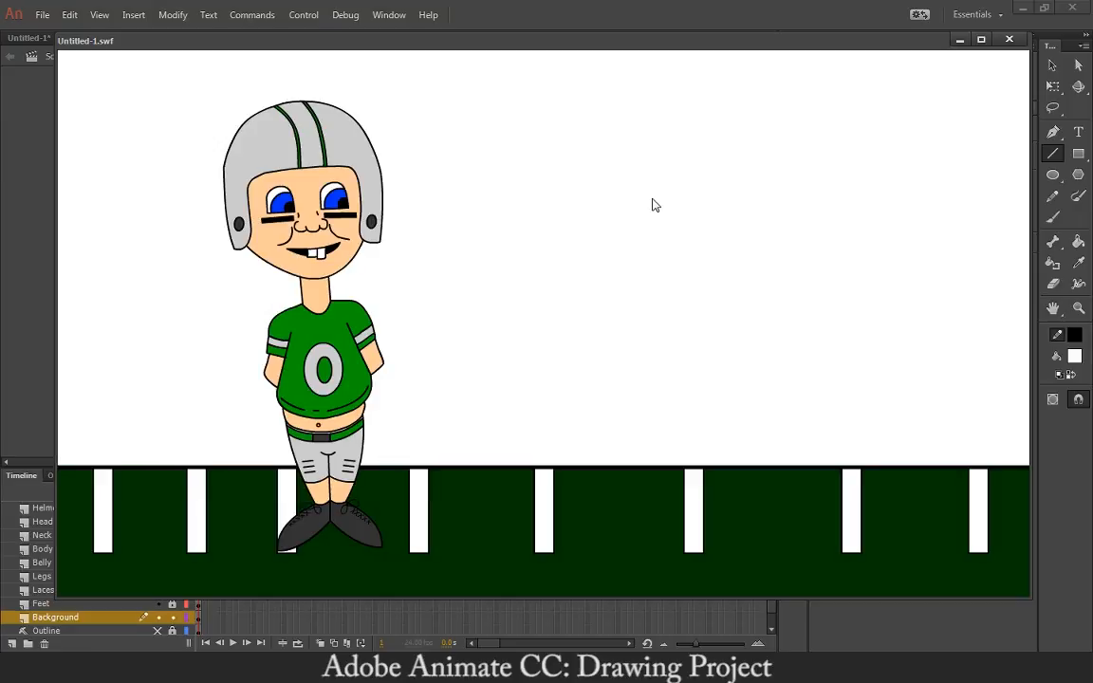
pyautogui.doubleClick(878, 38)
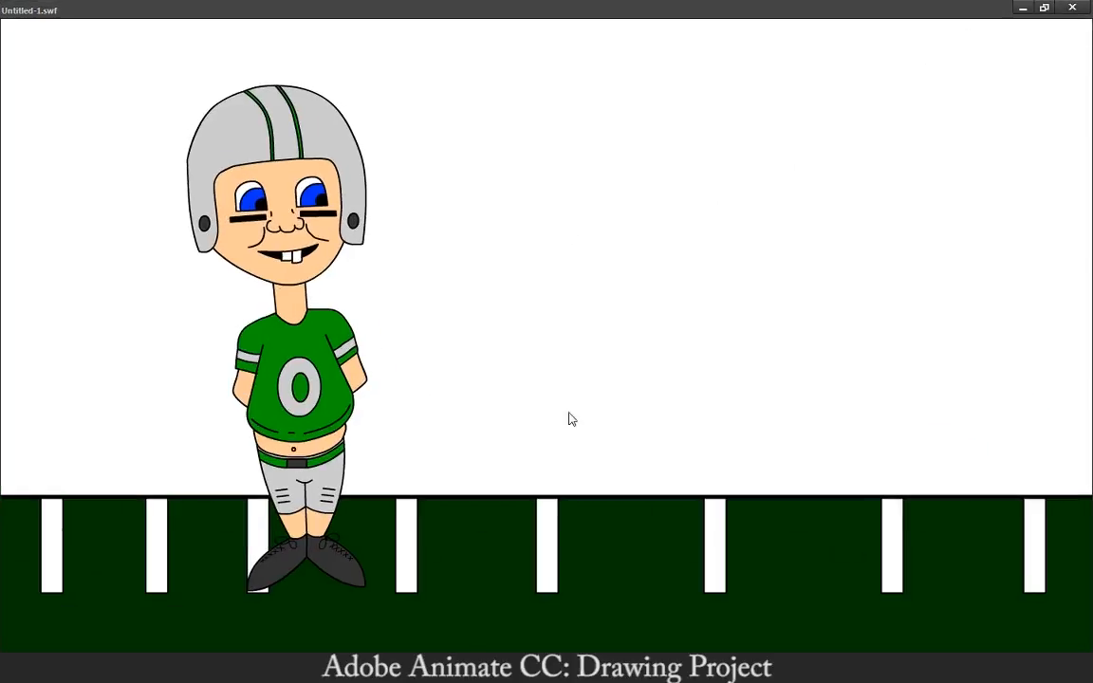
pyautogui.click(1073, 8)
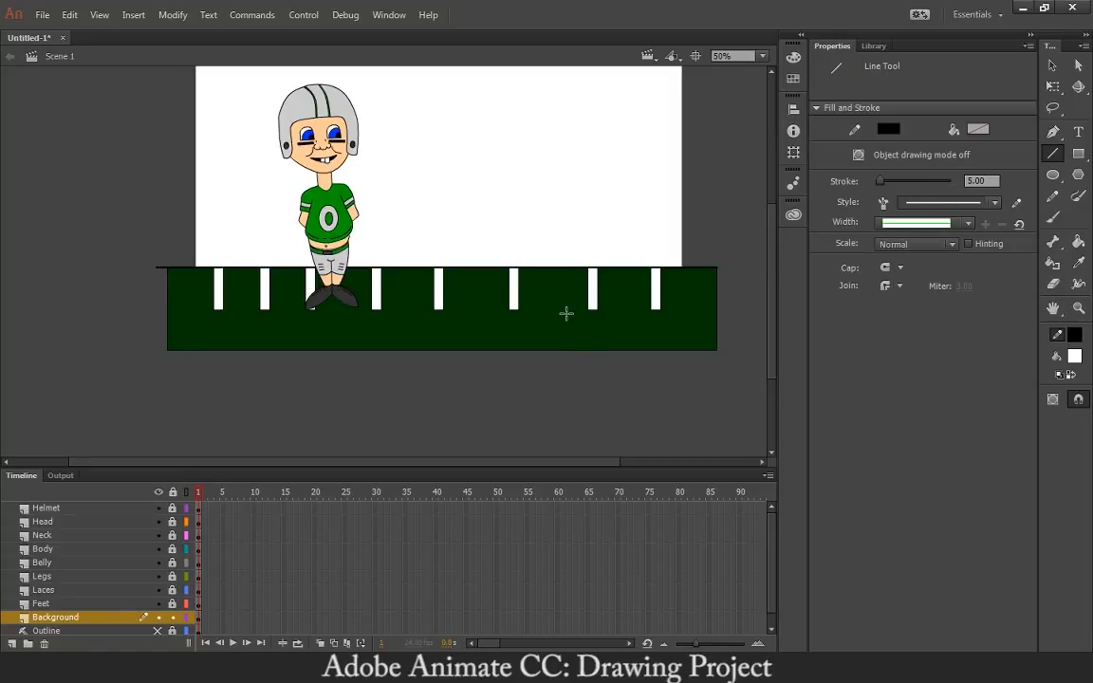
# Set the rectangle fill to dark brown and add a new layer named Bench directly above Background
pyautogui.click(1078, 153)
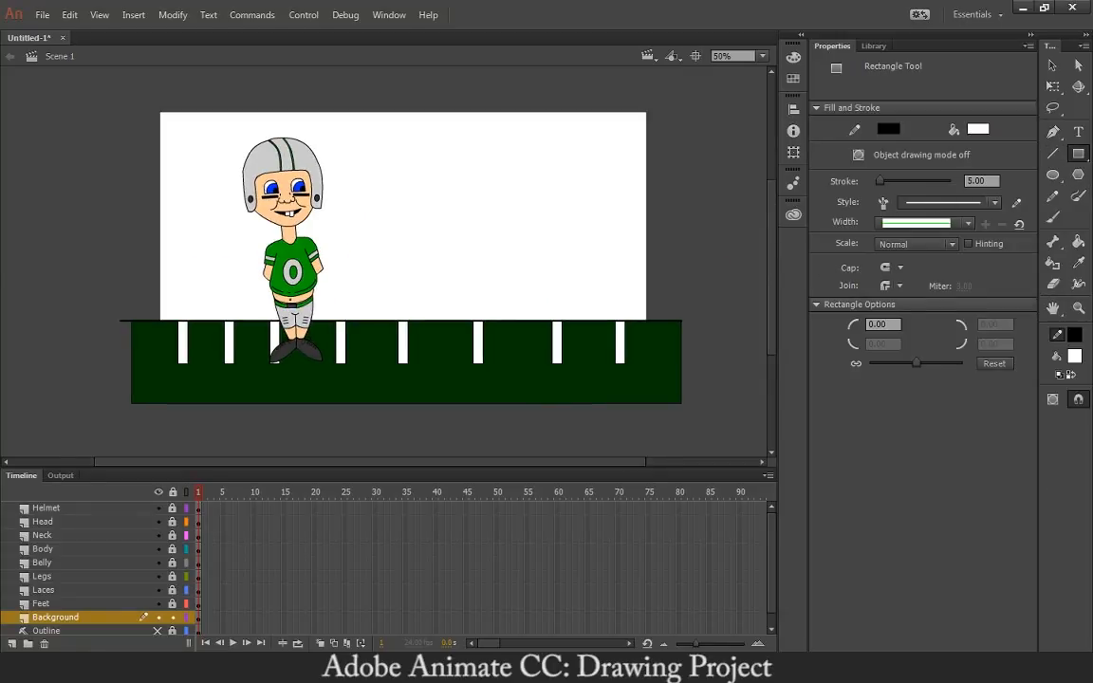
pyautogui.click(1075, 356)
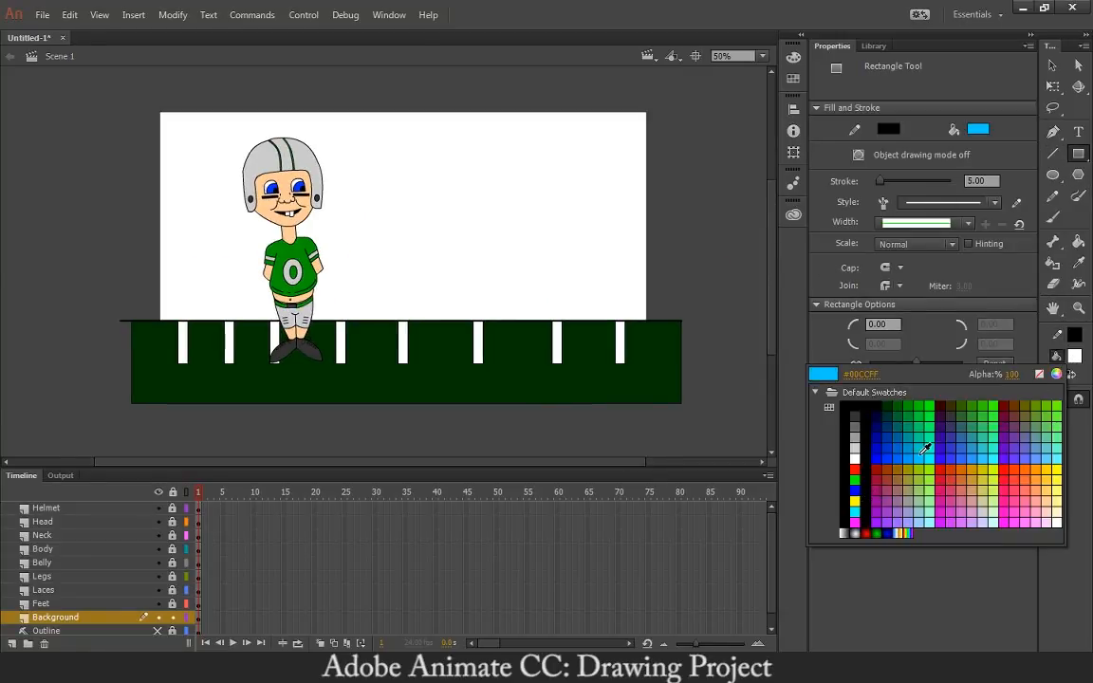
pyautogui.click(1022, 402)
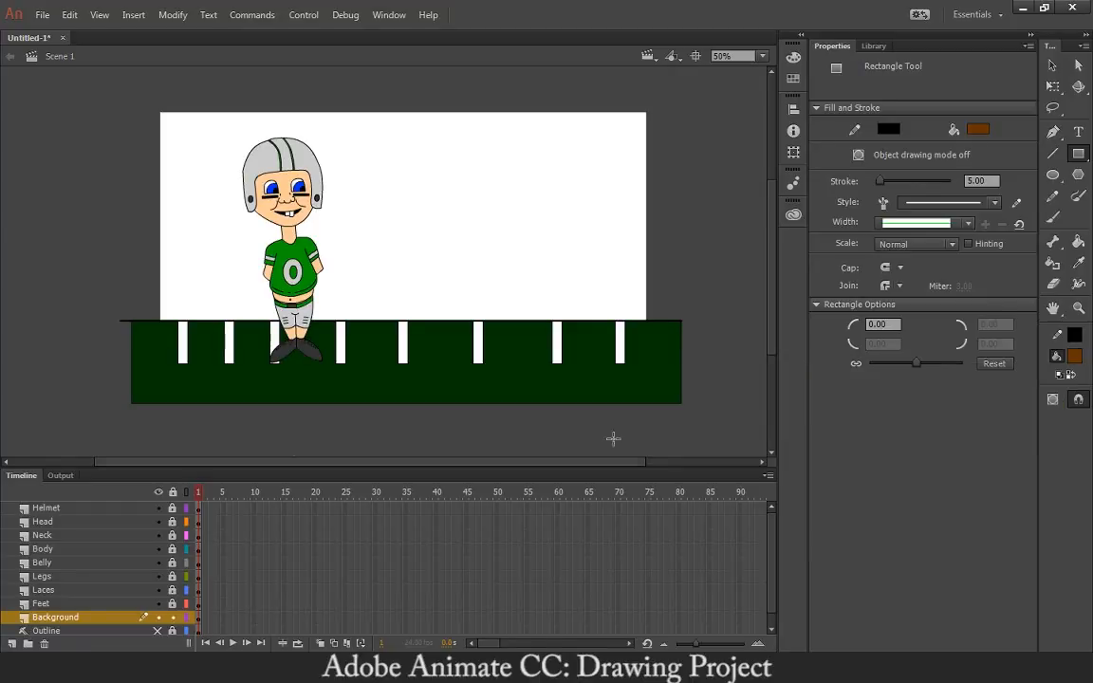
pyautogui.click(11, 644)
pyautogui.doubleClick(43, 617)
pyautogui.write('Bench')
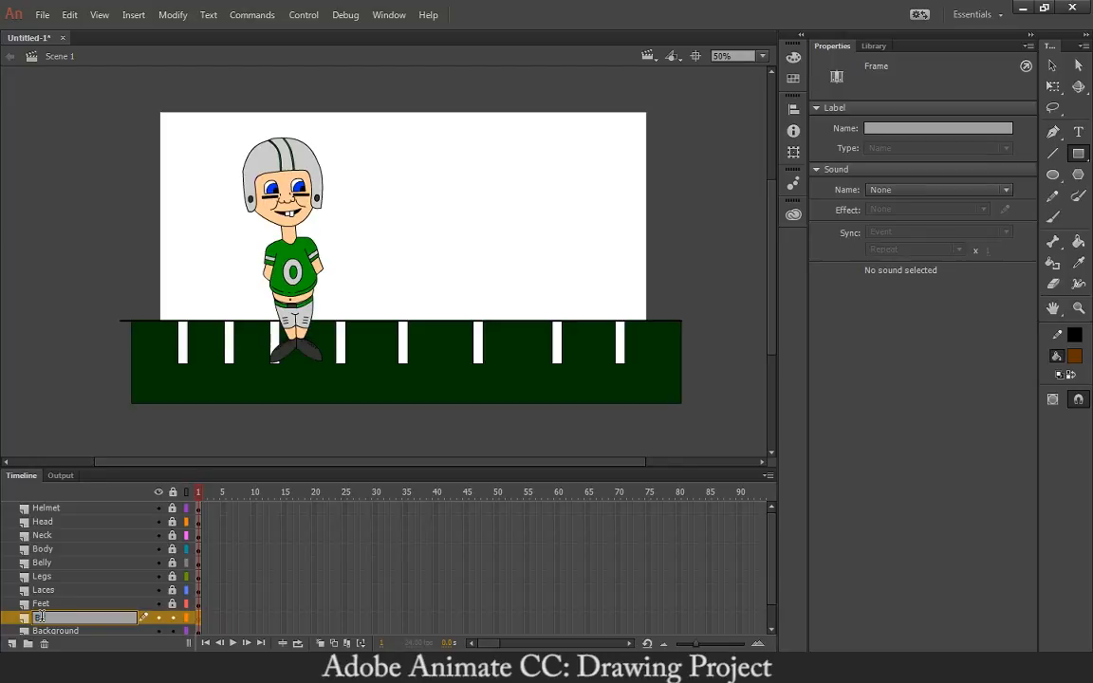
pyautogui.press('Return')
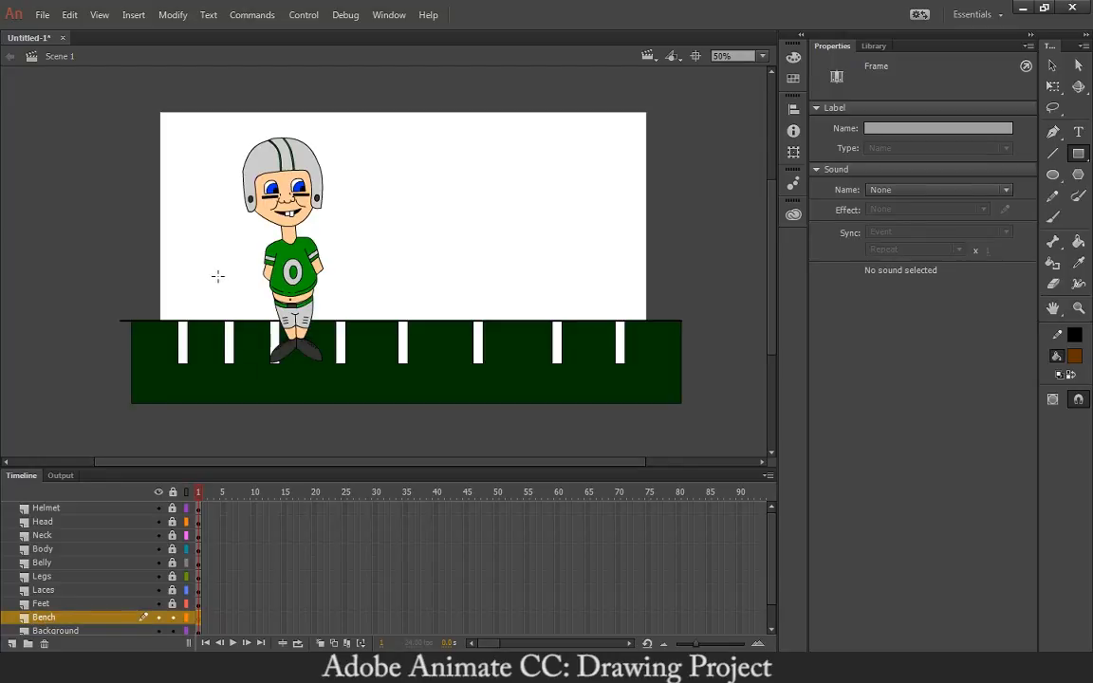
# Draw a narrow brown bench leg, about 24 by 128 px, across the field's upper edge between the first two yard lines
pyautogui.moveTo(204, 285); pyautogui.dragTo(214, 334)
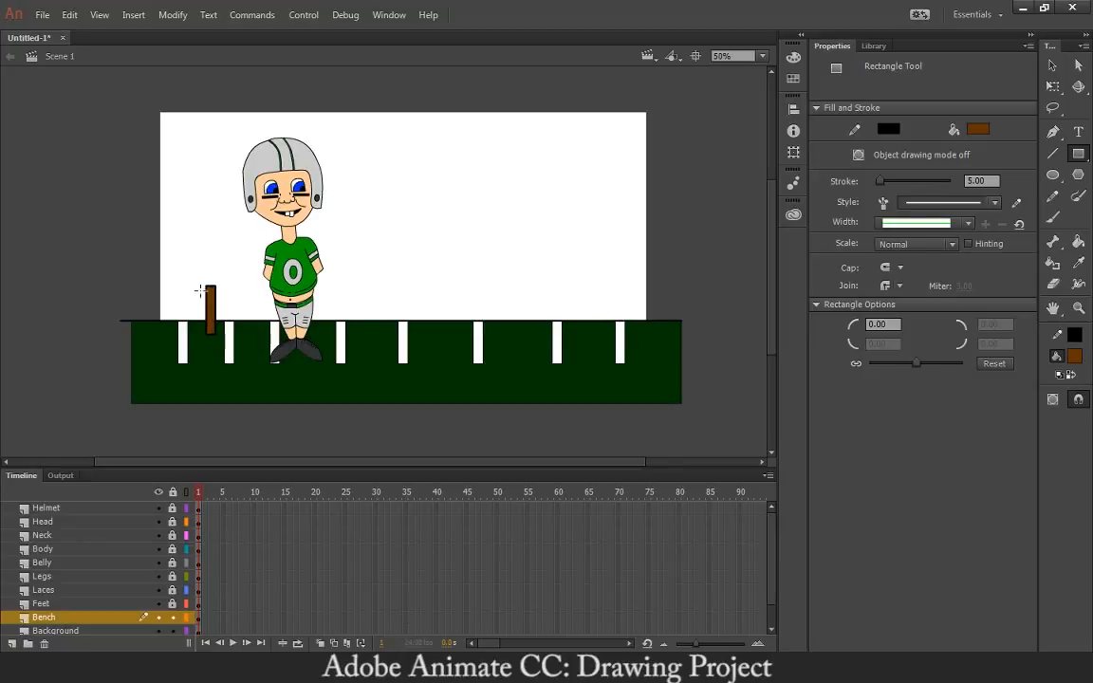
pyautogui.moveTo(191, 273)
pyautogui.mouseDown()
pyautogui.moveTo(224, 290)
pyautogui.moveTo(353, 295)
pyautogui.mouseUp()
pyautogui.hotkey('ctrl', 'z')
# Lock all layers except Bench so that only the bench artwork can be selected
pyautogui.click(1051, 64)
pyautogui.click(213, 308)
pyautogui.moveTo(191, 269); pyautogui.dragTo(234, 361)
pyautogui.click(176, 494)
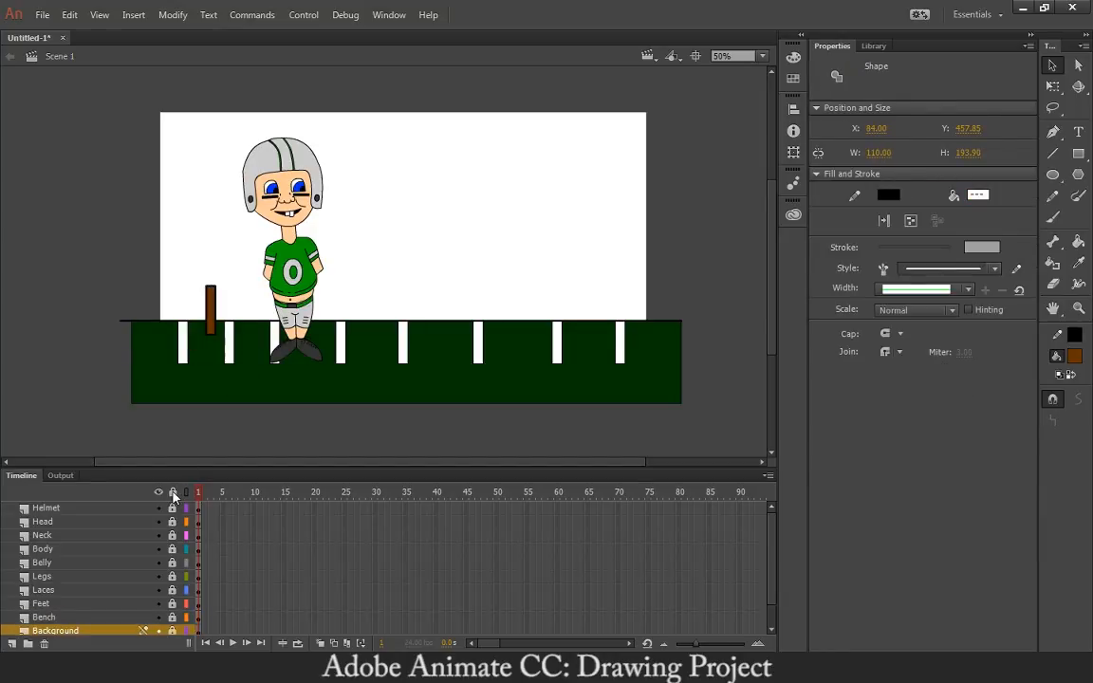
pyautogui.click(172, 617)
# Duplicate the bench leg with its outline to the other side of the player, at about X 572 px and the same height
pyautogui.click(210, 309)
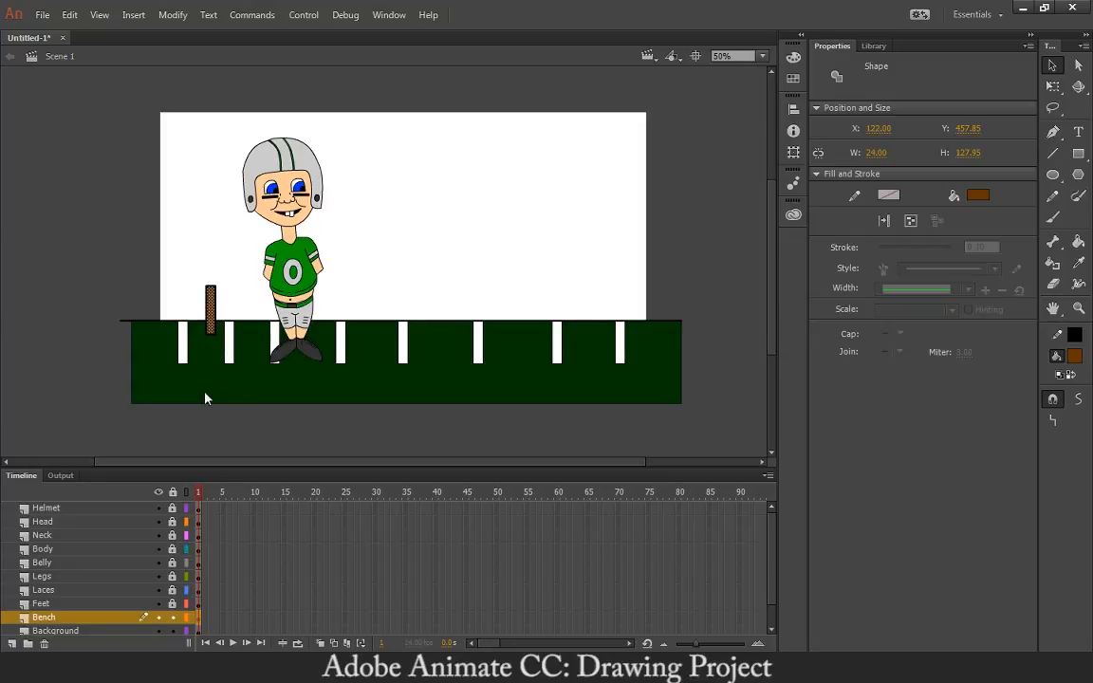
pyautogui.click(172, 630)
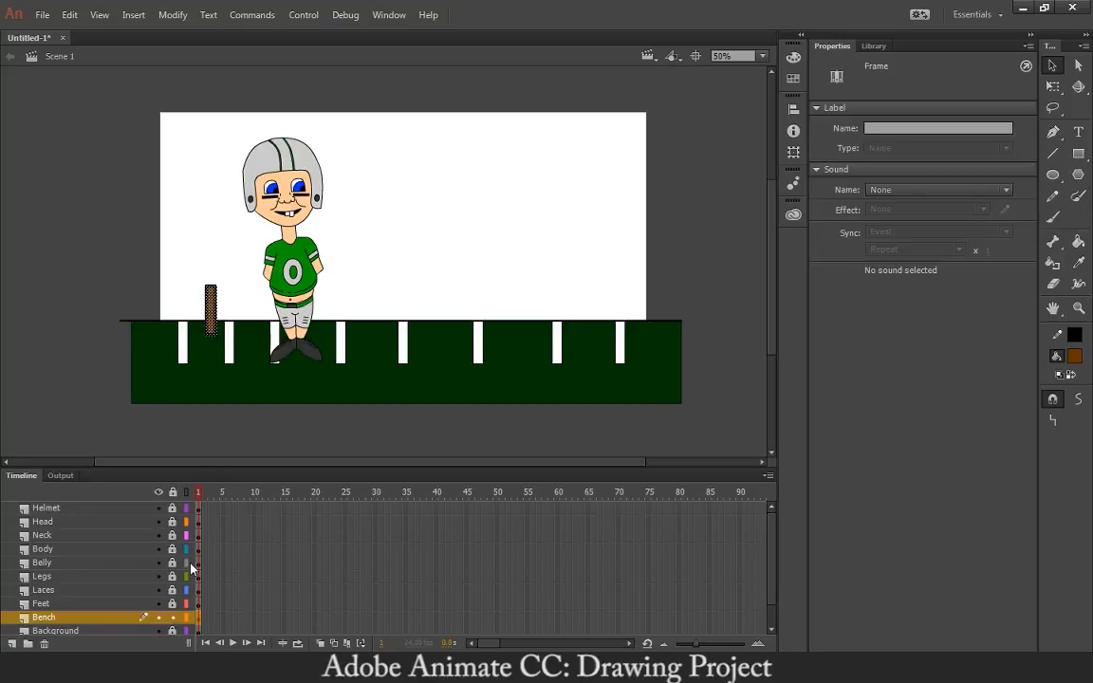
pyautogui.moveTo(210, 303)
pyautogui.mouseDown()
pyautogui.moveTo(429, 312)
pyautogui.moveTo(389, 313)
pyautogui.mouseUp()
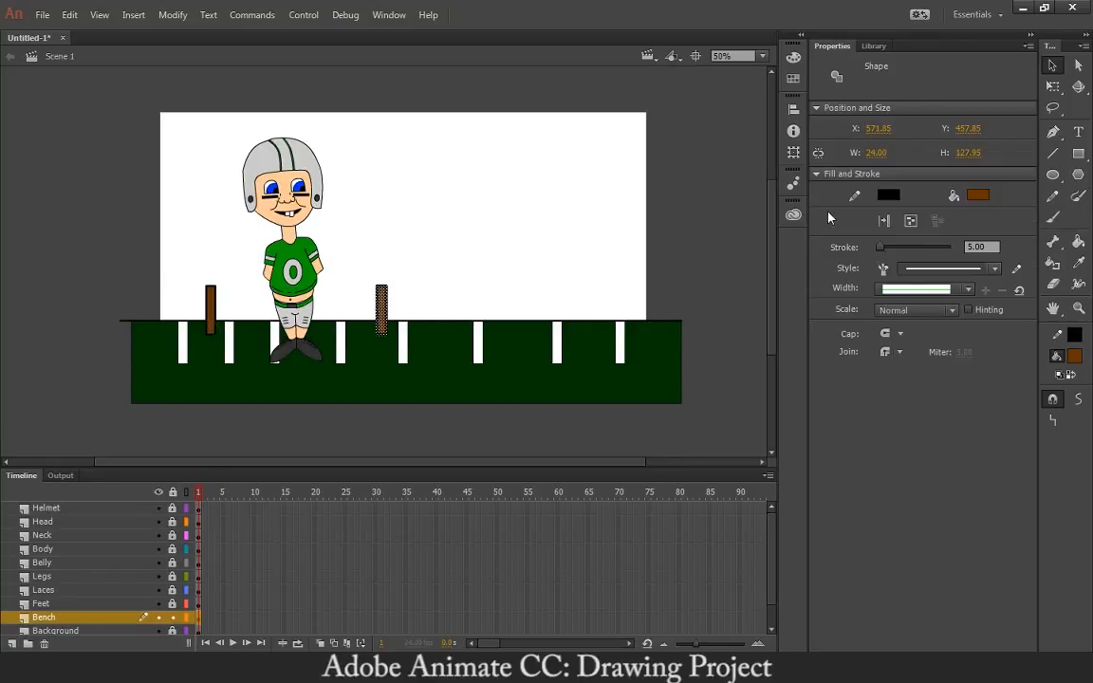
# Draw a long thin brown rectangle as the bench seat on top of both legs, overhanging them at each end
pyautogui.press('r')
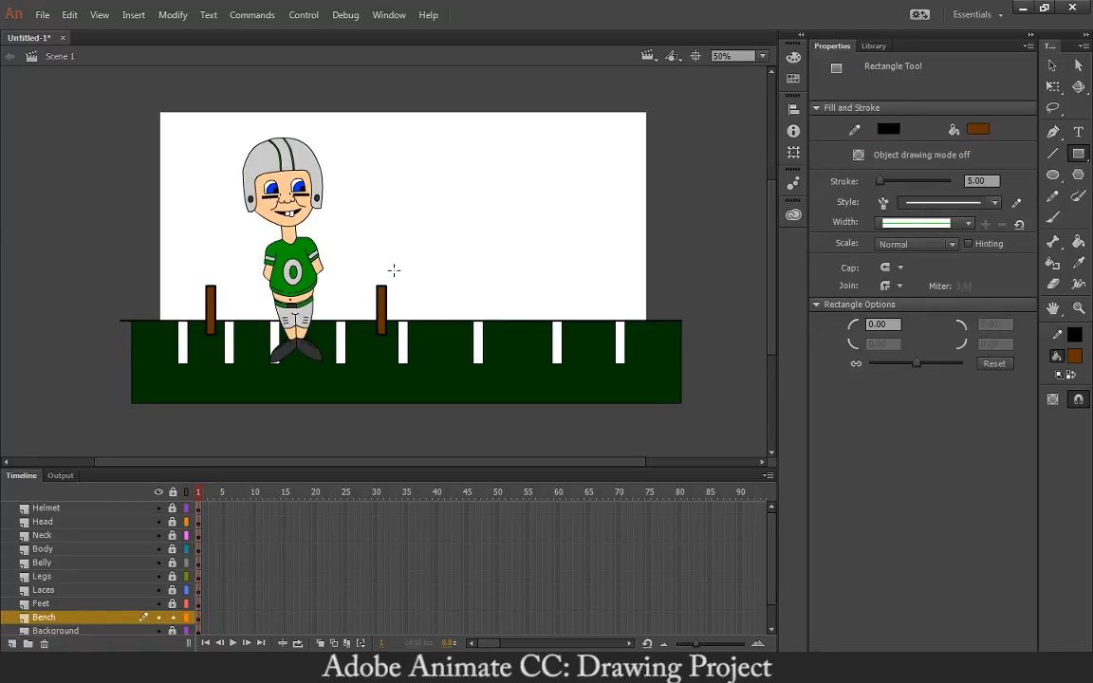
pyautogui.moveTo(394, 271)
pyautogui.mouseDown()
pyautogui.moveTo(345, 298)
pyautogui.moveTo(180, 291)
pyautogui.moveTo(424, 294)
pyautogui.mouseUp()
pyautogui.hotkey('ctrl', 'z')
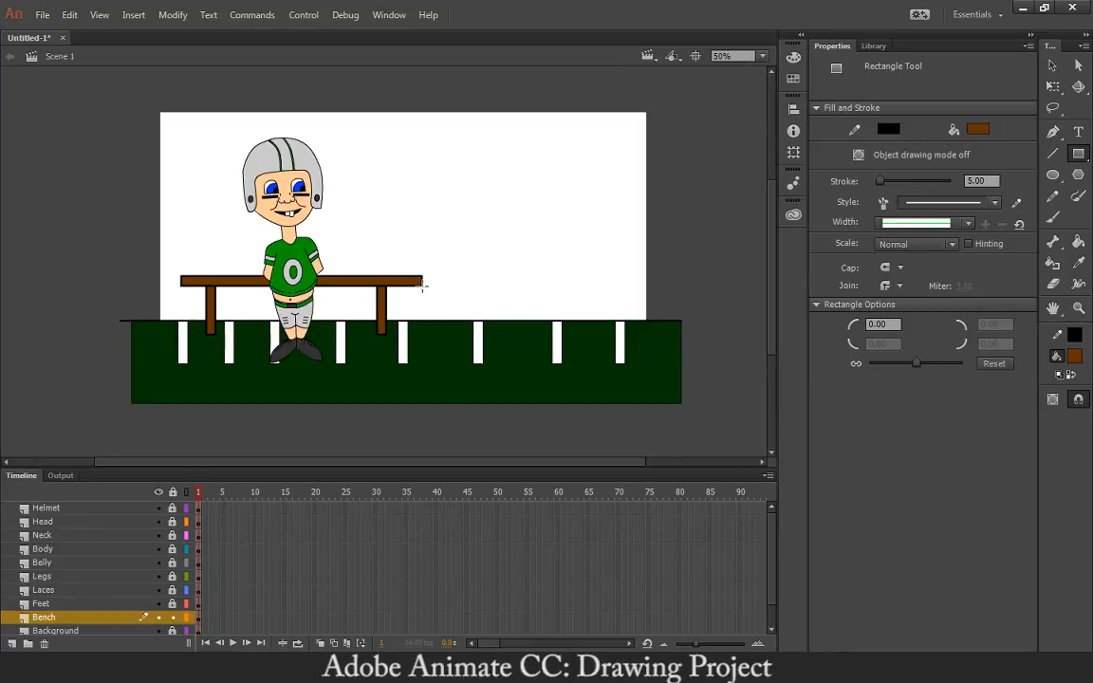
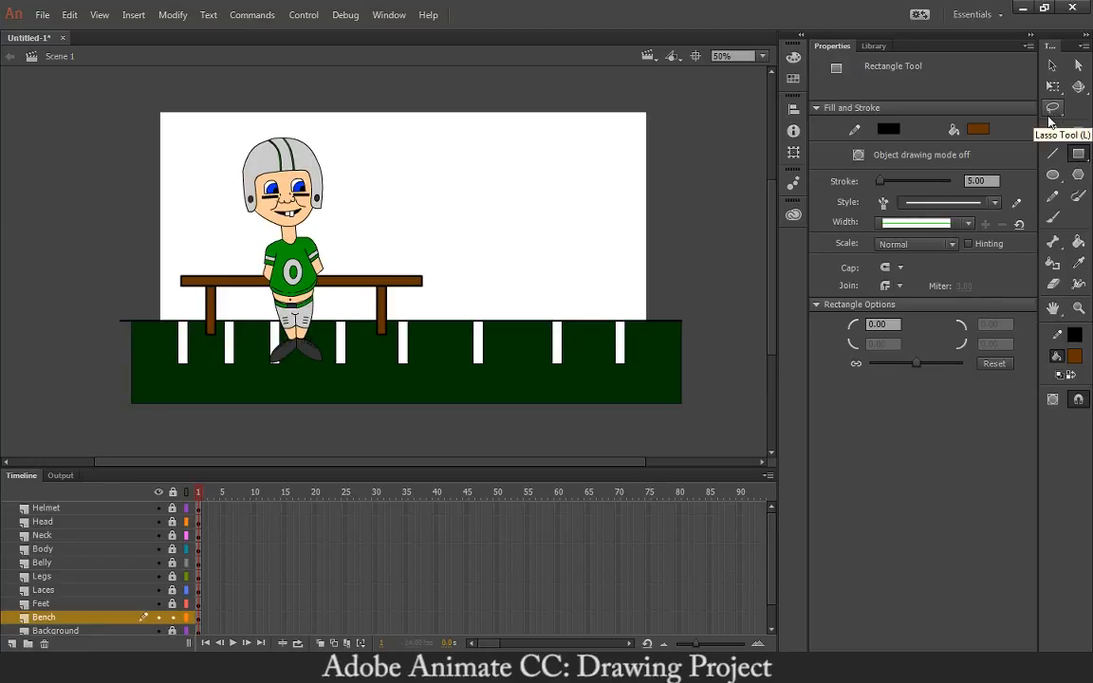
# Add a new layer named Scoreboard directly above Bench and set the rectangle fill to dark grey
pyautogui.click(11, 644)
pyautogui.doubleClick(50, 618)
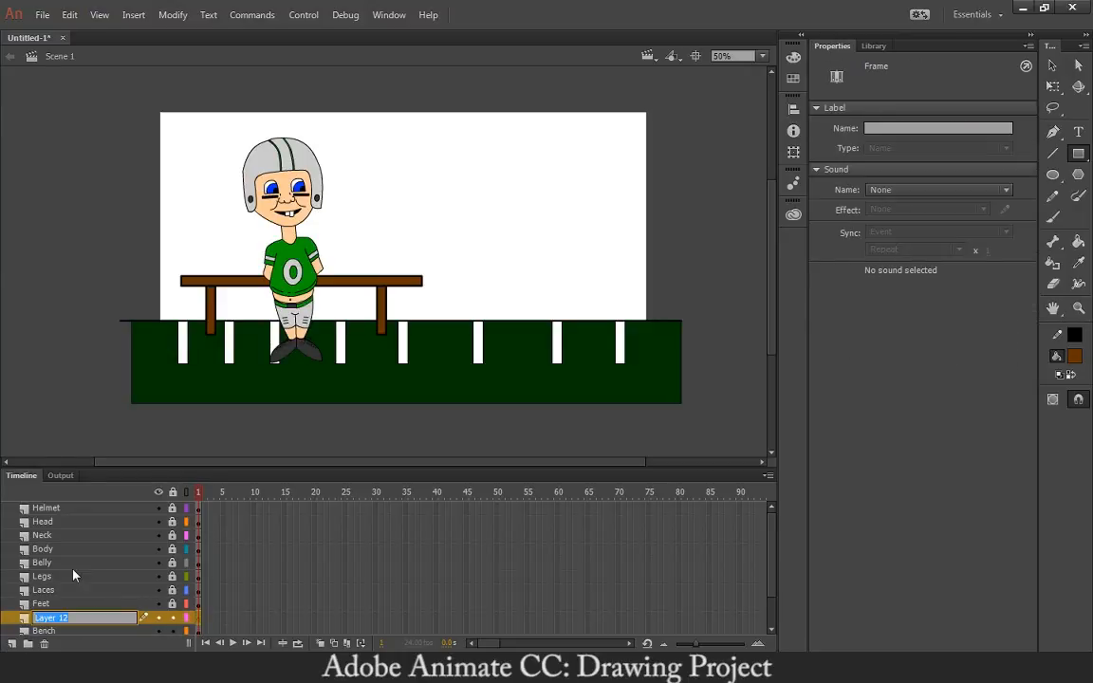
pyautogui.write('Scoreboard')
pyautogui.press('Return')
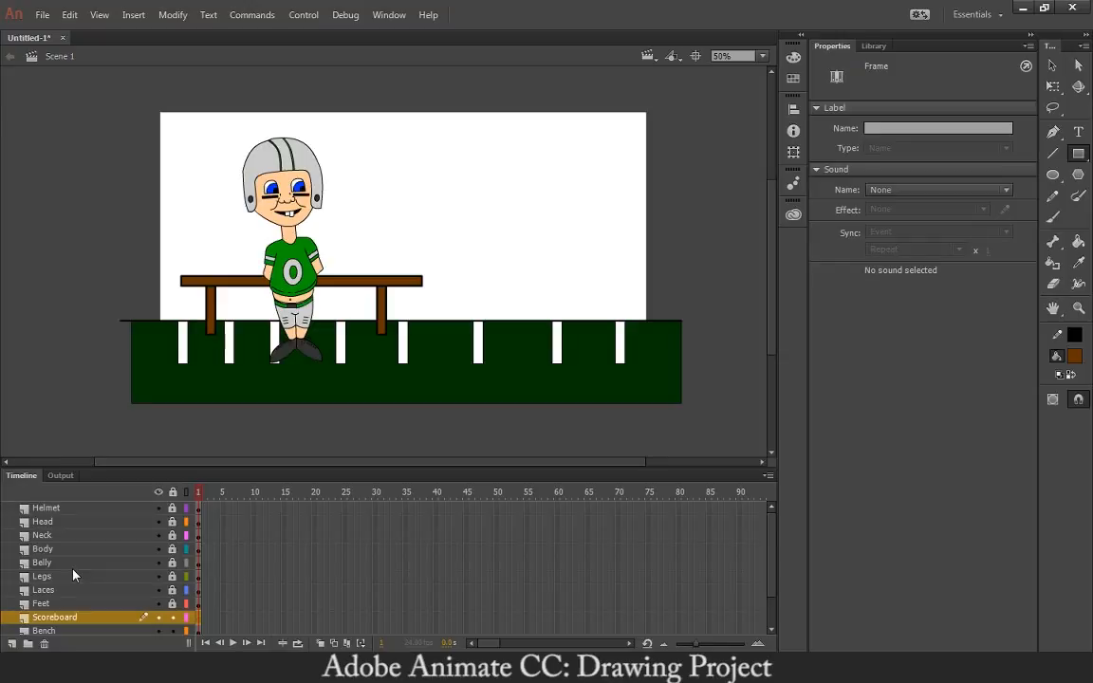
pyautogui.click(1075, 356)
pyautogui.click(868, 428)
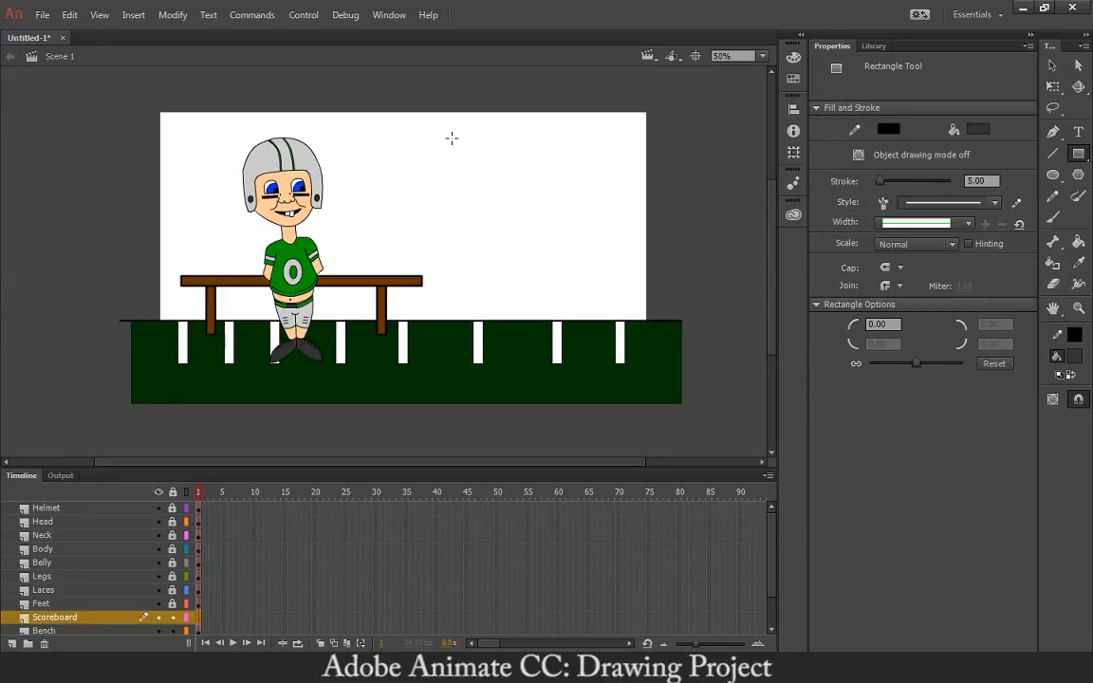
# Undo the wide scoreboard panel and draw a tall narrow dark grey post standing on the field beside the seventh yard line
pyautogui.moveTo(433, 135); pyautogui.dragTo(627, 235)
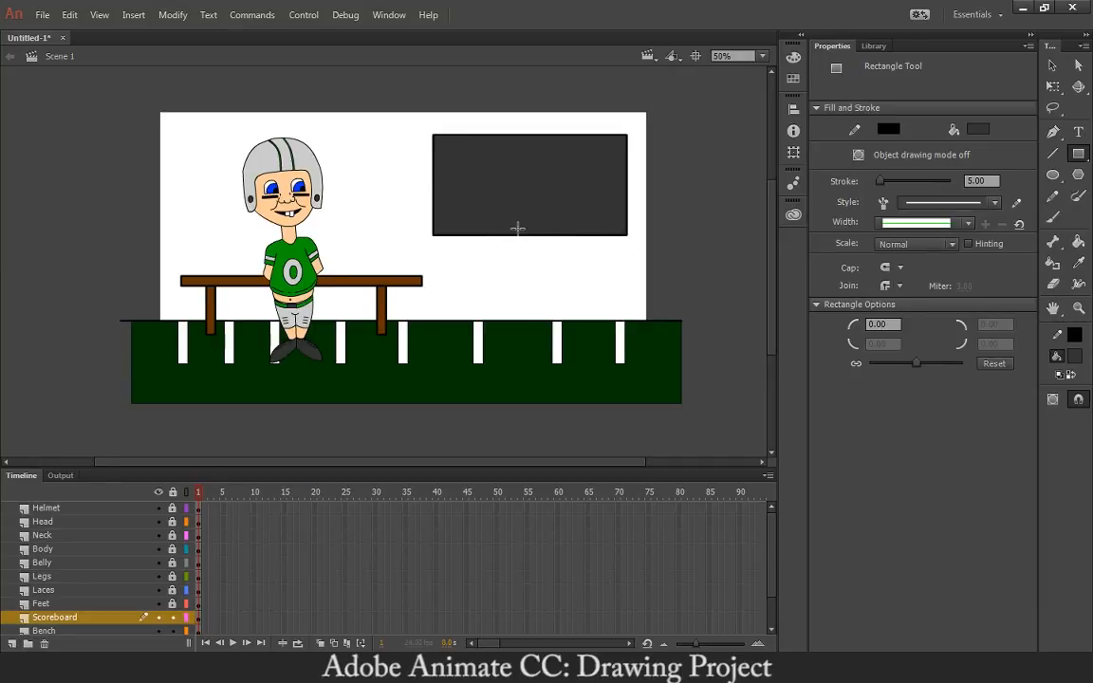
pyautogui.moveTo(527, 224); pyautogui.dragTo(550, 214)
pyautogui.hotkey('ctrl', 'z')
pyautogui.hotkey('ctrl', 'z')
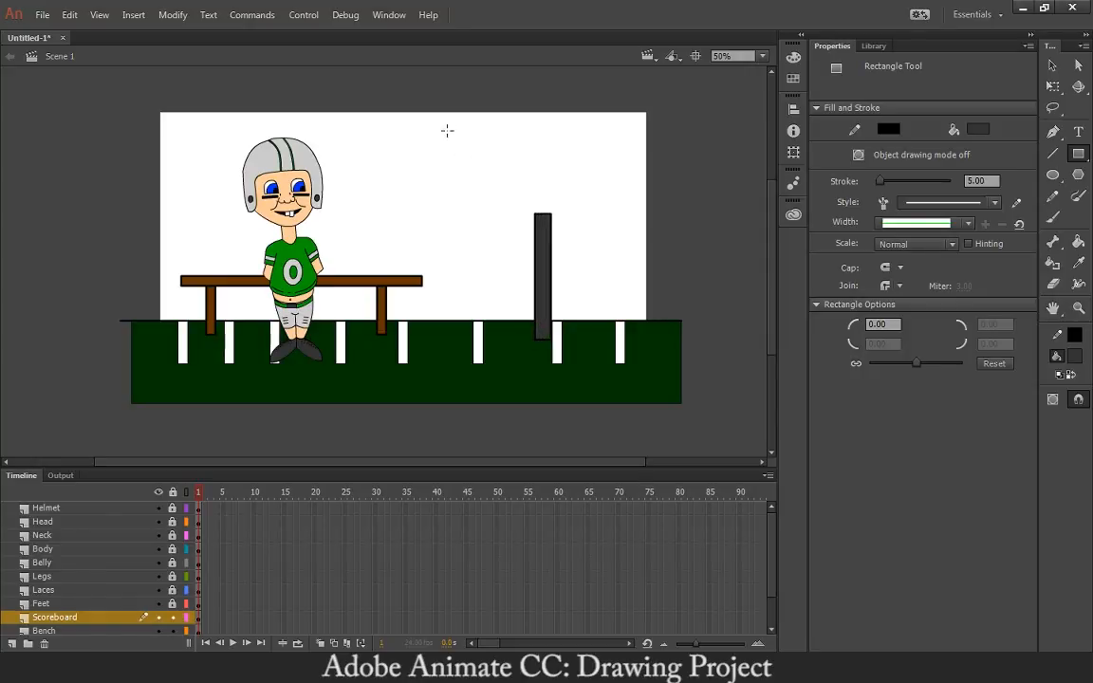
# Draw a wide dark grey panel on top of the scoreboard post and move the Scoreboard layer directly below Background
pyautogui.moveTo(447, 130); pyautogui.dragTo(640, 223)
pyautogui.moveTo(69, 622)
pyautogui.mouseDown()
pyautogui.moveTo(73, 645)
pyautogui.moveTo(74, 610)
pyautogui.mouseUp()
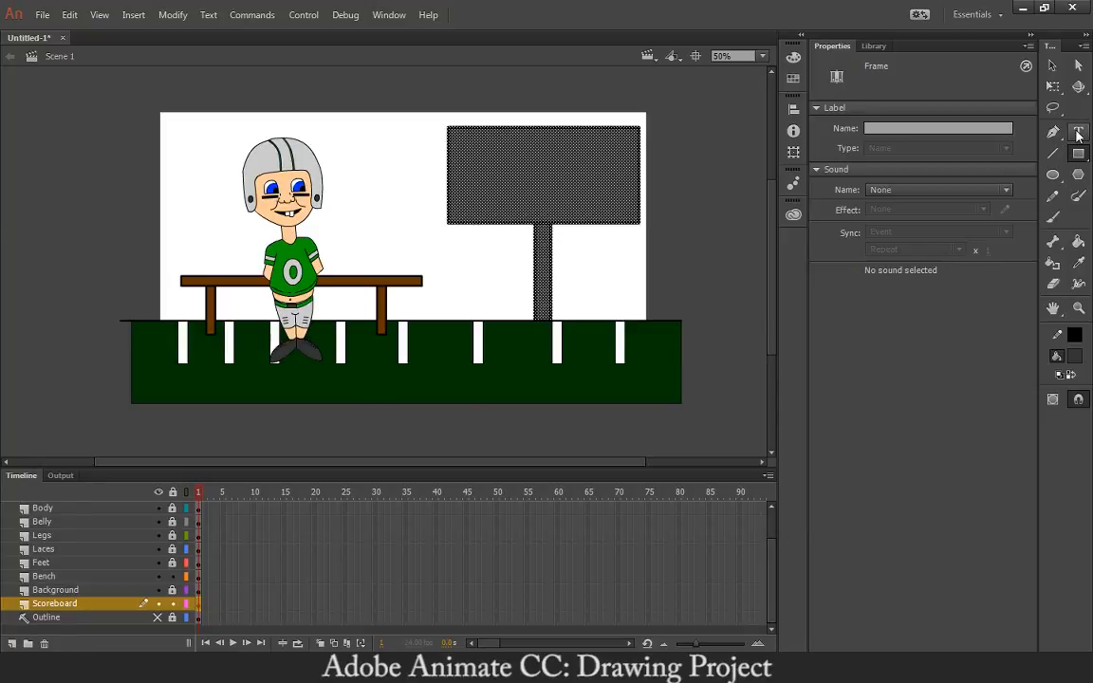
# Add a static text box reading Team A across the upper edge of the scoreboard panel
pyautogui.click(516, 165)
pyautogui.moveTo(518, 166); pyautogui.dragTo(546, 169)
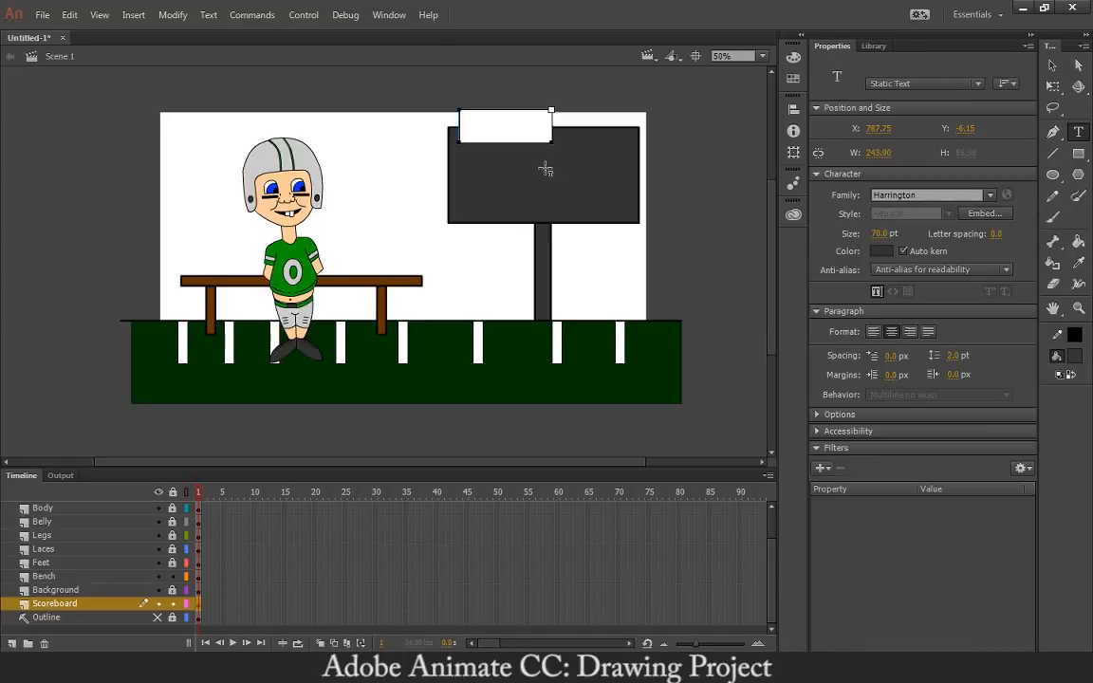
pyautogui.write('Team')
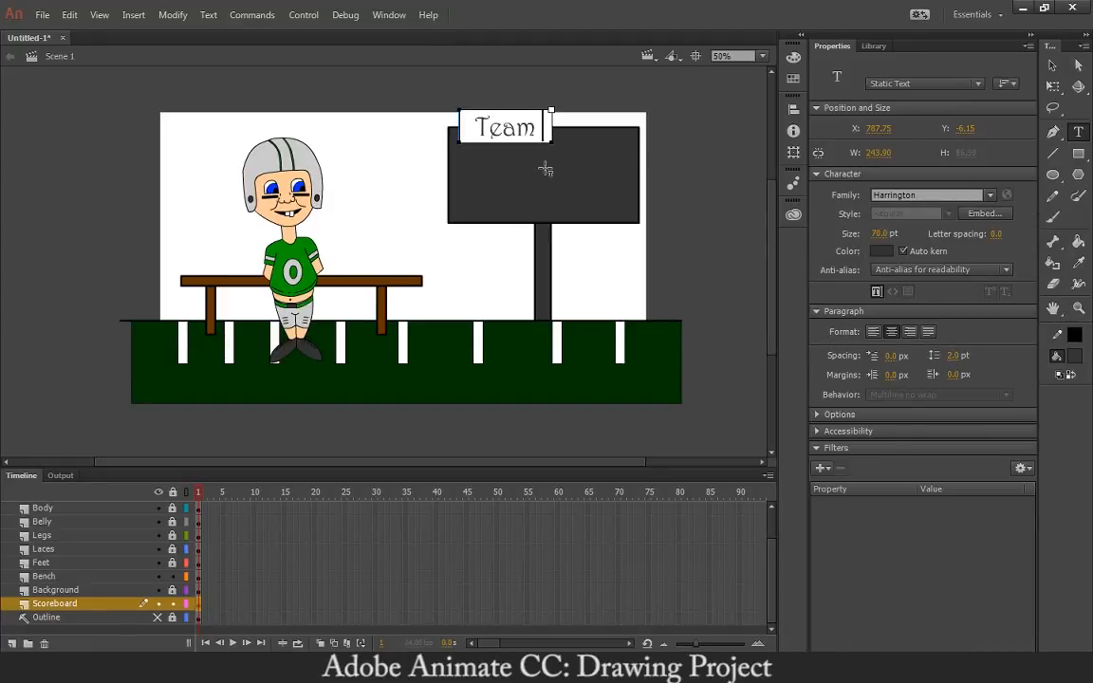
pyautogui.write(' A')
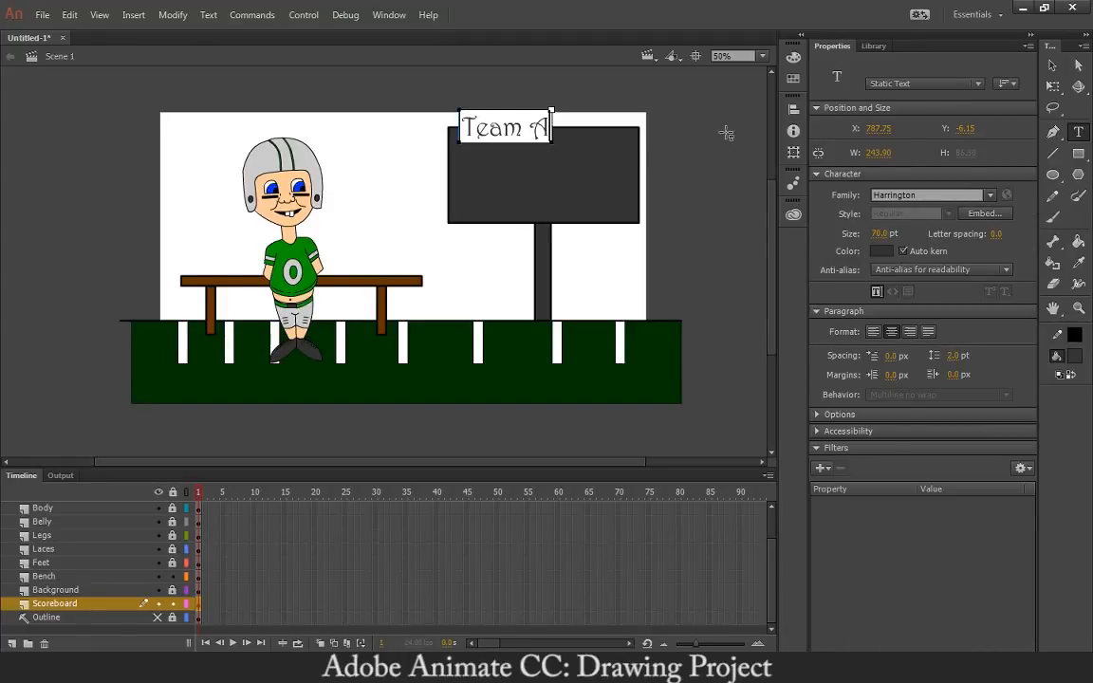
# Set the font of the whole Team A text to HP Simplified
pyautogui.moveTo(488, 131); pyautogui.dragTo(566, 138)
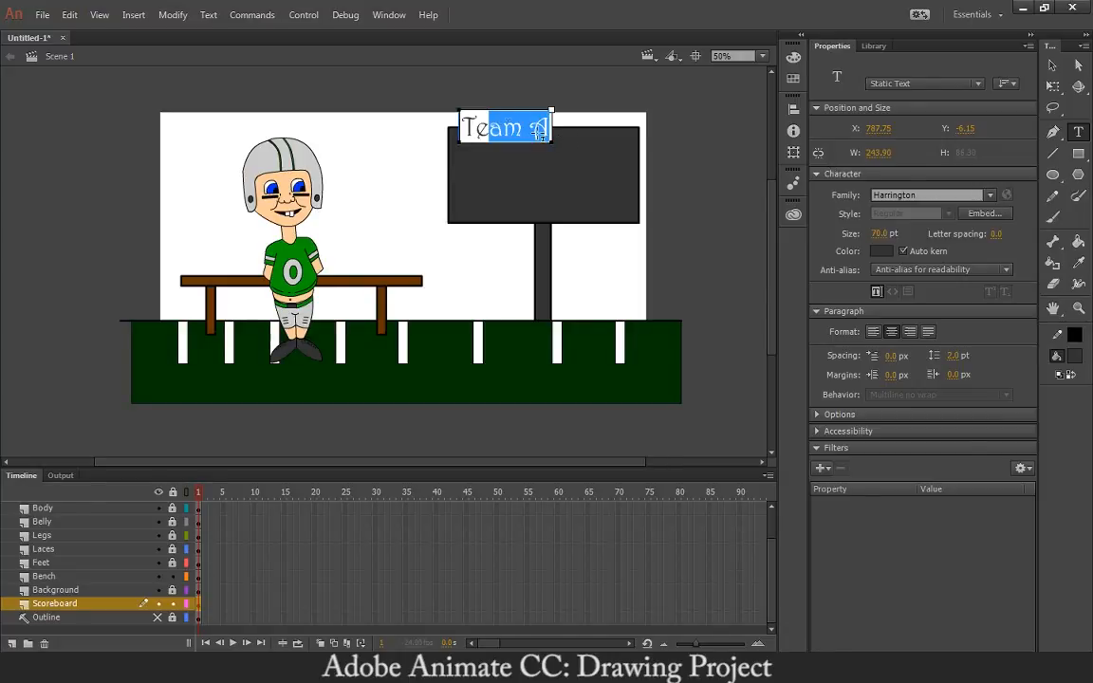
pyautogui.doubleClick(508, 134)
pyautogui.click(507, 134)
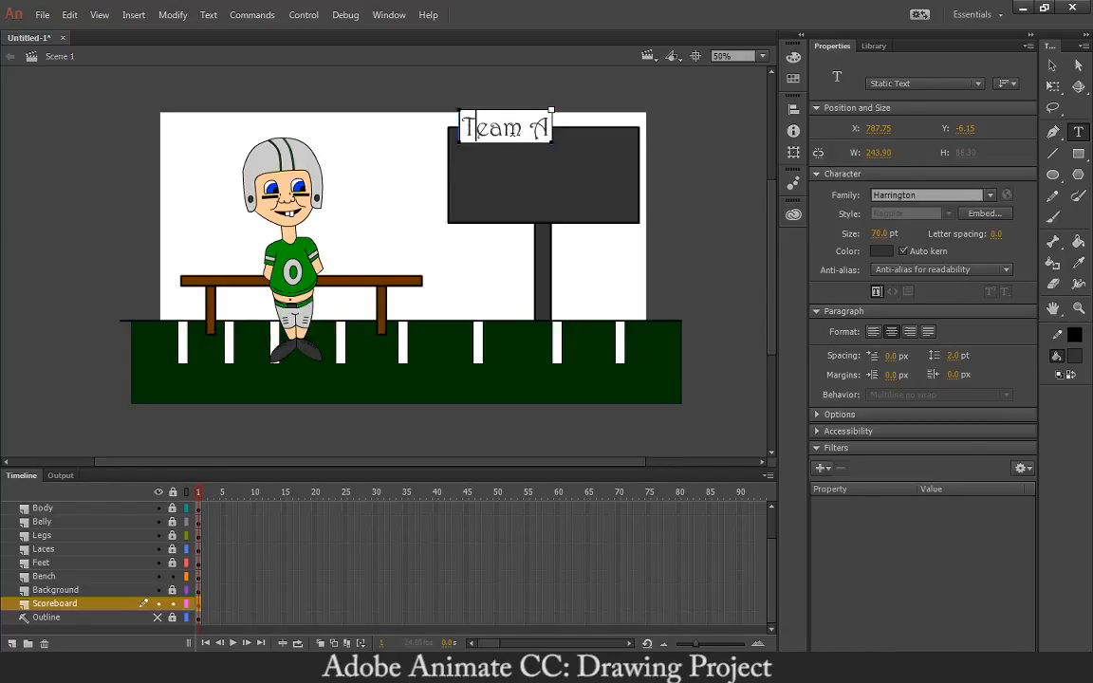
pyautogui.moveTo(474, 130); pyautogui.dragTo(548, 138)
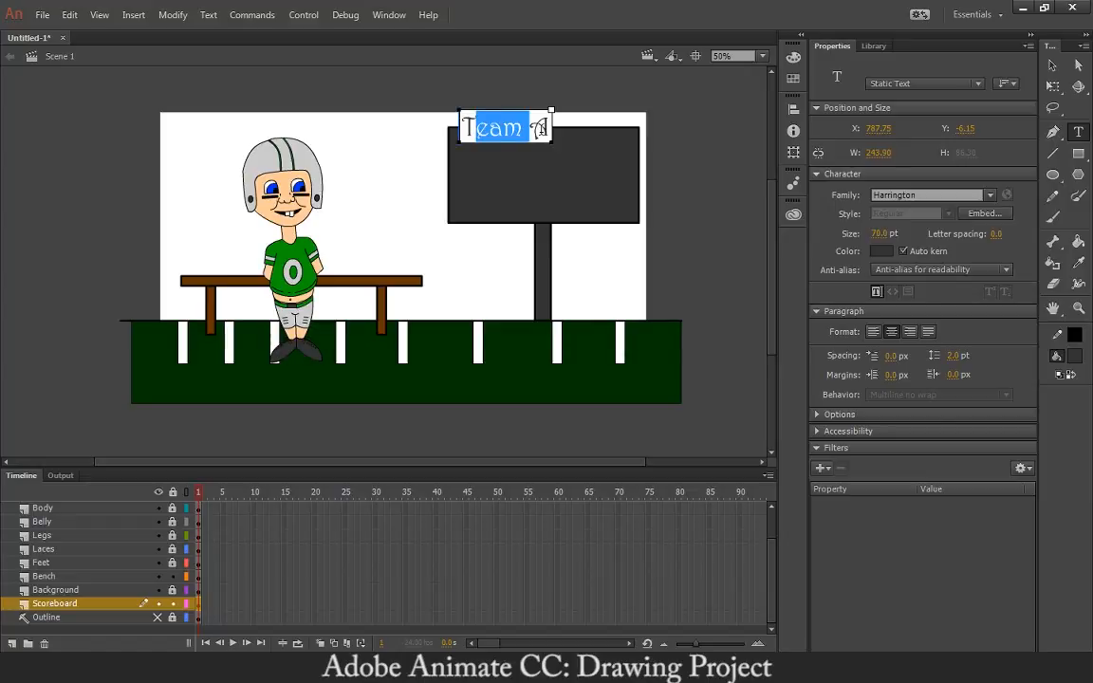
pyautogui.click(489, 118)
pyautogui.hotkey('ctrl', 'a')
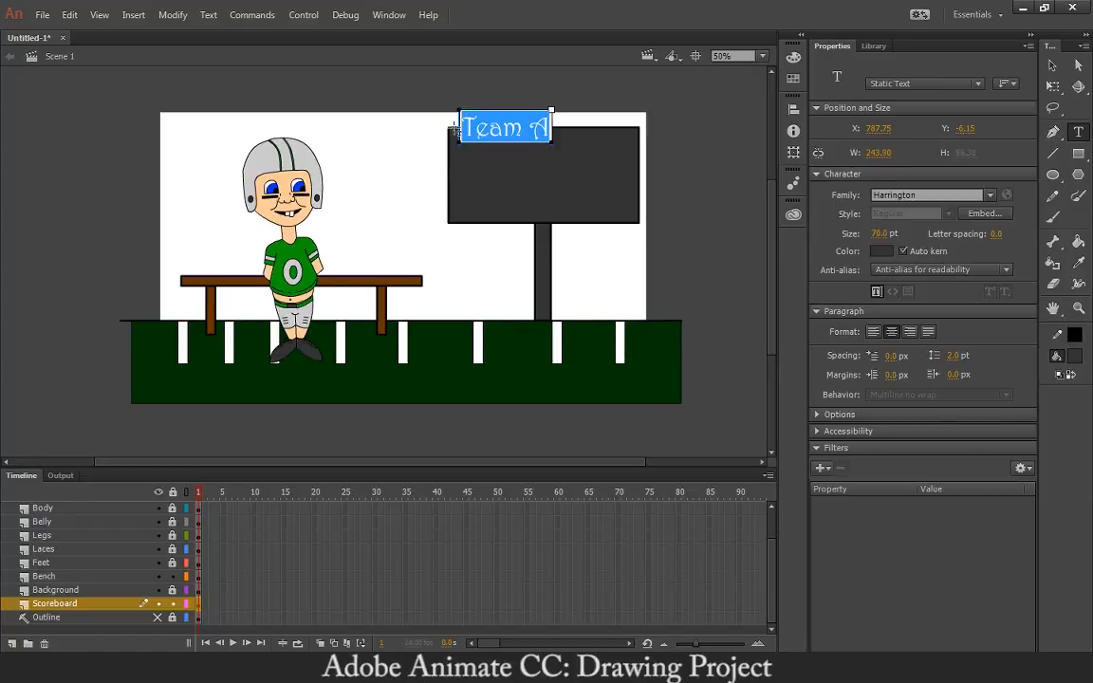
pyautogui.click(989, 195)
pyautogui.click(978, 234)
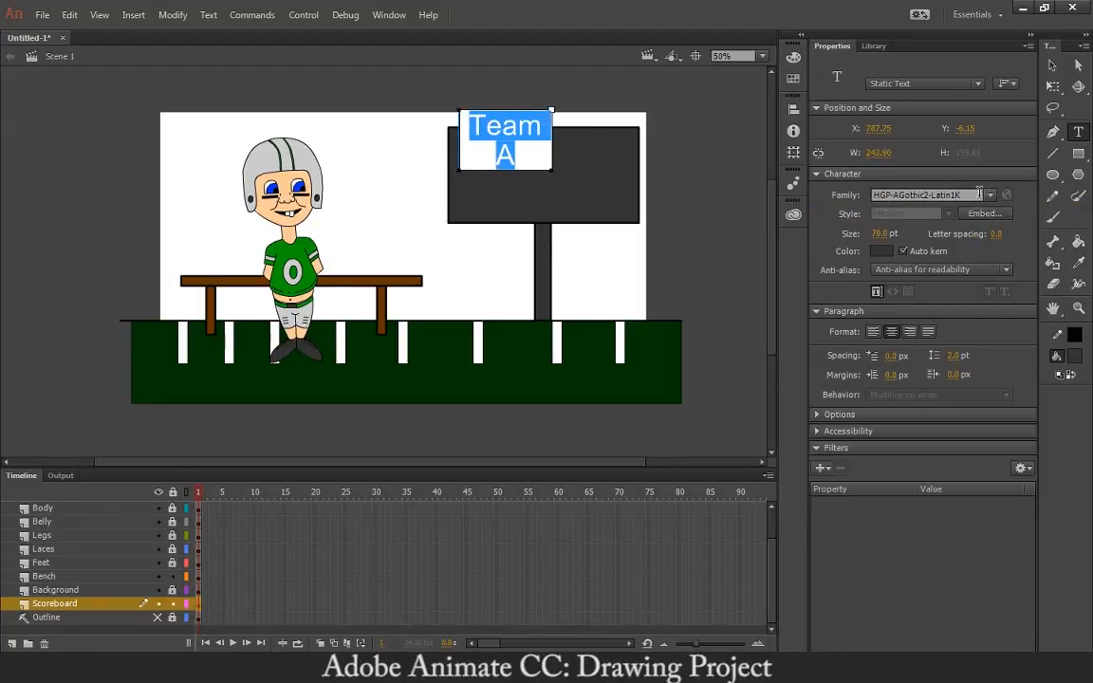
pyautogui.click(887, 194)
pyautogui.click(974, 280)
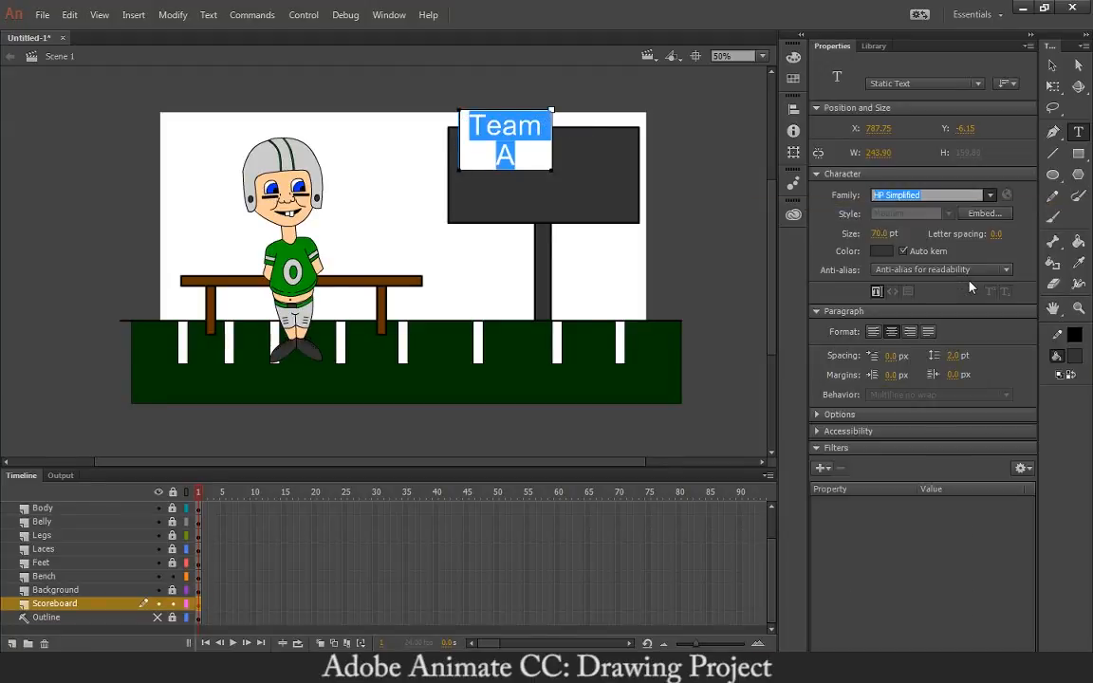
# Move the Team A text down onto the scoreboard panel, at about X 789, Y 67 px, and bring it to front
pyautogui.click(1054, 66)
pyautogui.moveTo(465, 115); pyautogui.dragTo(501, 141)
pyautogui.moveTo(500, 152); pyautogui.dragTo(510, 154)
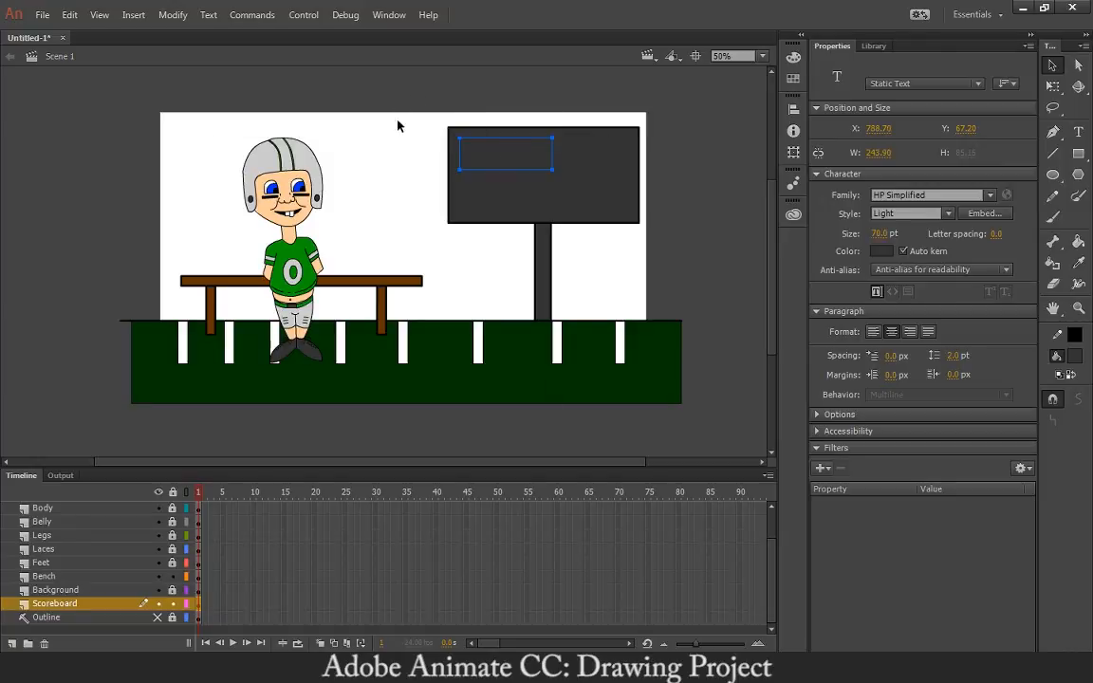
pyautogui.click(185, 15)
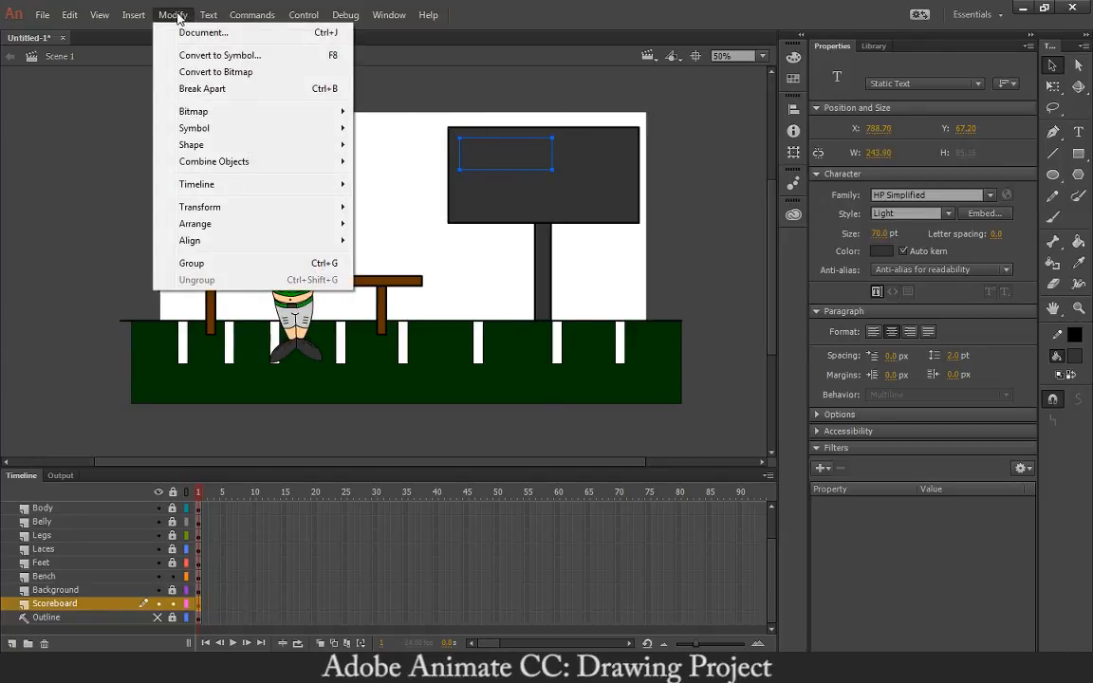
pyautogui.moveTo(190, 224)
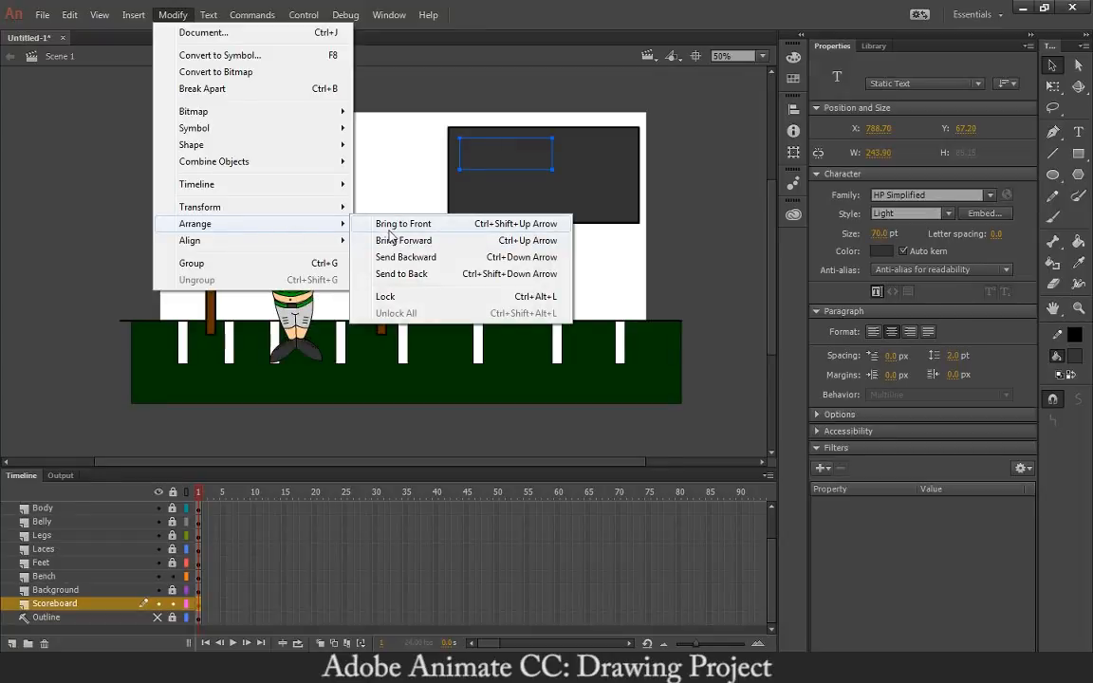
pyautogui.click(391, 228)
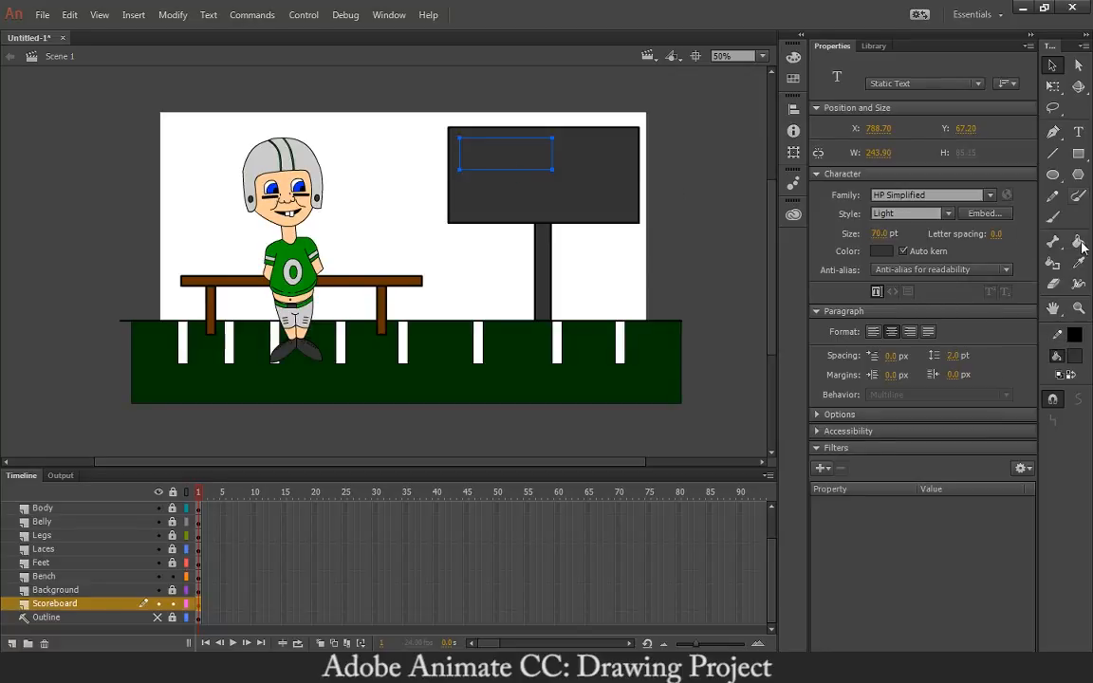
# Change the colour of the whole Team A text to black
pyautogui.click(1079, 131)
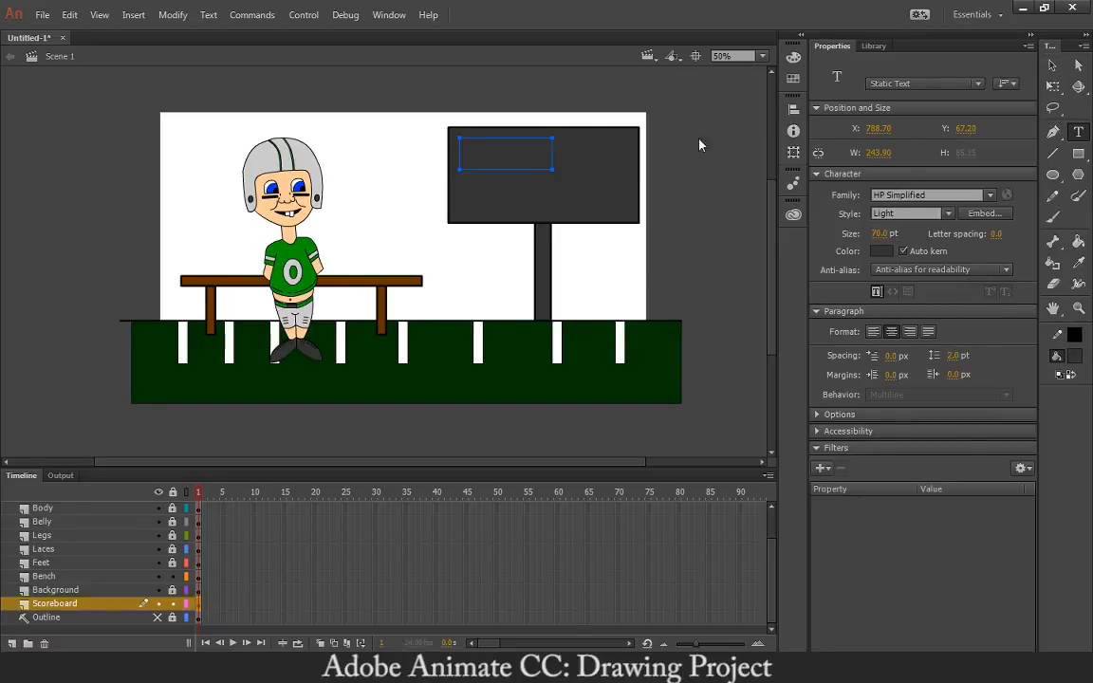
pyautogui.doubleClick(514, 147)
pyautogui.click(474, 155)
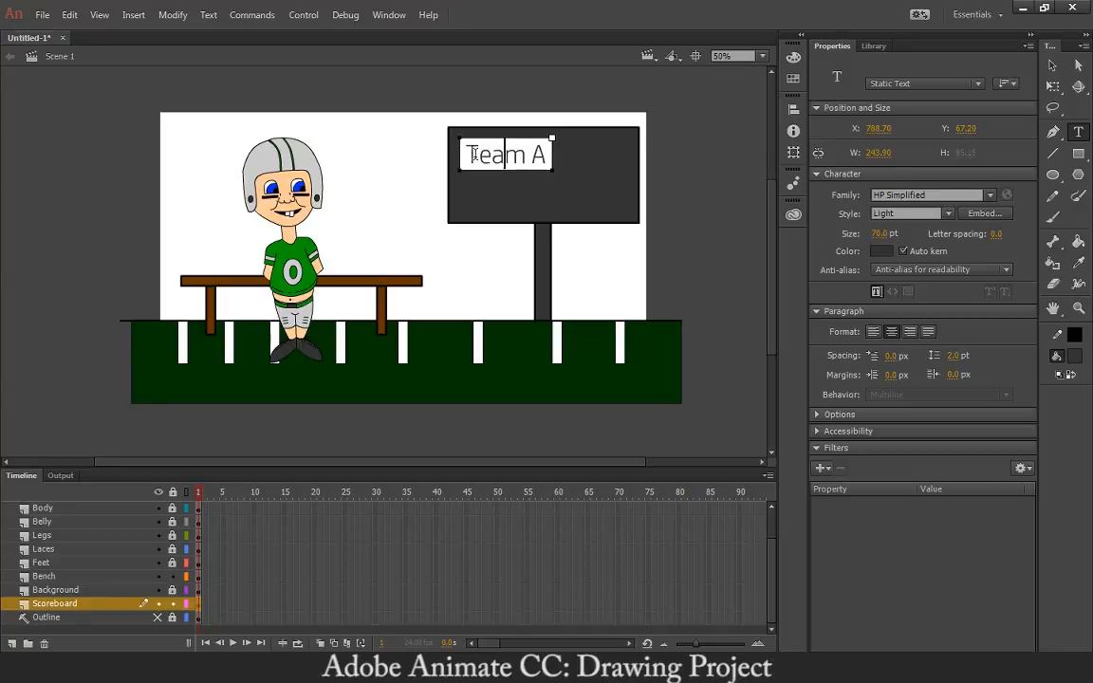
pyautogui.moveTo(463, 154); pyautogui.dragTo(568, 157)
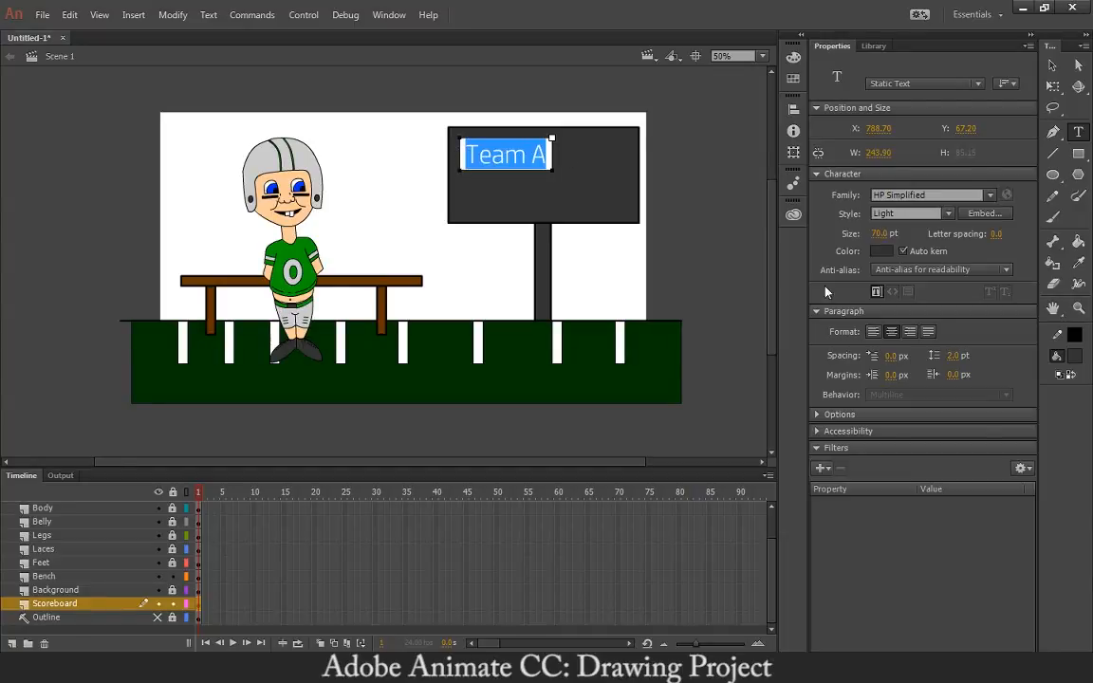
pyautogui.click(881, 251)
pyautogui.click(696, 264)
pyautogui.press('Escape')
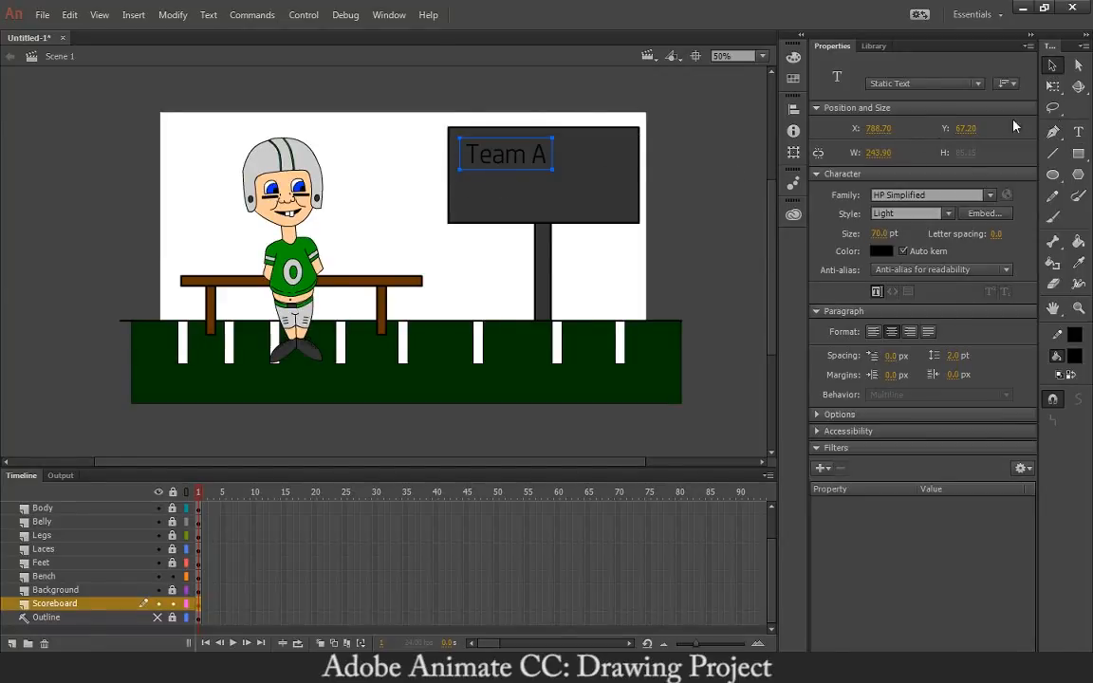
# Reduce the Team A text to 49 pt and move it to the panel's left edge at about X 760 px
pyautogui.press('t')
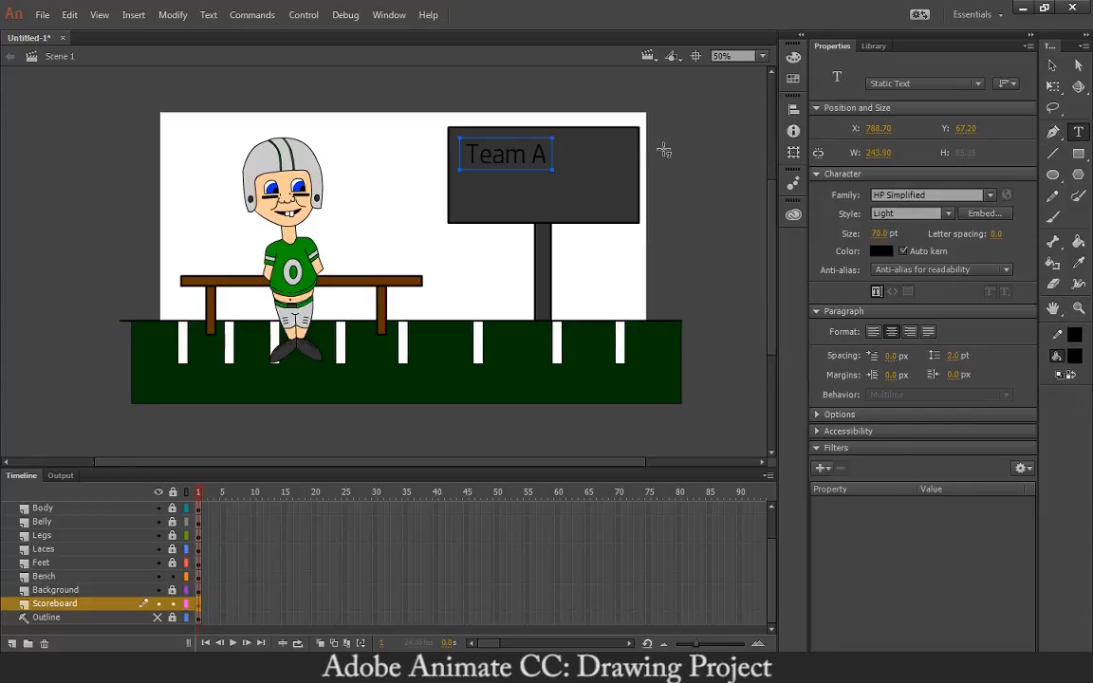
pyautogui.moveTo(465, 139)
pyautogui.mouseDown()
pyautogui.moveTo(515, 154)
pyautogui.moveTo(462, 155)
pyautogui.mouseUp()
pyautogui.click(538, 155)
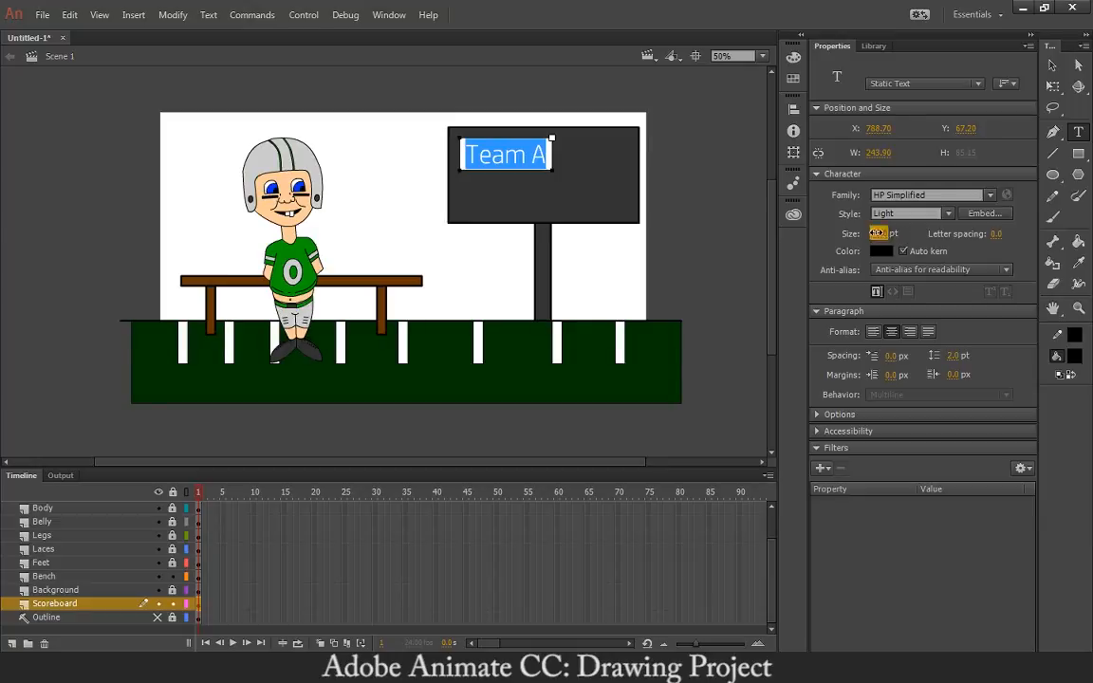
pyautogui.moveTo(883, 234); pyautogui.dragTo(866, 234)
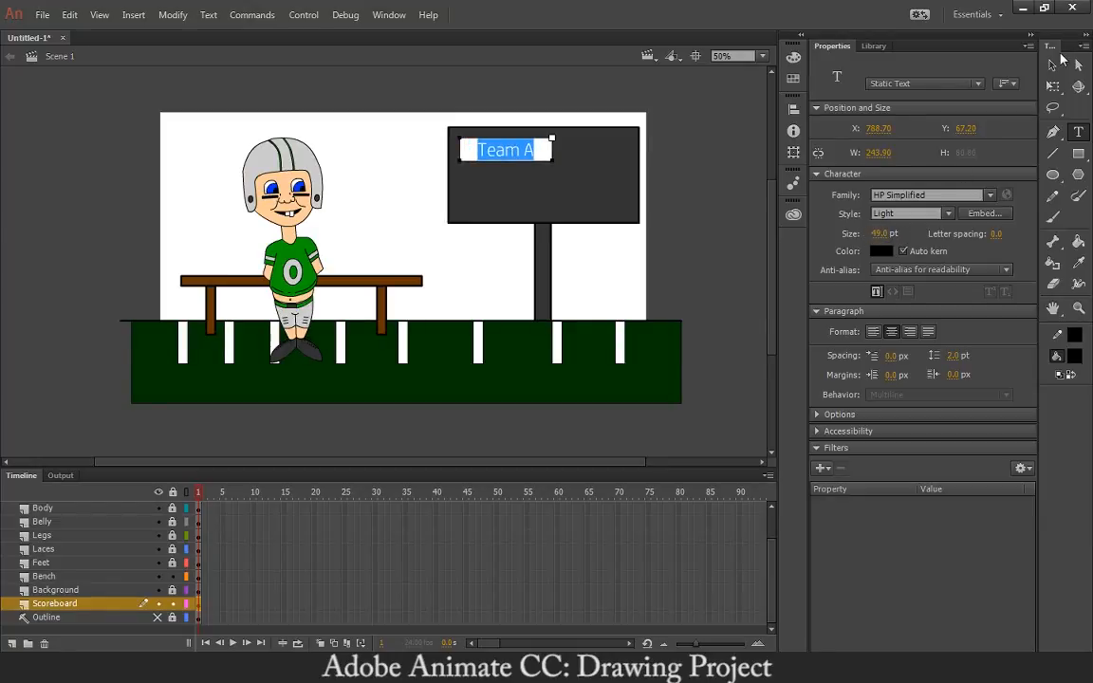
pyautogui.click(1052, 65)
pyautogui.moveTo(515, 154); pyautogui.dragTo(504, 155)
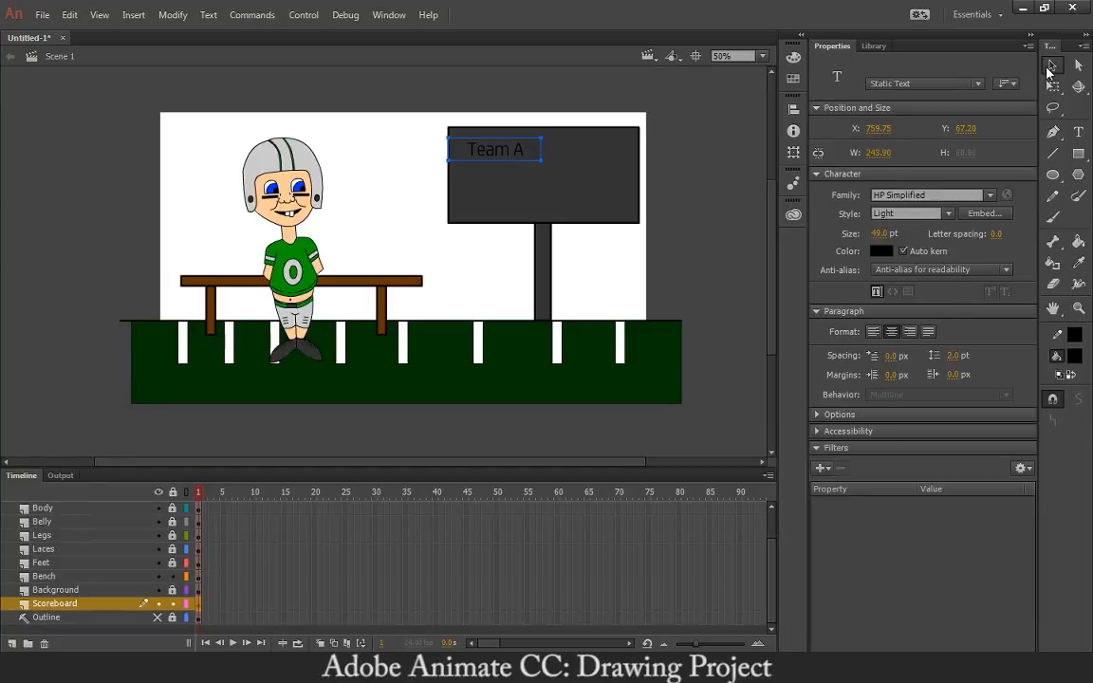
# Replace the Team A text on the scoreboard with Home
pyautogui.click(1079, 132)
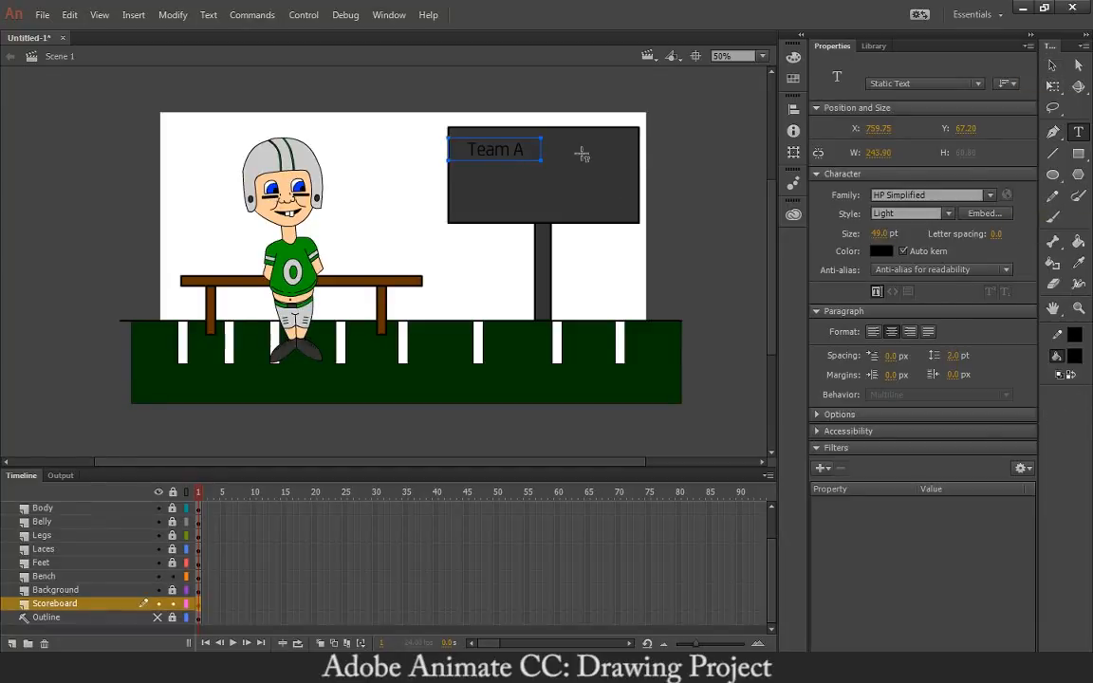
pyautogui.click(493, 148)
pyautogui.hotkey('ctrl', 'a')
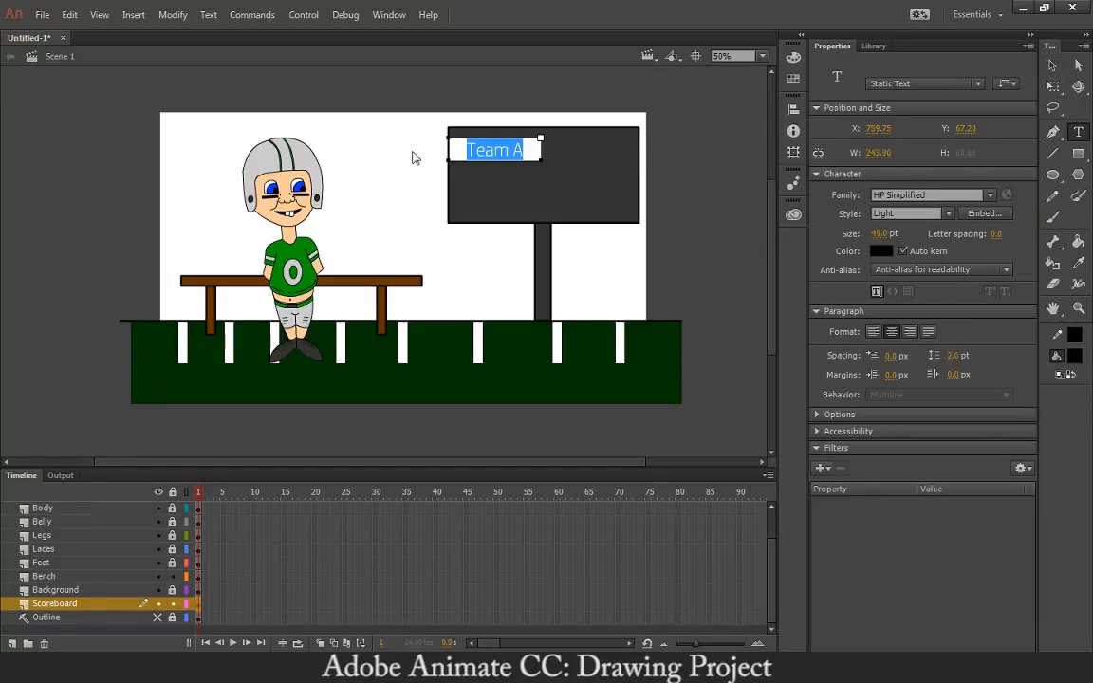
pyautogui.write('Home')
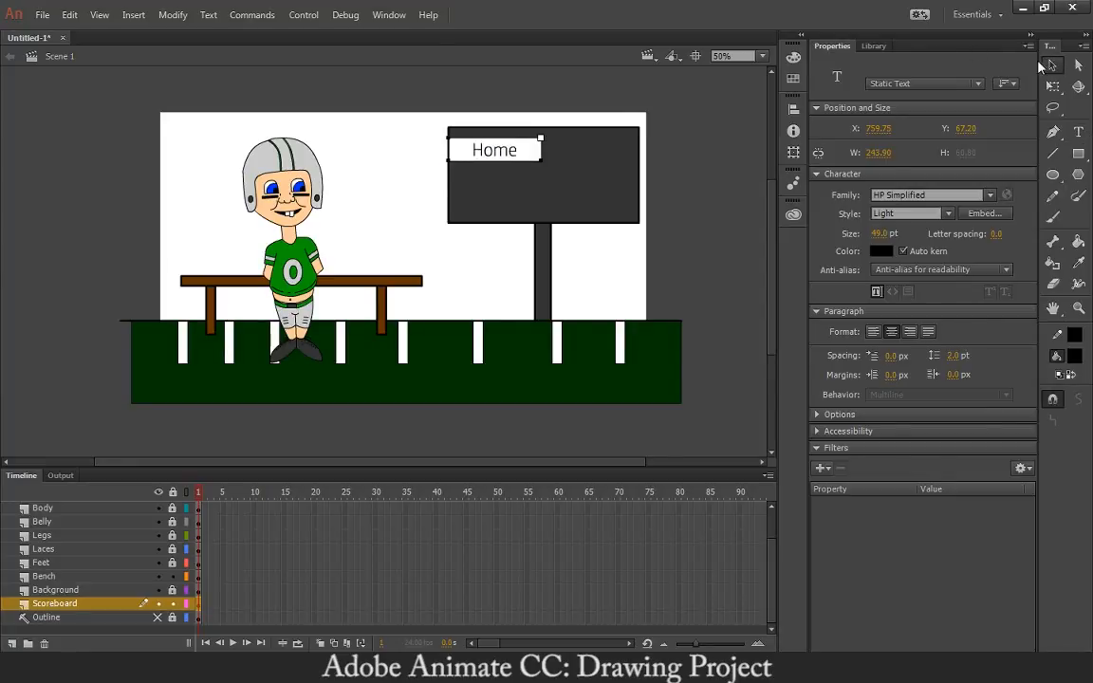
pyautogui.press('Escape')
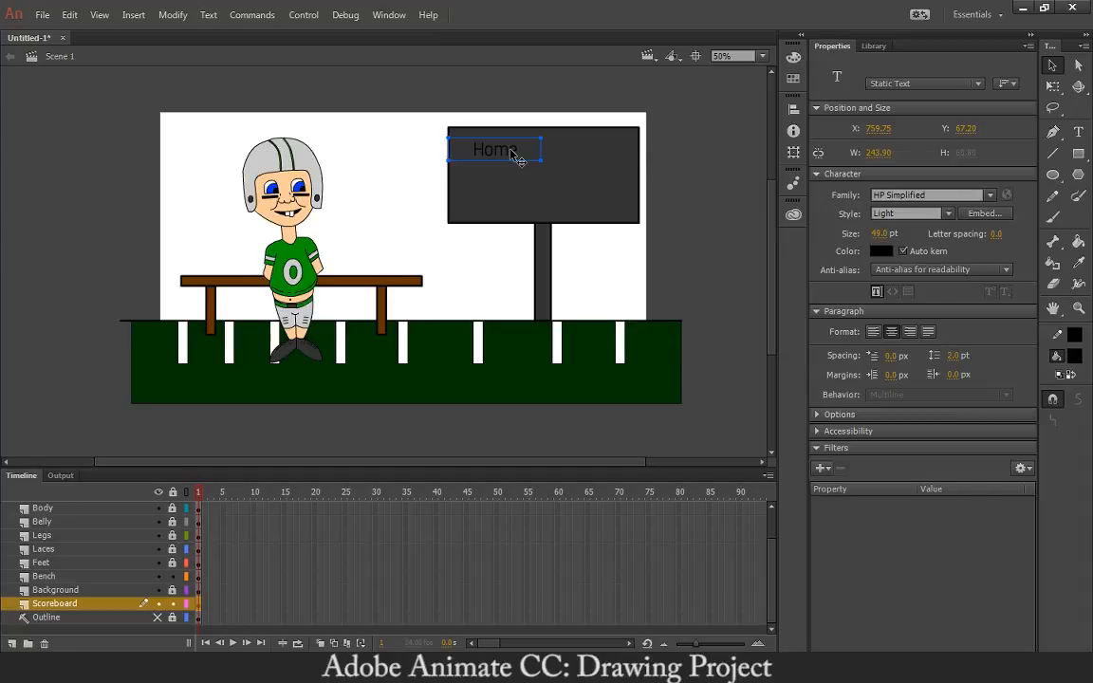
# Duplicate the Home text to the right half of the panel at about X 1004 px and change the copy to Away
pyautogui.moveTo(514, 154); pyautogui.dragTo(600, 161)
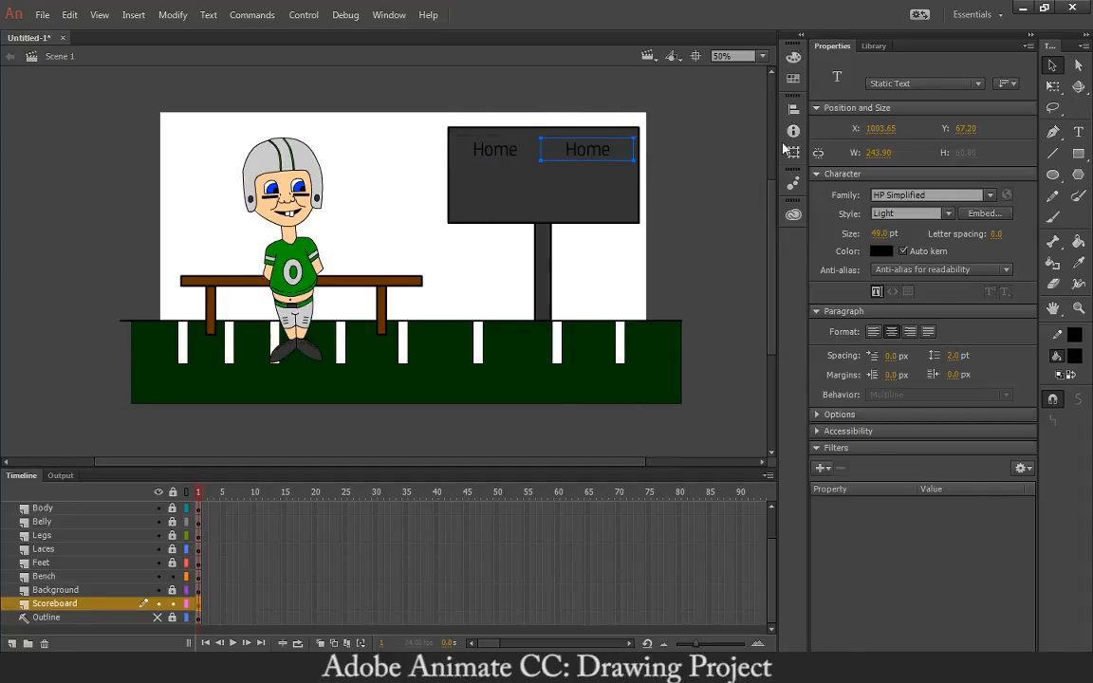
pyautogui.press('t')
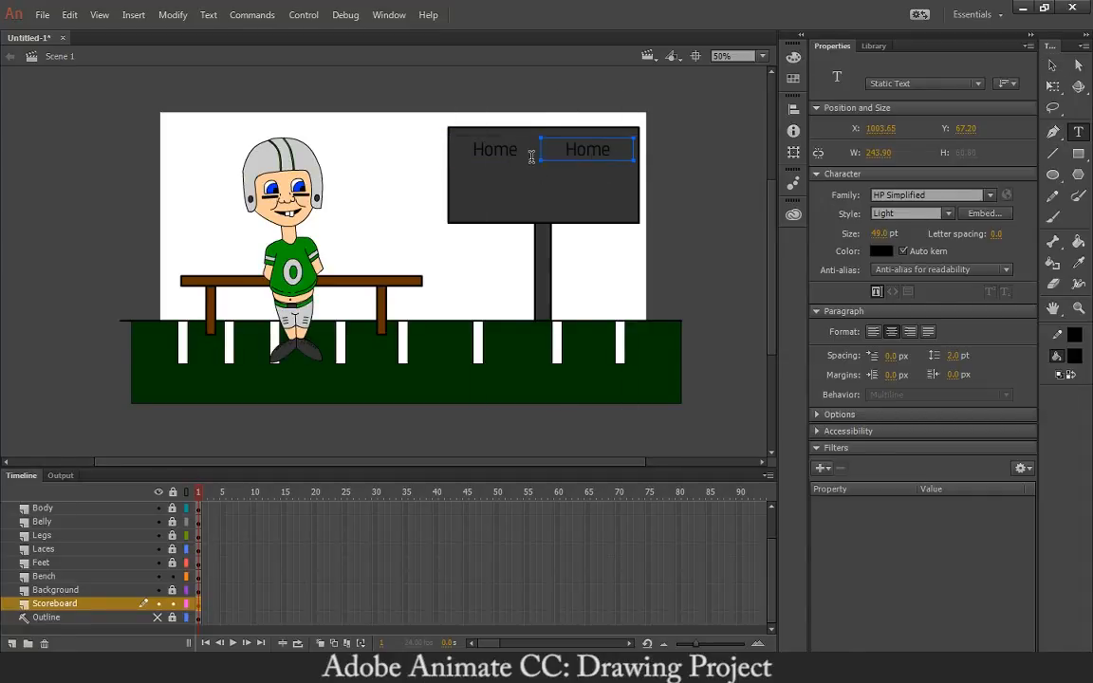
pyautogui.click(592, 147)
pyautogui.hotkey('ctrl', 'a')
pyautogui.write('Awa')
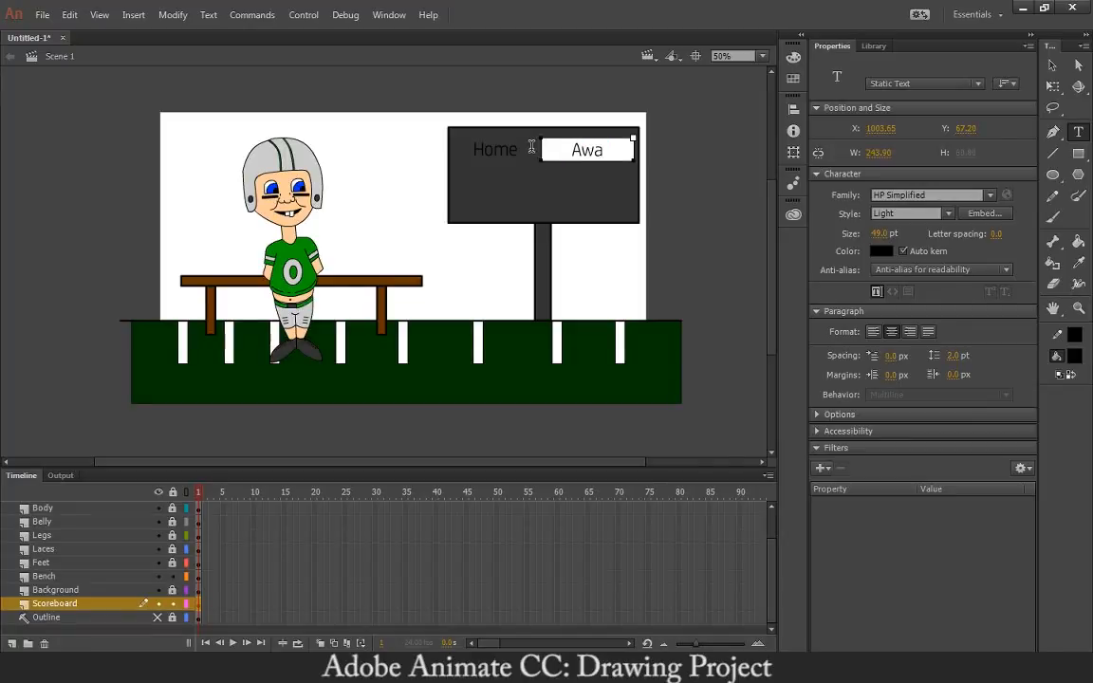
pyautogui.write('y')
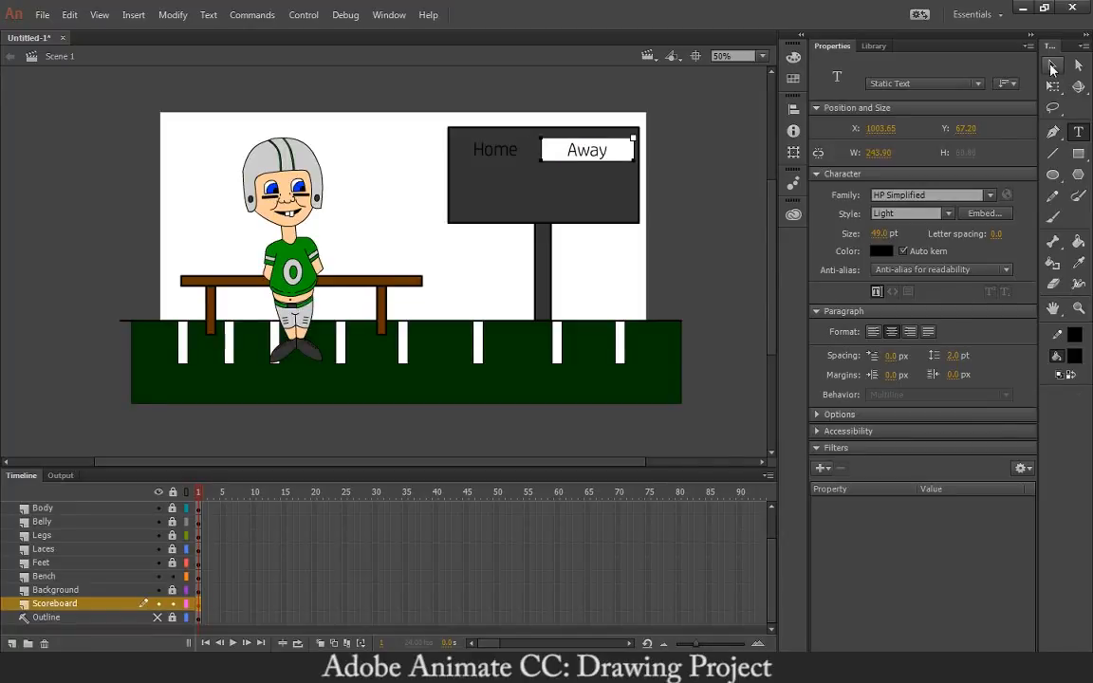
pyautogui.press('Escape')
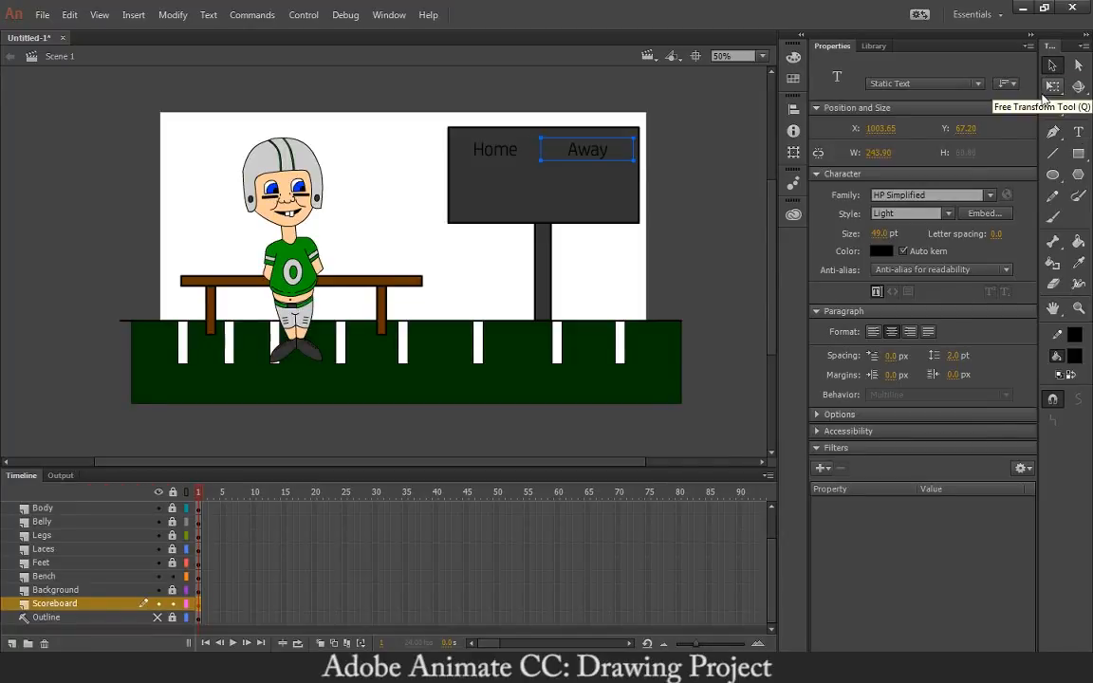
# Change the colour of the Away text to yellow
pyautogui.click(1078, 132)
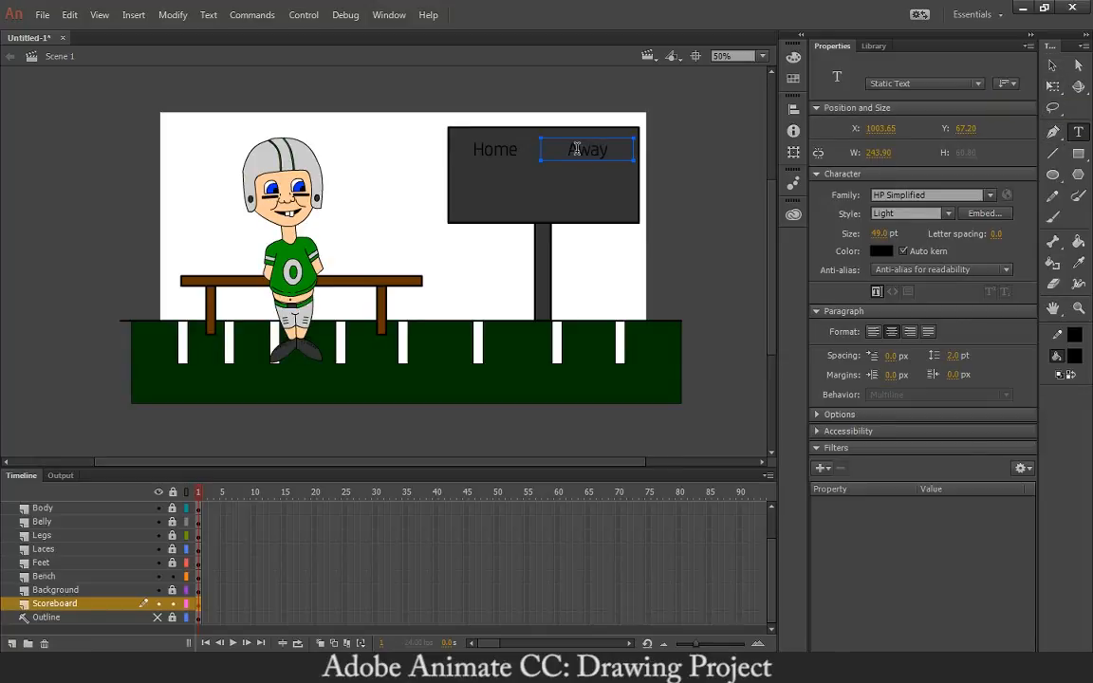
pyautogui.moveTo(573, 149); pyautogui.dragTo(628, 149)
pyautogui.click(623, 149)
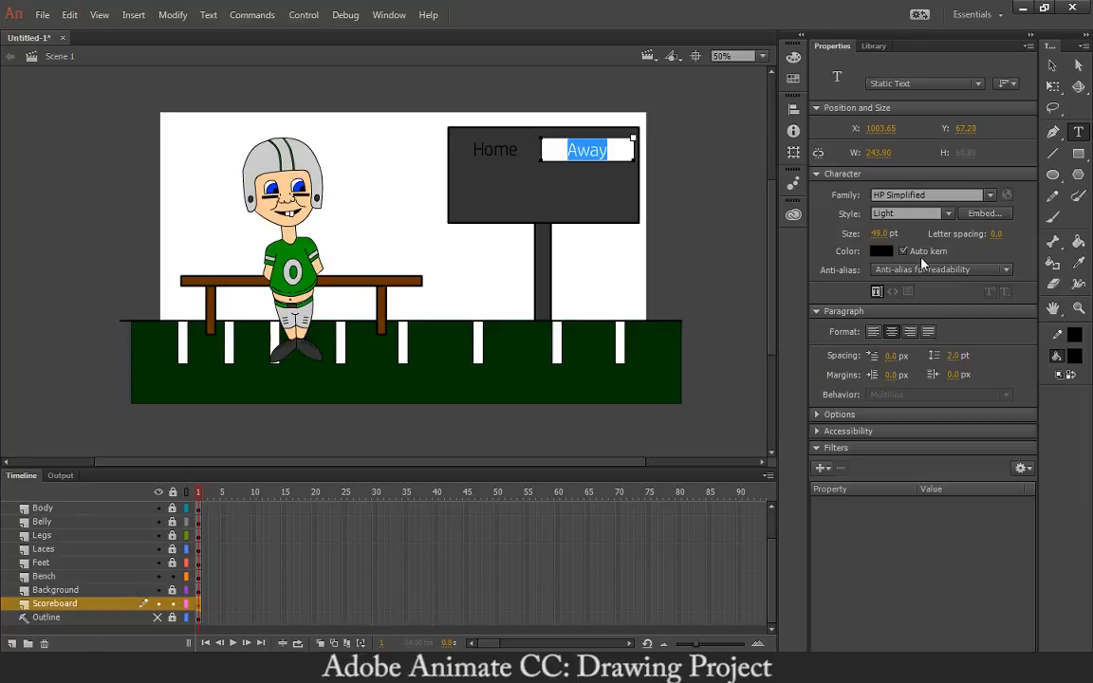
pyautogui.click(882, 252)
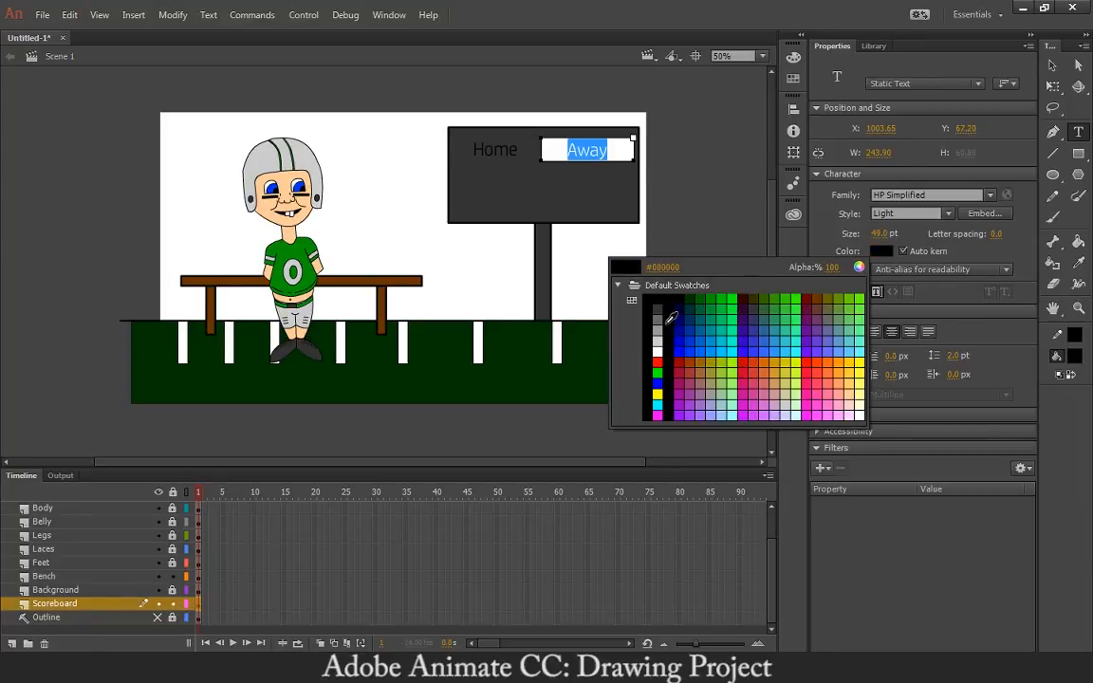
pyautogui.click(657, 394)
pyautogui.click(1051, 65)
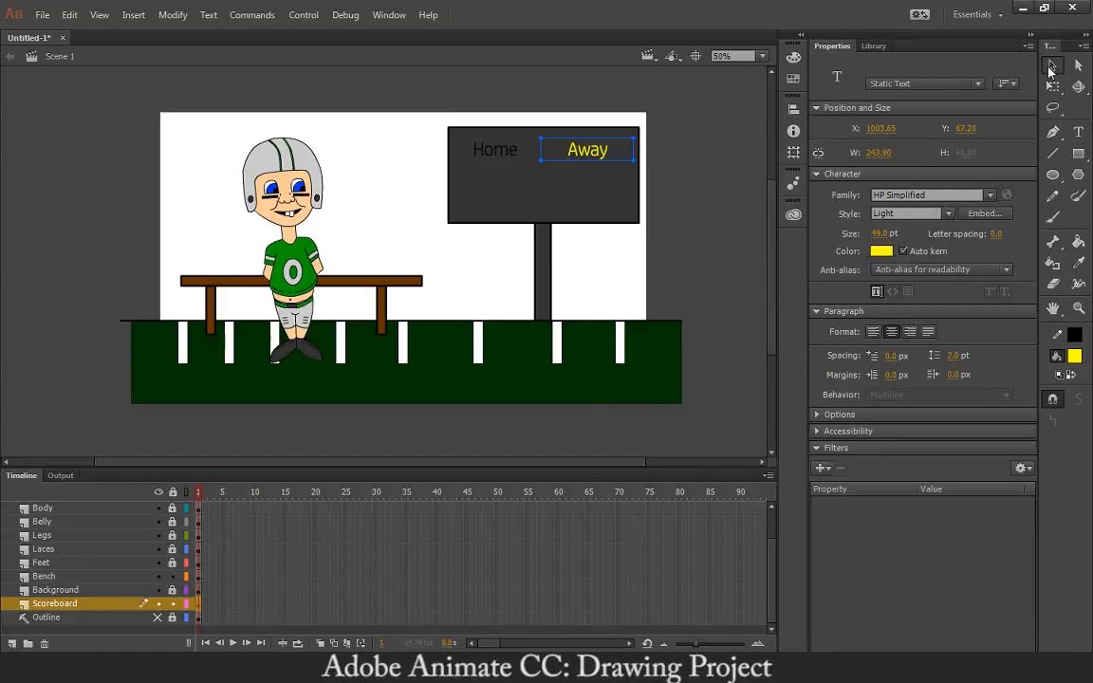
# Change the colour of the Home text on the scoreboard to yellow
pyautogui.doubleClick(480, 150)
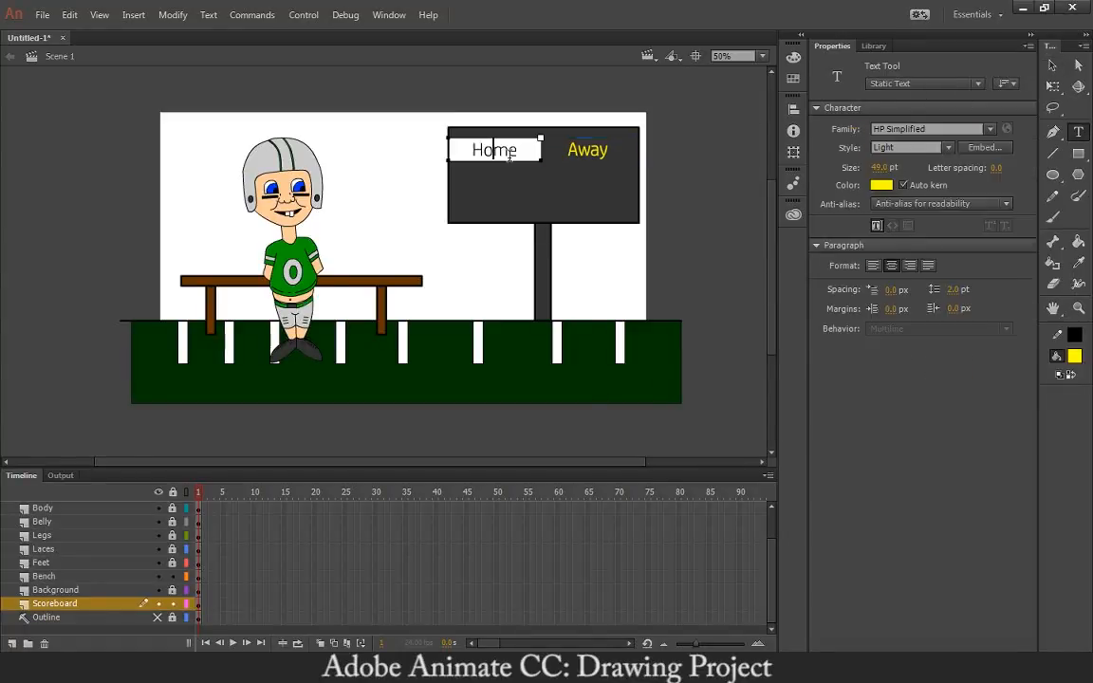
pyautogui.hotkey('ctrl', 'a')
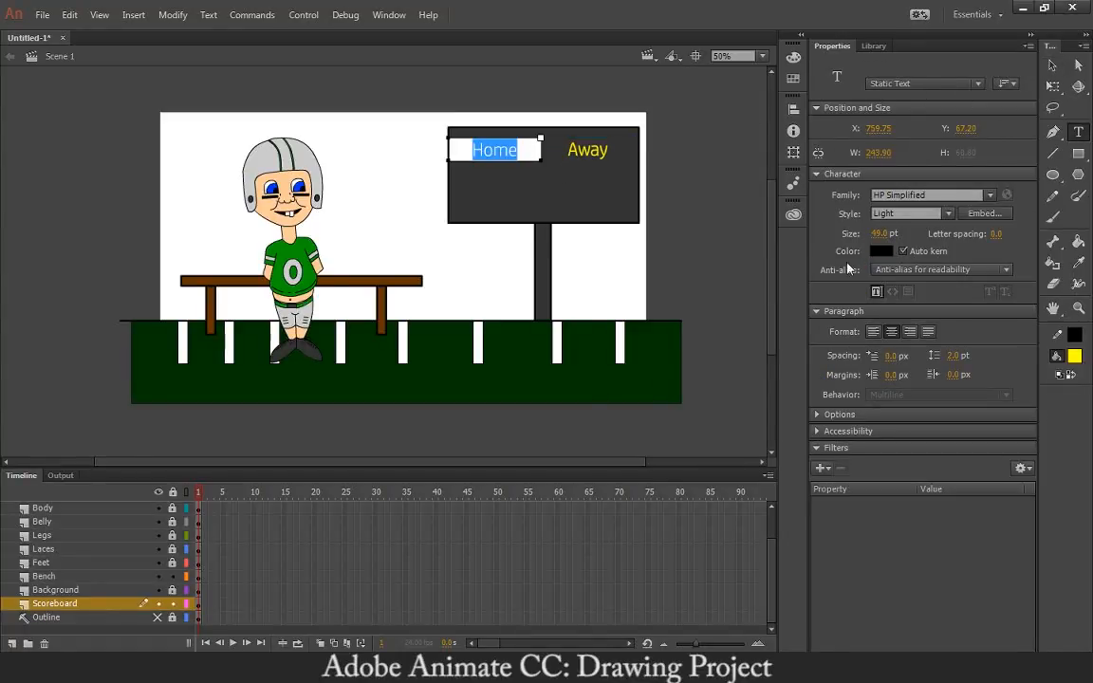
pyautogui.click(881, 251)
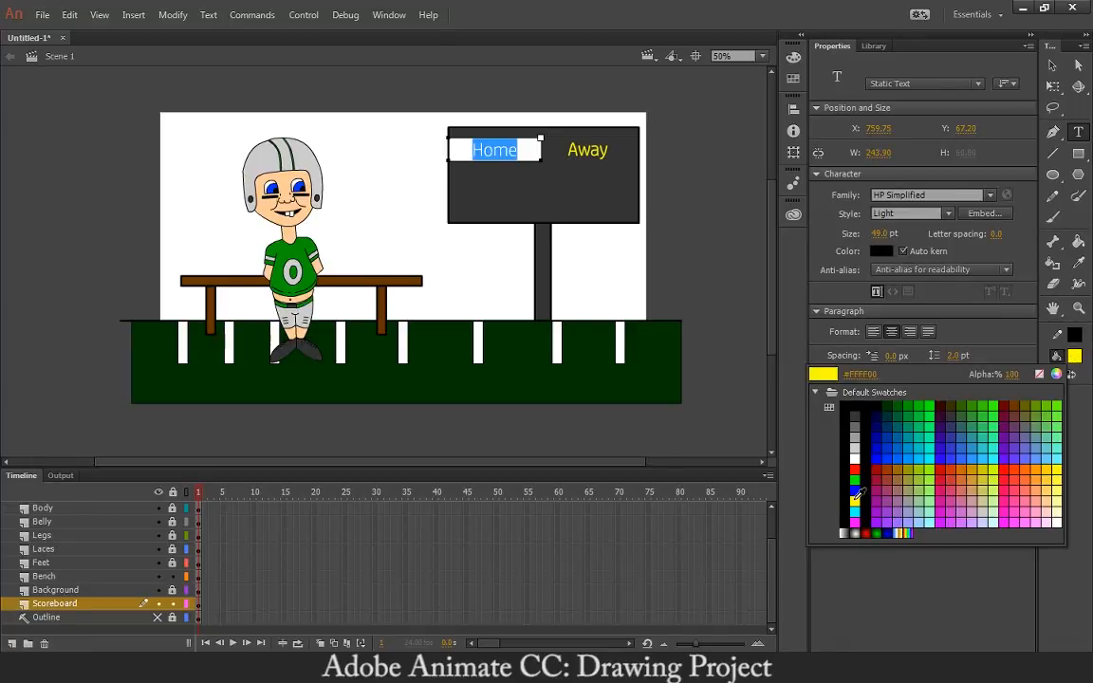
pyautogui.click(851, 617)
pyautogui.click(1056, 65)
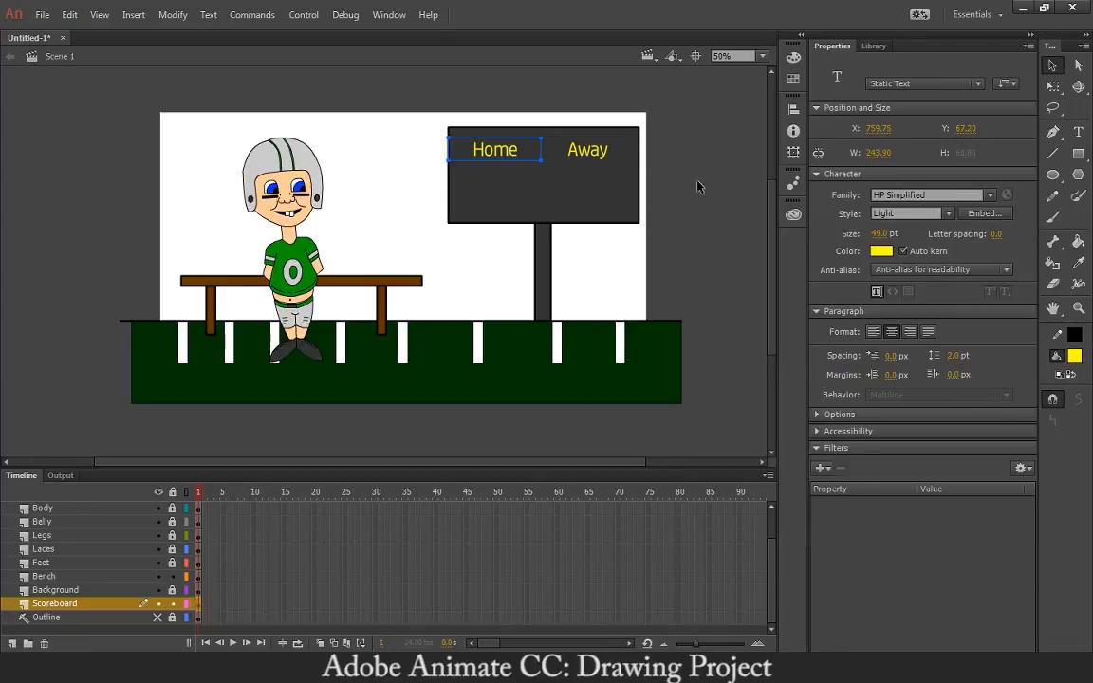
pyautogui.click(658, 179)
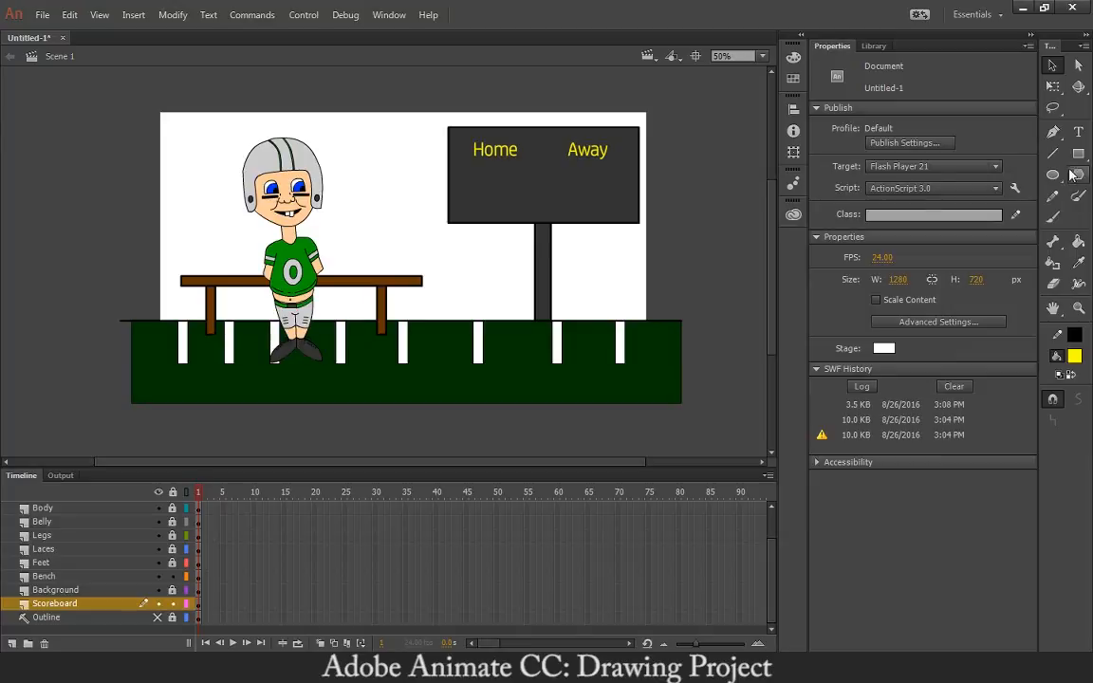
# Add a 49 pt text reading 7 just below the Home label on the scoreboard
pyautogui.press('t')
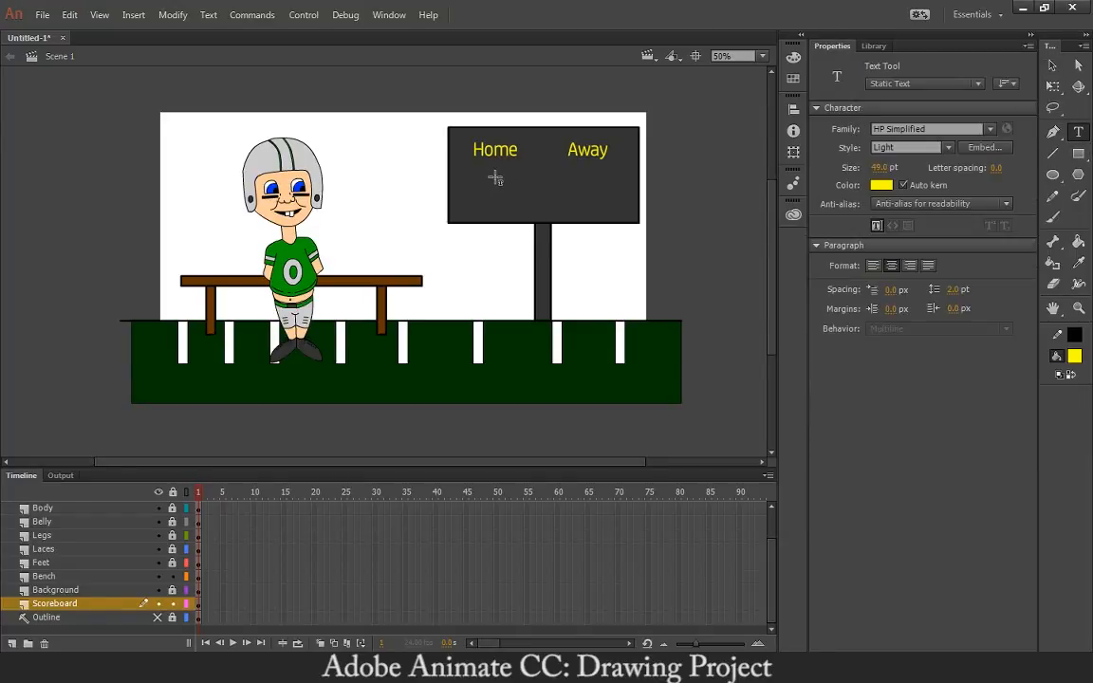
pyautogui.moveTo(520, 197); pyautogui.dragTo(521, 200)
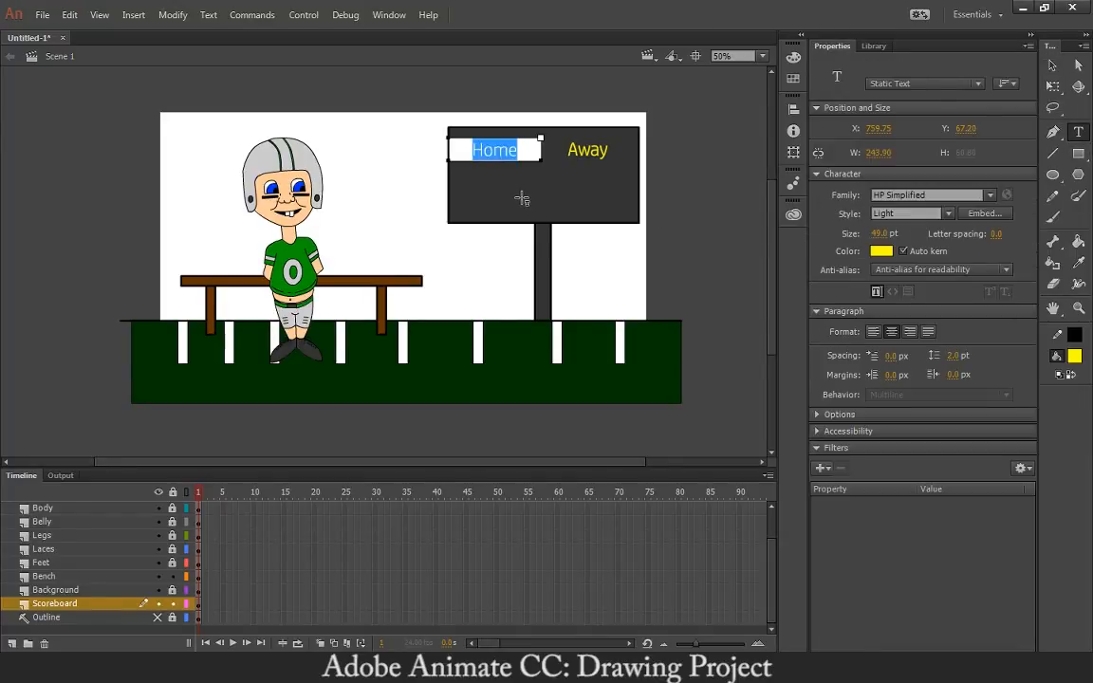
pyautogui.click(485, 177)
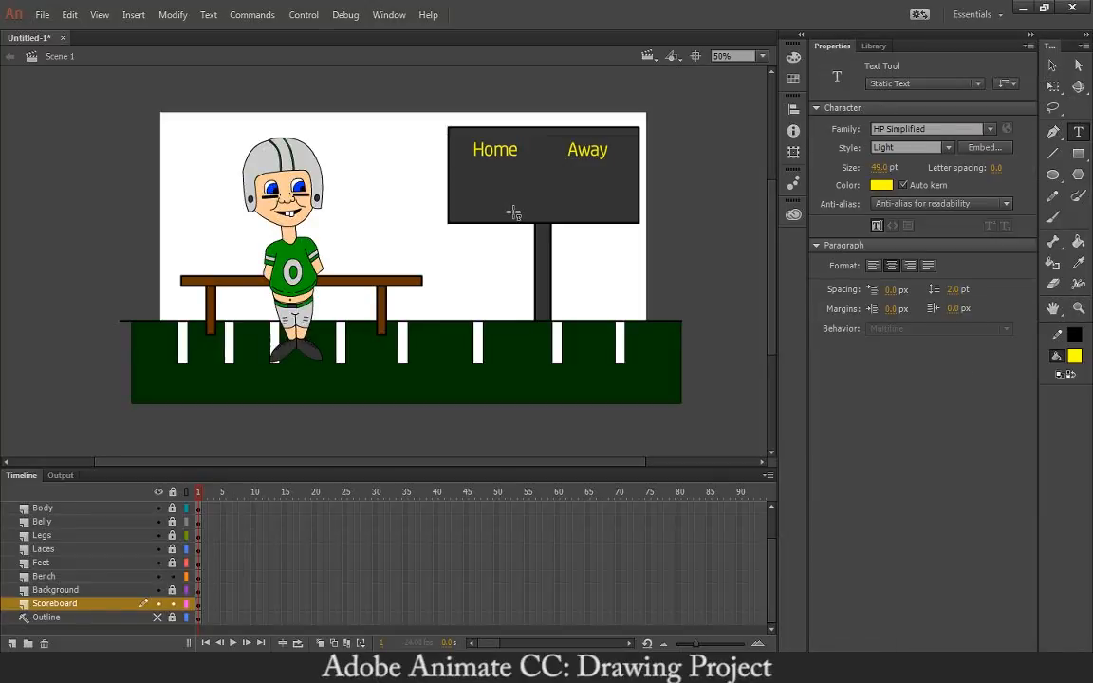
pyautogui.click(486, 163)
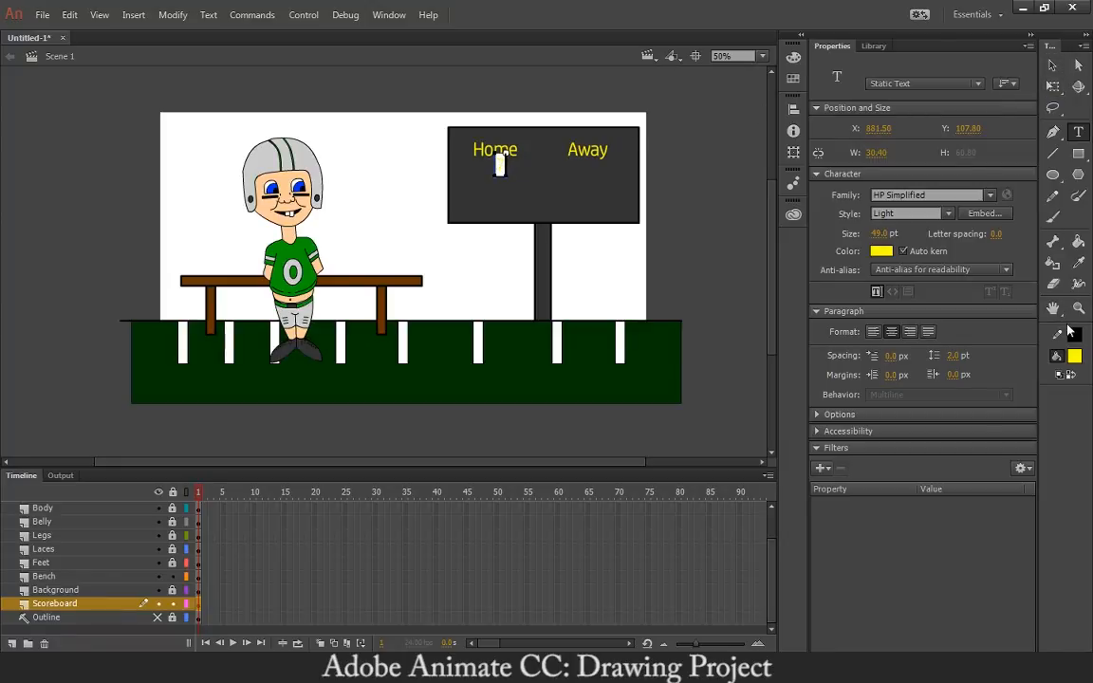
# Change the 7 to black and move it off the scoreboard to about X 670 px, Y 160 px
pyautogui.hotkey('ctrl', 'a')
pyautogui.click(881, 251)
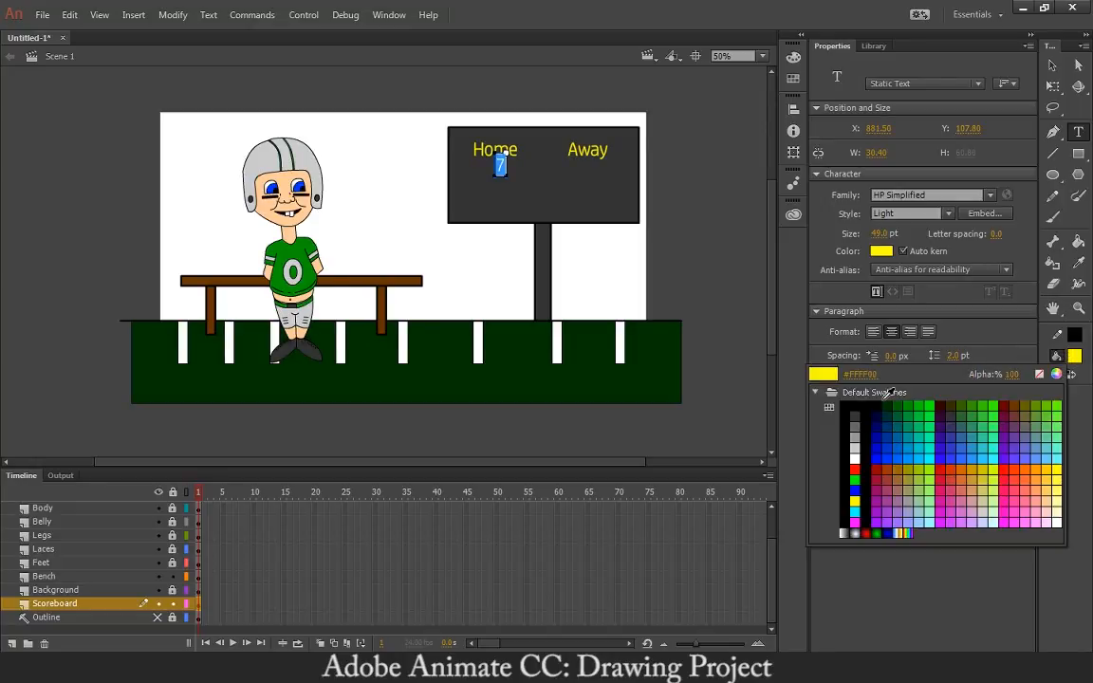
pyautogui.click(831, 397)
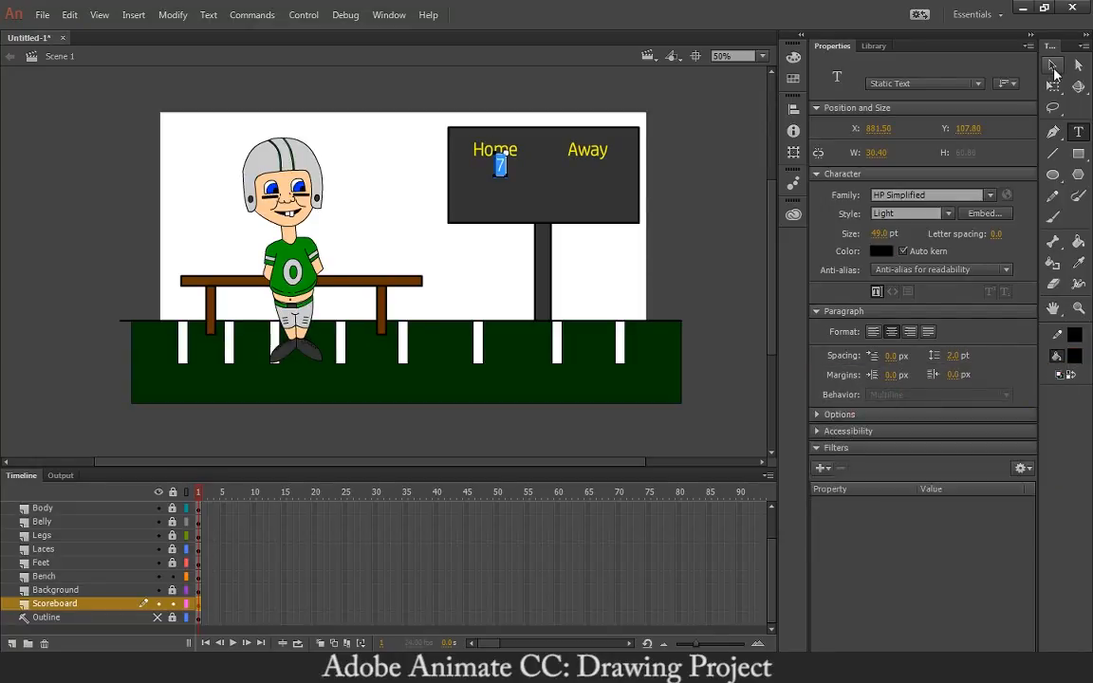
pyautogui.click(1053, 66)
pyautogui.moveTo(503, 169); pyautogui.dragTo(409, 193)
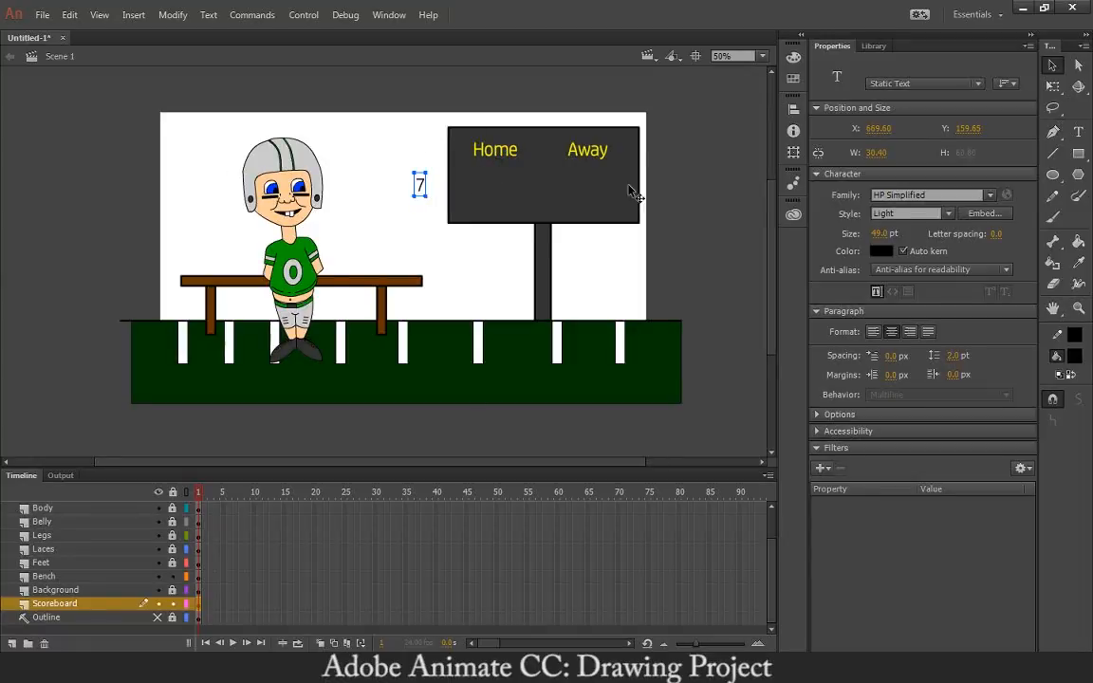
# Enlarge the 7 to a font size of 86 pt
pyautogui.press('t')
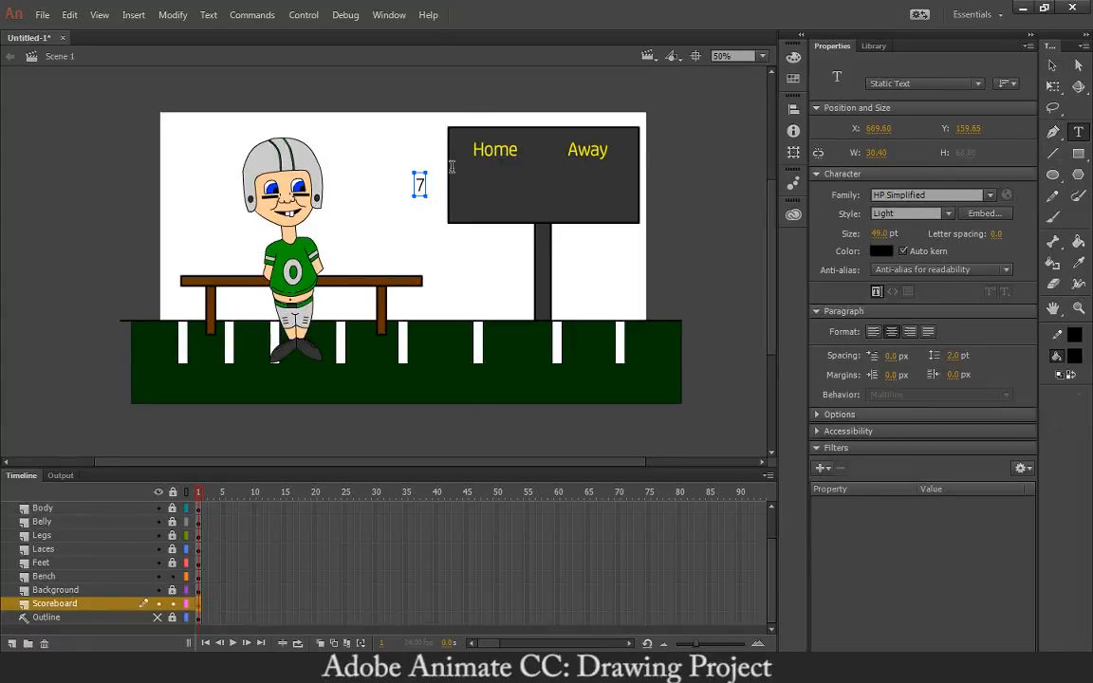
pyautogui.moveTo(417, 183); pyautogui.dragTo(432, 193)
pyautogui.moveTo(883, 234); pyautogui.dragTo(906, 234)
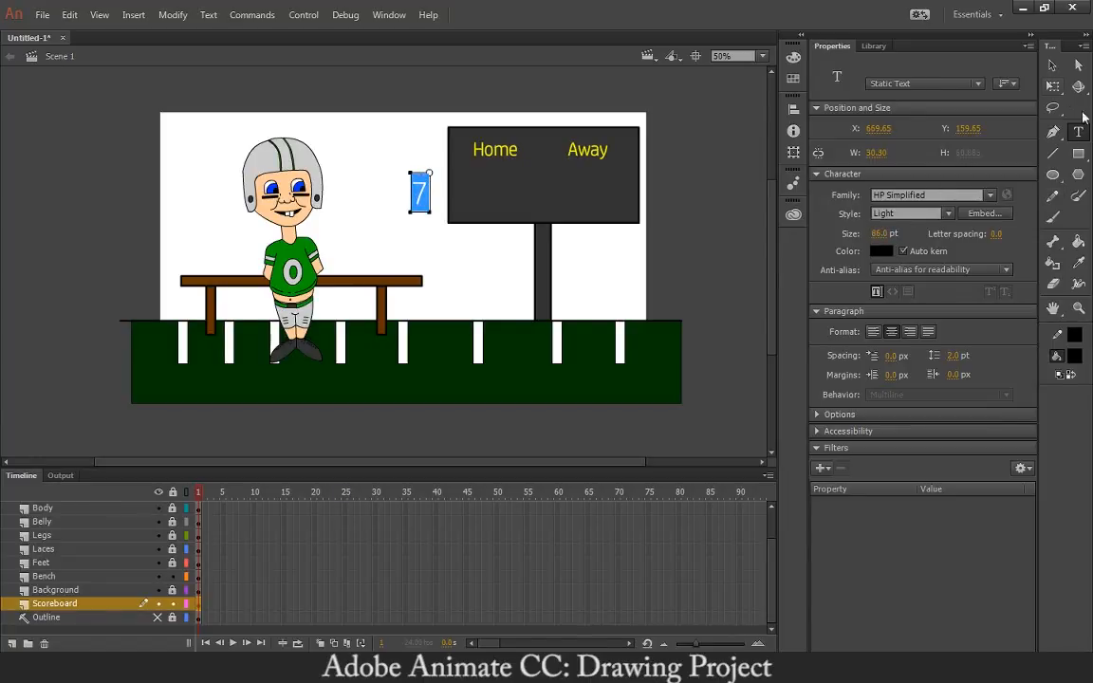
pyautogui.click(1052, 65)
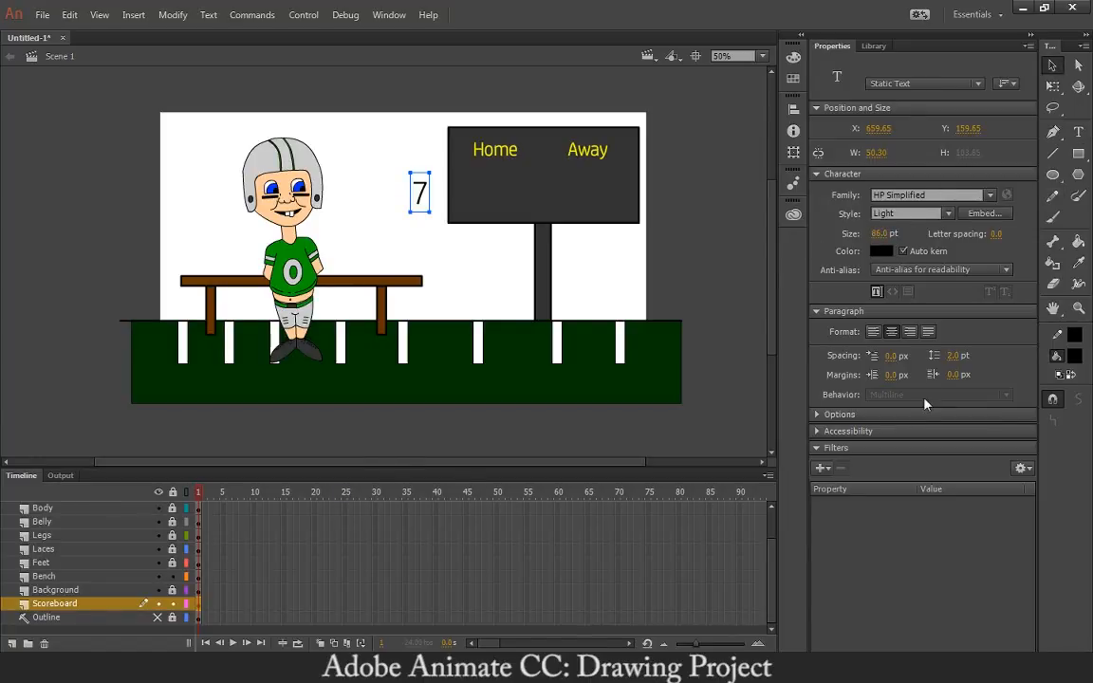
# Draw a white rectangle about 120 by 86 px with a black 5 px stroke below the Home label
pyautogui.click(881, 251)
pyautogui.click(860, 453)
pyautogui.hotkey('ctrl', 'z')
pyautogui.click(1078, 154)
pyautogui.moveTo(473, 166)
pyautogui.mouseDown()
pyautogui.moveTo(521, 212)
pyautogui.moveTo(519, 199)
pyautogui.mouseUp()
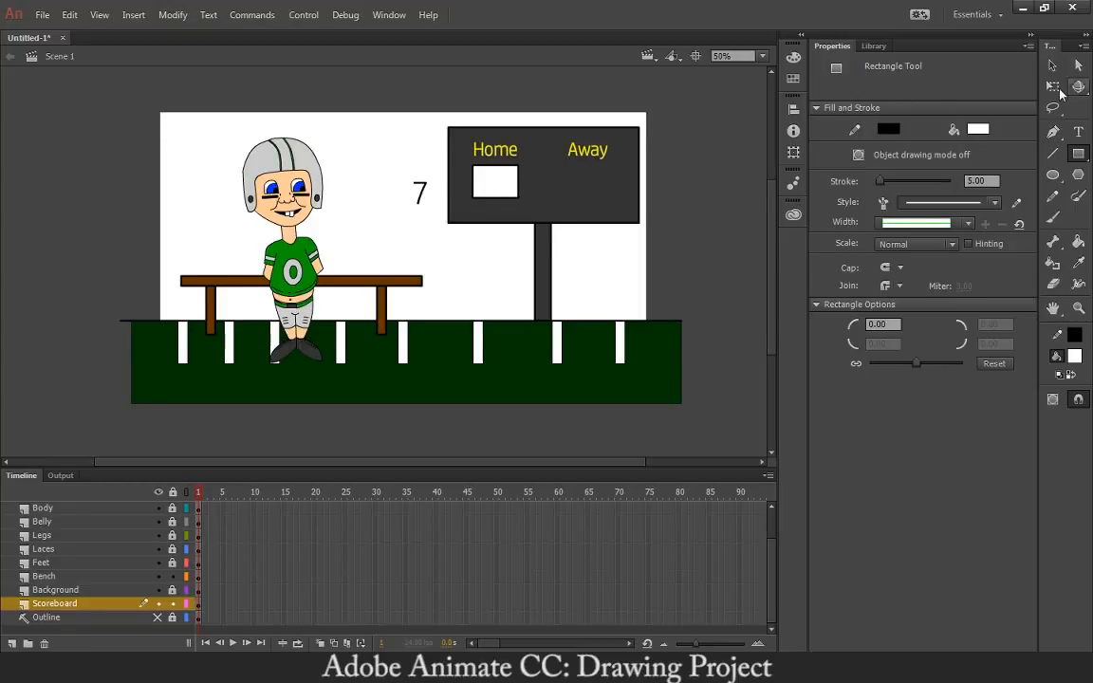
# Duplicate the white score box horizontally to below the Away label at about X 1059 px
pyautogui.press('v')
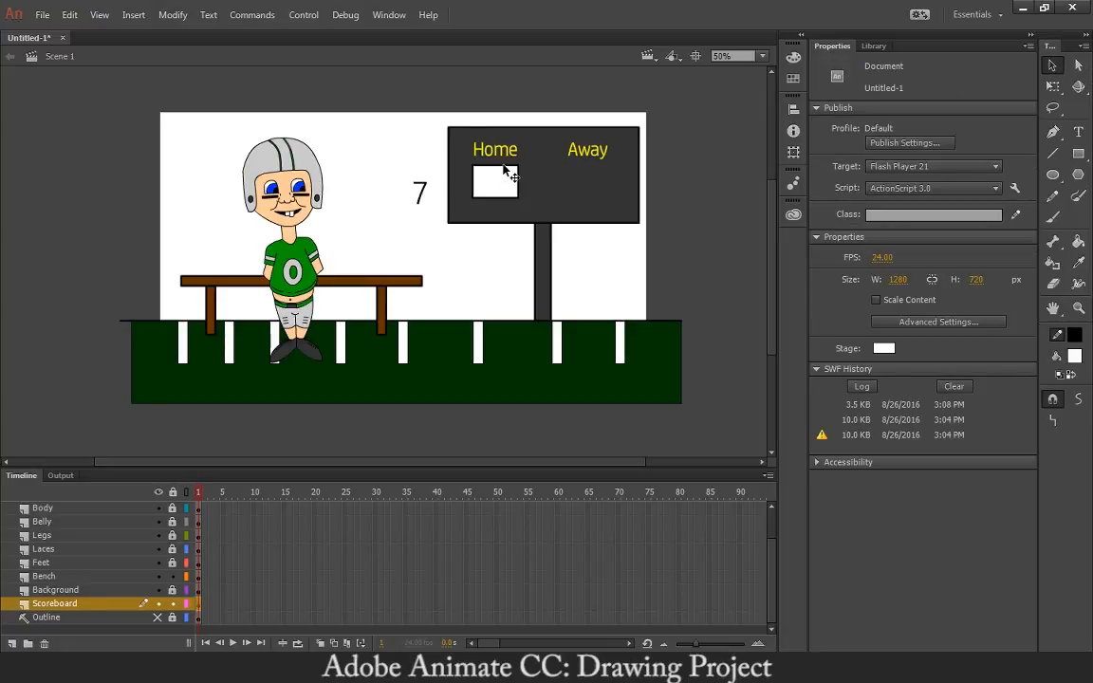
pyautogui.click(493, 180)
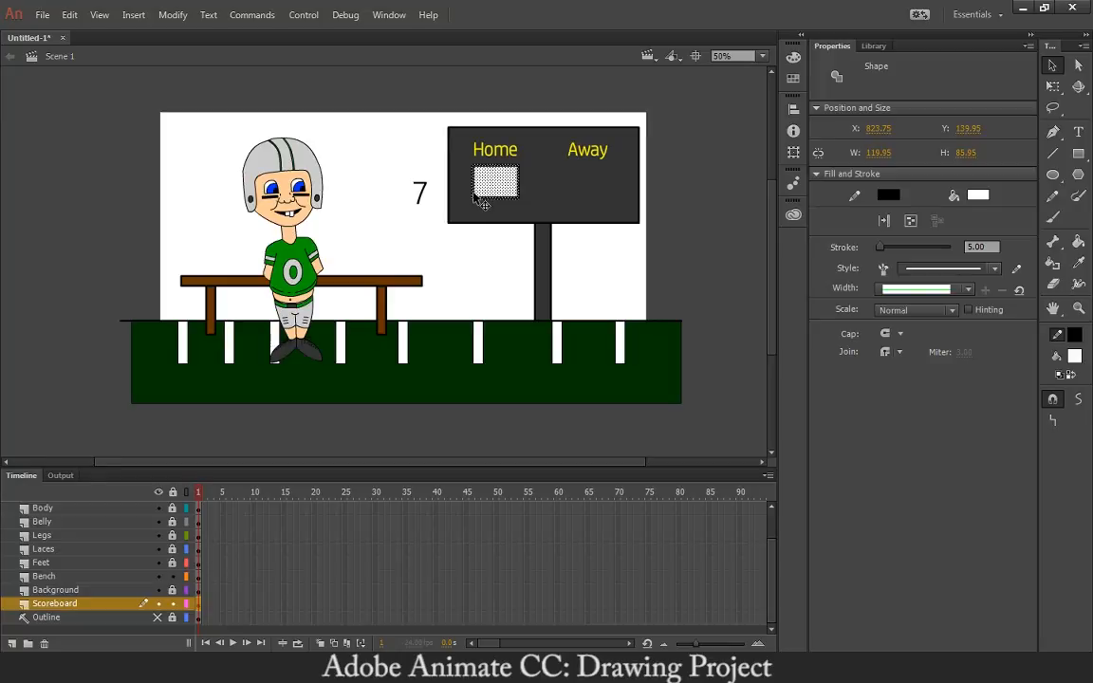
pyautogui.moveTo(503, 187); pyautogui.dragTo(586, 187)
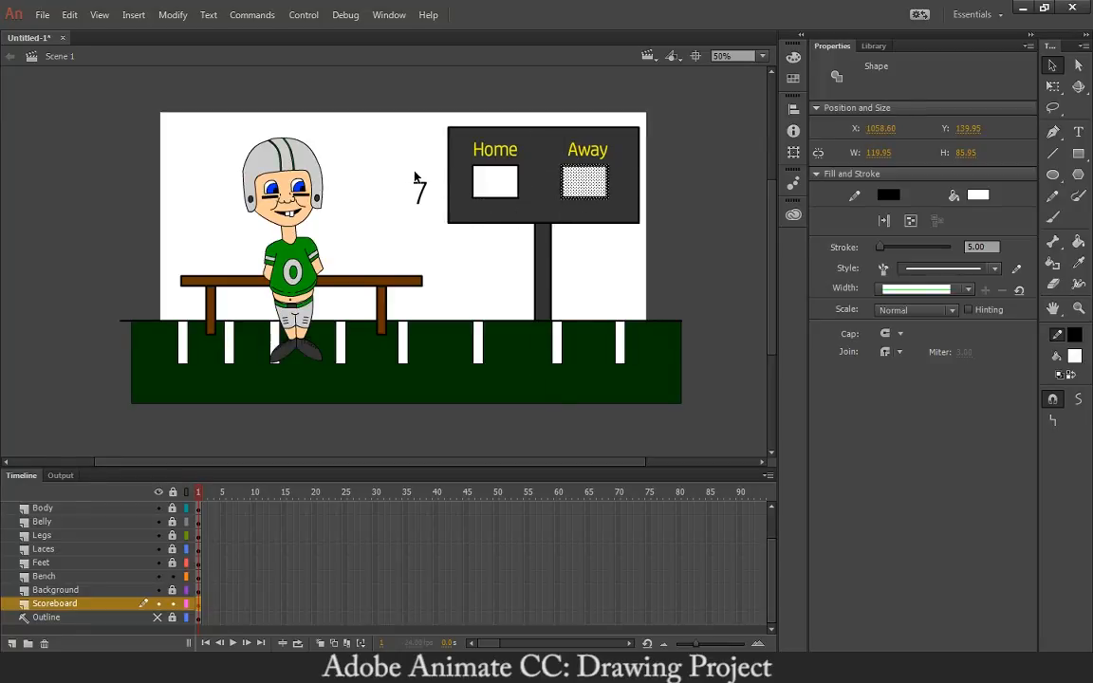
# Move the 7 into the Home score box at about X 860 px, Y 130 px and duplicate it into the Away box
pyautogui.click(422, 196)
pyautogui.moveTo(420, 188); pyautogui.dragTo(498, 176)
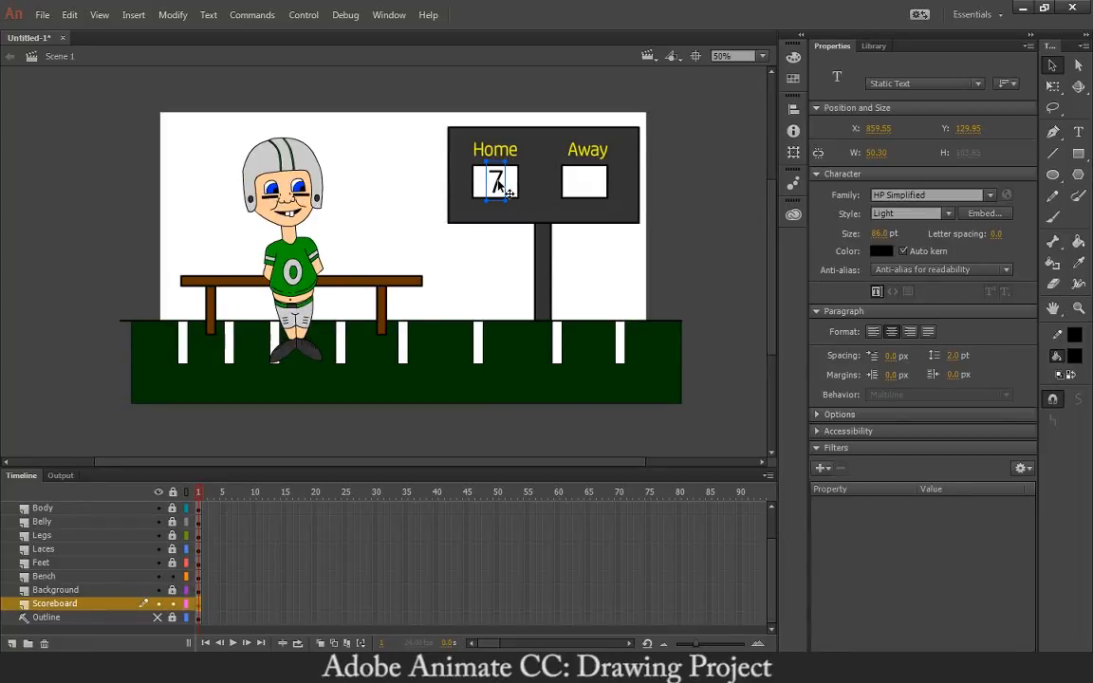
pyautogui.moveTo(496, 183); pyautogui.dragTo(592, 185)
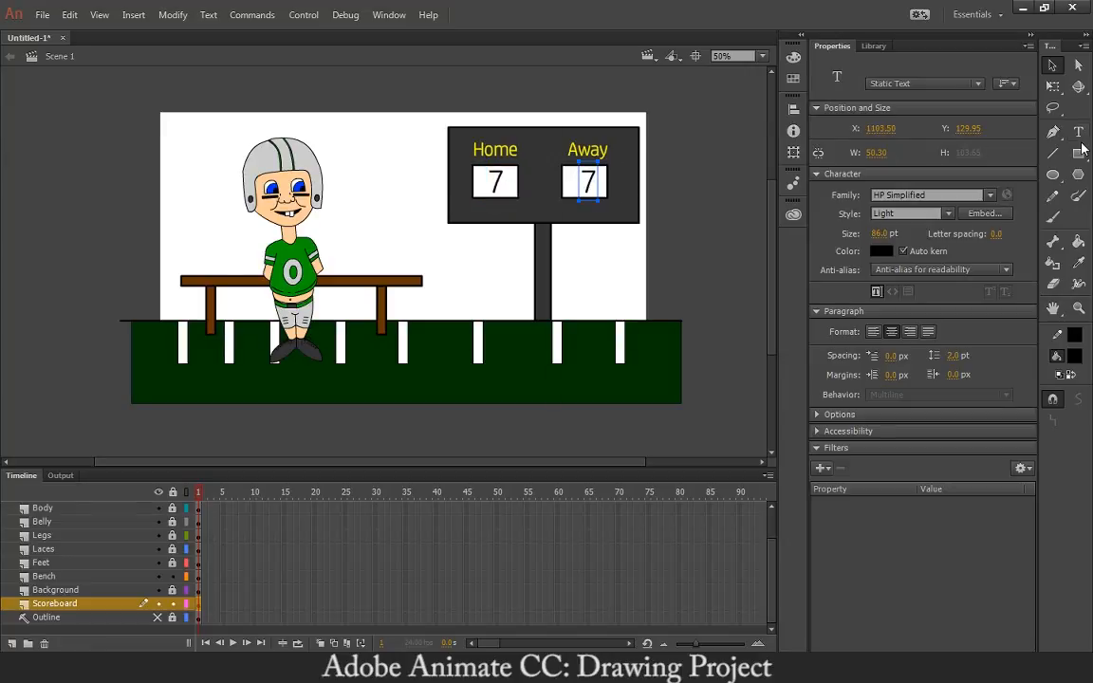
# Change the Away score to 0 and nudge it slightly left to centre it in its white box
pyautogui.press('t')
pyautogui.click(600, 176)
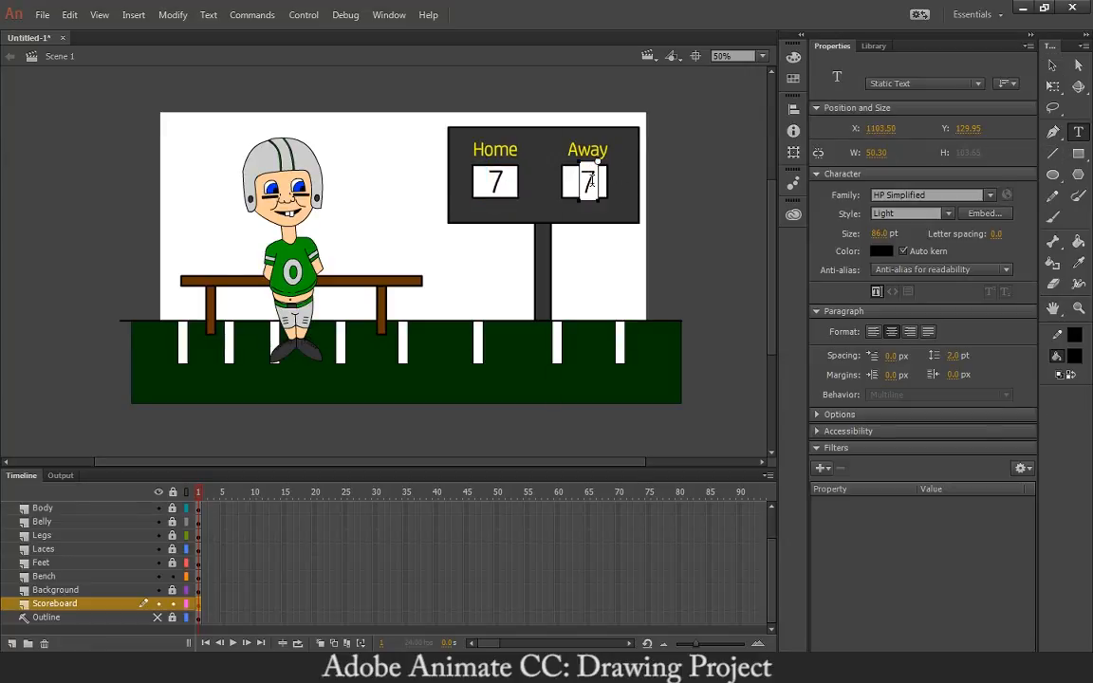
pyautogui.moveTo(600, 181); pyautogui.dragTo(566, 185)
pyautogui.write('0')
pyautogui.click(1052, 65)
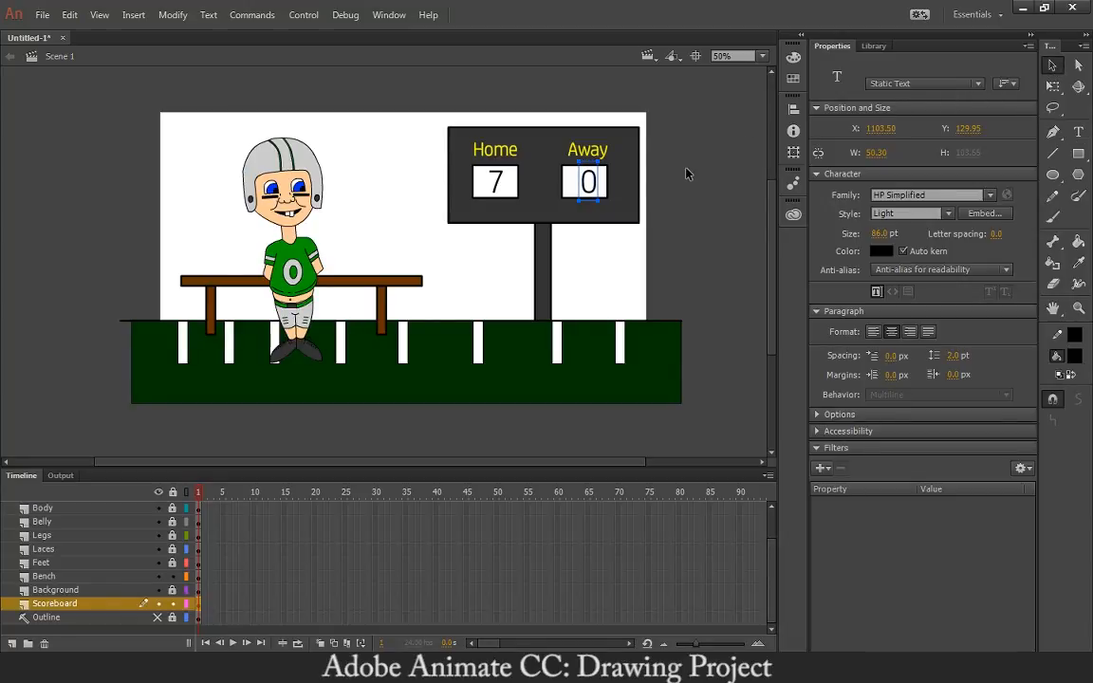
pyautogui.click(674, 208)
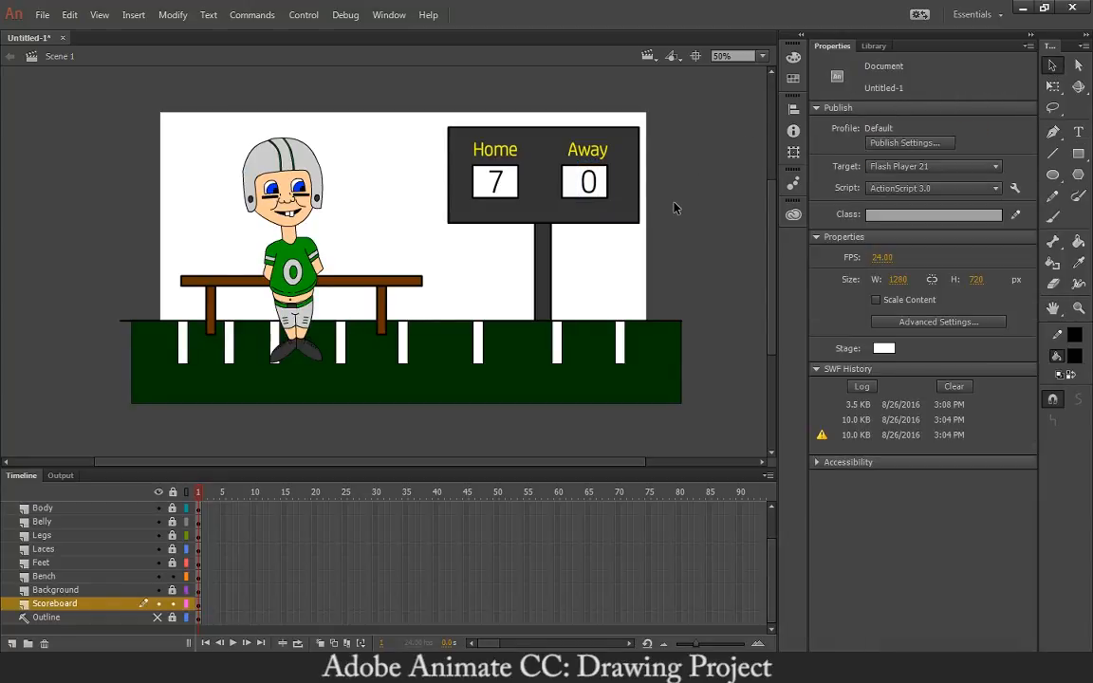
pyautogui.click(597, 187)
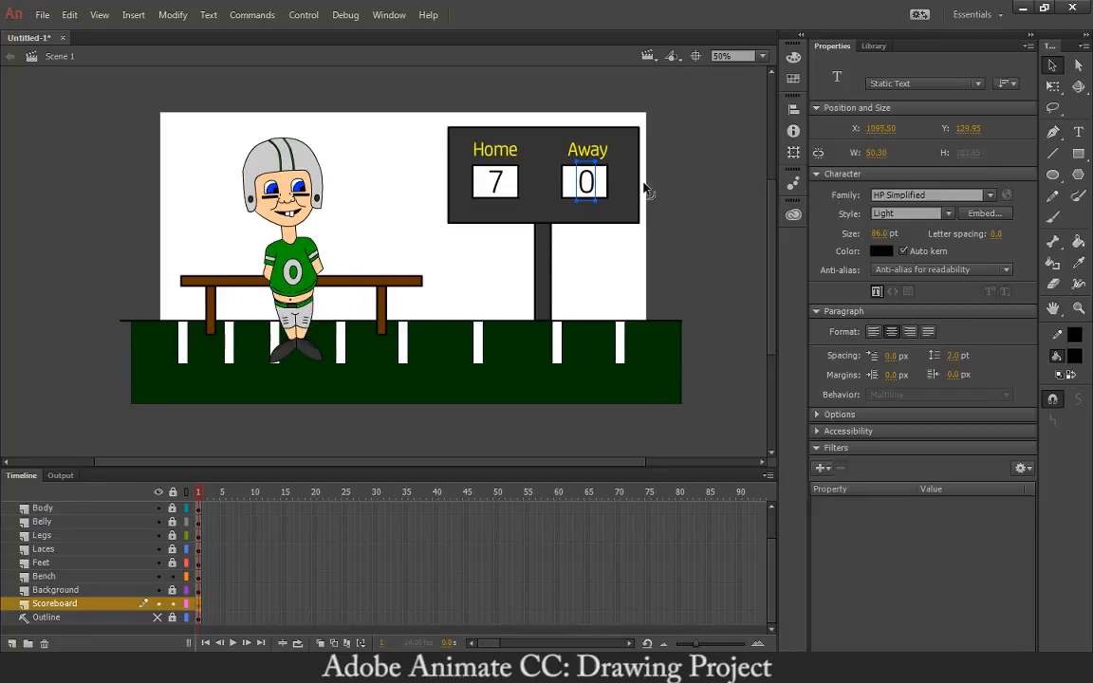
pyautogui.click(702, 168)
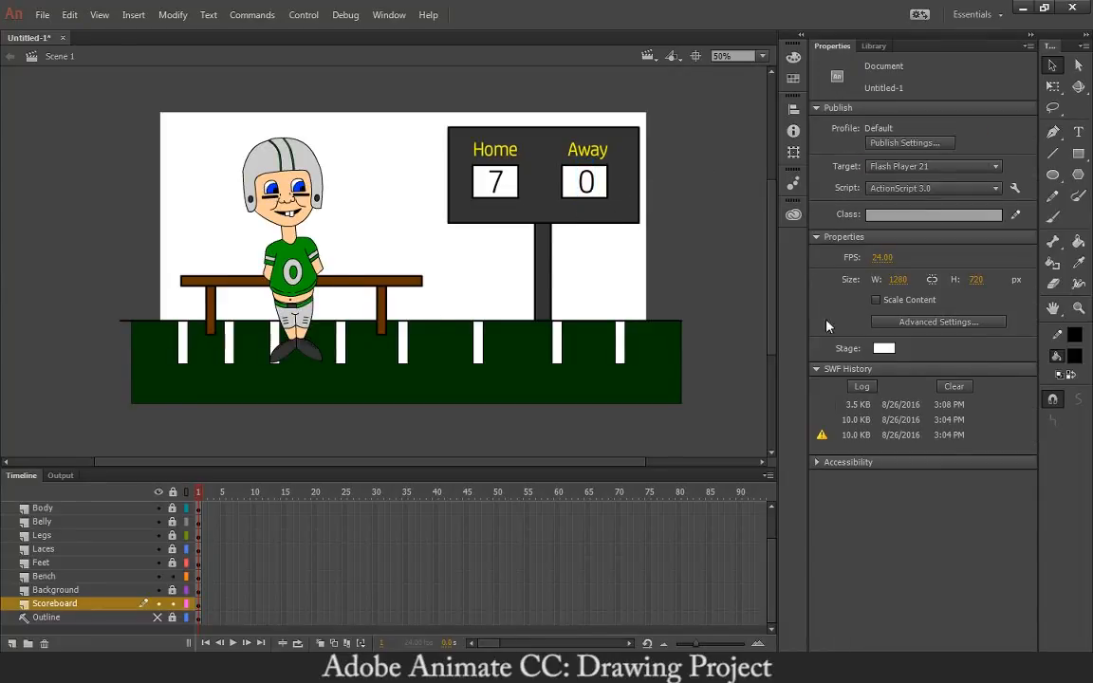
# Set the stage colour to blue #0099FF and lock all the layers
pyautogui.click(882, 349)
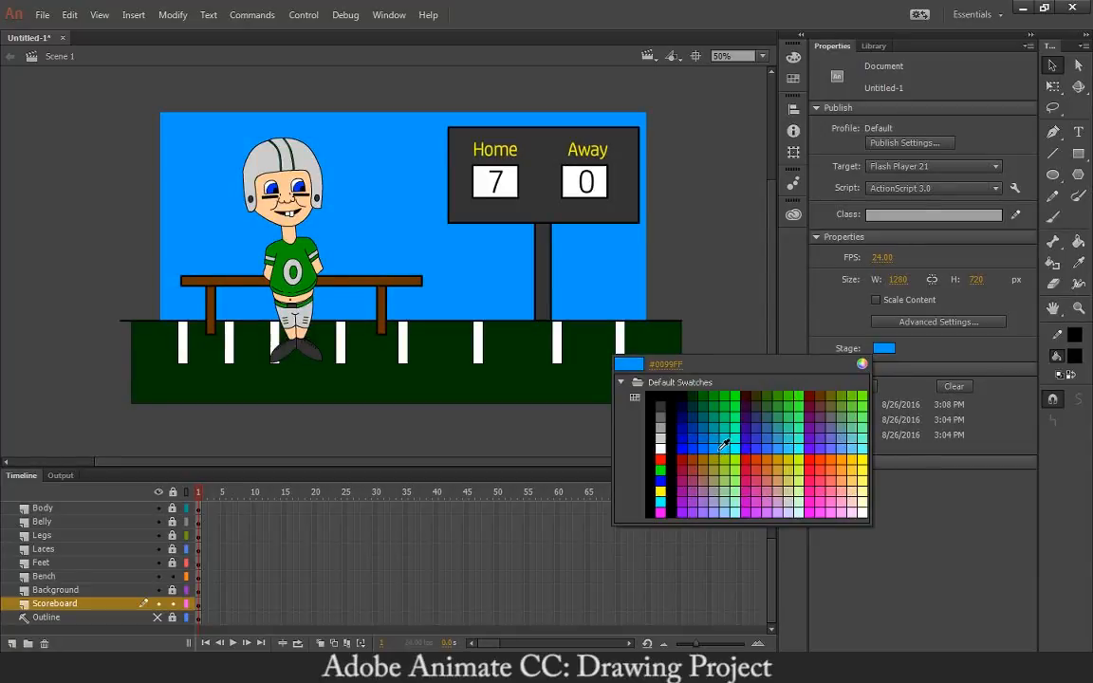
pyautogui.click(723, 444)
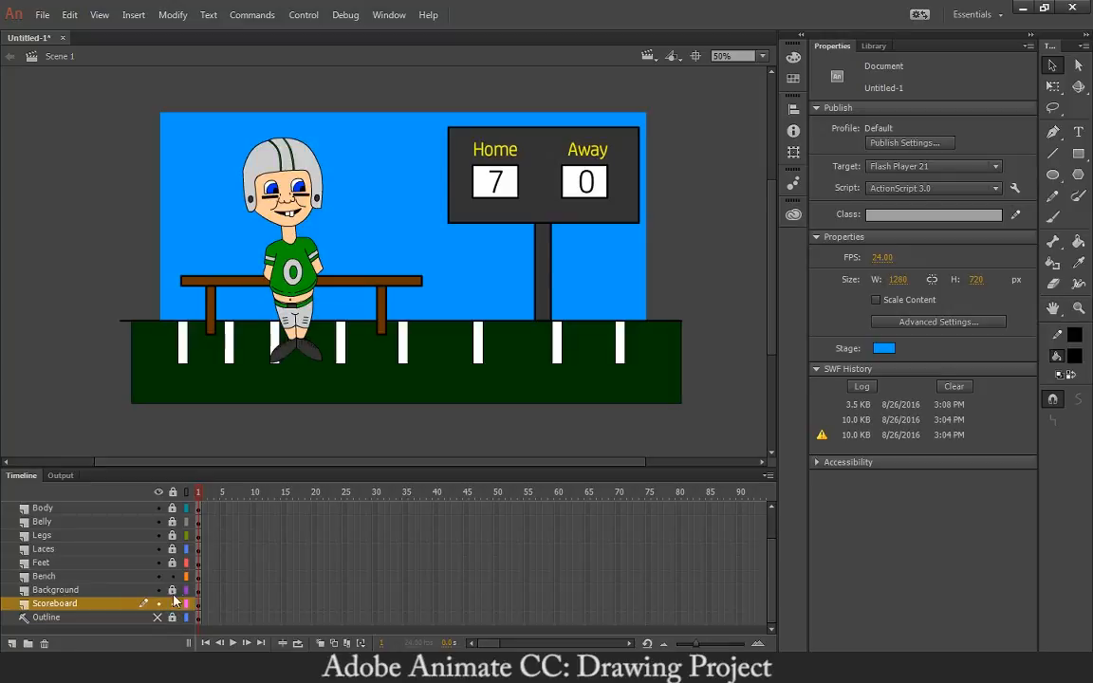
pyautogui.click(172, 492)
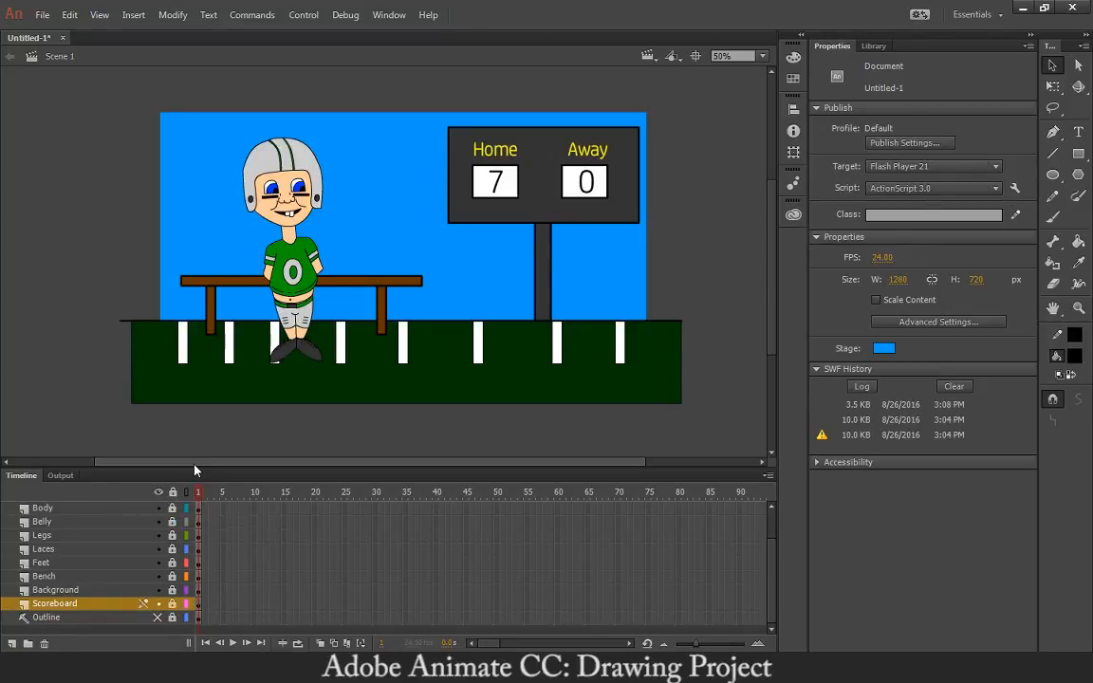
# Test the movie, view the scene in the maximised preview and close the preview
pyautogui.hotkey('ctrl', 'Return')
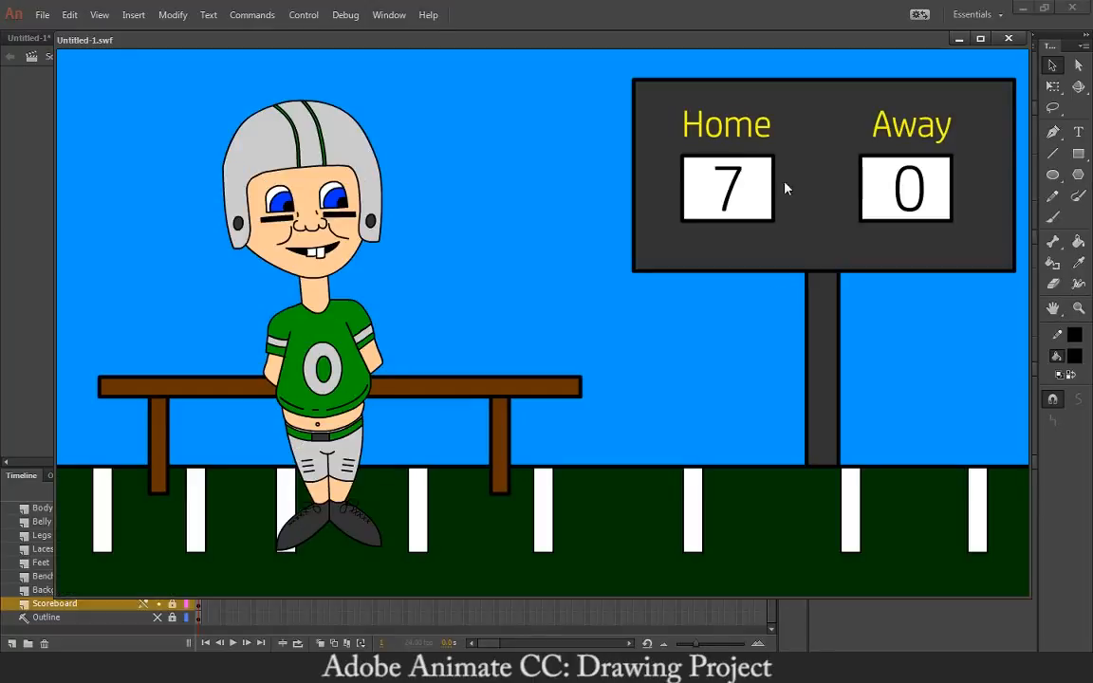
pyautogui.doubleClick(902, 38)
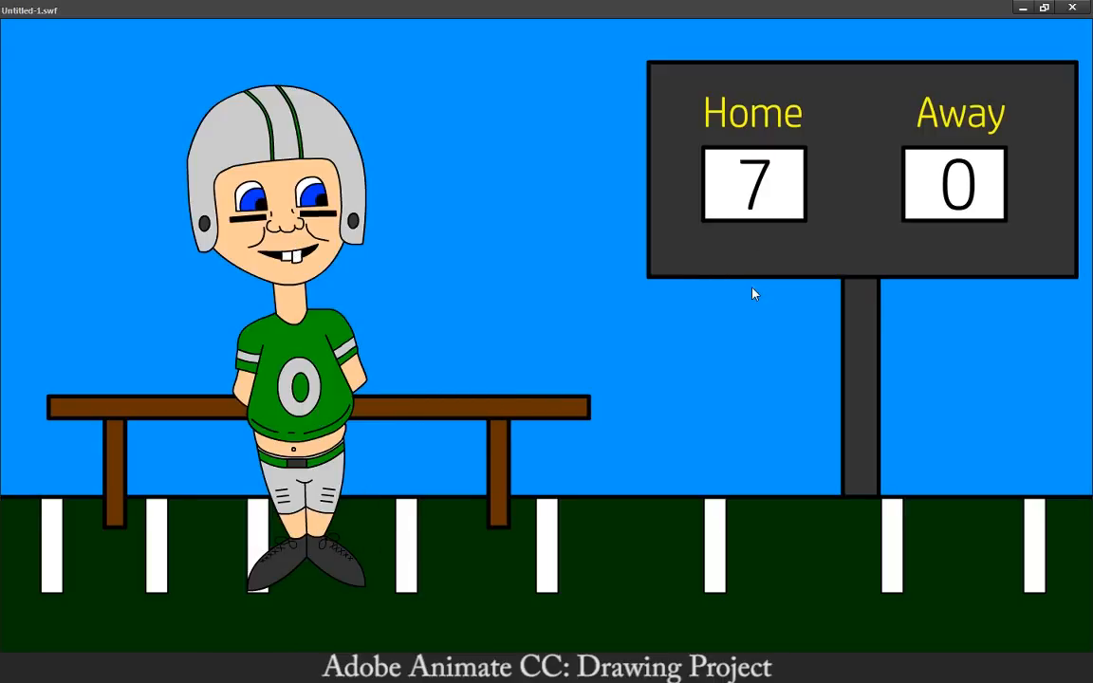
pyautogui.click(1073, 7)
pyautogui.scroll(3, 100, 550)
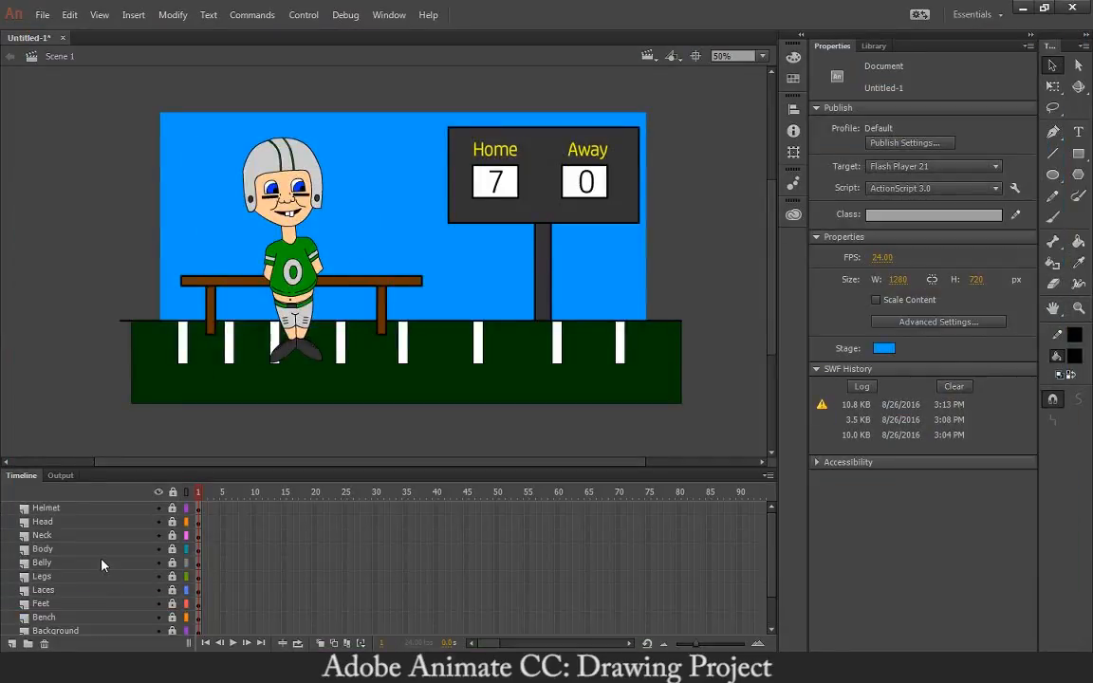
pyautogui.click(49, 507)
pyautogui.scroll(-3, 57, 534)
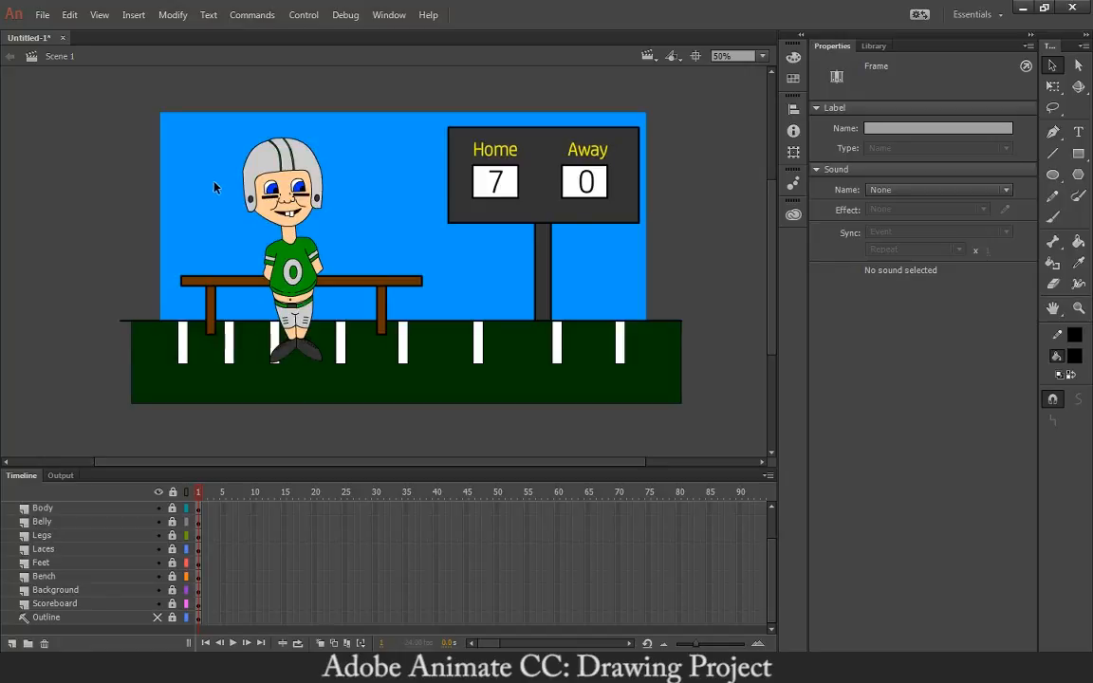
pyautogui.moveTo(47, 294); pyautogui.dragTo(158, 442)
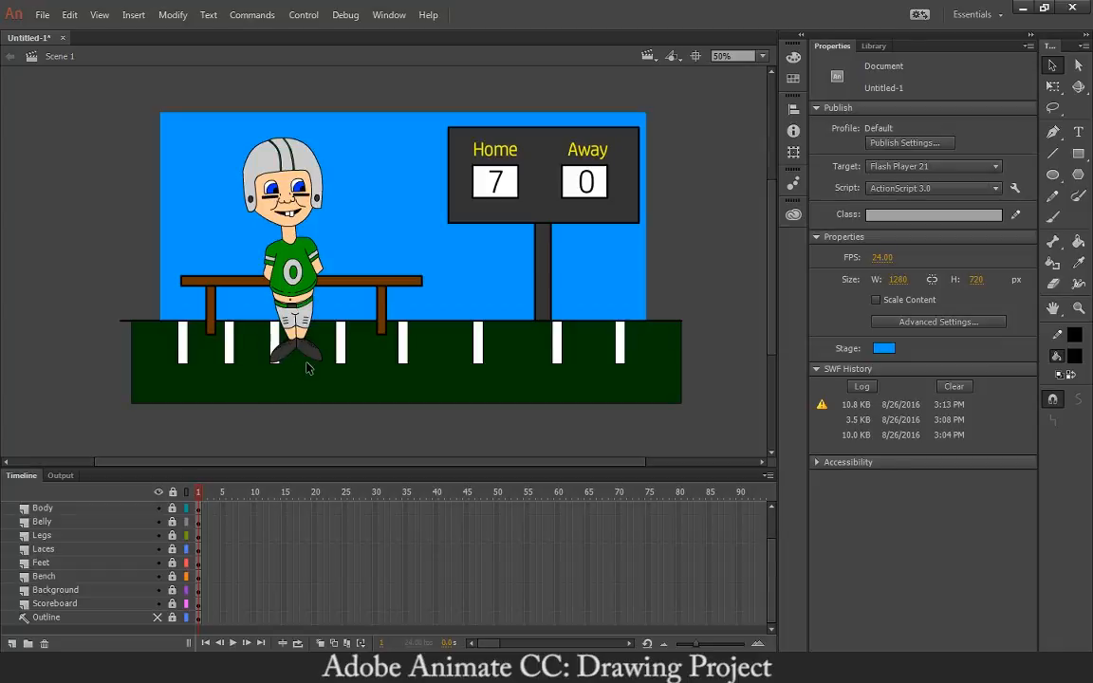